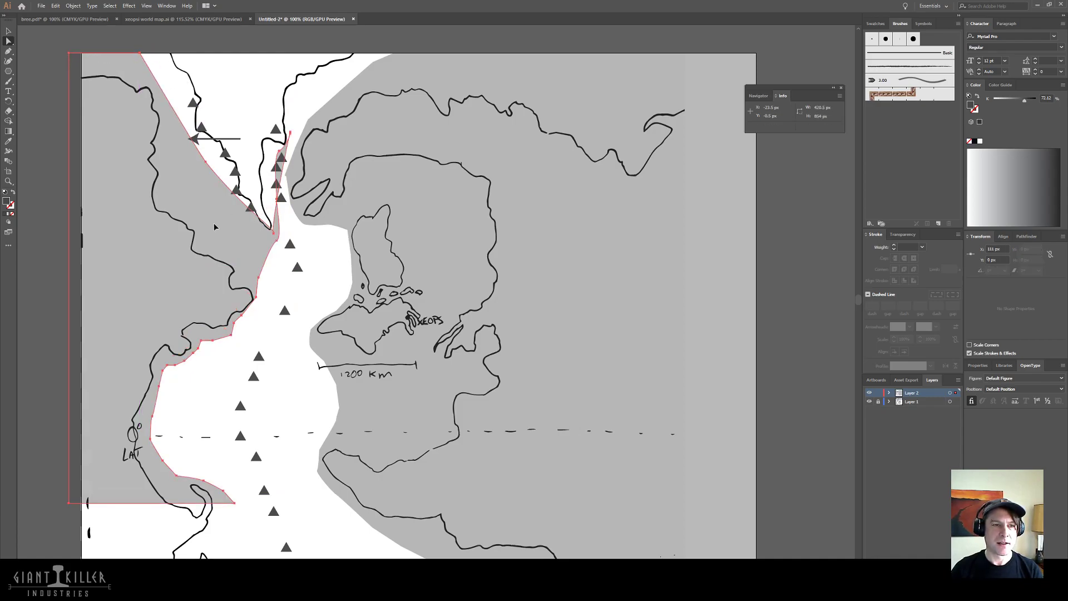
- Pull the western grey plate's eastern tip outward and delete the anchor points forming the thin sliver up the narrow northern gap
mouse_move(274, 235)
mouse_down()
mouse_move(260, 244)
mouse_move(287, 240)
mouse_up()
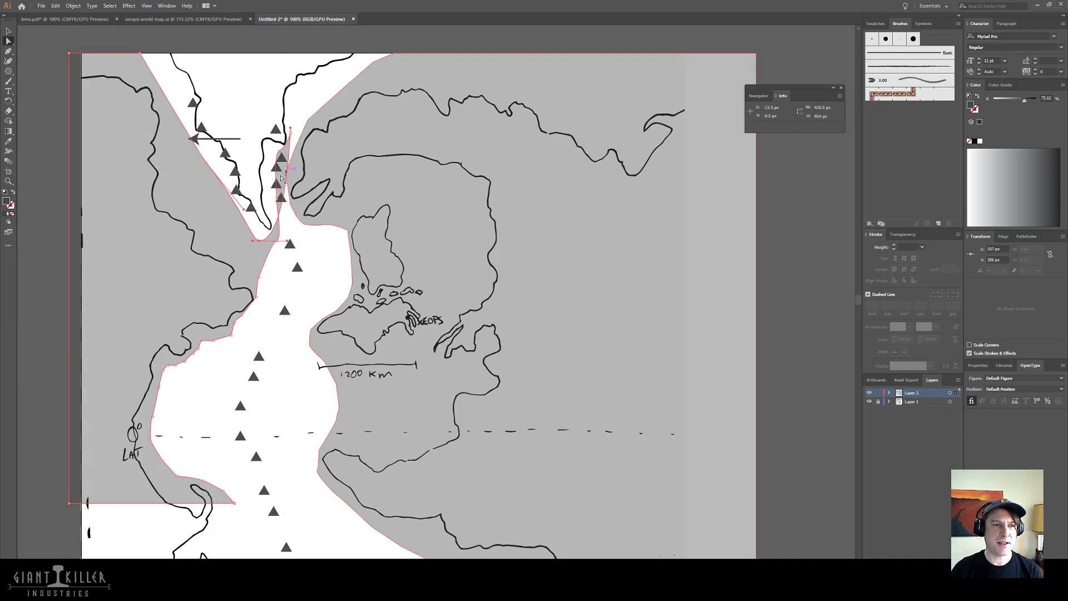
key(minus)
click(290, 132)
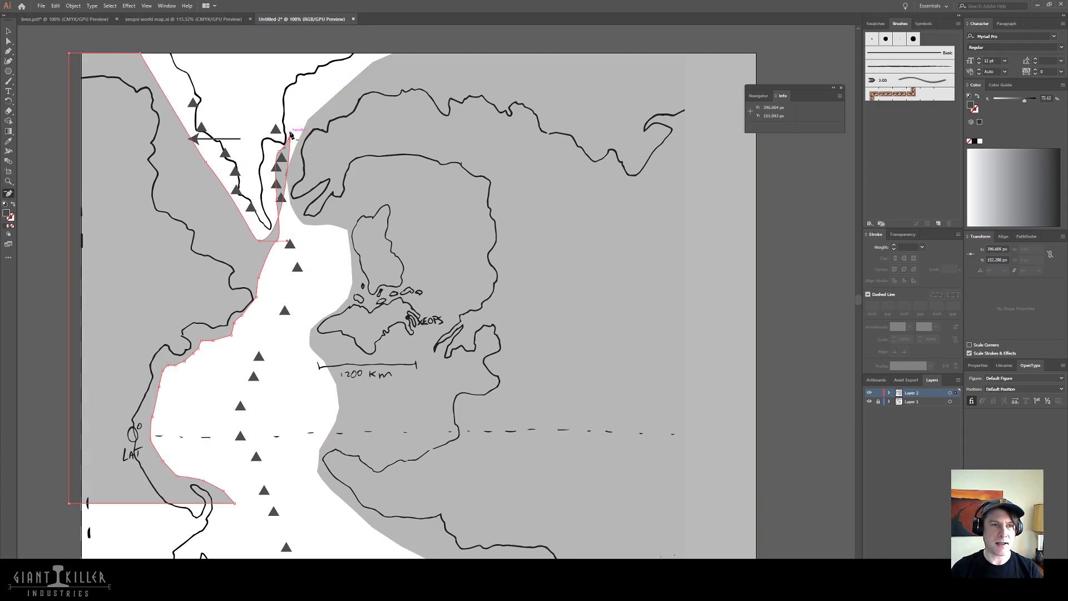
click(290, 132)
click(279, 151)
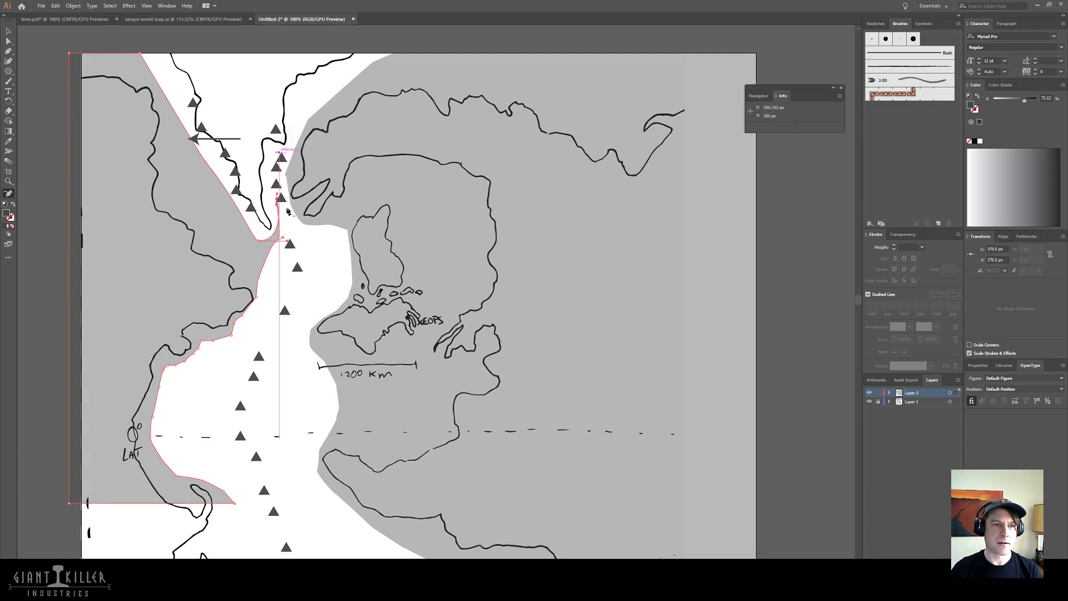
click(277, 199)
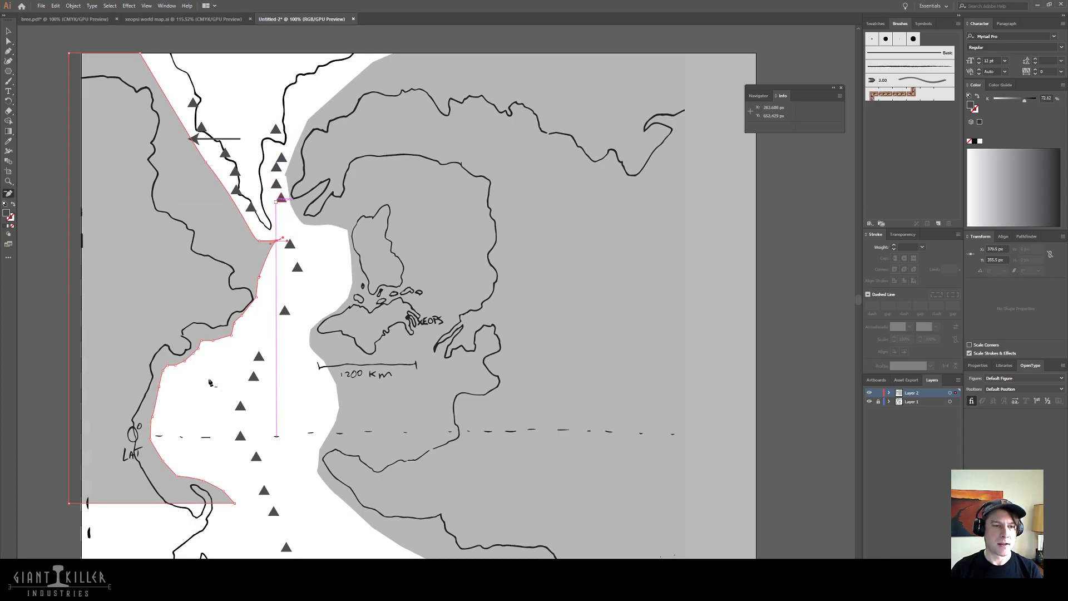
- Copy the single-headed arrow into the wide southern gap between the plates and give its plain end the Arrow 1 arrowhead
click(12, 32)
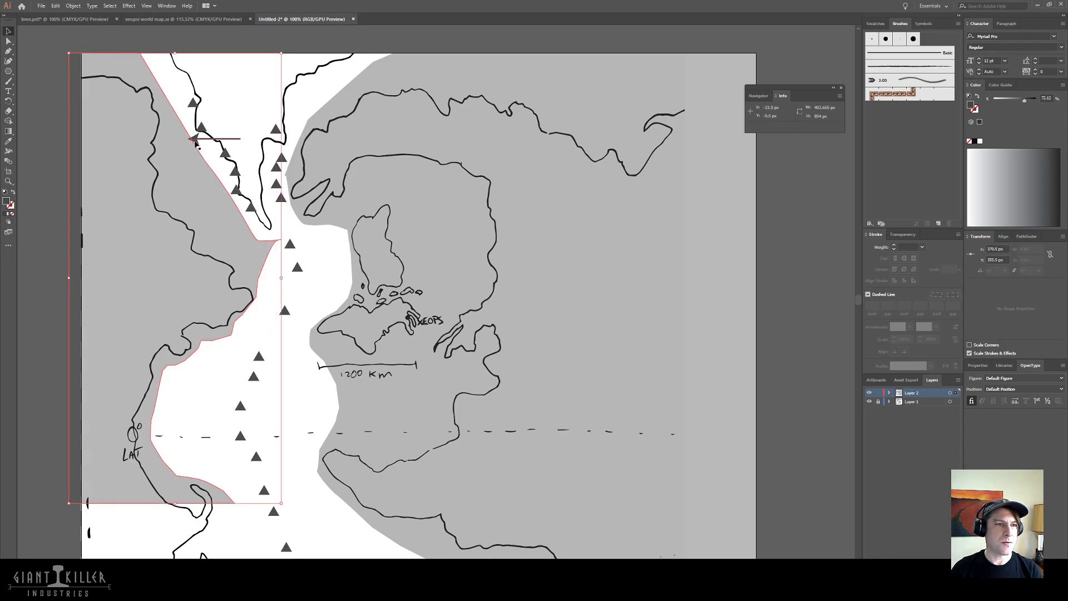
mouse_move(196, 140)
mouse_down()
mouse_move(300, 423)
mouse_move(253, 384)
mouse_move(227, 399)
mouse_up()
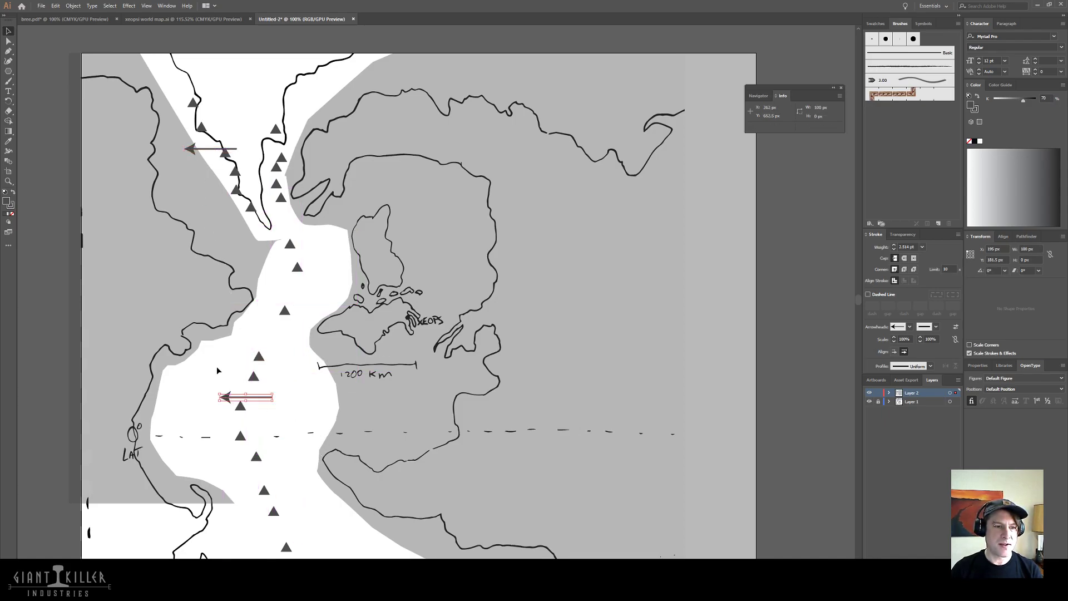
click(937, 327)
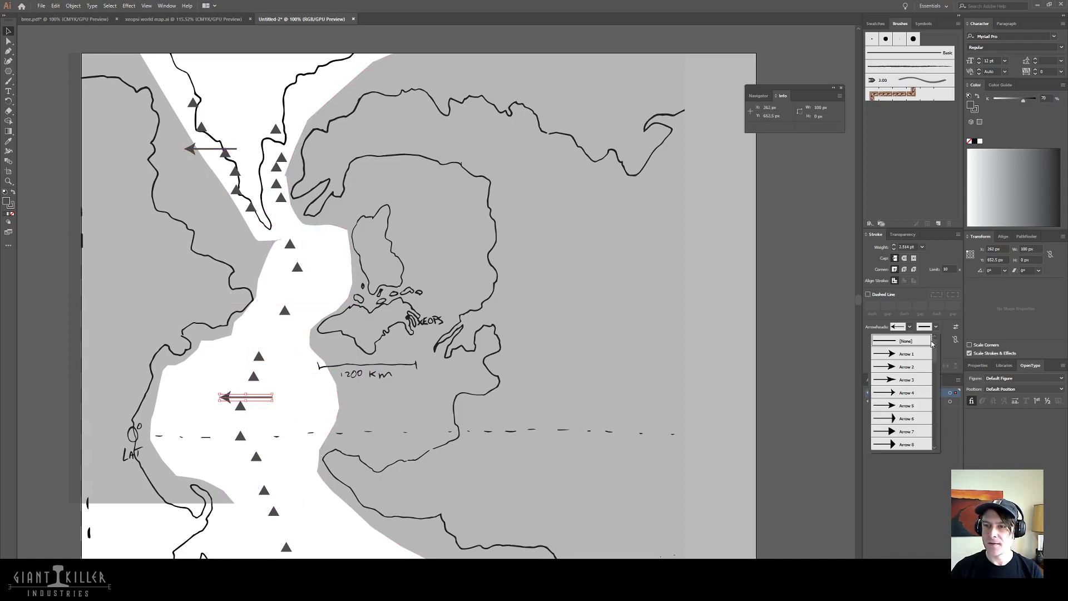
click(919, 357)
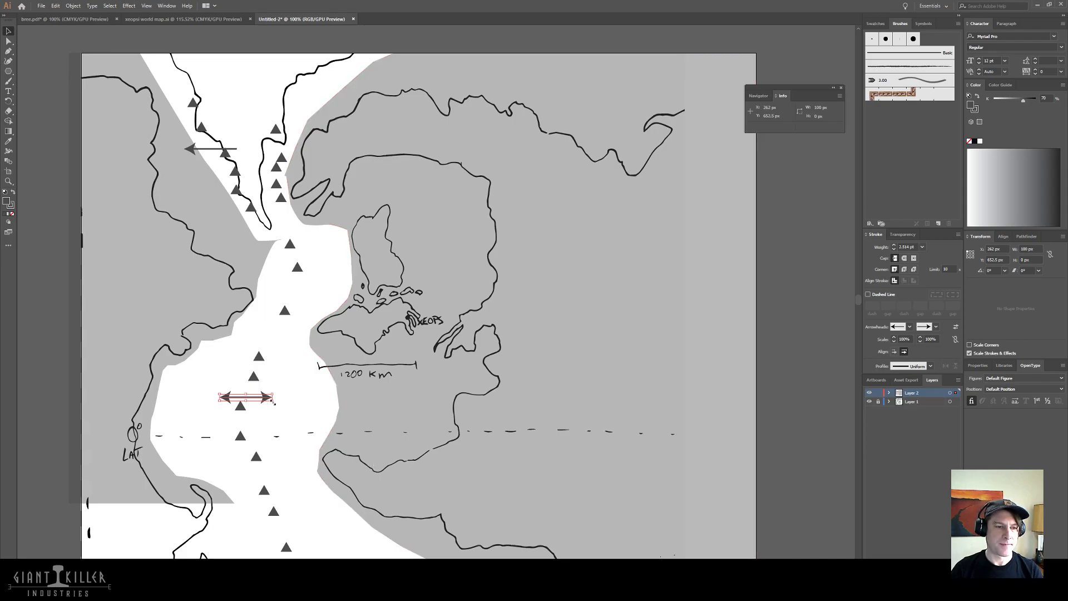
- Enlarge the double-headed arrow in the southern gap and place a smaller copy, about 67 px wide, across the narrow northern gap
mouse_move(272, 400)
mouse_down()
mouse_move(336, 405)
mouse_move(289, 396)
mouse_move(339, 136)
mouse_move(356, 140)
mouse_move(285, 144)
mouse_move(301, 177)
mouse_move(315, 175)
mouse_move(296, 179)
mouse_up()
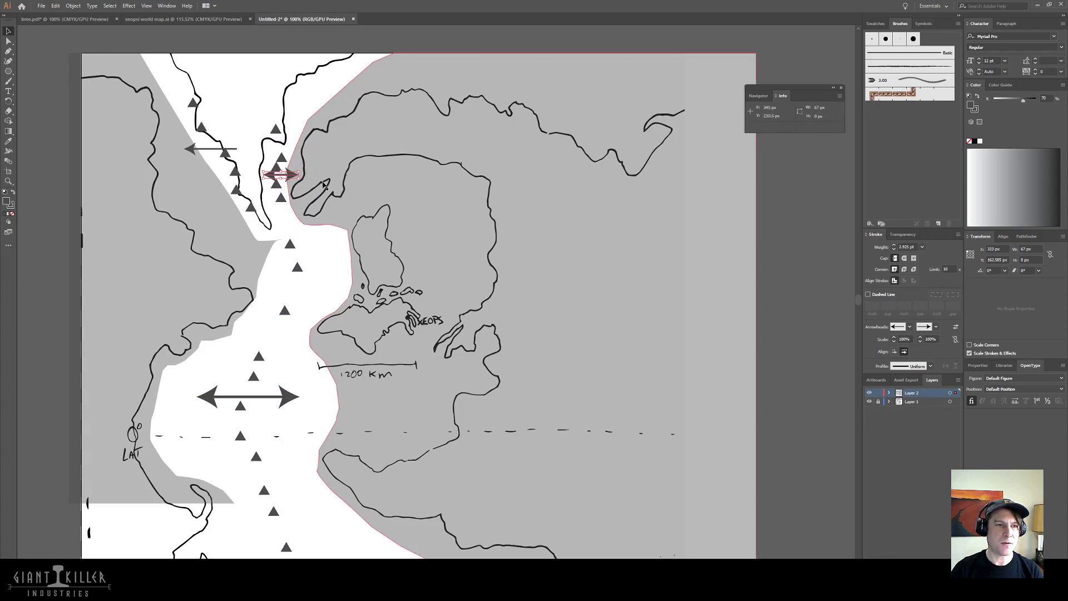
click(299, 278)
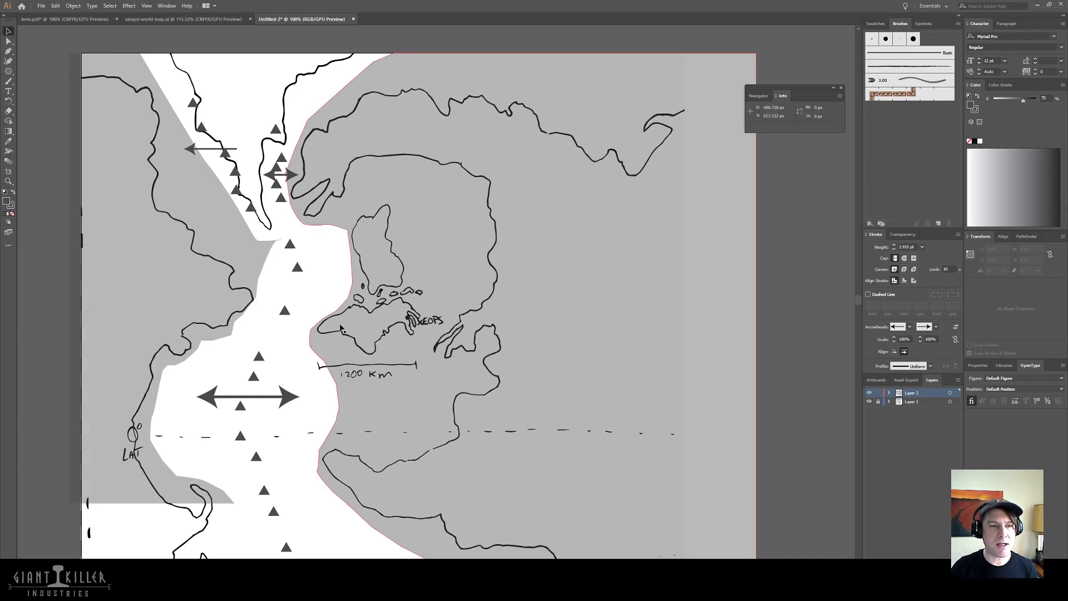
- Move the solid triangle in the gap west of the central island slightly south, keeping its solid fill
drag(289, 316, 288, 324)
key(shift+x)
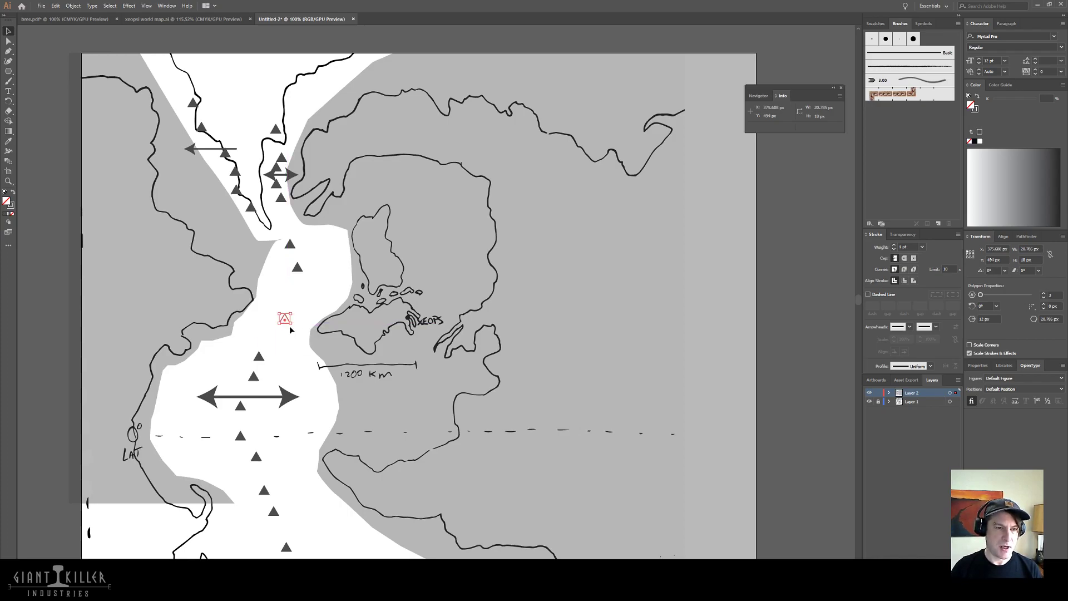
key(shift+x)
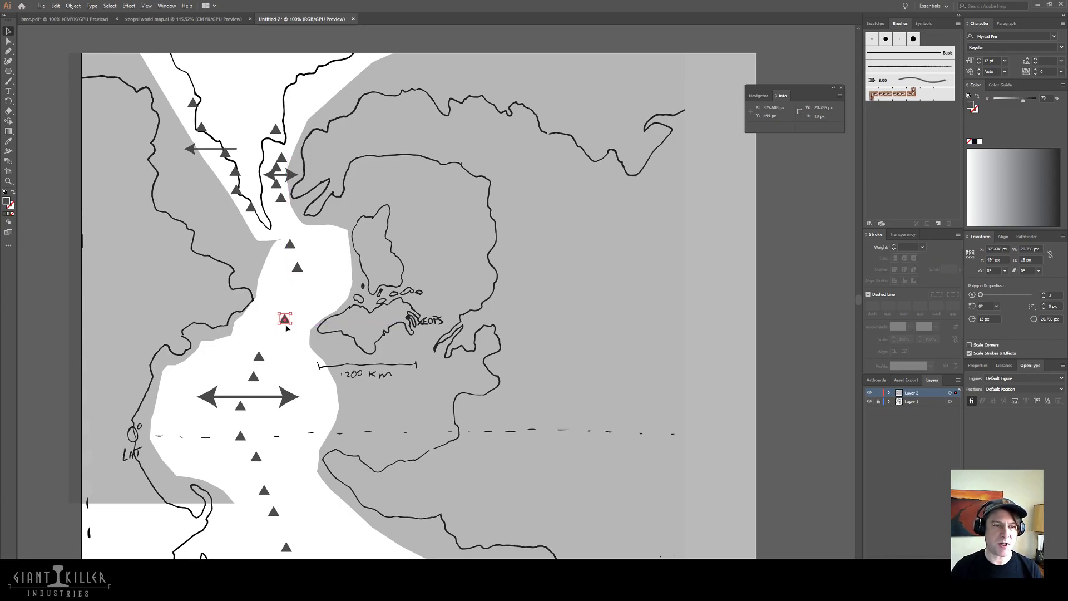
drag(285, 325, 309, 295)
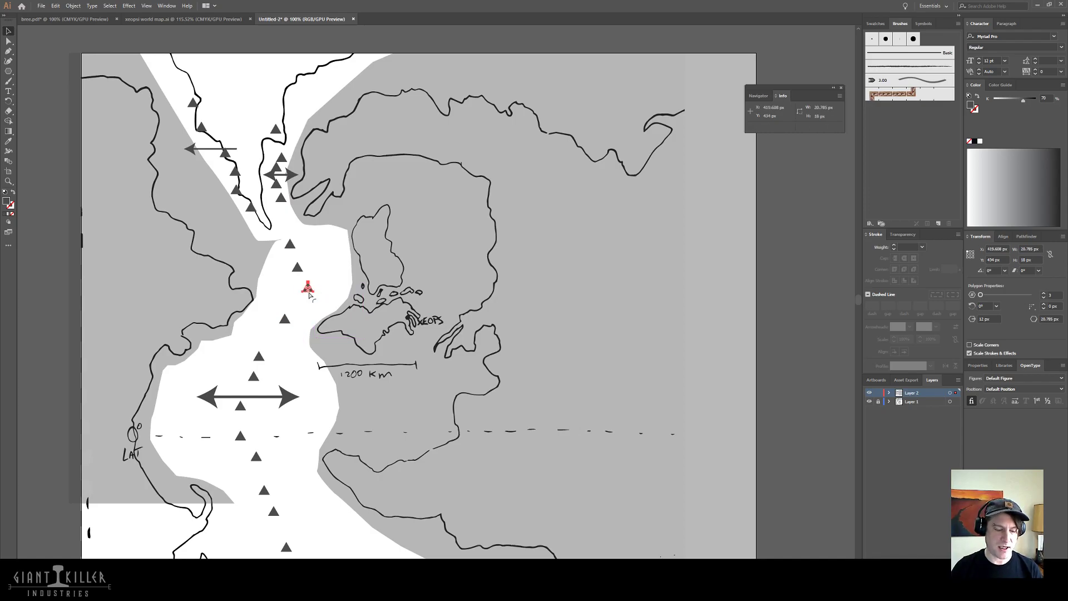
key(ctrl+z)
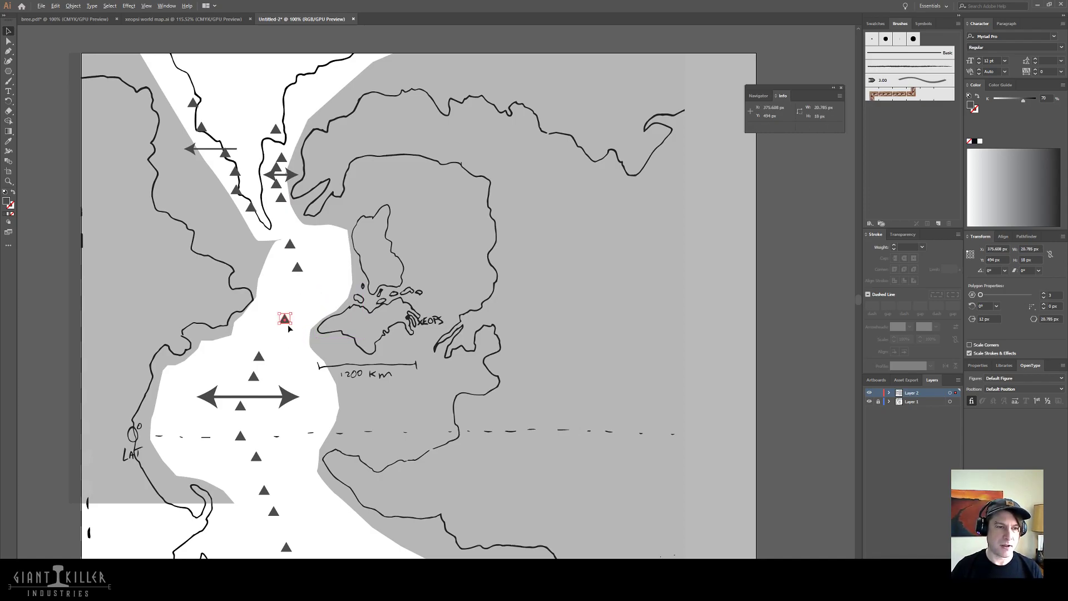
drag(286, 323, 313, 296)
key(Delete)
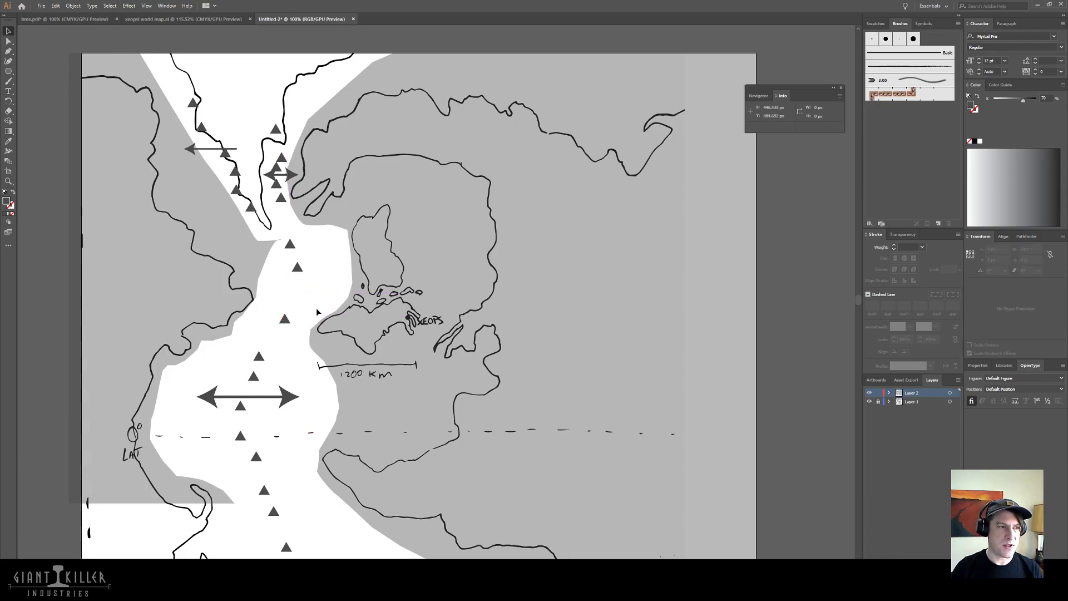
key(shift+x)
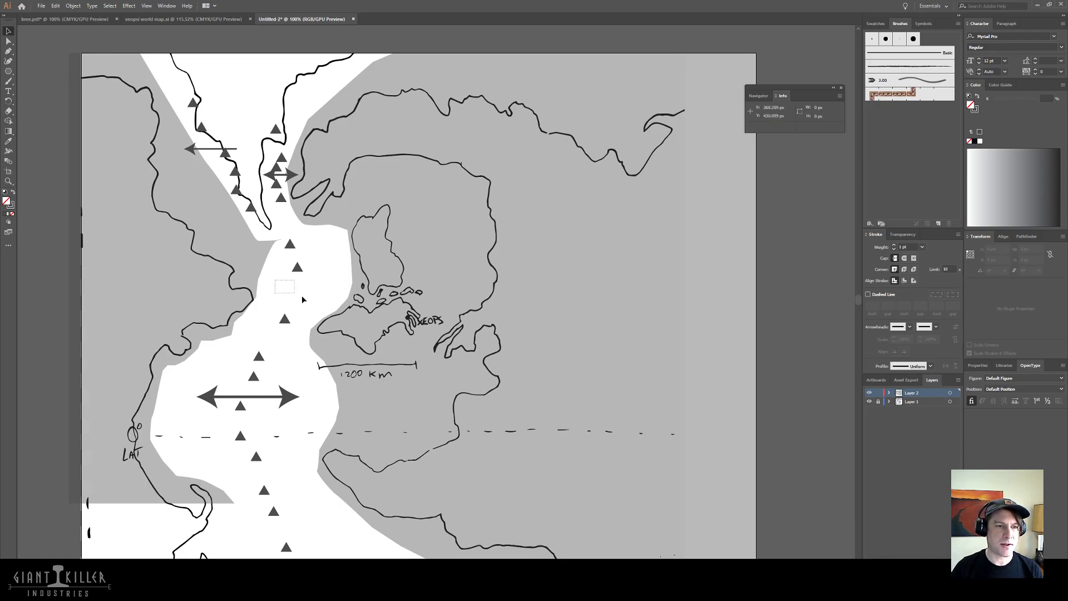
drag(358, 341, 288, 272)
key(ctrl+z)
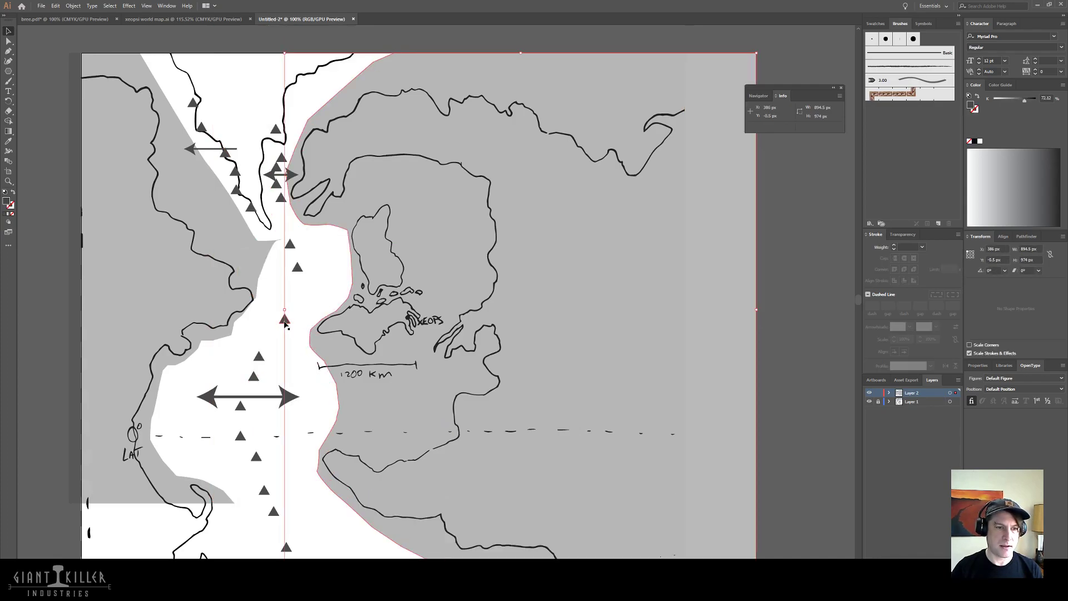
- Duplicate the solid triangle west of the island to its north-east and swap the copy's fill and stroke for an outlined marker
click(284, 320)
drag(285, 325, 287, 291)
key(shift+x)
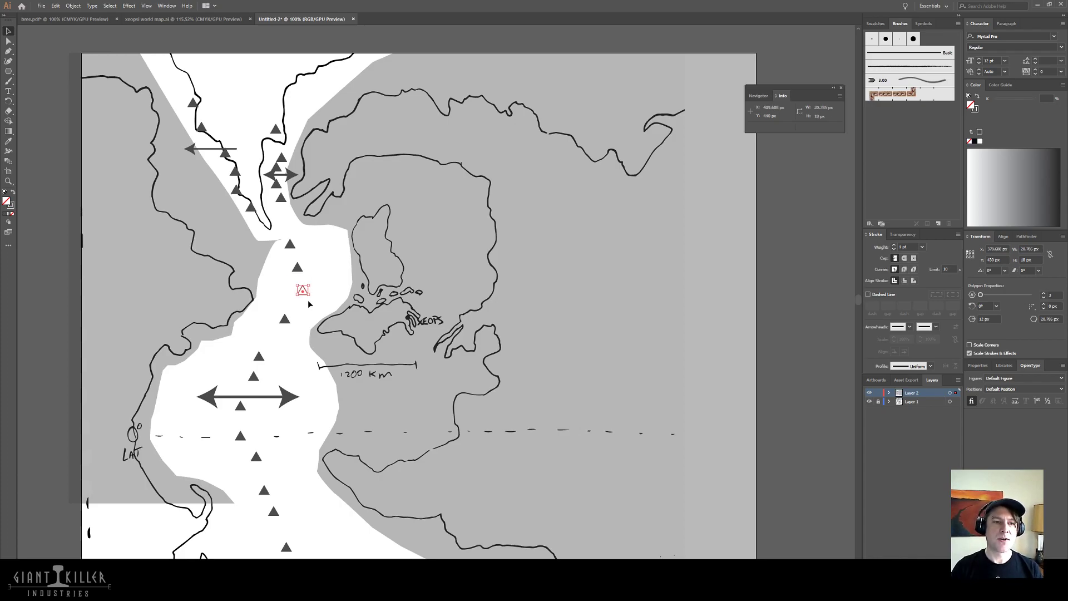
- Move the outlined triangle south-east onto the western tip of the central island
key(shift+Down)
key(shift+Down)
key(shift+Down)
key(shift+Down)
key(shift+Right)
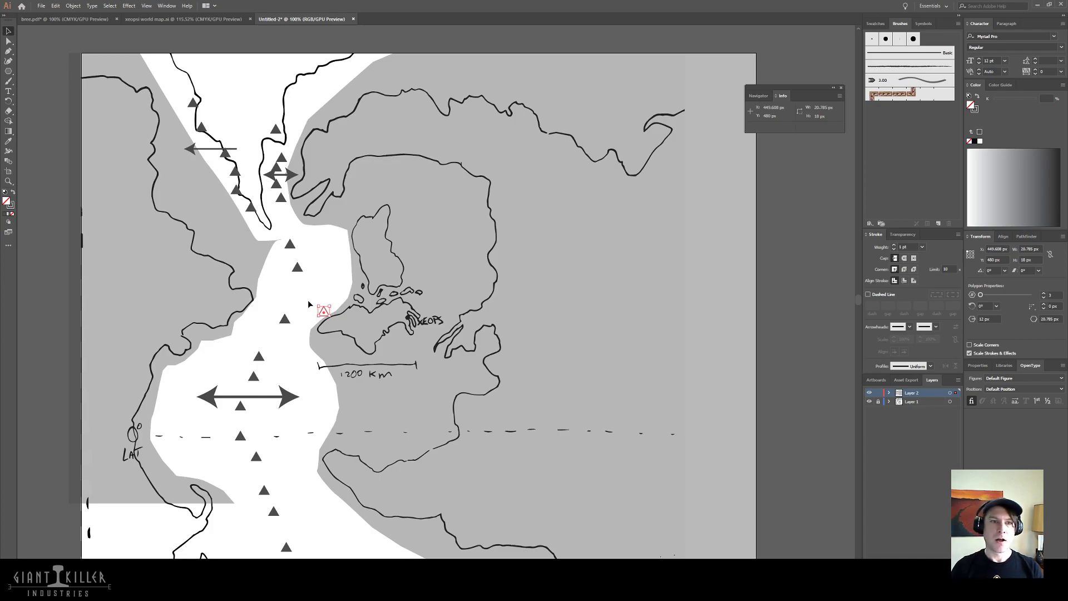
key(shift+Down)
key(Down)
key(Down)
key(Down)
key(Down)
key(Down)
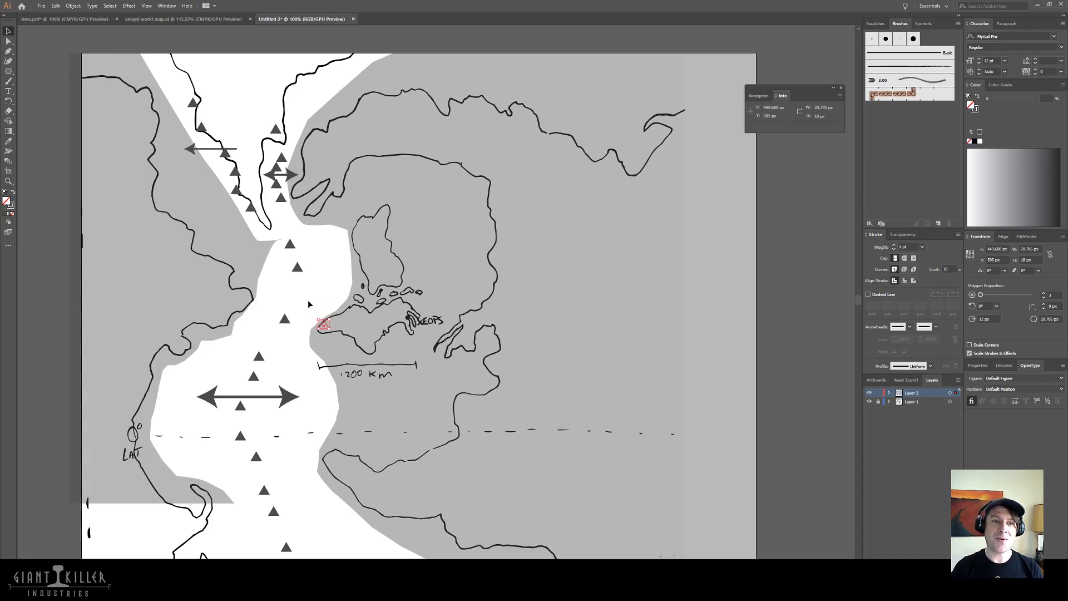
key(Up)
key(Up)
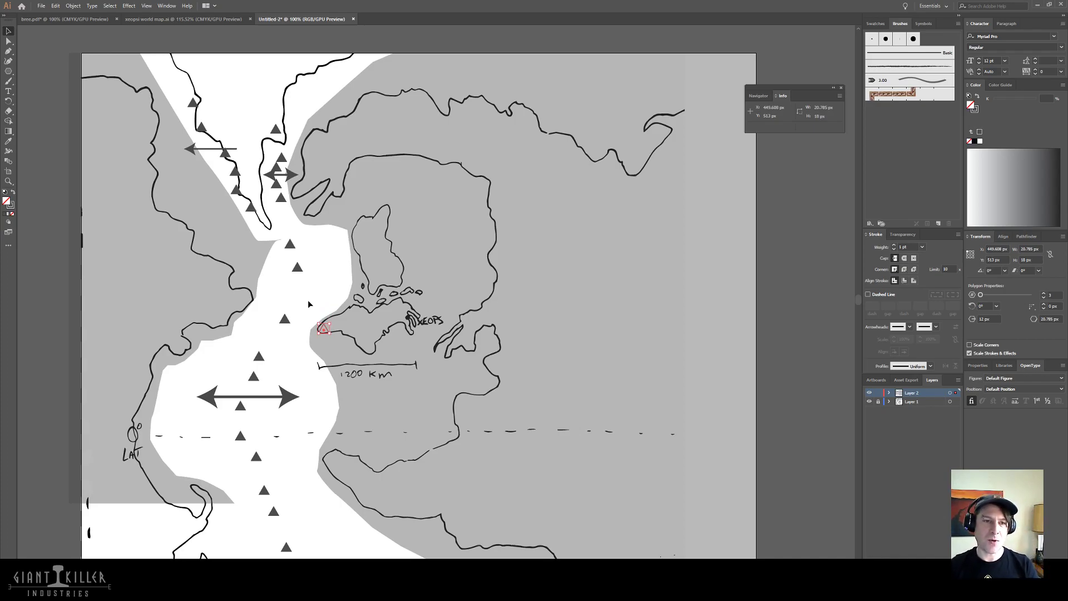
- Shift the outlined triangle further inside the island and copy it into a row running east across the island toward the XEOPS label
key(shift+Right)
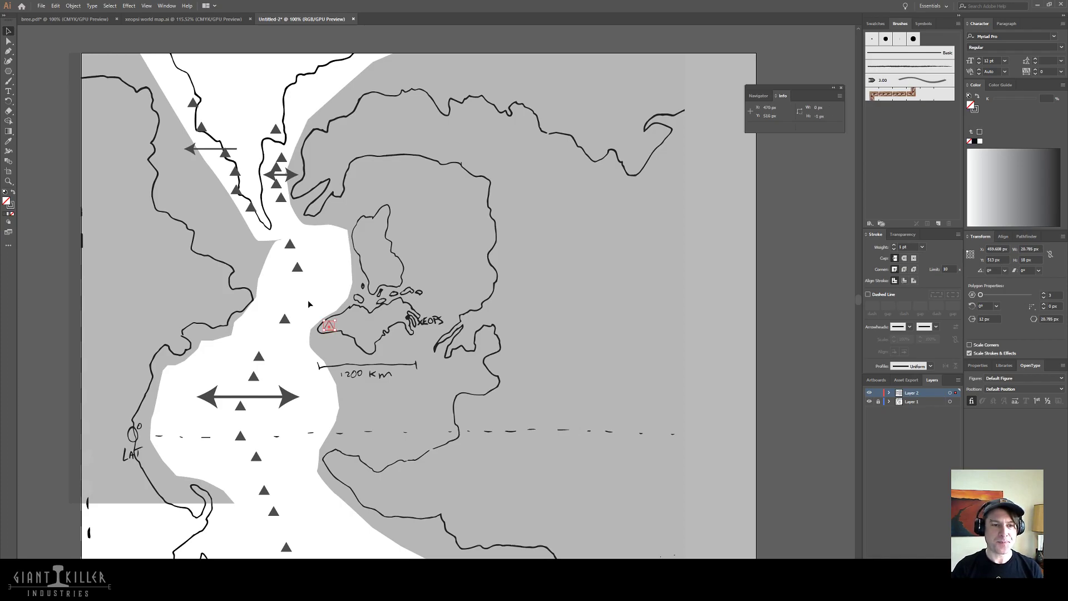
key(Right)
key(Right)
key(Right)
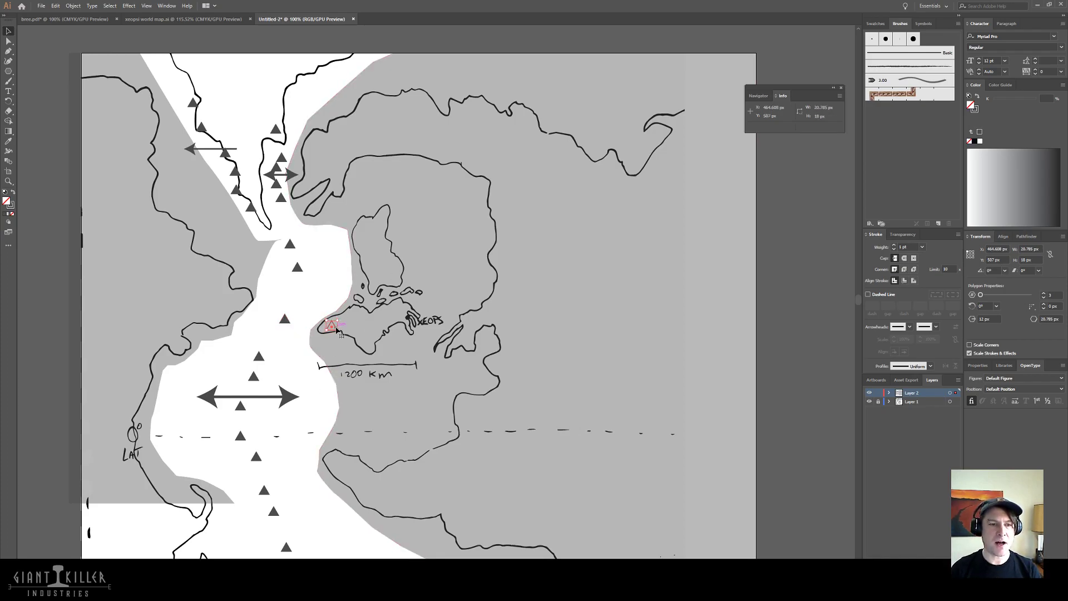
drag(336, 330, 397, 325)
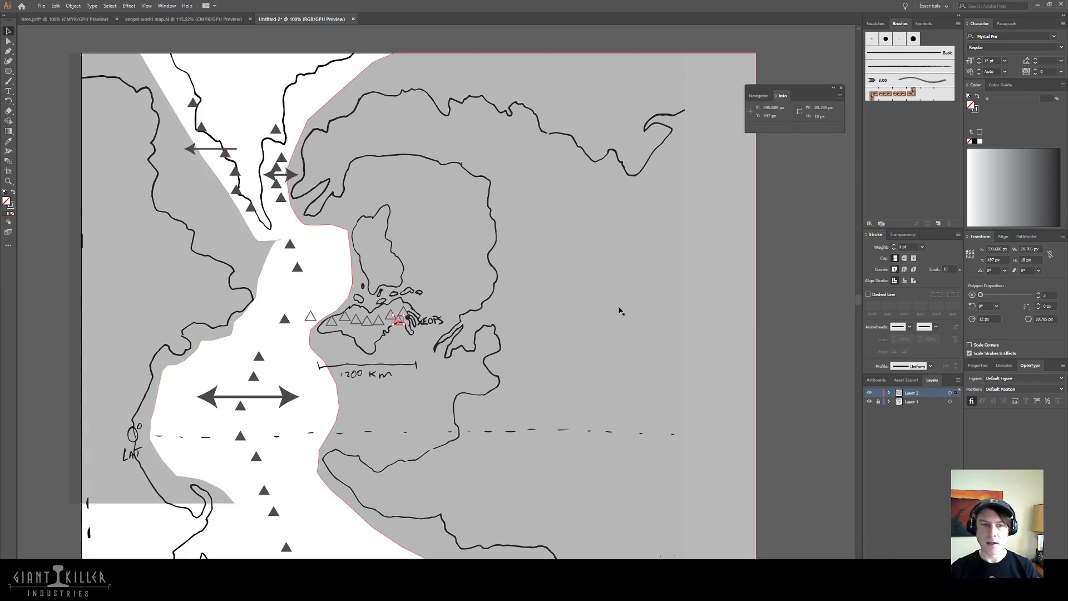
click(303, 286)
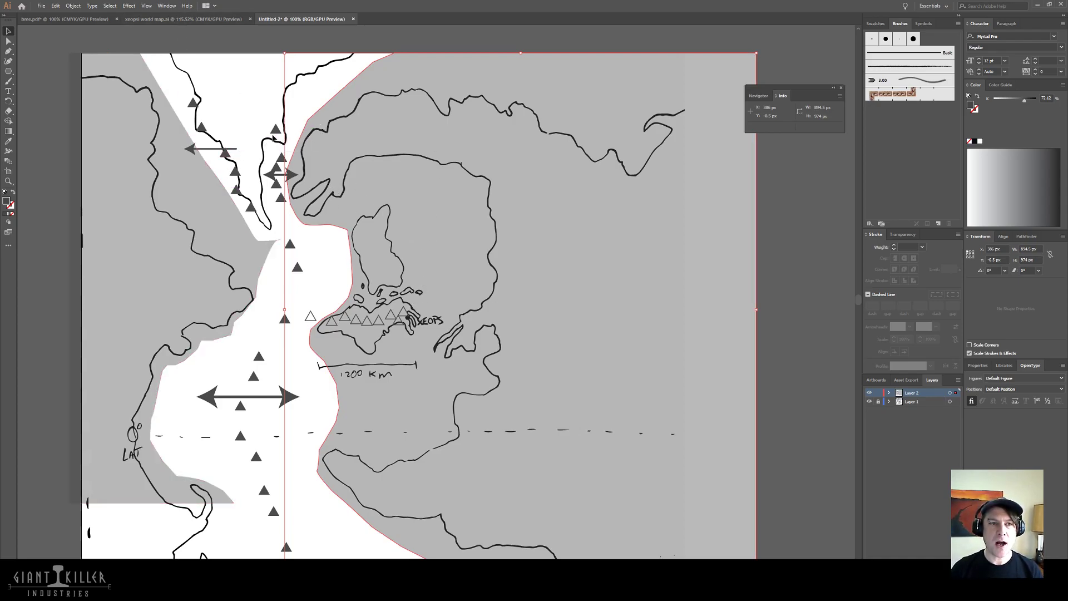
drag(275, 132, 328, 160)
key(ctrl+z)
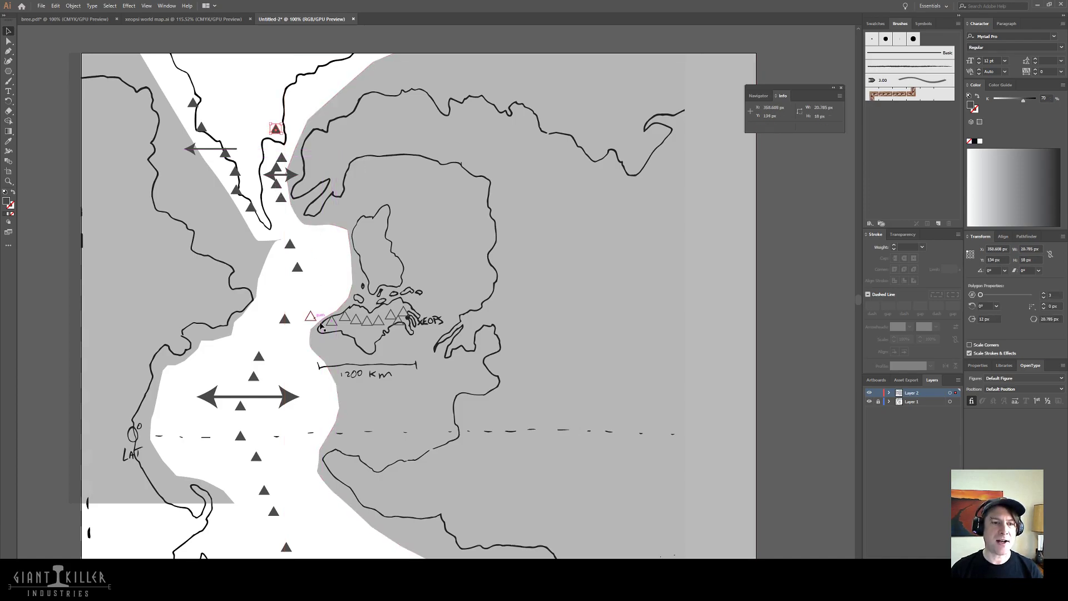
click(334, 309)
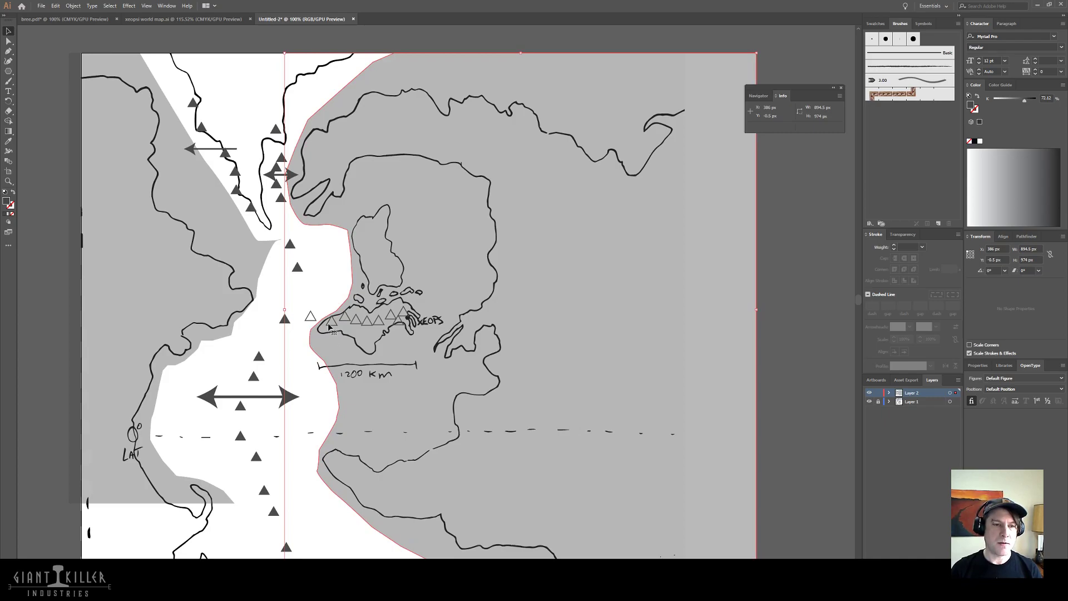
drag(349, 328, 377, 327)
key(ctrl+z)
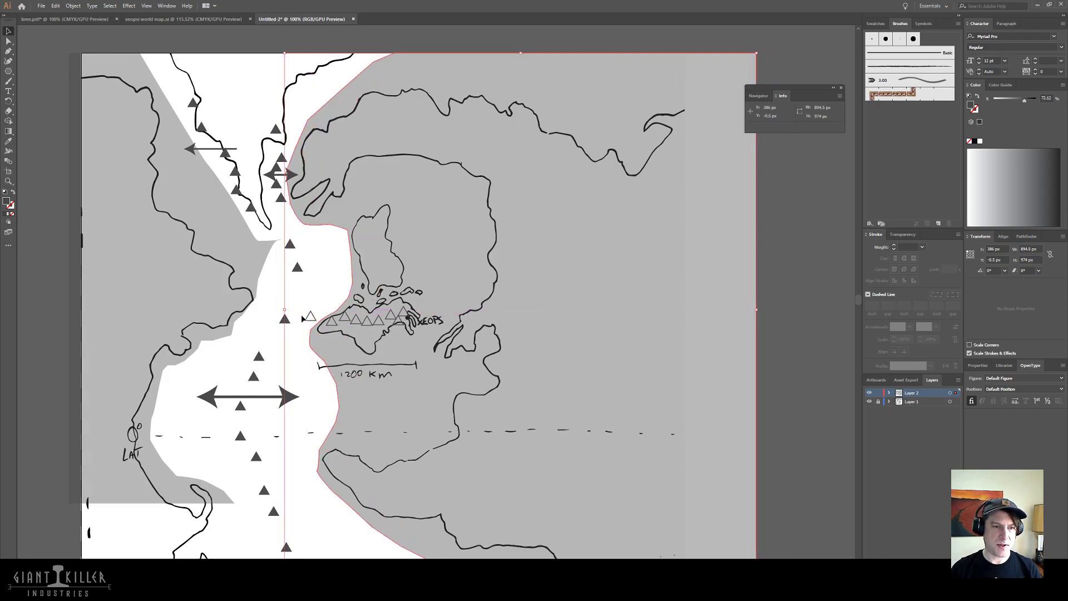
- Fill the outlined triangle in the gap with white and move it onto the western end of the northern landmass
click(309, 323)
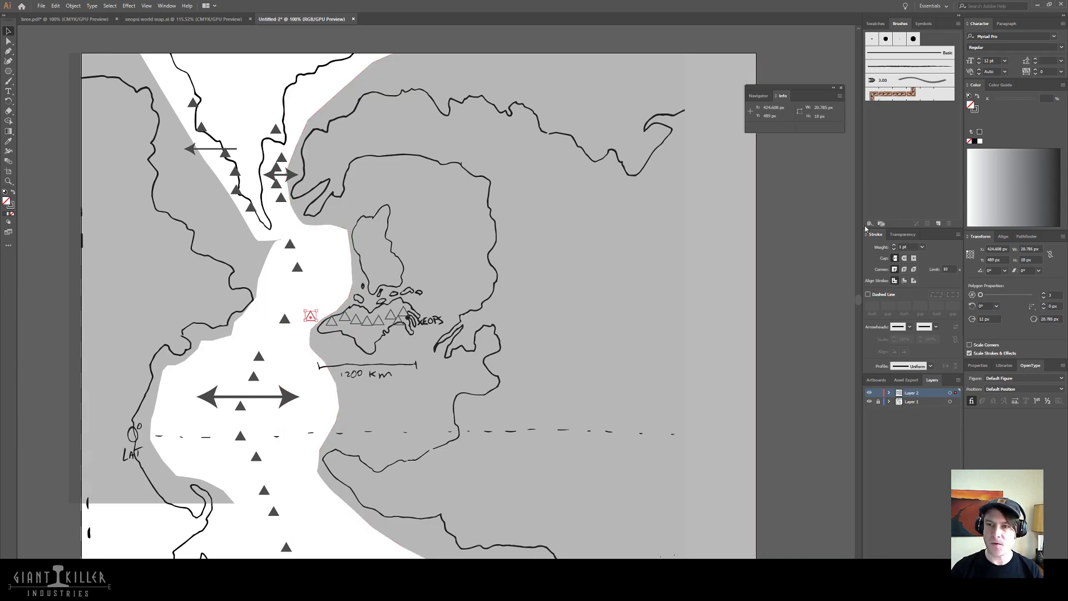
click(980, 142)
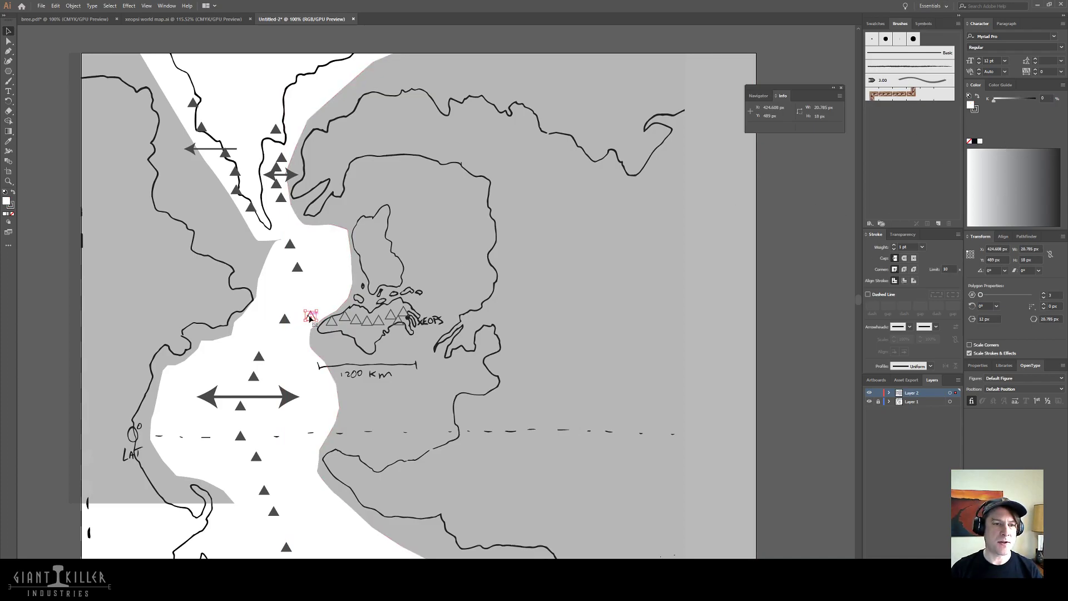
drag(310, 318, 320, 142)
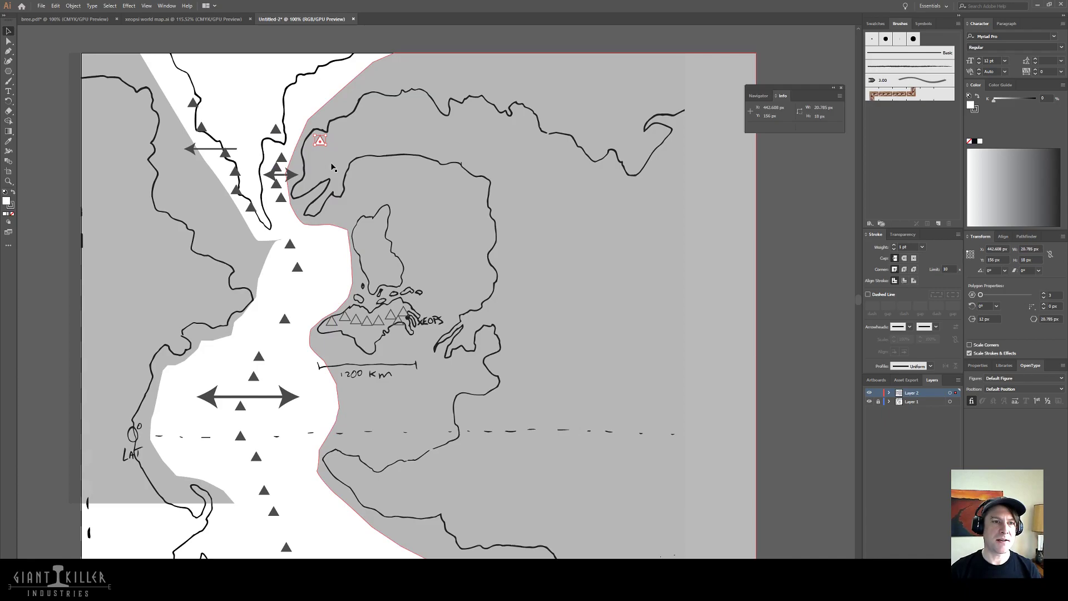
drag(323, 140, 319, 163)
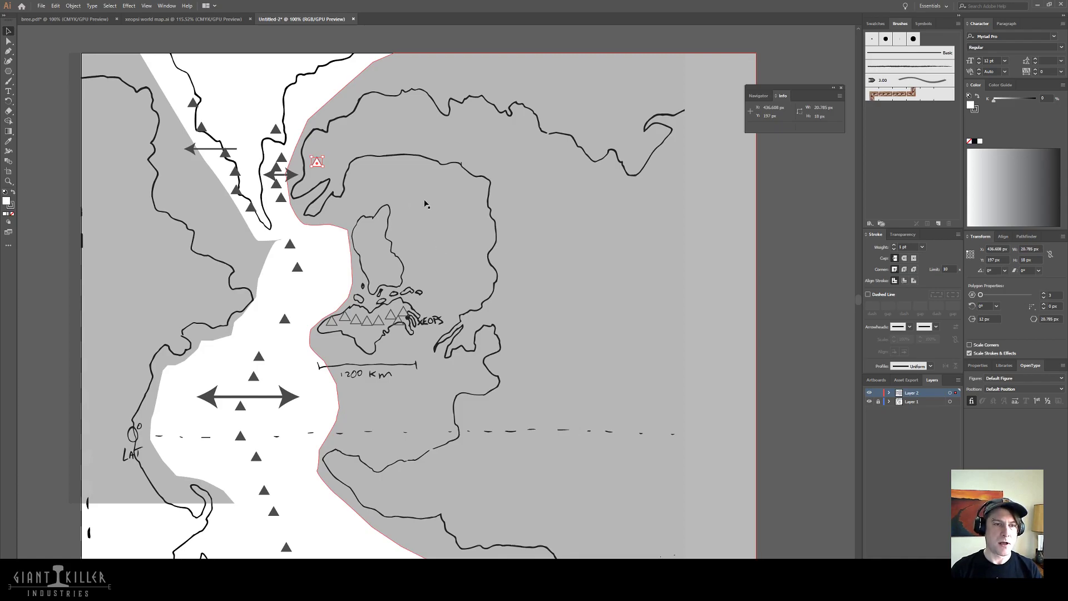
key(i)
click(494, 141)
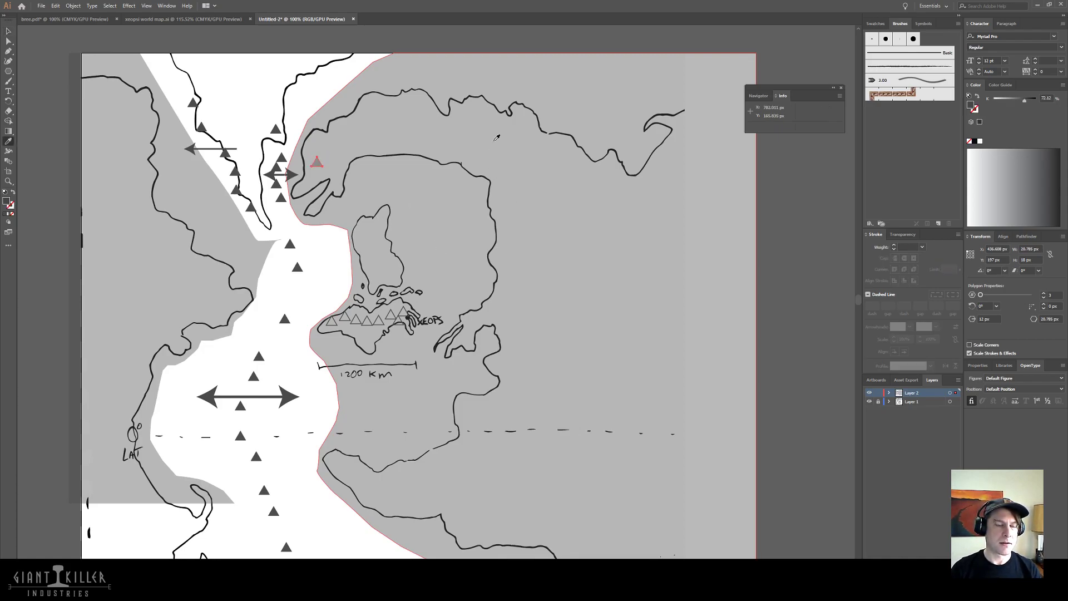
key(d)
key(v)
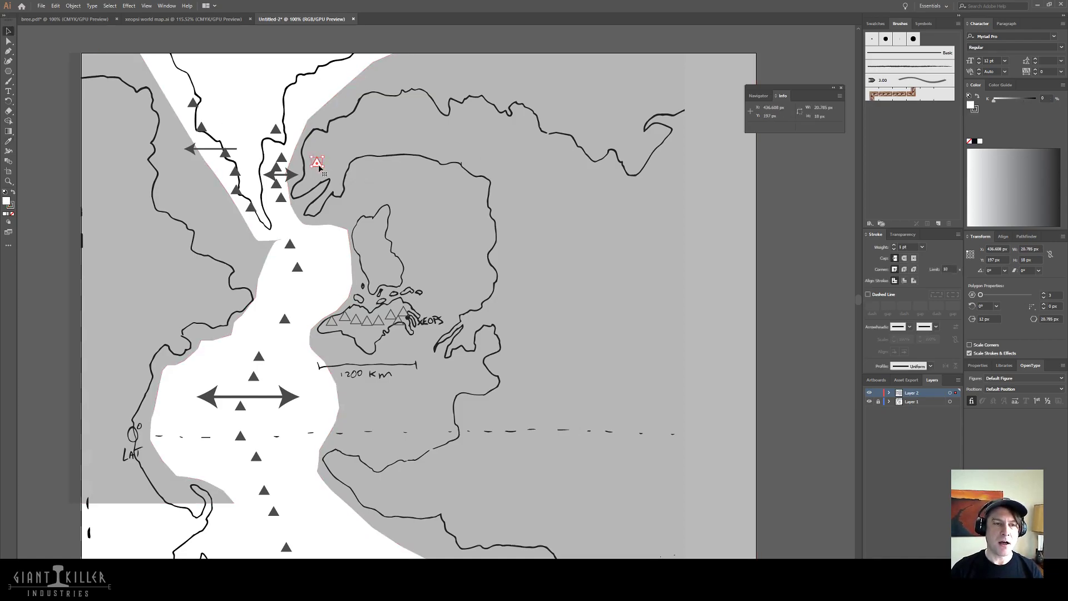
- Copy the white triangle north-east along the northern landmass to form a row of four mountain markers
drag(319, 166, 370, 146)
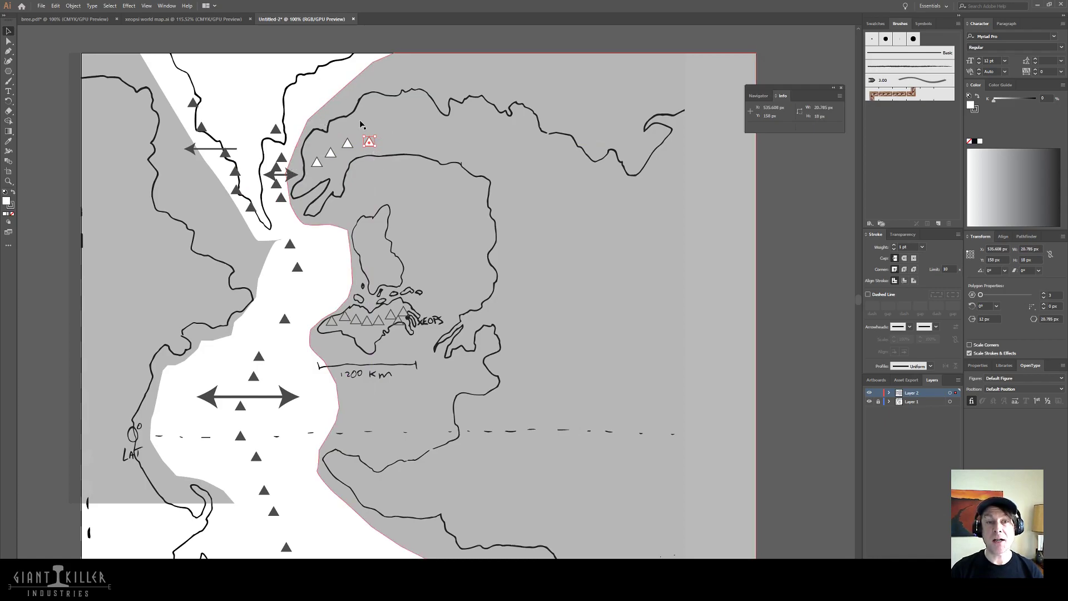
- Copy the white triangle repeatedly to build a dense mountain cluster at the north-eastern bend of the northern landmass
drag(348, 145, 496, 177)
drag(496, 177, 501, 165)
drag(501, 166, 518, 147)
mouse_move(519, 146)
mouse_down()
mouse_move(540, 132)
mouse_move(528, 159)
mouse_move(531, 148)
mouse_up()
drag(531, 148, 518, 168)
drag(518, 167, 496, 149)
drag(496, 149, 505, 139)
drag(505, 139, 530, 129)
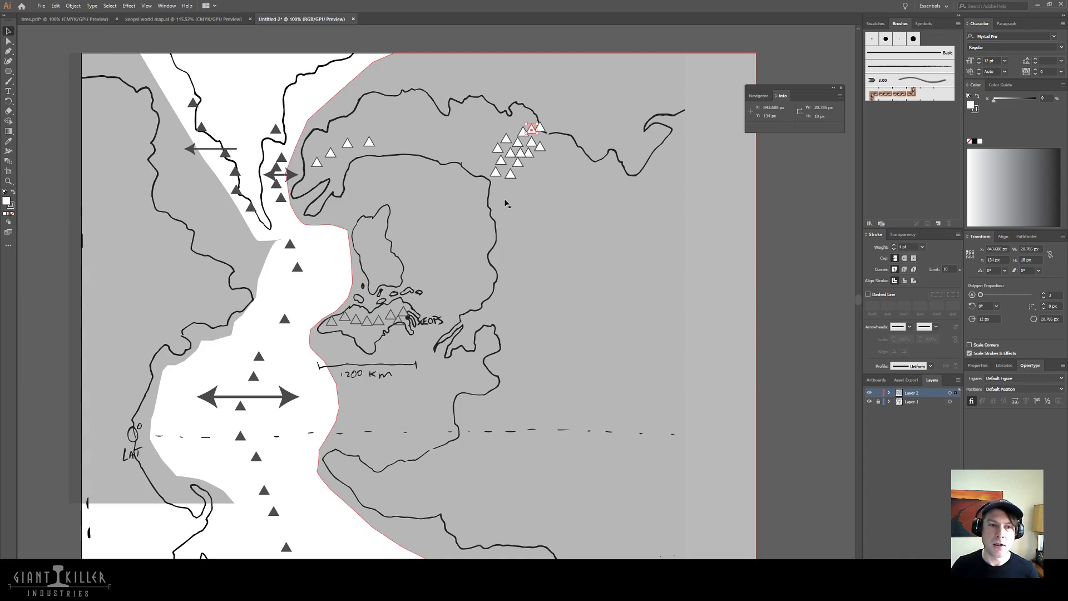
shift+click(515, 201)
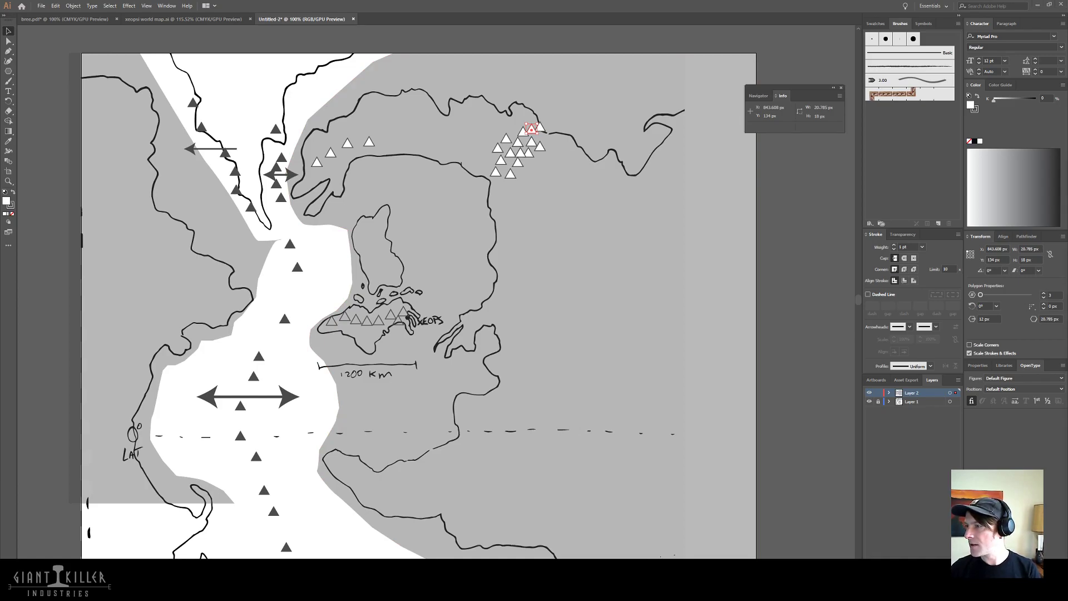
- Switch to a Chrome window and go to earth.google.com
drag(627, 558, 439, 98)
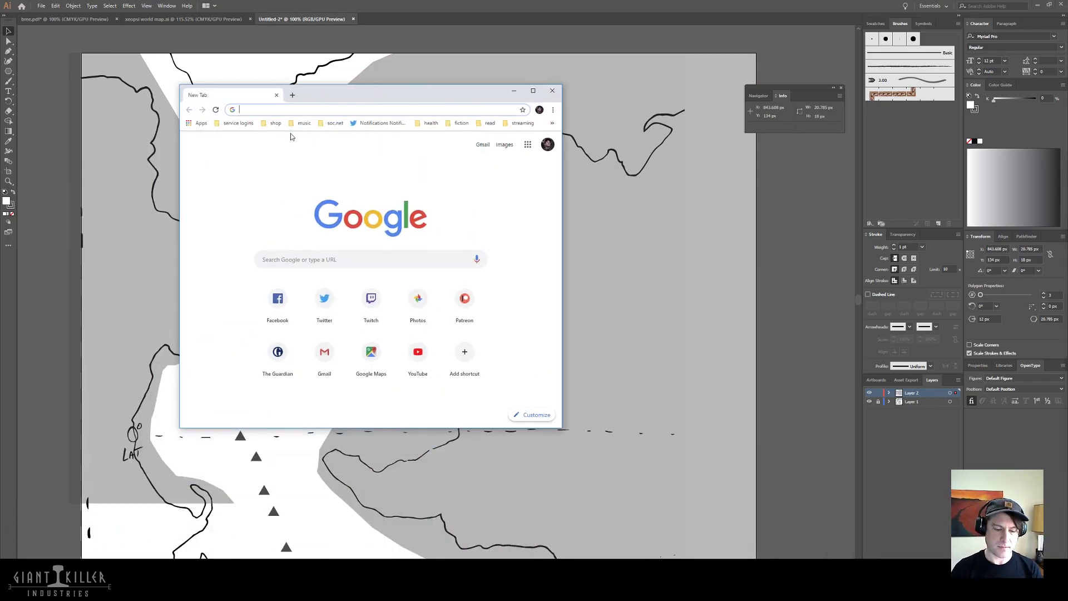
text(gear)
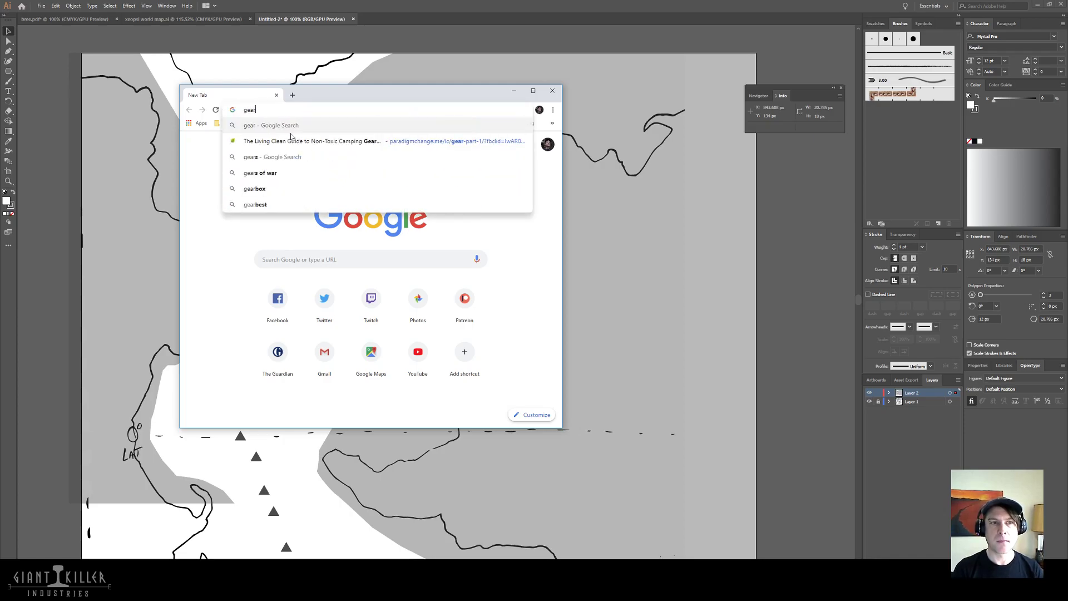
key(BackSpace)
key(BackSpace)
key(BackSpace)
key(BackSpace)
text(earth.goog)
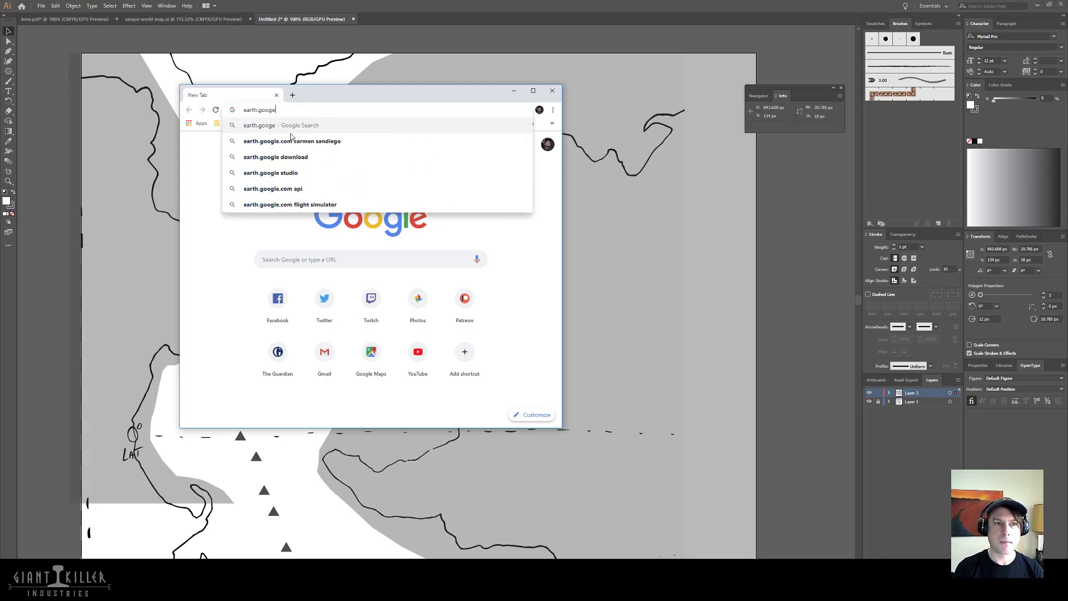
text(le.com)
key(Return)
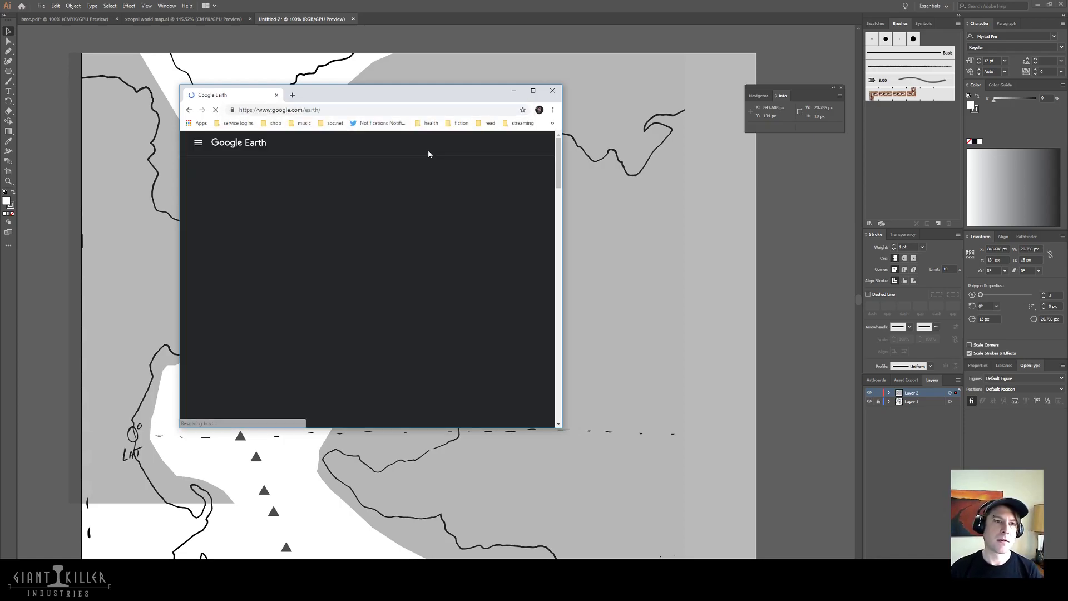
- Launch Google Earth in an enlarged browser window and dismiss its introduction tour
drag(458, 92, 459, 38)
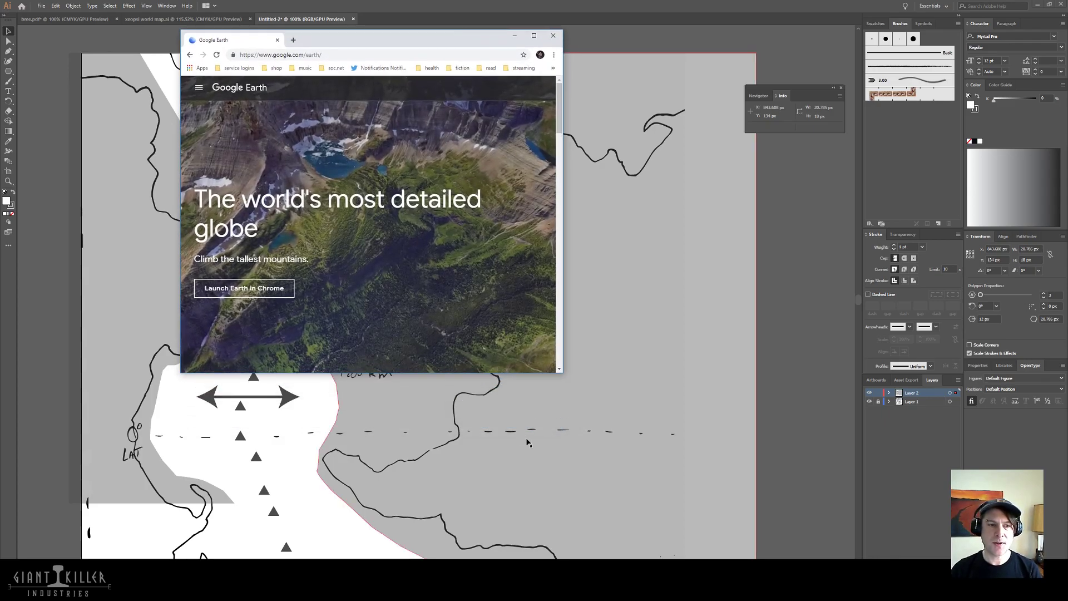
click(244, 288)
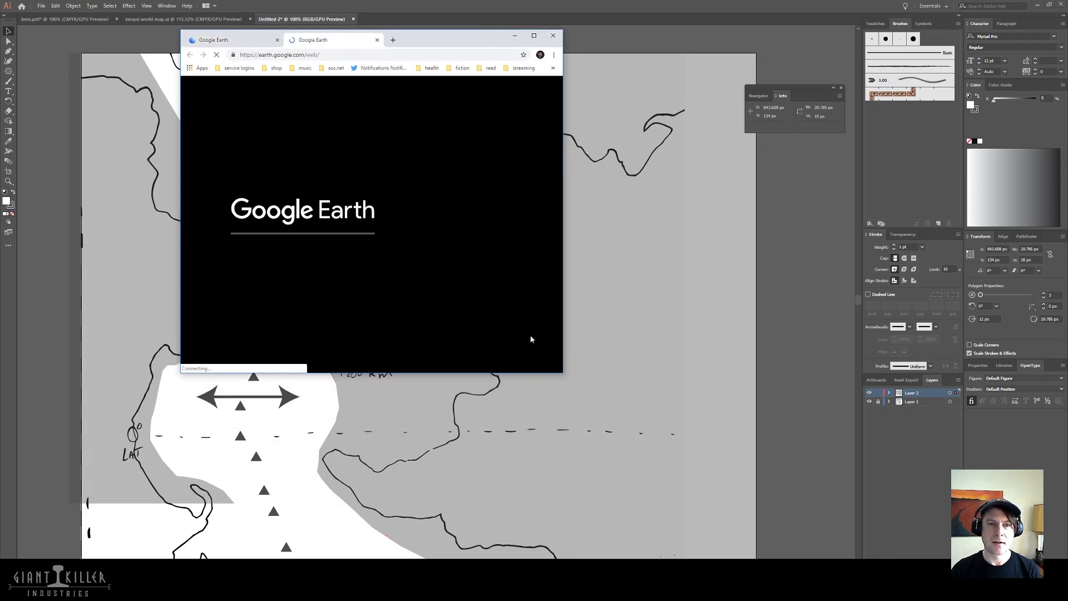
drag(562, 372, 812, 559)
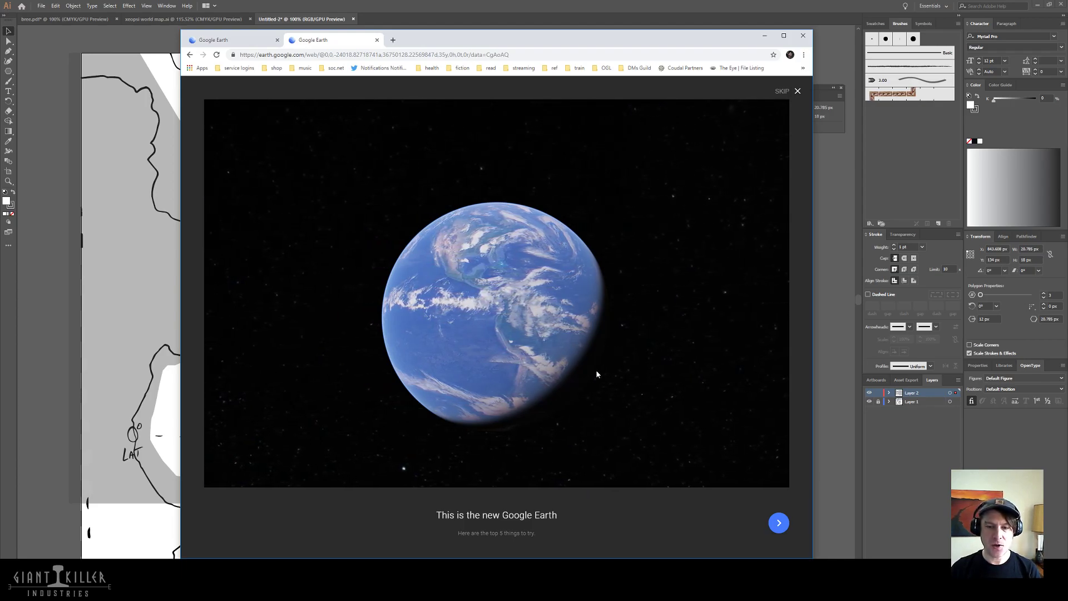
click(778, 523)
click(779, 523)
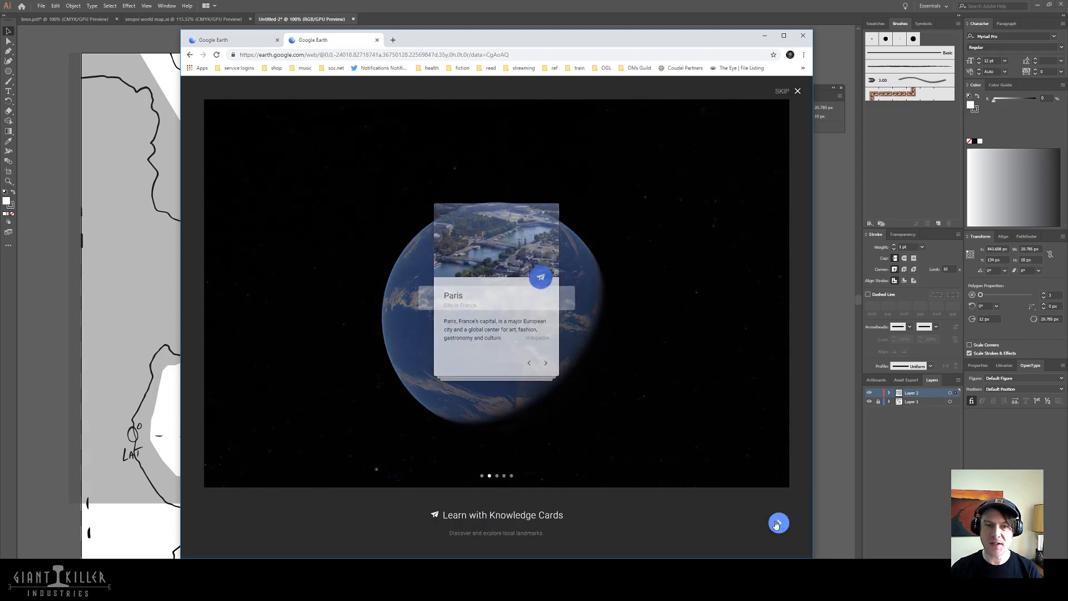
click(786, 526)
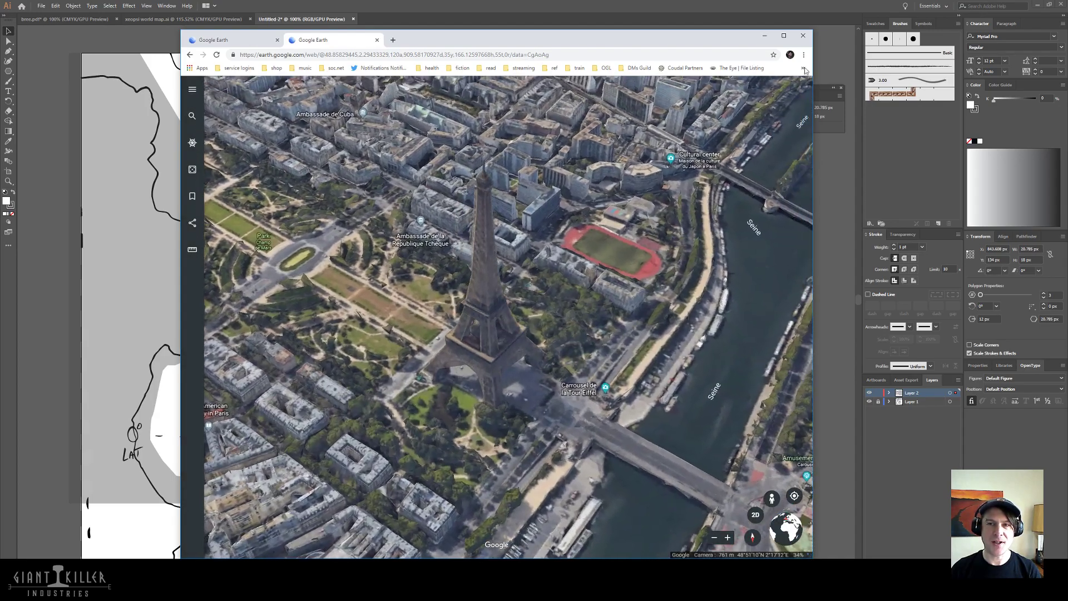
- Look at the globe from the Eiffel Tower outwards, across eastern Europe and the Mediterranean to North Africa
scroll(428, 271, down, 10)
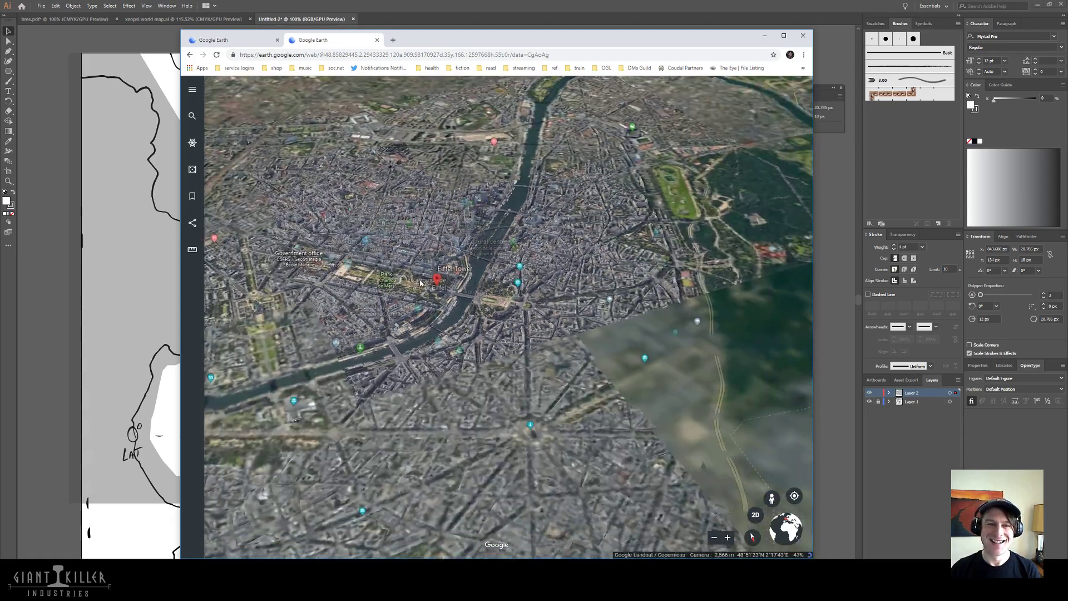
scroll(421, 282, down, 10)
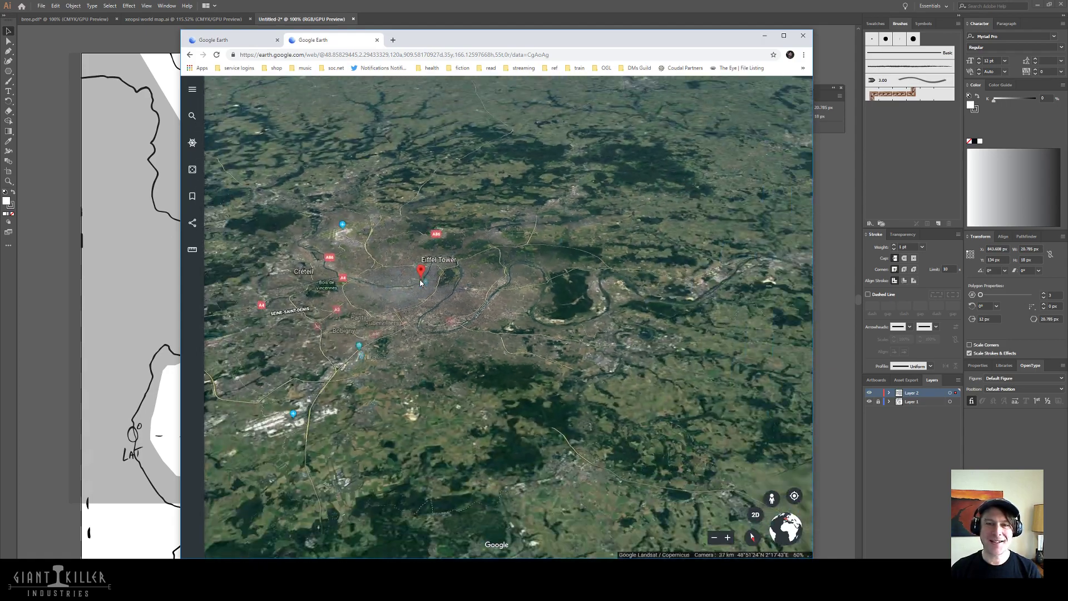
scroll(521, 356, down, 10)
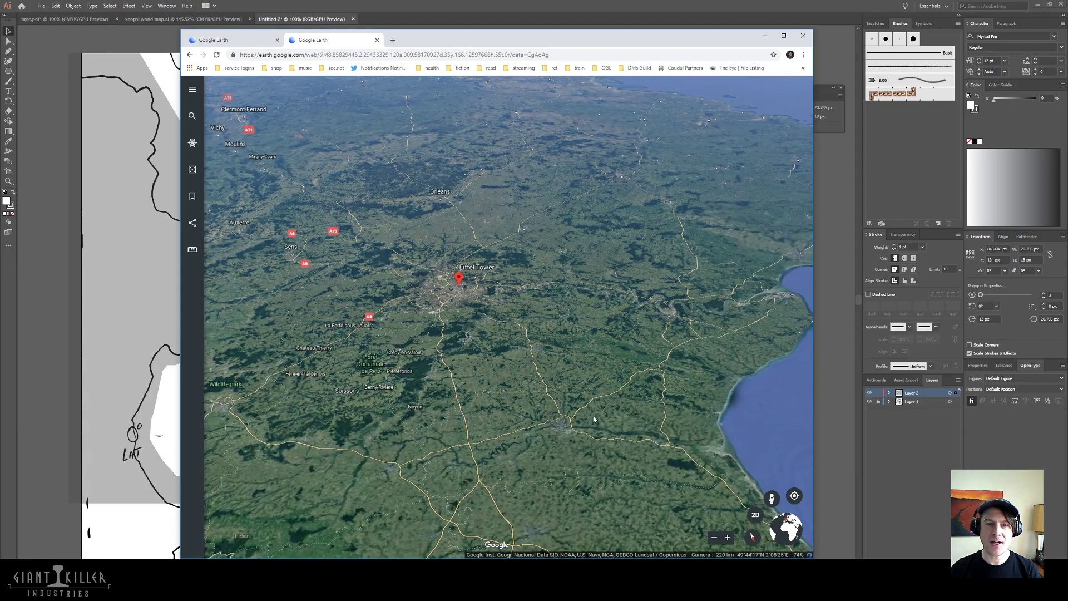
drag(521, 391, 306, 516)
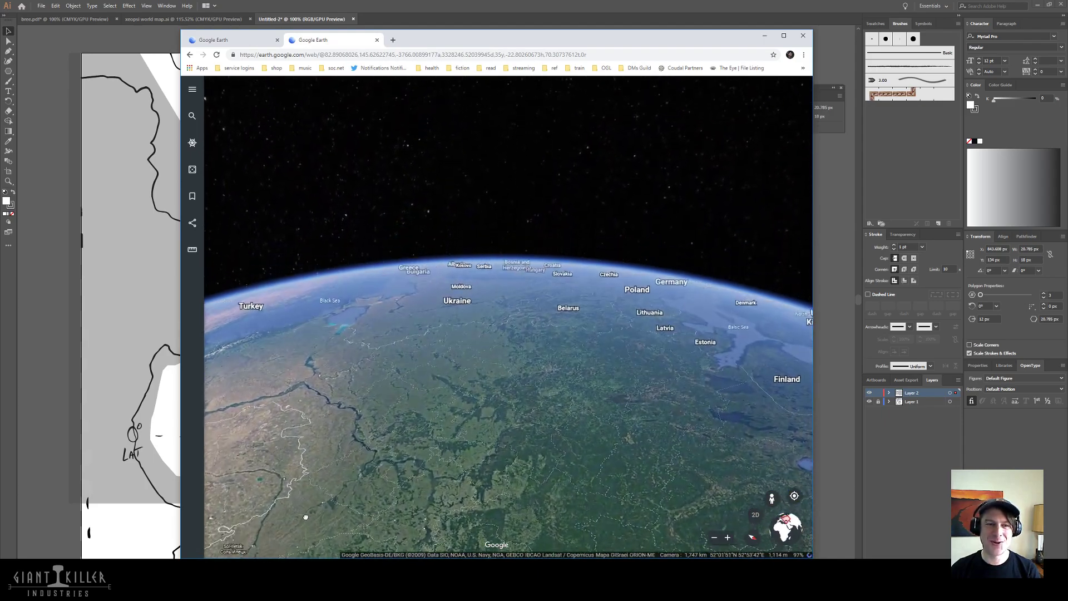
drag(311, 350, 378, 489)
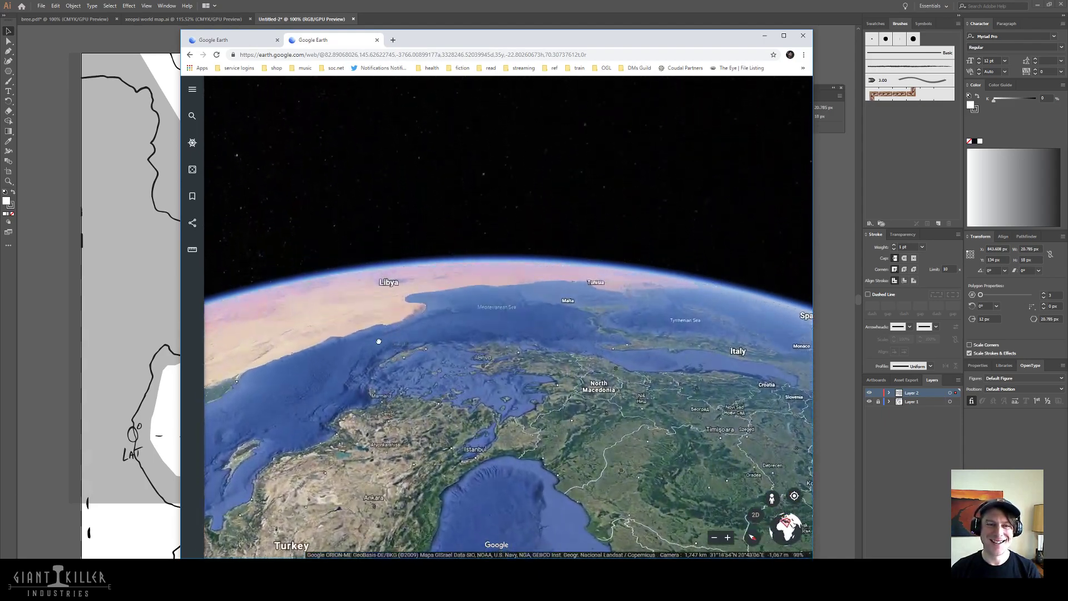
drag(377, 341, 388, 426)
drag(529, 345, 501, 507)
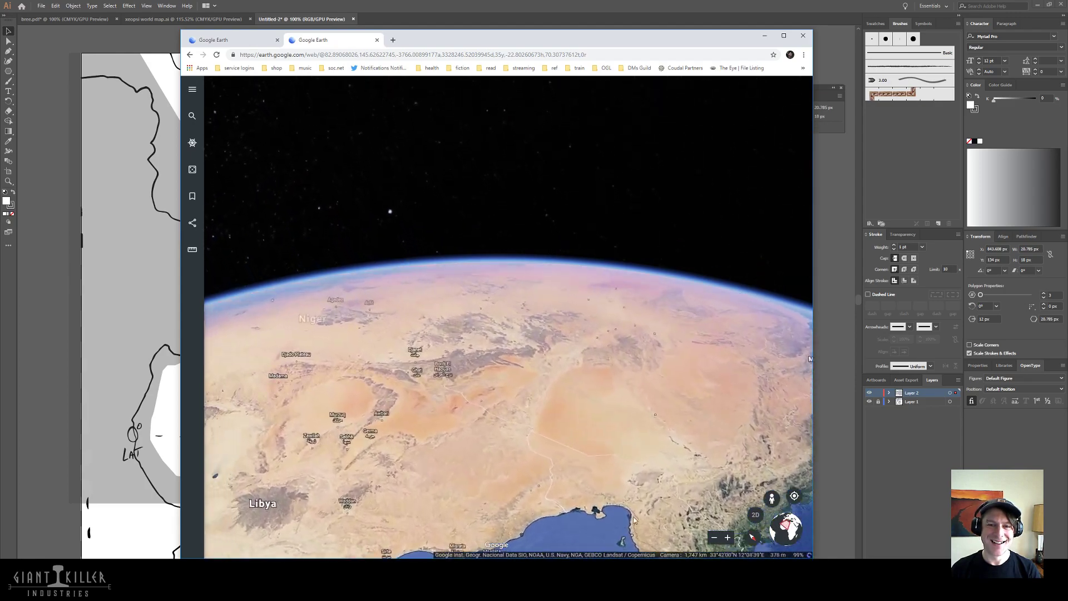
drag(311, 397, 472, 503)
scroll(453, 372, down, 3)
scroll(453, 372, down, 5)
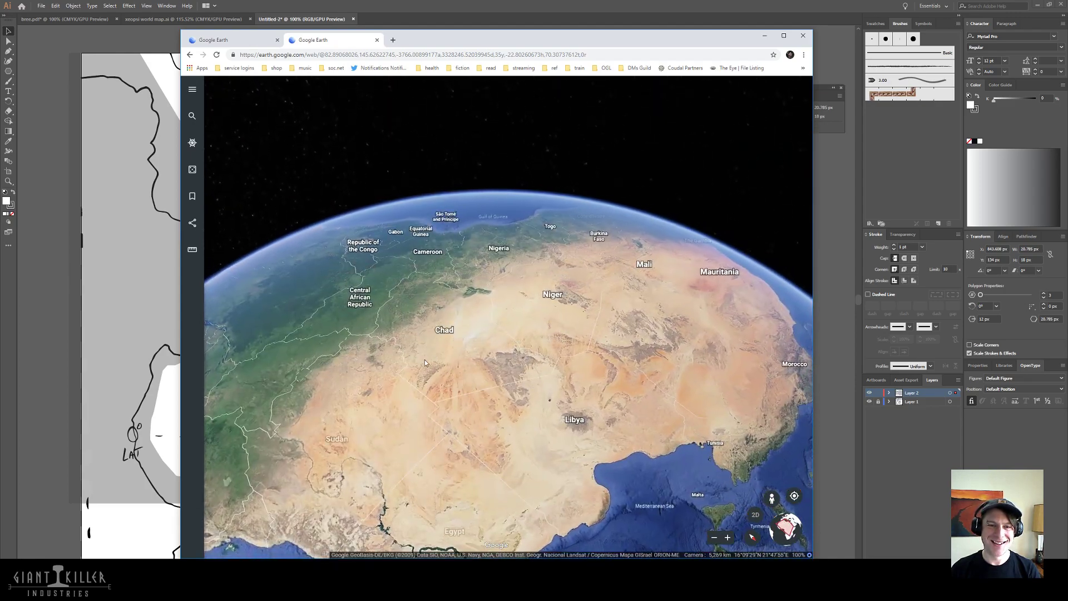
- Examine the Himalayas and the Tibetan plateau where India meets Asia, with the globe oriented north up
drag(443, 323, 484, 107)
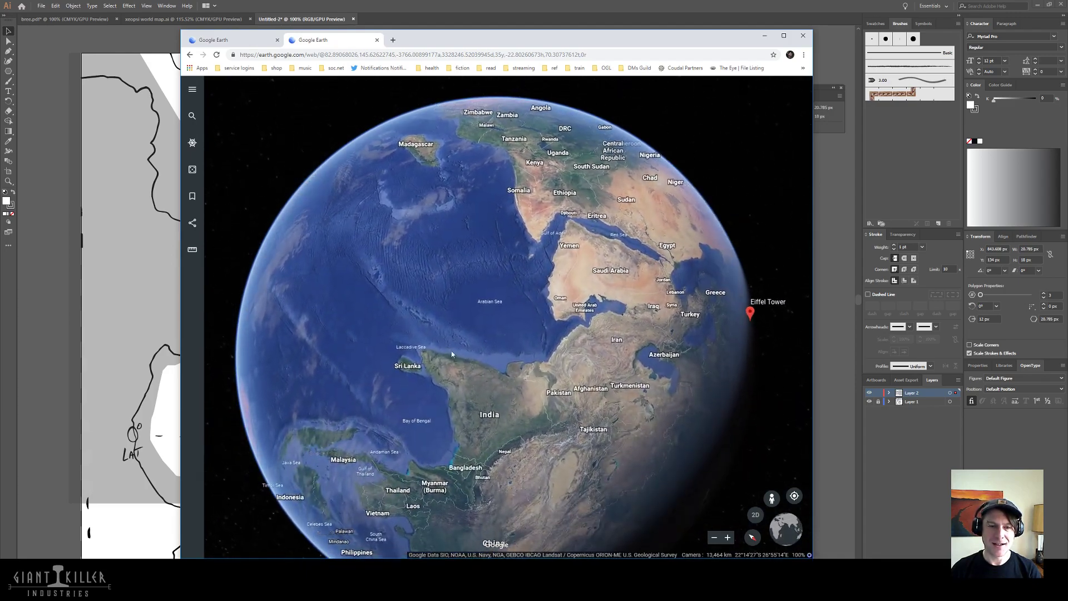
scroll(496, 382, up, 4)
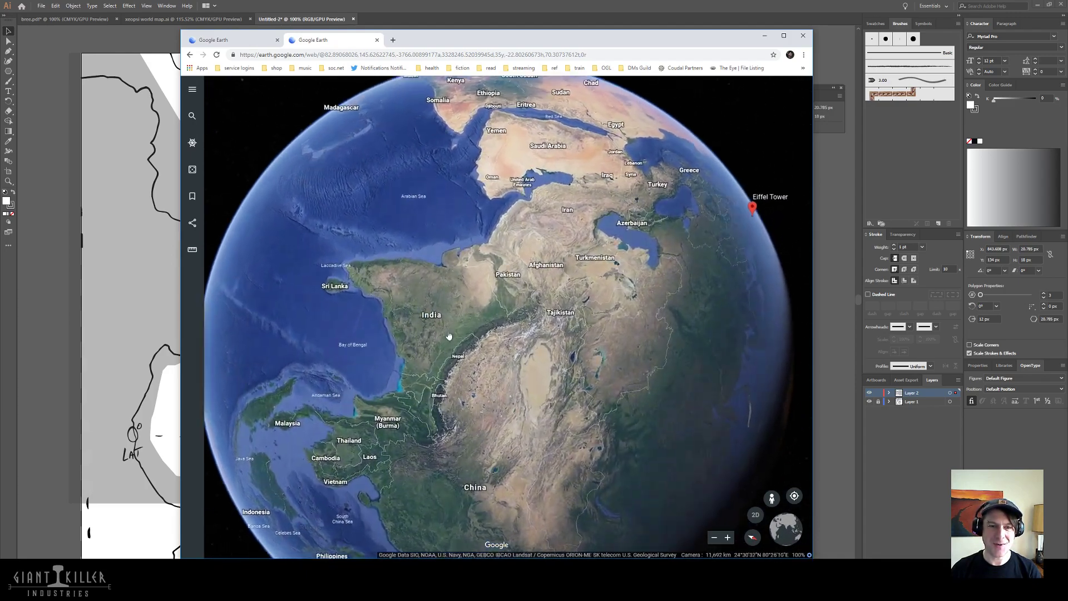
scroll(495, 382, up, 3)
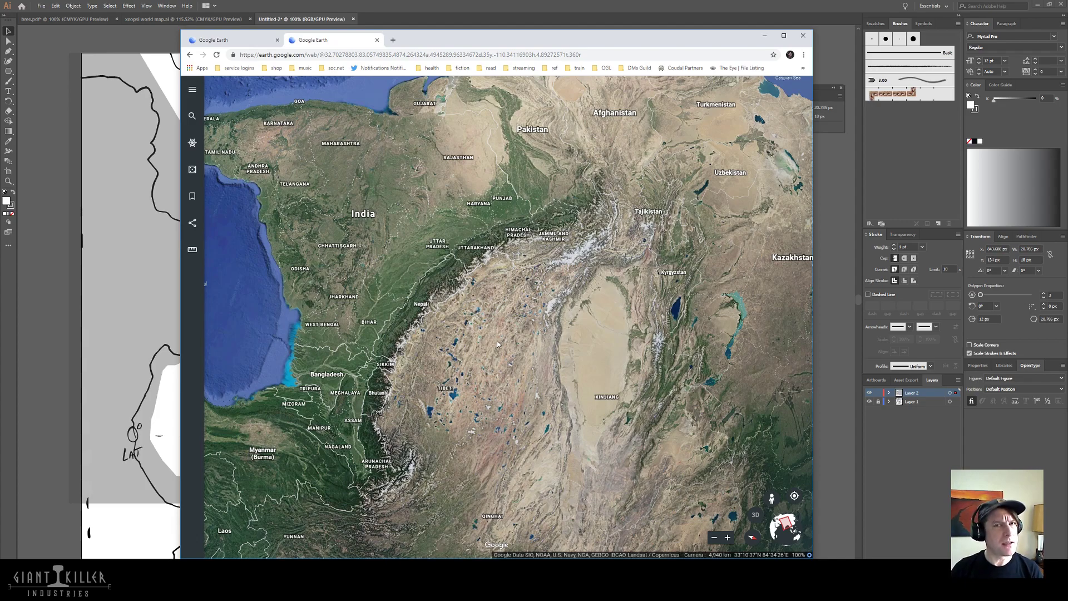
drag(465, 285, 601, 307)
click(752, 535)
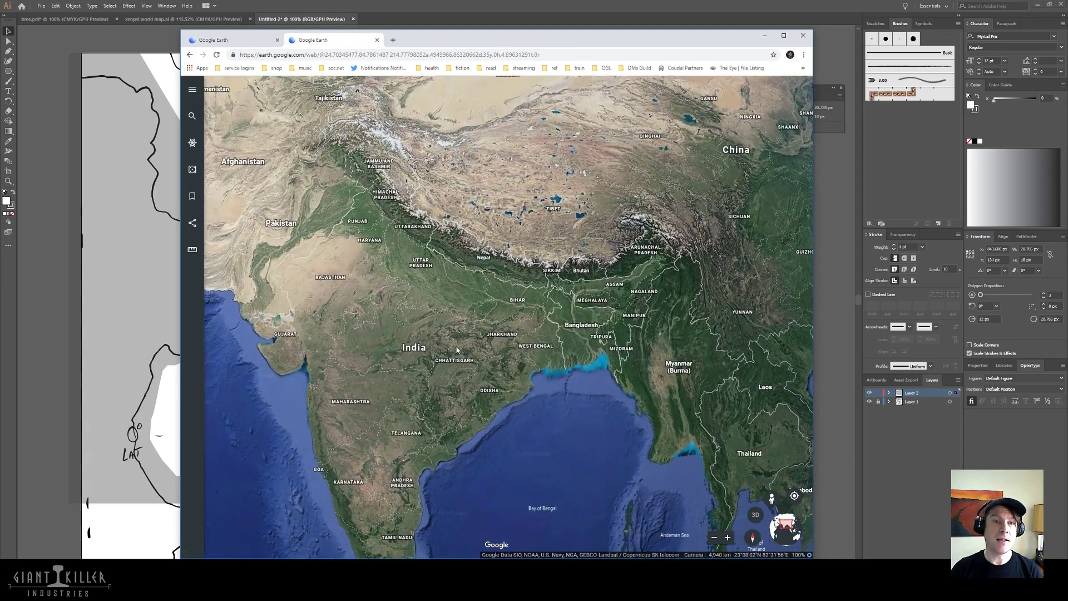
drag(398, 340, 436, 251)
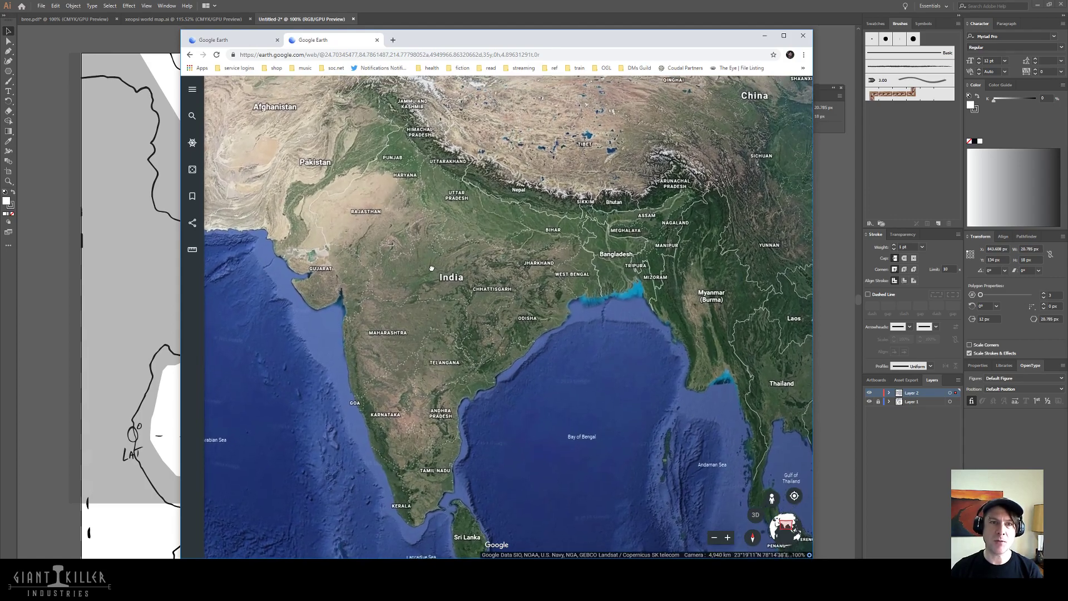
scroll(435, 295, down, 5)
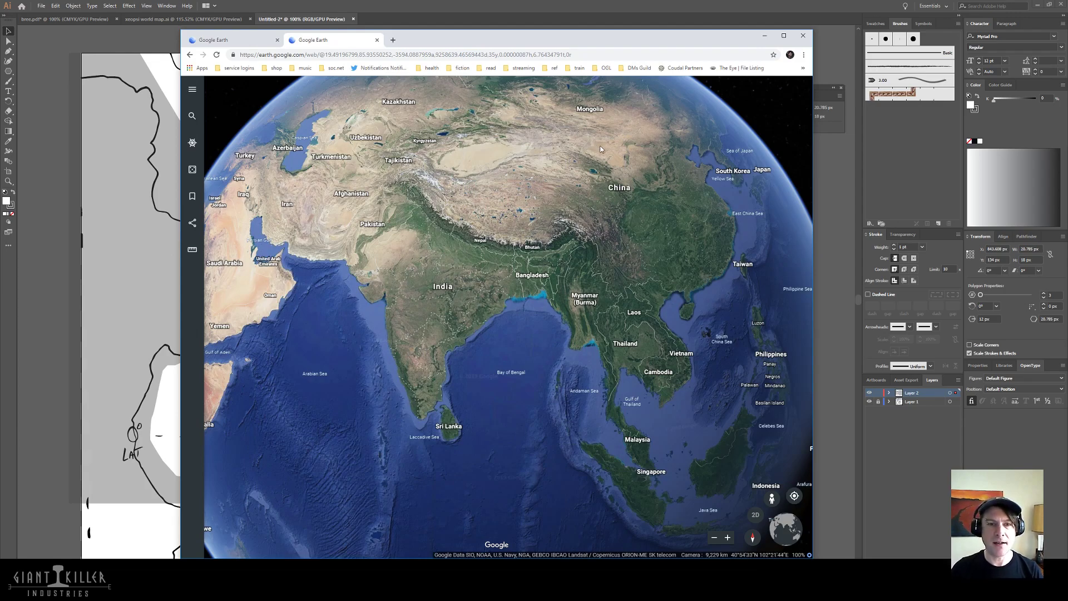
- Return to Illustrator and copy a white triangle from the north-eastern cluster into a column of four down the island north of XEOPS
click(55, 189)
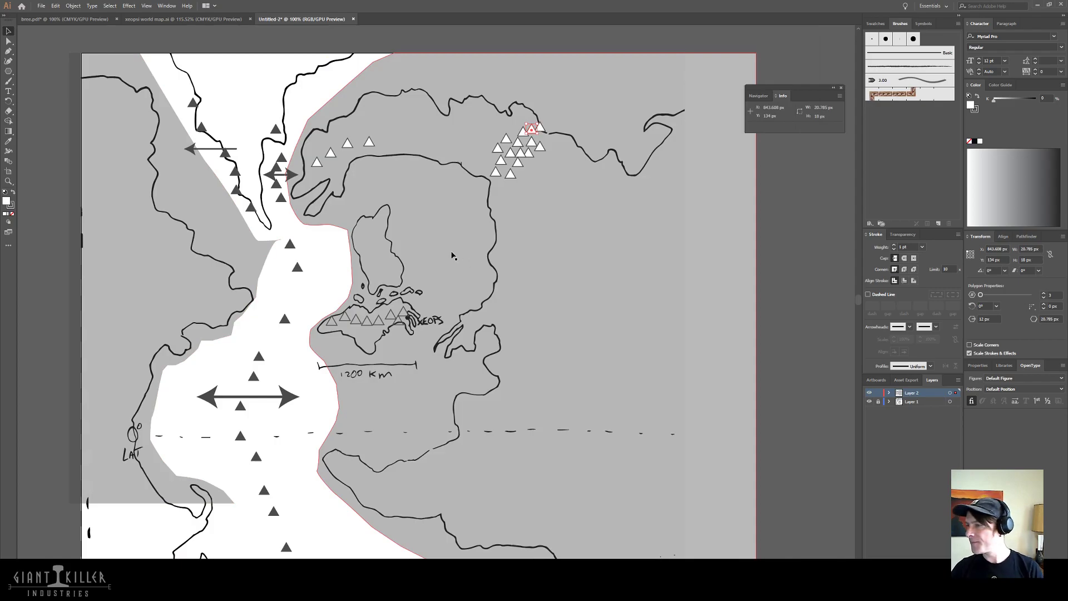
click(463, 238)
key(space)
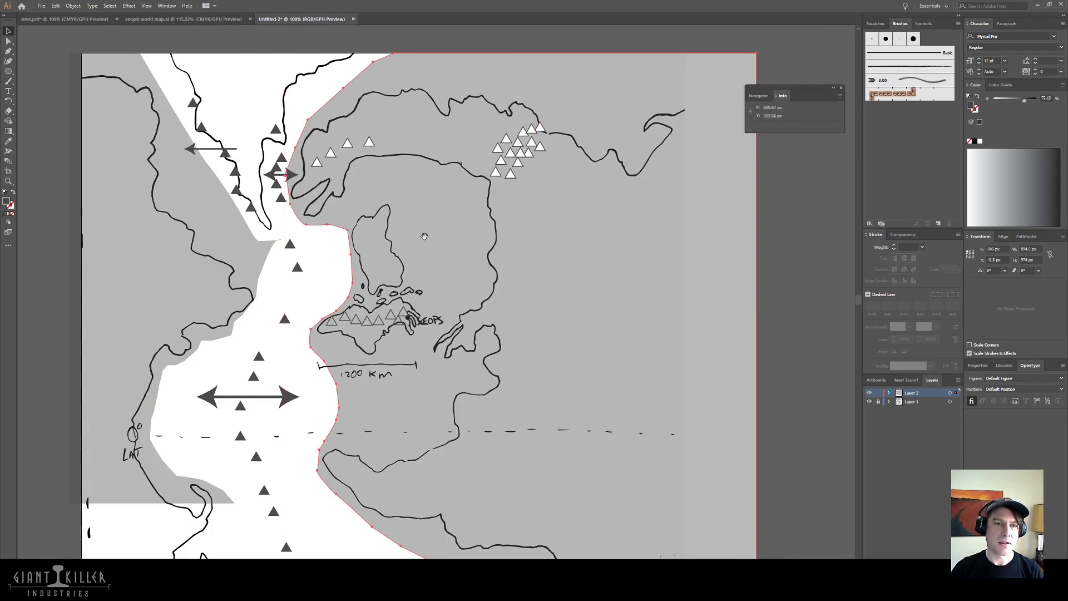
drag(423, 238, 429, 237)
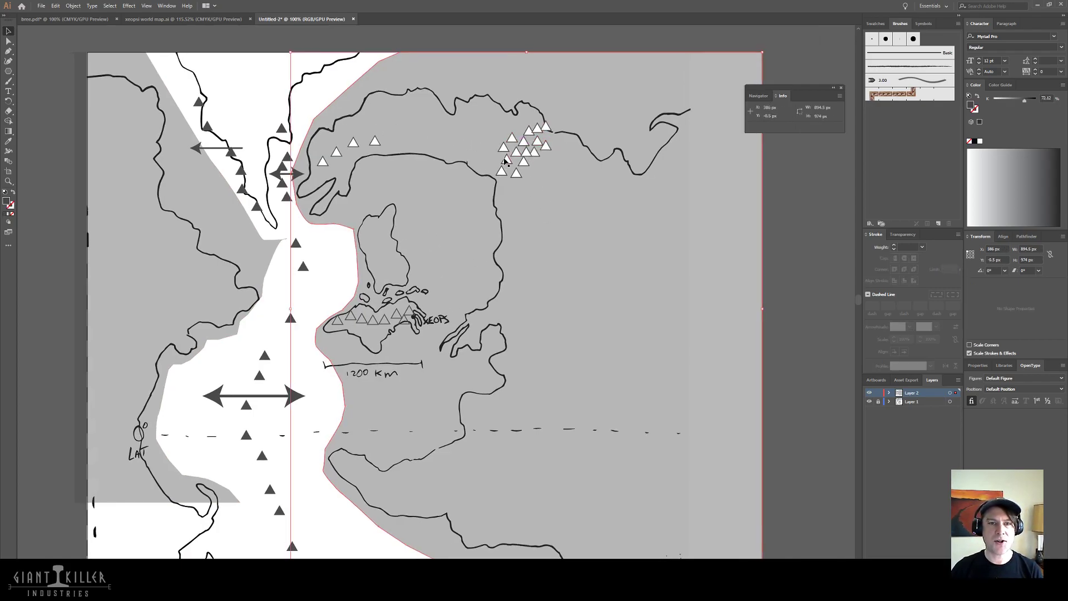
key(space)
drag(441, 223, 490, 227)
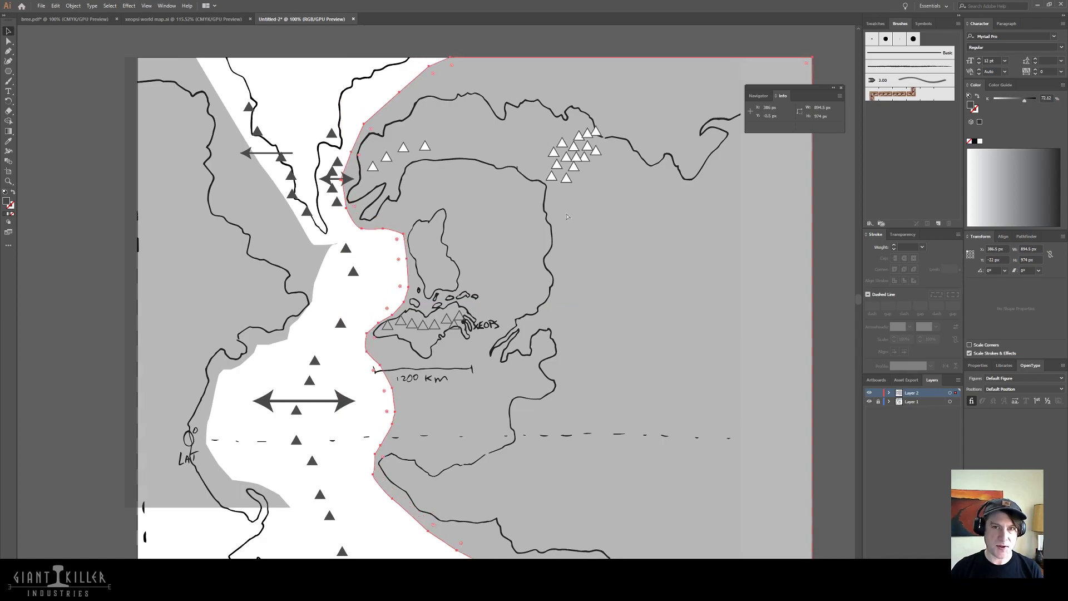
click(551, 178)
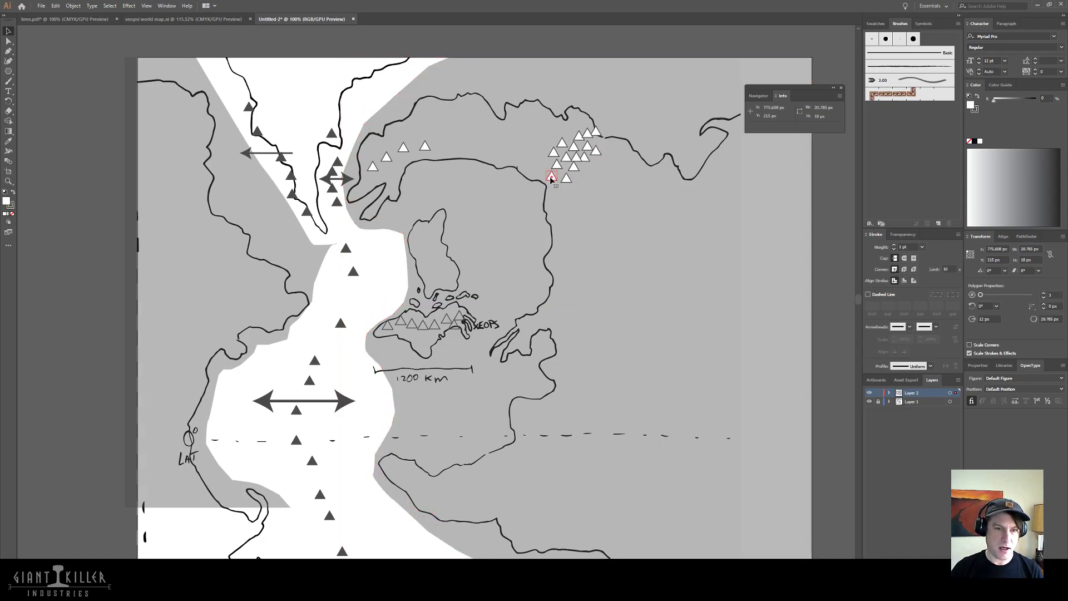
drag(550, 178, 429, 247)
drag(429, 247, 431, 258)
drag(431, 257, 439, 271)
drag(440, 271, 438, 283)
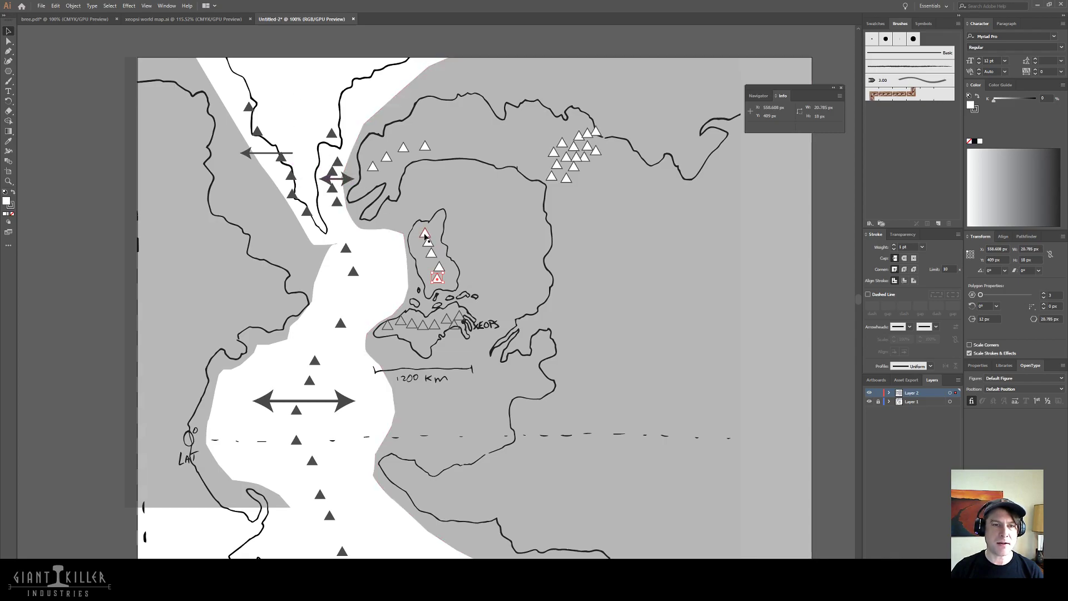
drag(396, 208, 483, 210)
key(Delete)
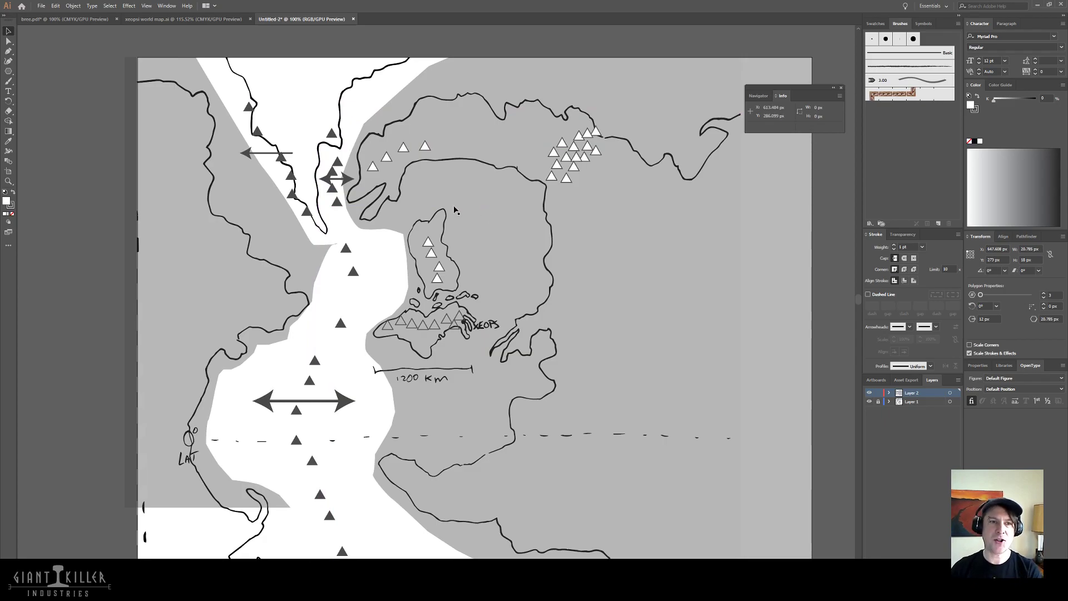
- Move the northernmost dark triangle of the central ocean ridge to the northern inlet and copy it into a row of four across it
drag(346, 251, 286, 94)
drag(286, 93, 324, 84)
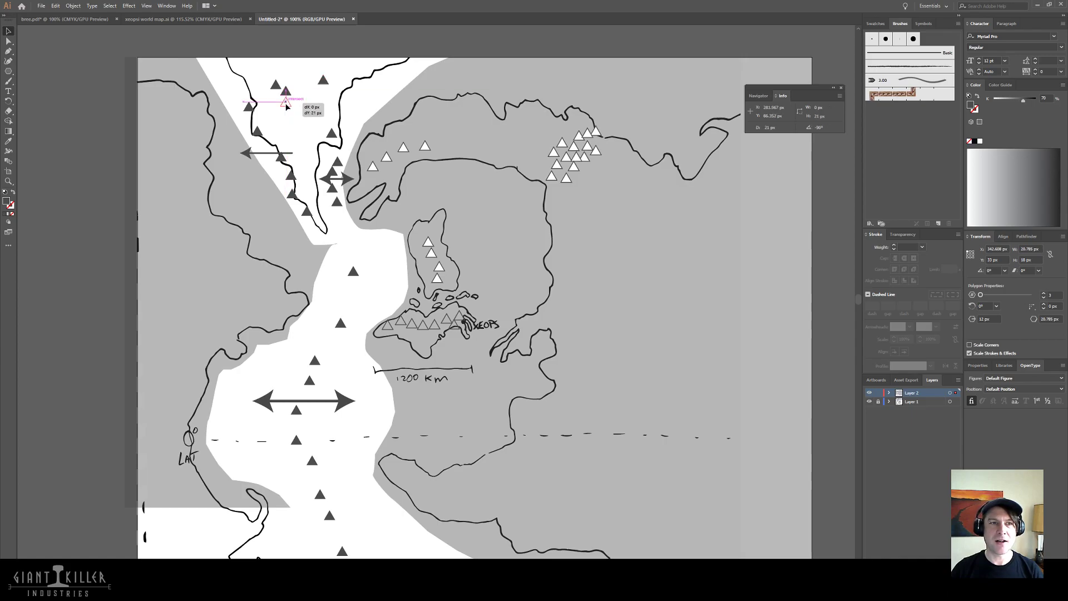
drag(287, 92, 331, 84)
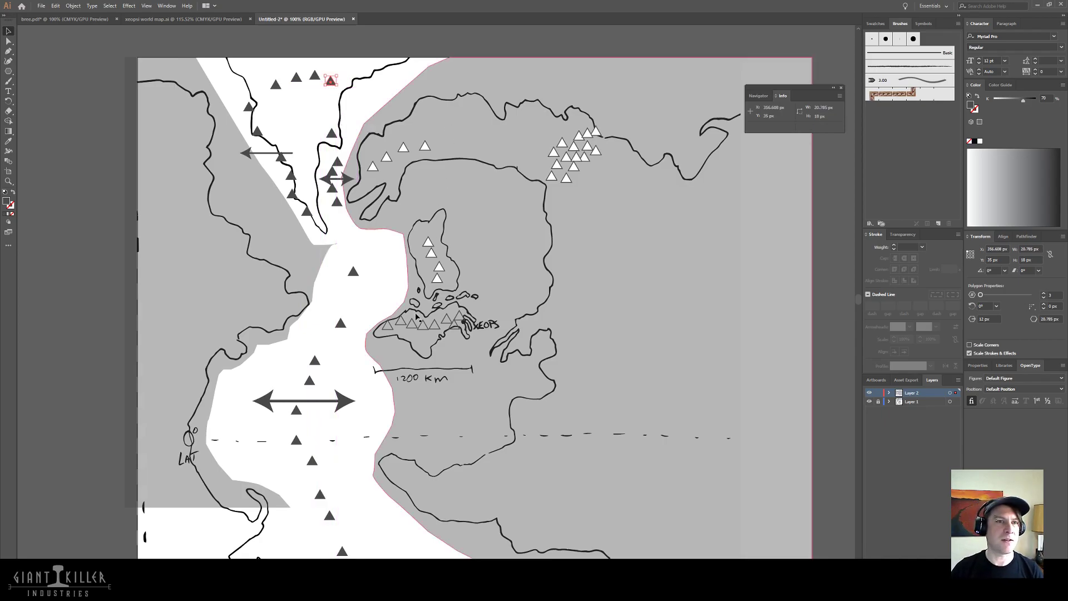
- Move the south-eastern white triangle of the cluster inland of the eastern coast and copy it into a column running south toward the dashed equator
click(755, 287)
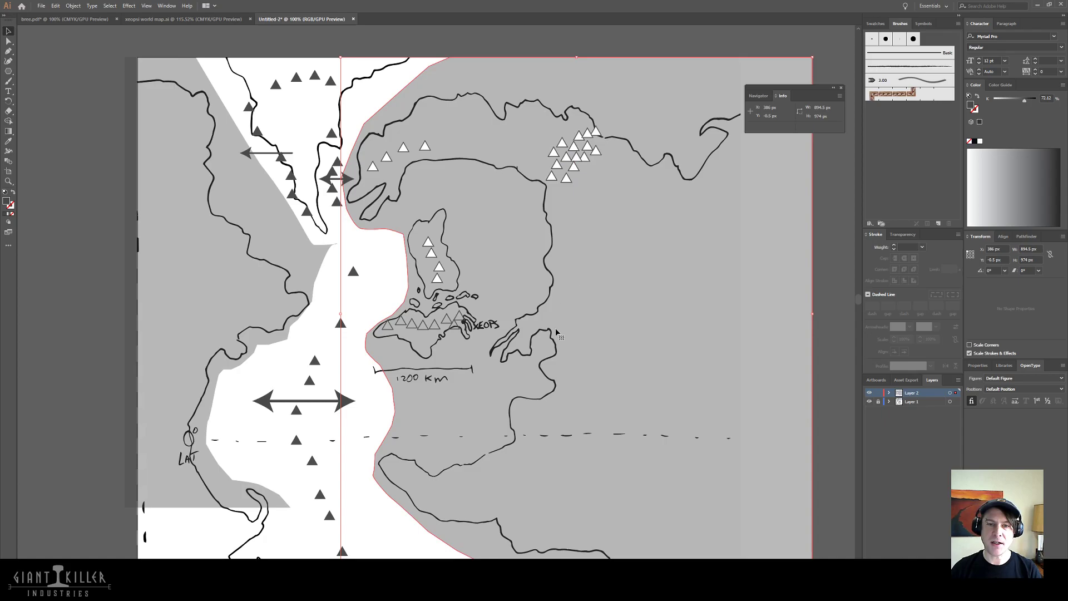
drag(573, 185, 591, 281)
drag(591, 281, 585, 293)
drag(586, 294, 585, 309)
drag(585, 309, 588, 323)
drag(587, 322, 585, 336)
drag(585, 336, 583, 414)
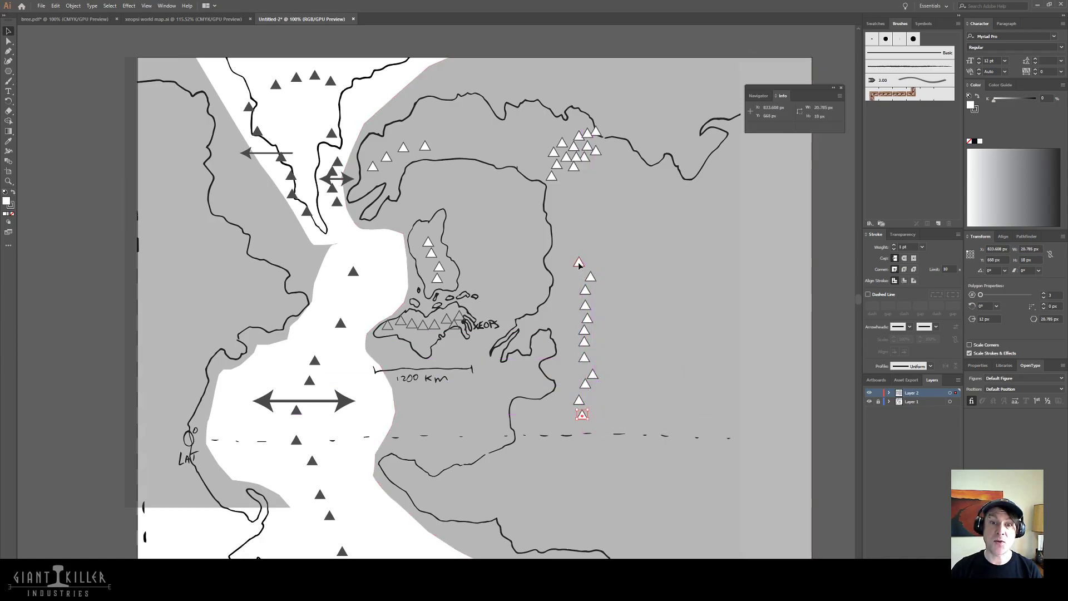
- Extend the eastern white triangle column northward by one copy, then copy white triangles into a cluster south of the dashed equator
drag(579, 263, 586, 244)
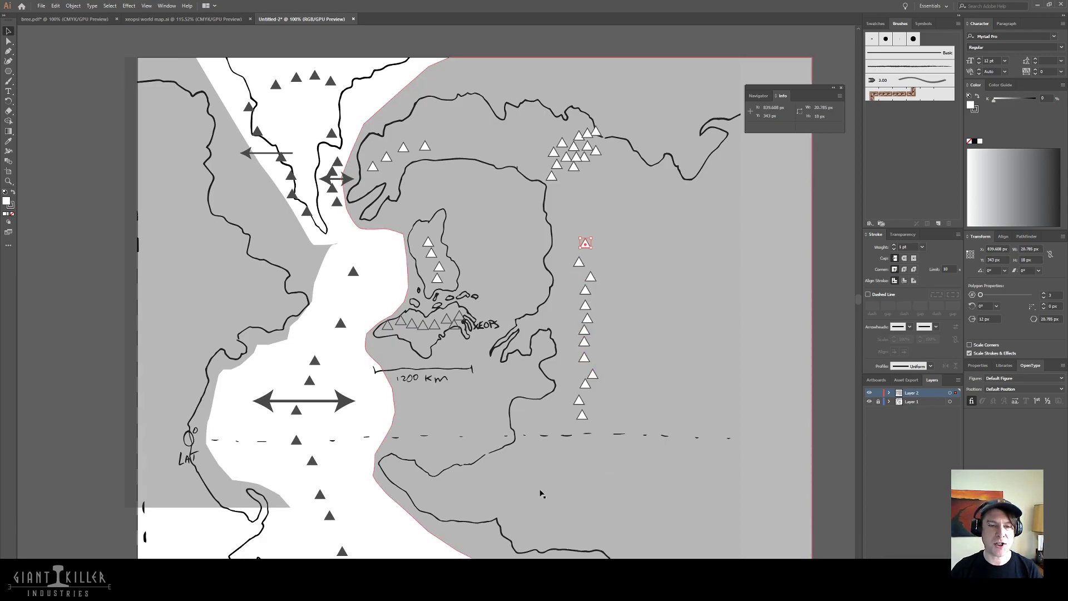
drag(585, 412, 515, 461)
drag(516, 461, 516, 494)
drag(516, 494, 507, 508)
drag(507, 508, 532, 500)
drag(541, 485, 524, 509)
click(484, 248)
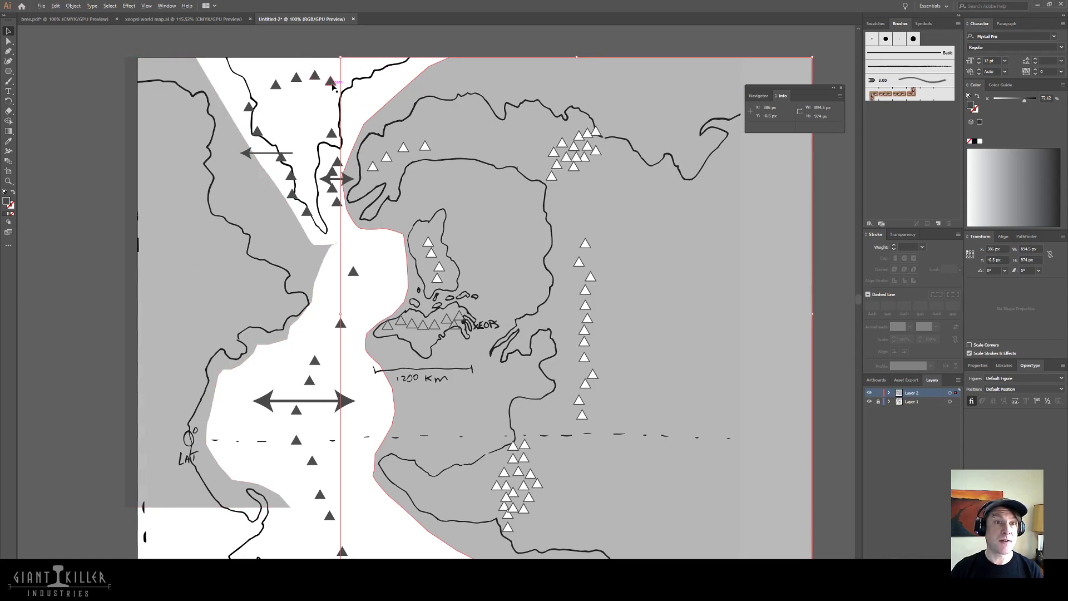
- Copy two dark triangles onto the north-western land and white triangles into a north-south double column inland of the western coast
drag(332, 84, 176, 136)
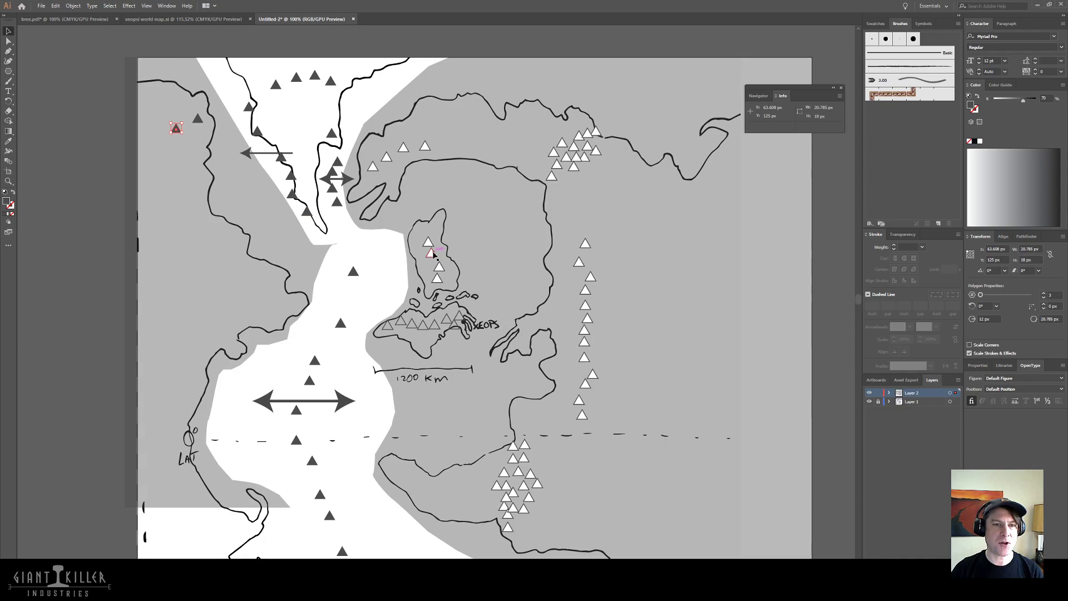
drag(435, 245, 239, 263)
drag(240, 263, 230, 303)
drag(230, 303, 231, 328)
drag(230, 328, 226, 287)
drag(227, 286, 235, 275)
drag(235, 275, 234, 254)
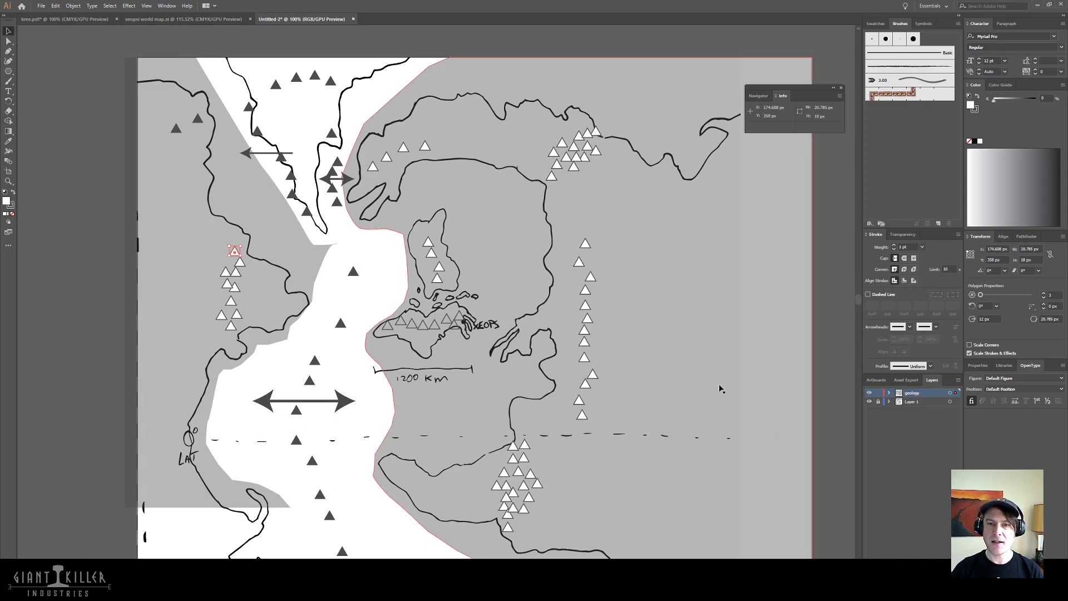
- Deselect the artwork and lock the geology layer
click(662, 365)
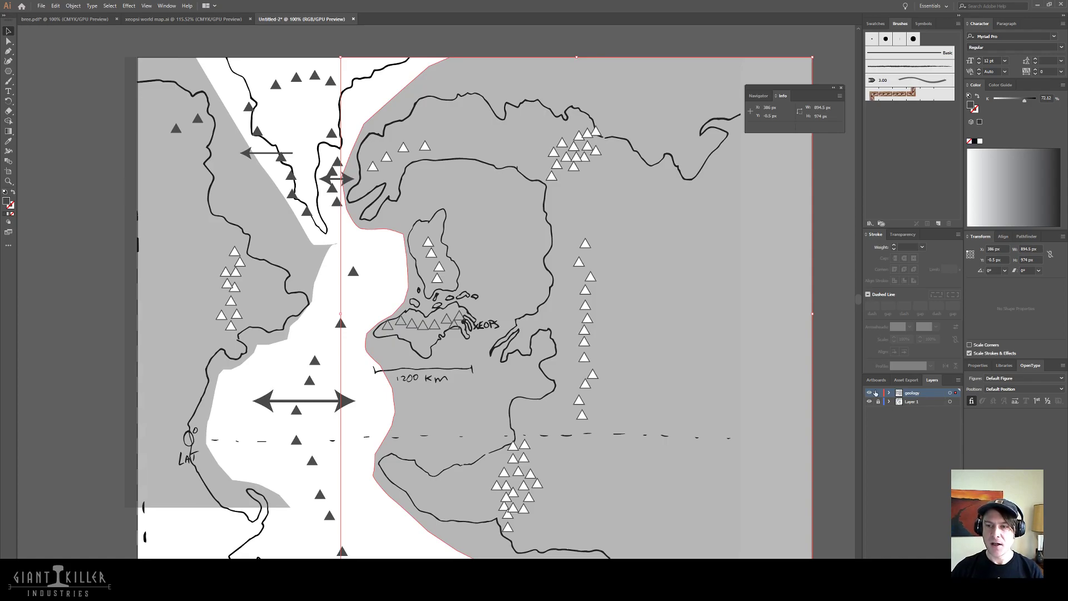
click(878, 393)
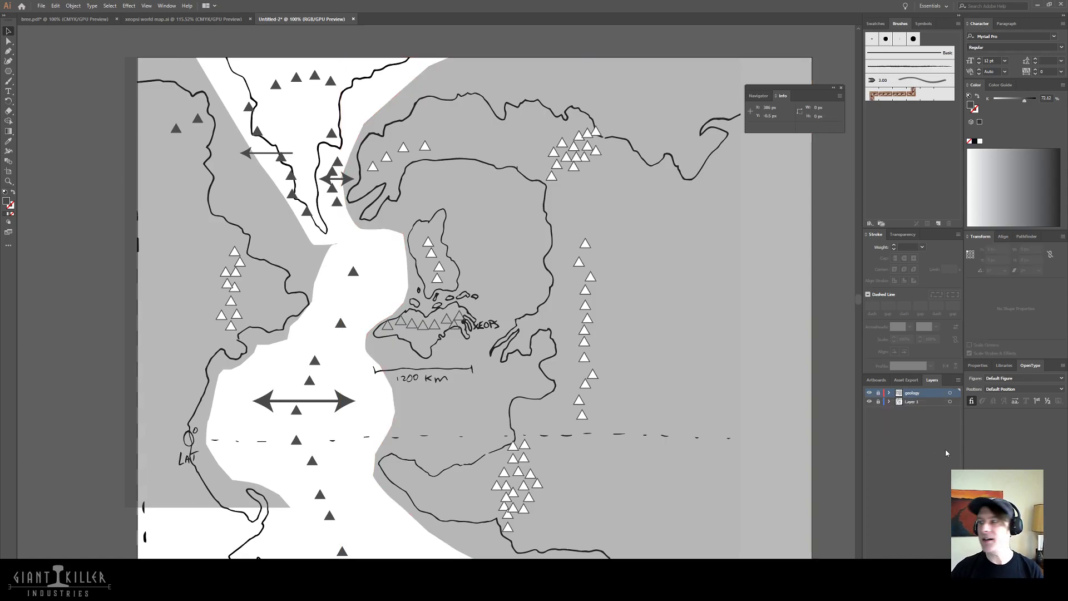
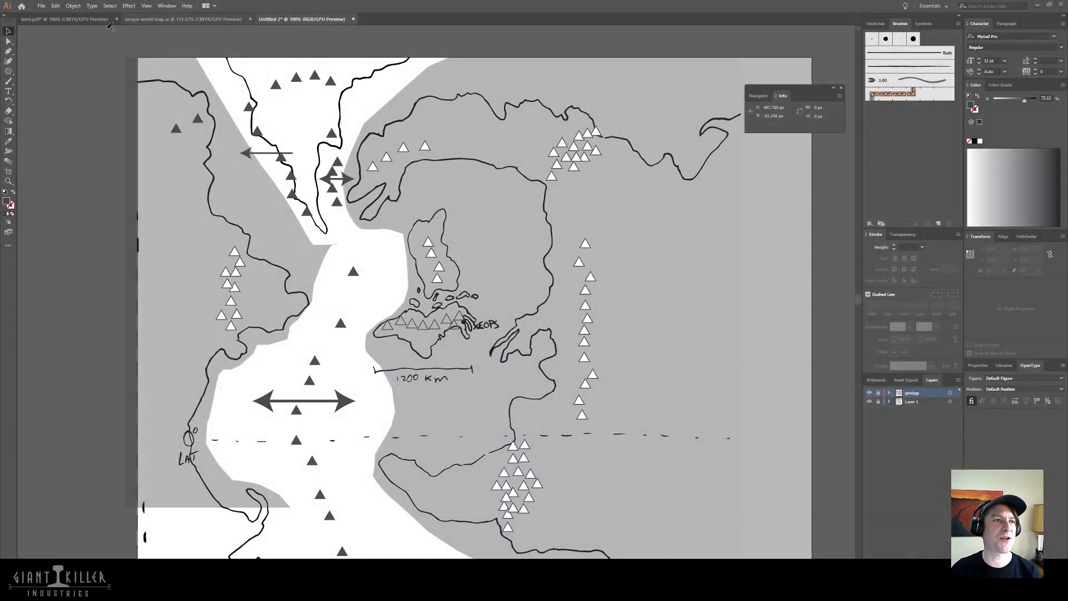
- Examine the small labelled Cryth map in the xeopsi world map document up close
click(208, 19)
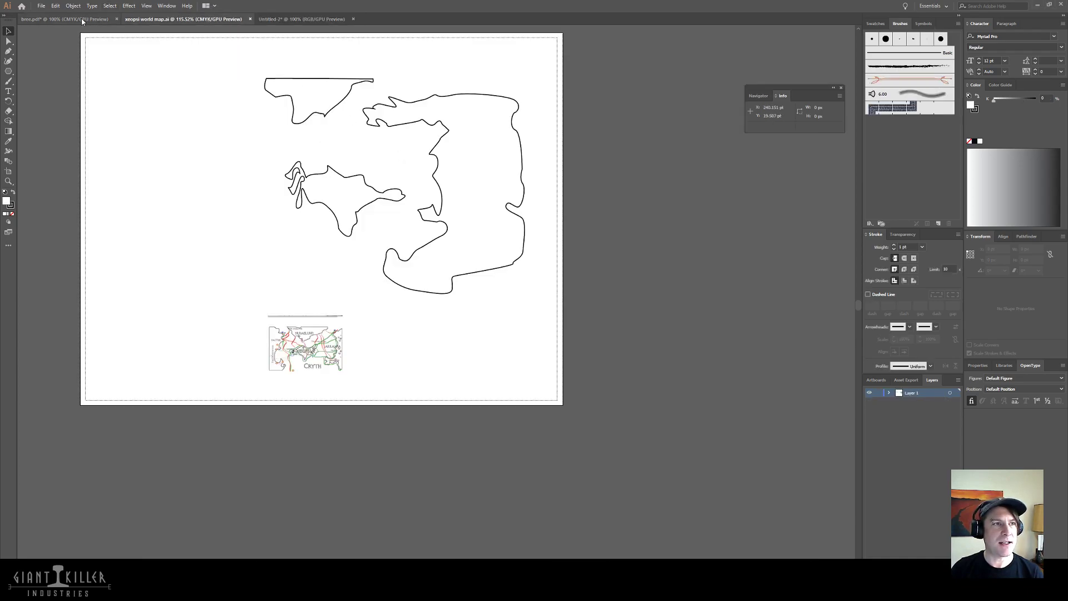
click(310, 356)
scroll(310, 356, up, 1)
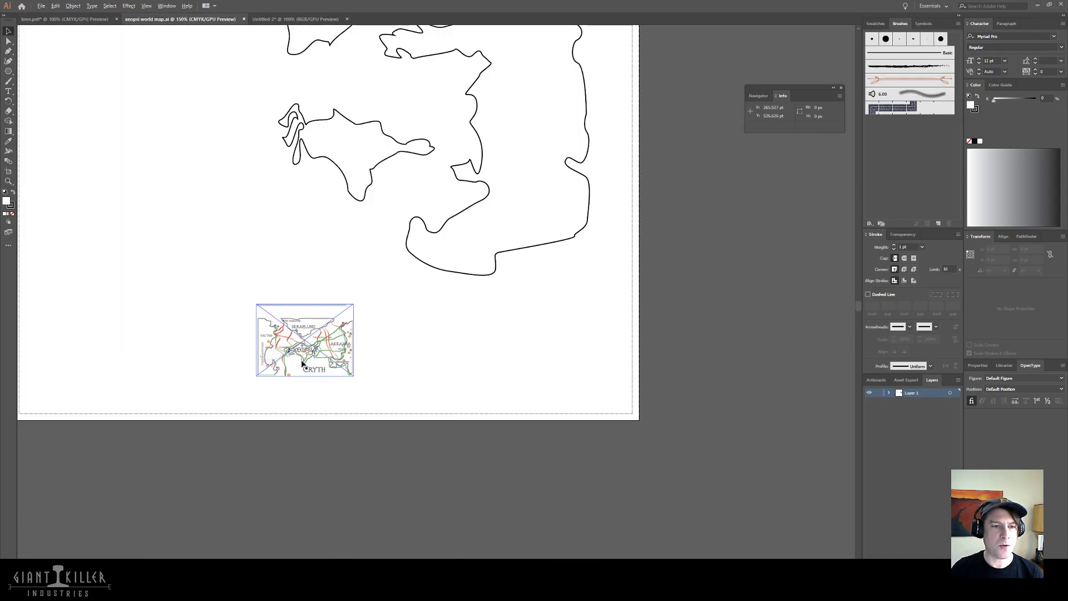
scroll(302, 362, up, 5)
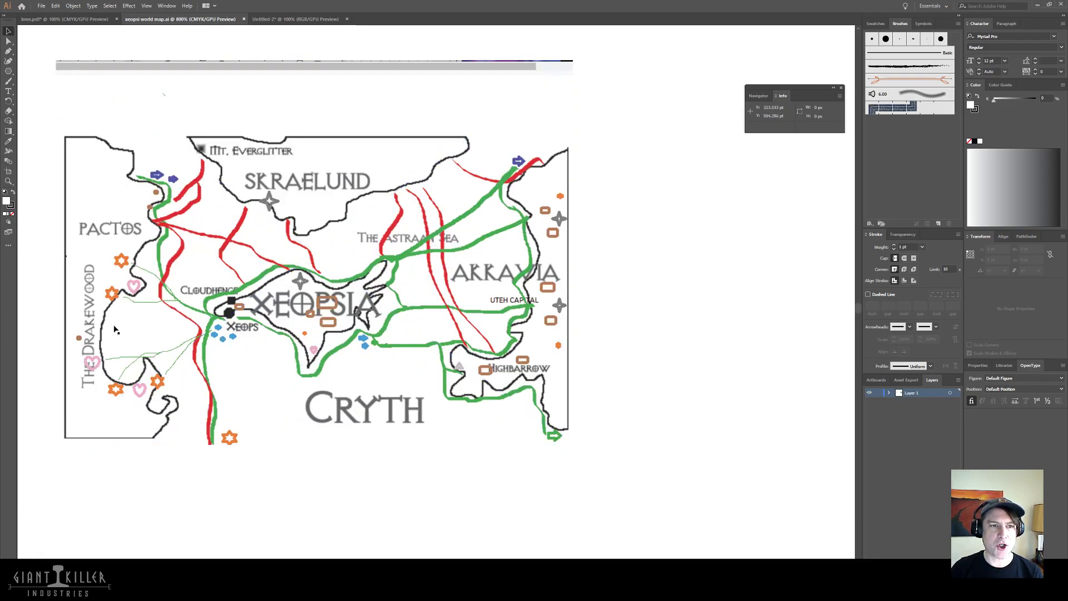
click(361, 320)
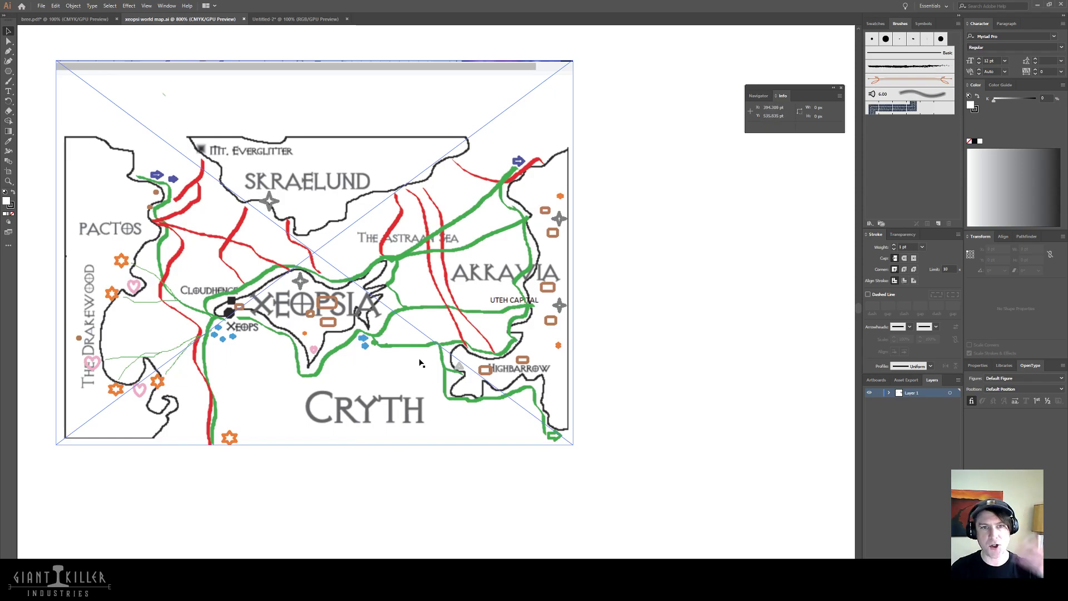
click(310, 39)
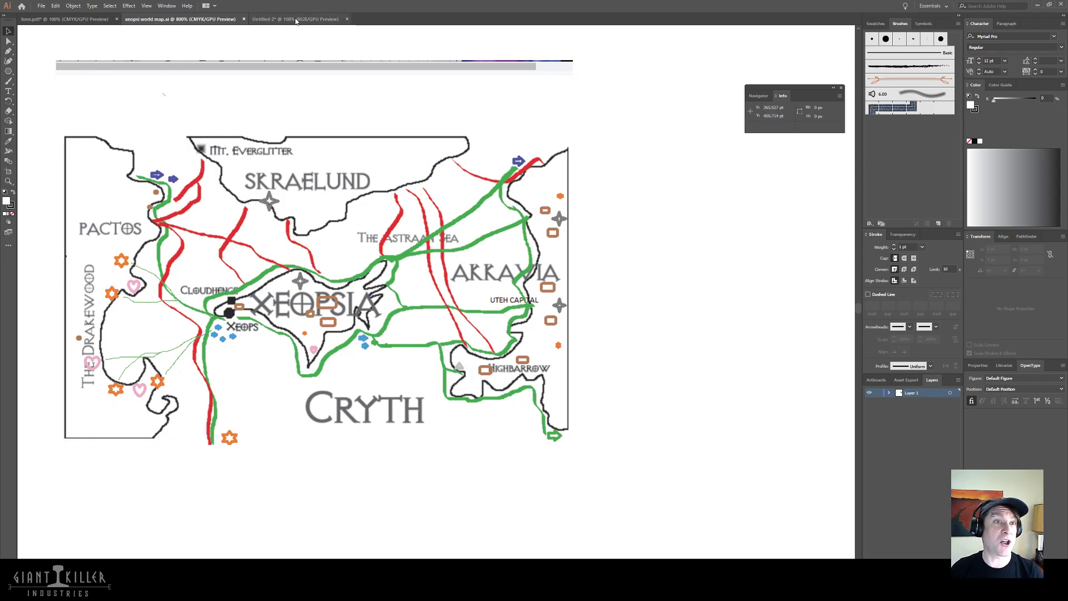
- Return to the Untitled-2 map document and add a new layer named "weather" above the geology layer
click(295, 20)
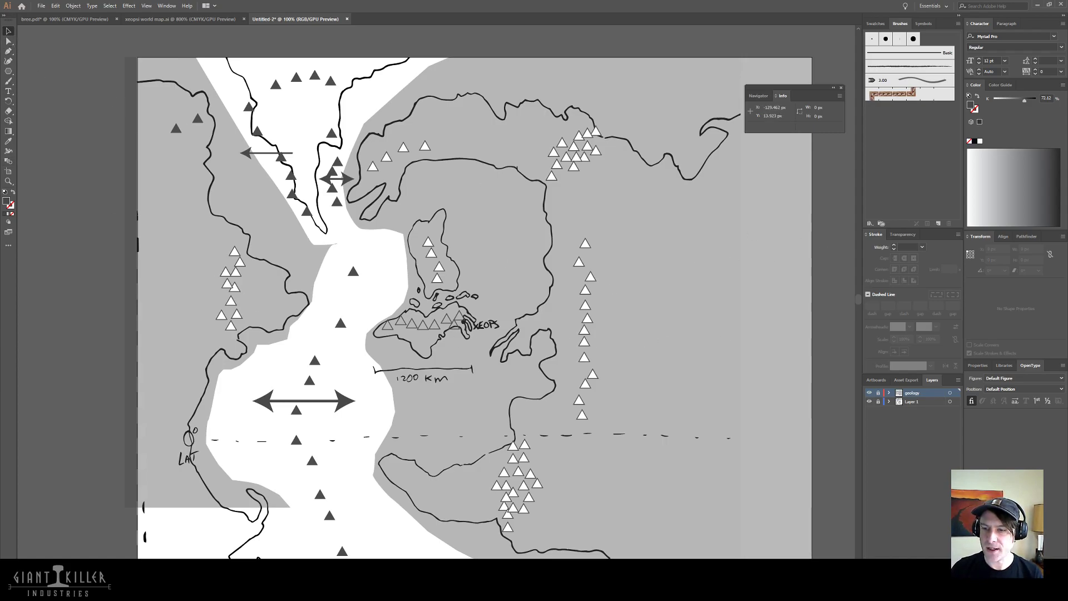
click(938, 573)
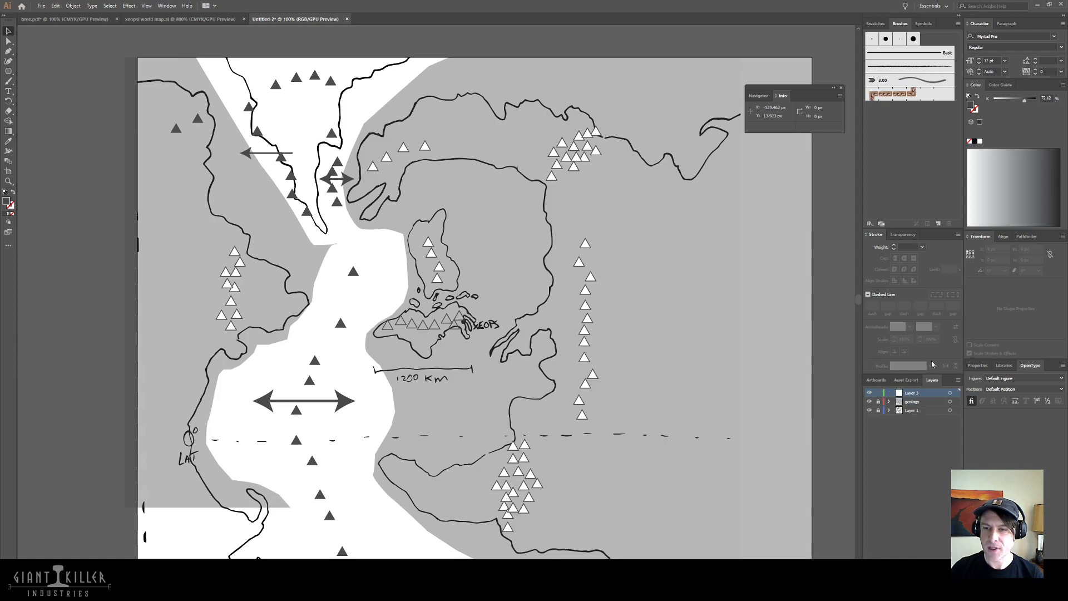
double_click(919, 393)
text(weather)
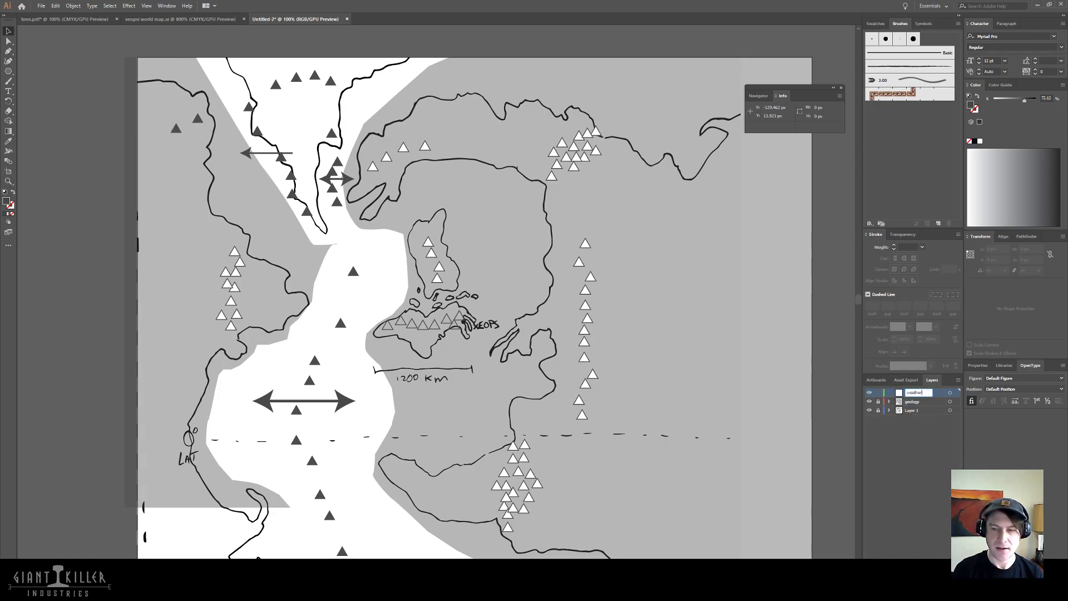
key(Return)
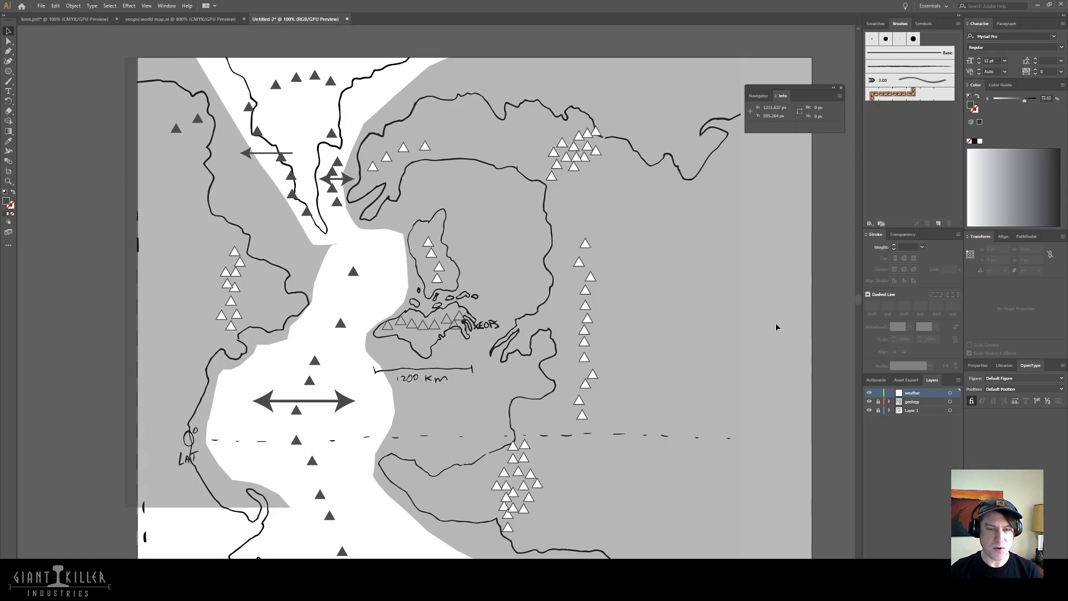
- Draw a horizontal line running west toward the eastern mountain column and give it a 0.75 pt stroke
key(p)
click(761, 288)
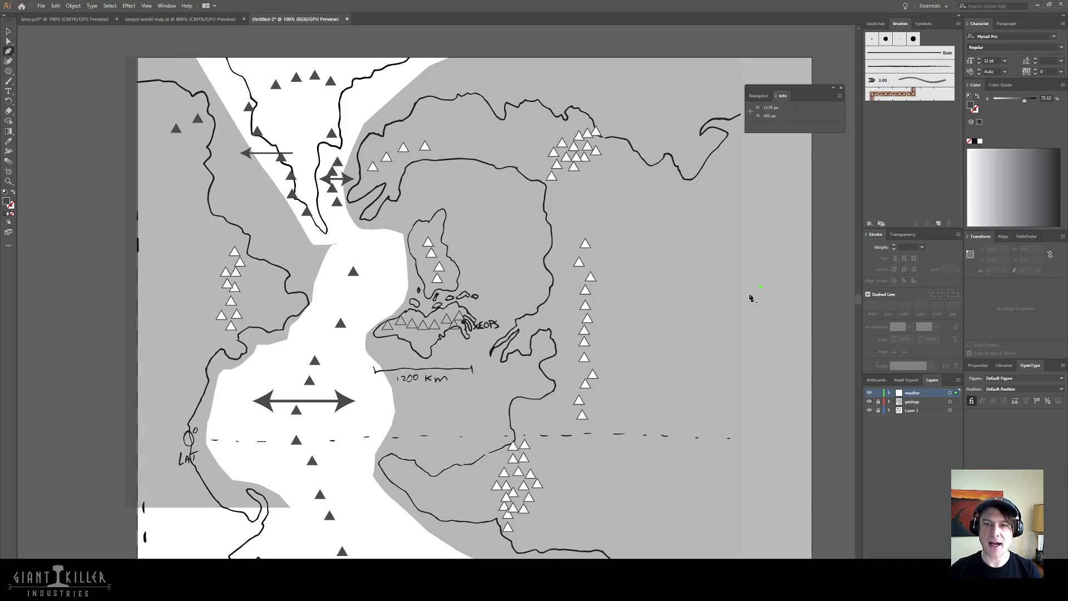
click(626, 288)
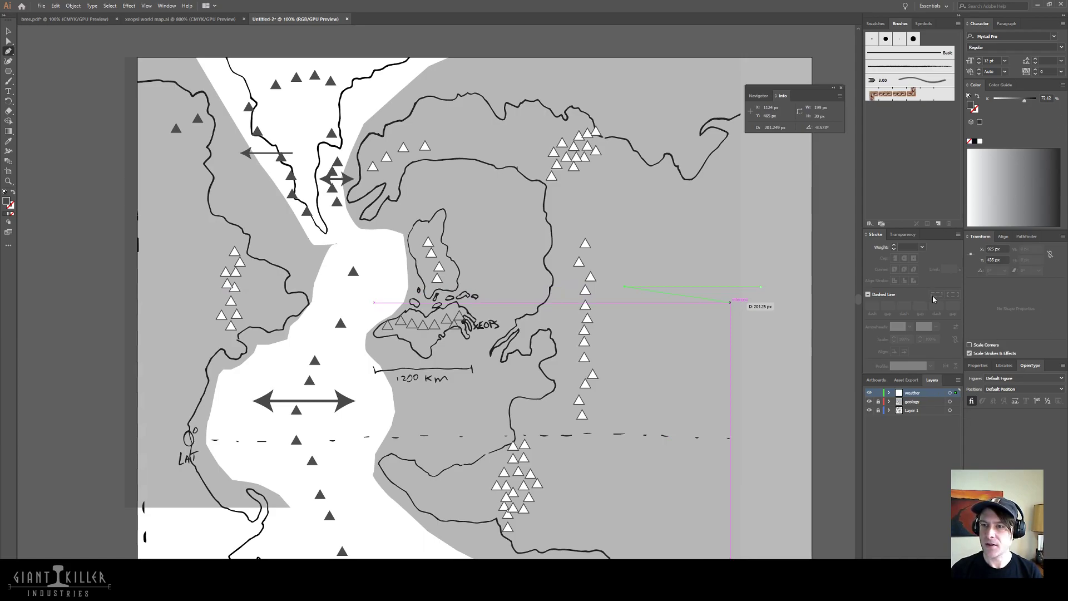
click(893, 247)
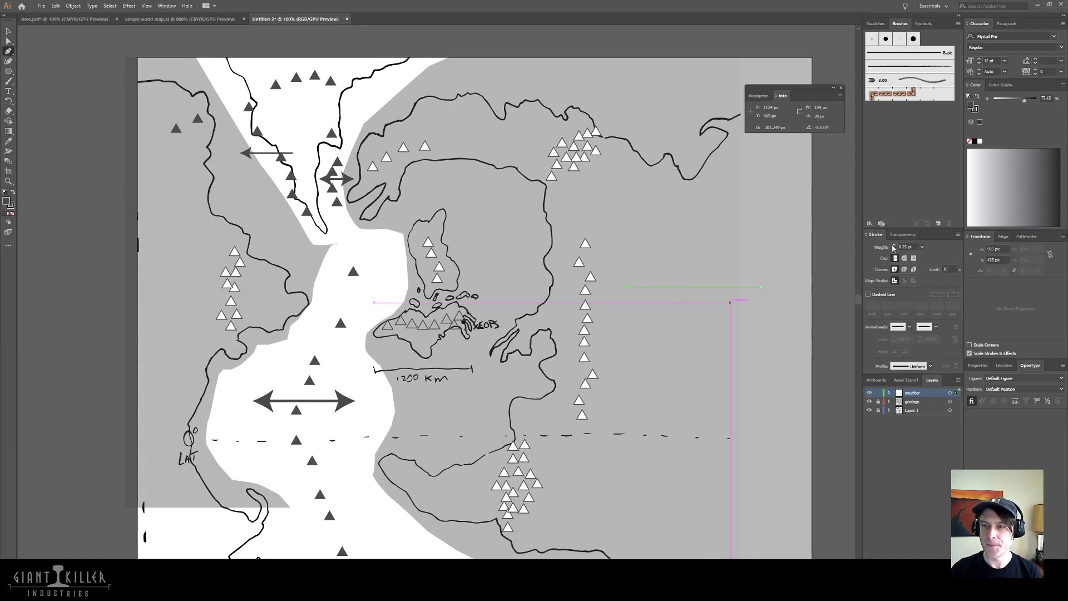
- Put an arrowhead on only the western end of the new line and enlarge that arrowhead
click(901, 326)
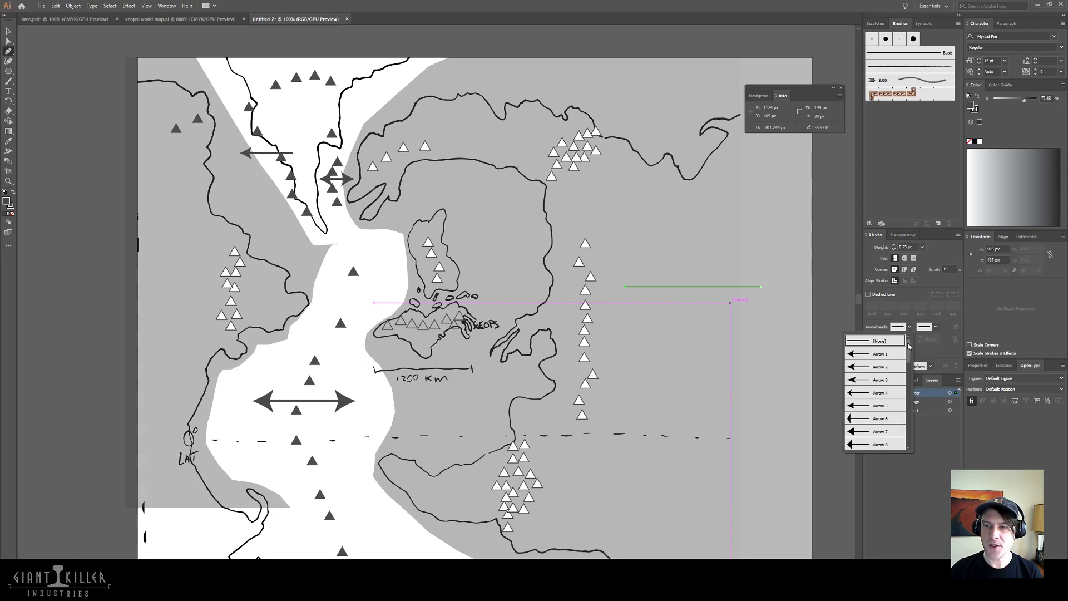
click(885, 356)
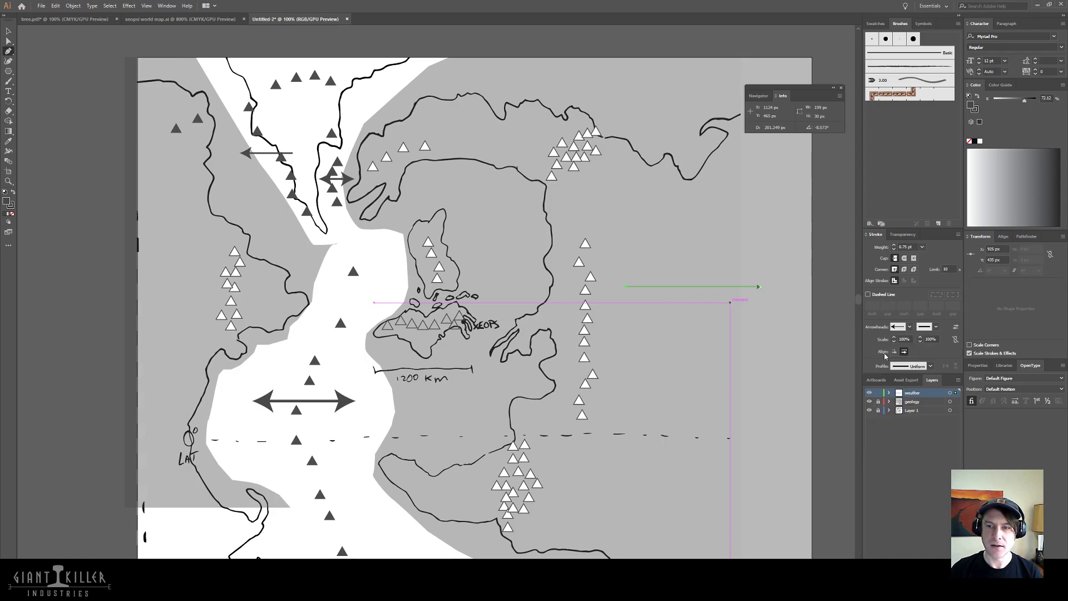
click(936, 327)
click(890, 365)
click(911, 326)
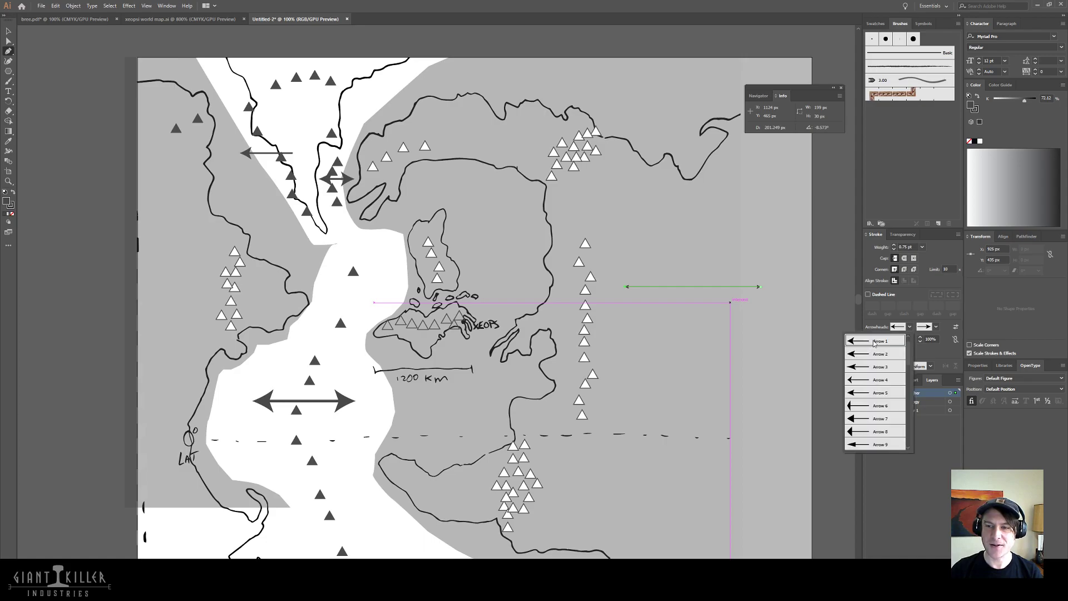
click(879, 344)
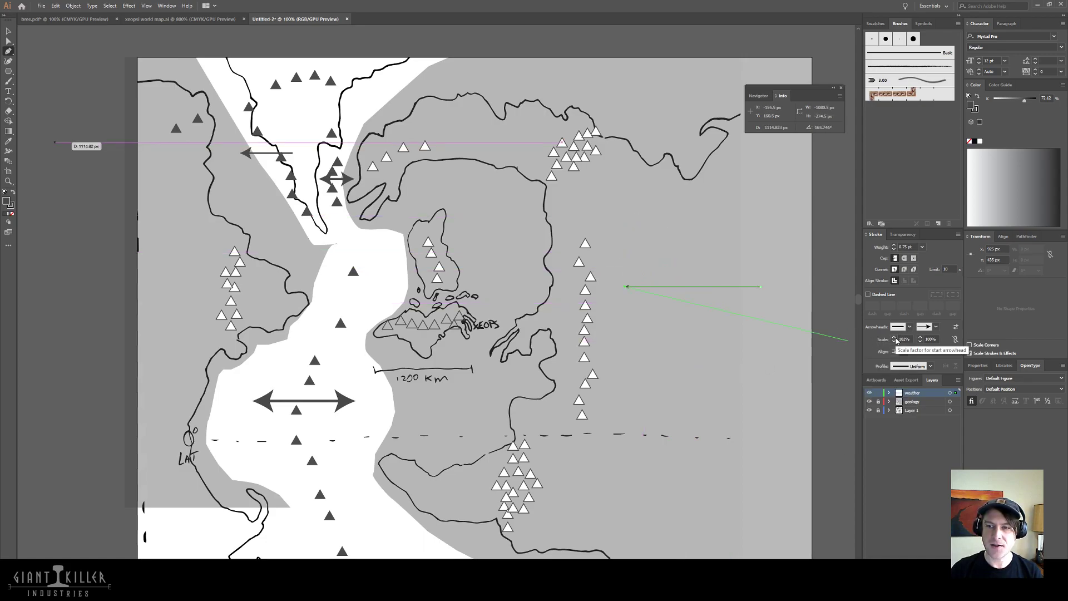
click(920, 338)
click(921, 337)
click(920, 338)
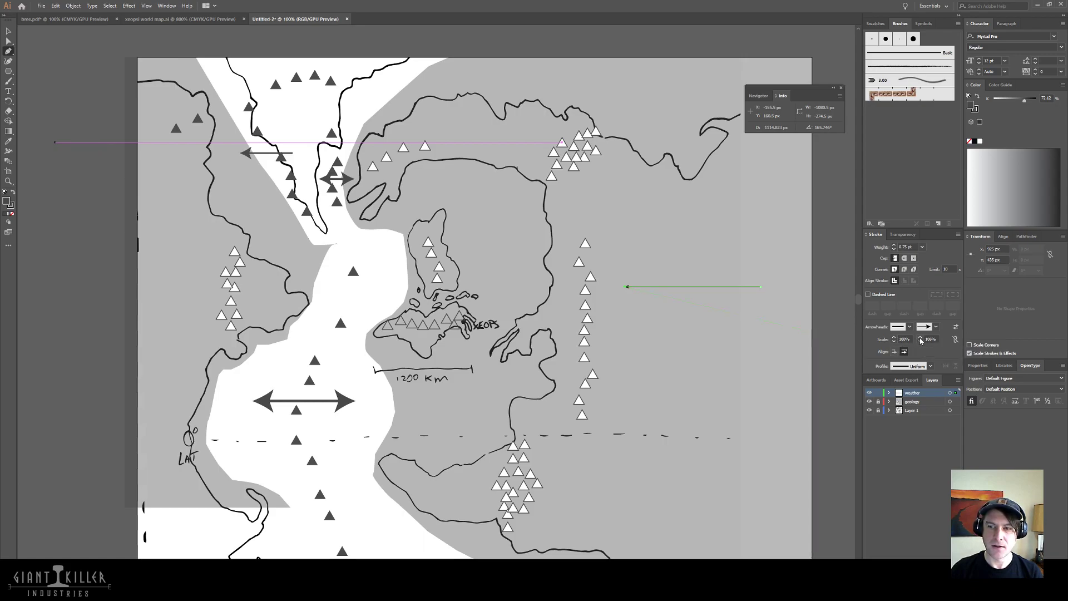
click(920, 339)
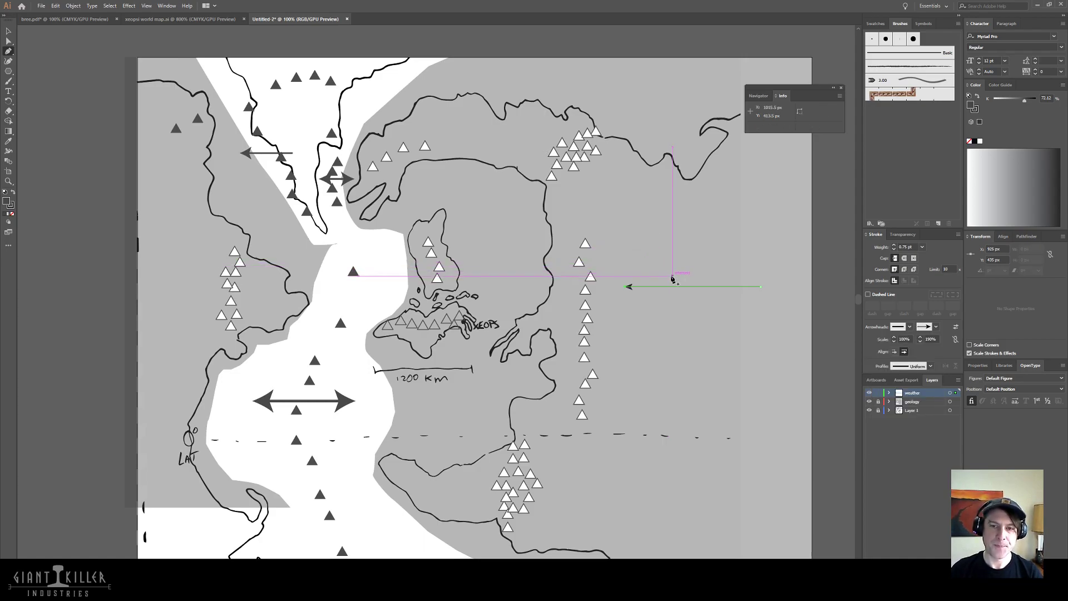
- Add the label "Prevailing Winds" and place it just above the western part of the wind arrow
key(t)
click(671, 274)
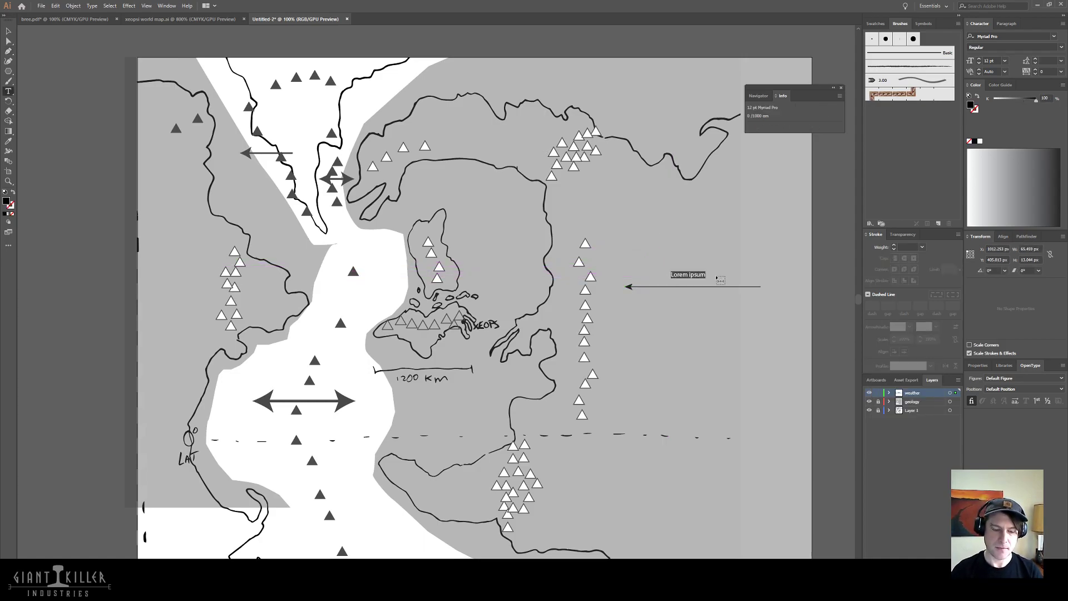
text(Prevailing Winds)
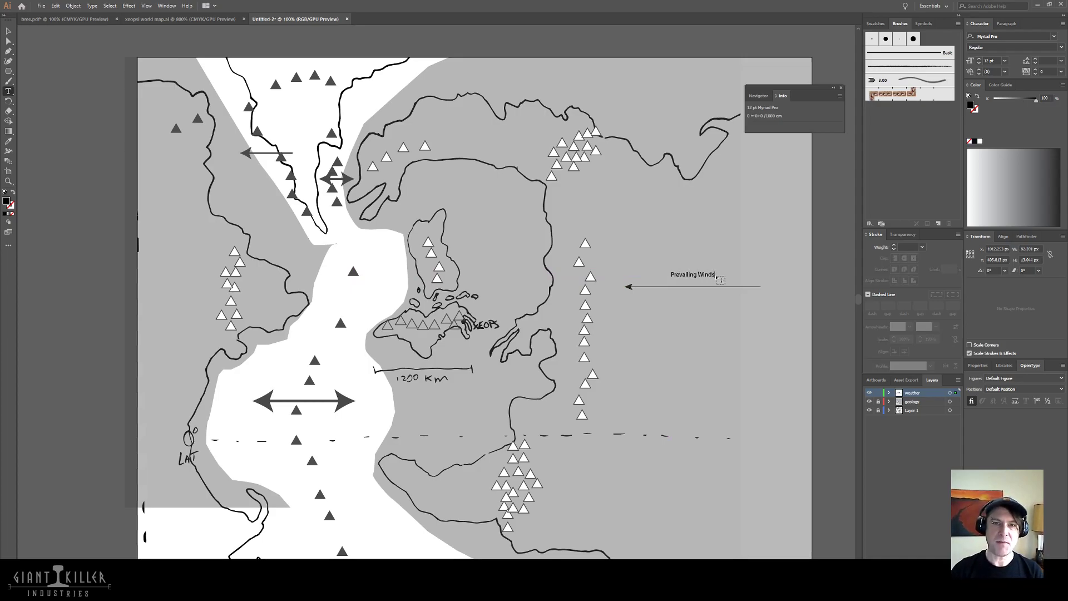
click(8, 31)
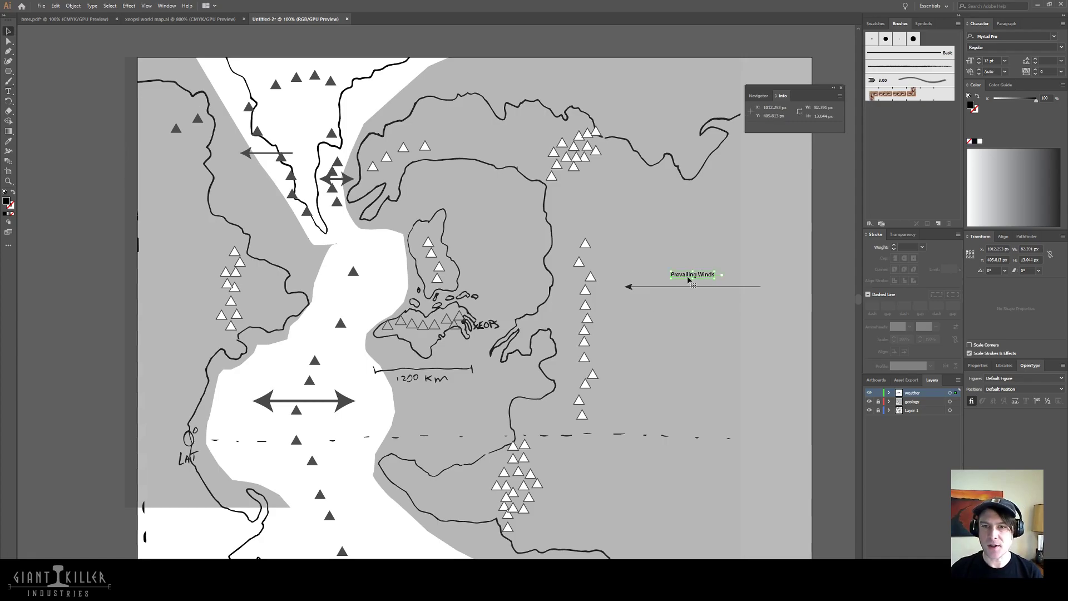
drag(686, 281, 658, 286)
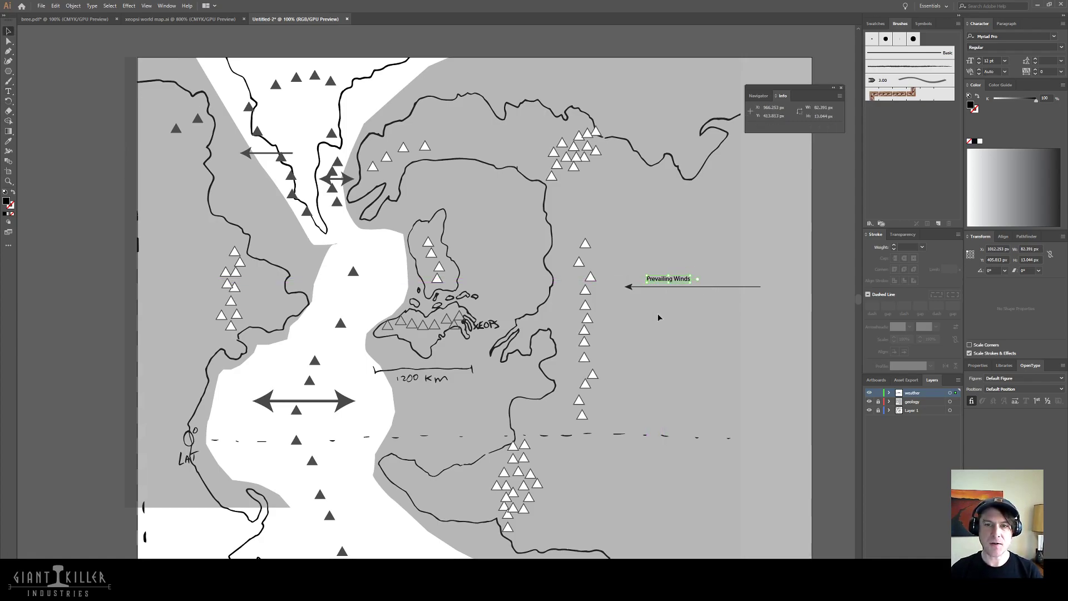
click(614, 329)
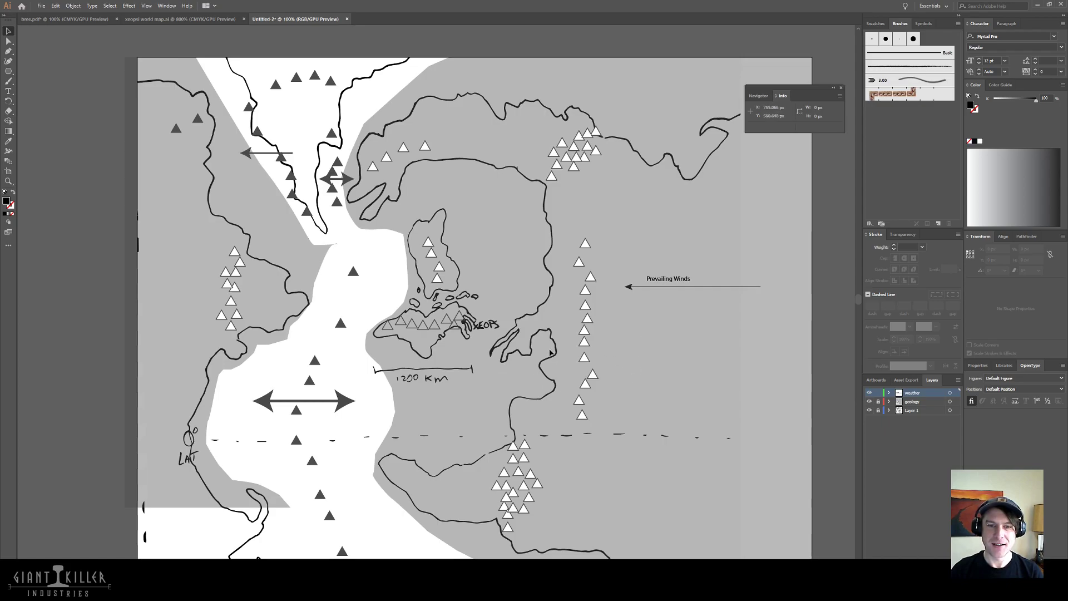
- Add the text label "Desert" at the eastern coast near the inlet east of XEOPS
key(t)
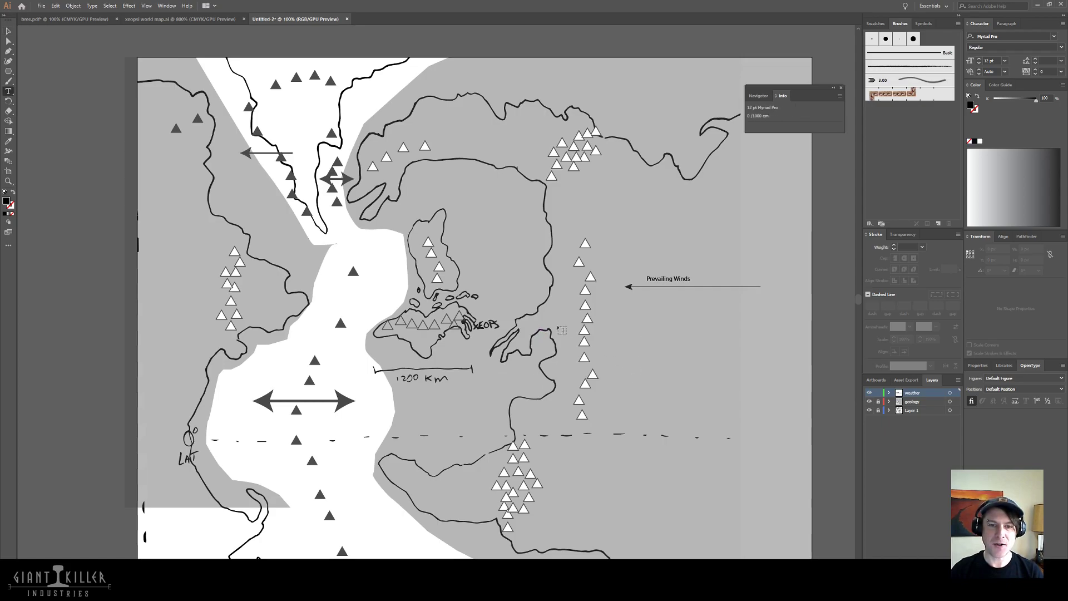
click(528, 324)
text(Desert)
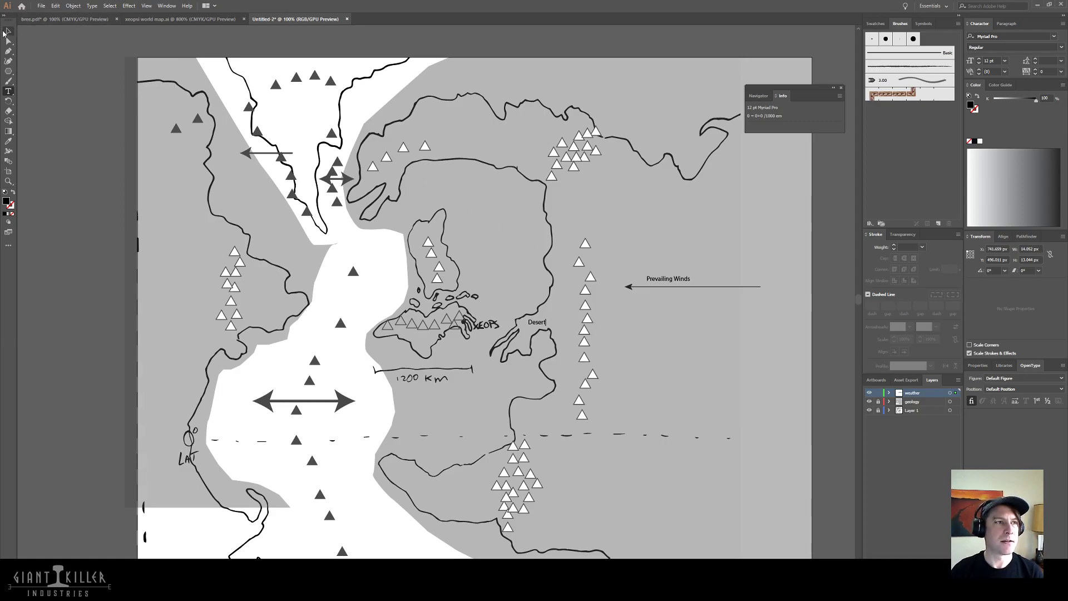
- Move the "Desert" label north-east into the strip between the eastern coast and the white triangle column
click(5, 32)
key(shift+Right)
key(shift+Right)
key(shift+Right)
key(shift+Right)
key(shift+Right)
key(shift+Right)
key(shift+Right)
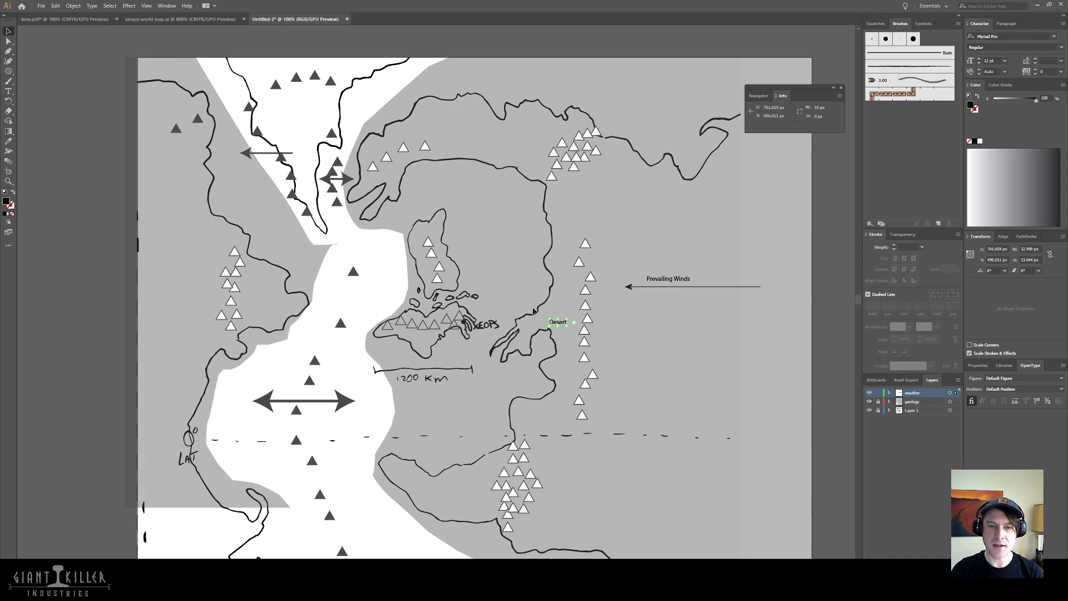
key(shift+Up)
key(shift+Left)
key(shift+Up)
key(shift+Up)
key(shift+Up)
key(shift+Up)
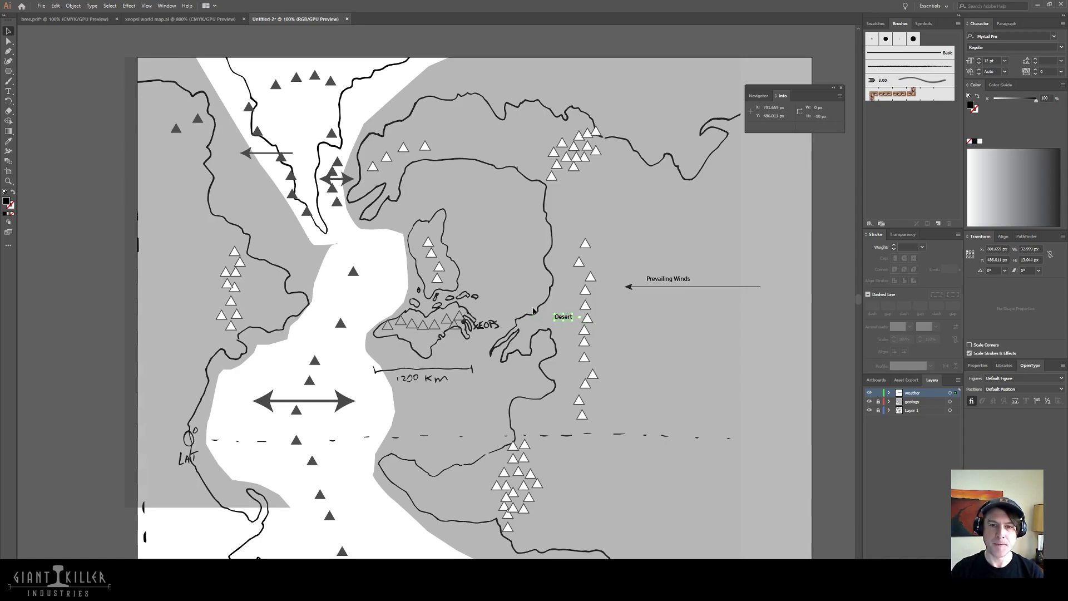
key(shift+Up)
key(Down)
key(Down)
key(Down)
key(Down)
key(Down)
key(Down)
key(Down)
key(Down)
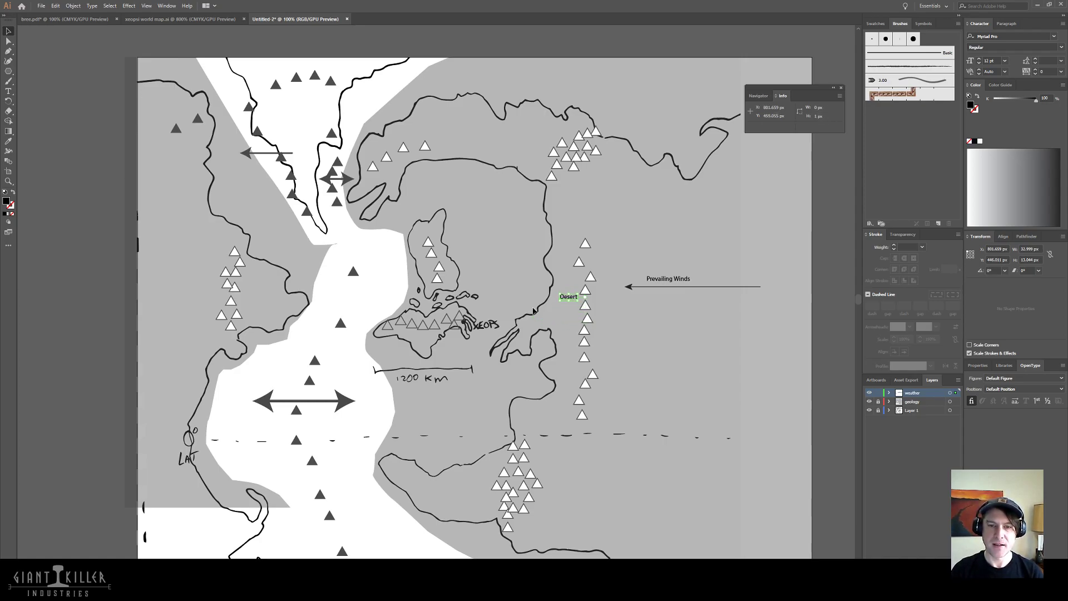
- Nudge the "Desert" label slightly south-east so it sits directly against the western side of the white triangle column
key(Right)
key(Right)
key(Right)
key(Right)
key(Right)
key(Right)
key(Right)
key(Down)
key(Down)
key(Down)
key(Down)
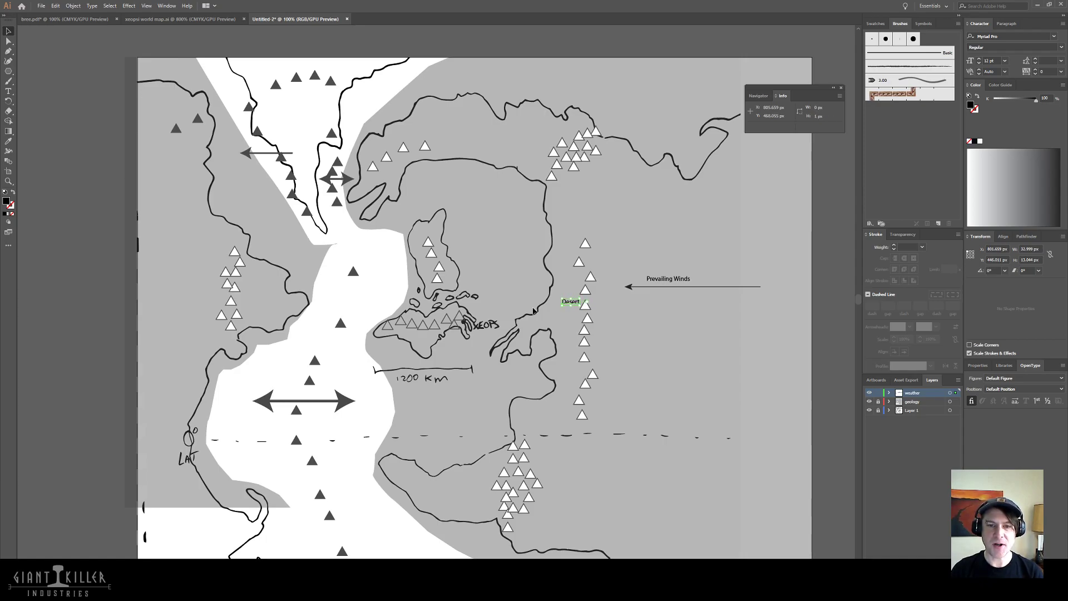
click(635, 326)
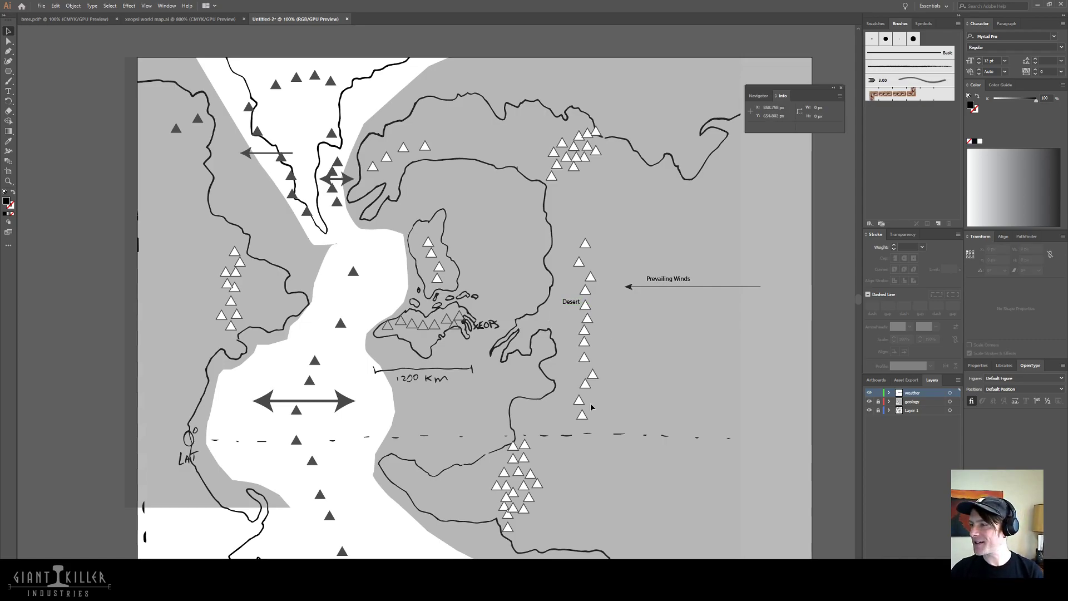
- Duplicate the "Desert" label south-west to the inlet east of XEOPS, change the copy's text to "Mediterranean" and centre it over the inlet
drag(572, 302, 533, 324)
double_click(533, 322)
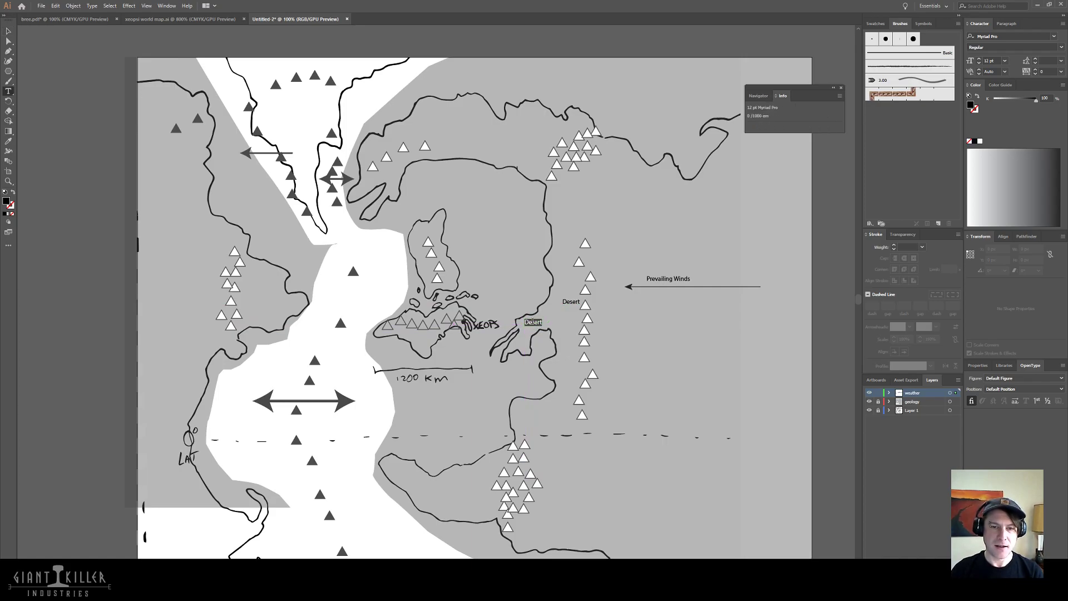
text(Mediterranean)
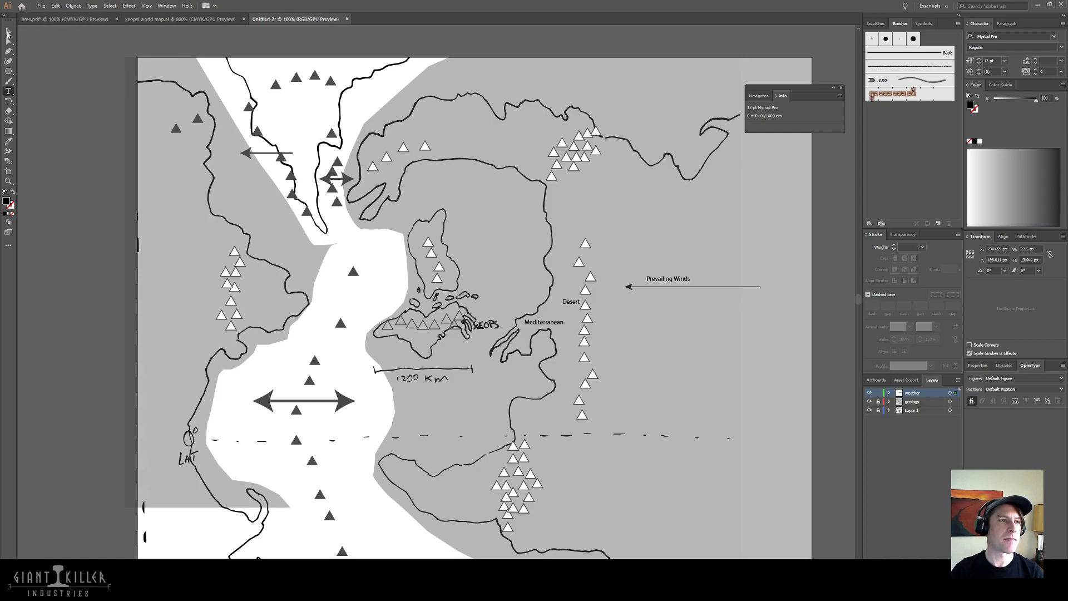
click(7, 34)
key(shift+Left)
key(shift+Left)
key(shift+Down)
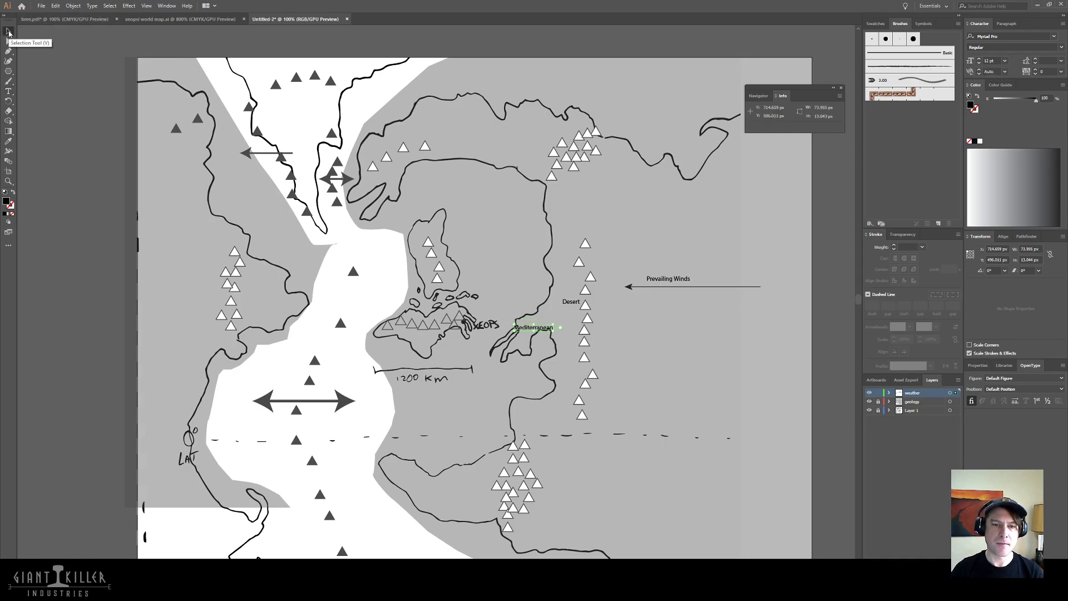
key(shift+Right)
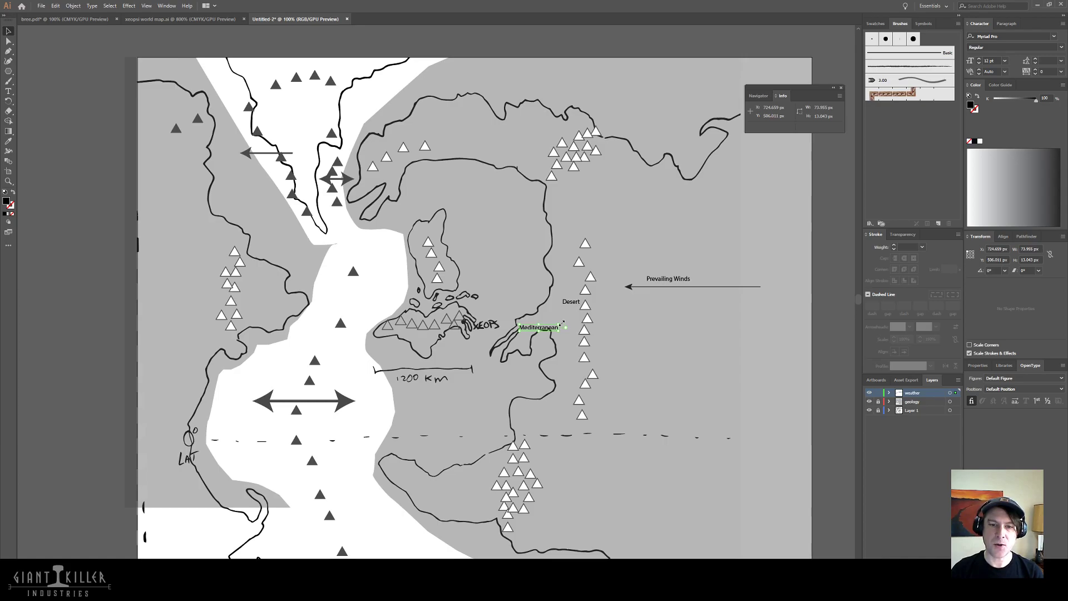
- Rotate the "Mediterranean" label about 41° and nudge it so it follows the slanting coast at the inlet
mouse_move(560, 319)
mouse_down()
mouse_move(572, 313)
mouse_move(558, 318)
mouse_up()
key(Up)
key(shift+Left)
key(Right)
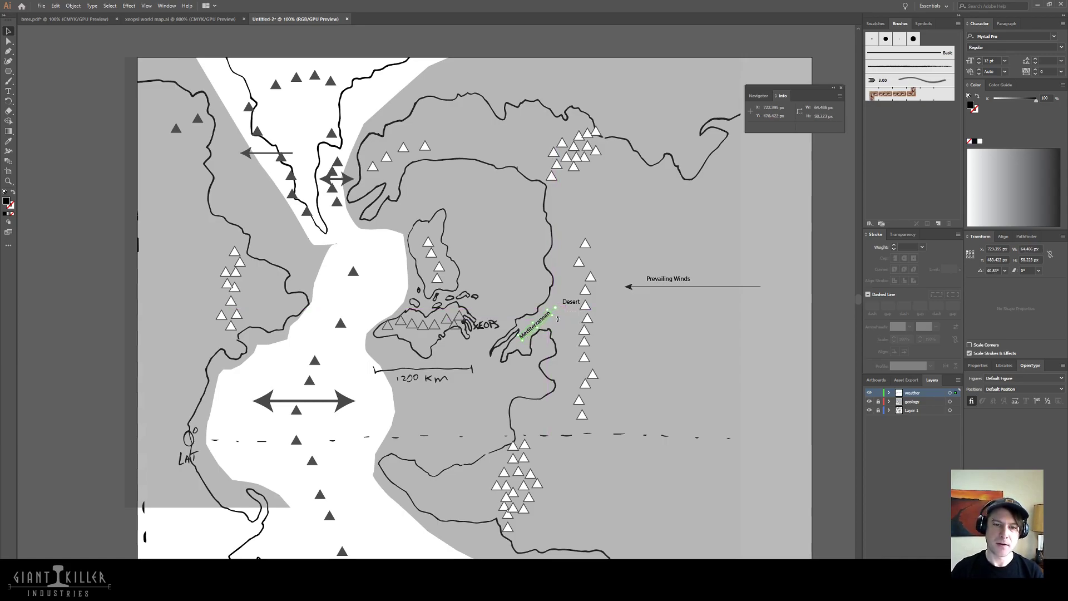
key(Up)
key(Up)
click(533, 332)
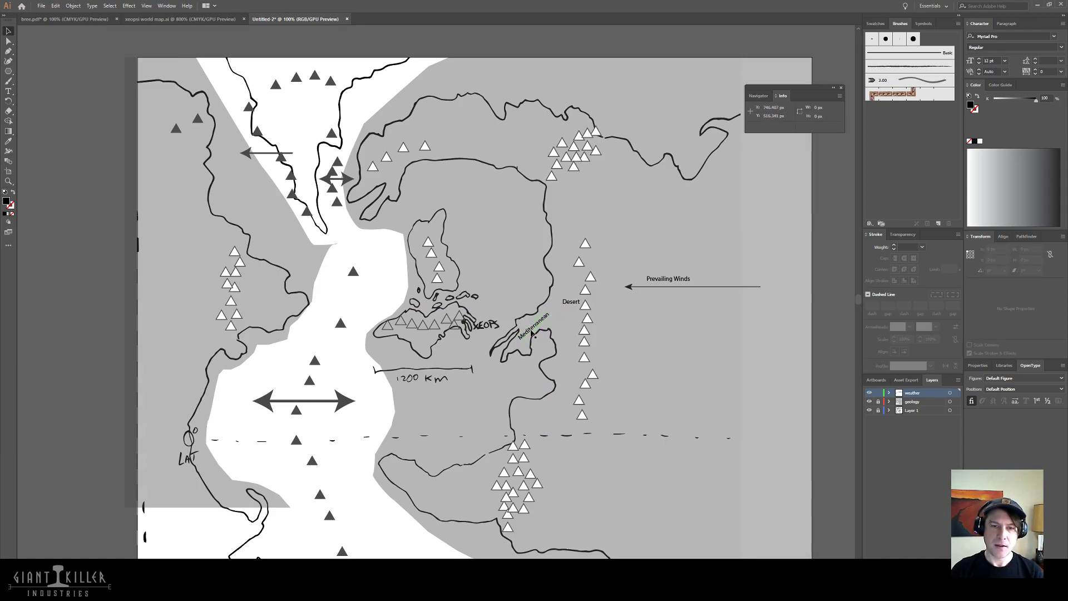
drag(526, 385, 523, 416)
drag(573, 302, 573, 338)
key(ctrl+z)
key(ctrl+z)
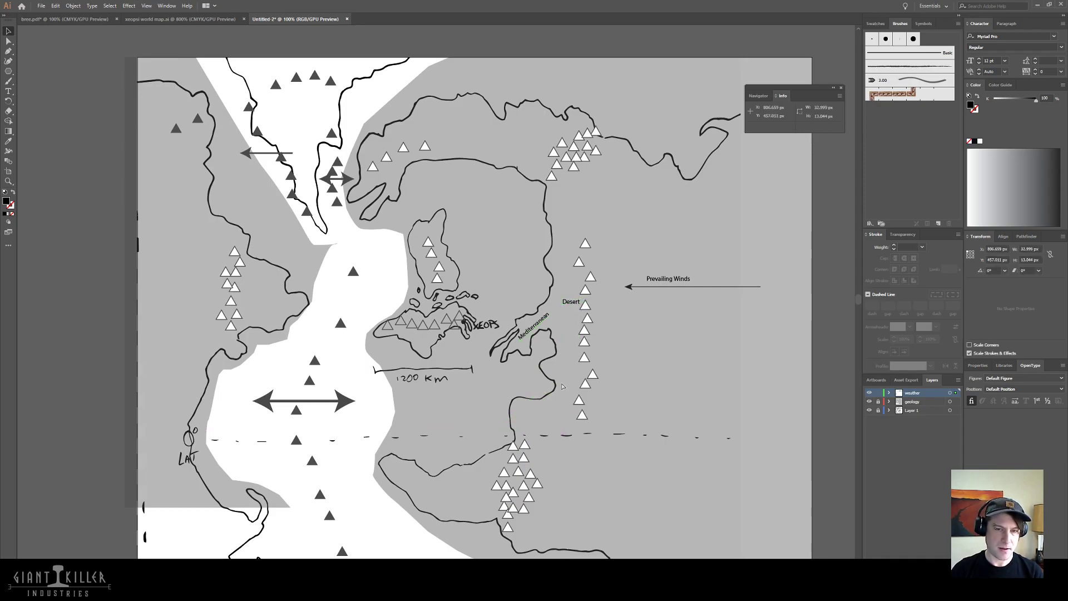
key(super)
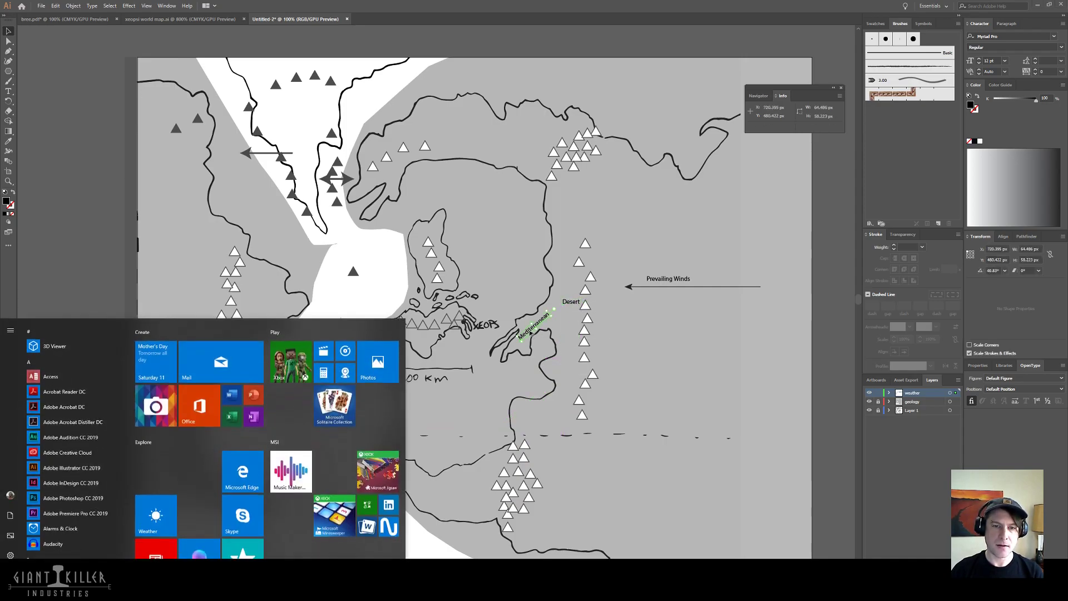
click(527, 383)
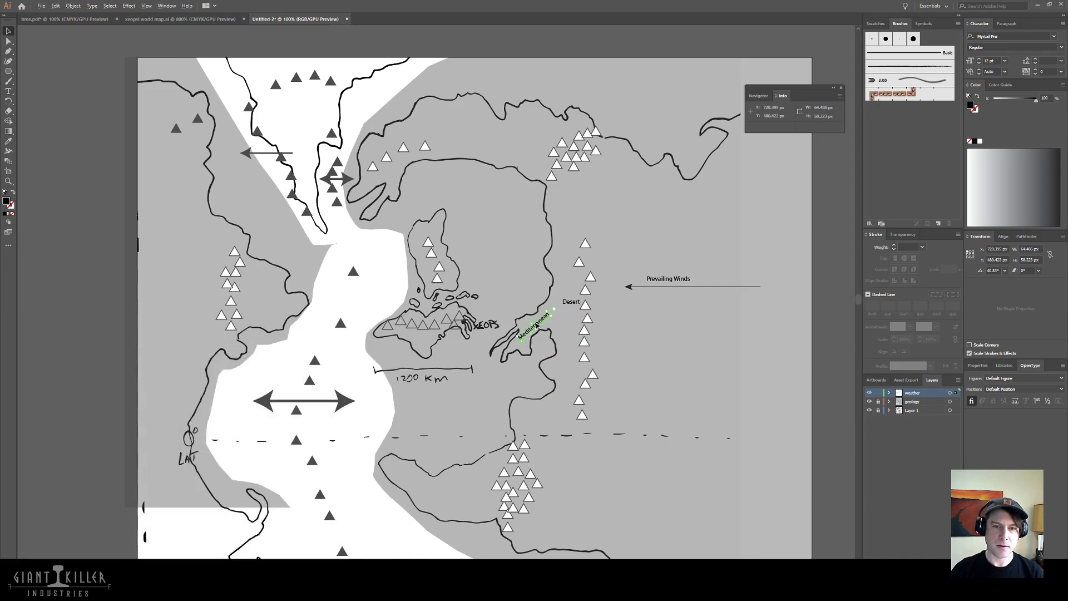
- Duplicate the "Mediterranean" label onto the coast just north of the dashed line, and the "Desert" label twice southward along the triangle column
drag(538, 327, 532, 415)
drag(576, 302, 577, 412)
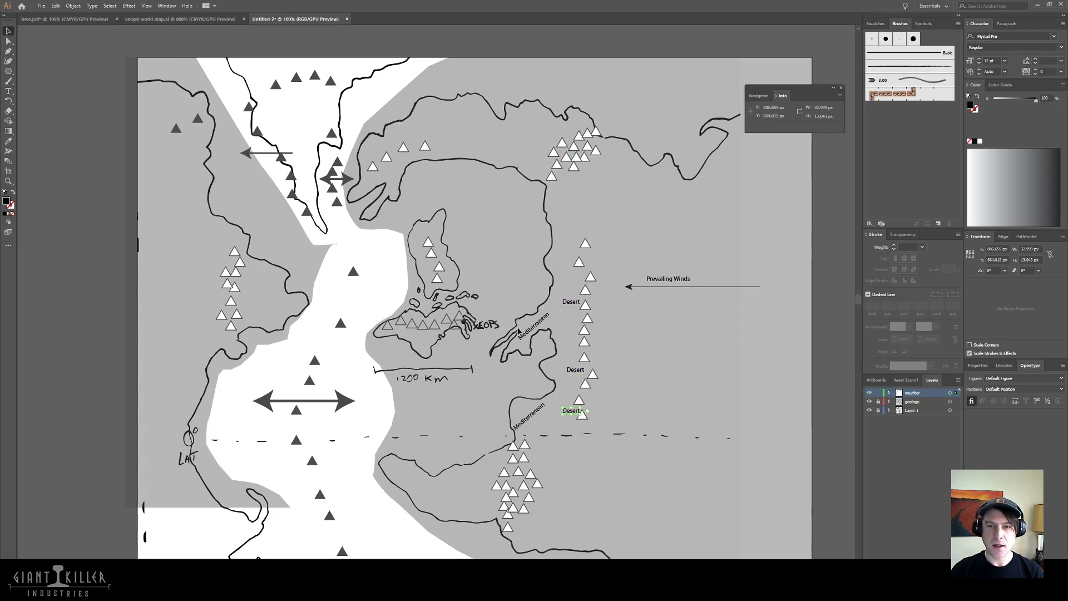
- Duplicate the southernmost "Desert" label to the area below the wind arrow and change the copy's text to "Steppe"
drag(570, 415, 658, 312)
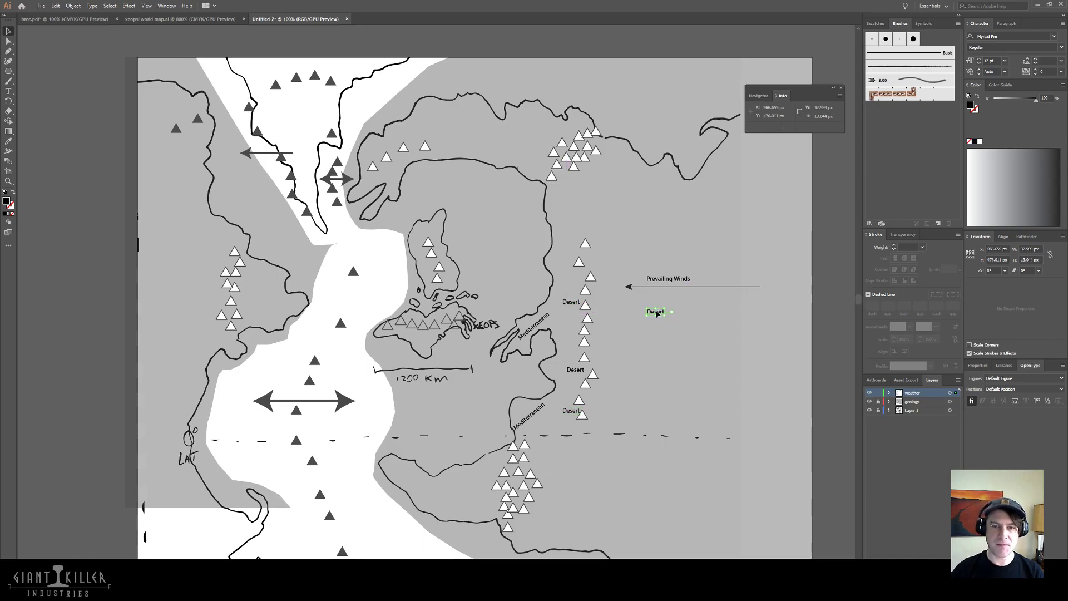
double_click(656, 314)
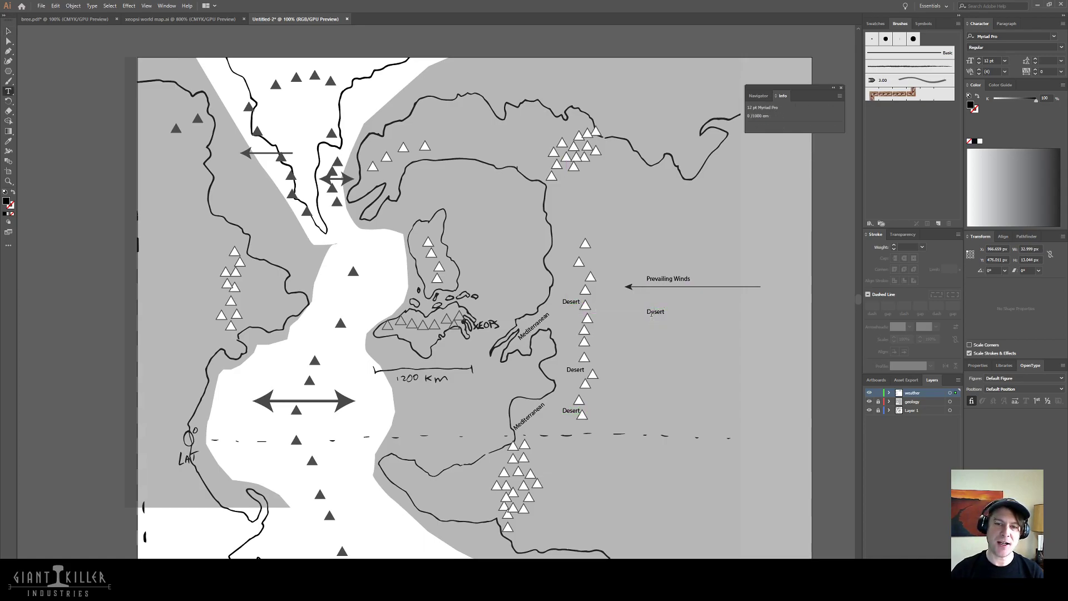
double_click(651, 312)
text(Steppe)
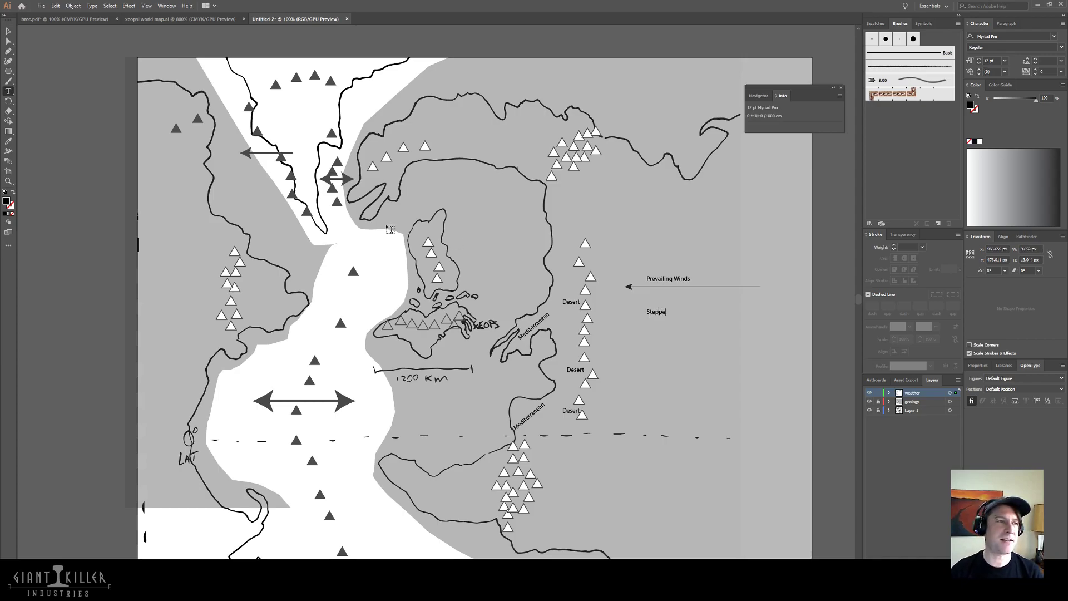
click(8, 32)
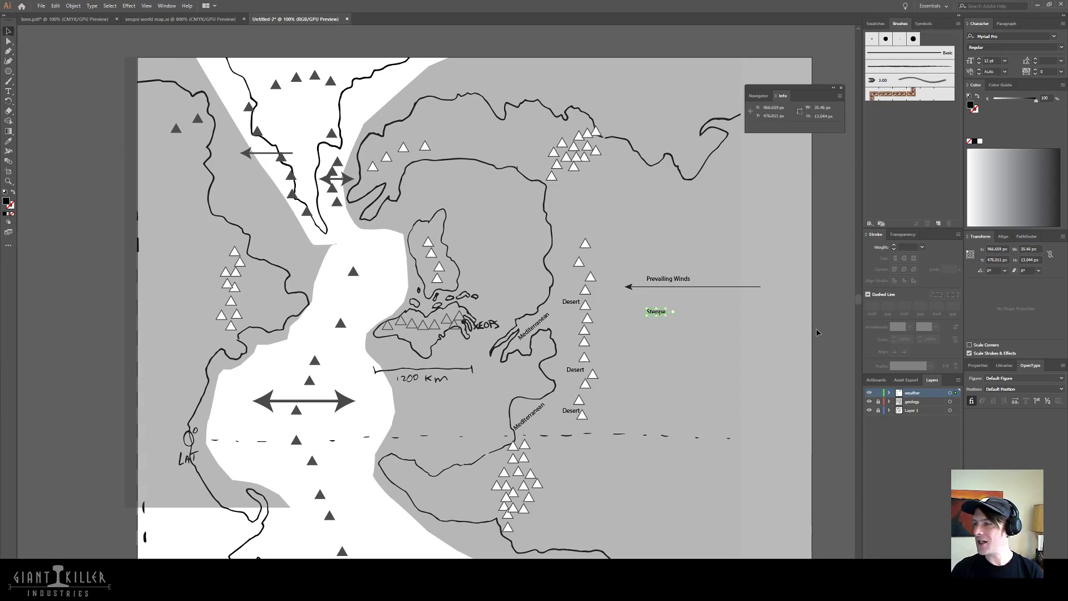
- Move the "Steppe" label north onto the open land above the "Prevailing Winds" label
key(shift+Left)
key(shift+Up)
key(shift+Left)
key(shift+Up)
key(shift+Left)
key(shift+Left)
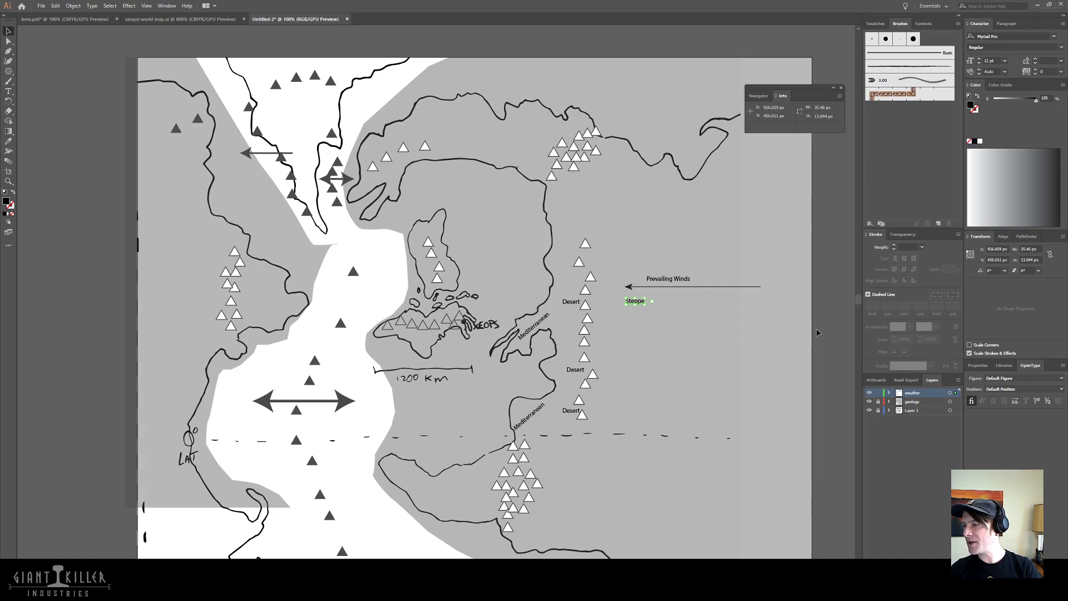
key(shift+Up)
key(shift+Up)
key(shift+Up)
key(shift+Up)
key(shift+Up)
key(shift+Up)
key(shift+Up)
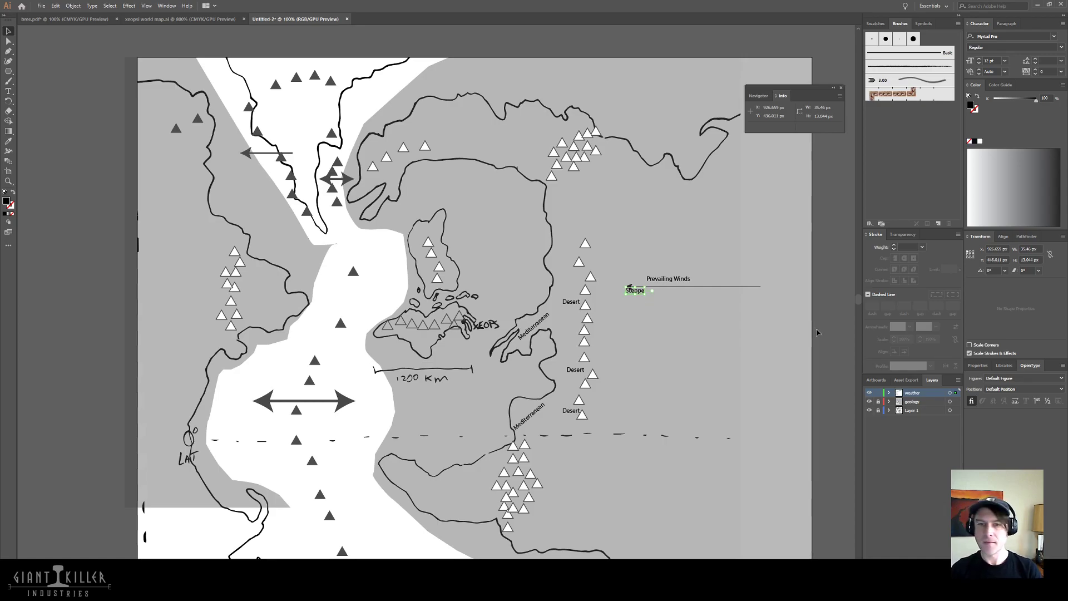
key(shift+Up)
key(shift+Left)
key(shift+Left)
key(shift+Right)
key(shift+Right)
key(shift+Right)
key(shift+Right)
key(shift+Right)
key(shift+Right)
key(shift+Right)
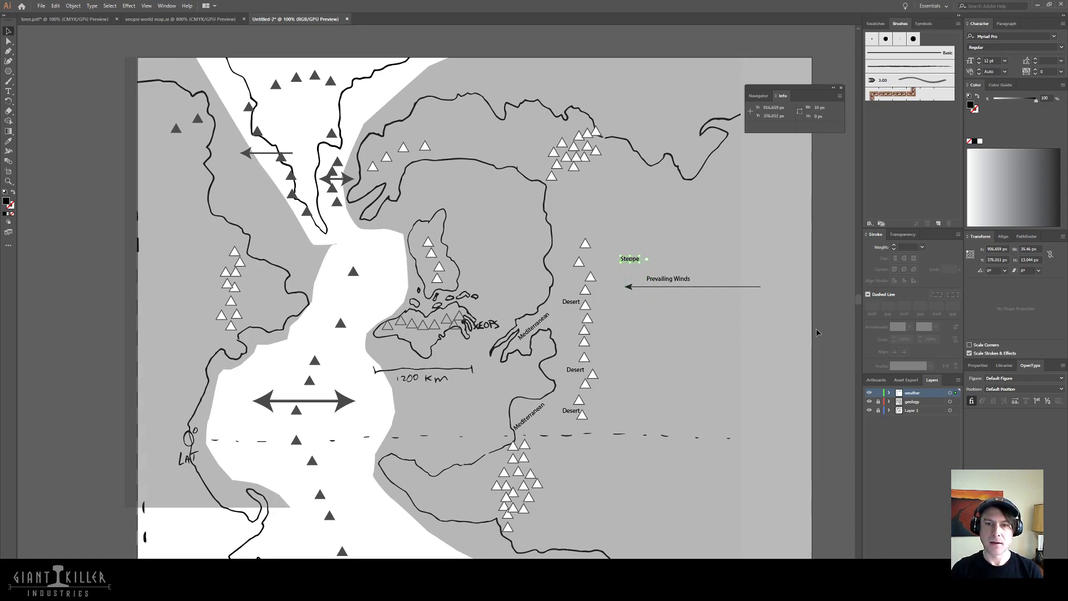
key(shift+Up)
key(shift+Up)
key(shift+Up)
key(shift+Up)
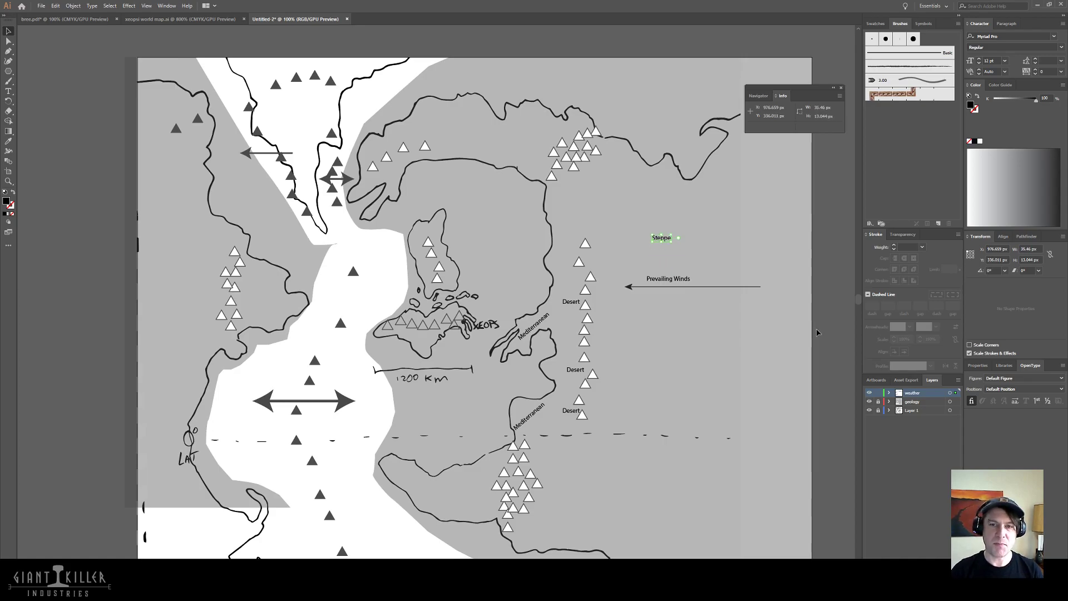
- Place three copies of the "Steppe" label southward across the eastern land, the last one below the dashed line
drag(662, 240, 668, 328)
drag(667, 328, 641, 473)
click(723, 457)
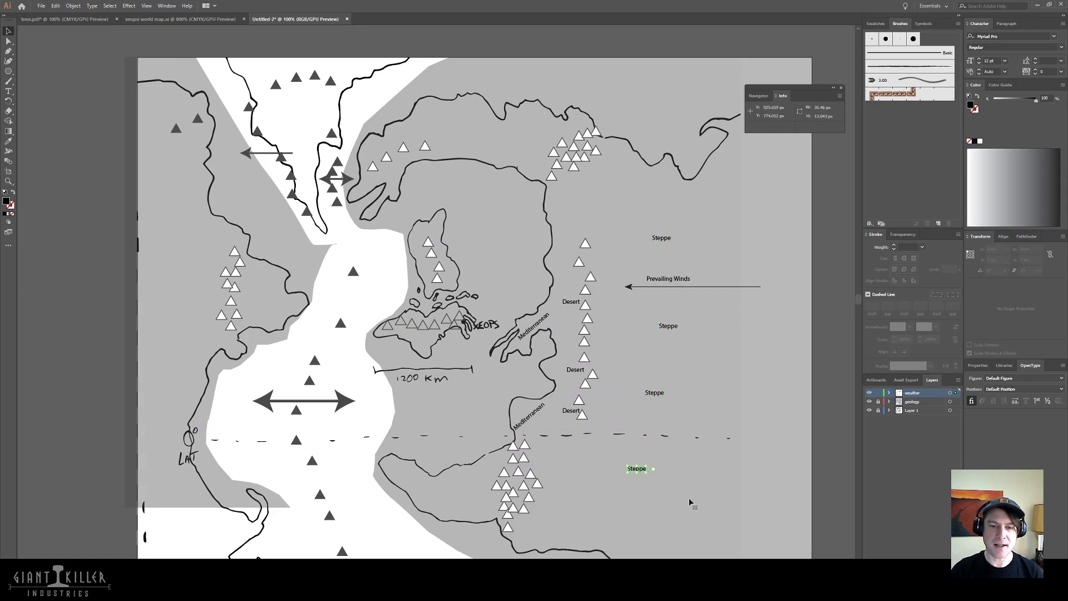
click(518, 193)
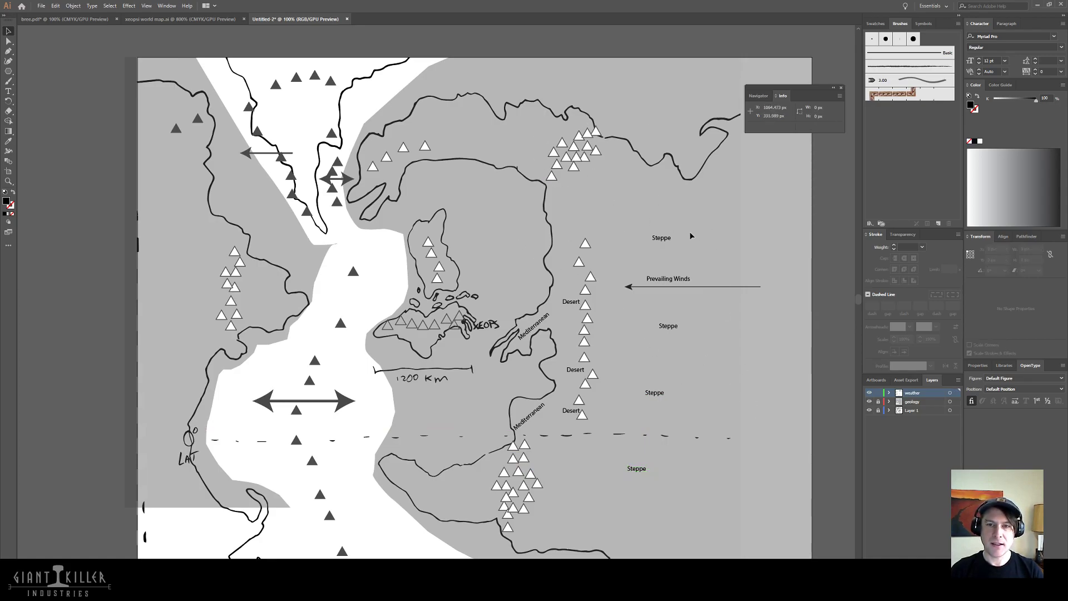
- Duplicate the northern "Steppe" label to the western edge of the north-eastern triangle cluster and change the copy's text to "Arid"
drag(665, 235, 549, 137)
drag(545, 142, 545, 142)
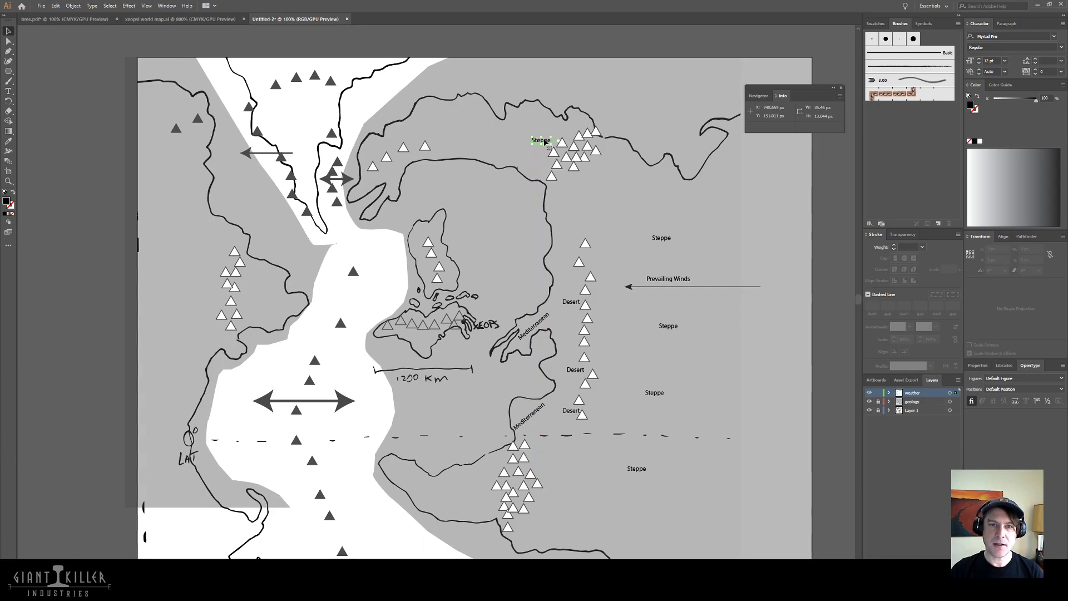
double_click(544, 141)
double_click(542, 140)
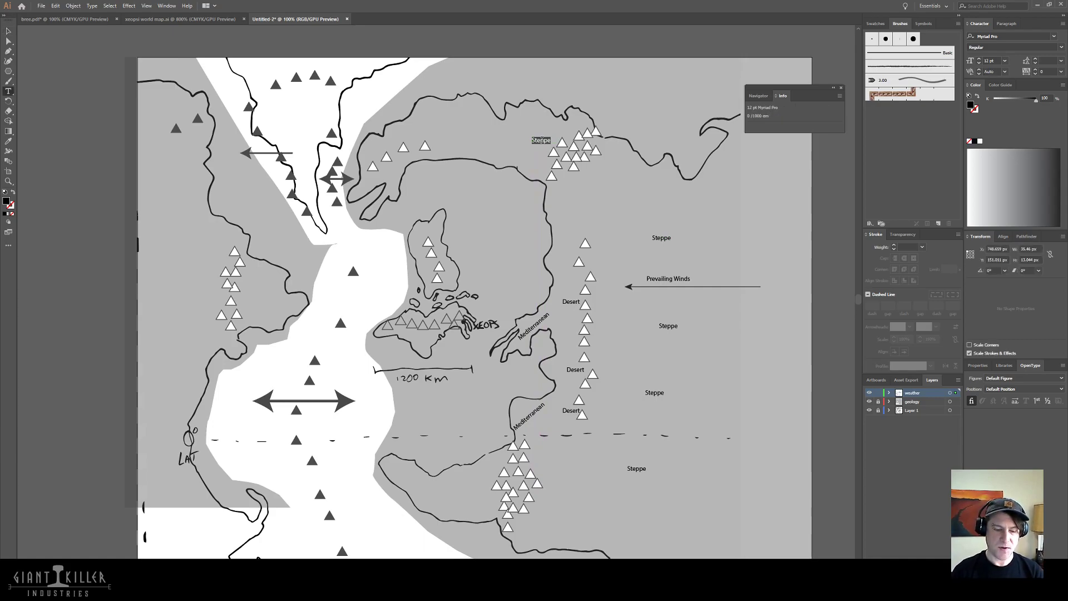
text(Arid)
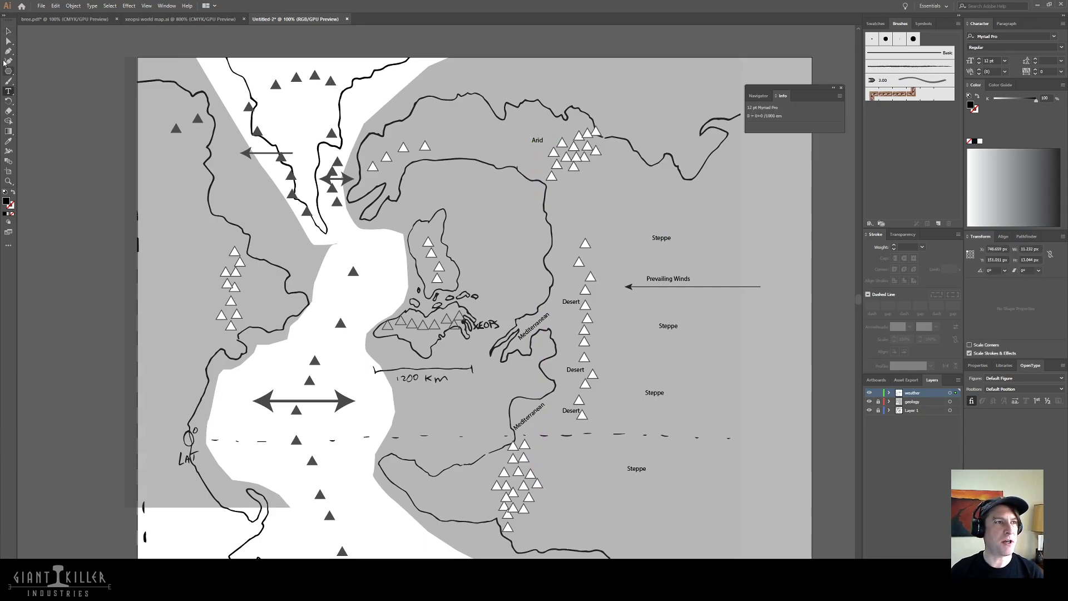
click(9, 31)
- Nudge the "Arid" label east until it sits close beside the north-eastern triangle cluster
key(shift+Right)
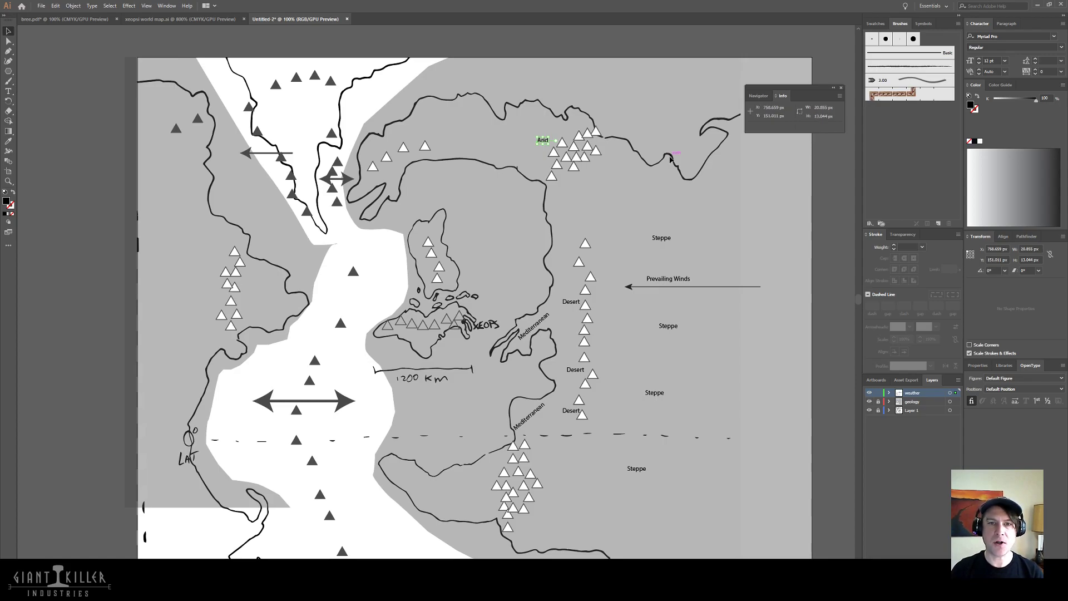
key(Up)
key(Up)
key(Up)
key(Up)
key(Left)
key(Left)
key(Left)
key(Up)
key(Up)
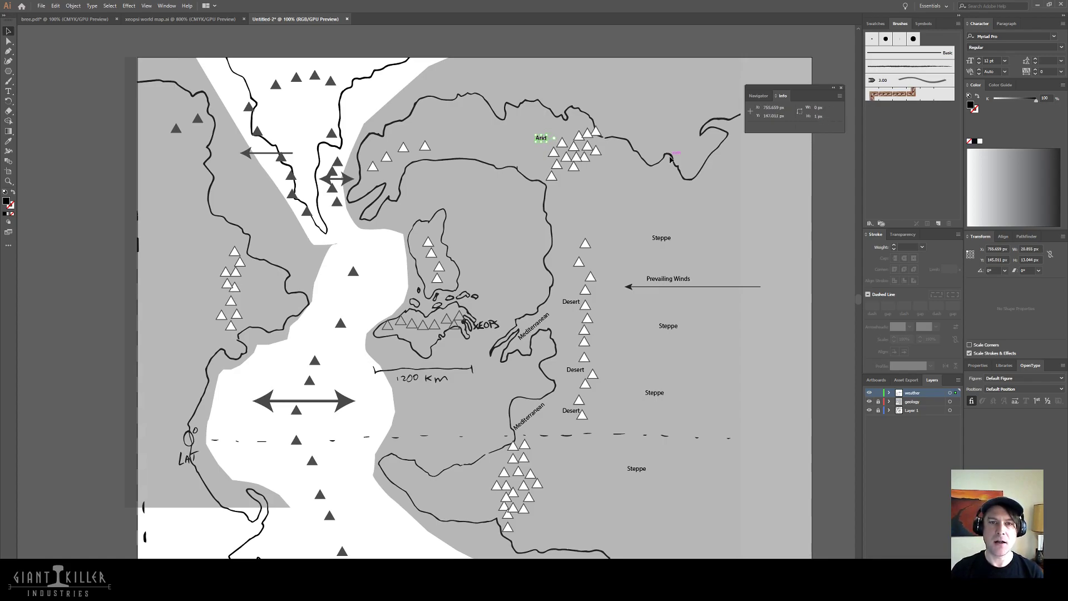
key(Down)
key(Down)
key(Down)
key(Down)
key(Down)
key(Right)
key(Right)
key(Right)
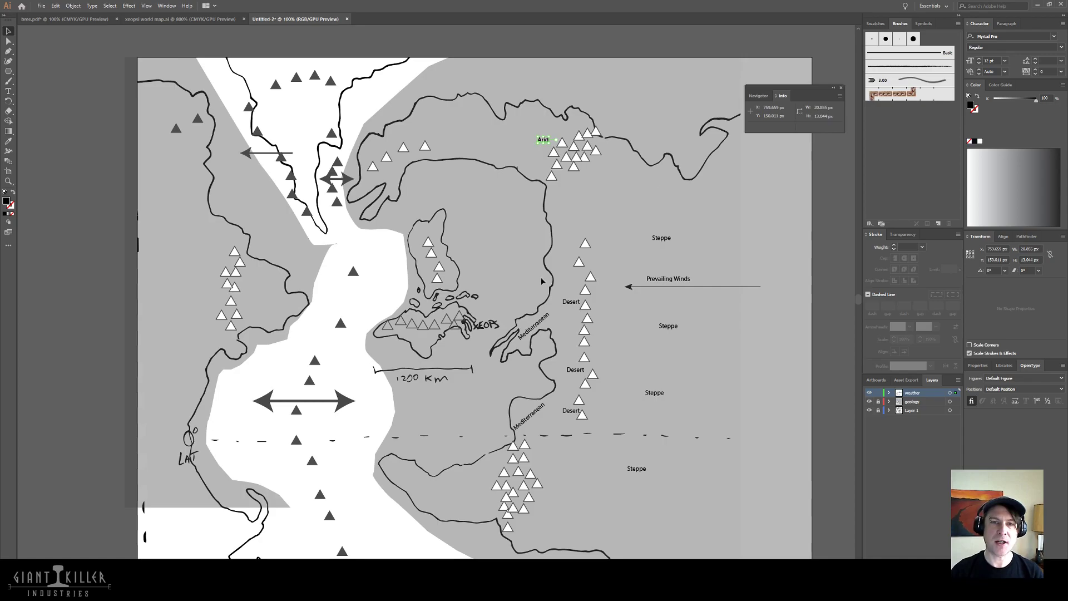
click(578, 173)
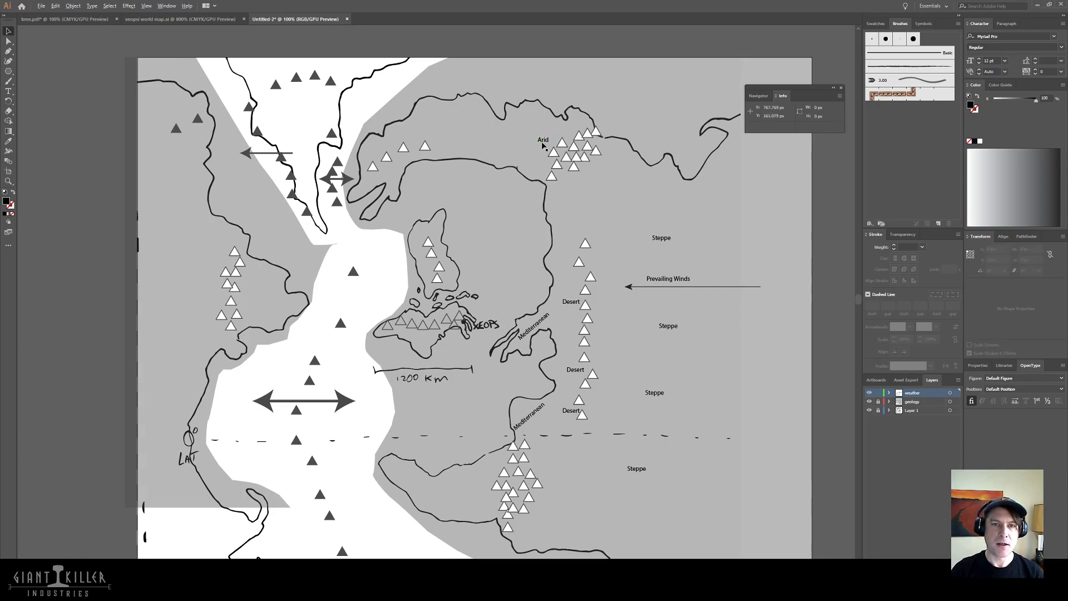
- Duplicate the "Arid" label west onto the middle of the northern land, change its text to "Wet" and shift it slightly north-east
drag(536, 142, 468, 157)
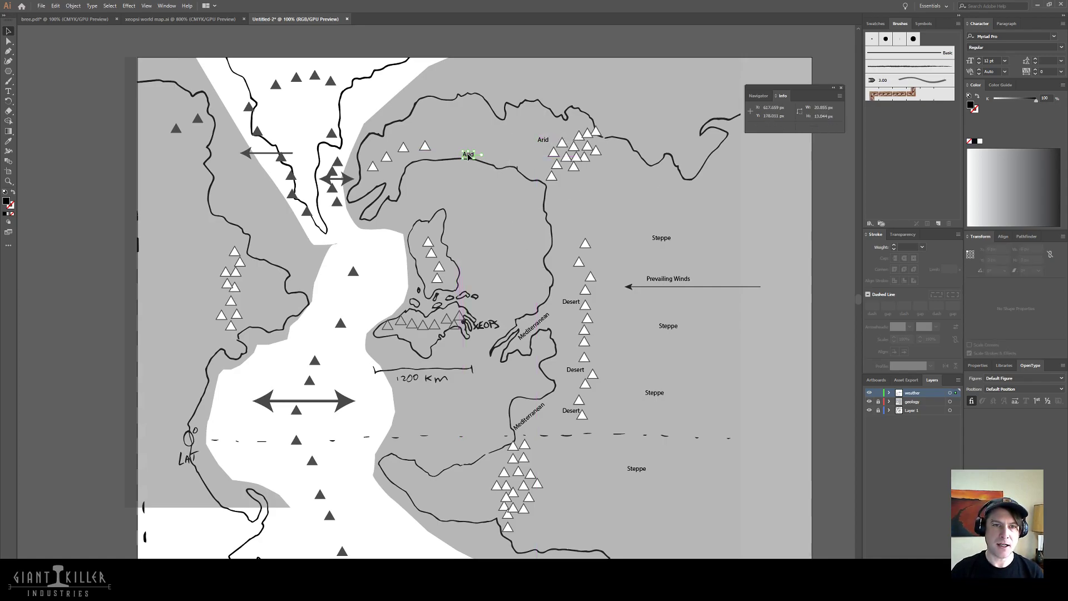
double_click(468, 156)
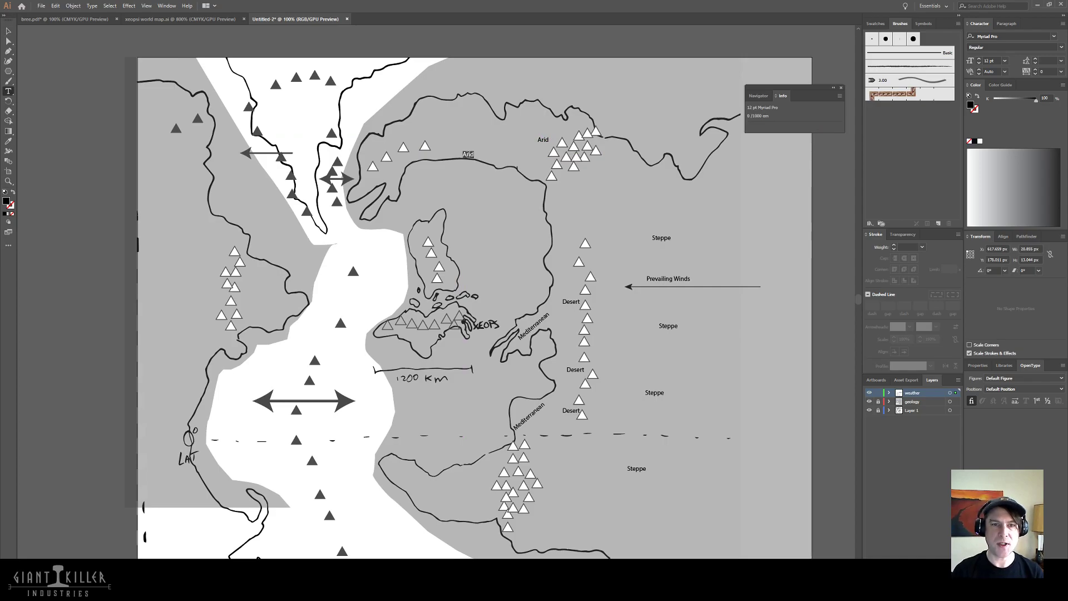
text(Wet)
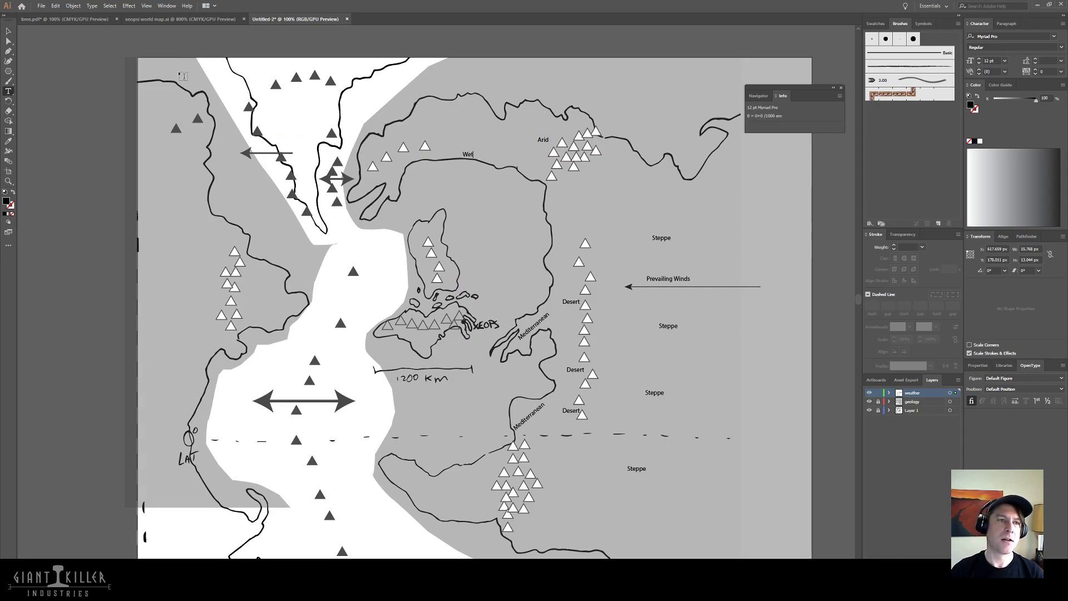
click(8, 30)
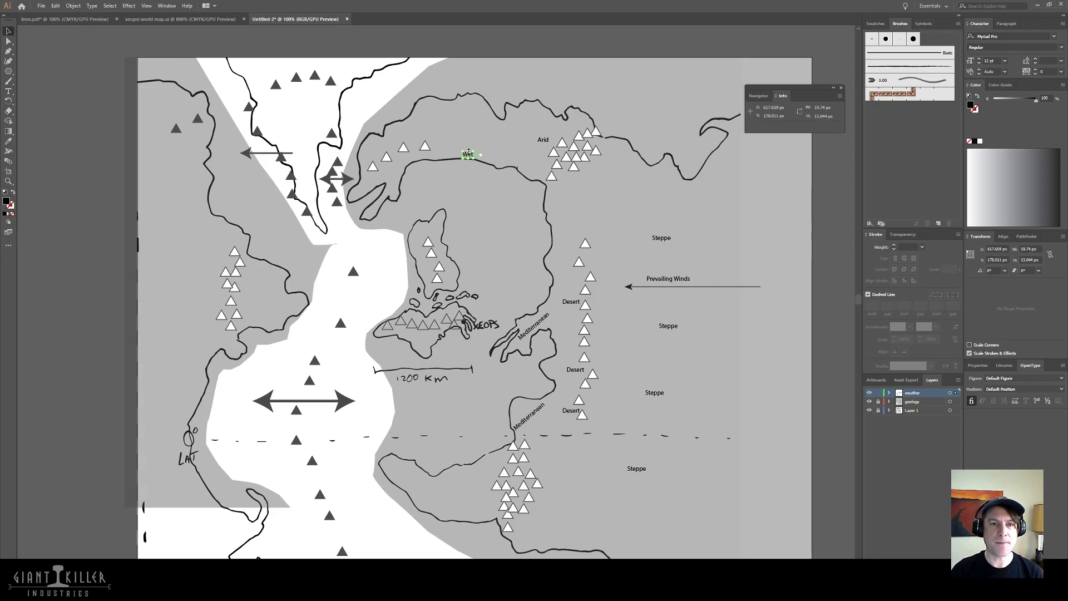
drag(470, 155, 477, 150)
click(539, 259)
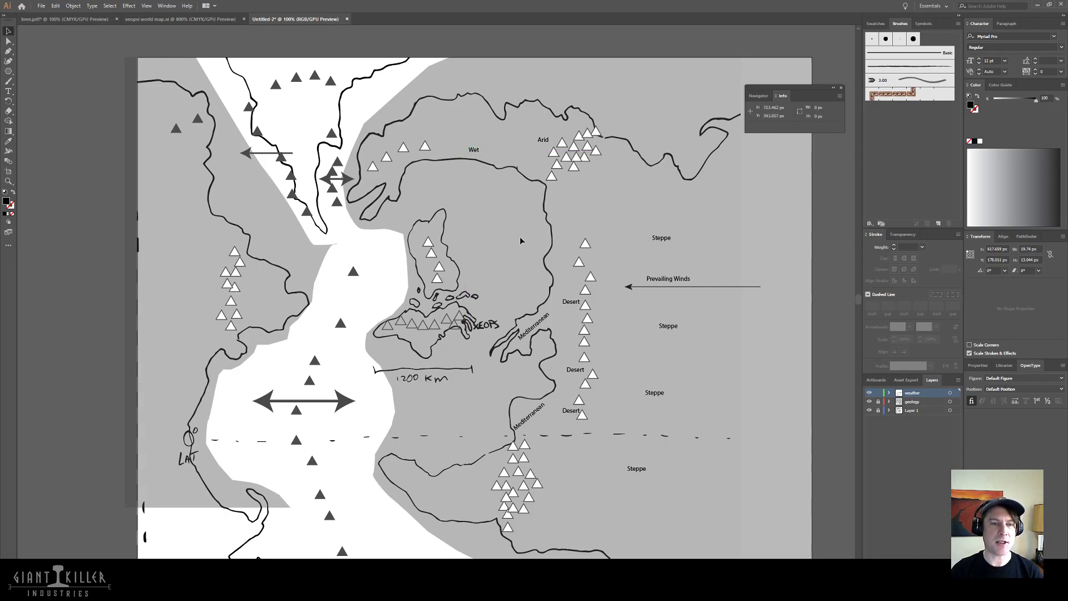
- Draw an open, unfilled loop with the Pen tool in the bay between the small northern island and the eastern coast
key(p)
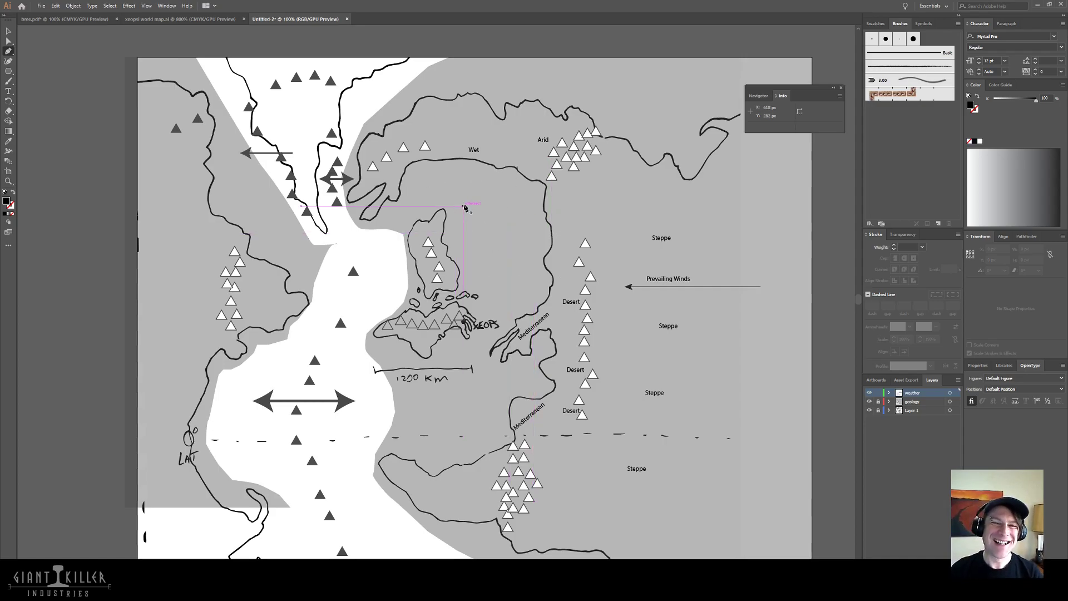
click(470, 283)
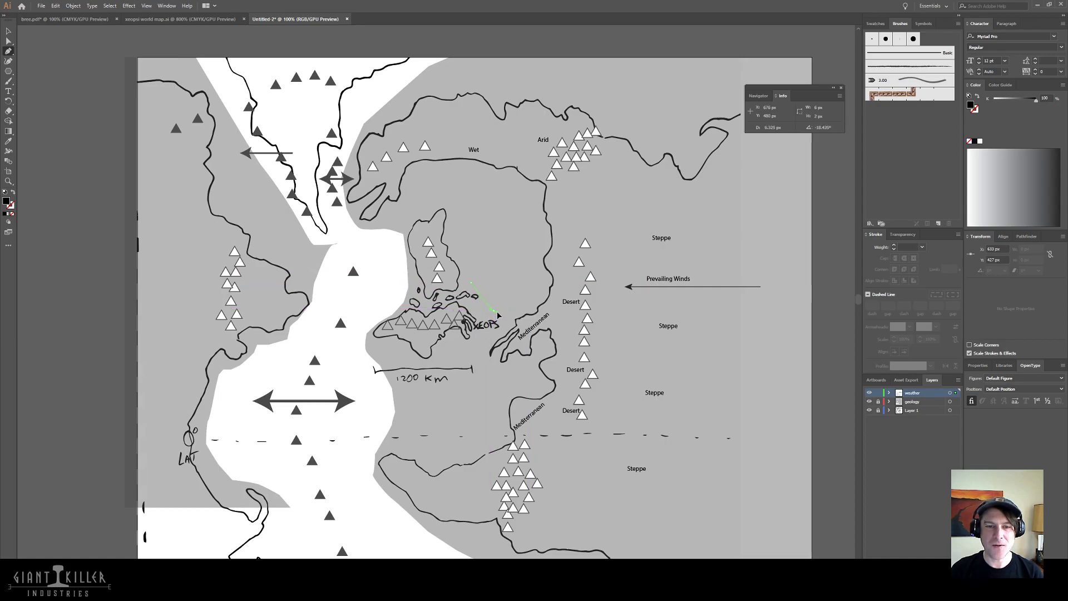
click(493, 312)
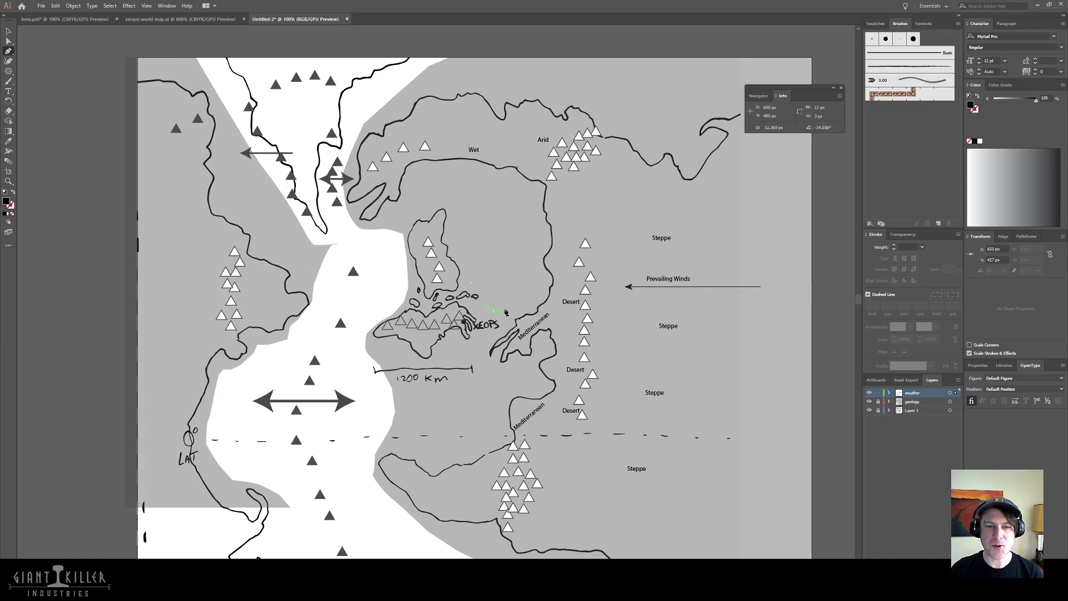
click(537, 277)
drag(528, 187, 467, 179)
click(509, 180)
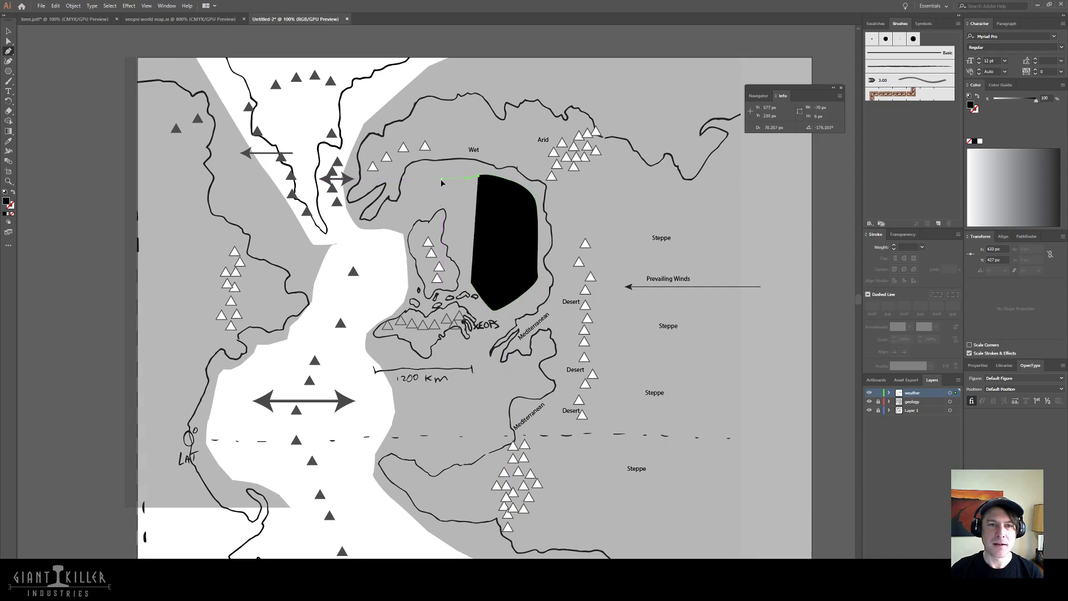
click(442, 178)
click(454, 208)
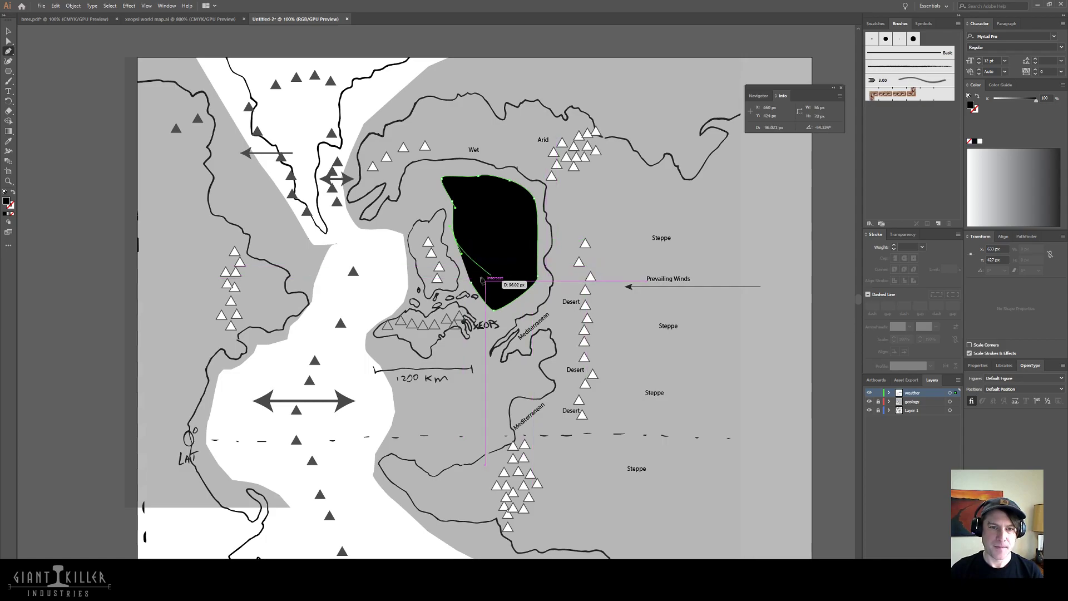
key(shift+x)
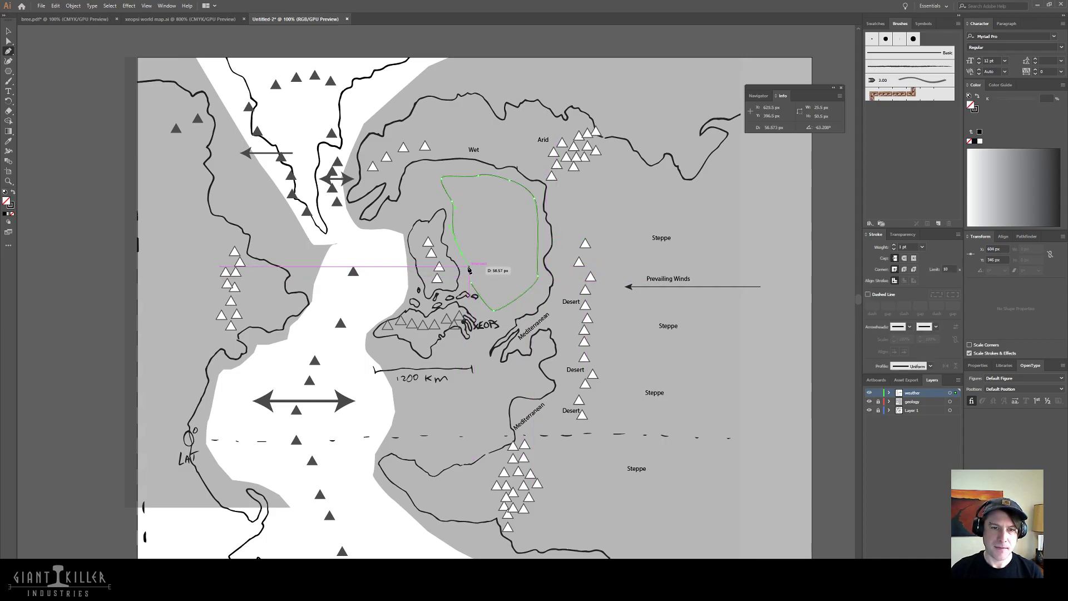
drag(466, 266, 474, 272)
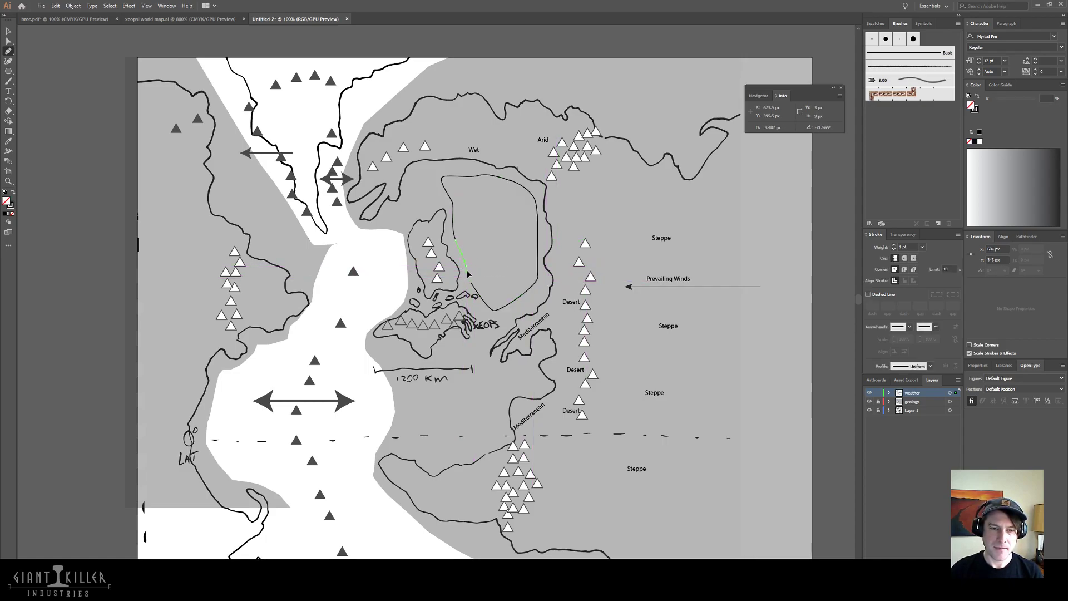
- Add an arrowhead to the end of the bay loop and deselect it
click(937, 327)
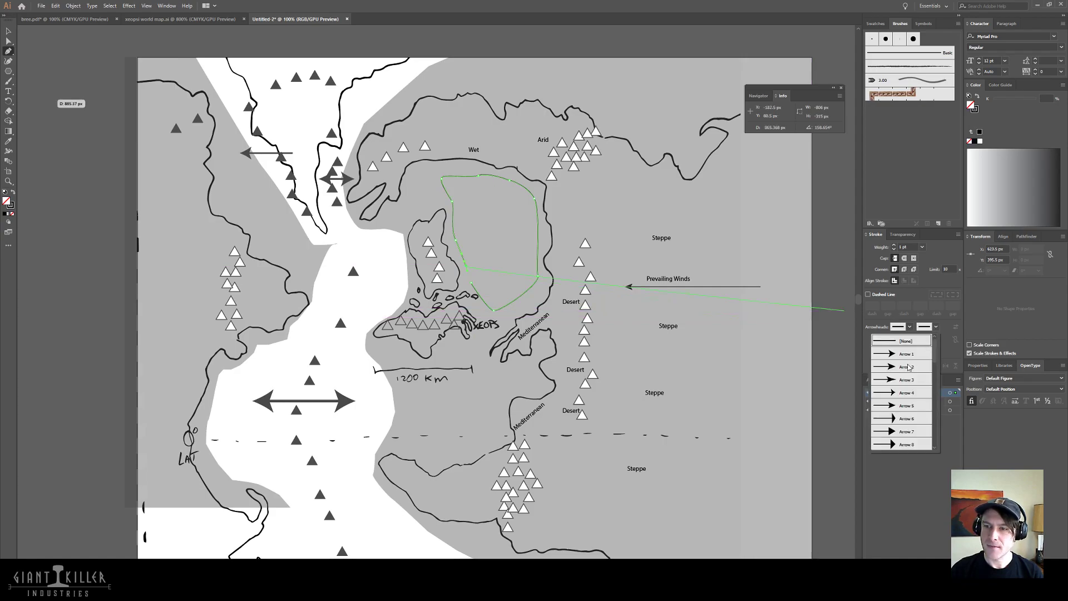
click(893, 427)
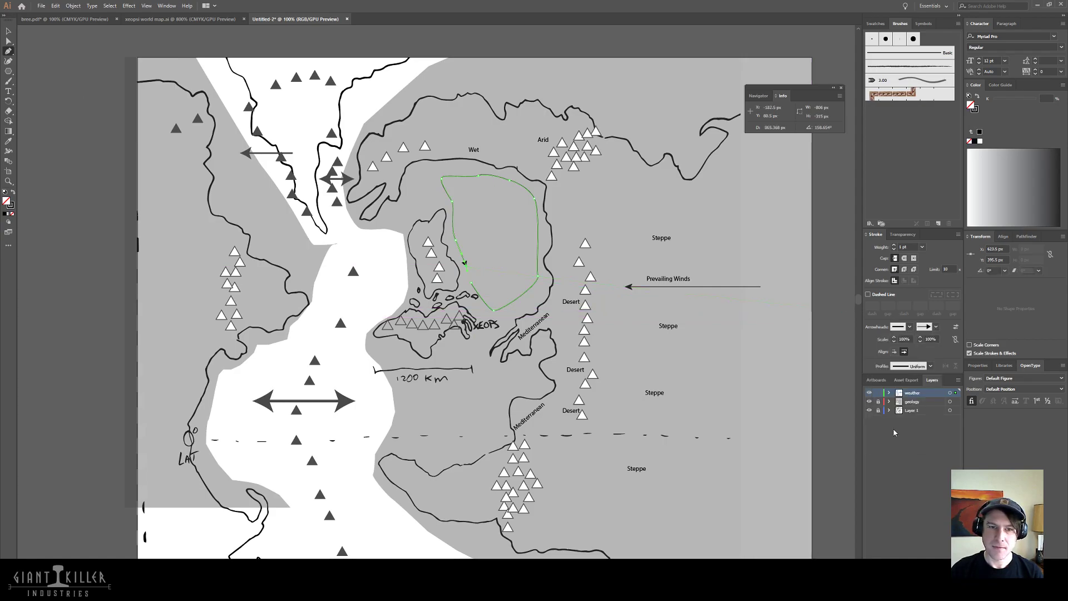
click(8, 32)
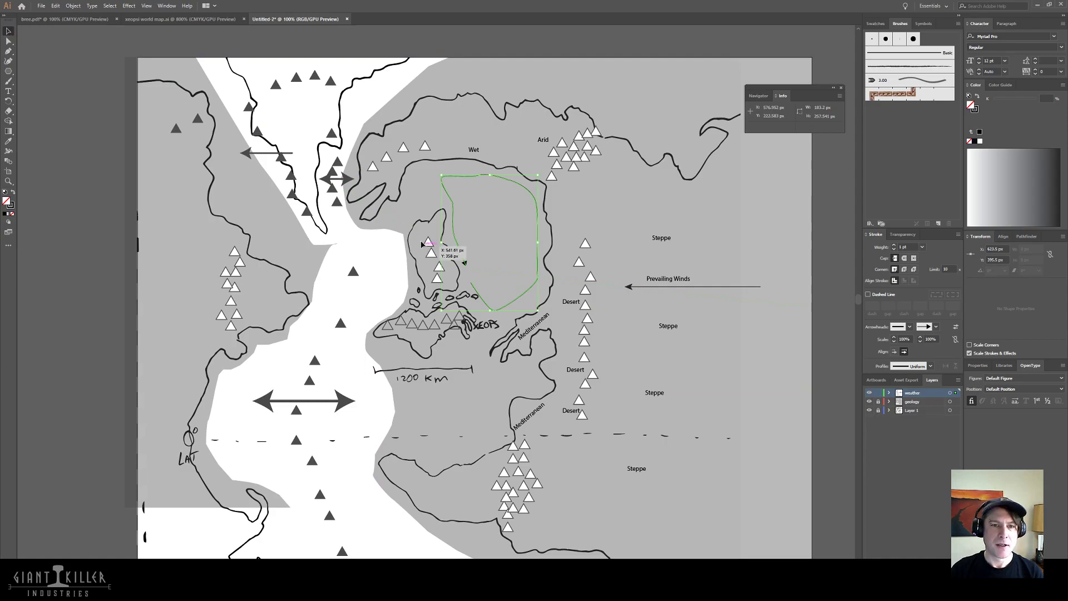
click(407, 208)
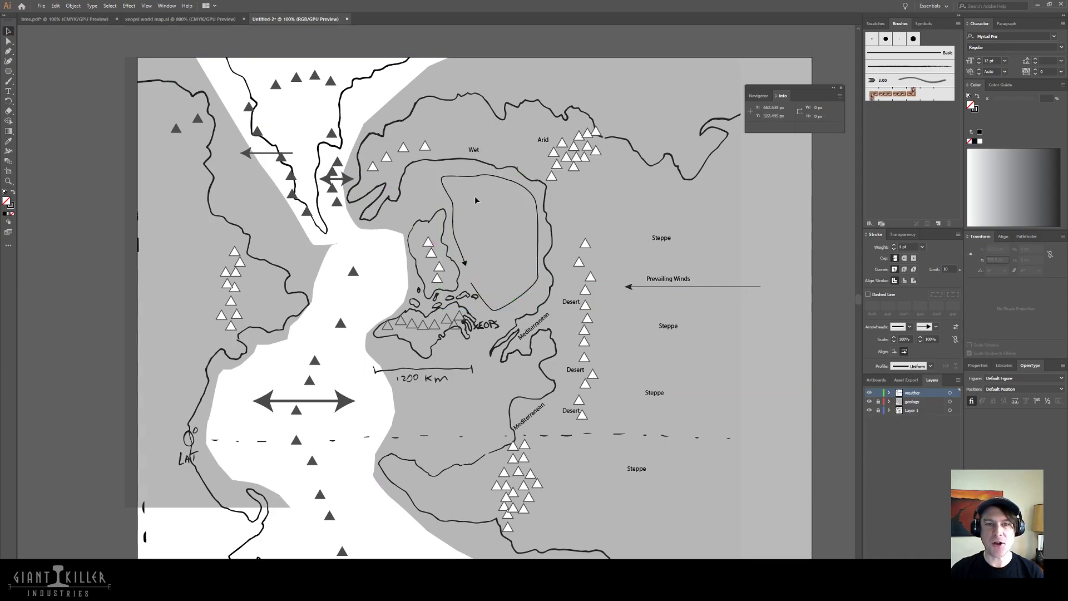
- Change the bay loop's stroke colour to bright blue
click(519, 186)
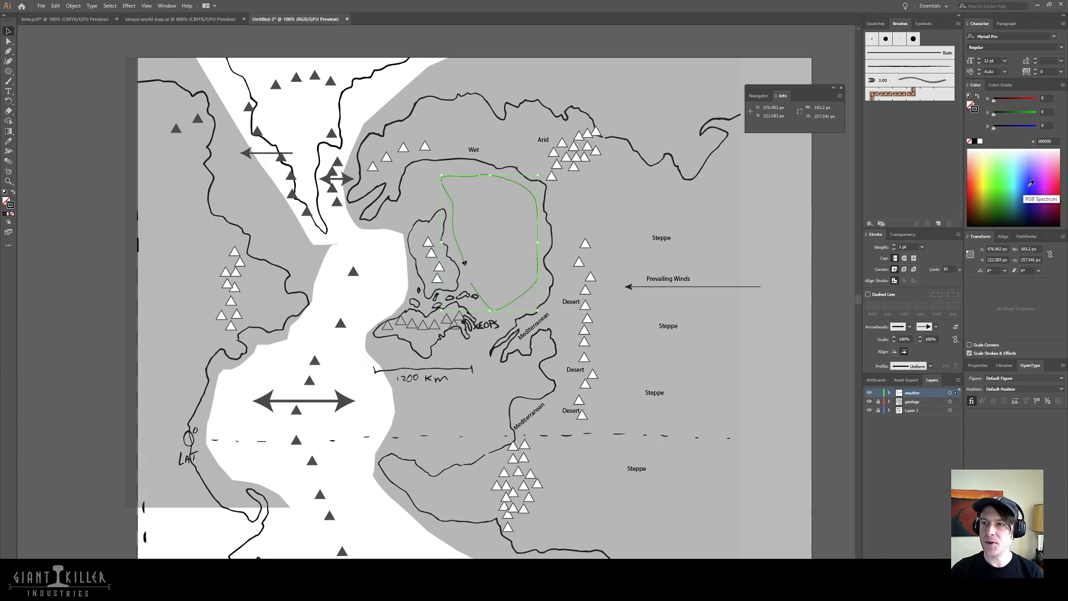
click(1033, 183)
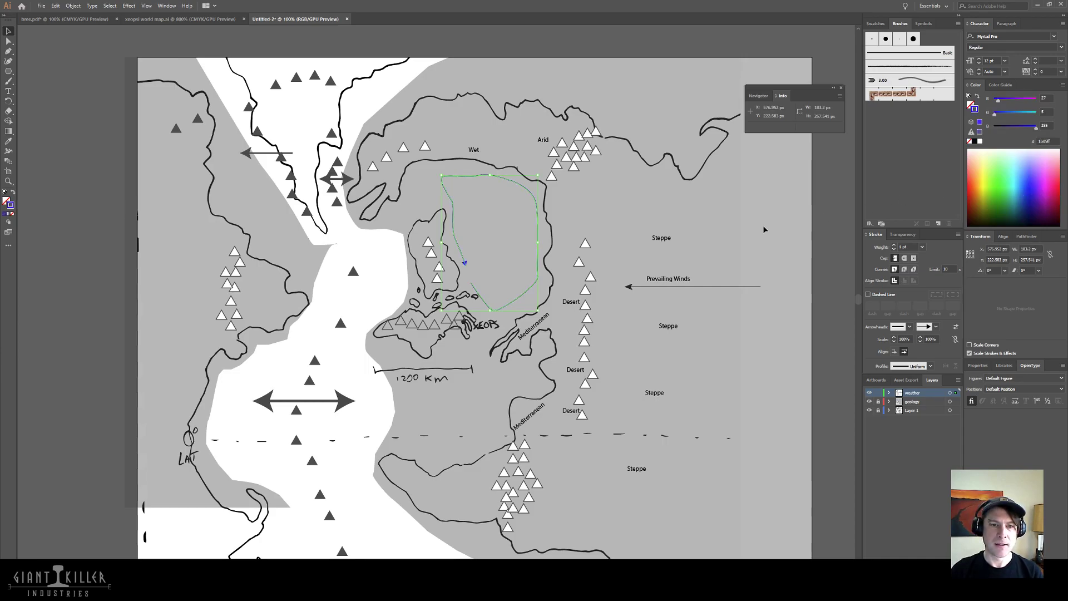
click(354, 252)
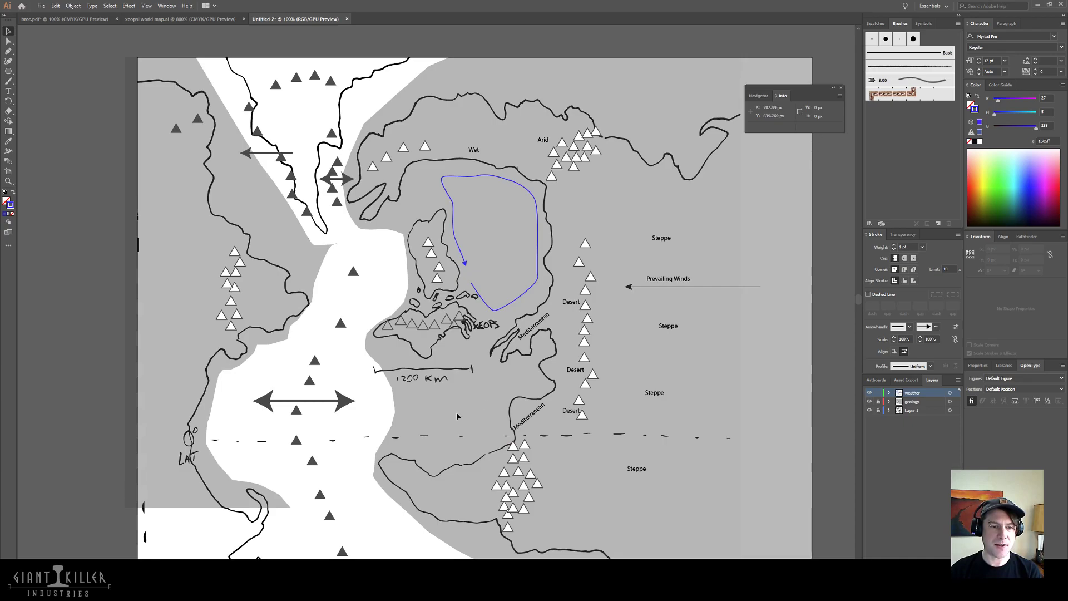
- Start a blue path near the eastern coast's southern "Mediterranean" label and run it west along the dashed line to the western coast
key(p)
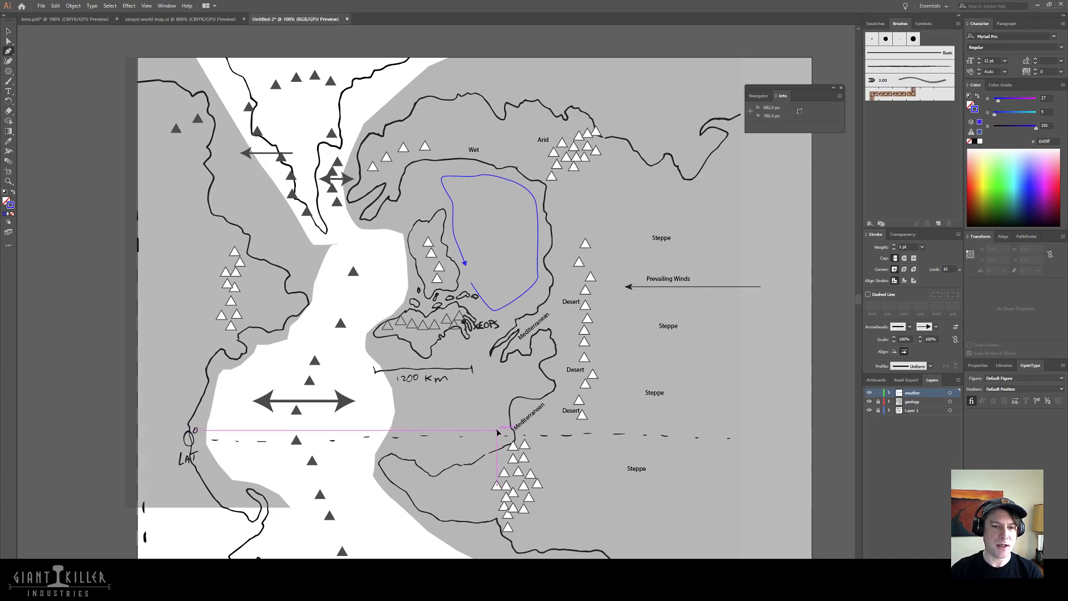
click(510, 445)
click(424, 445)
click(393, 448)
click(362, 448)
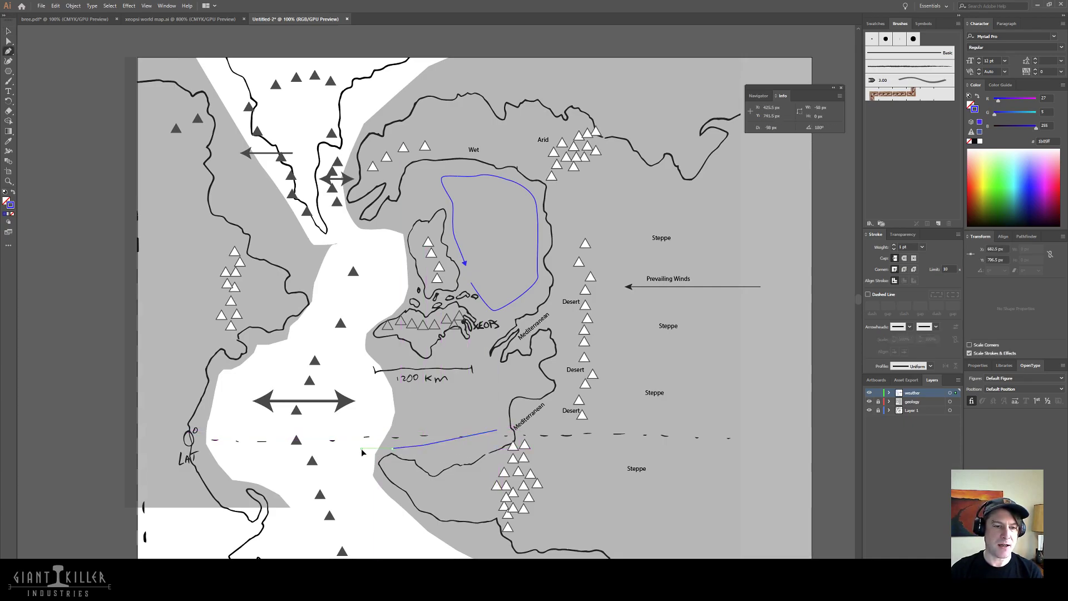
click(330, 451)
click(300, 454)
click(235, 443)
click(222, 426)
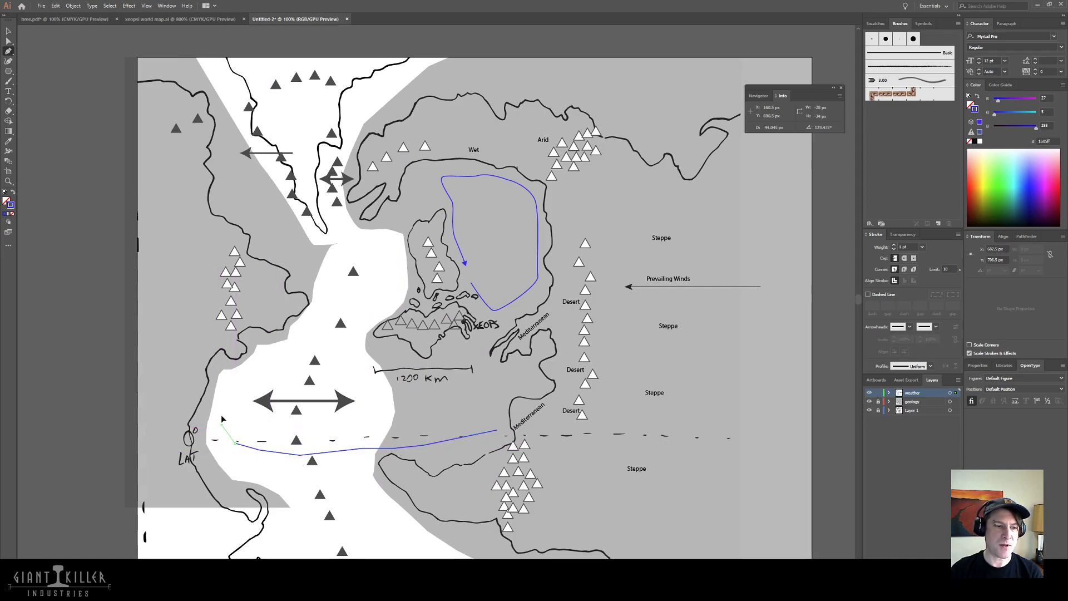
- Continue the blue path north around the large double arrow and back east to just below the central island
click(234, 376)
click(267, 354)
click(310, 334)
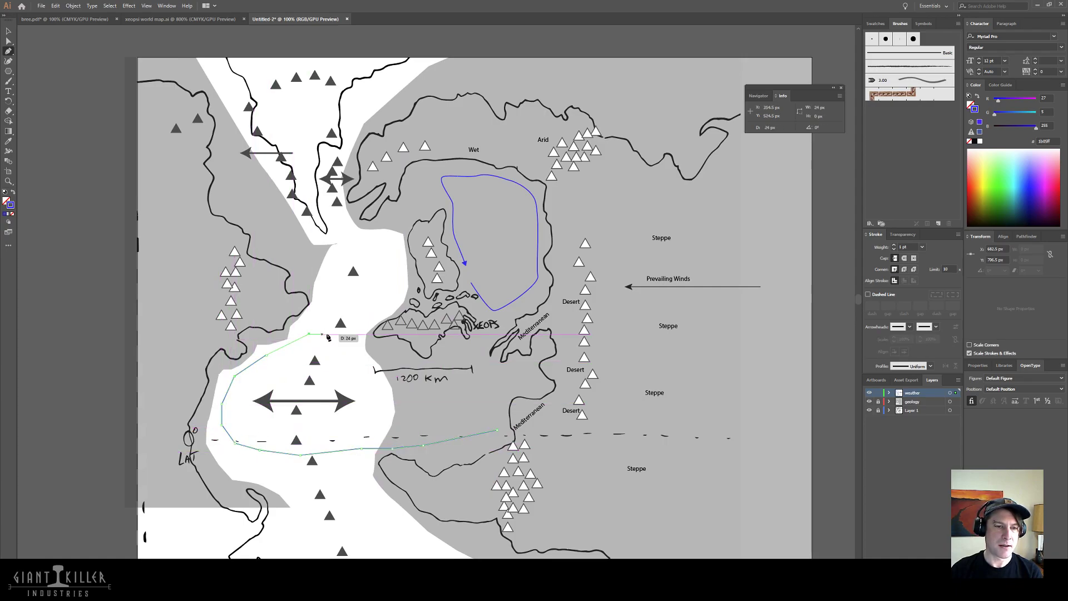
click(334, 333)
click(373, 336)
click(399, 349)
click(417, 361)
click(444, 362)
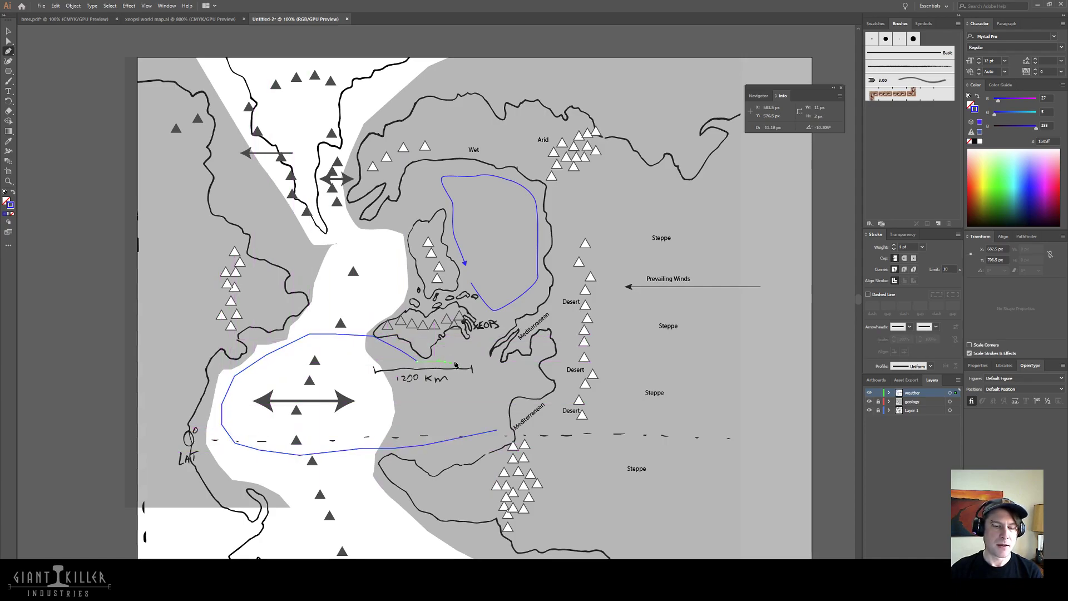
- Extend the blue path east into the coastal bay and curve it back south-west, ending just above its starting point
click(472, 357)
click(502, 362)
click(524, 372)
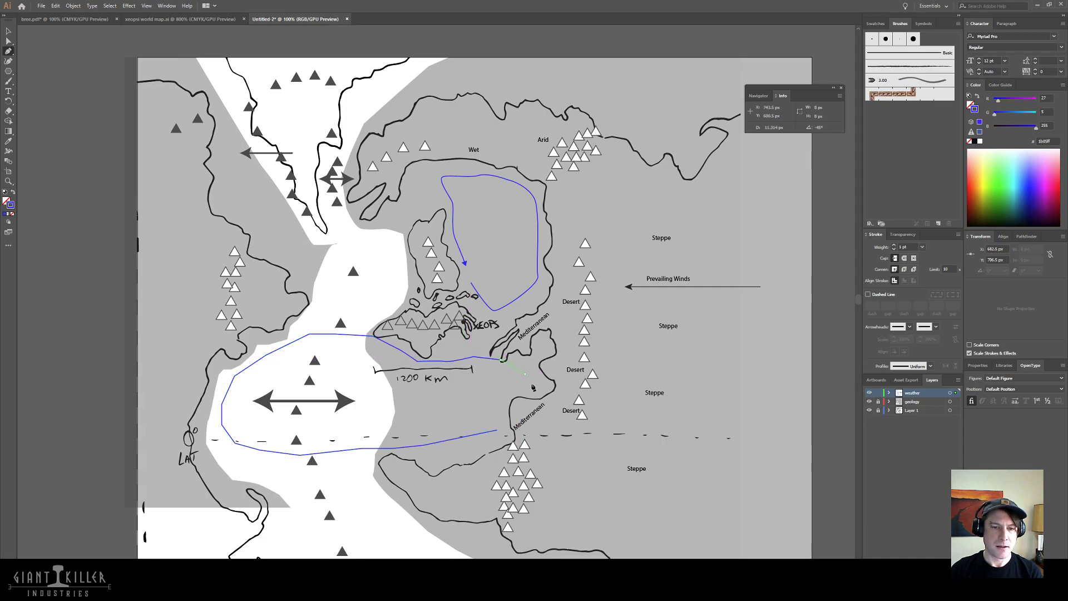
click(534, 384)
click(518, 396)
click(504, 405)
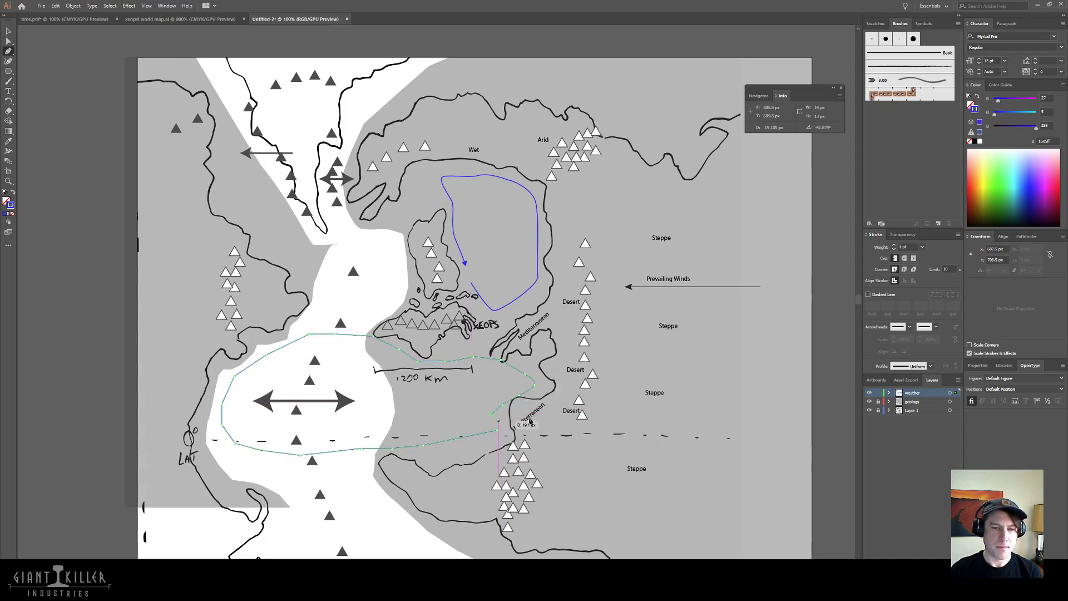
click(491, 414)
- Add the Arrow 1 arrowhead to the end of the southern loop and deselect it
click(937, 327)
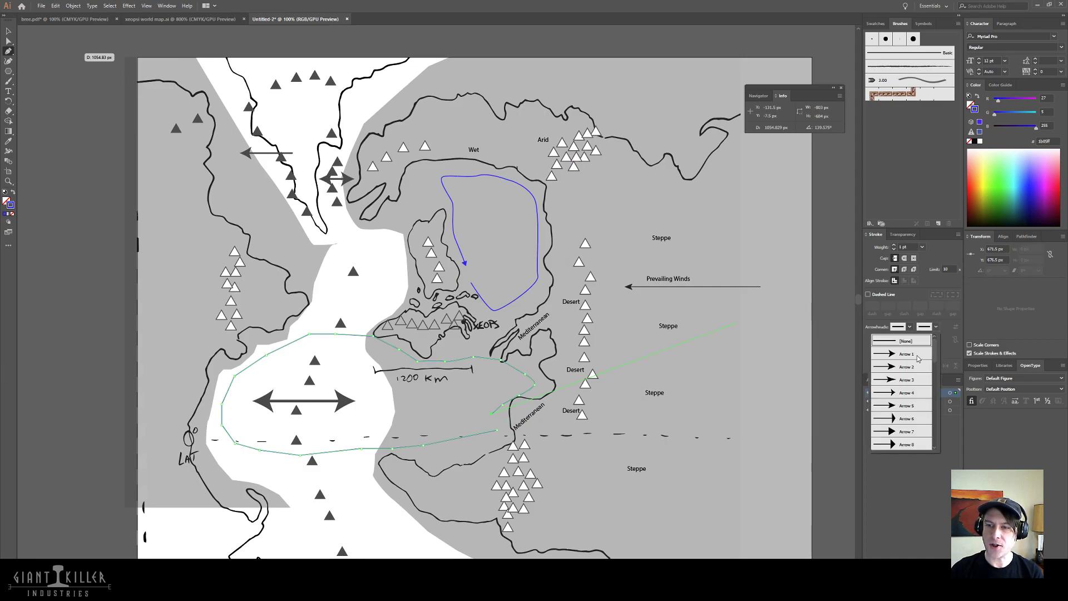
click(895, 357)
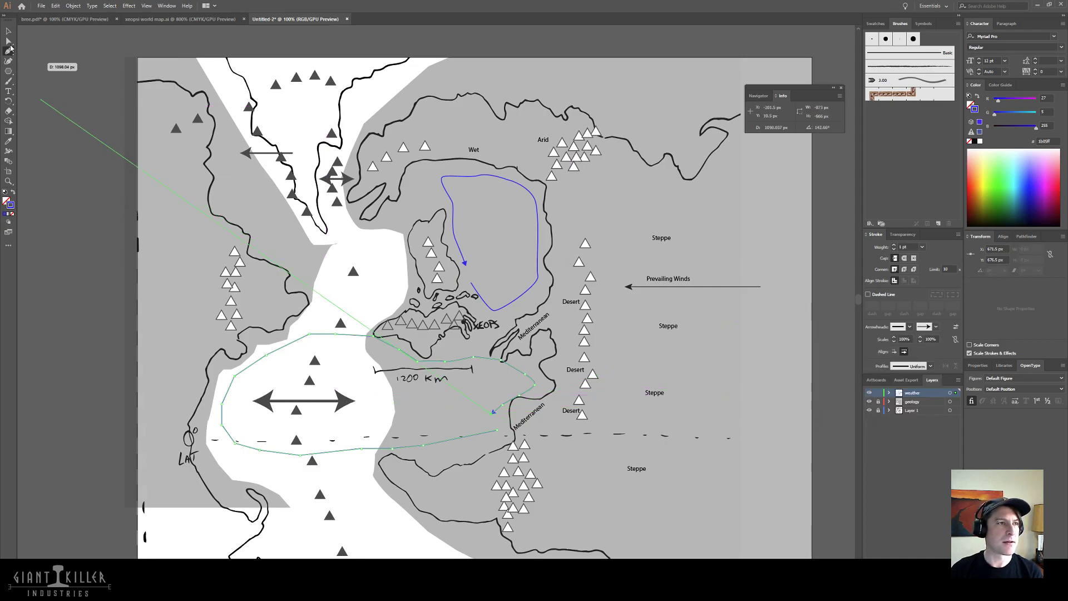
click(7, 31)
click(358, 308)
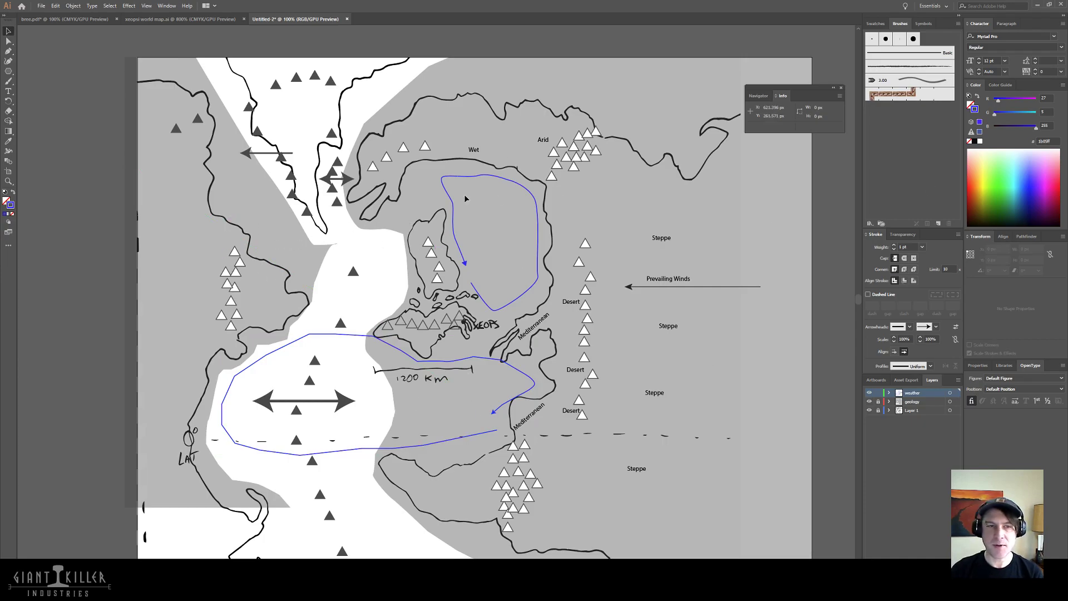
- Draw a counterclockwise blue loop in the strait between the western land and the small northern island
key(p)
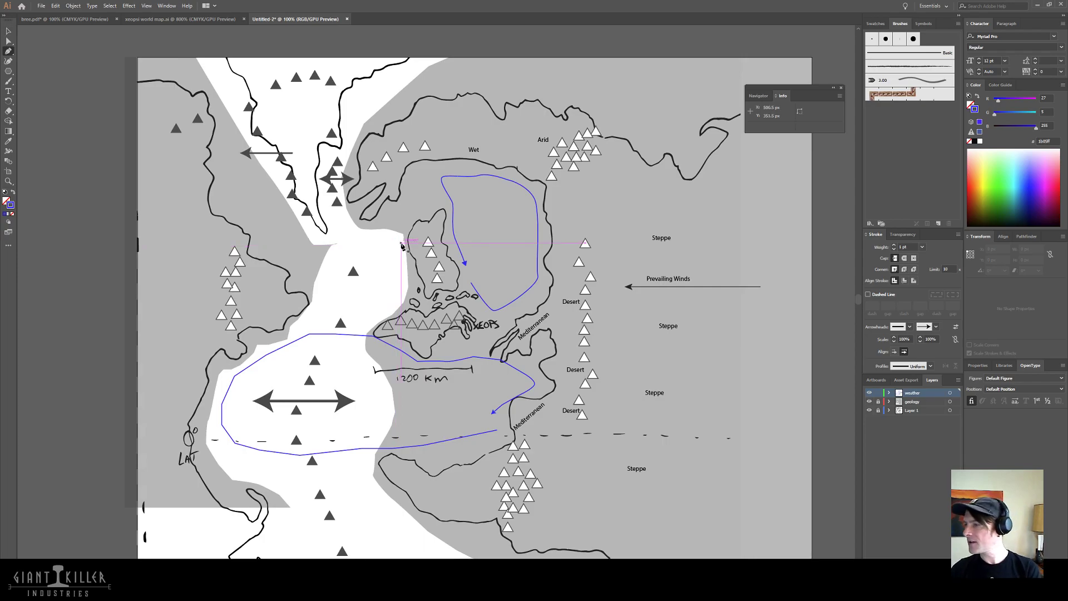
drag(403, 245, 376, 241)
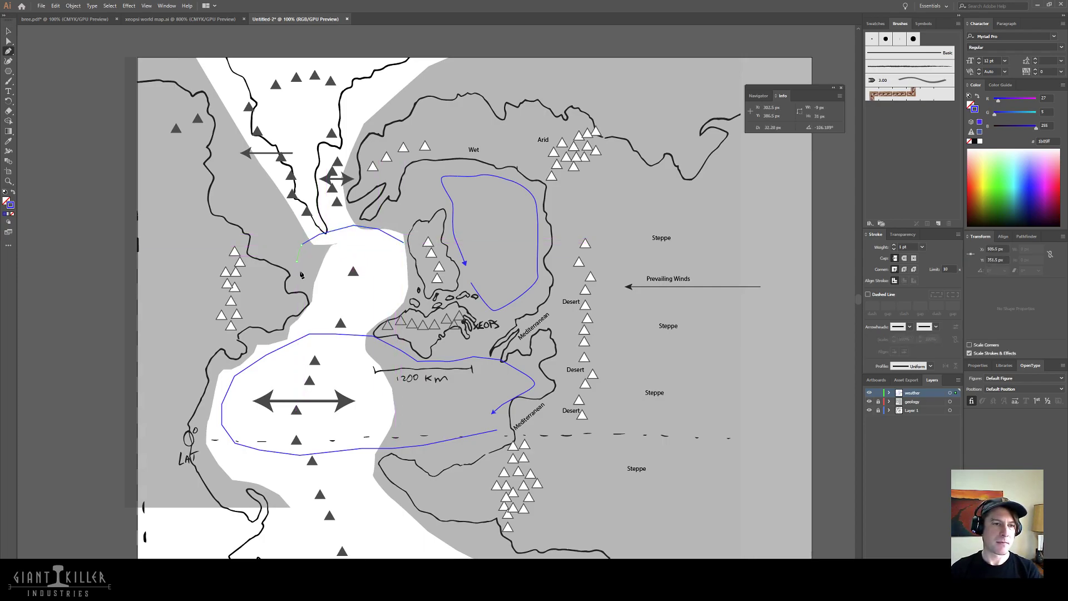
drag(296, 261, 315, 289)
click(339, 304)
click(367, 307)
click(399, 293)
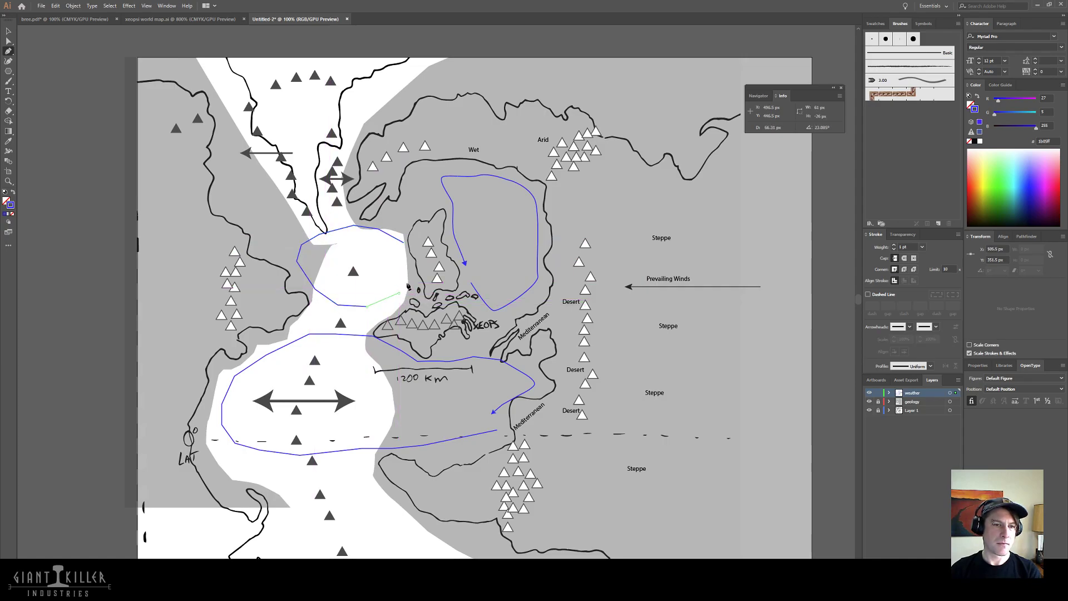
click(405, 266)
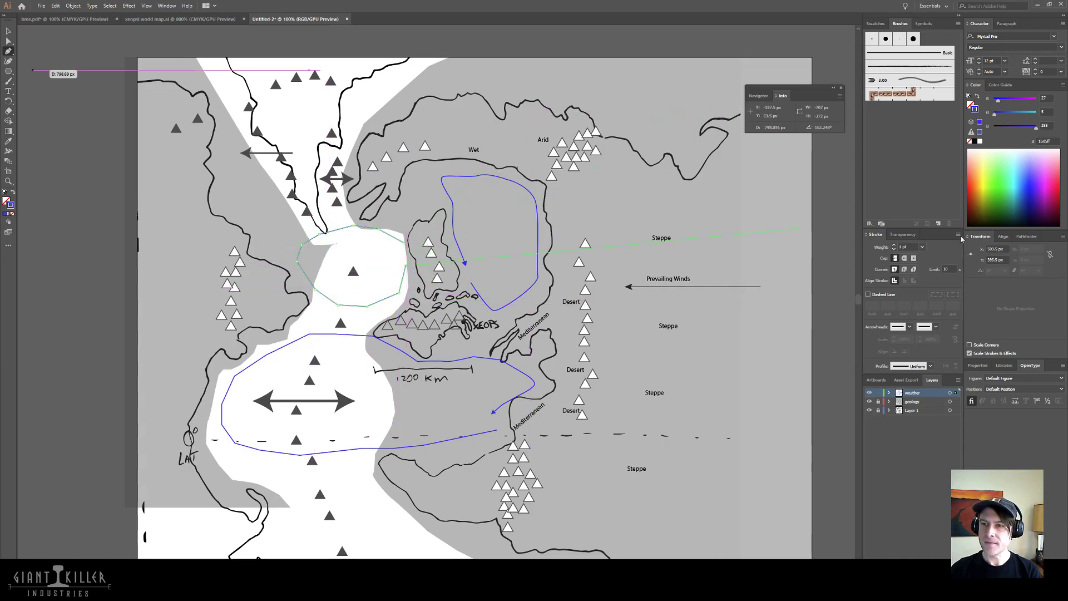
- Add an arrowhead to the end of the loop in the strait
click(936, 326)
click(923, 346)
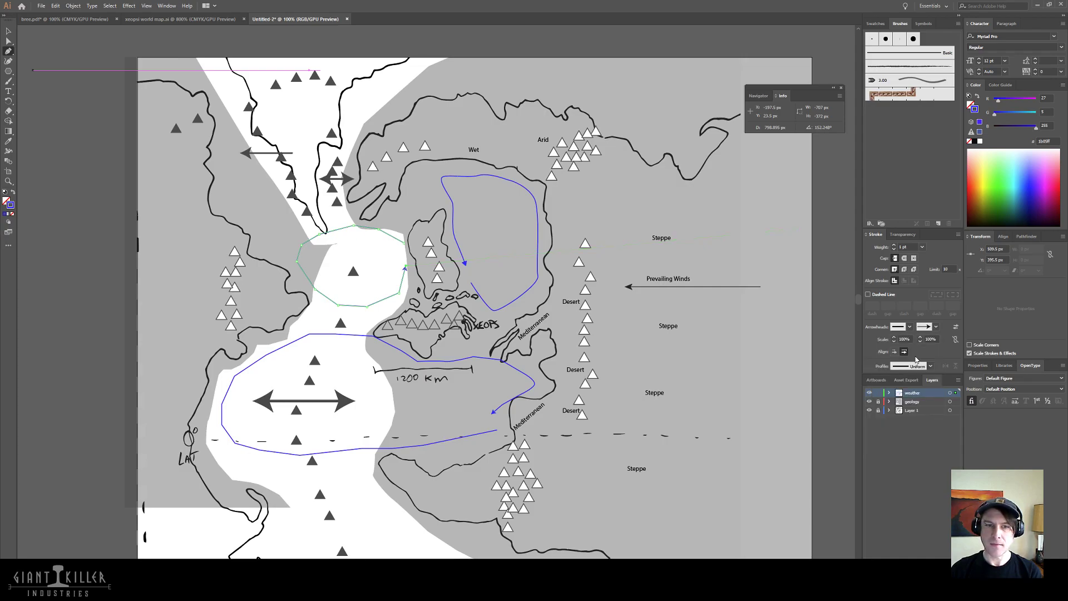
click(9, 31)
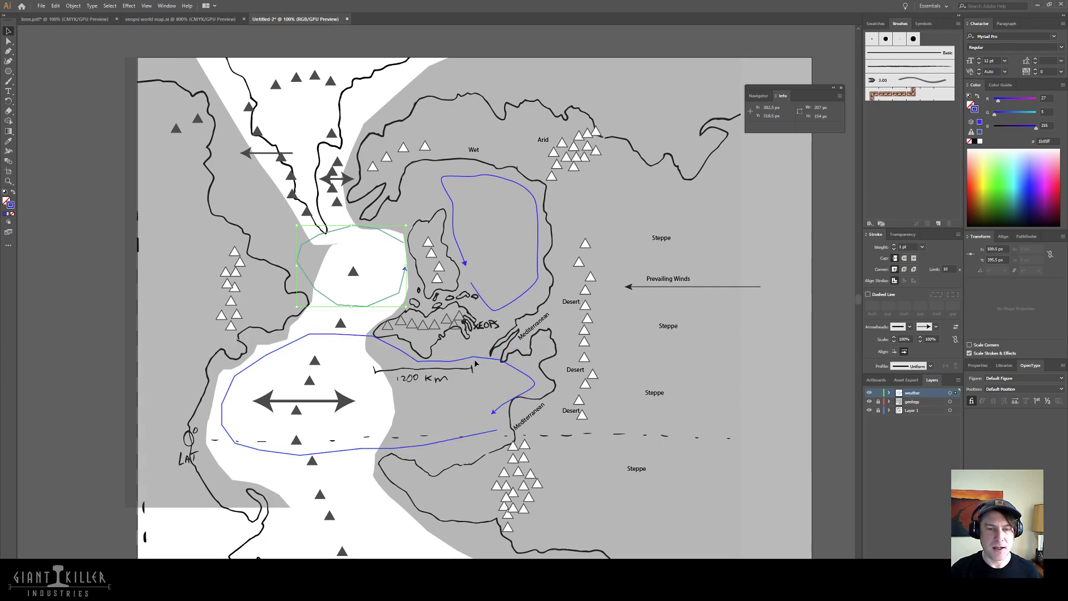
- Add an anchor point to the southern loop below the central island and reshape the line to peak near the island's south-eastern coast
key(plus)
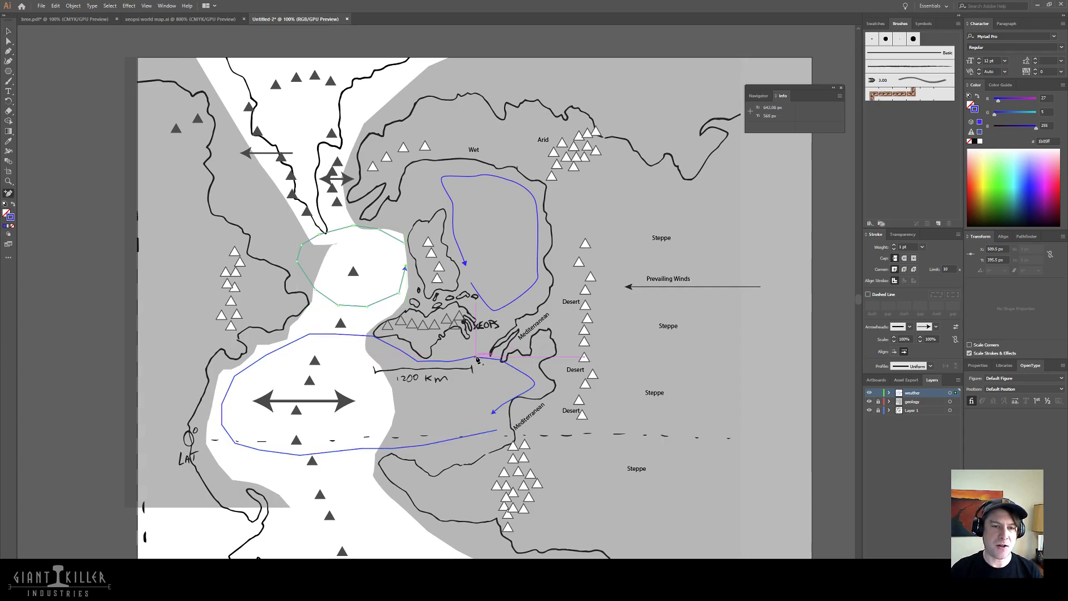
click(476, 358)
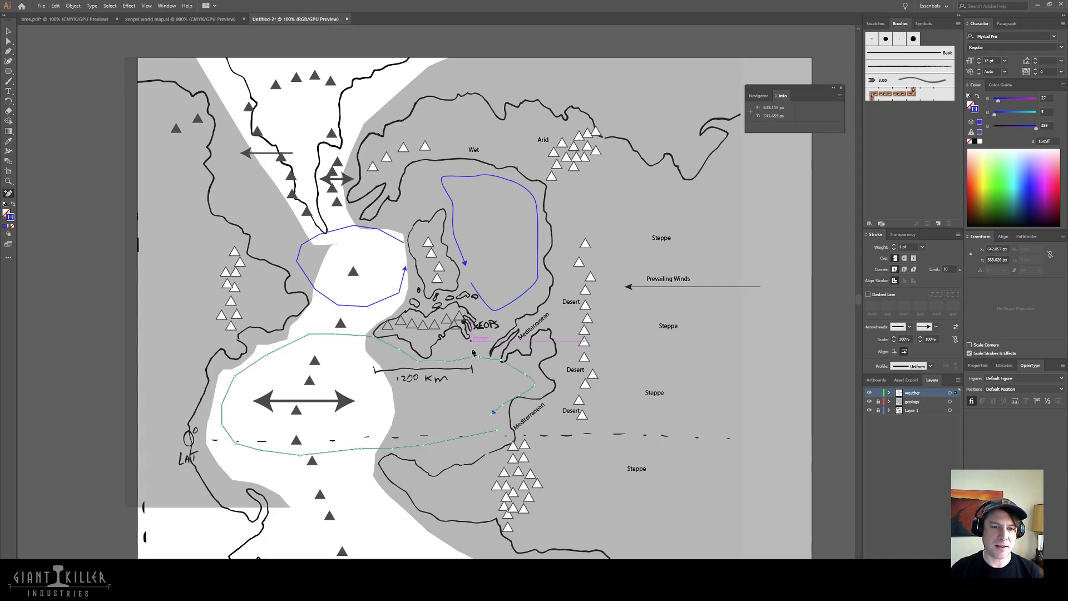
key(a)
mouse_move(474, 358)
mouse_down()
mouse_move(479, 338)
mouse_move(450, 364)
mouse_move(452, 347)
mouse_move(449, 359)
mouse_move(503, 368)
mouse_move(494, 365)
mouse_up()
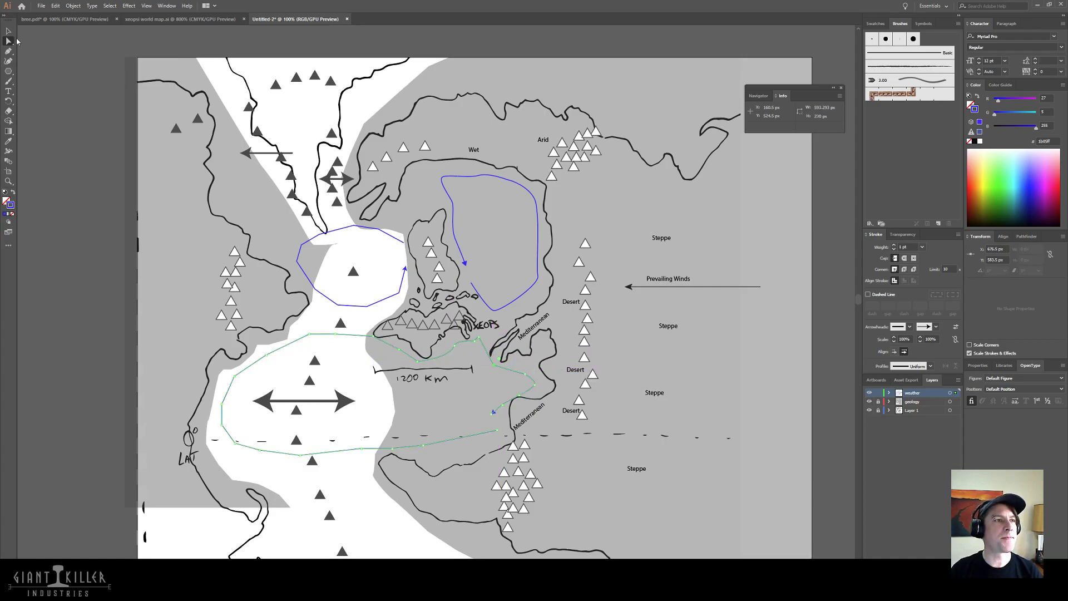
click(8, 30)
click(278, 264)
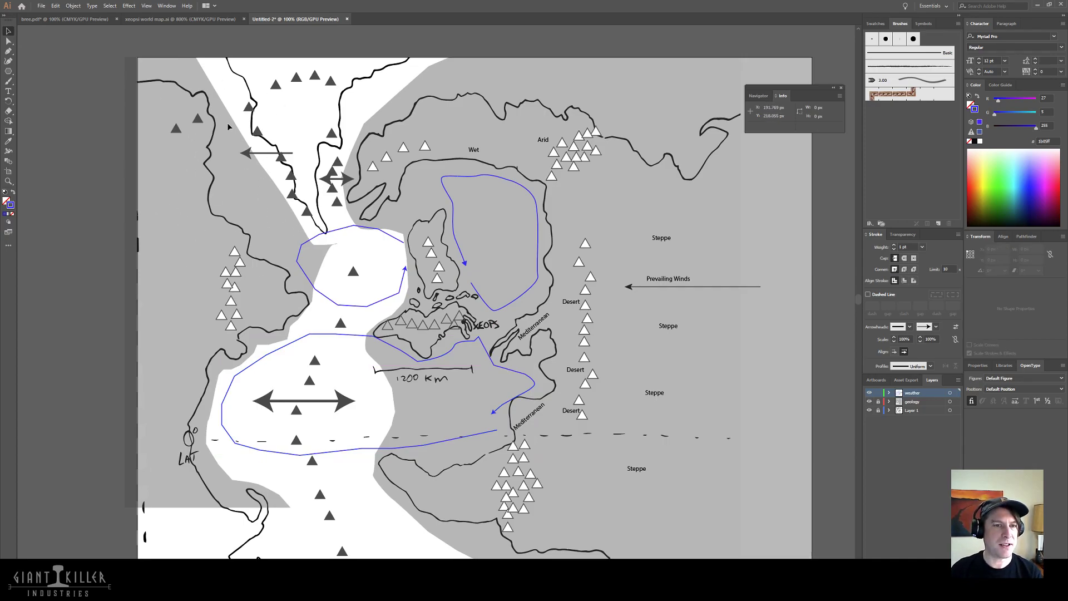
- Draw a counterclockwise blue current loop off the western land's north-eastern coast, running from the northern peninsula's western shore and back to it
key(p)
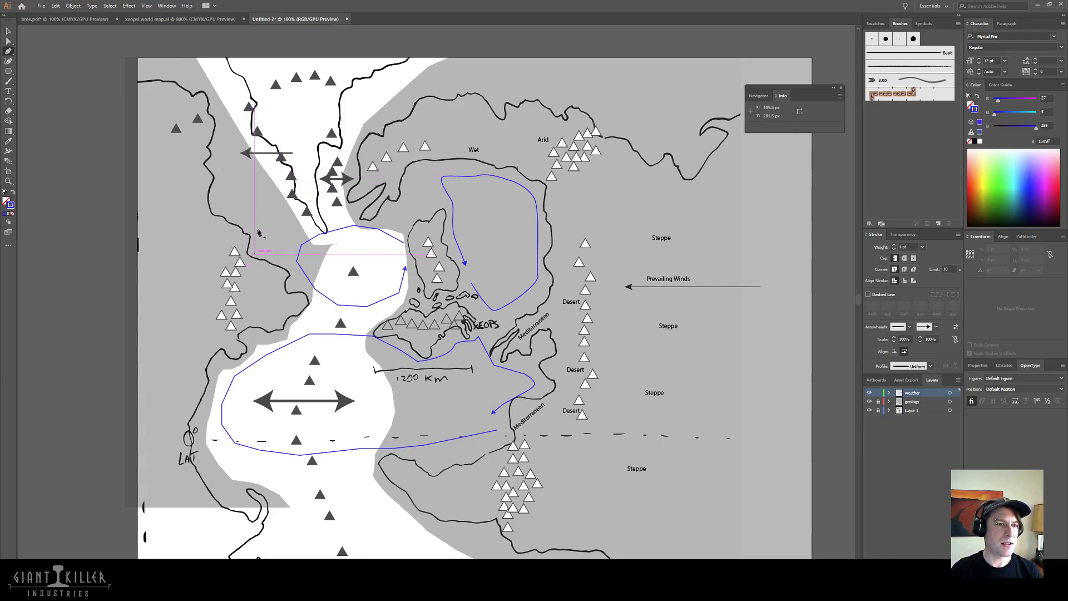
click(281, 169)
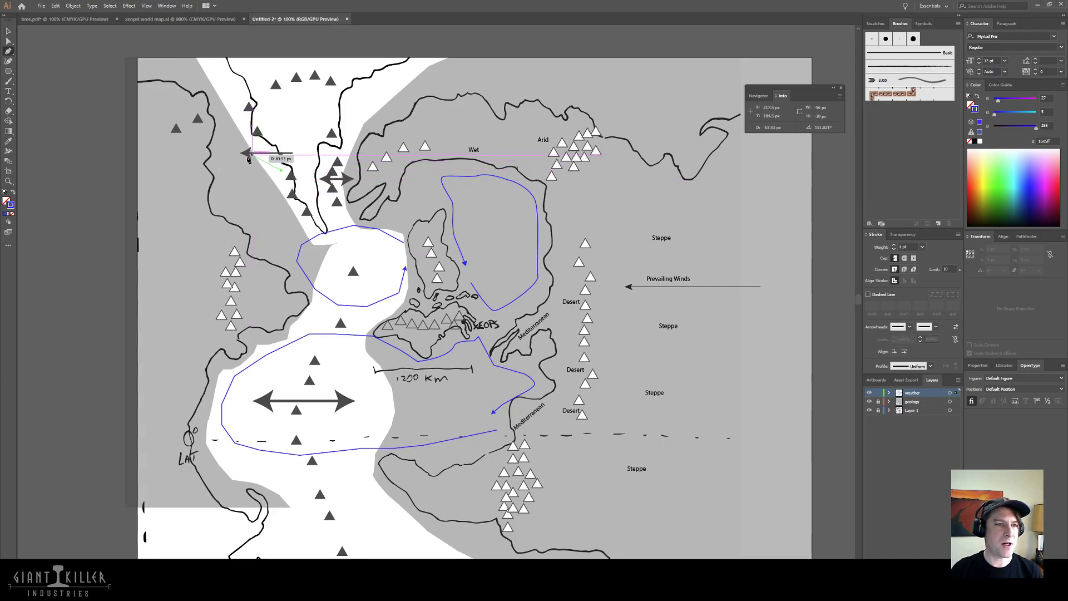
drag(227, 165, 215, 191)
click(216, 180)
click(211, 198)
click(219, 211)
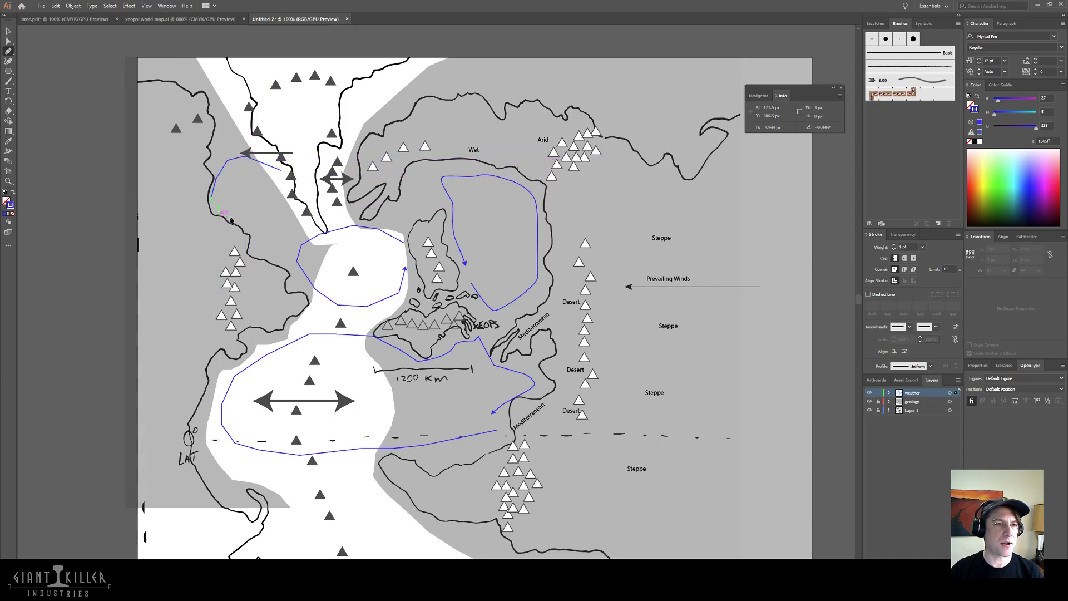
click(246, 225)
click(269, 225)
click(296, 208)
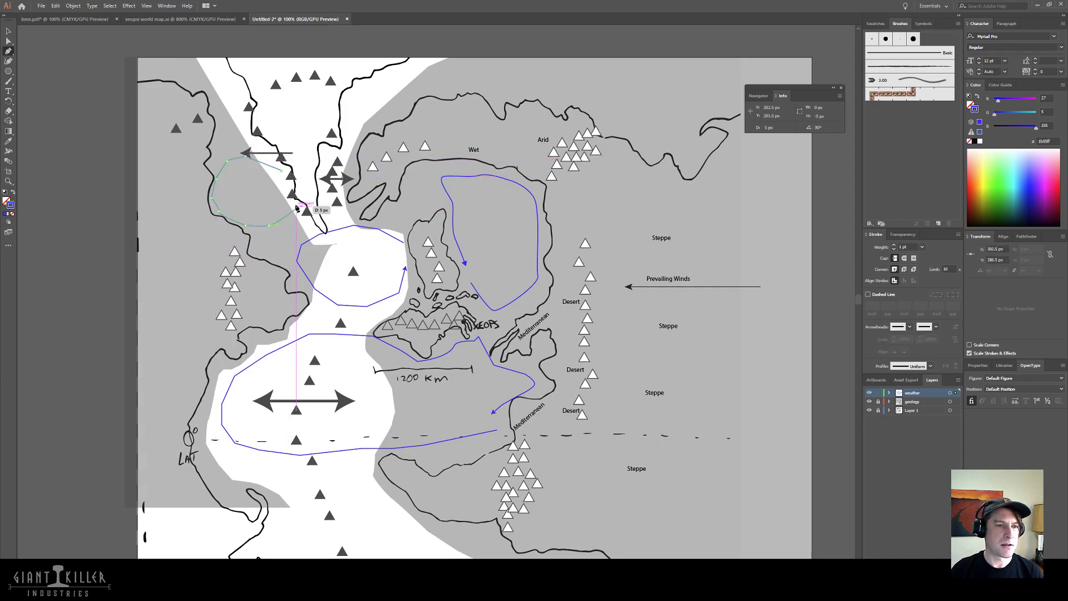
click(292, 188)
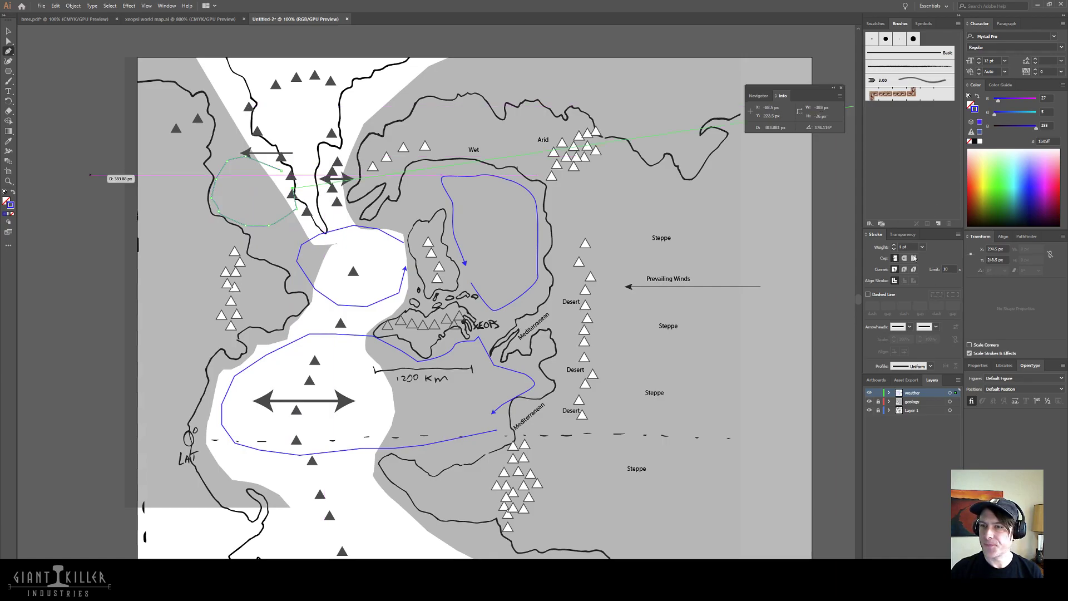
- Add an arrowhead to the end of the north-western loop and deselect it
click(937, 326)
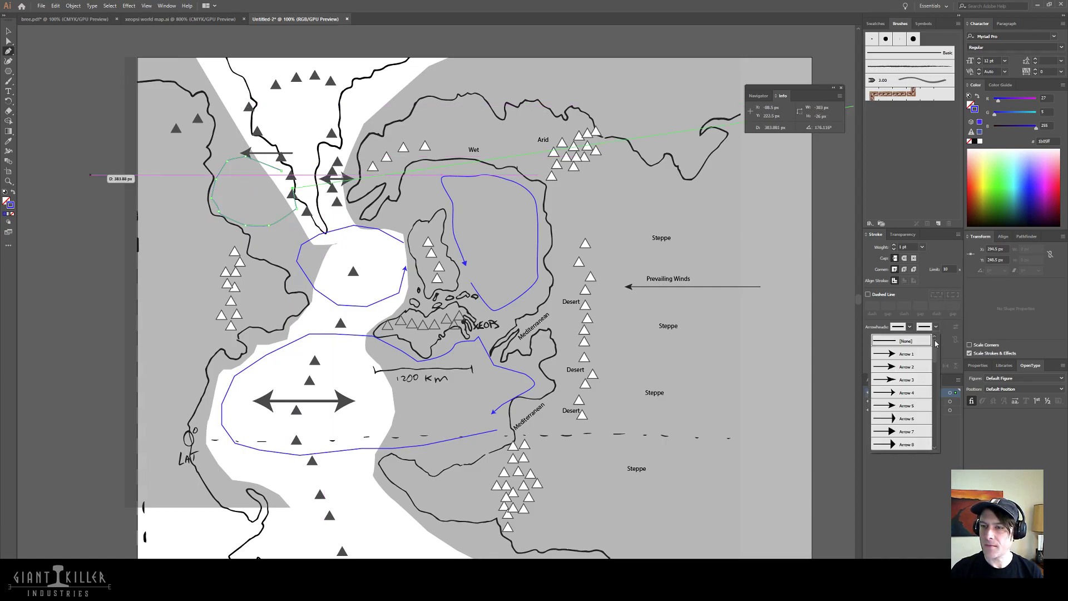
click(915, 360)
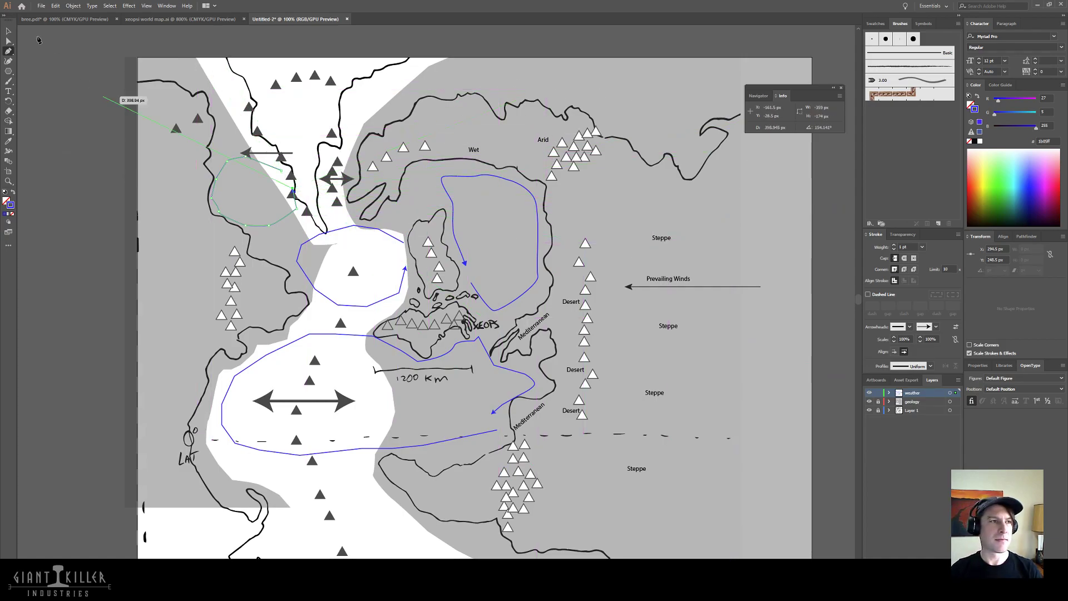
click(7, 32)
click(619, 334)
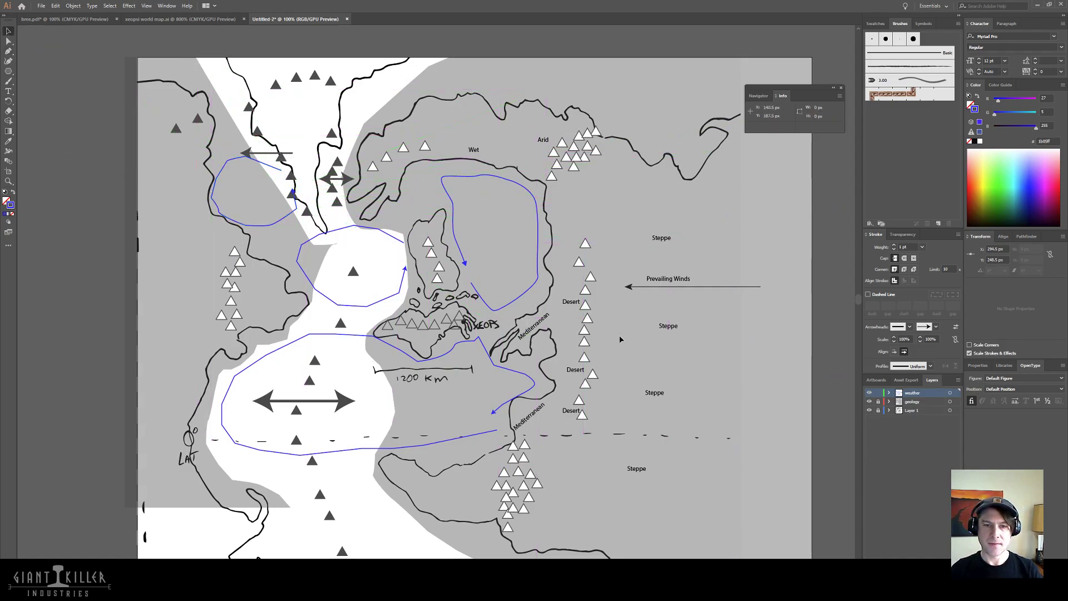
- Copy a Steppe label to the eastern coast just north of the desert mountain chain, change it to Plains and nudge it toward the shore
scroll(520, 499, down, 1)
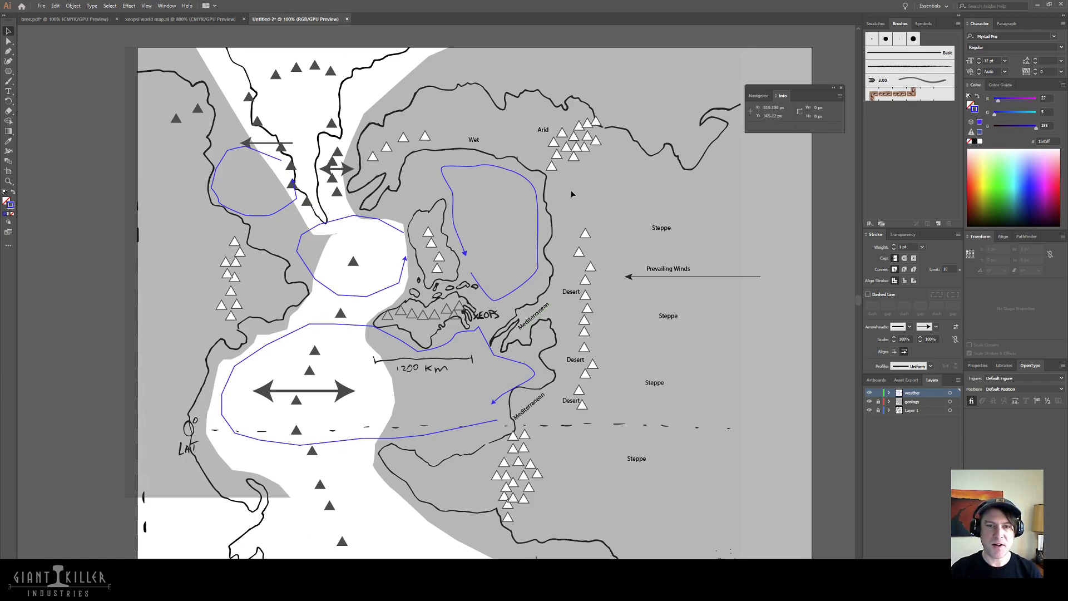
drag(660, 232, 598, 197)
drag(603, 195, 569, 204)
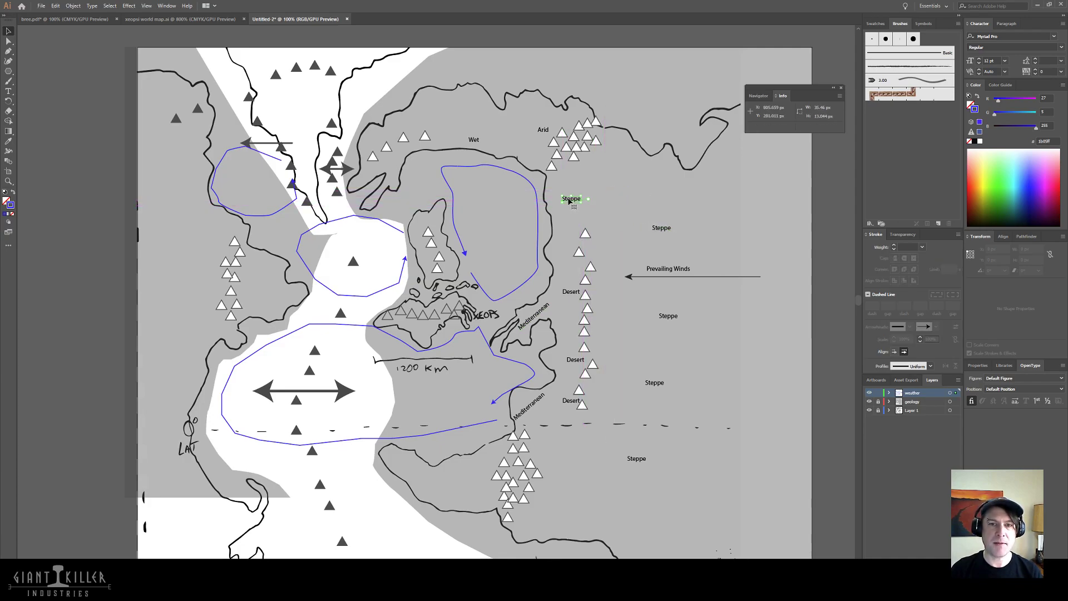
key(t)
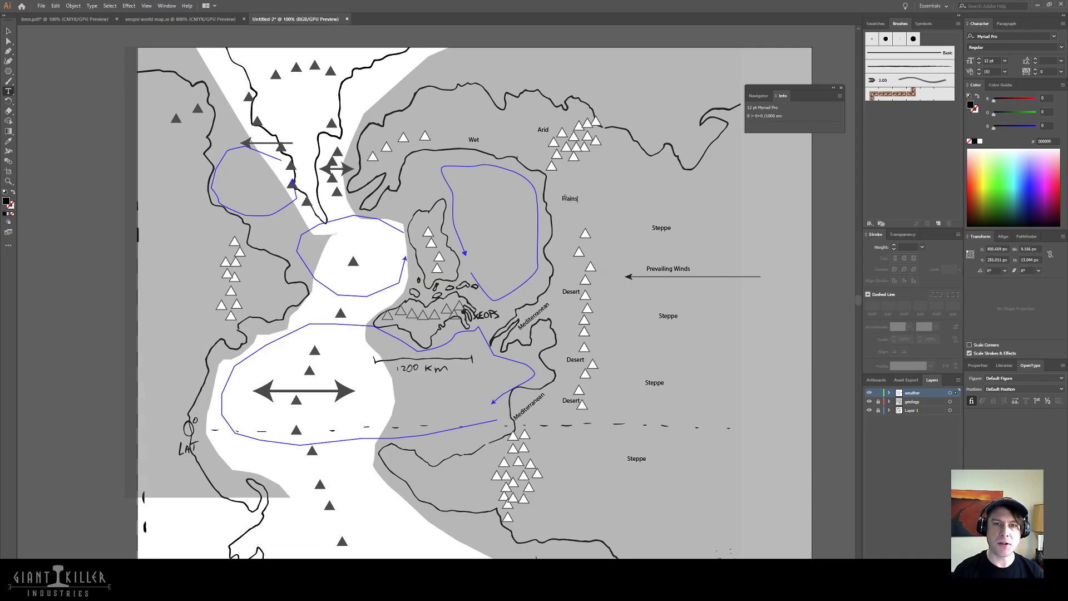
key(Escape)
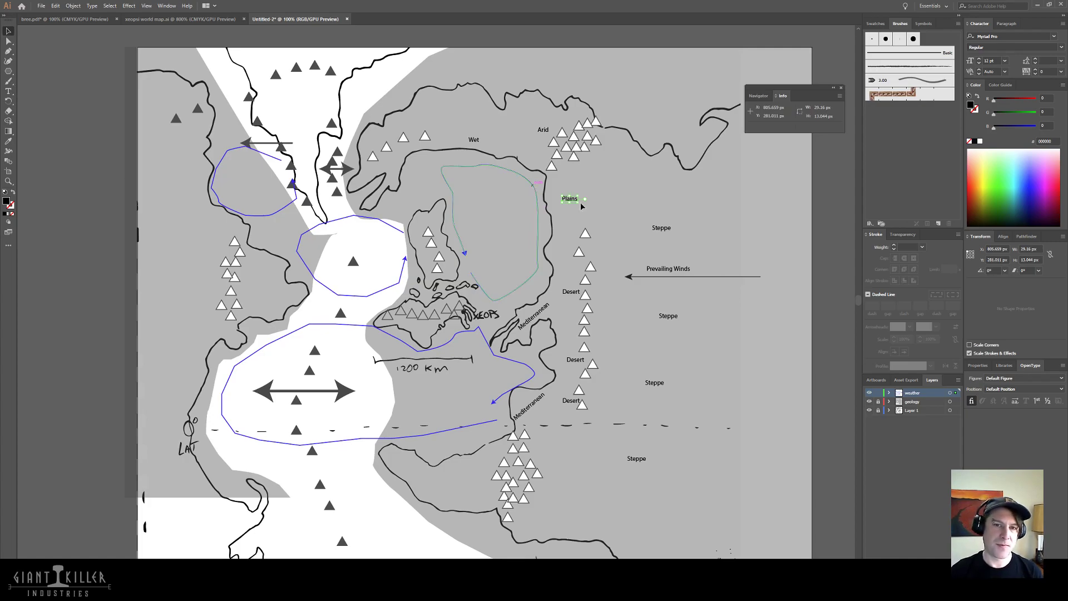
key(shift+Left)
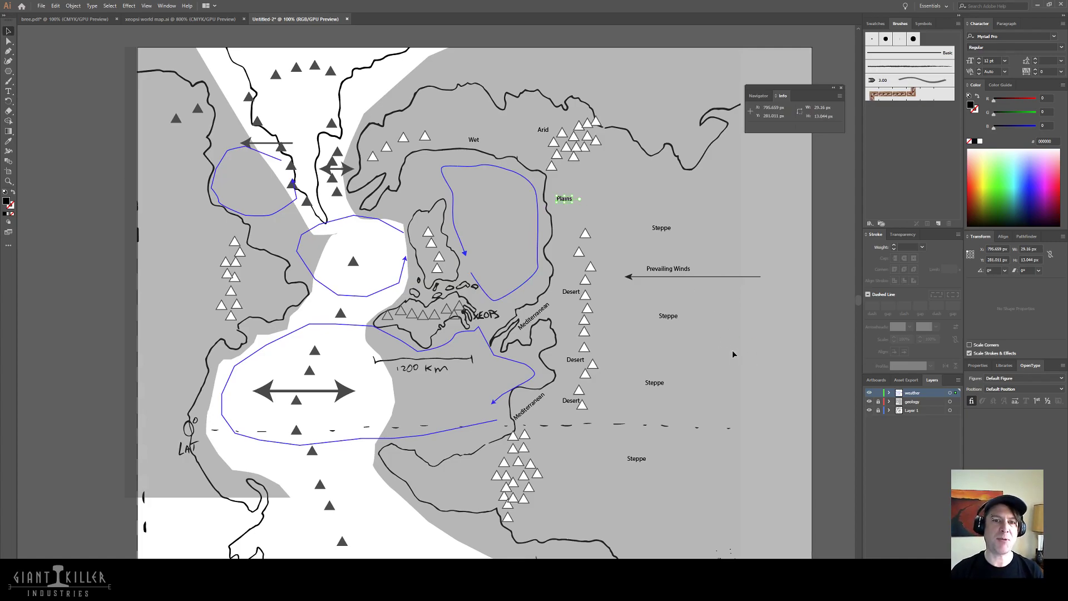
click(535, 205)
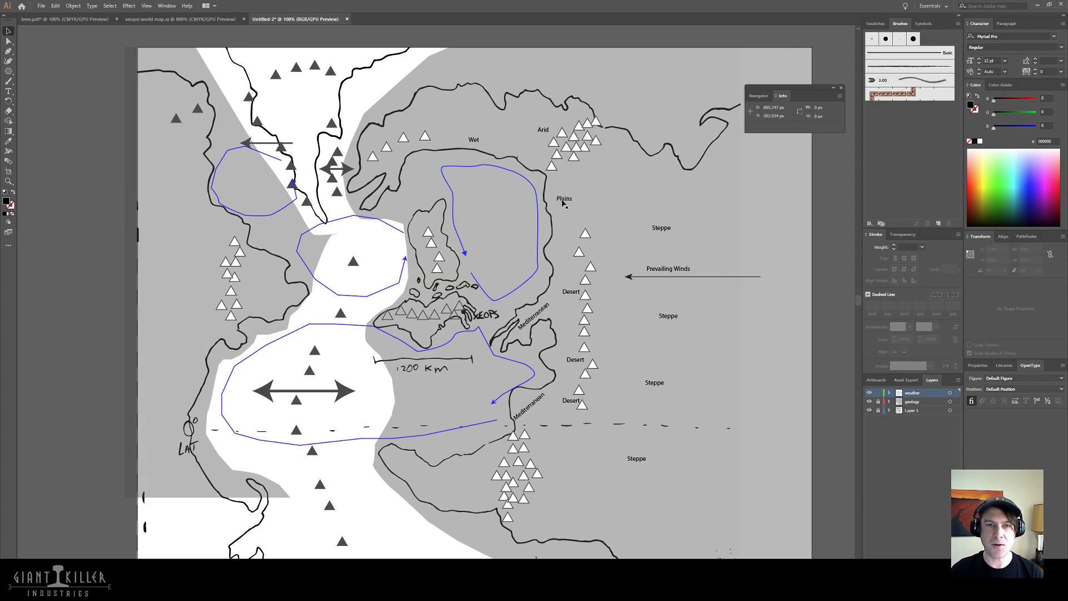
- Copy the Plains label along the northern land, onto the two central islands and onto the southern peninsula
drag(567, 203, 398, 167)
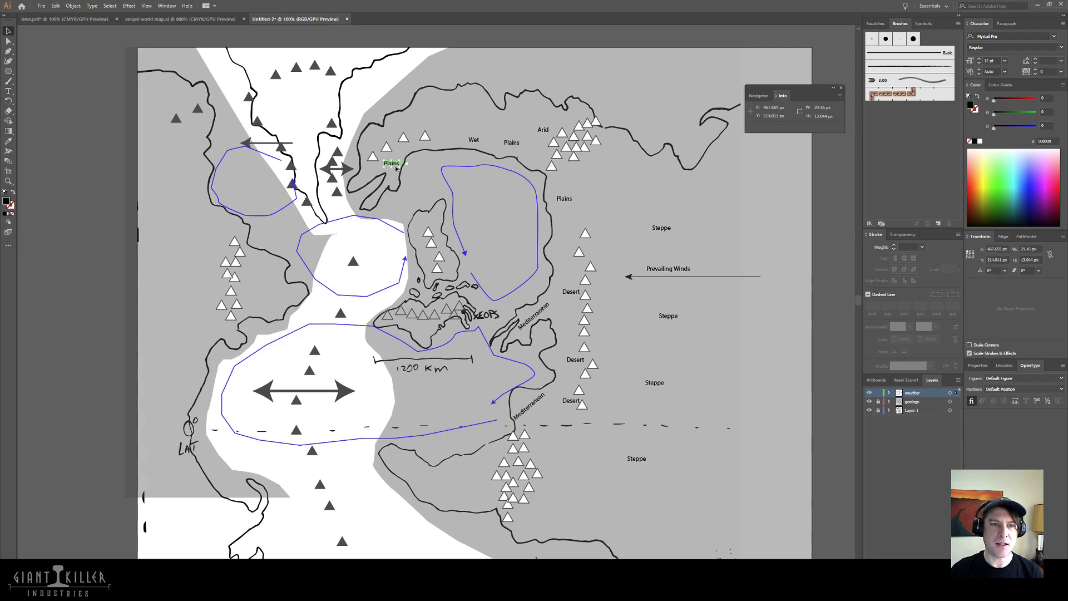
drag(395, 166, 392, 239)
key(ctrl+z)
drag(395, 165, 468, 481)
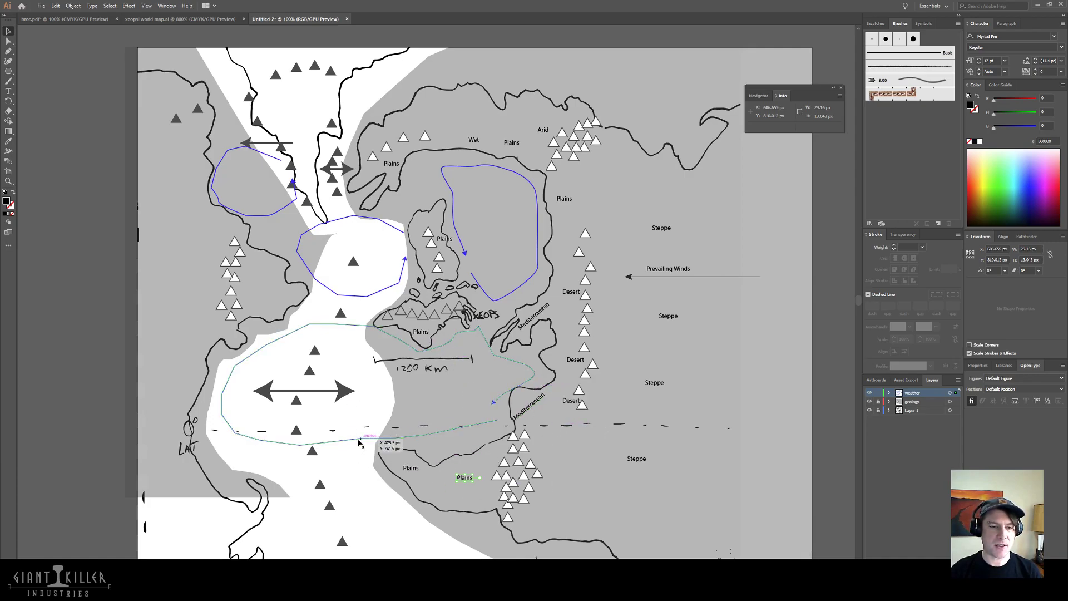
- Place a Plains label copy at the southern peninsula's north-western tip and change its text to Jungle
drag(416, 471, 396, 456)
double_click(395, 456)
double_click(396, 455)
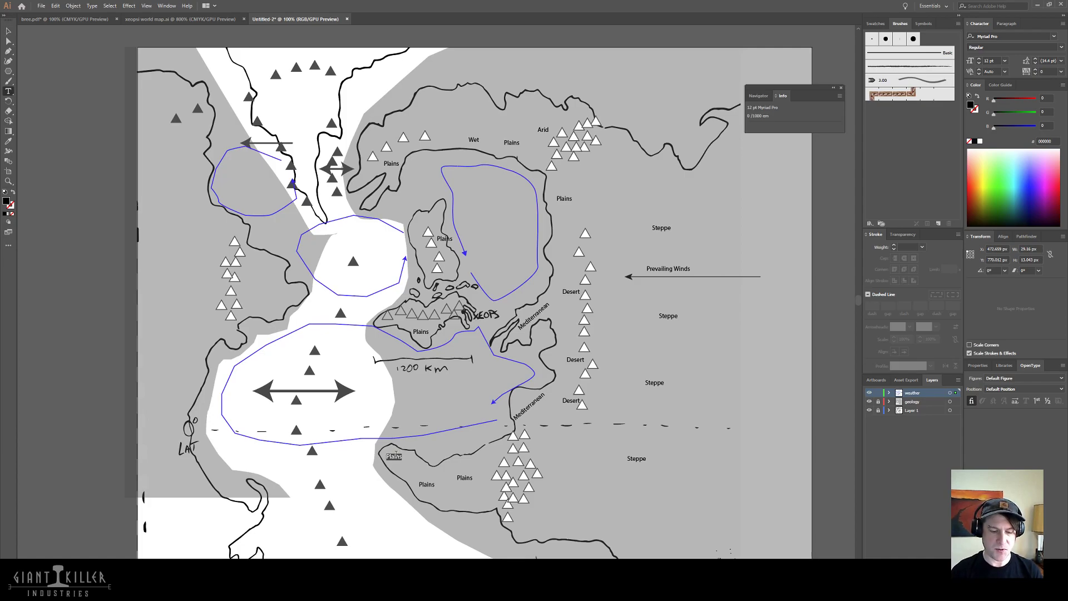
text(Junle)
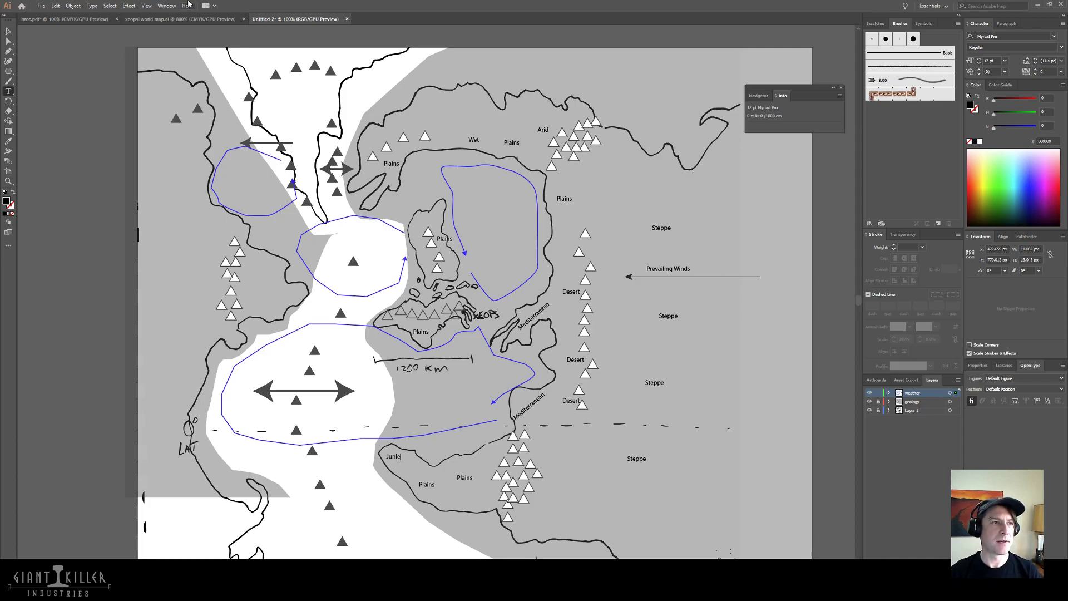
click(7, 31)
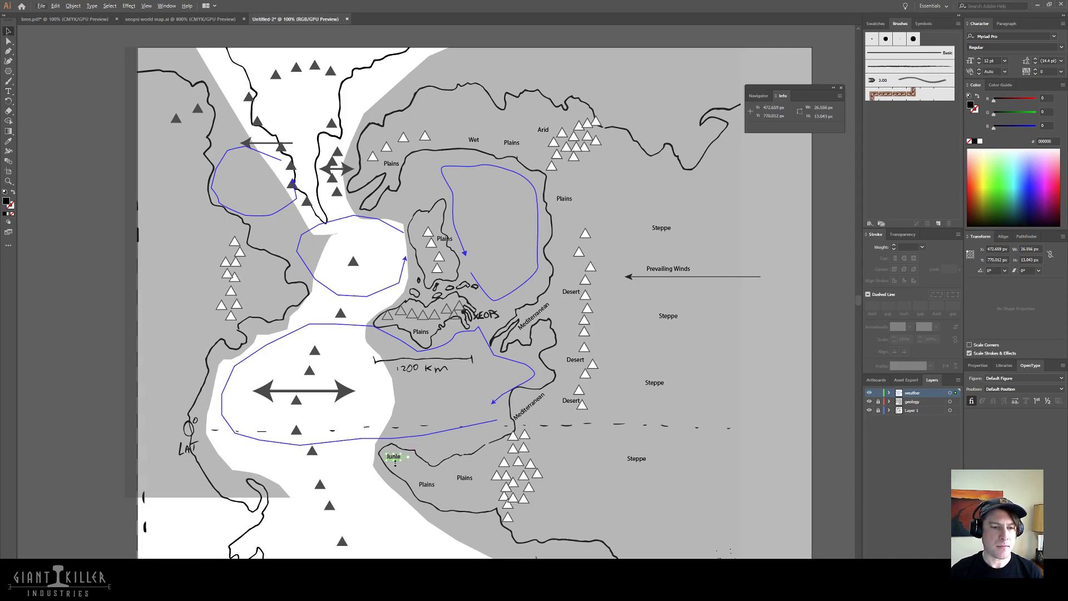
key(alt+t)
key(Escape)
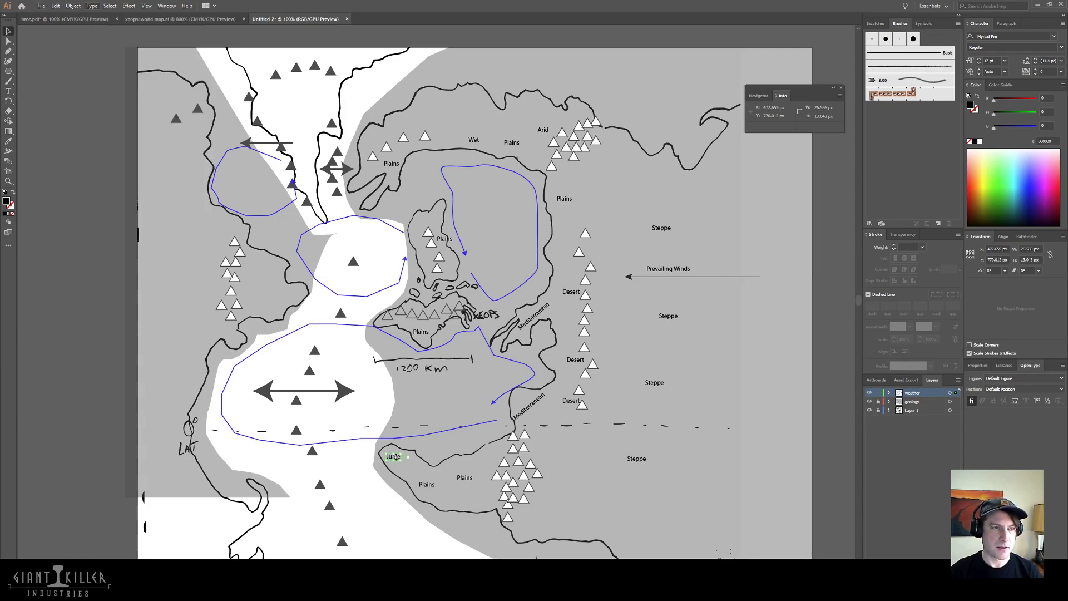
double_click(395, 457)
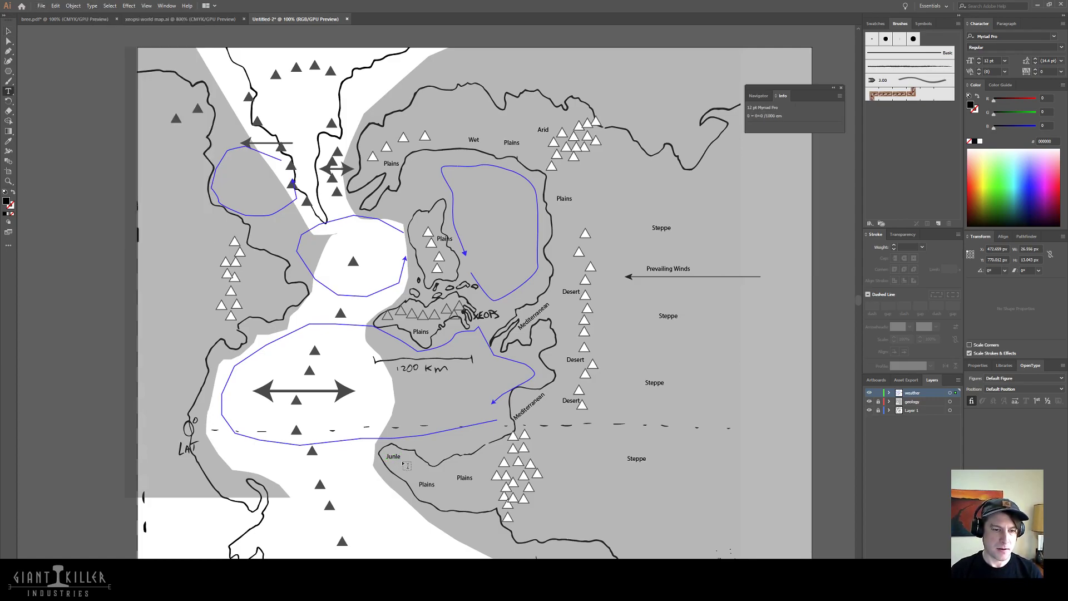
text(g)
click(9, 31)
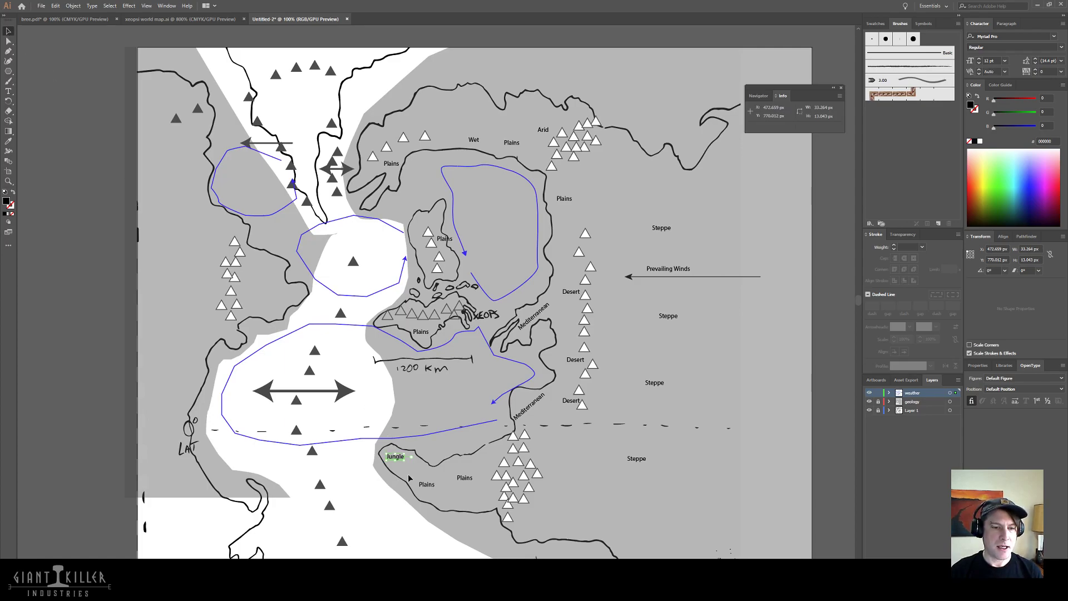
- Copy the Jungle label to the south-western land and up along its coast, undoing any accidental stretching of the text
drag(397, 459, 231, 512)
drag(230, 512, 184, 464)
drag(185, 462, 182, 410)
key(ctrl+z)
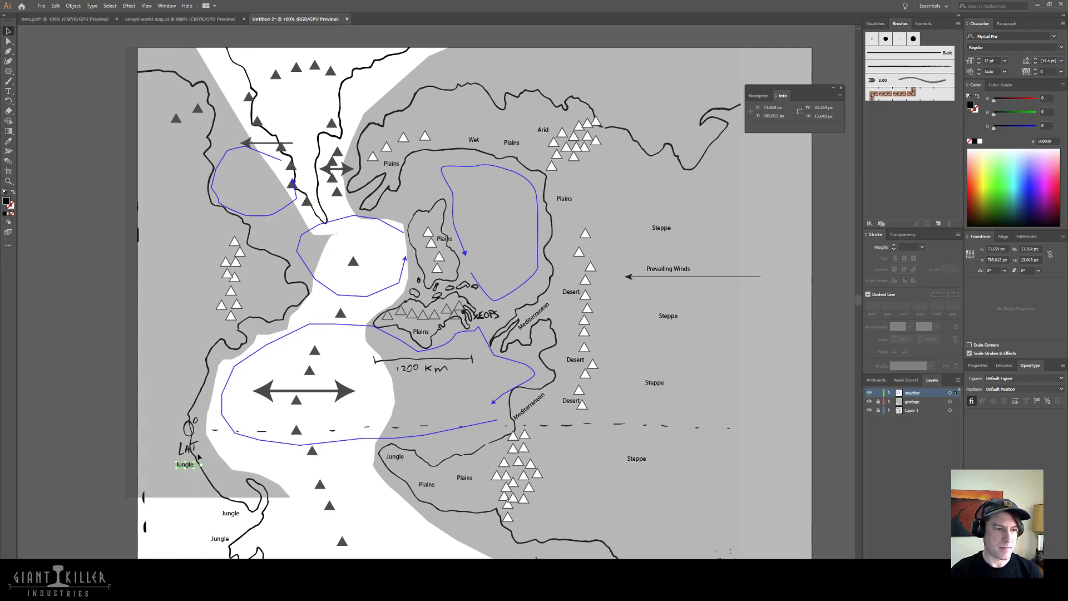
drag(186, 467, 188, 424)
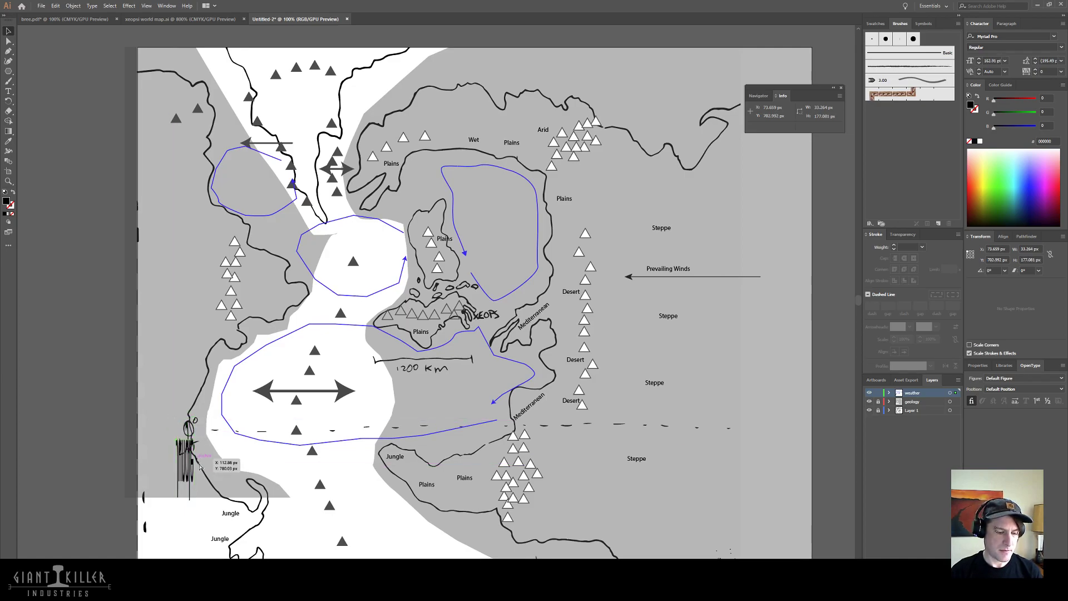
key(ctrl+z)
- Continue the Jungle labels up the western coast and change the northernmost copy, east of the western mountains, to Forest
drag(189, 467, 266, 261)
double_click(267, 260)
double_click(266, 261)
text(Forest)
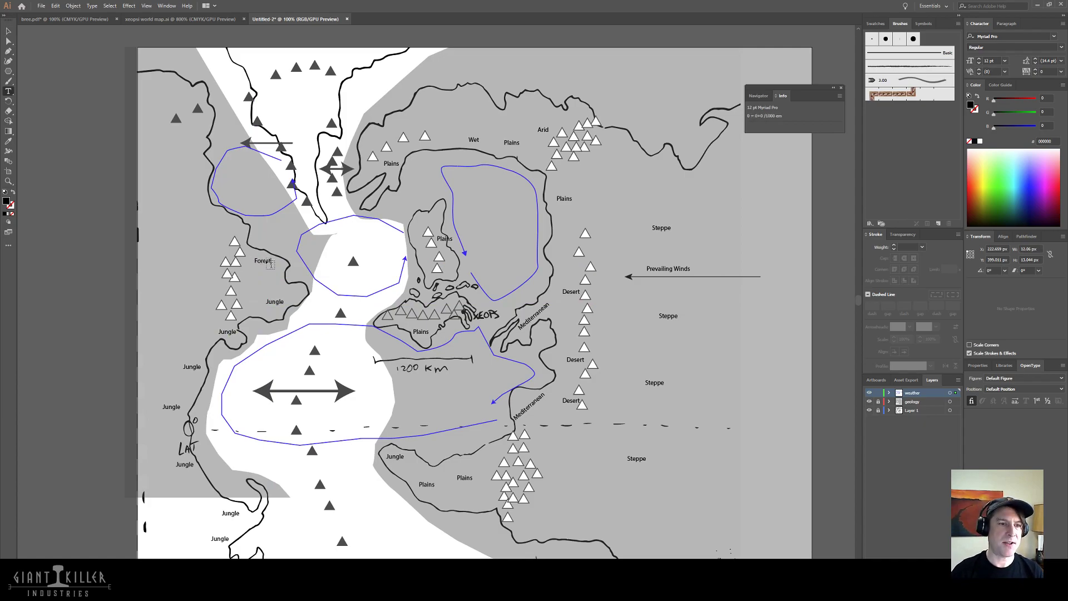
click(10, 31)
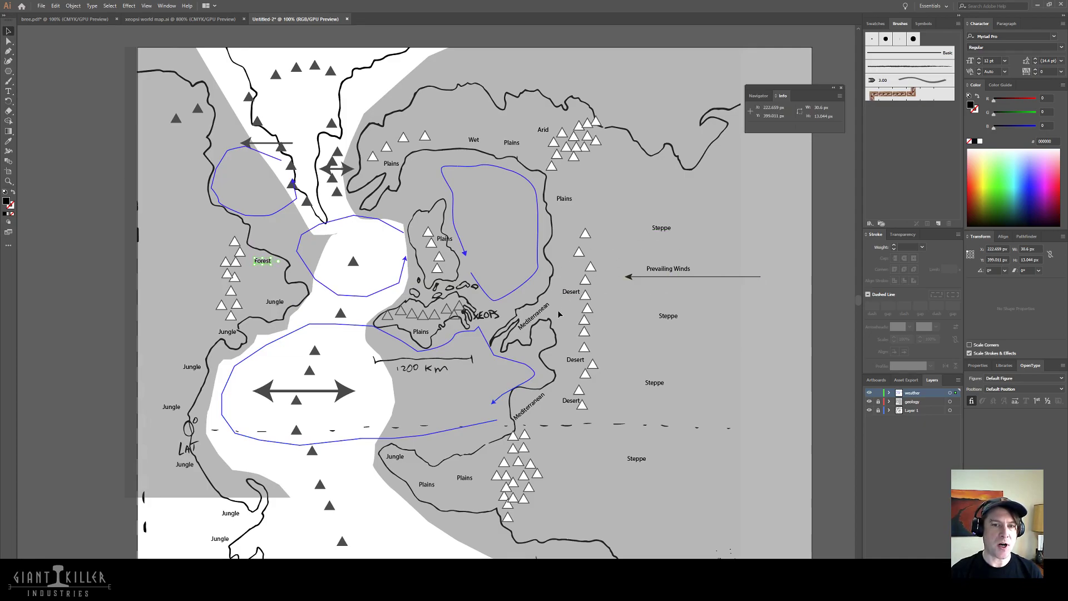
- Copy a Desert label onto the western mountain chain and a Steppe label to the map's western edge, changing the latter to Swamp
drag(588, 294, 221, 281)
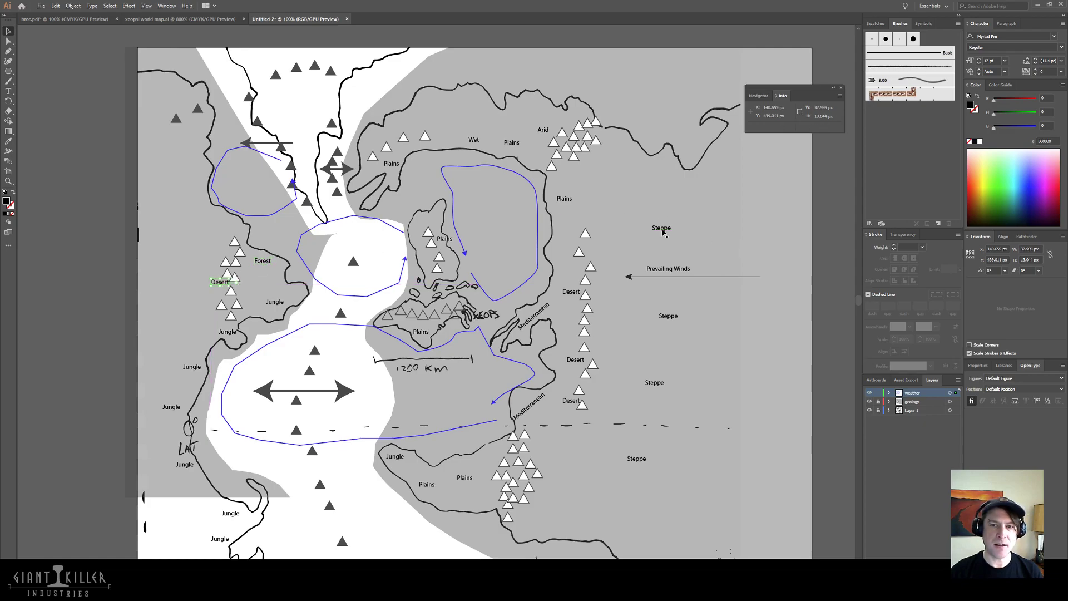
drag(663, 233, 158, 278)
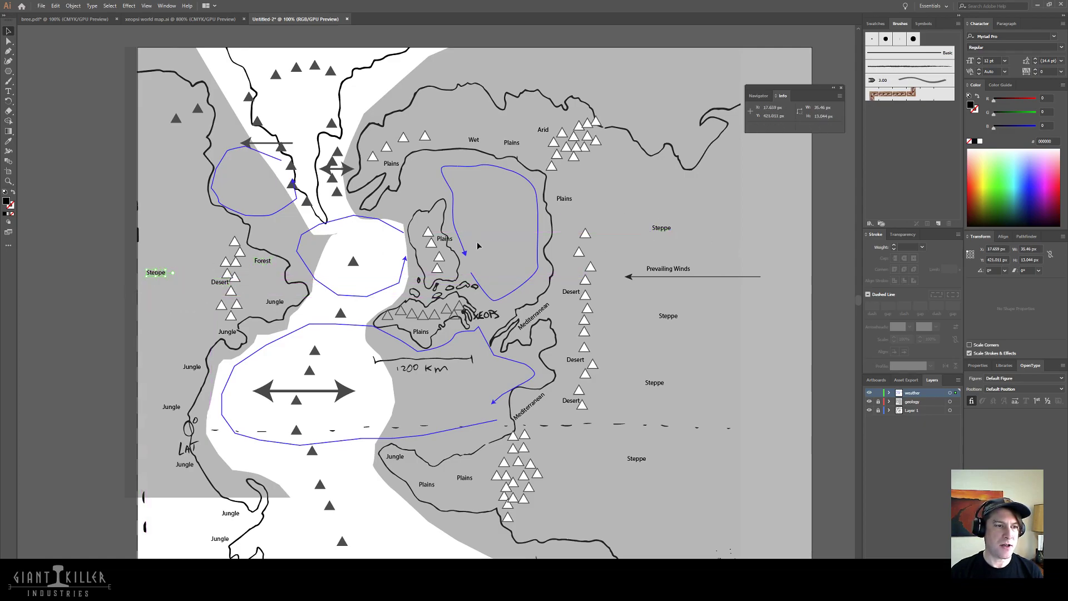
double_click(161, 273)
key(ctrl+a)
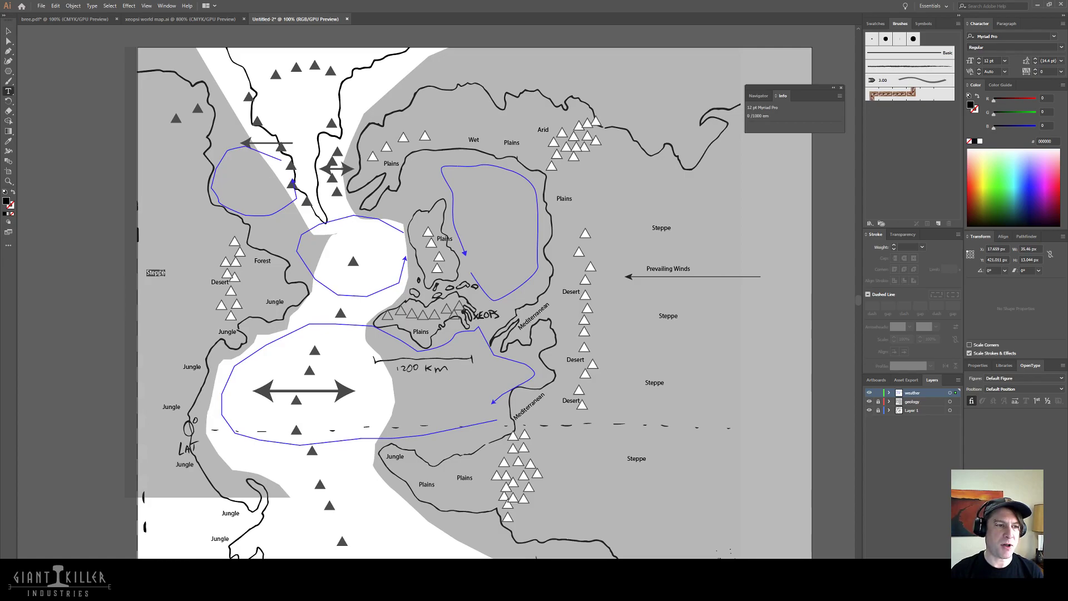
text(Swamp)
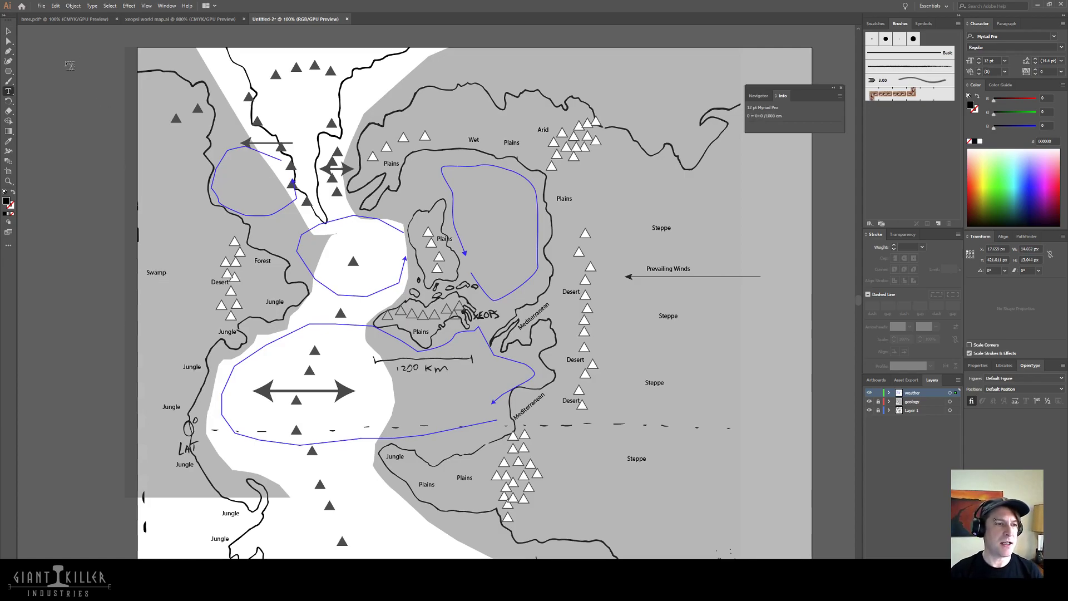
click(8, 31)
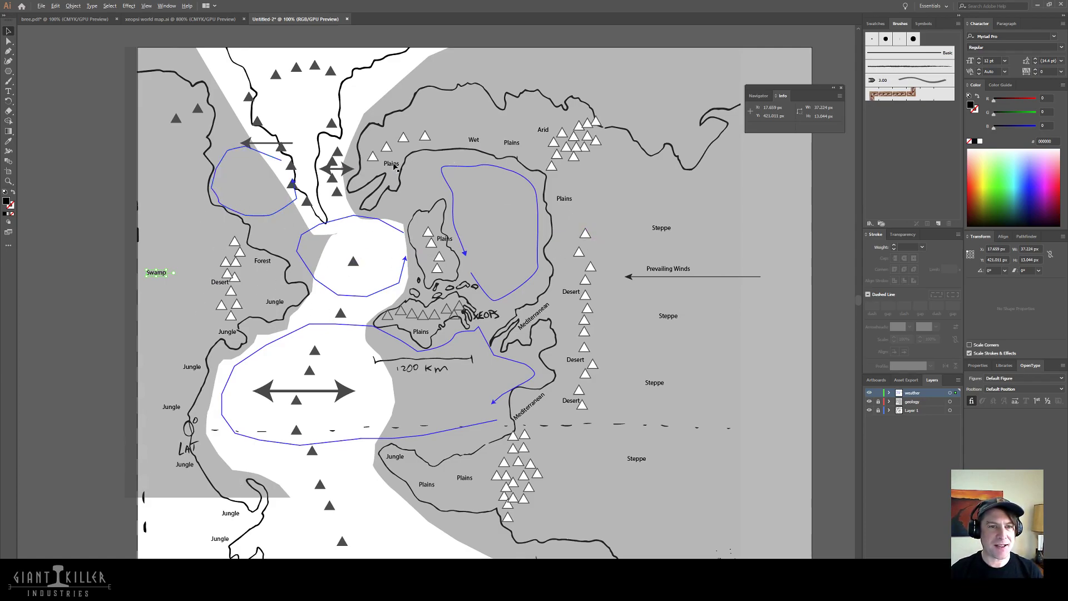
- Copy Plains labels along the western land's eastern coast and Forest labels up its northern coast and onto the northern peninsula
drag(394, 166, 193, 219)
drag(193, 219, 185, 179)
key(ctrl+z)
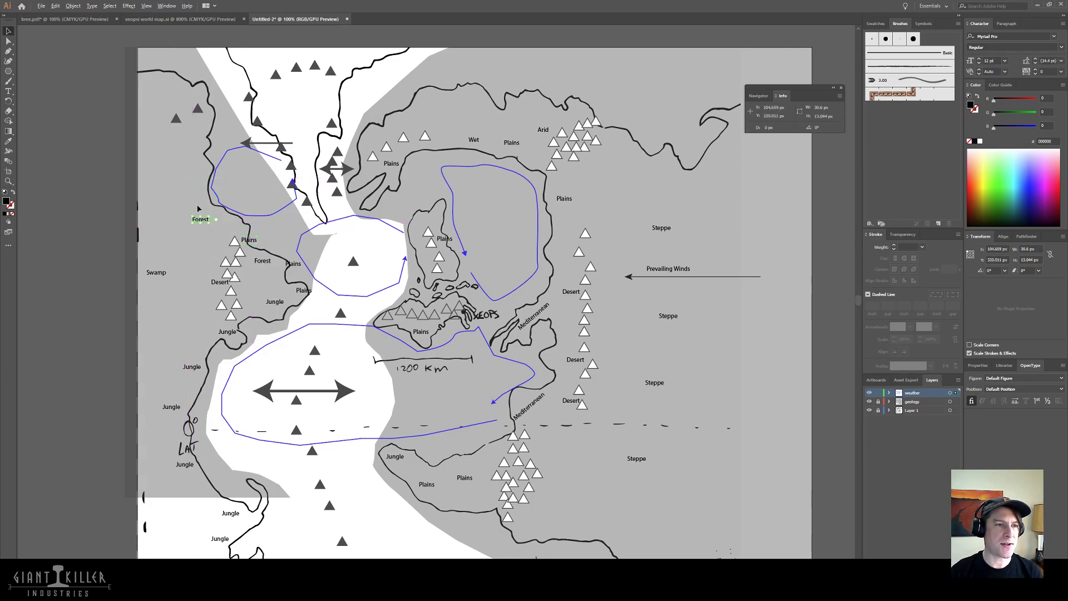
drag(202, 219, 324, 201)
drag(324, 202, 306, 138)
- Change the northernmost Forest labels on the northern peninsula and the north-western land to Taiga
double_click(306, 137)
key(ctrl+a)
text(Ta)
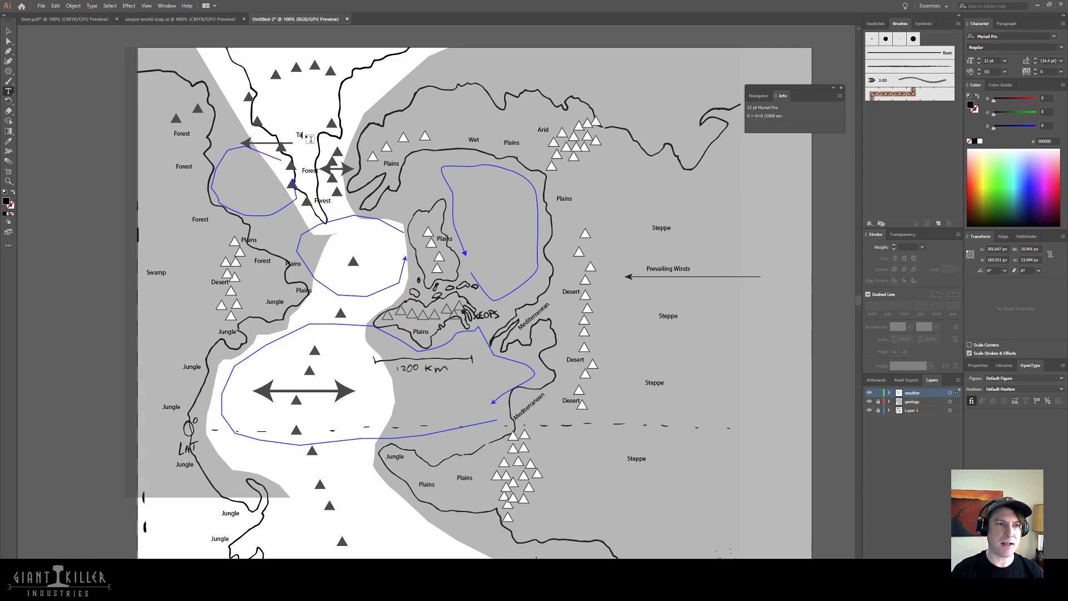
click(186, 130)
double_click(183, 136)
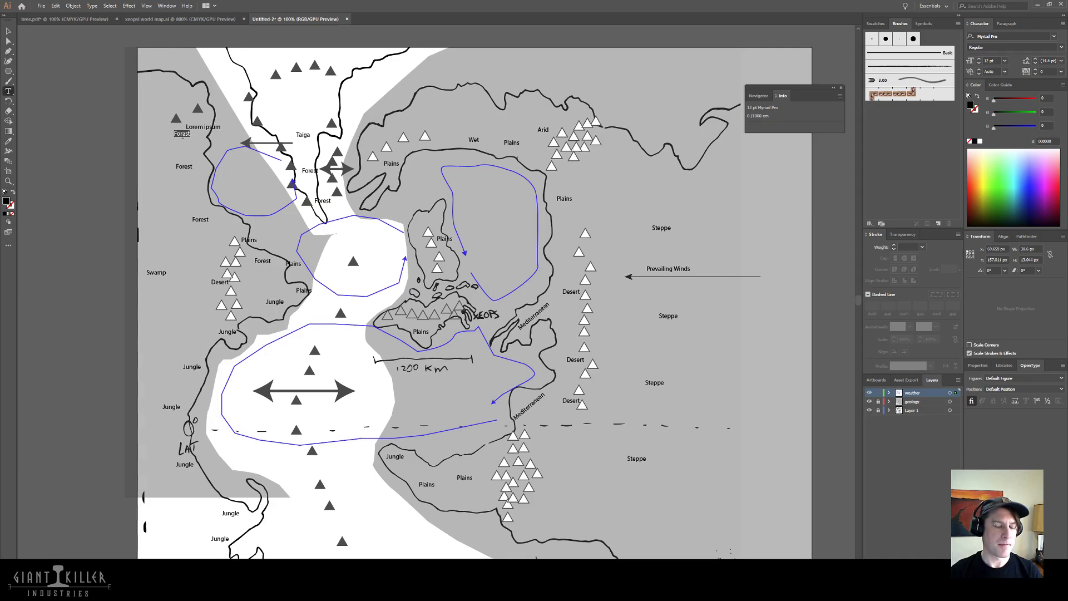
text(Taiga)
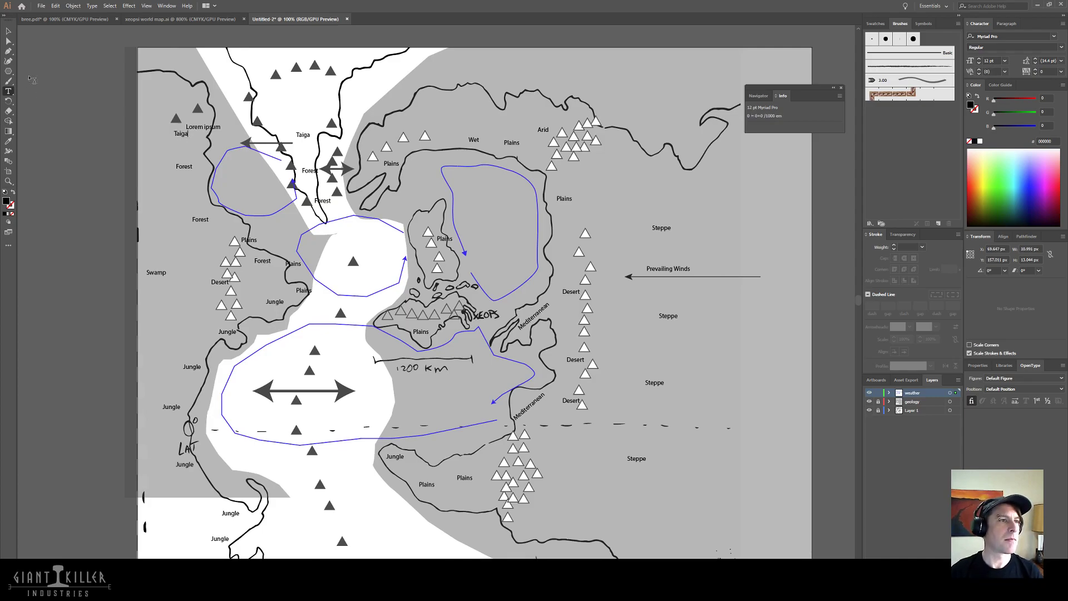
- Delete the stray Lorem ipsum text beside the Taiga label on the north-western land
click(8, 31)
click(209, 127)
key(Delete)
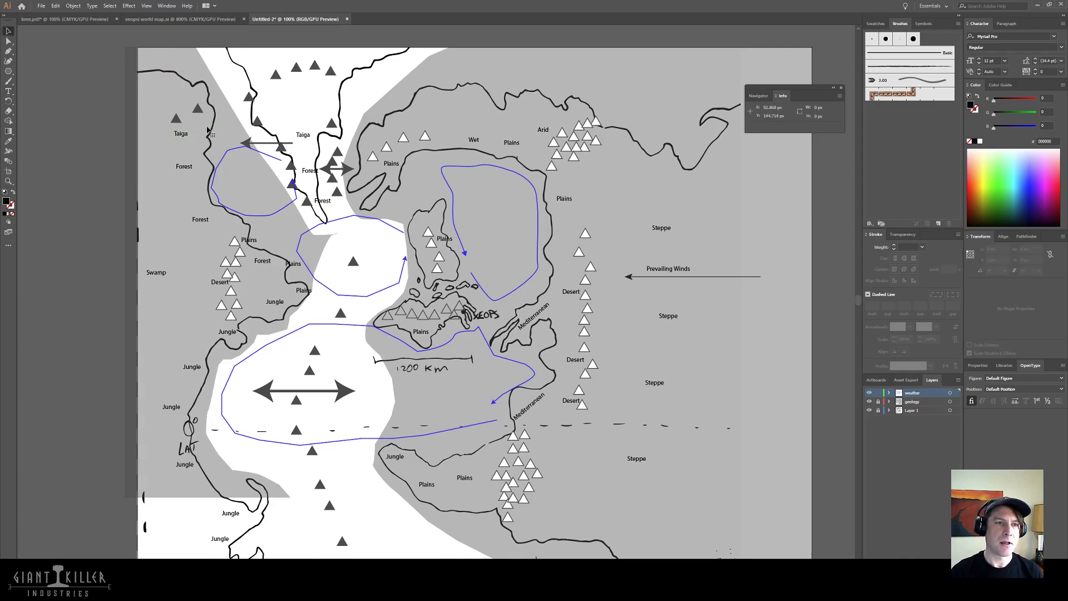
- Copy the northern peninsula's Taiga label farther north, just below the row of volcanoes, and change the copy's text to Tundera
drag(300, 137, 302, 81)
triple_click(304, 83)
text(T)
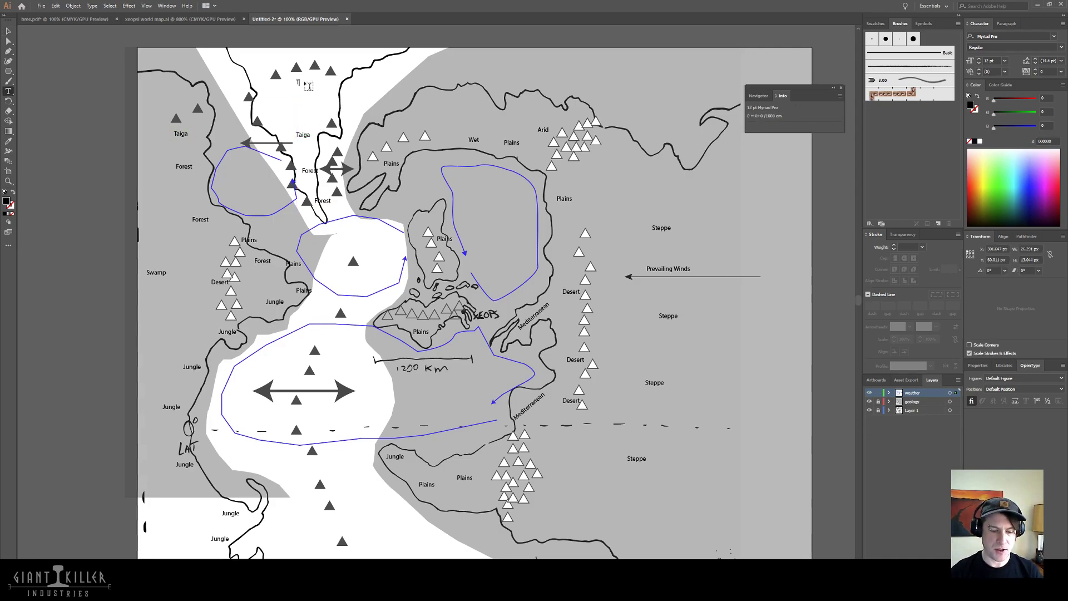
text(undra)
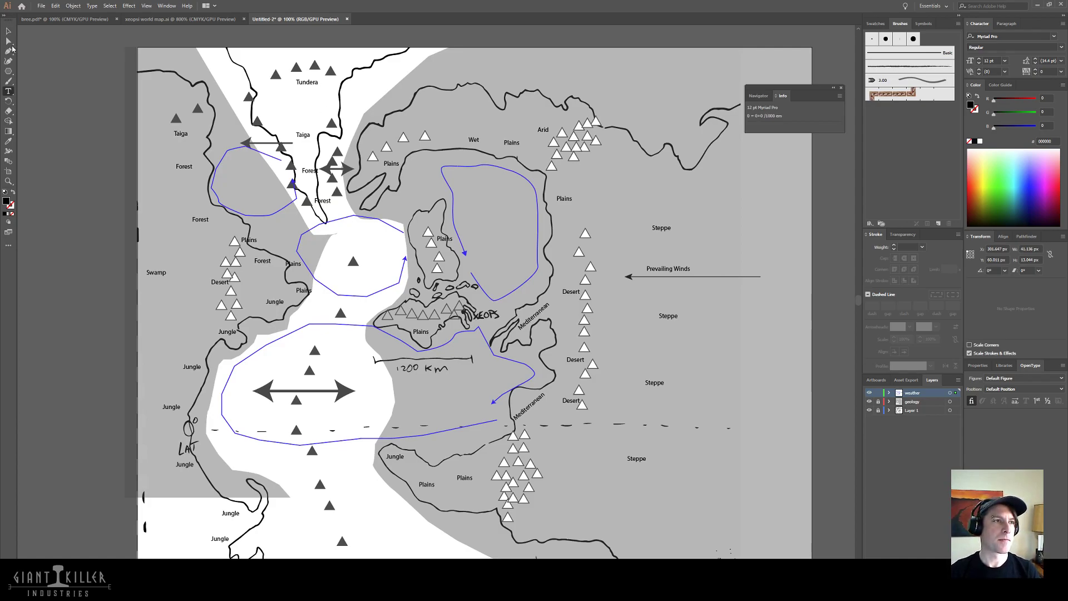
click(8, 31)
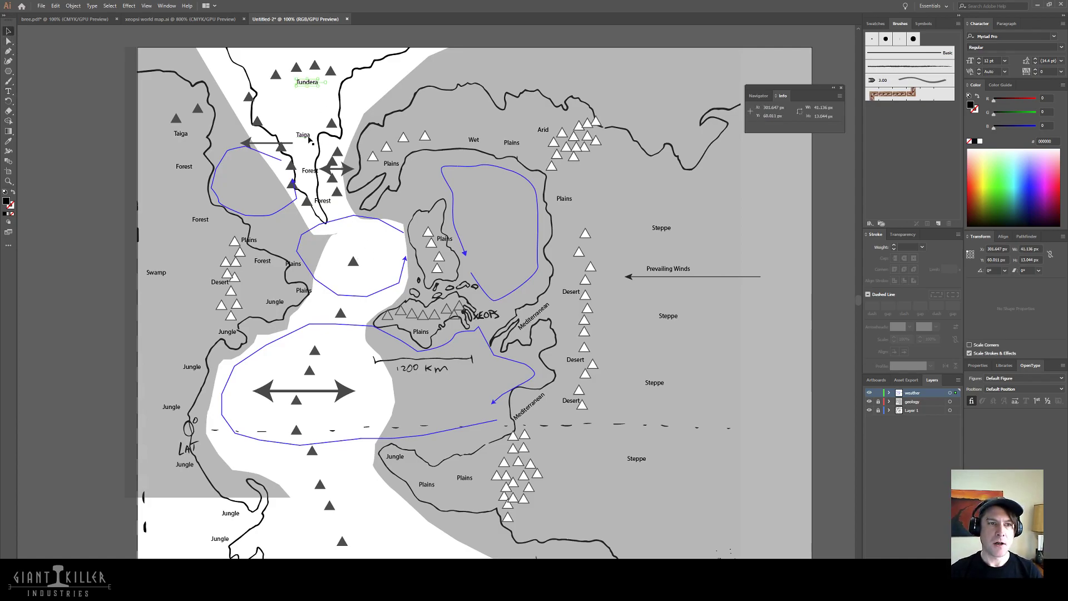
- Copy Taiga labels eastward across the land north of the inland sea and Plains labels along its north-western coast
drag(307, 139, 389, 143)
drag(390, 142, 481, 105)
drag(480, 105, 532, 99)
drag(388, 158, 405, 110)
drag(403, 112, 443, 87)
- Change the two westernmost Plains labels on the north-western coast of the central land to Hills
key(t)
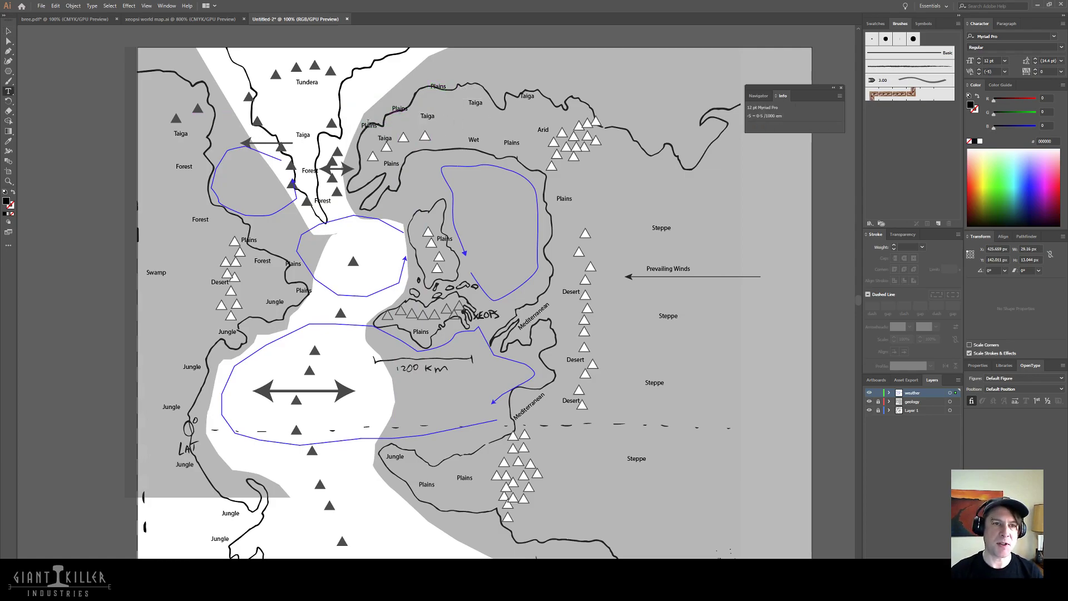
double_click(368, 124)
text(Hills)
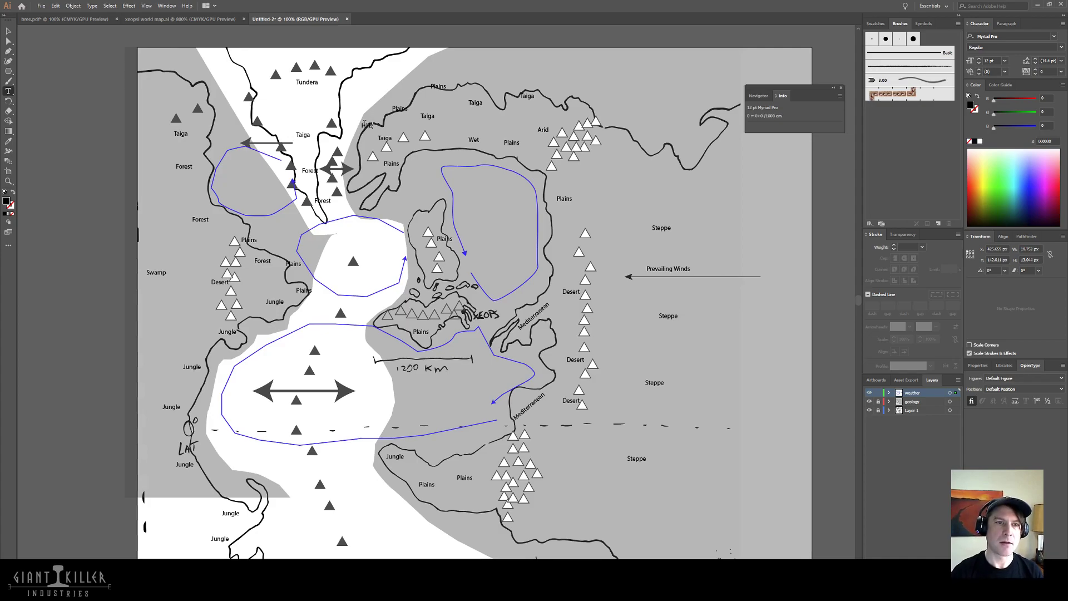
click(8, 32)
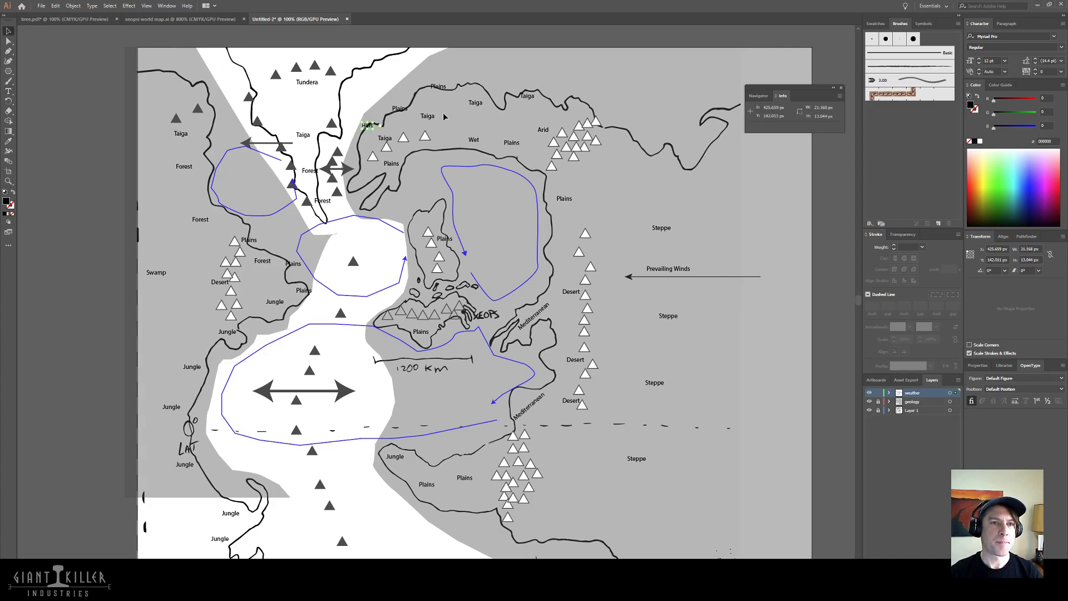
key(t)
double_click(399, 108)
text(Hills)
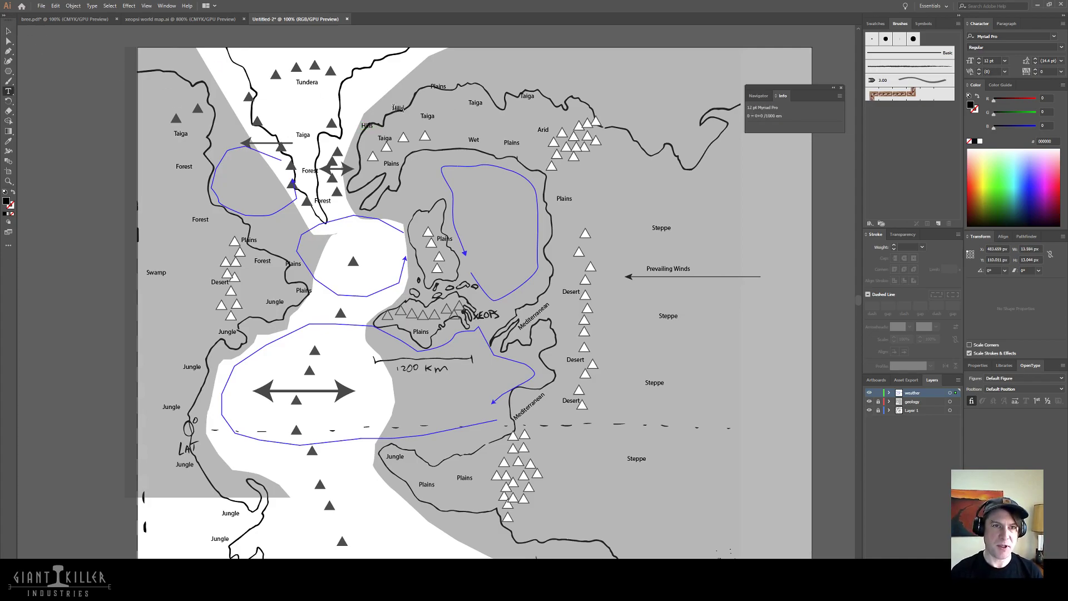
click(10, 32)
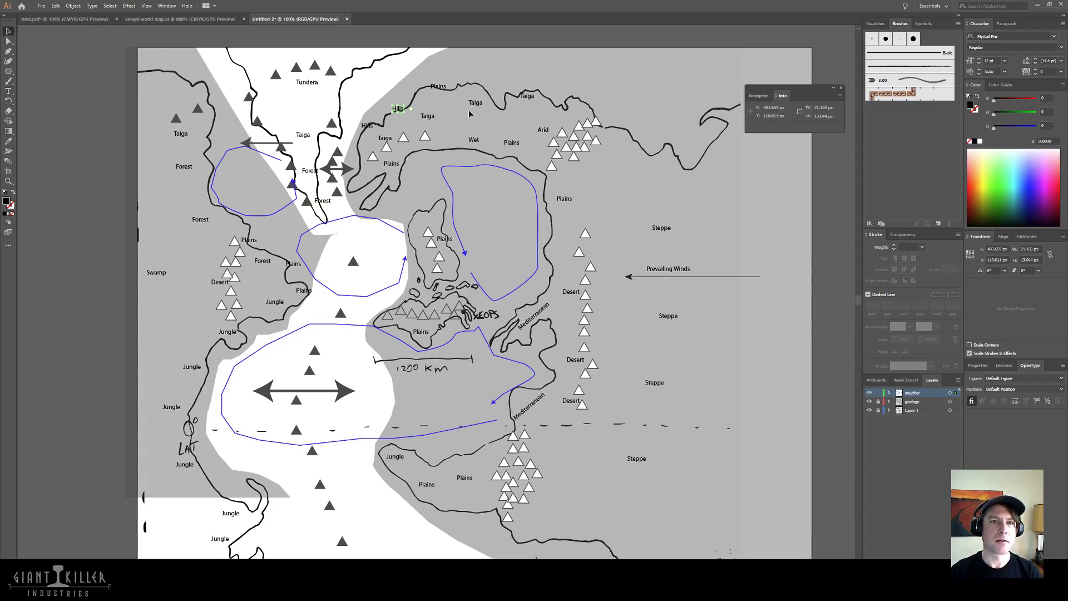
- Nudge the northernmost coastal Plains label slightly south-west and correct the Tundera label's spelling to Tundra
click(436, 87)
drag(438, 89, 434, 86)
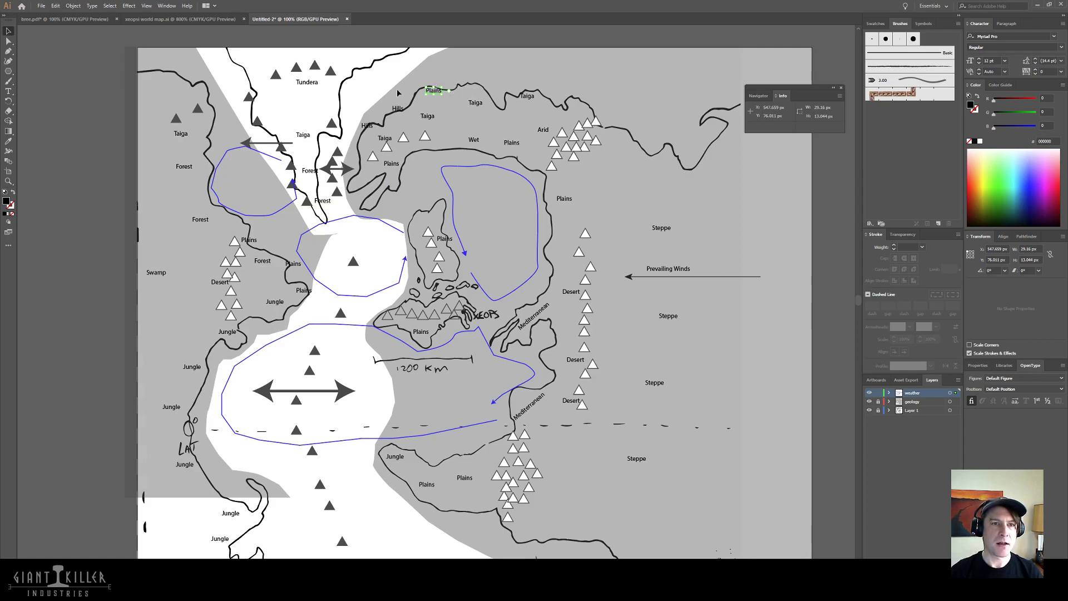
key(t)
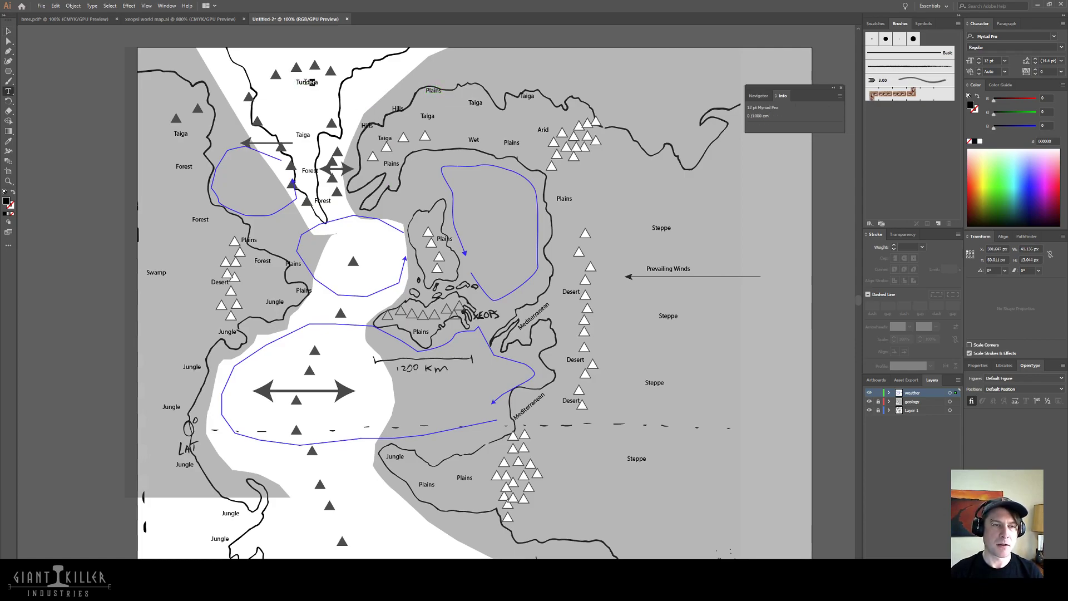
click(8, 30)
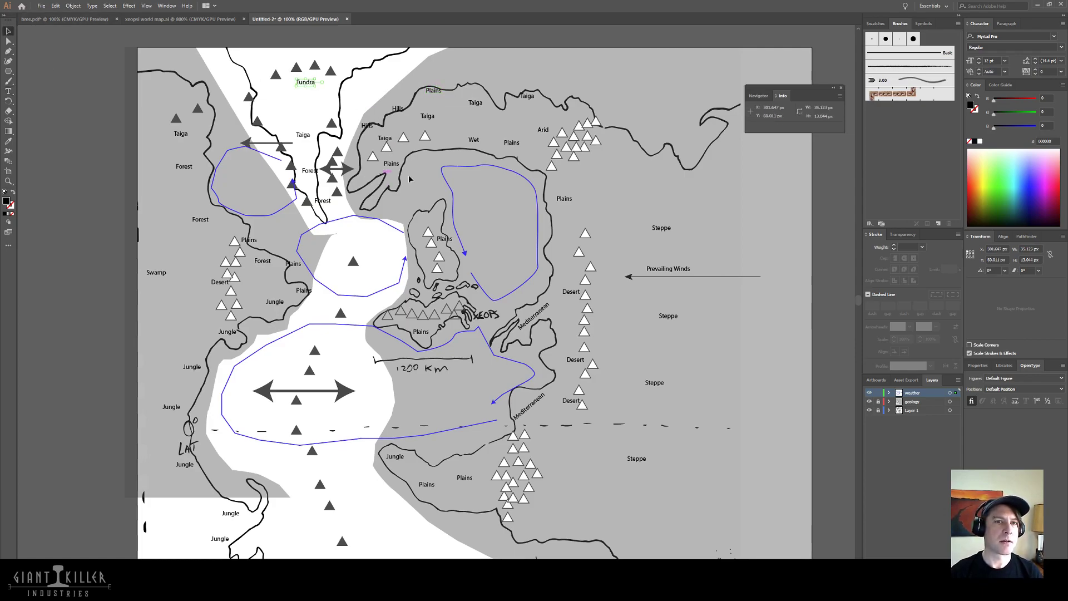
- Move the two Hills labels off the north-western coastline so they sit just inland
drag(396, 110, 371, 136)
click(433, 91)
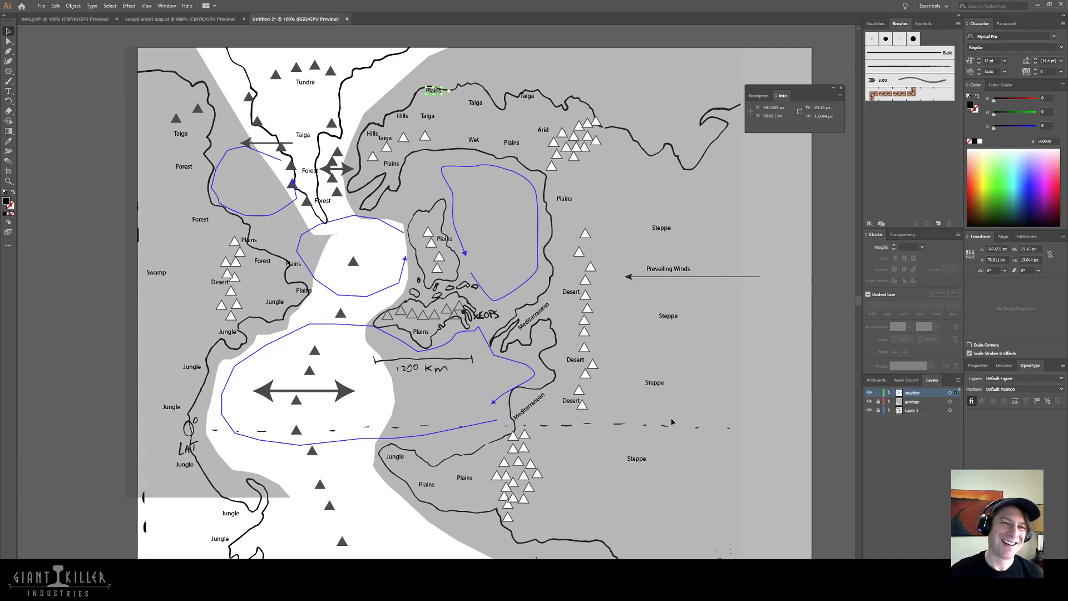
click(198, 267)
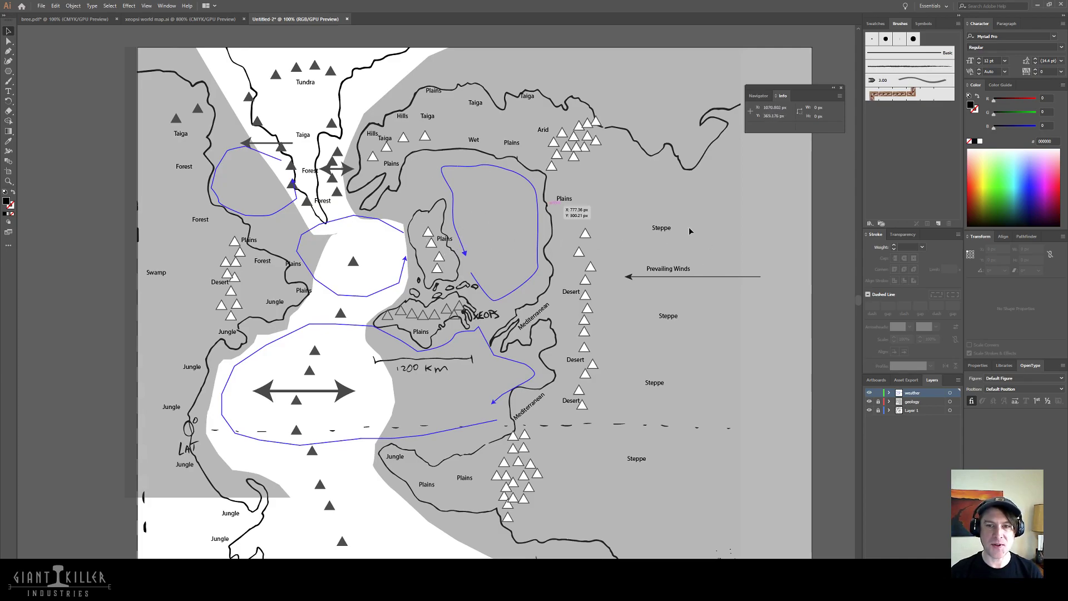
mouse_move(676, 228)
mouse_down()
mouse_move(563, 272)
mouse_move(453, 249)
mouse_move(421, 255)
mouse_move(668, 205)
mouse_move(663, 224)
mouse_up()
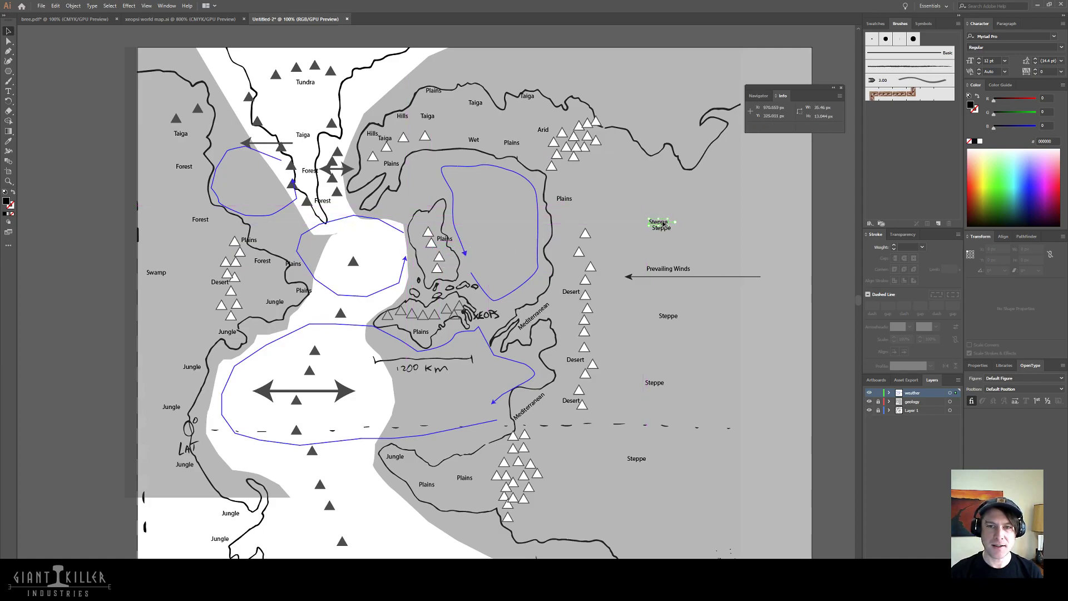
key(Delete)
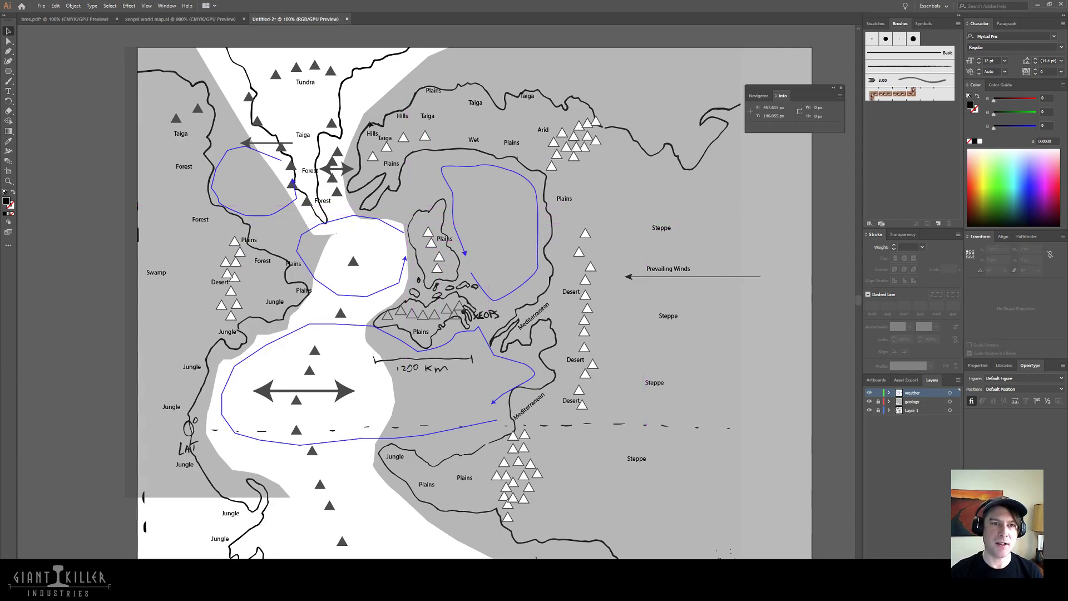
- Copy Hills labels onto the western side of the central island and around the mountains of the Xeops island
drag(408, 114, 419, 303)
mouse_move(417, 304)
mouse_down()
mouse_move(457, 305)
mouse_move(414, 321)
mouse_up()
key(ctrl+z)
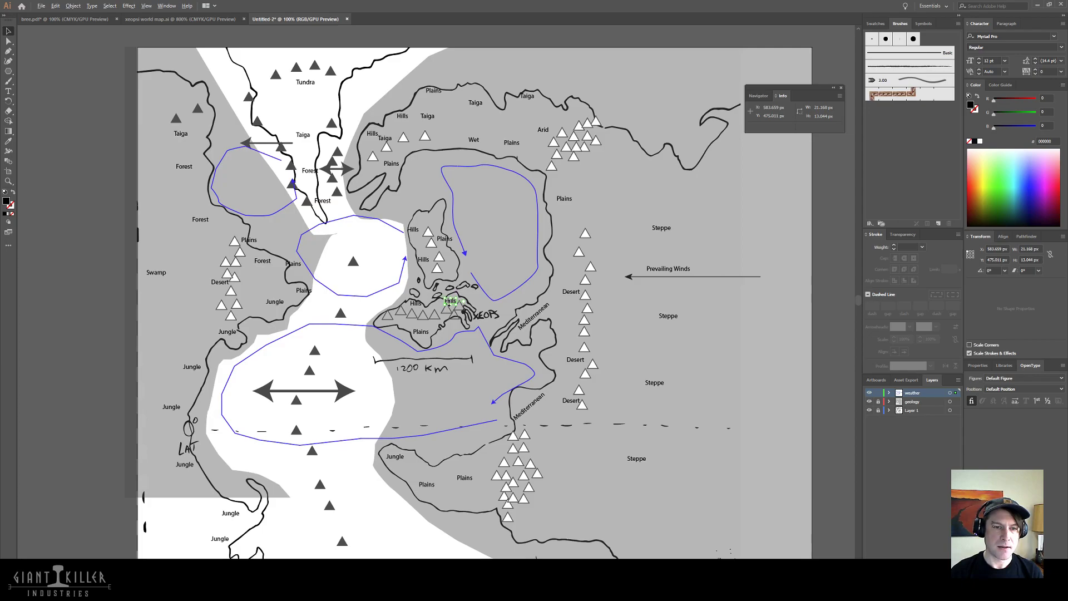
drag(448, 302, 398, 321)
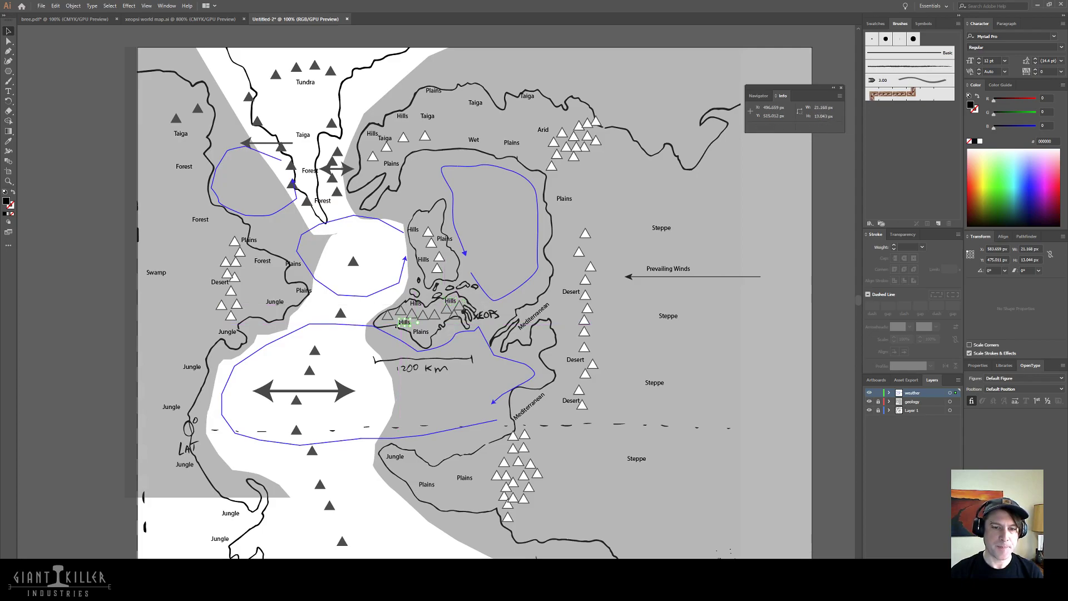
click(431, 388)
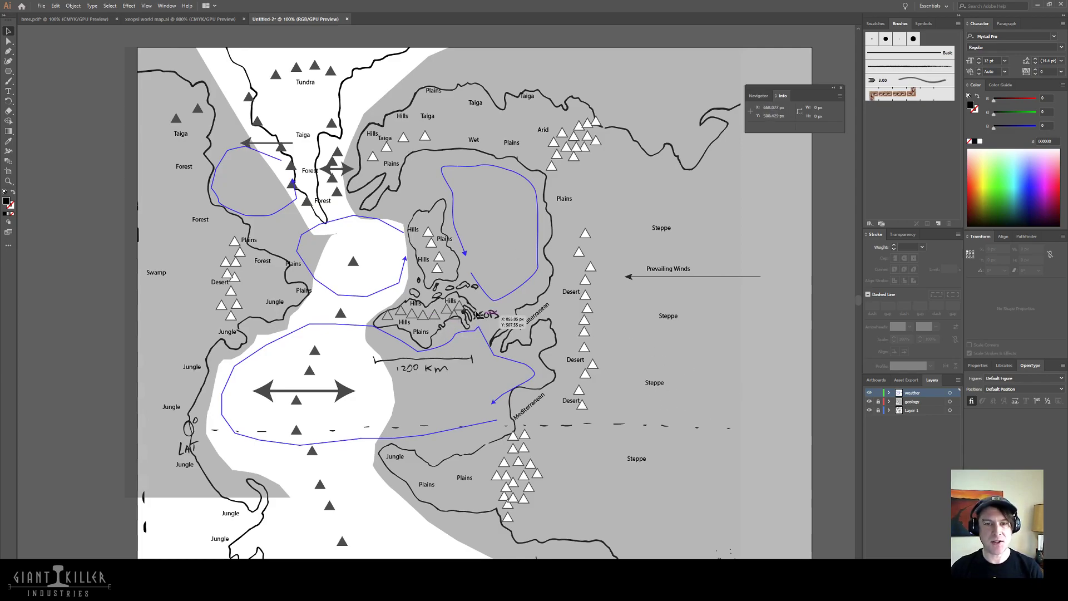
- Save the document as an Adobe Illustrator file named xeops world map in the xeops folder, keeping the default Illustrator options
click(42, 5)
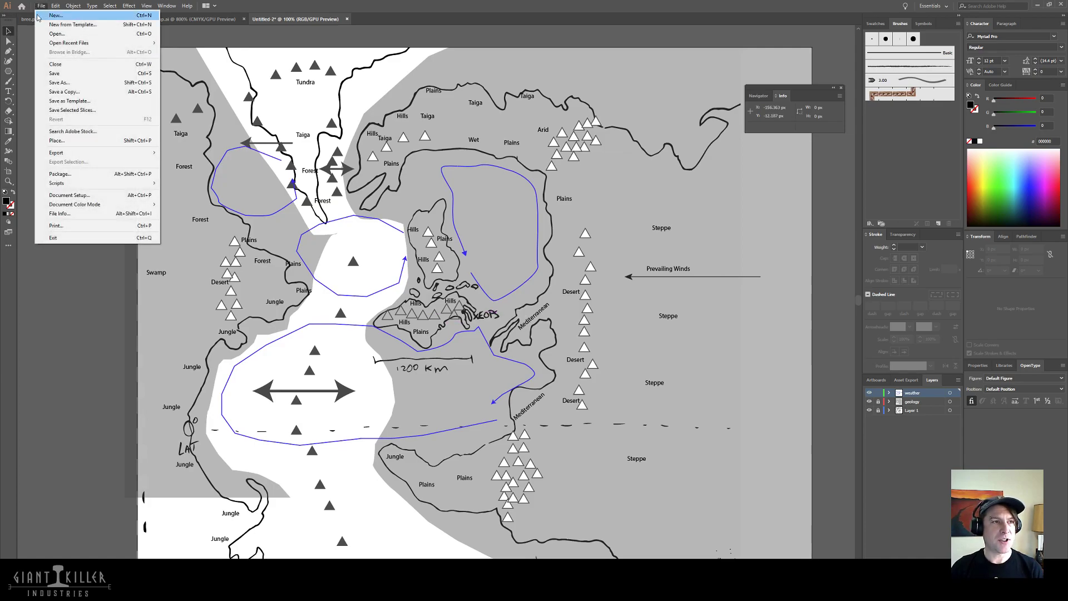
click(60, 74)
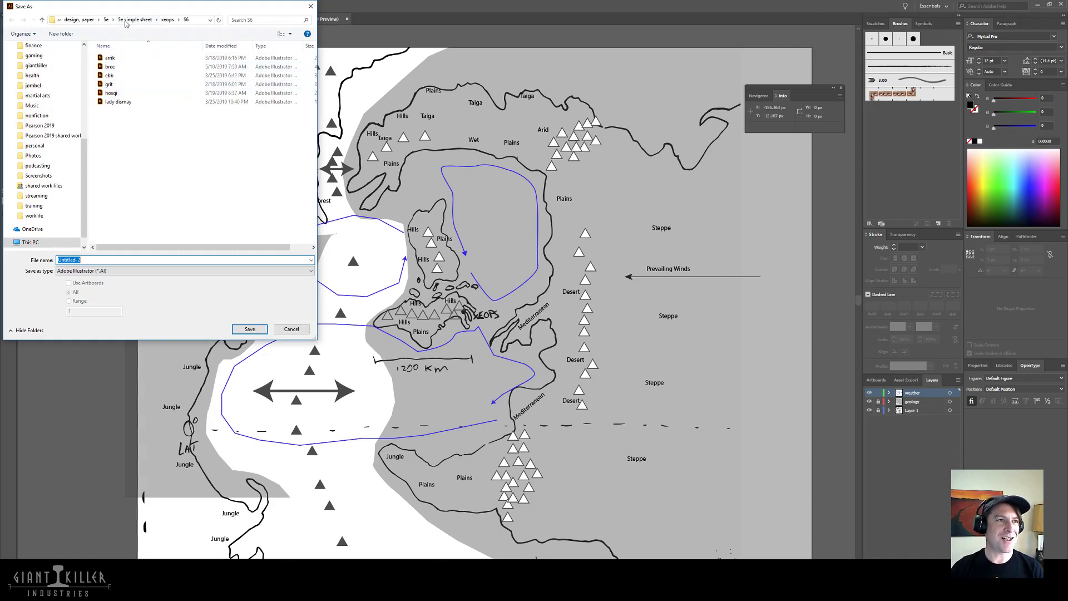
scroll(74, 145, up, 1)
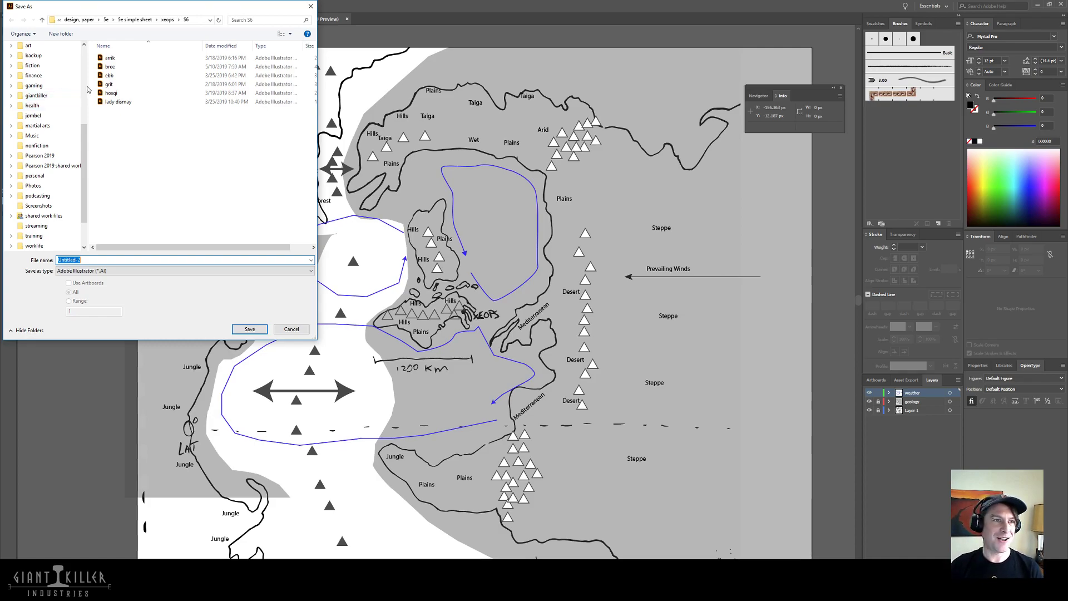
scroll(62, 156, up, 6)
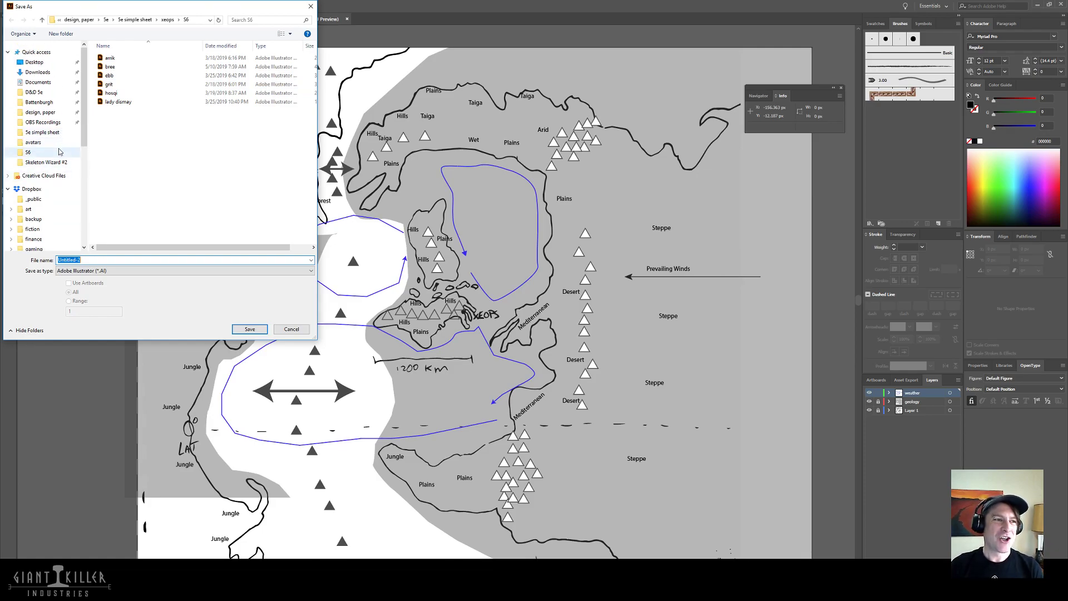
click(166, 20)
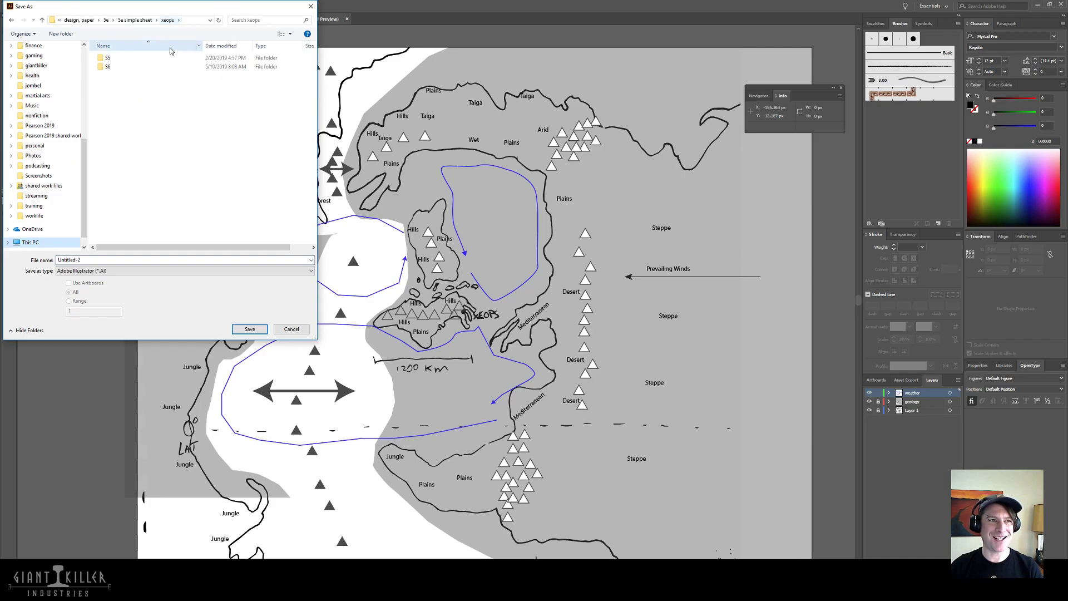
click(189, 261)
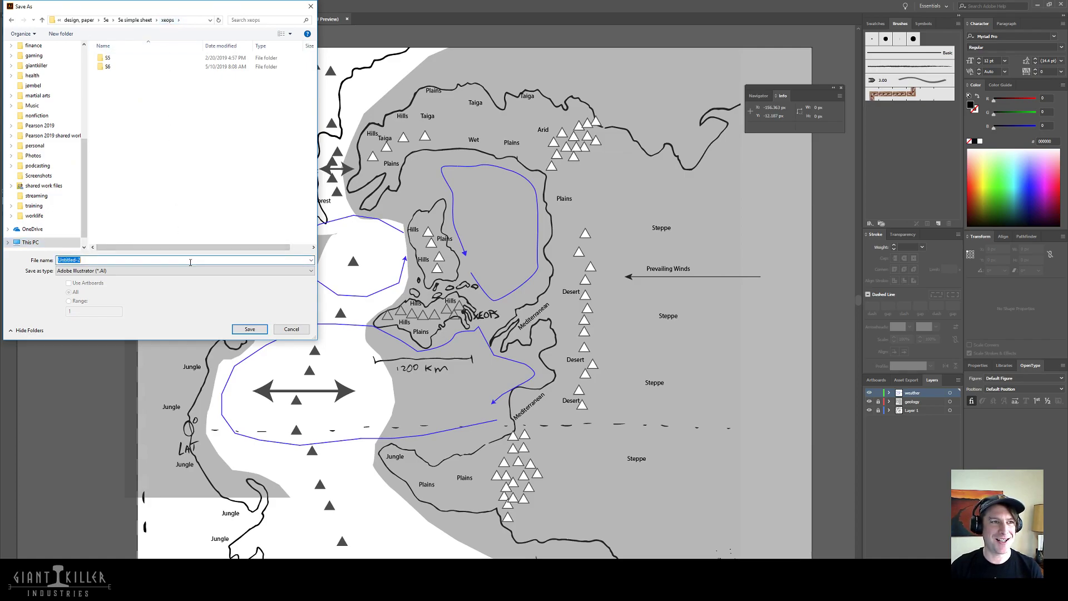
text(xeo)
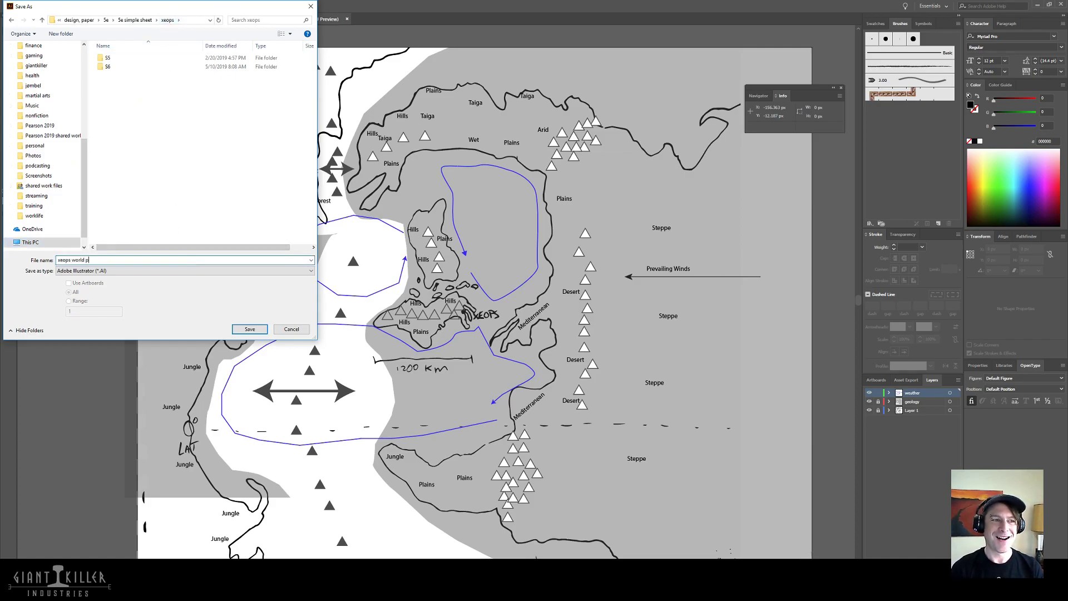
text(ps world map)
key(Return)
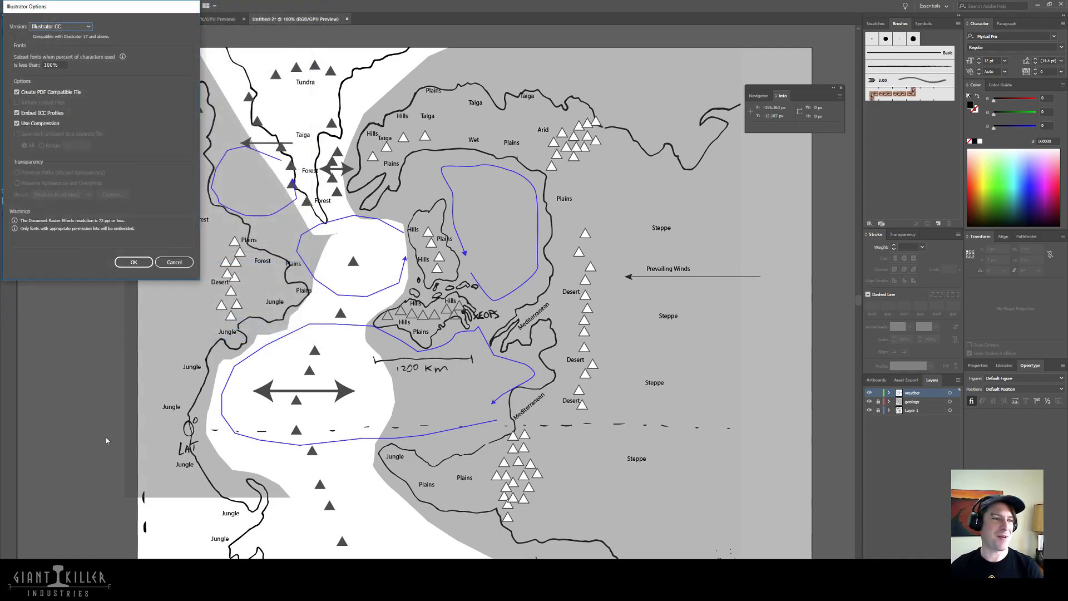
click(134, 262)
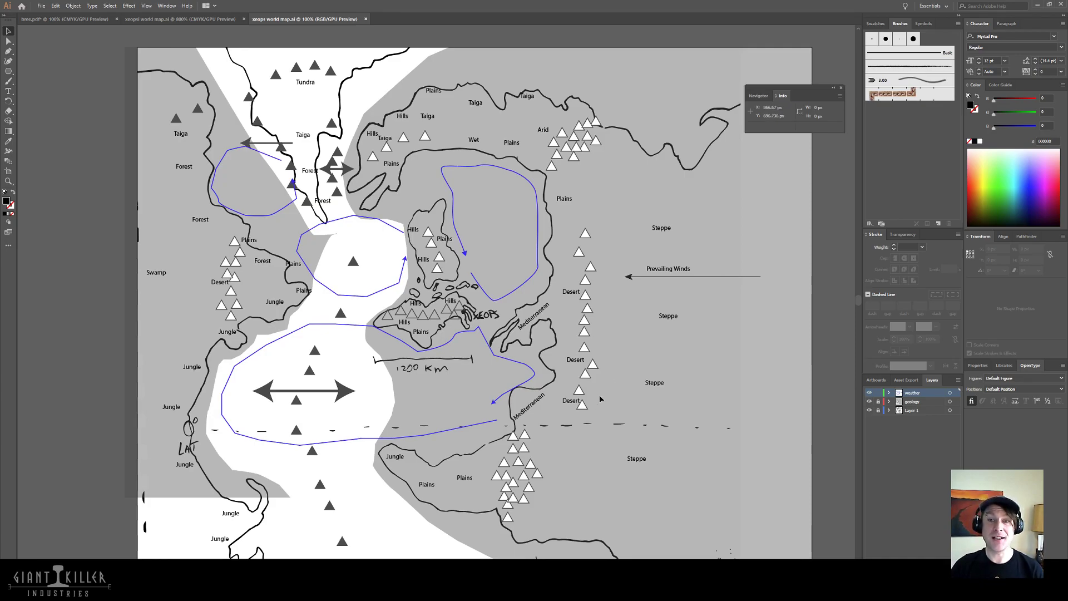
- Lock the weather layer and accept its layer options without changes
click(881, 393)
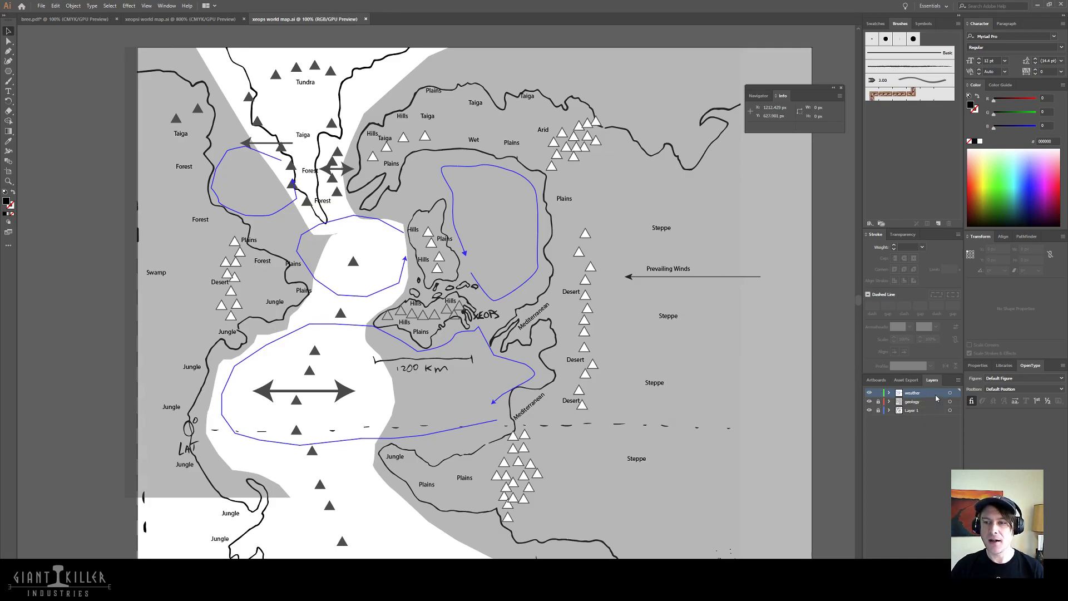
click(878, 392)
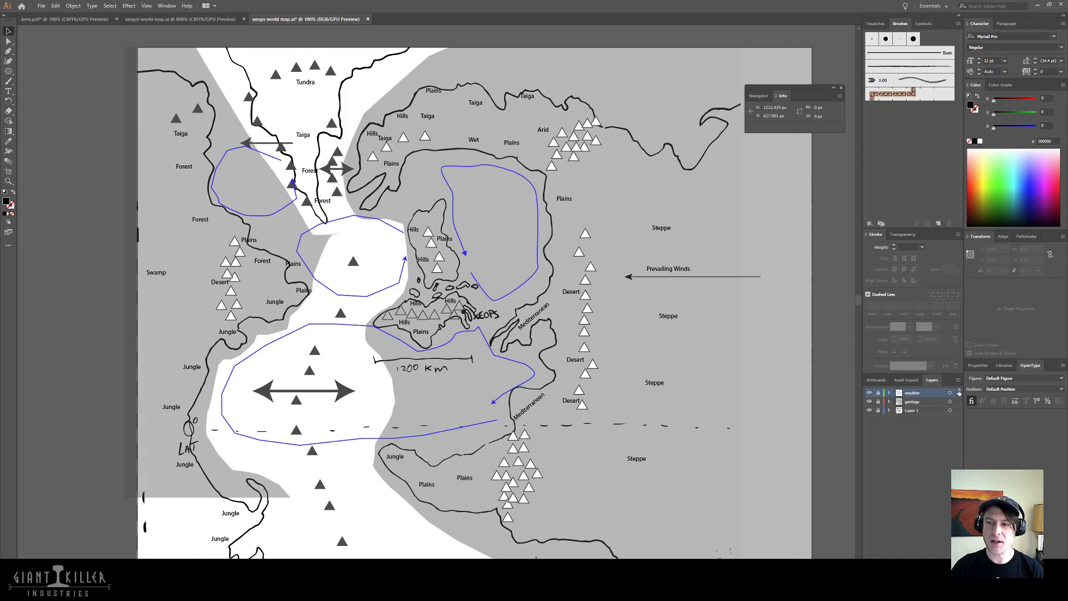
double_click(927, 396)
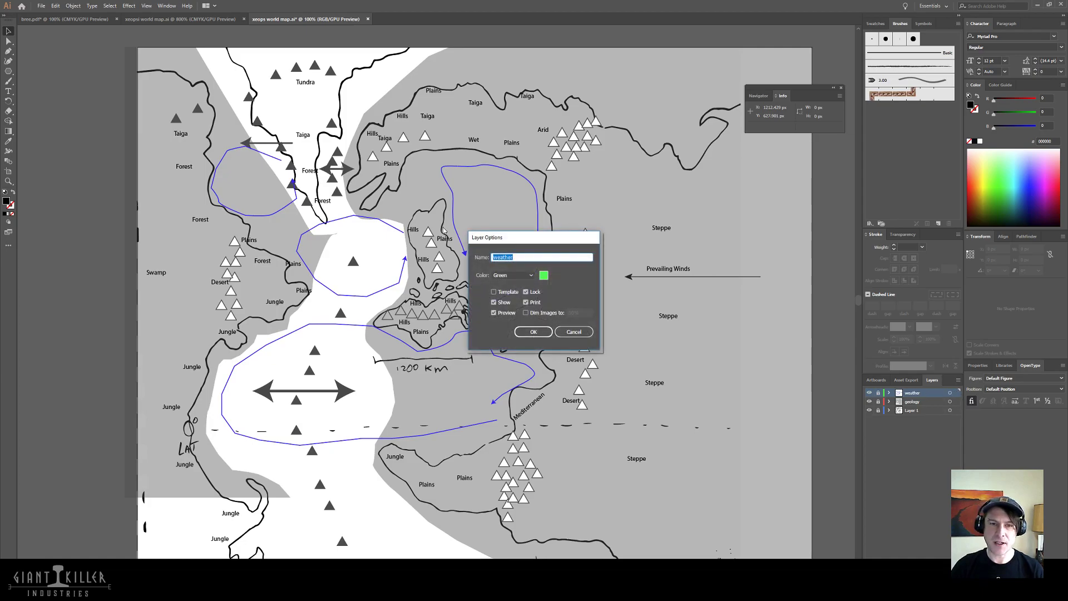
click(533, 332)
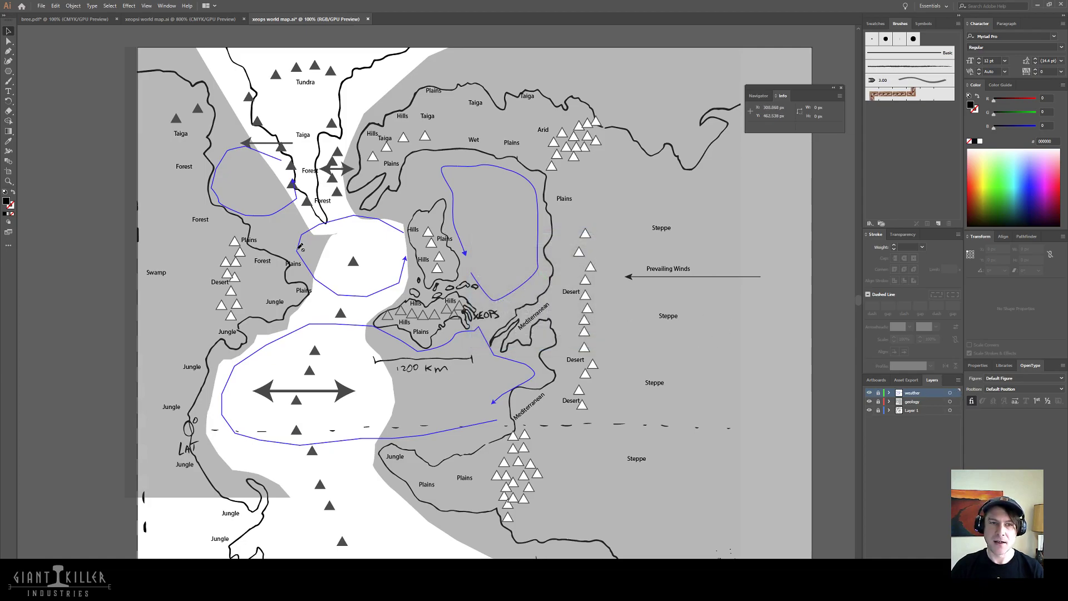
- Toggle the weather and geology layers' visibility to compare the map, leaving the weather layer unlocked and shown
click(870, 392)
click(869, 401)
click(869, 402)
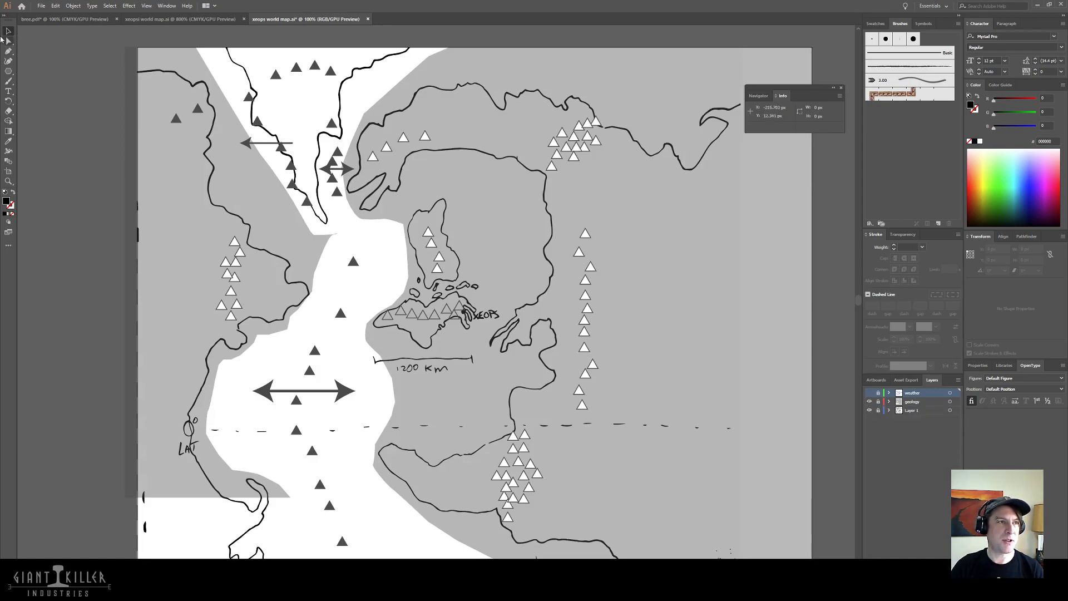
click(878, 392)
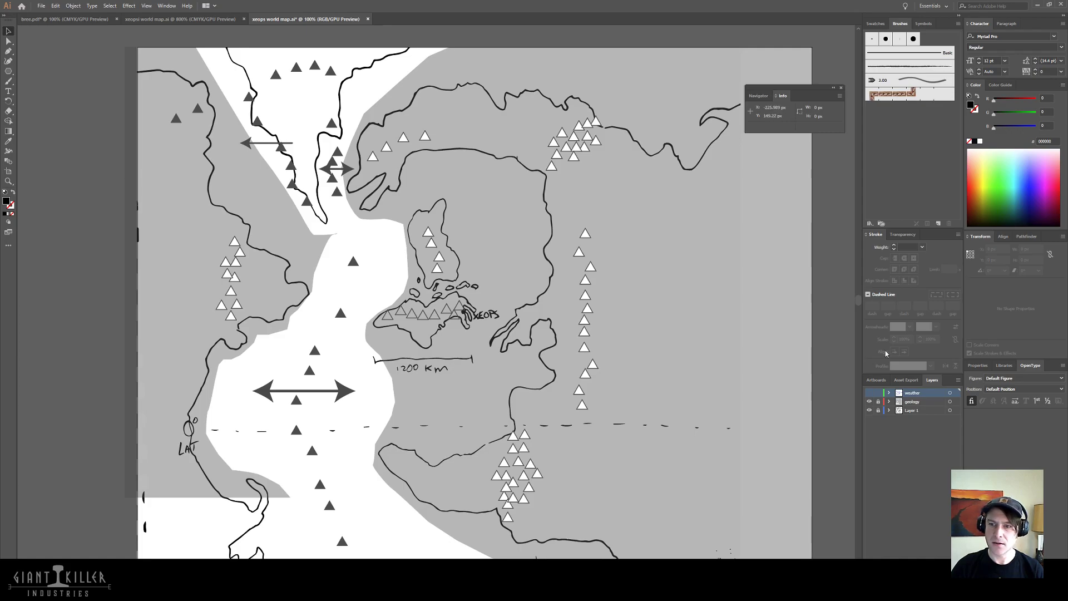
click(869, 393)
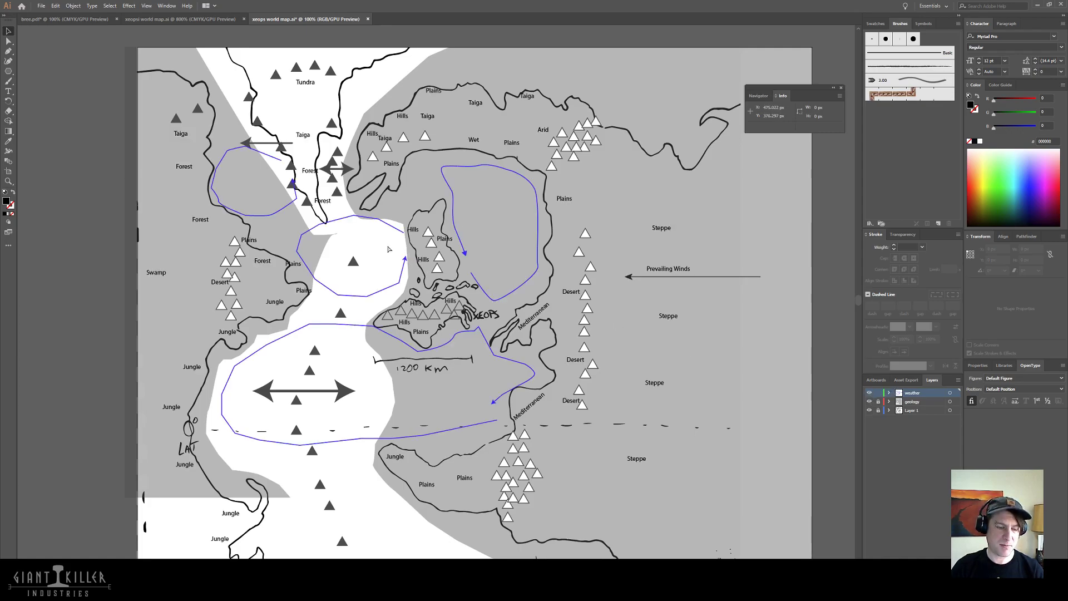
- Lower the opacity of all artwork on the weather layer to about 38% and lock the layer
key(ctrl+a)
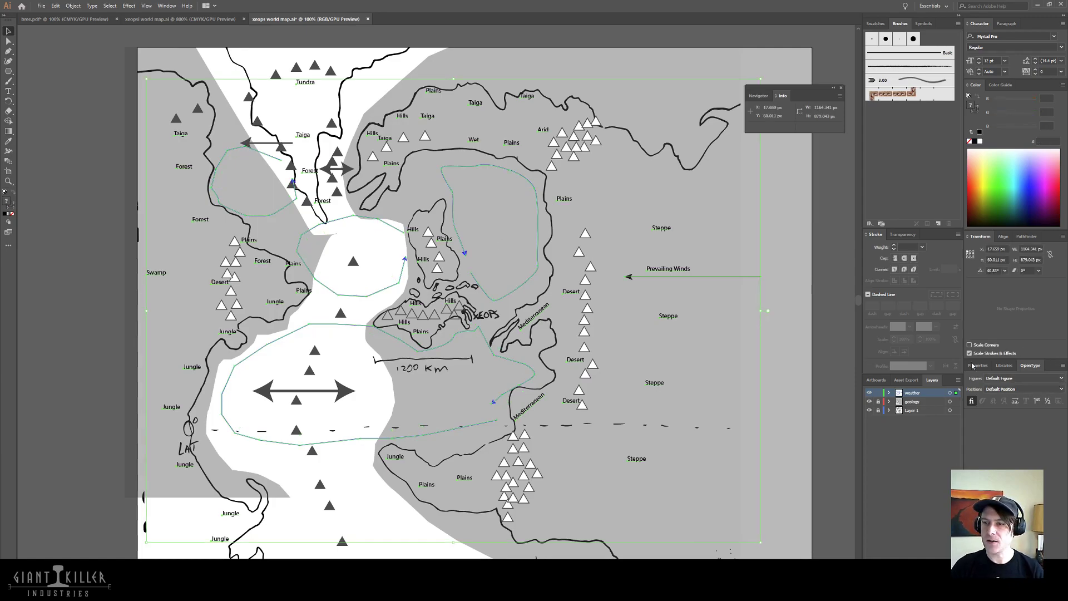
click(902, 235)
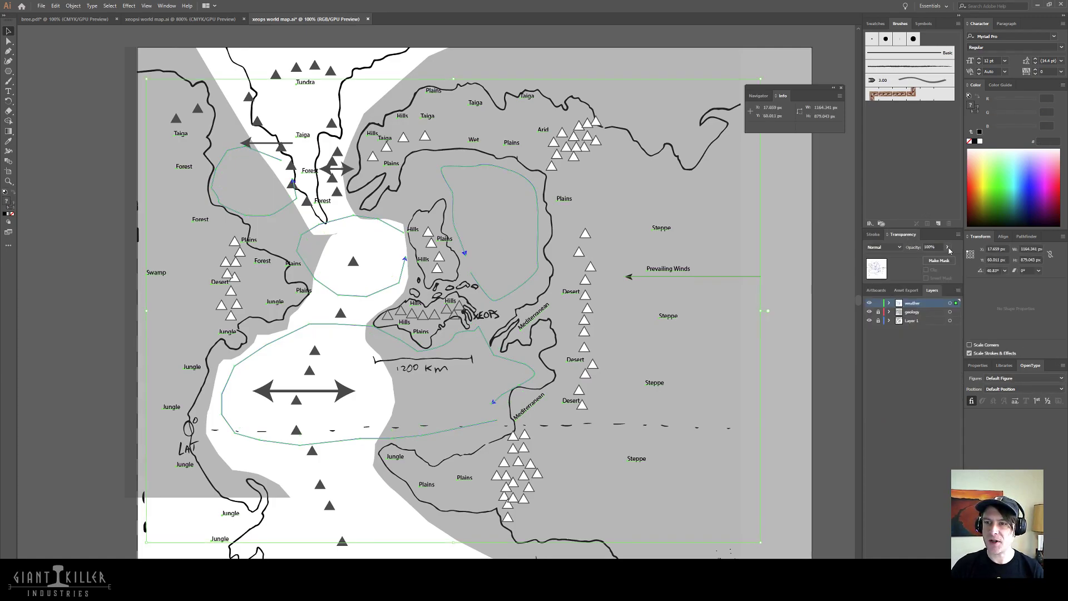
click(947, 247)
drag(941, 259, 924, 263)
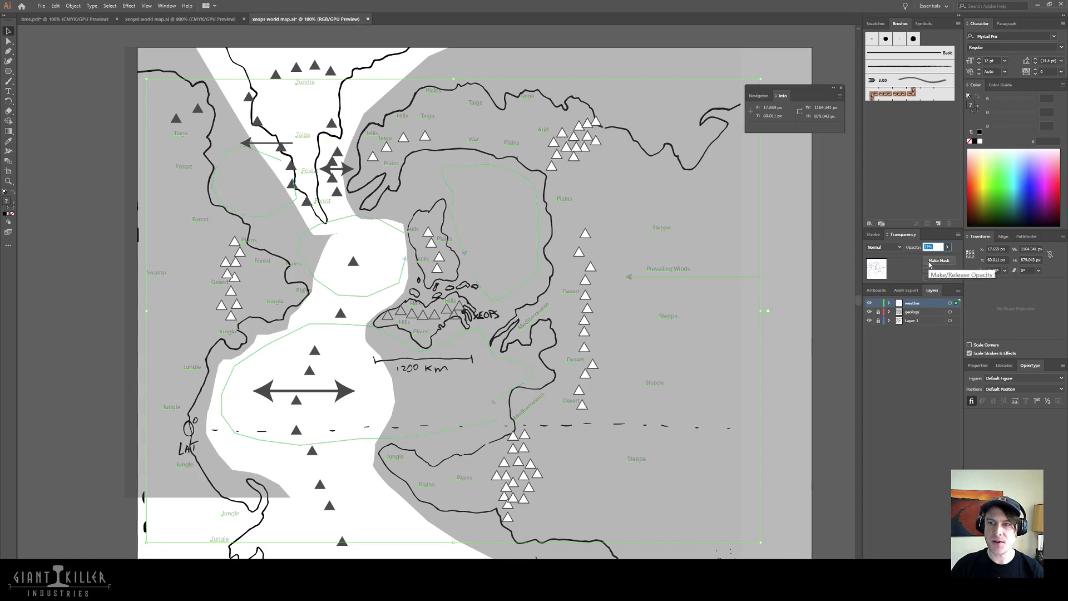
click(948, 247)
click(949, 249)
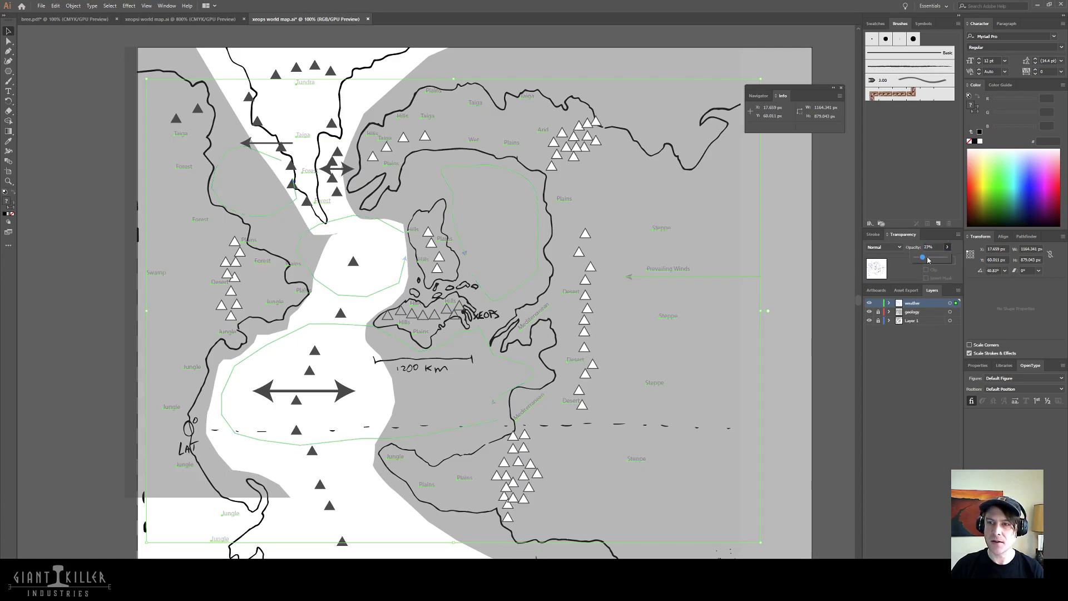
drag(928, 259, 929, 260)
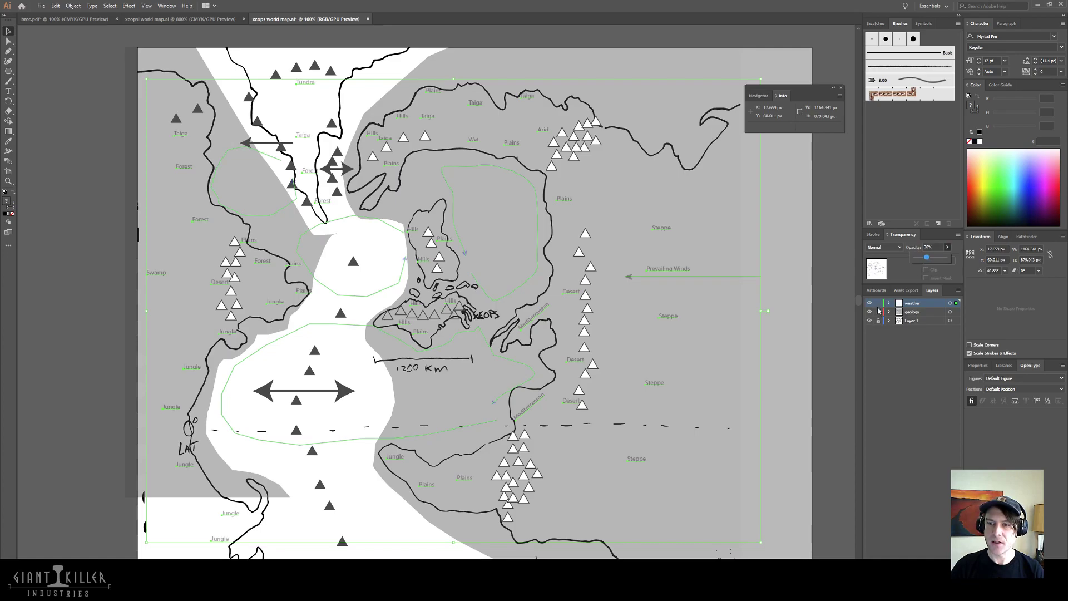
click(878, 303)
- Unlock the geology layer, lower the opacity of all its artwork to about 26%, deselect it and relock the layer
click(886, 313)
click(878, 312)
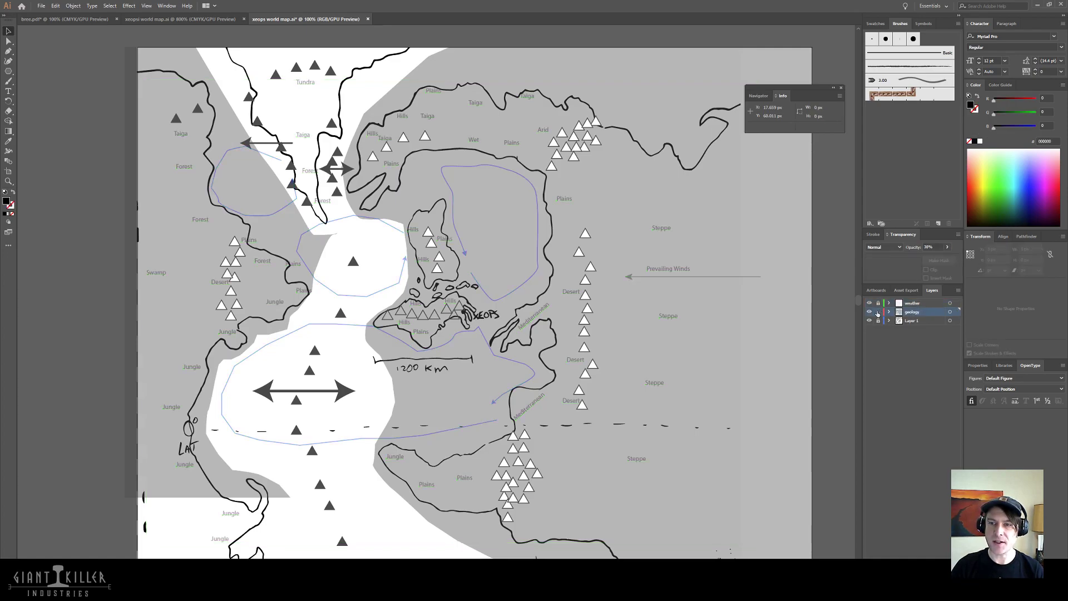
click(928, 321)
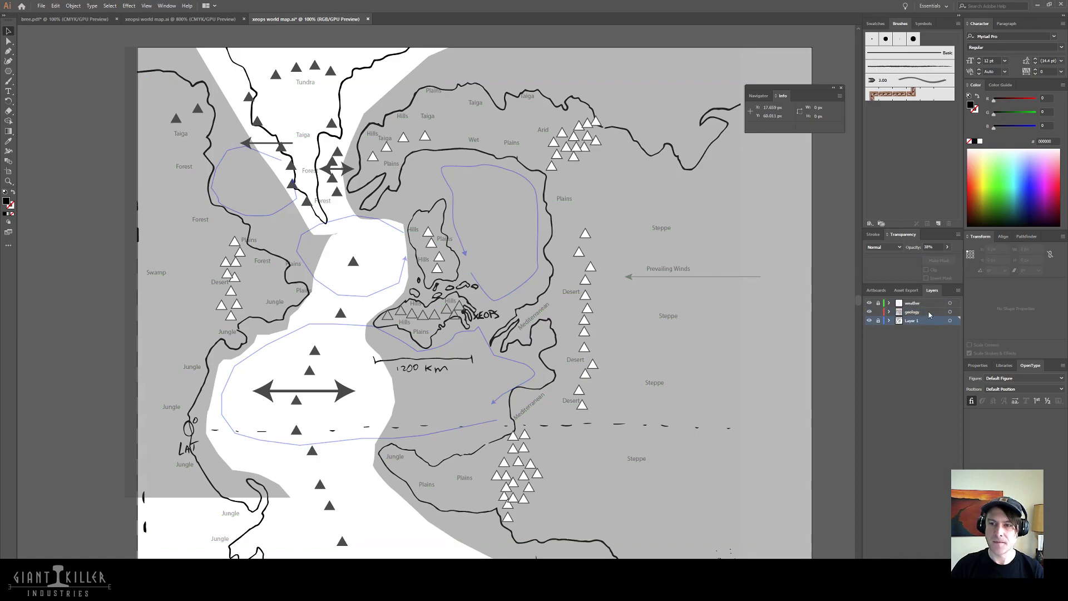
click(926, 313)
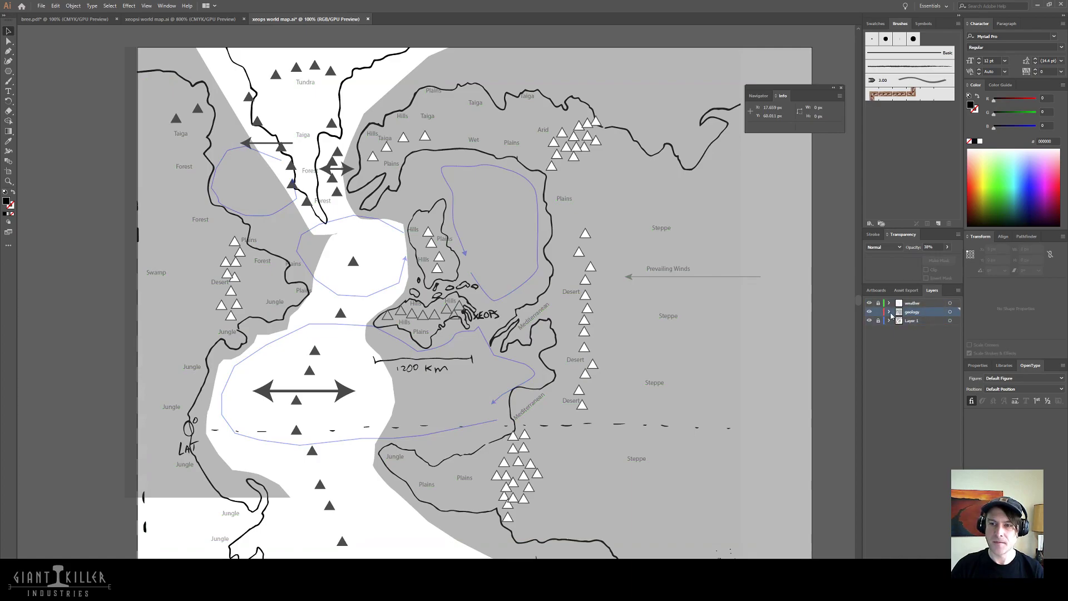
click(940, 247)
click(375, 254)
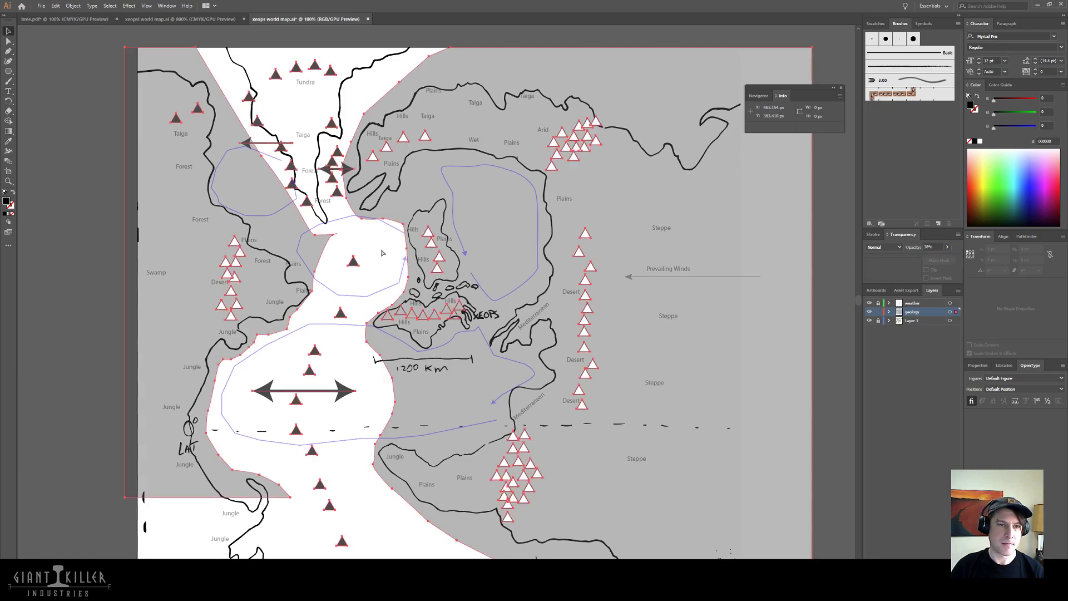
click(947, 247)
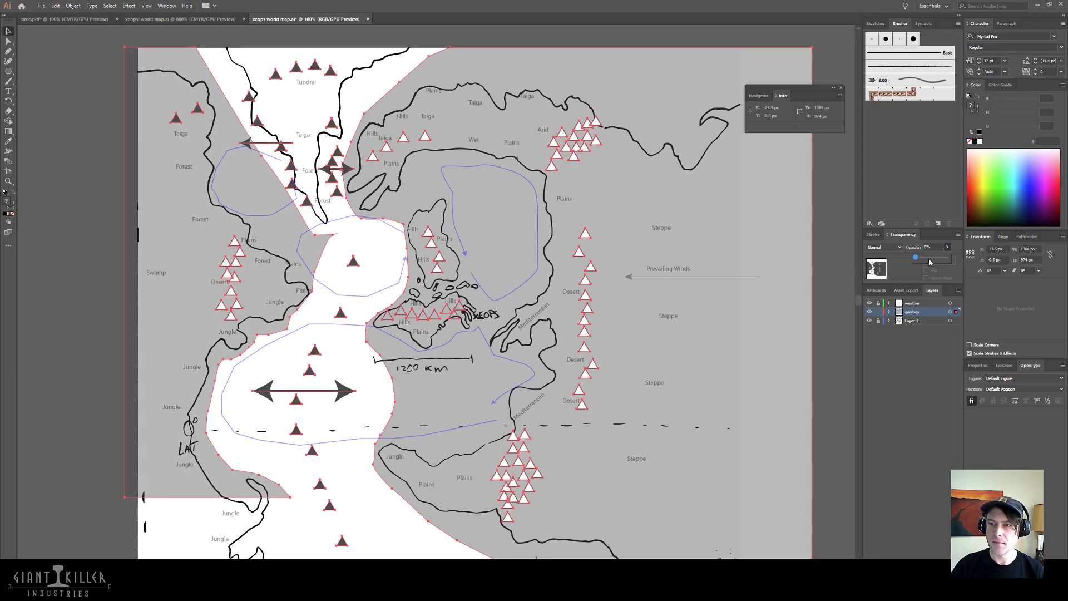
click(931, 260)
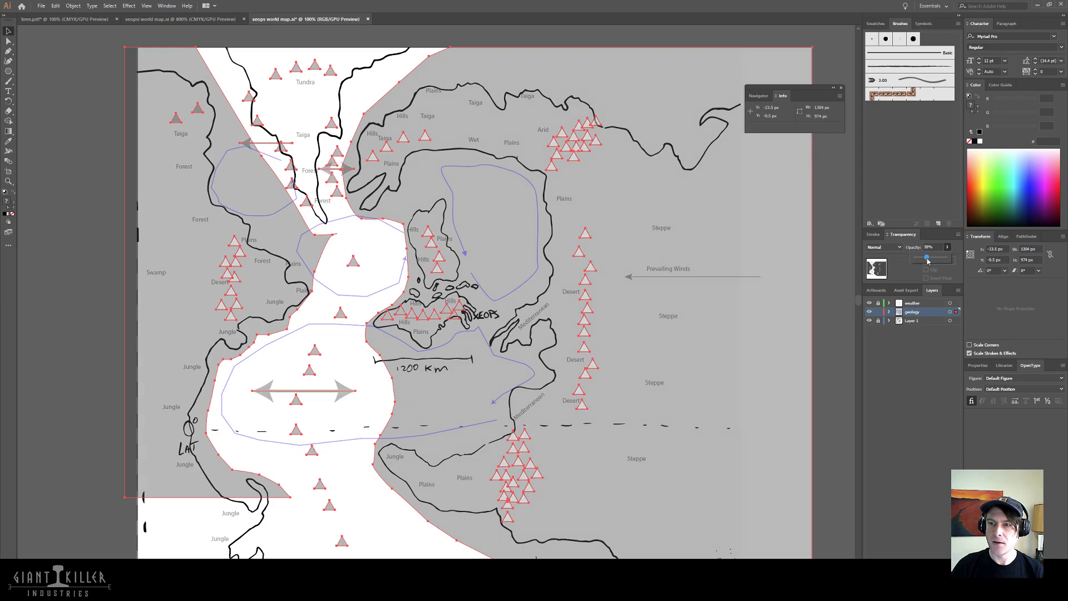
drag(930, 262, 925, 264)
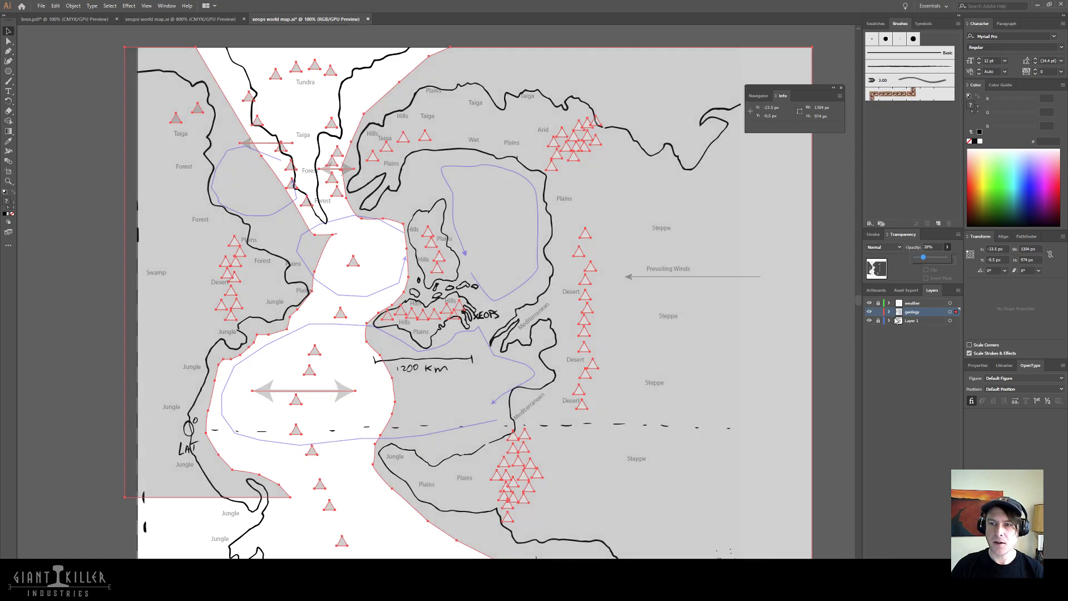
key(ctrl+shift+a)
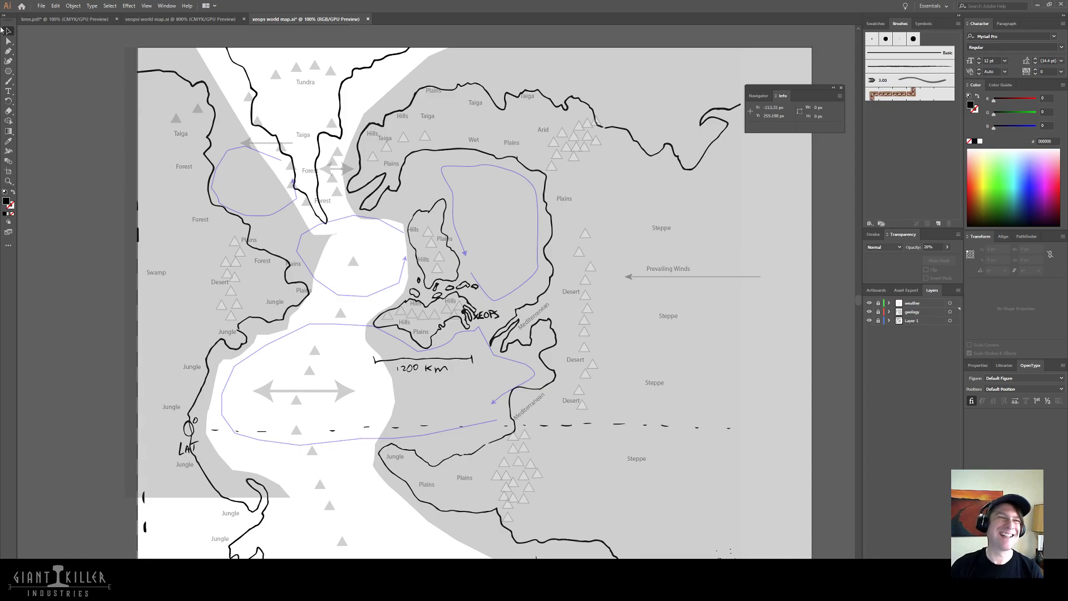
- Add a new layer and move it above the weather layer
scroll(438, 349, down, 1)
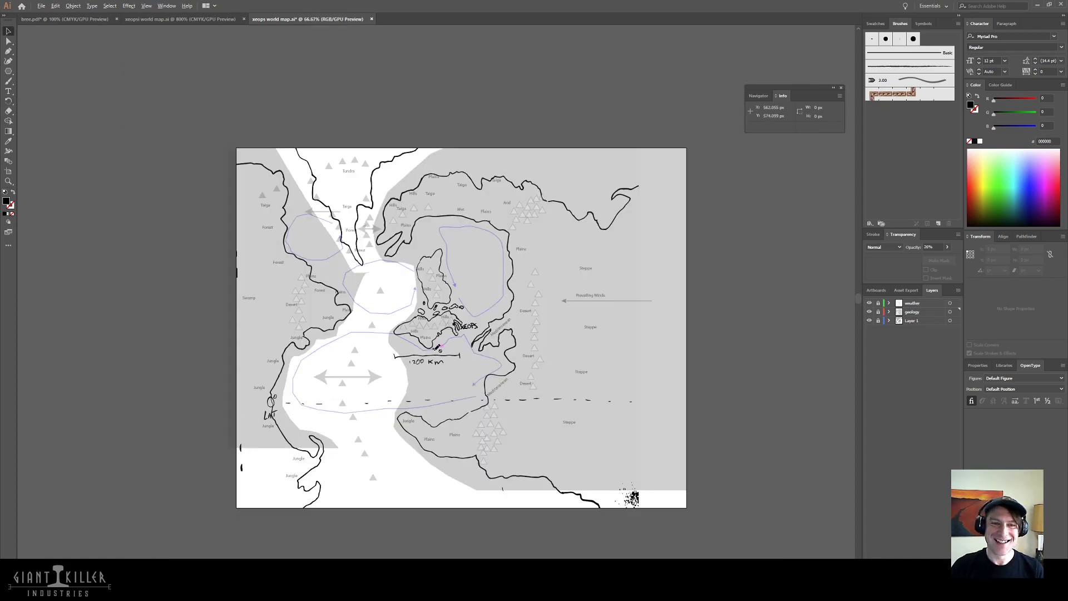
scroll(438, 349, up, 1)
scroll(438, 349, down, 1)
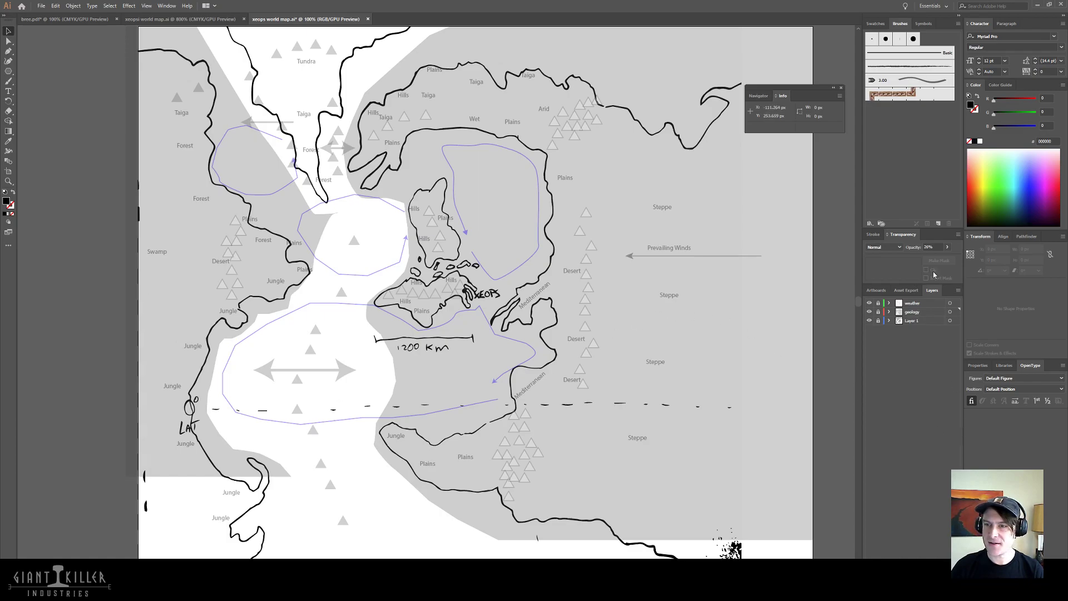
key(ctrl+l)
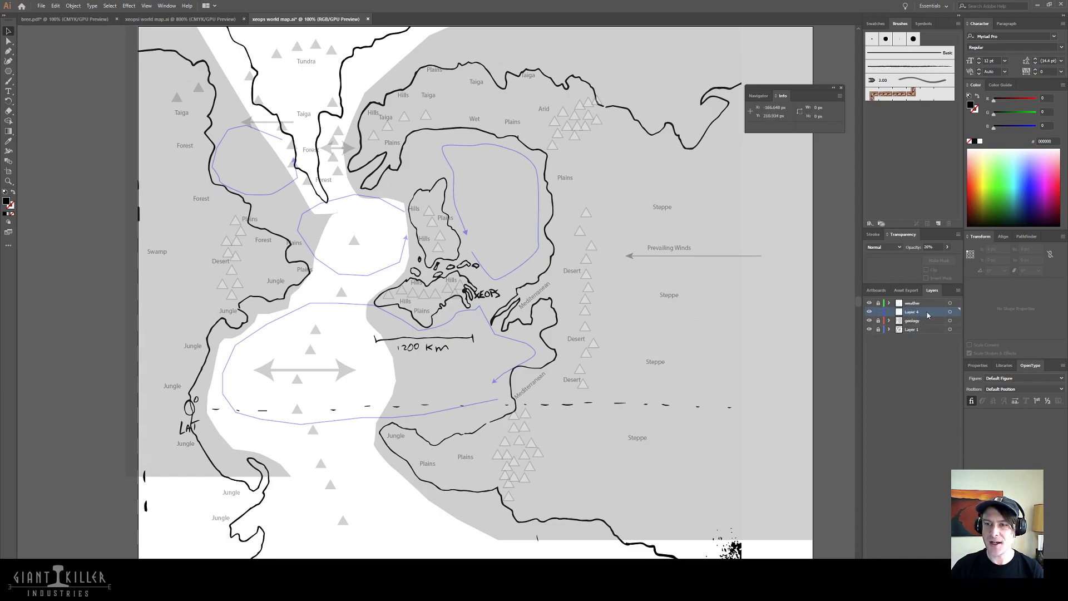
drag(926, 311, 926, 300)
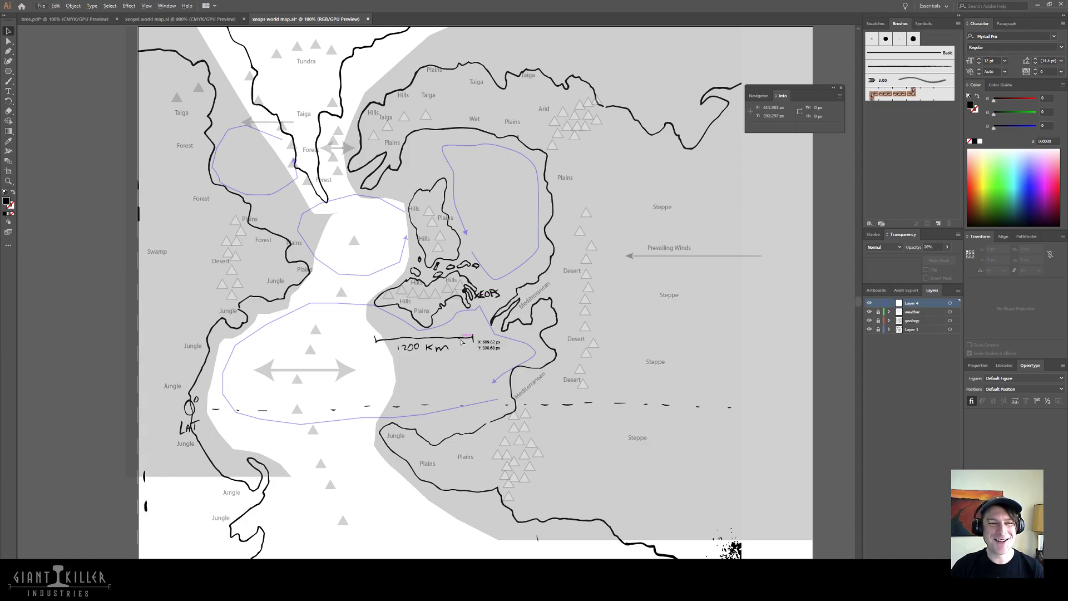
- Add a text label reading Barrowlands on the northern landmass, between the Taiga and Wet labels
scroll(461, 341, right, 1)
scroll(461, 340, down, 1)
scroll(460, 340, up, 2)
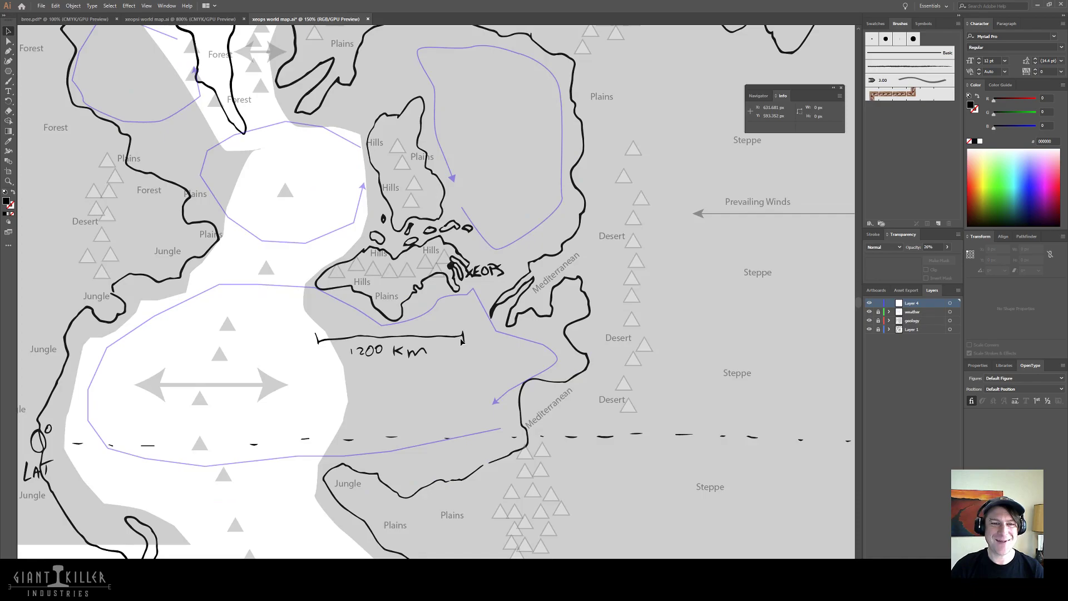
scroll(462, 342, down, 1)
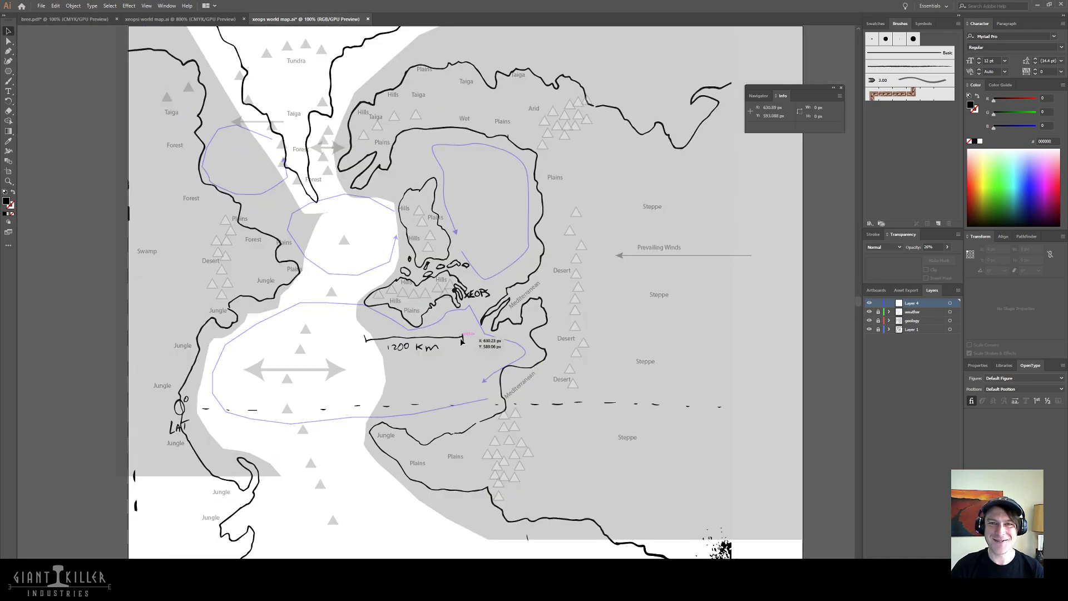
scroll(461, 342, up, 1)
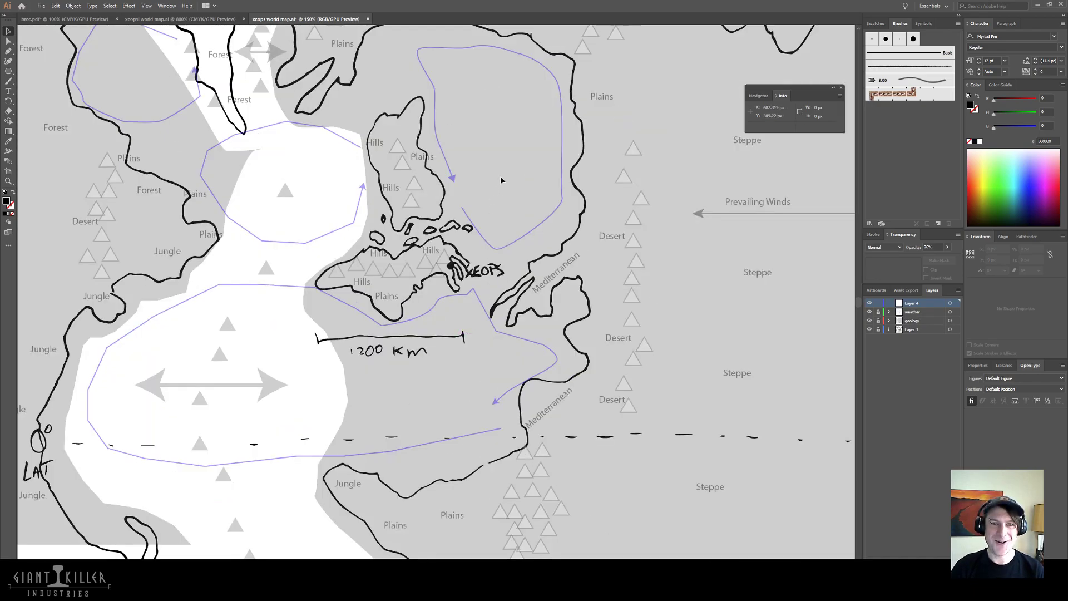
key(space)
scroll(501, 116, up, 5)
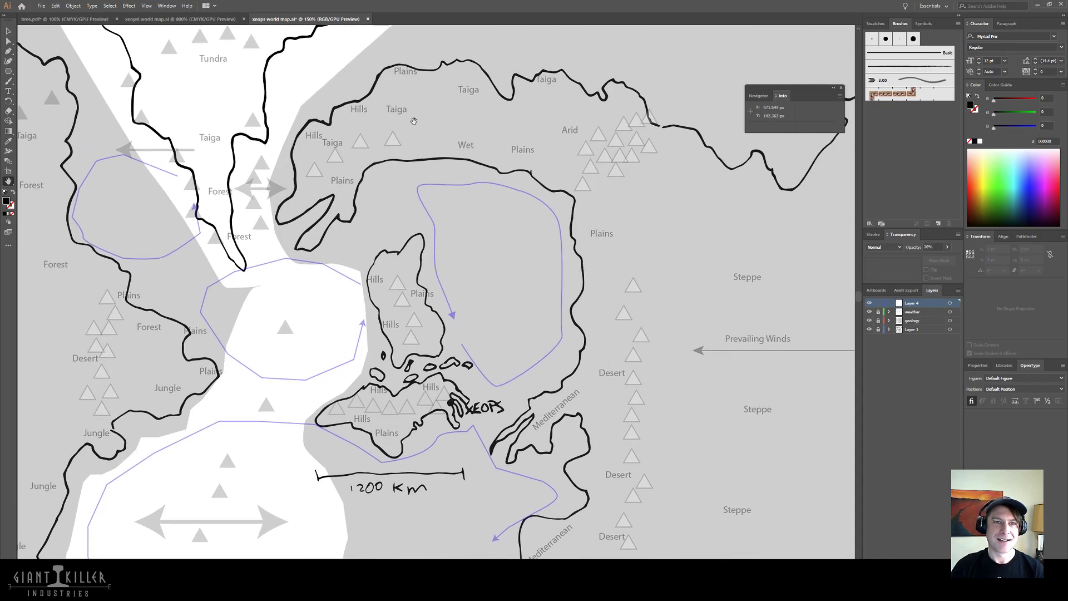
key(t)
click(438, 119)
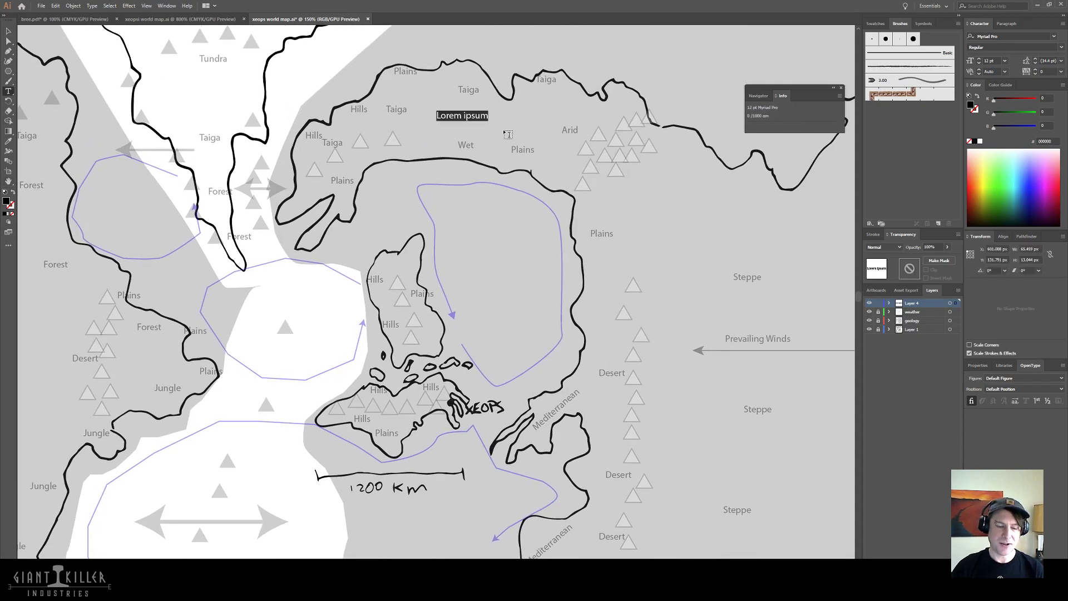
text(Barrowlands)
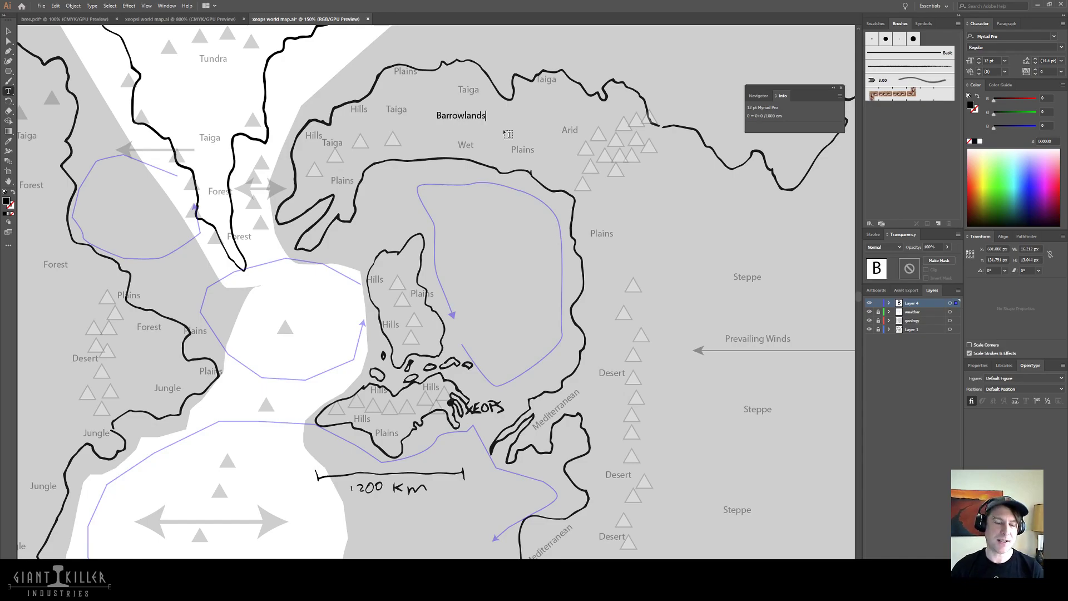
- Increase the font size of the whole Barrowlands label to 22 pt
key(ctrl+a)
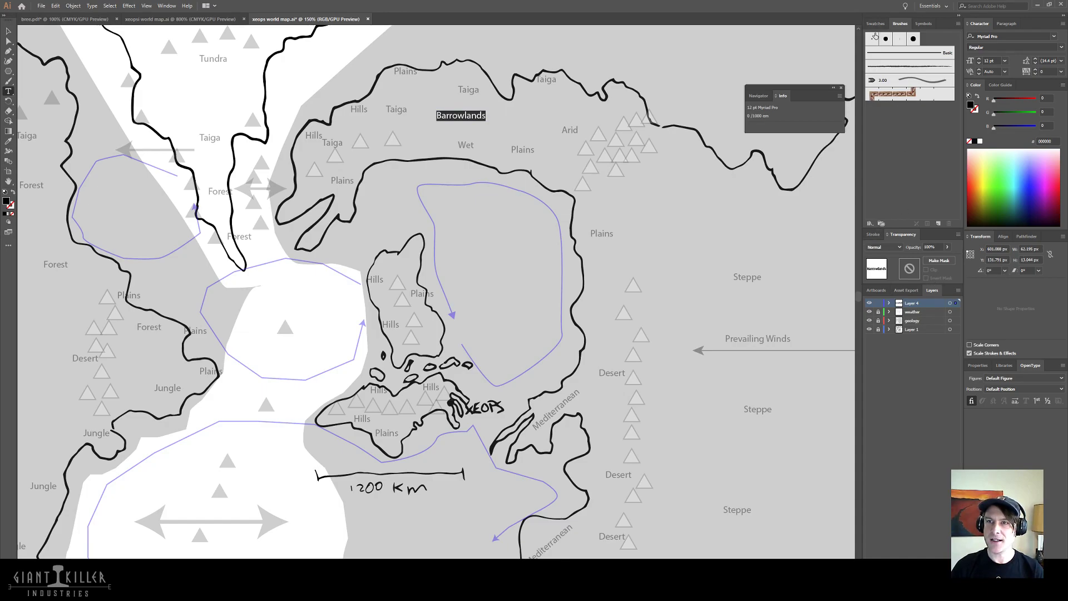
click(980, 59)
click(979, 59)
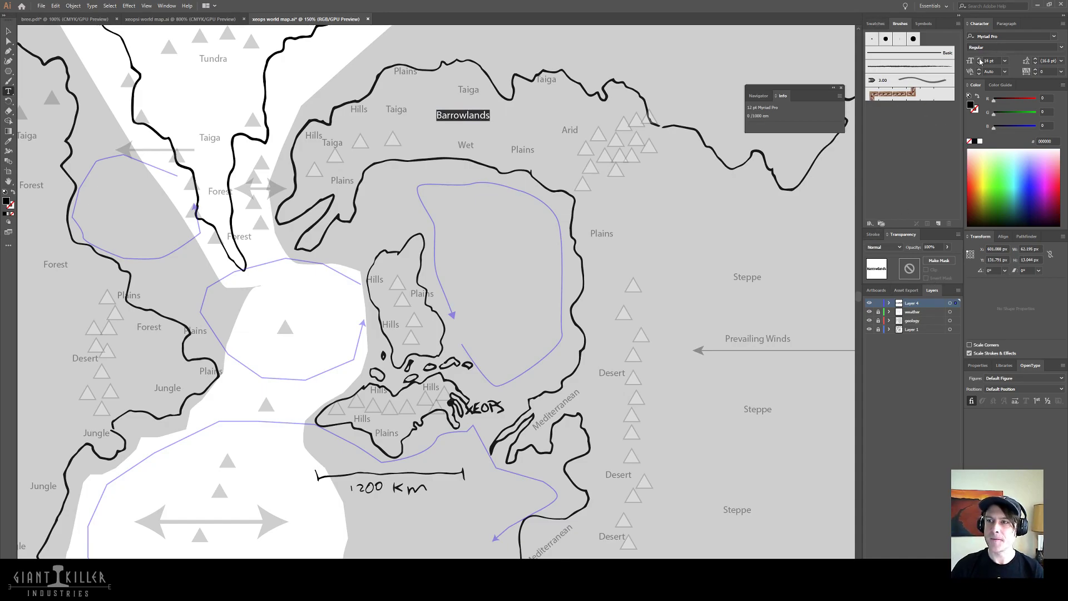
click(979, 59)
click(980, 59)
click(980, 59)
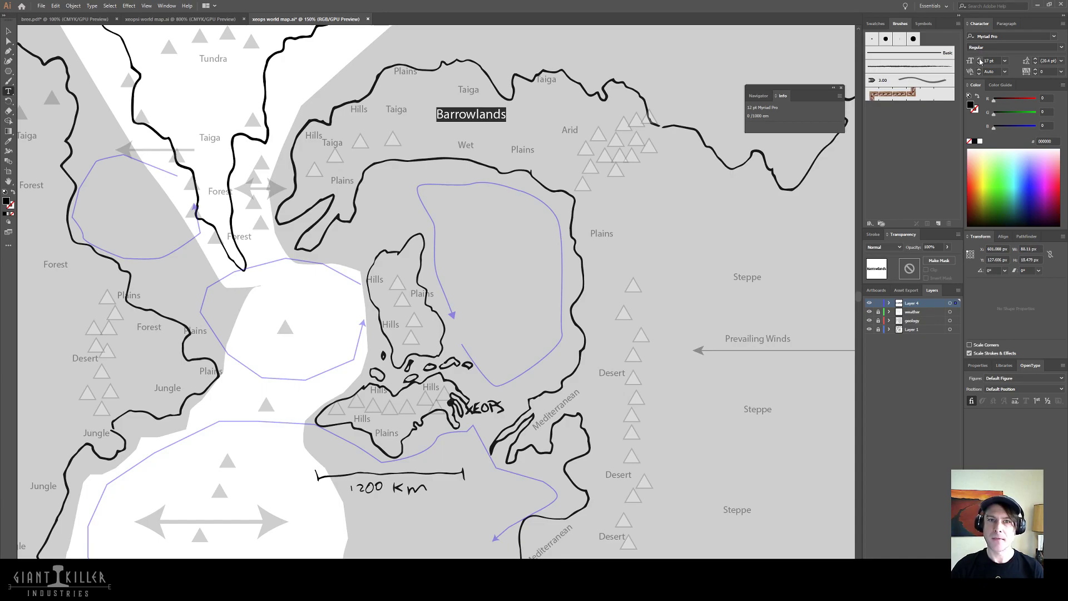
click(980, 59)
click(980, 59)
click(980, 59)
click(979, 59)
click(980, 59)
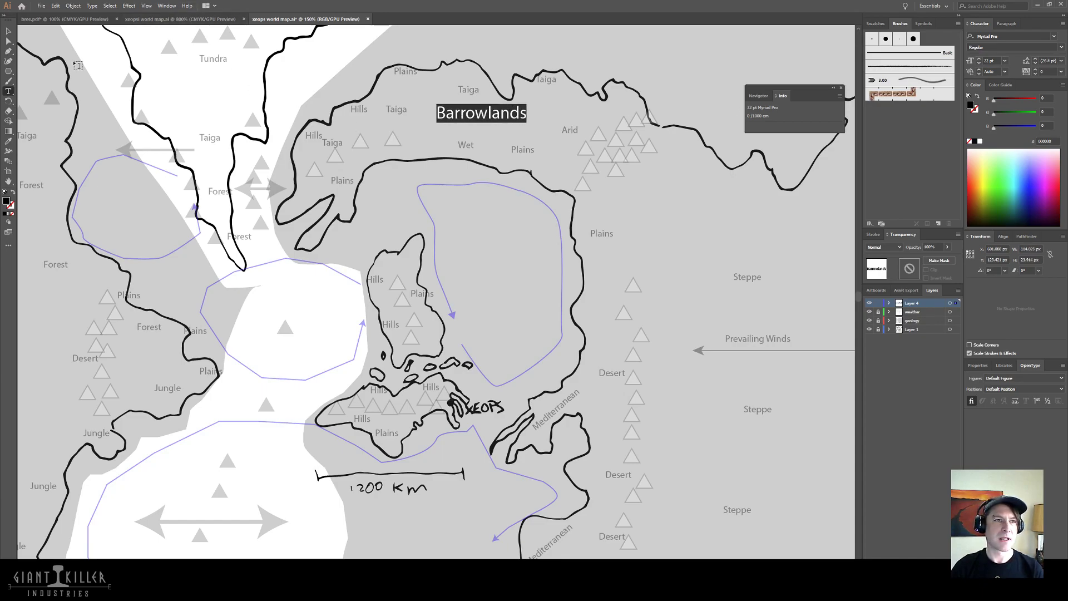
- Shift the Barrowlands label slightly west, keeping it between the Taiga and Wet labels, and deselect it
click(8, 30)
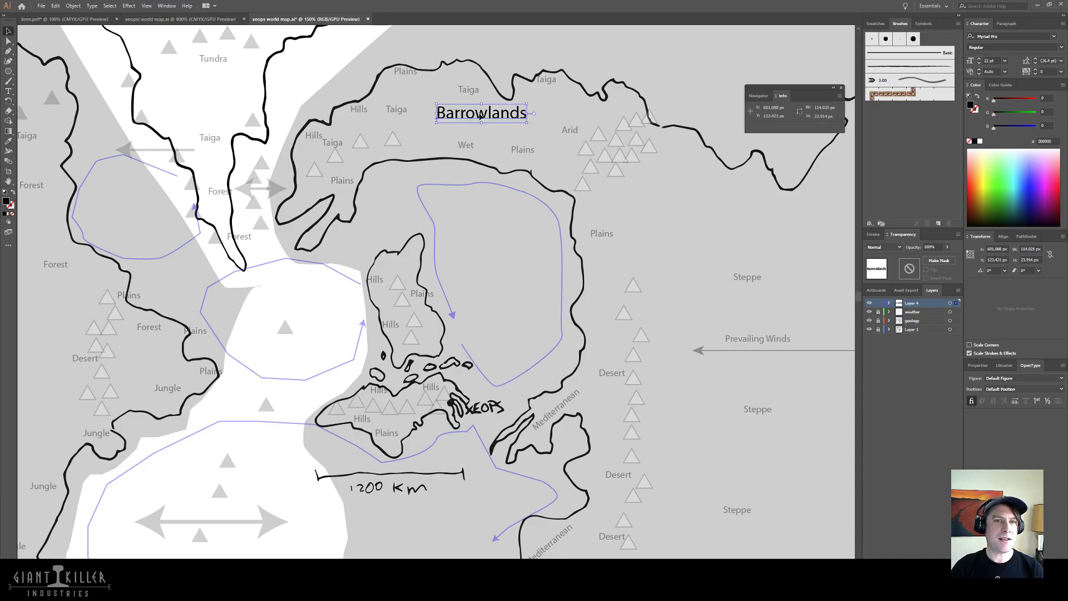
mouse_move(467, 116)
mouse_down()
mouse_move(438, 117)
mouse_move(469, 116)
mouse_up()
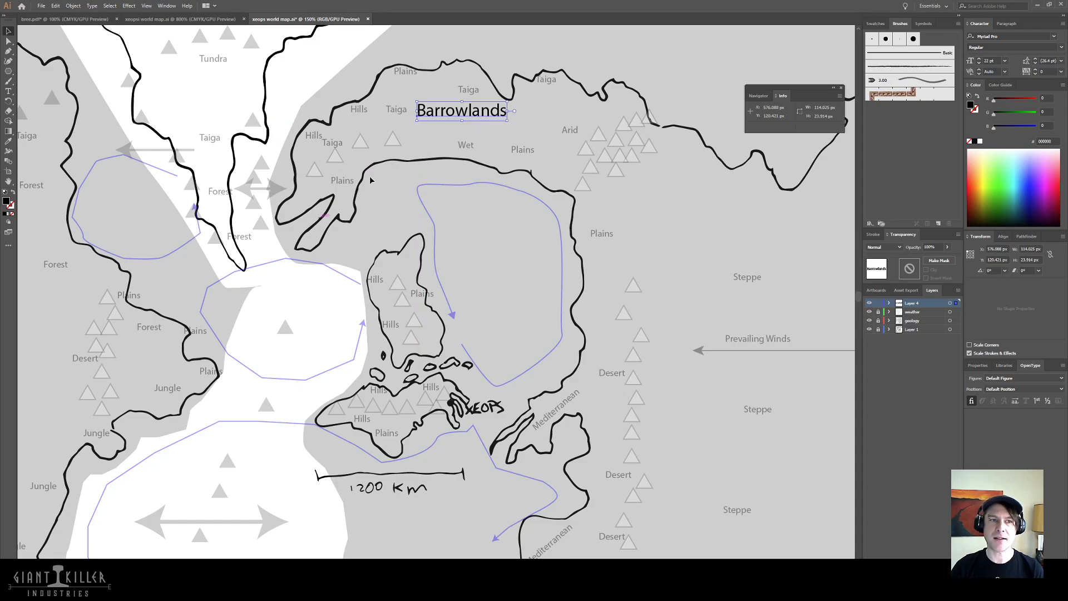
click(411, 170)
drag(388, 195, 436, 168)
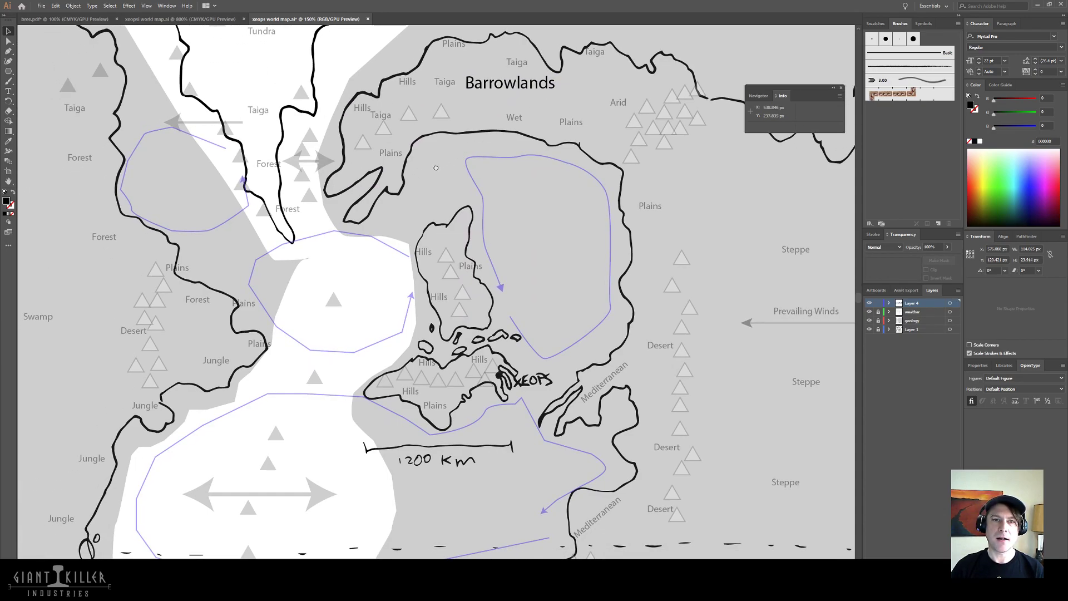
scroll(443, 156, up, 1)
drag(496, 104, 494, 110)
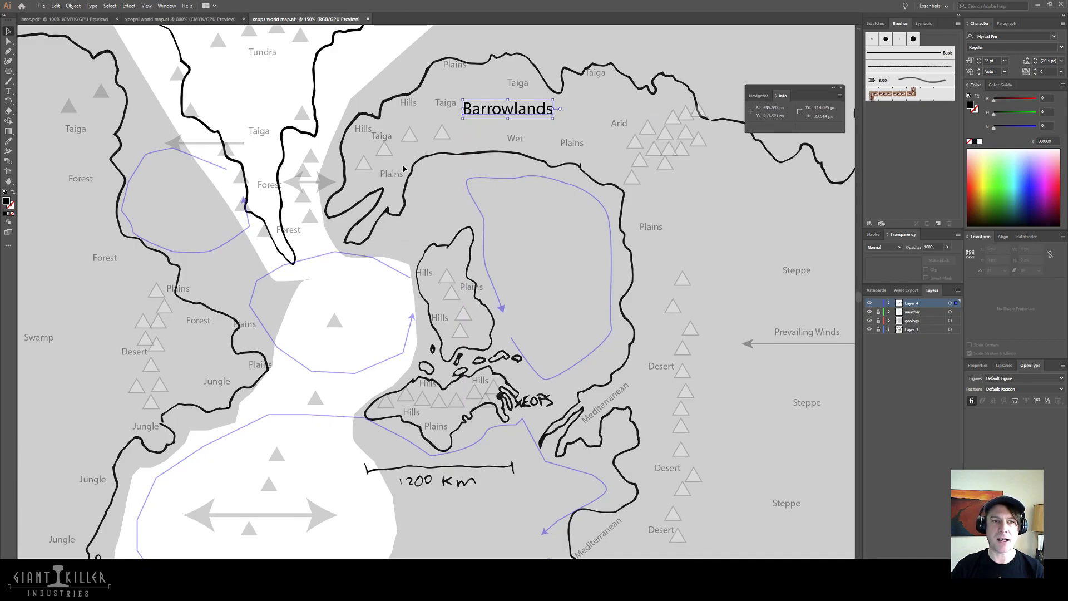
click(431, 165)
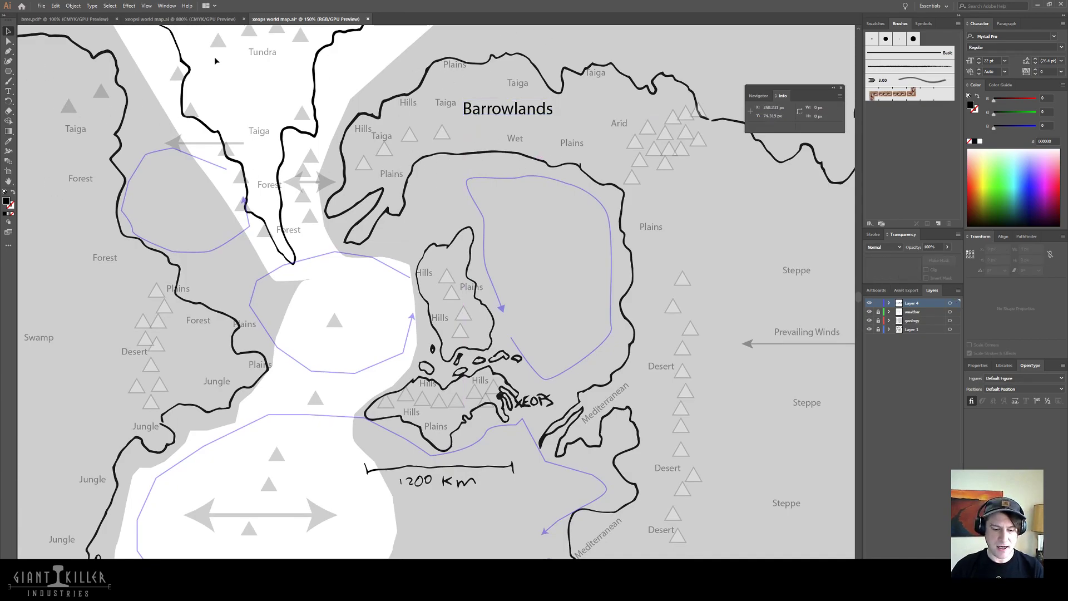
- Draw a small closed region with the Pen tool along the northwest Barrowlands coast, between the two Hills labels
key(p)
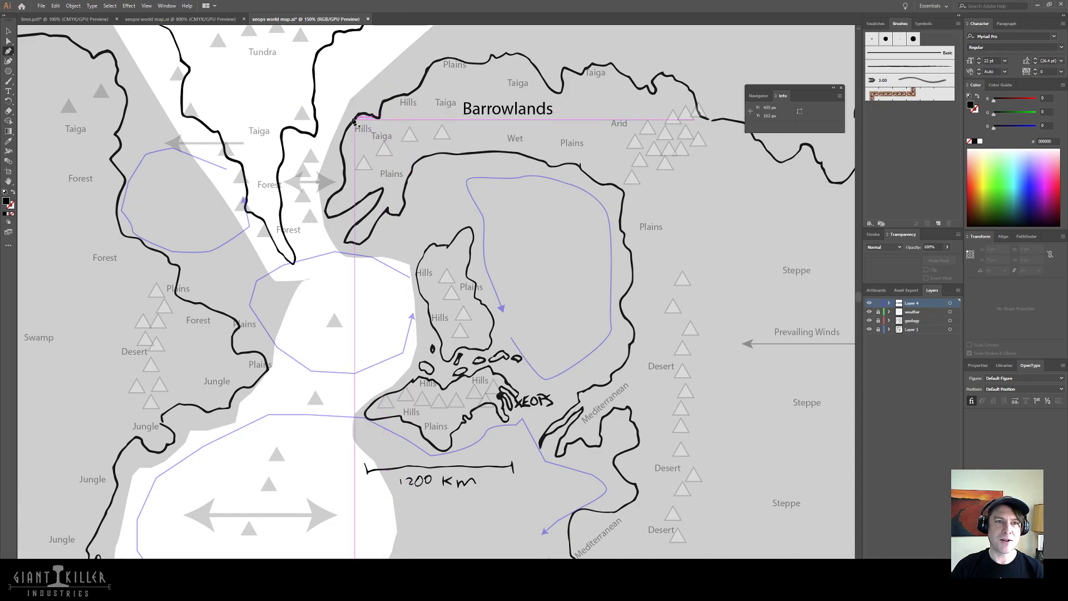
click(351, 119)
drag(377, 125, 388, 126)
click(387, 126)
click(394, 119)
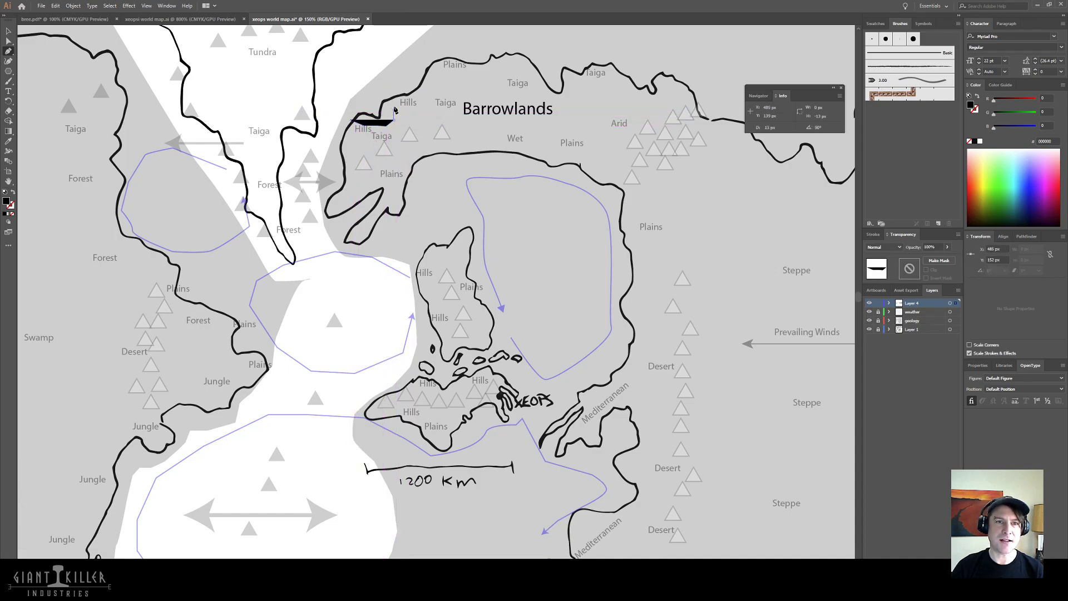
click(395, 111)
click(394, 103)
click(403, 102)
click(413, 101)
click(419, 97)
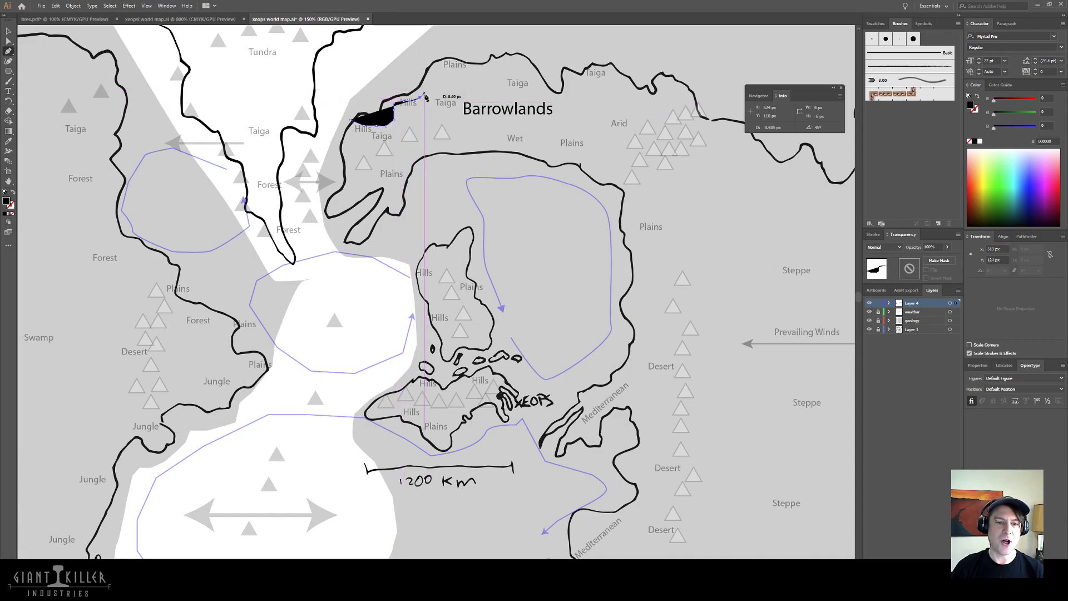
click(415, 93)
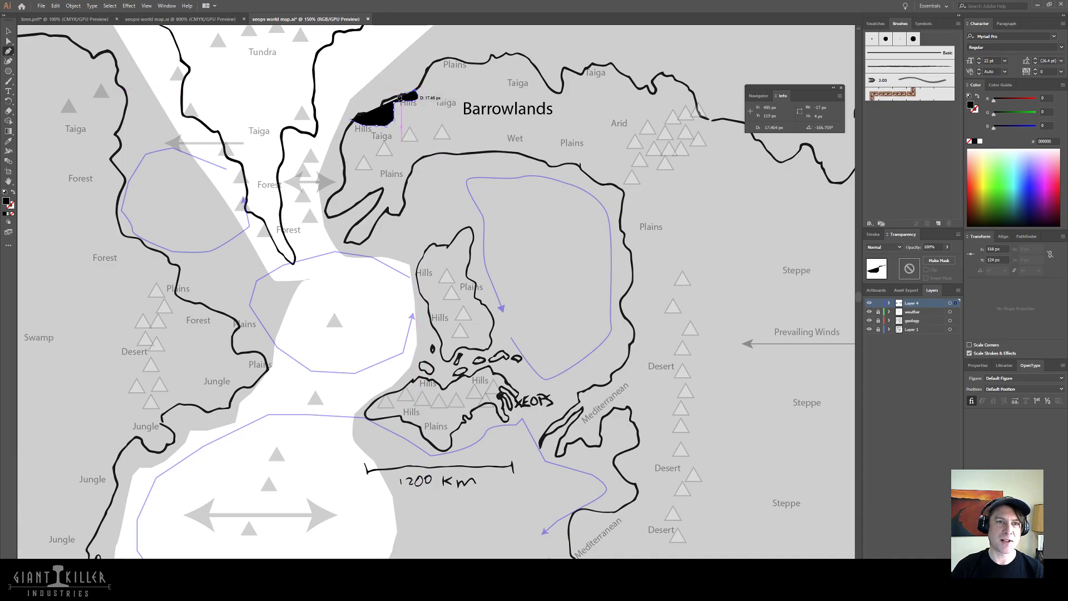
click(398, 98)
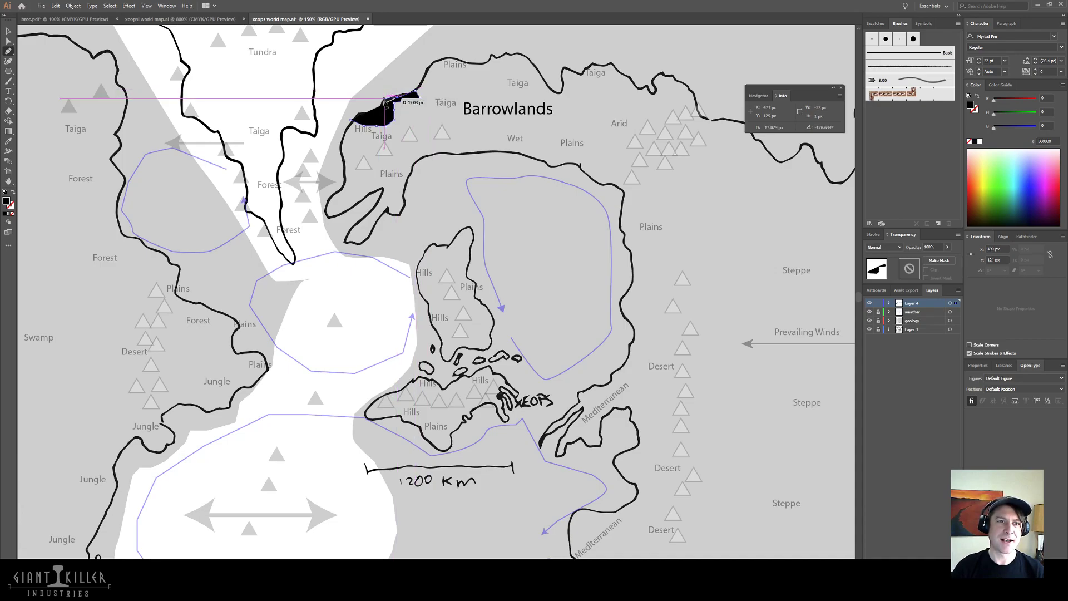
click(383, 99)
click(393, 120)
click(359, 117)
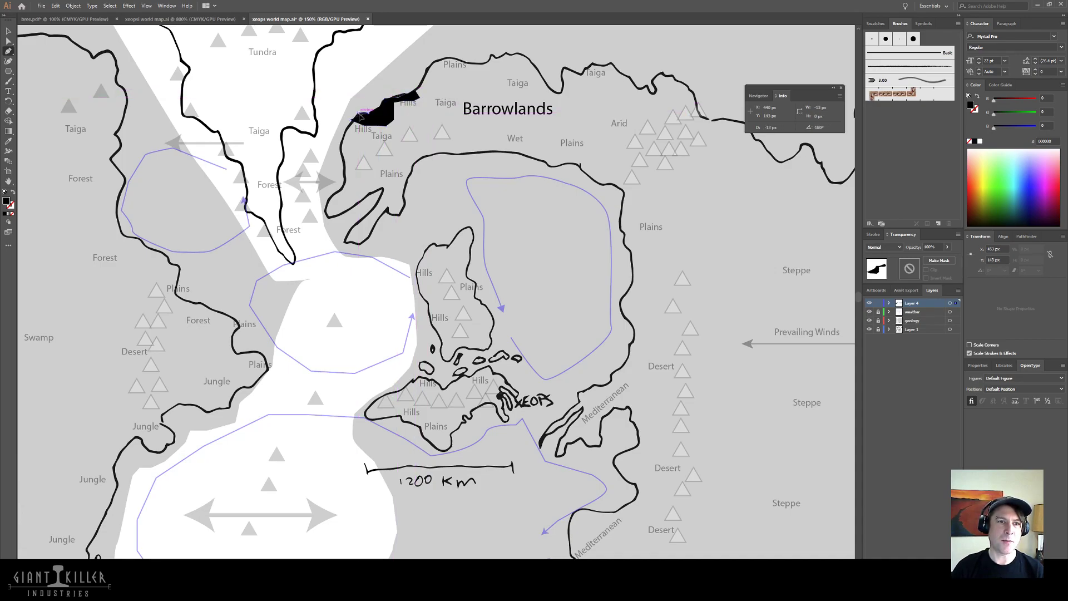
click(351, 122)
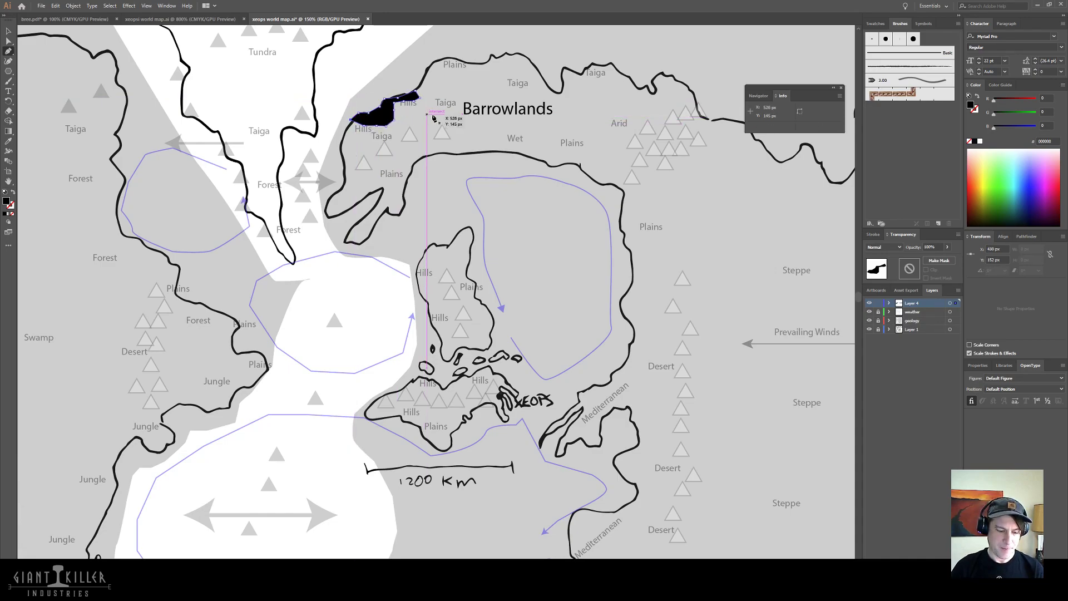
- Give the new coastal region a bright green fill at 61% opacity and no stroke
key(shift+x)
key(v)
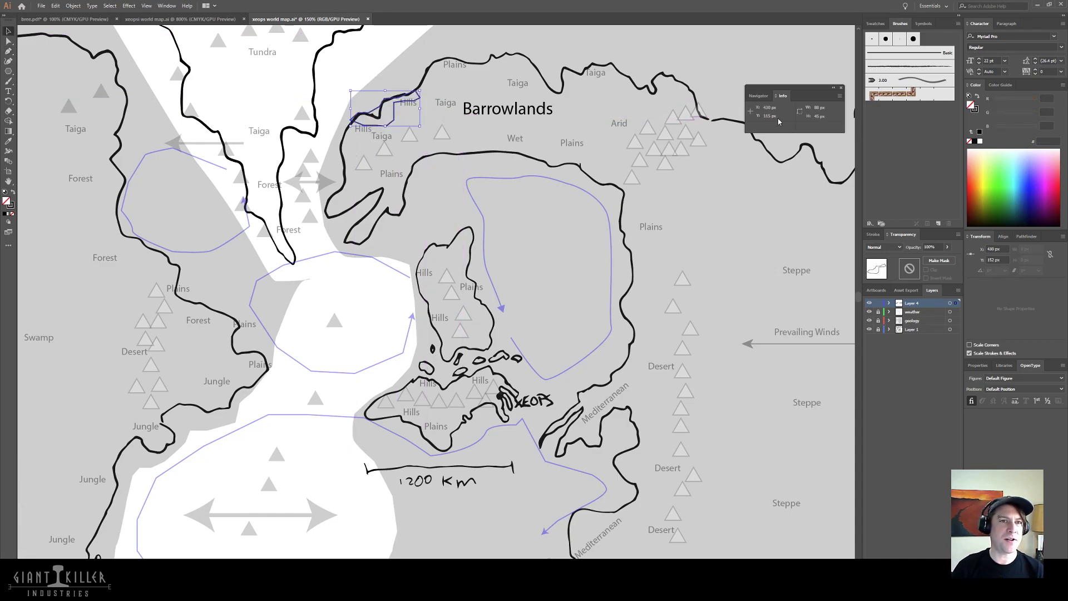
click(1005, 187)
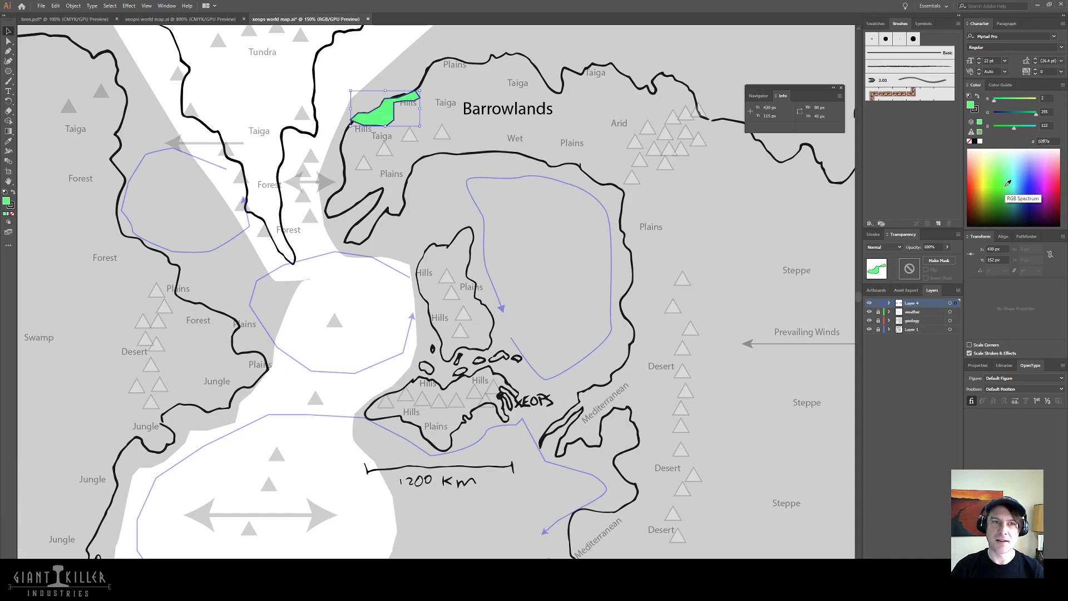
click(947, 247)
click(934, 258)
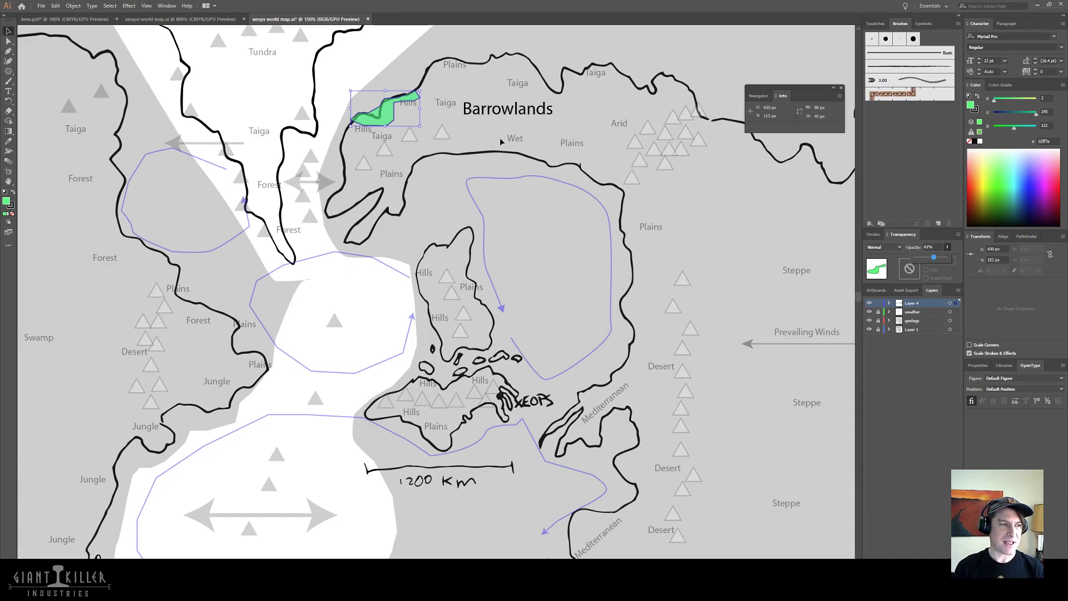
click(10, 205)
click(14, 214)
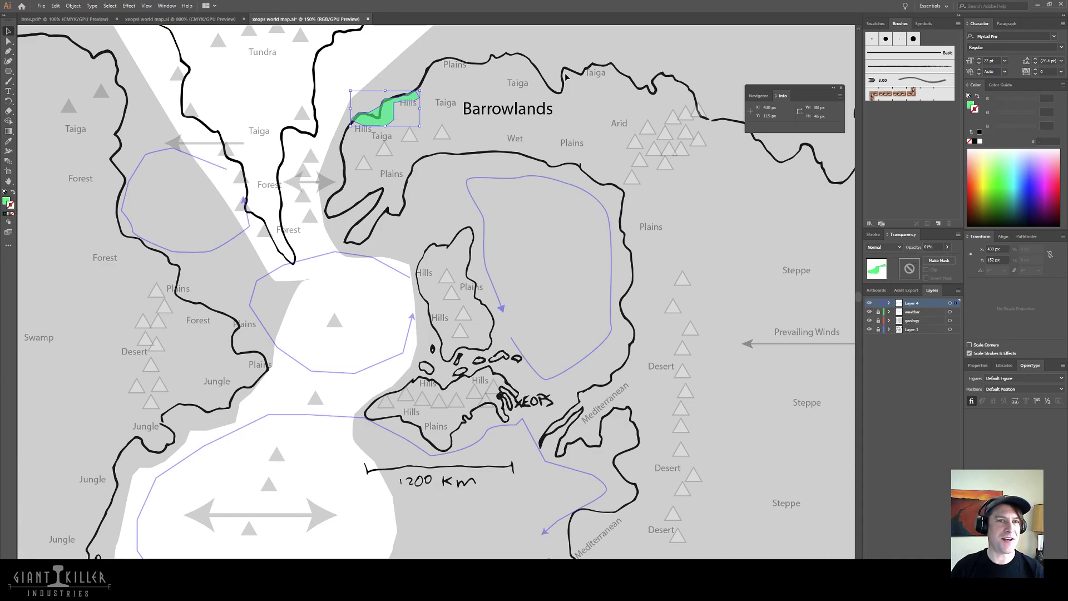
- Reshape the green region by moving its anchor points closer to the coastline, making it about 69 by 36 px
scroll(363, 95, down, 1)
scroll(365, 86, up, 3)
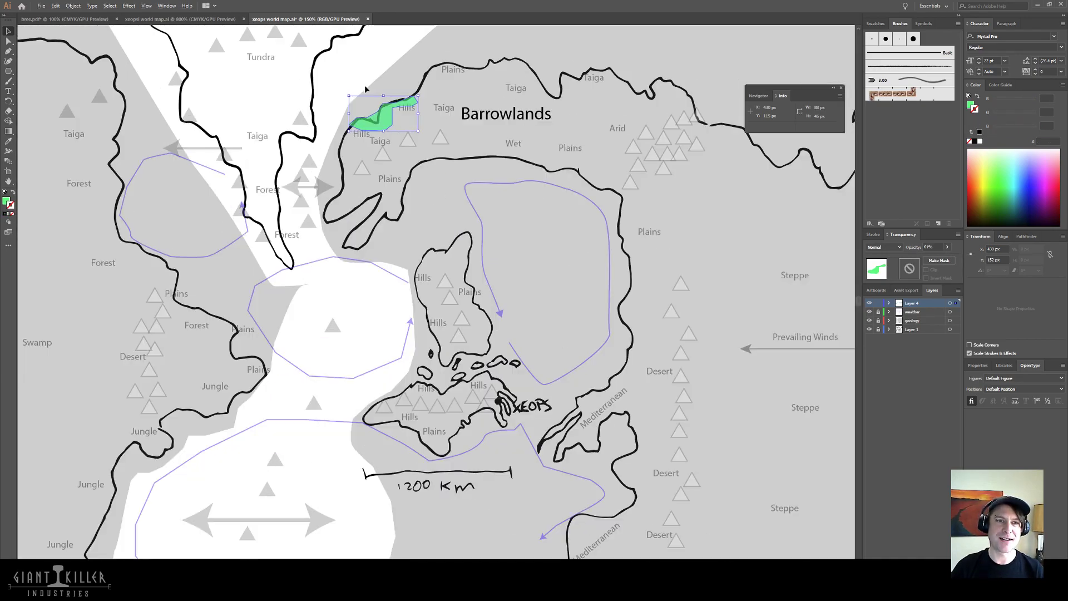
scroll(365, 86, up, 2)
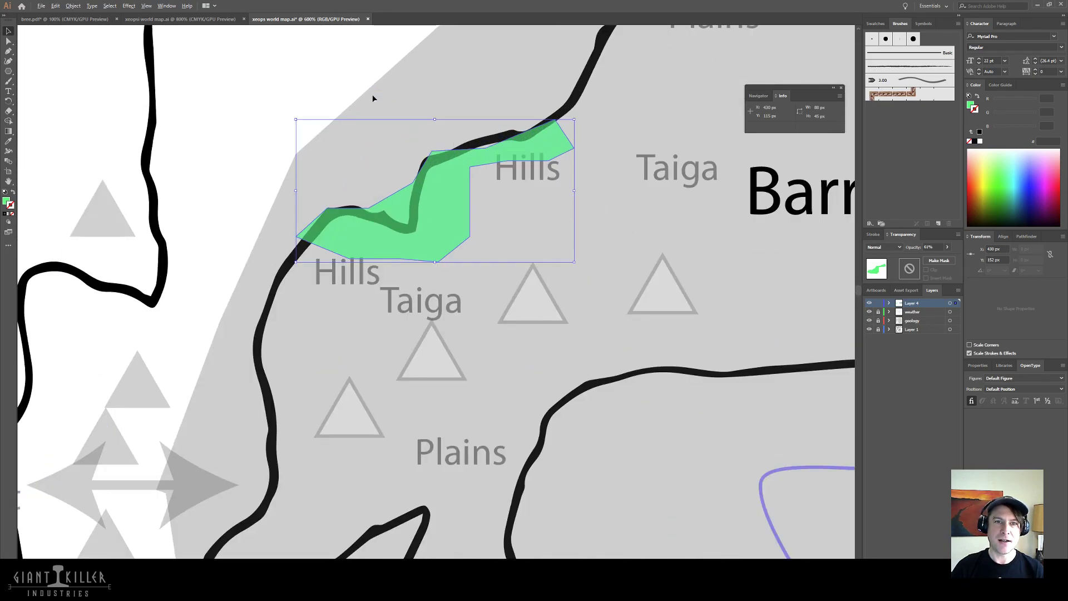
key(a)
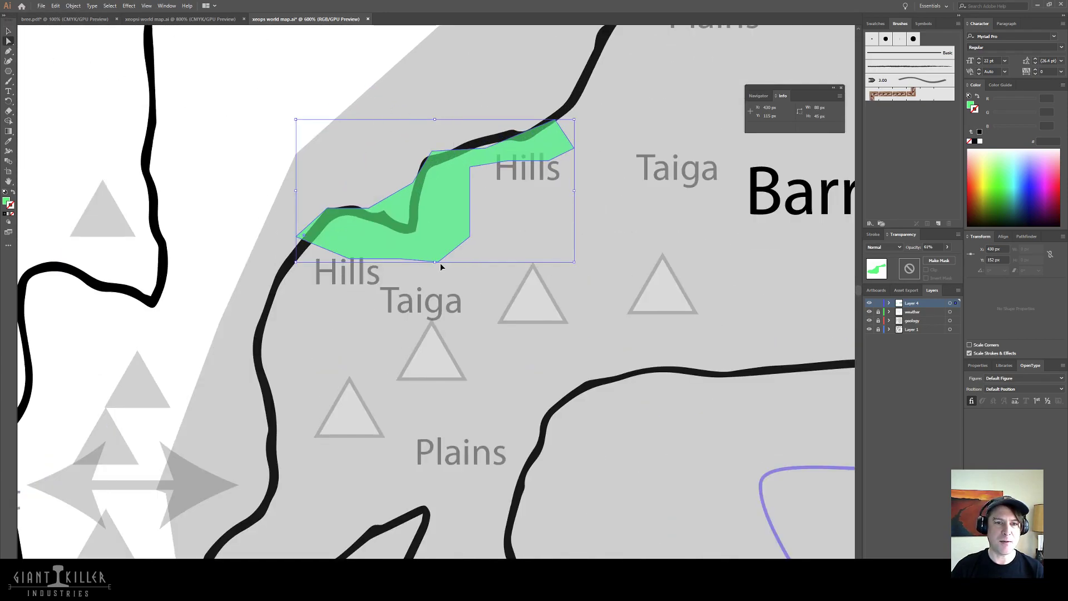
drag(432, 259, 461, 218)
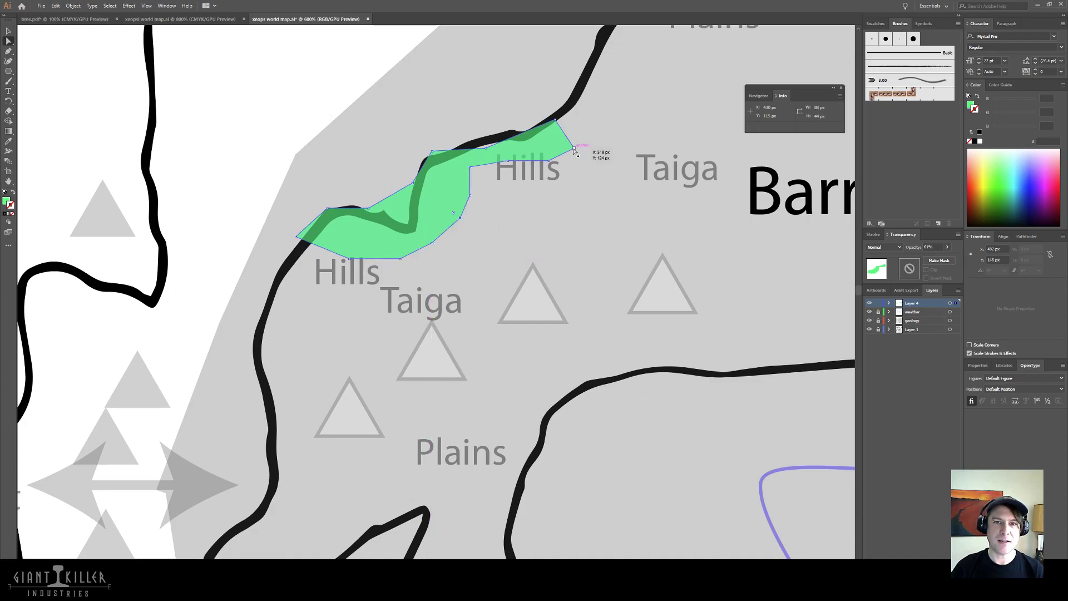
drag(574, 148, 483, 136)
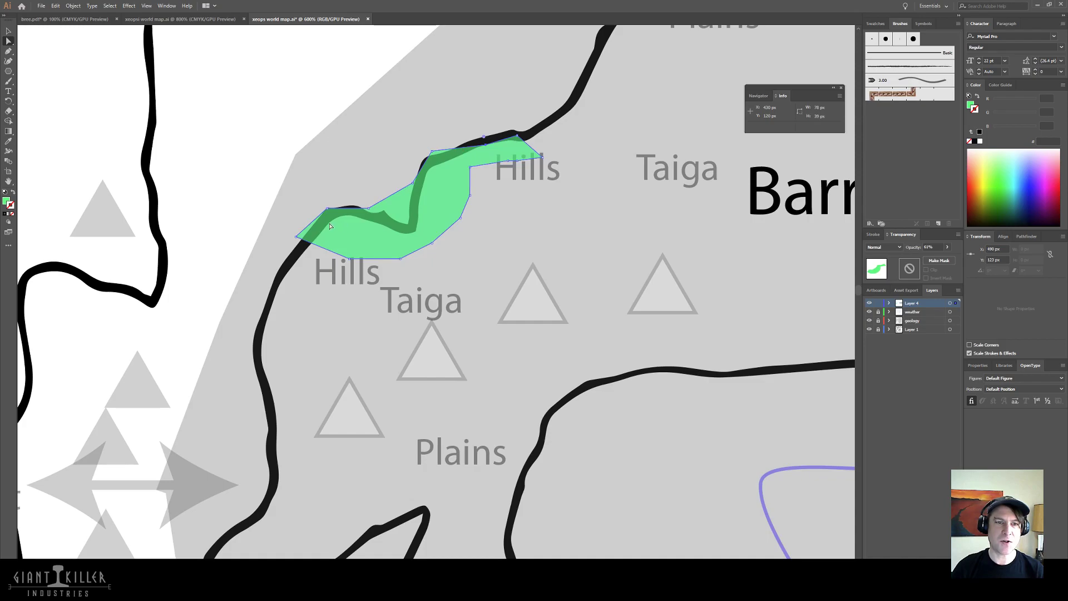
drag(297, 236, 346, 206)
drag(351, 259, 403, 248)
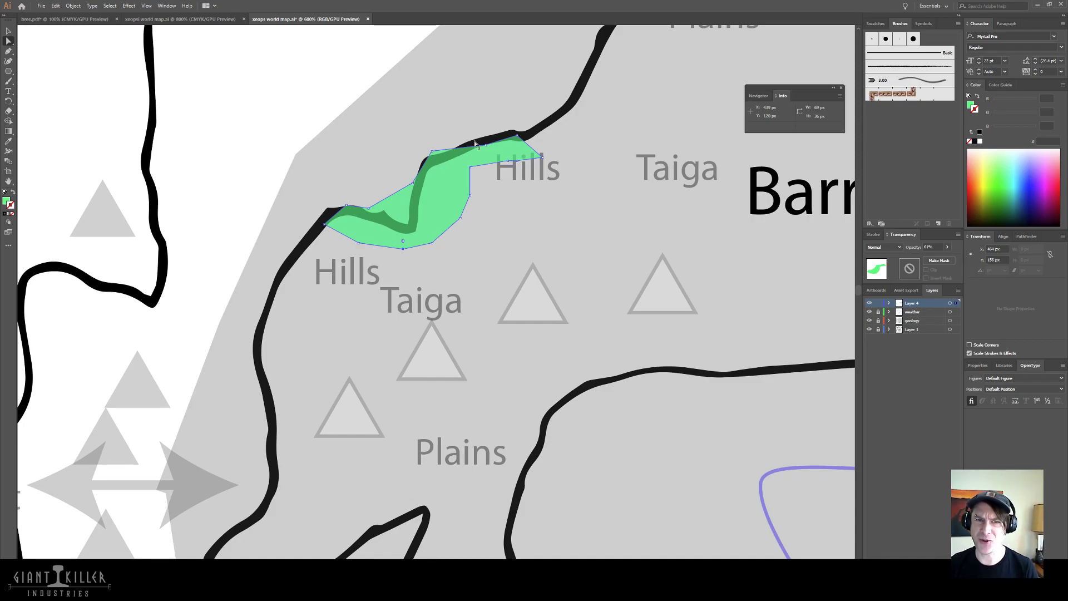
key(v)
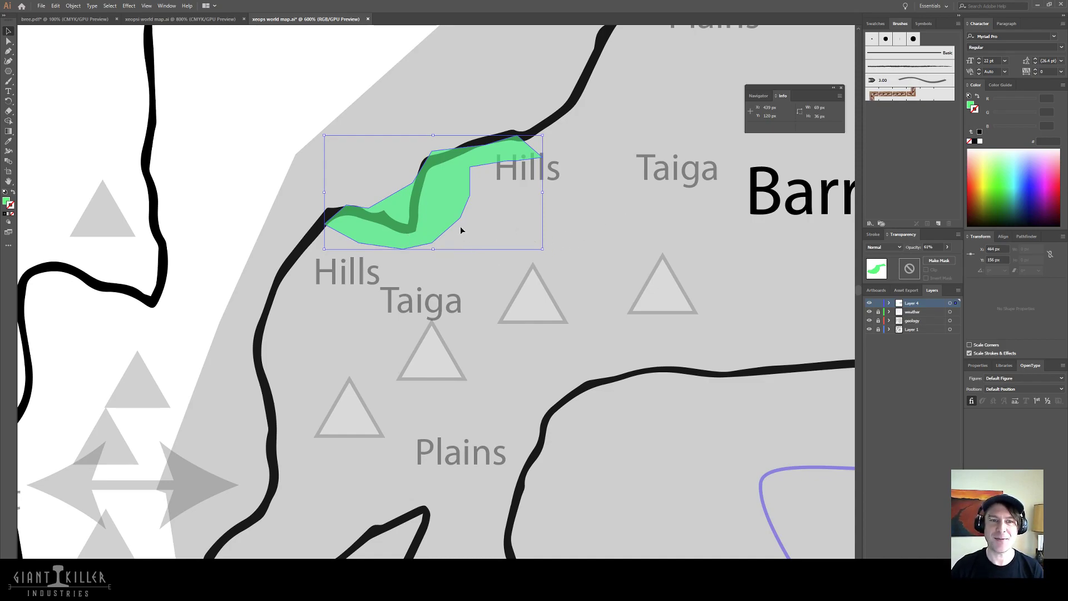
- Add a text label reading Ornholm just southeast of the green coastal region
key(t)
click(467, 249)
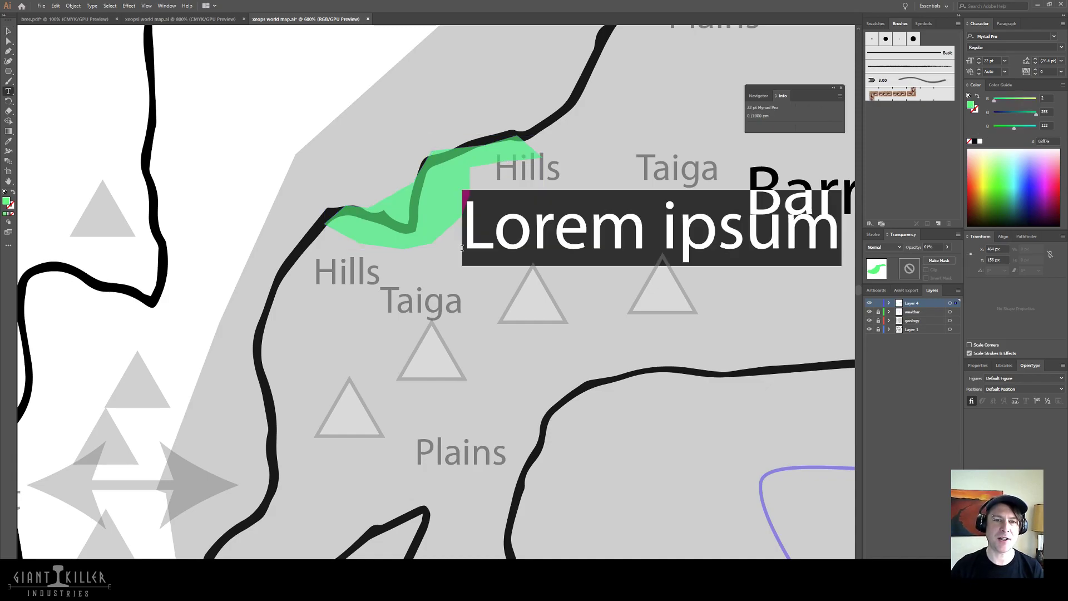
text(Ornholm)
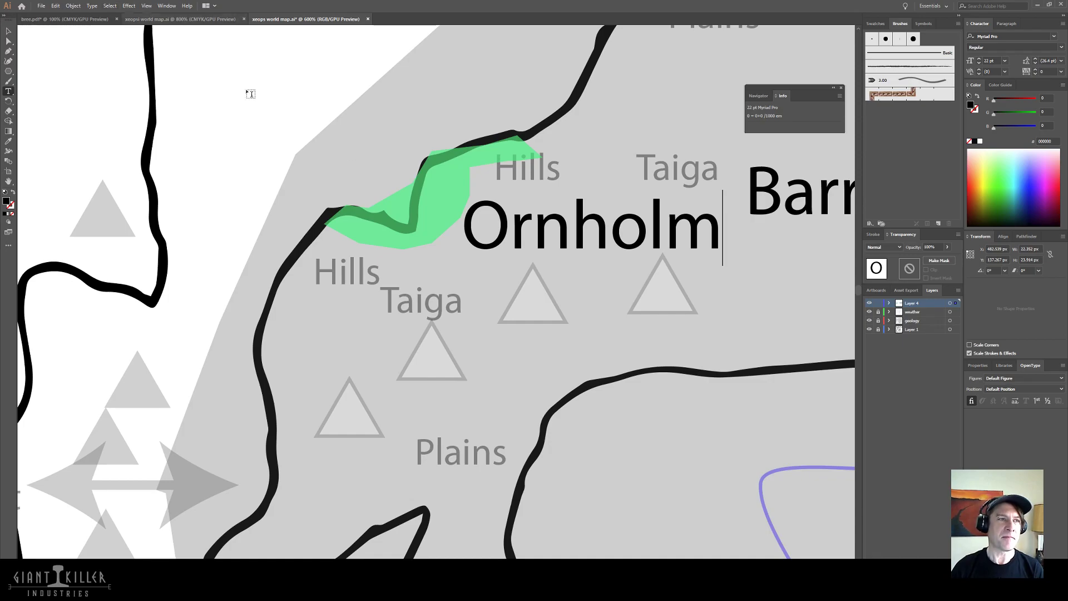
- Set the Ornholm label's font size to 14 pt and move it northwest against the green region's edge
double_click(605, 217)
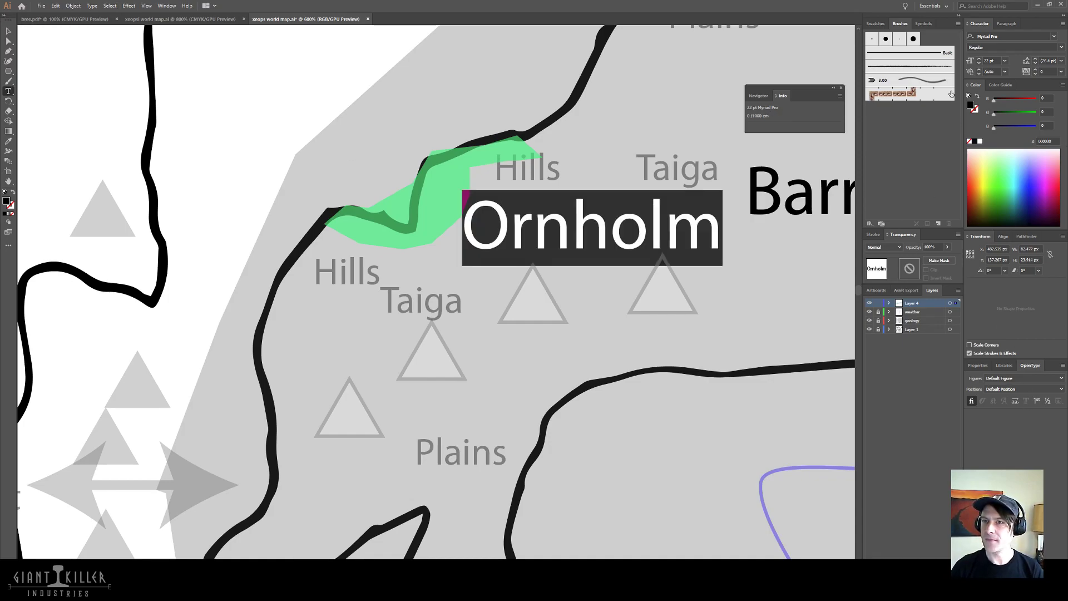
click(980, 63)
click(979, 63)
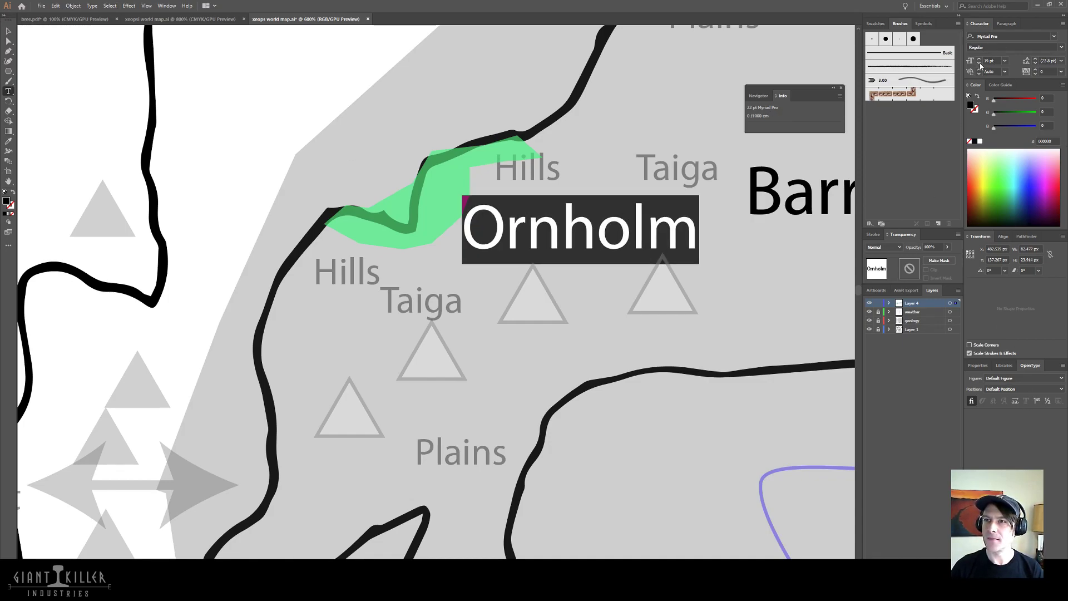
click(979, 64)
click(979, 64)
click(980, 64)
click(980, 63)
click(980, 64)
click(980, 64)
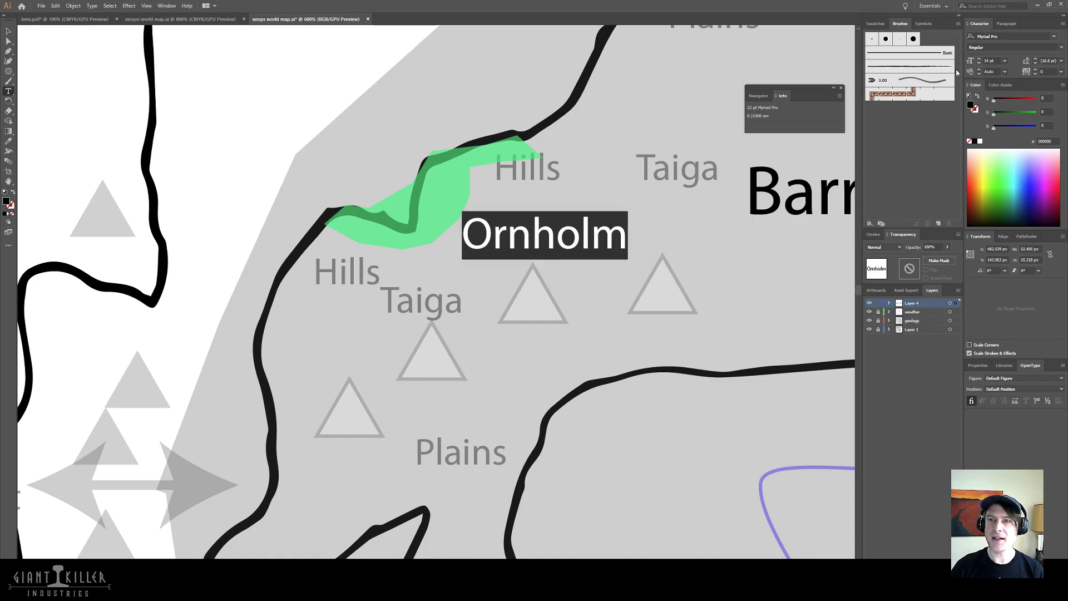
click(9, 31)
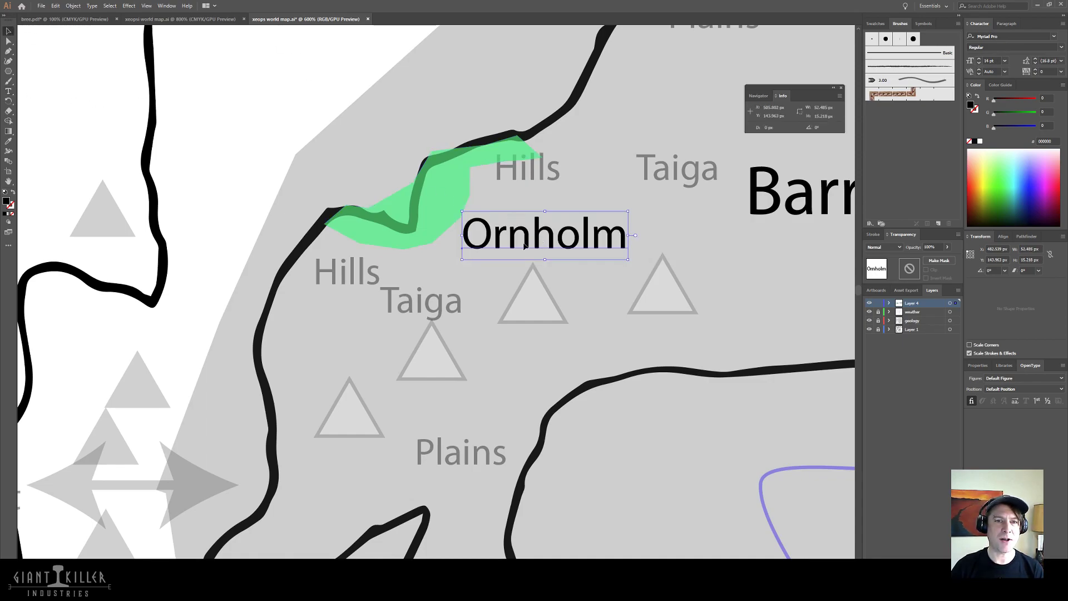
drag(538, 242, 503, 228)
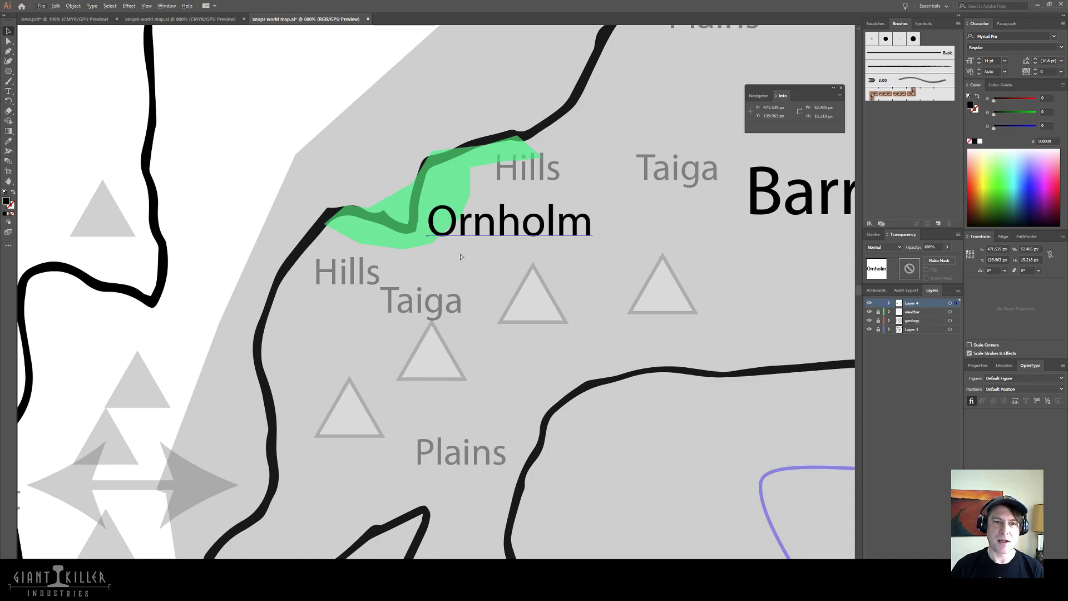
- Duplicate the Ornholm label to the northwest, off the coast, and change the copy's text to Orngard
scroll(460, 256, left, 2)
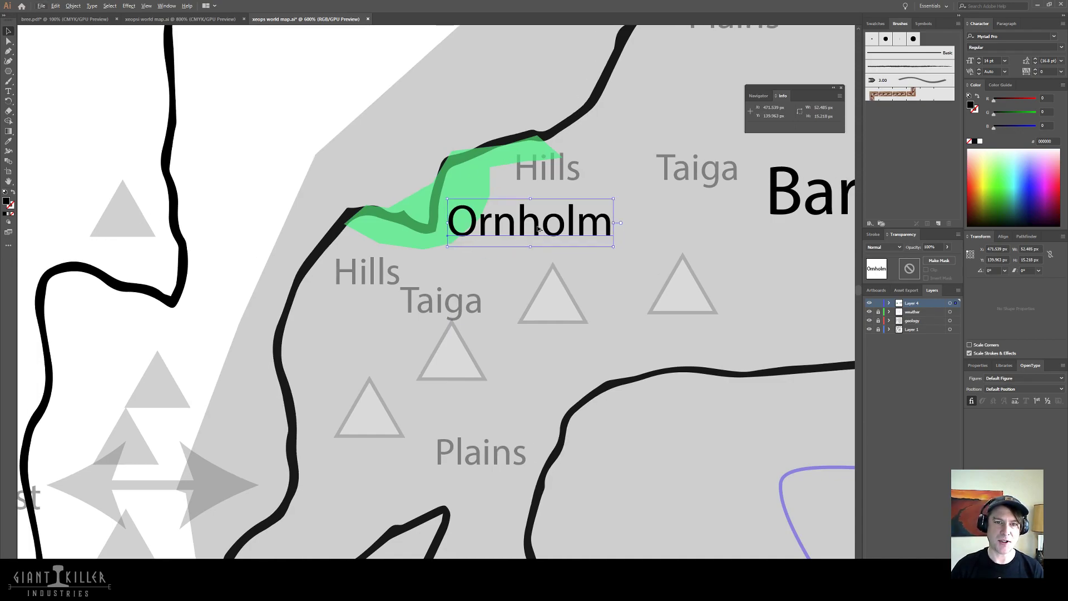
drag(462, 220, 320, 162)
double_click(395, 168)
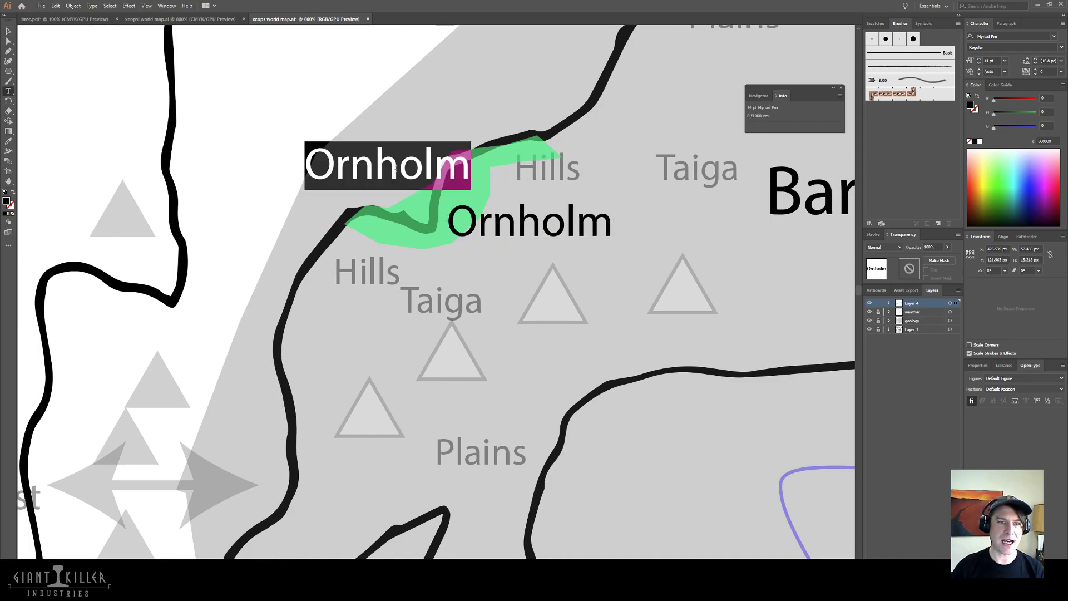
text(Orn)
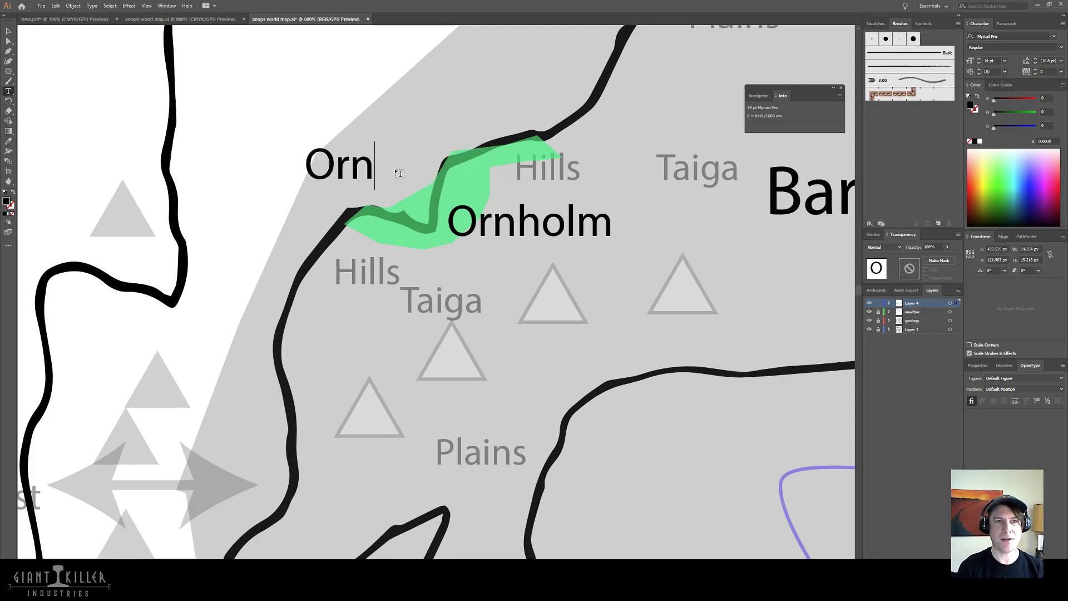
text(ga)
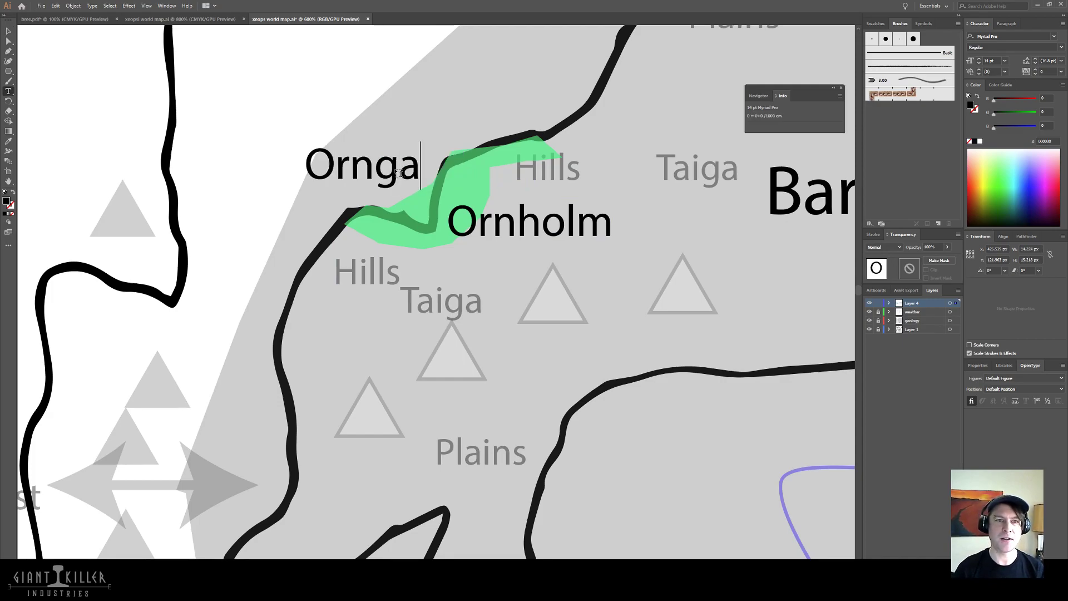
text(rd)
click(8, 30)
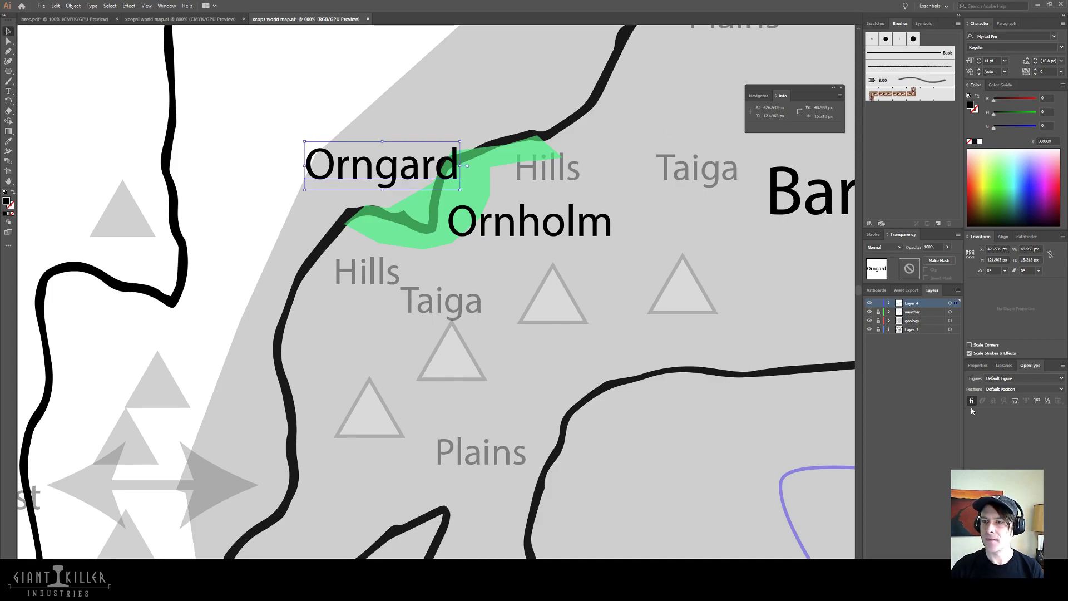
- Reduce the Orngard label to 7 pt and place it over the green region's northwestern shore
click(981, 63)
click(980, 63)
click(980, 63)
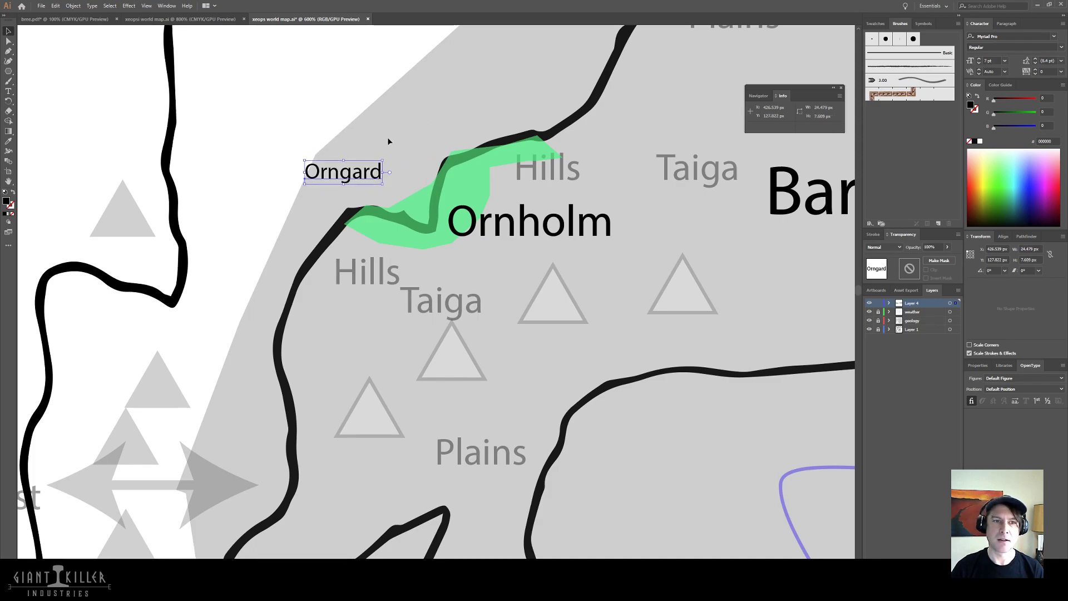
drag(350, 181, 392, 196)
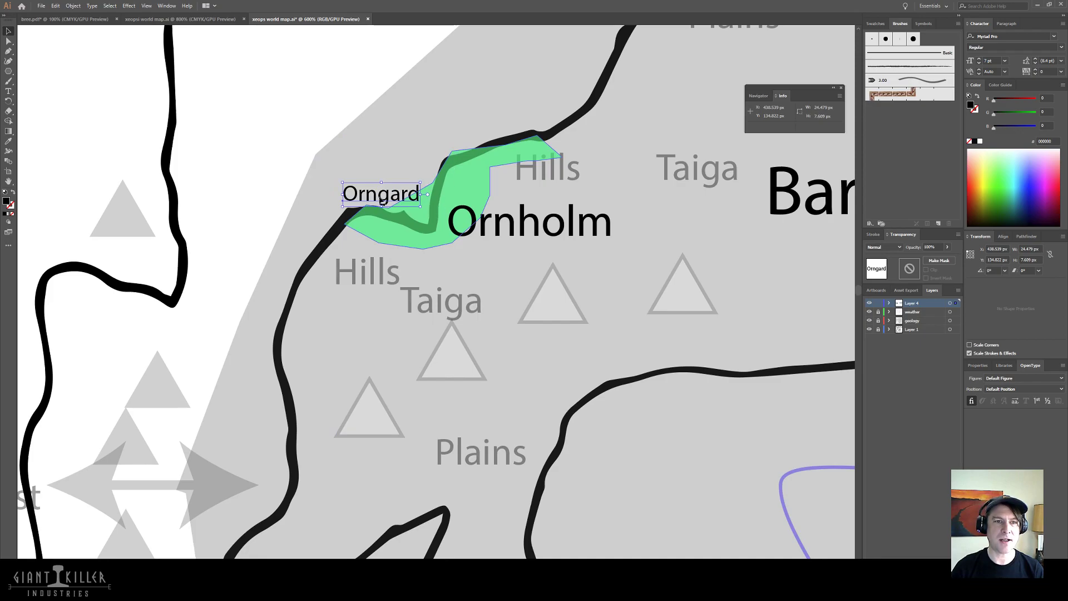
- Draw a black city dot 5 px across on the green region's inlet, nudge it slightly west and deselect it
drag(9, 70, 33, 88)
drag(424, 219, 439, 234)
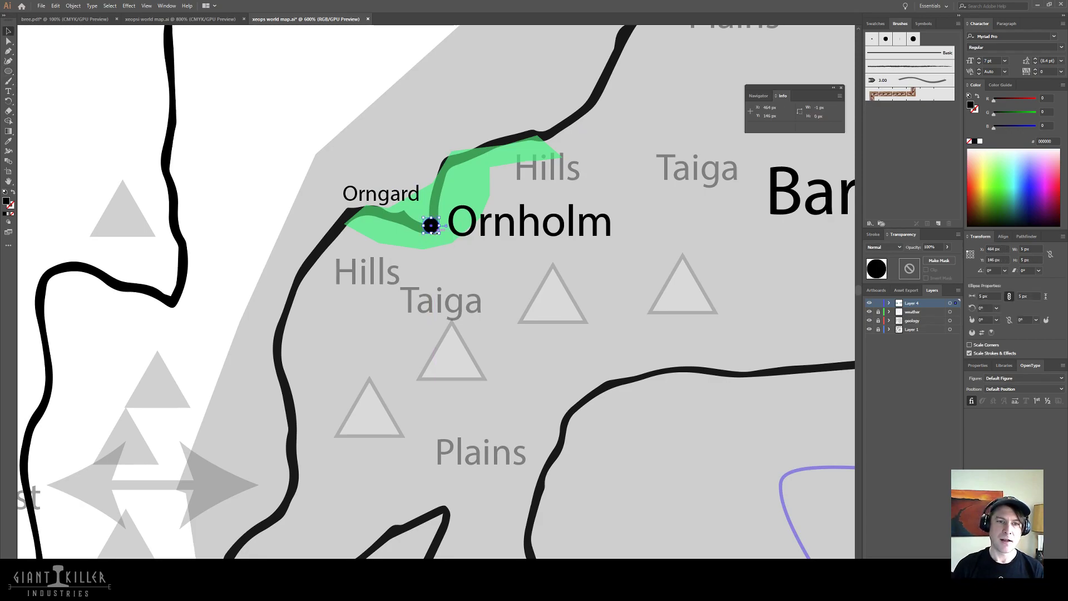
key(Left)
key(Left)
key(Left)
key(v)
key(Right)
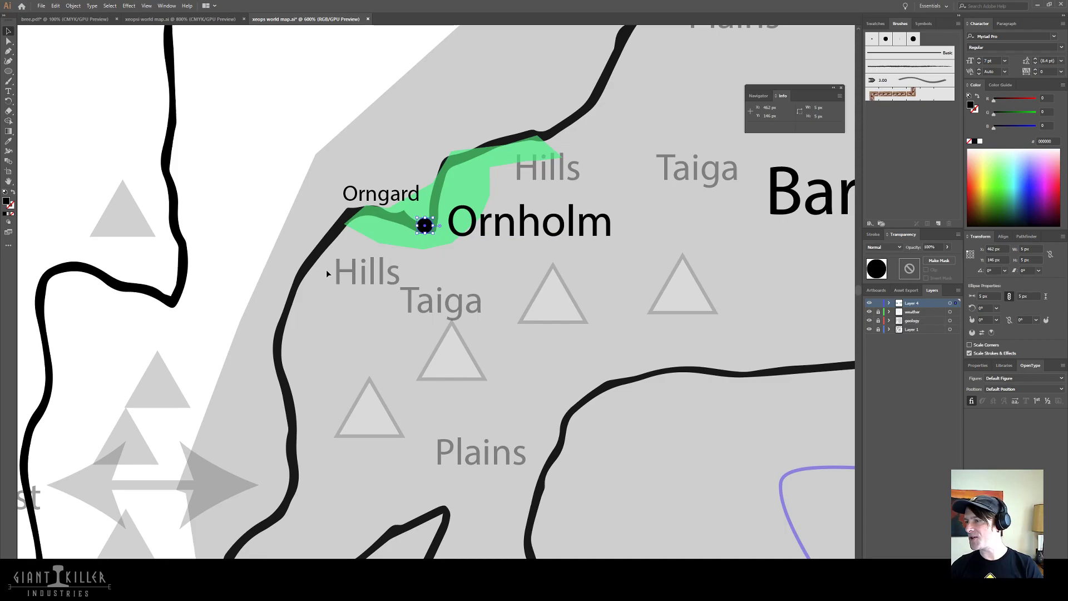
click(489, 272)
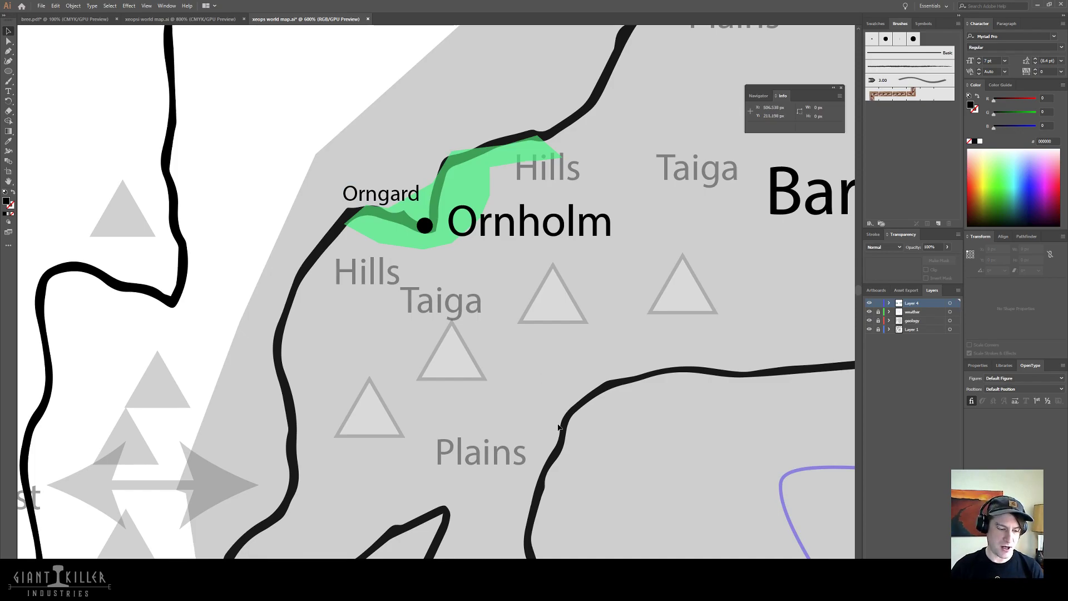
- Draw a curved river path about 42 px tall with the Pen tool from the inlet beside Orngard south to the mountain below Taiga
scroll(559, 427, down, 2)
scroll(601, 438, down, 1)
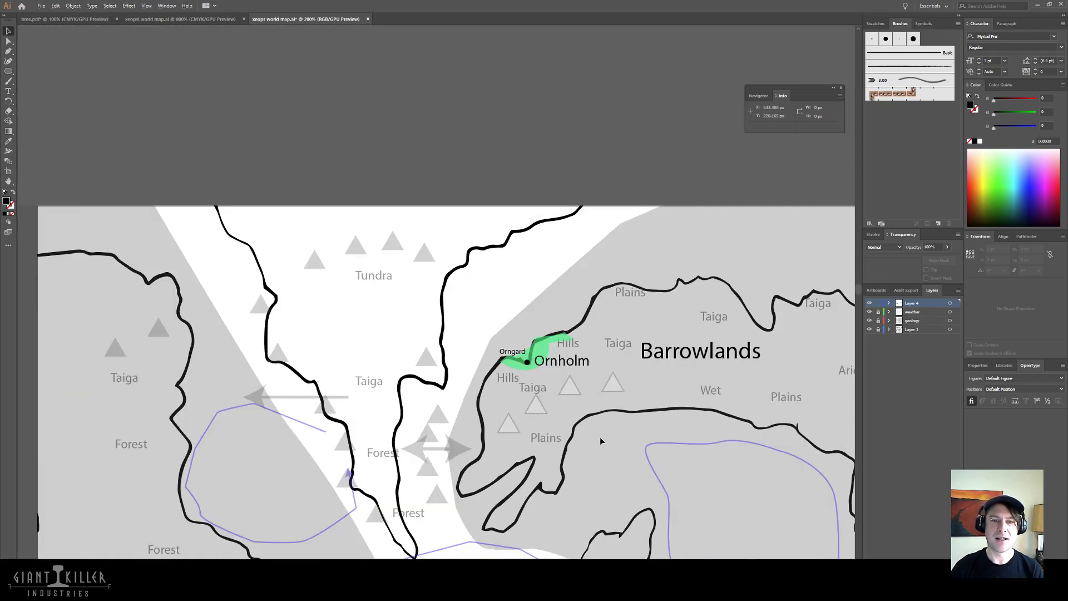
drag(625, 458, 524, 344)
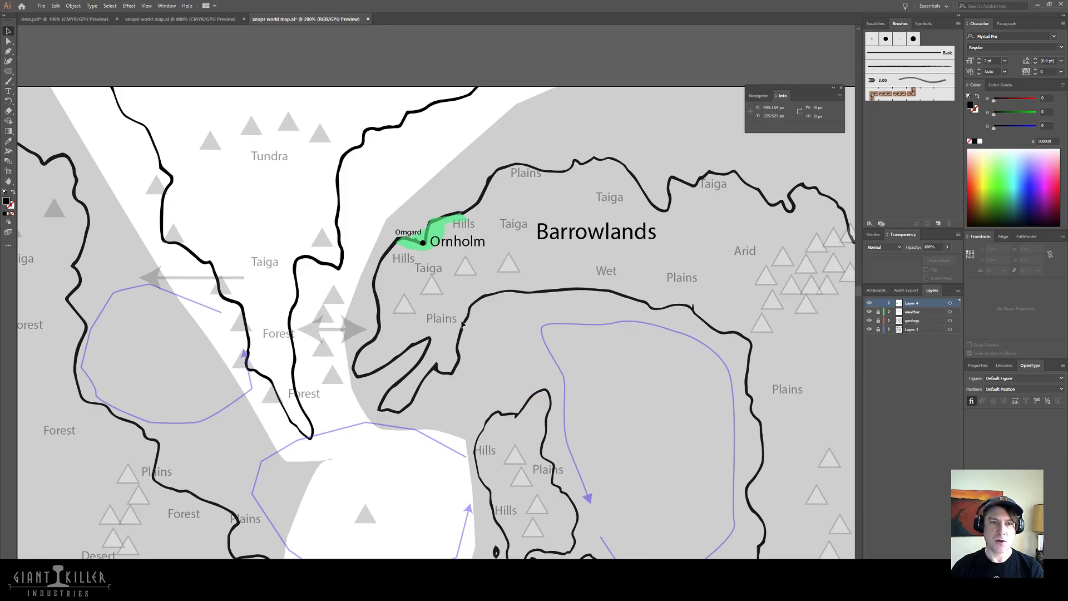
key(p)
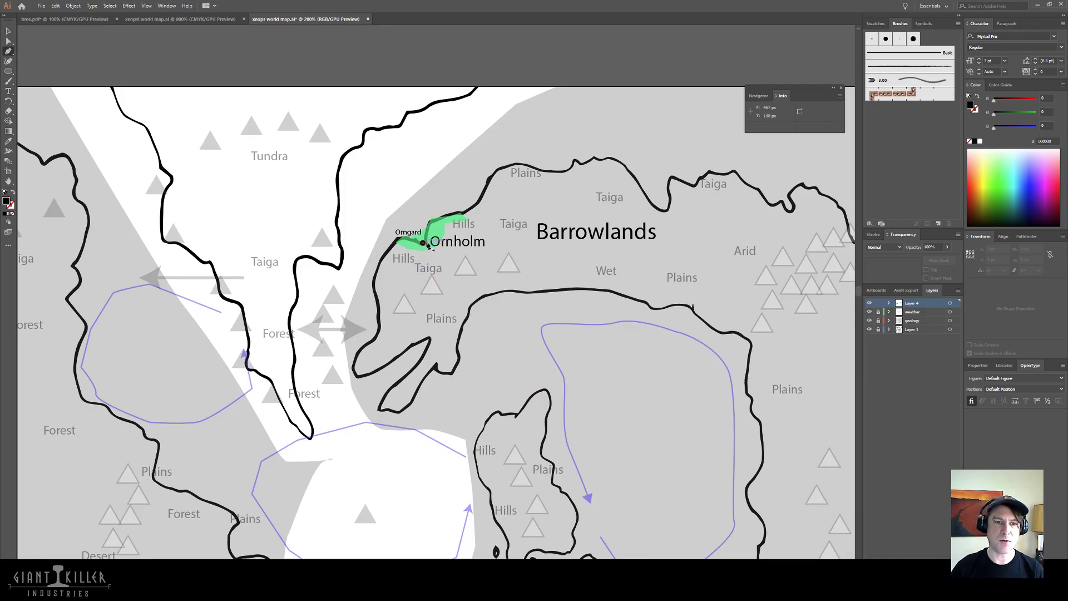
drag(427, 242, 448, 284)
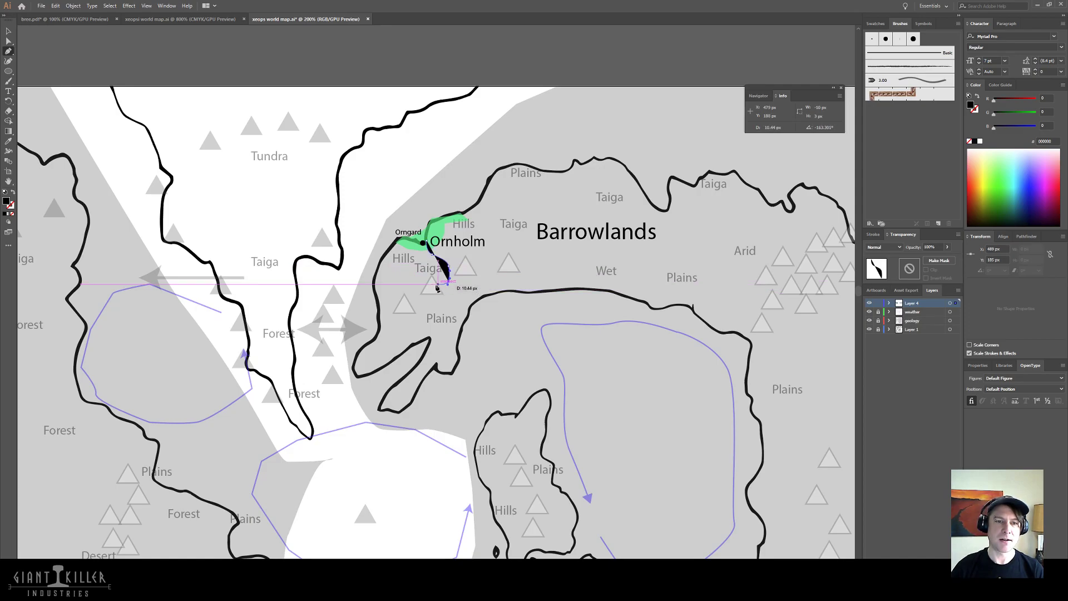
click(433, 285)
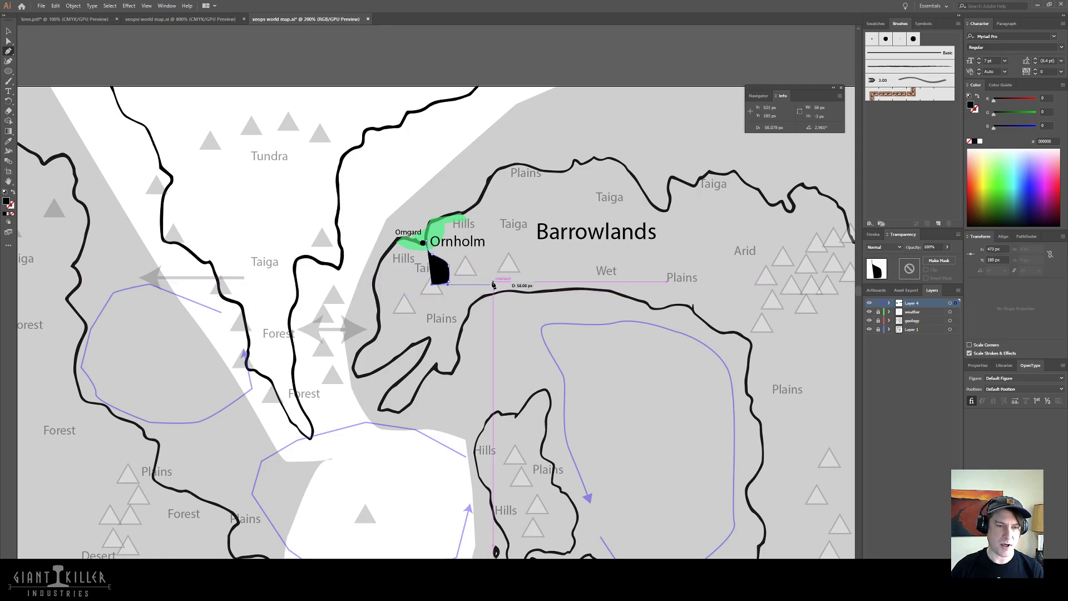
- Swap the river path's fill and stroke so it is only outlined, colour the stroke blue and deselect the path
key(shift+x)
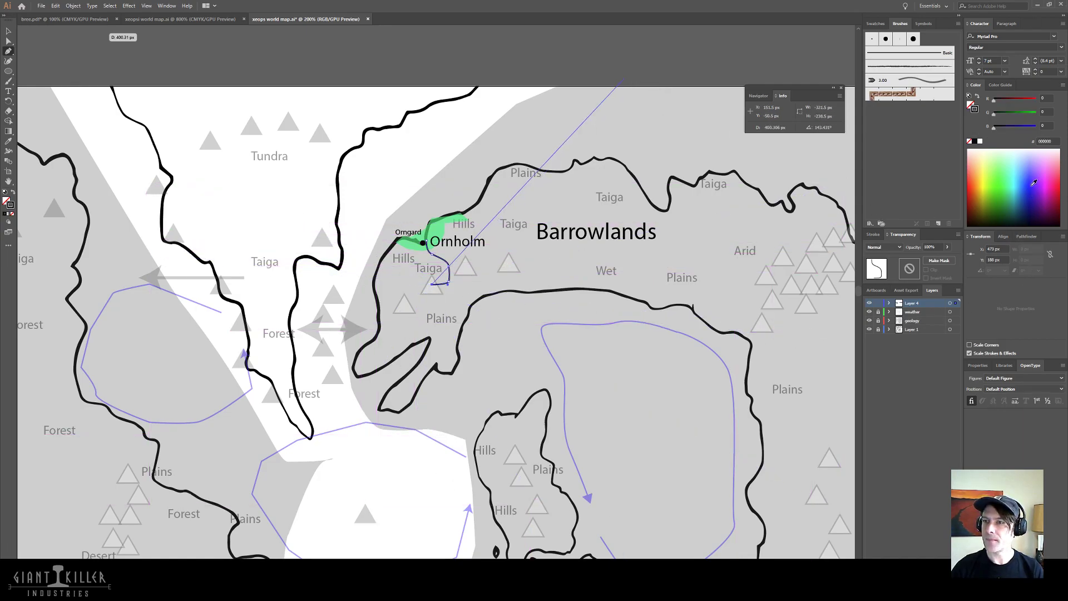
click(1034, 183)
key(v)
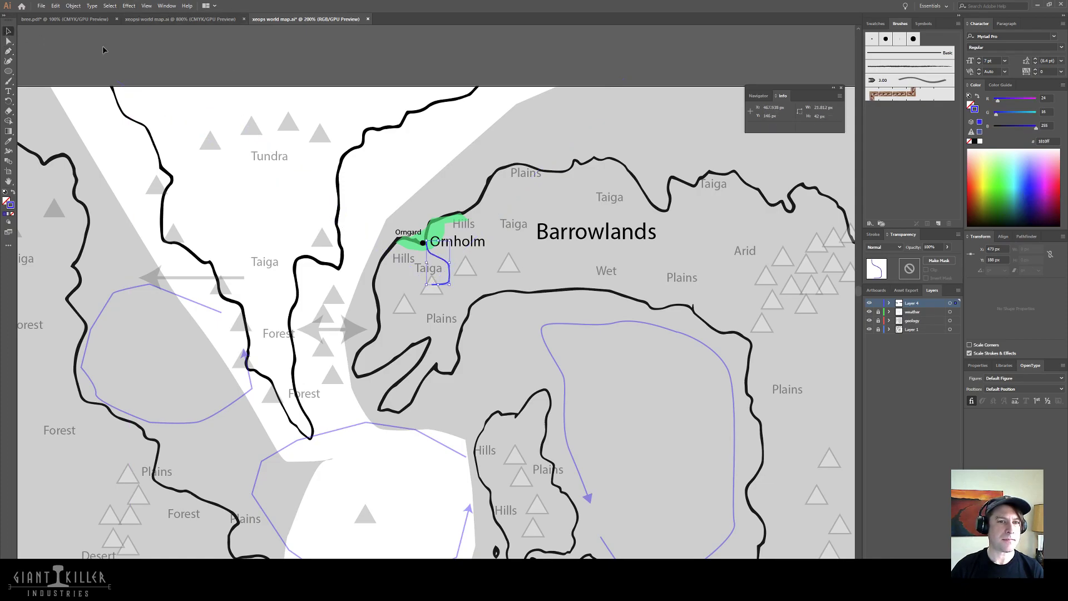
click(504, 268)
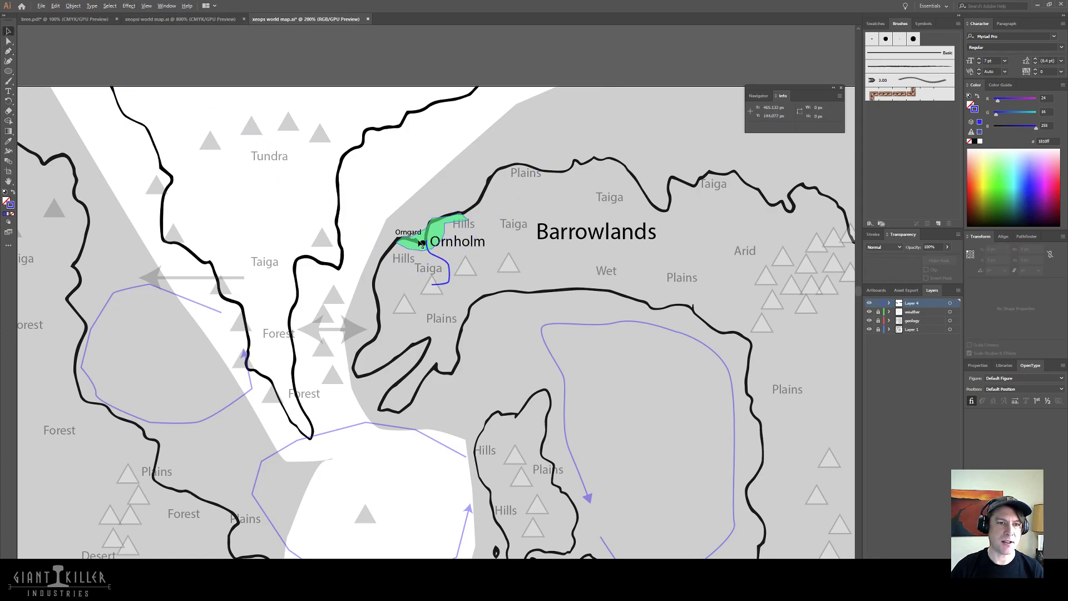
- Draw a blue river branch with the Pen tool from the main river's upper bend west and up to the coast below Orngard
scroll(422, 243, up, 4)
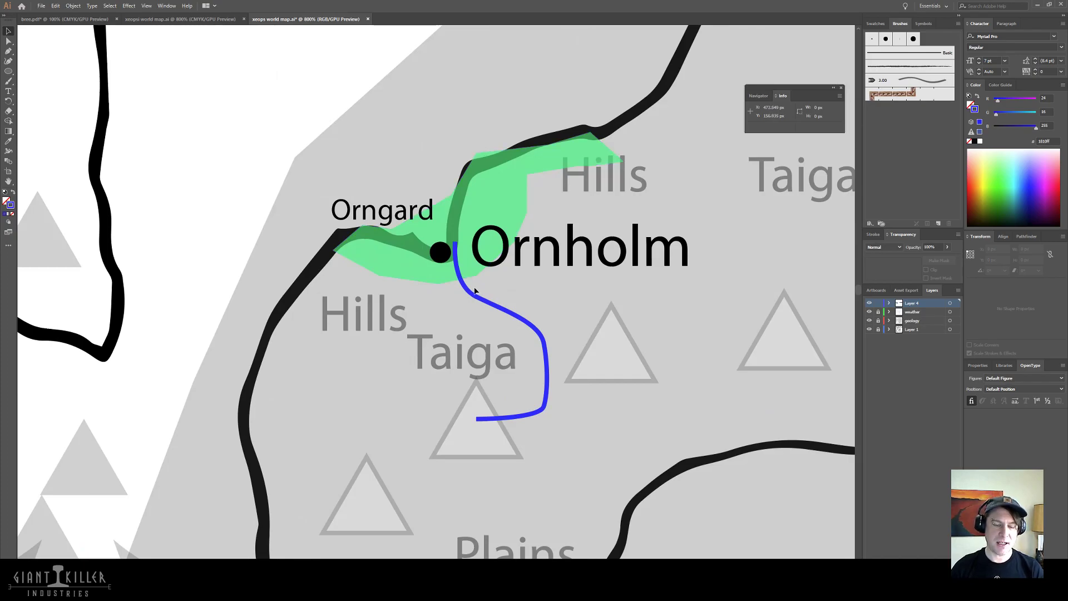
key(p)
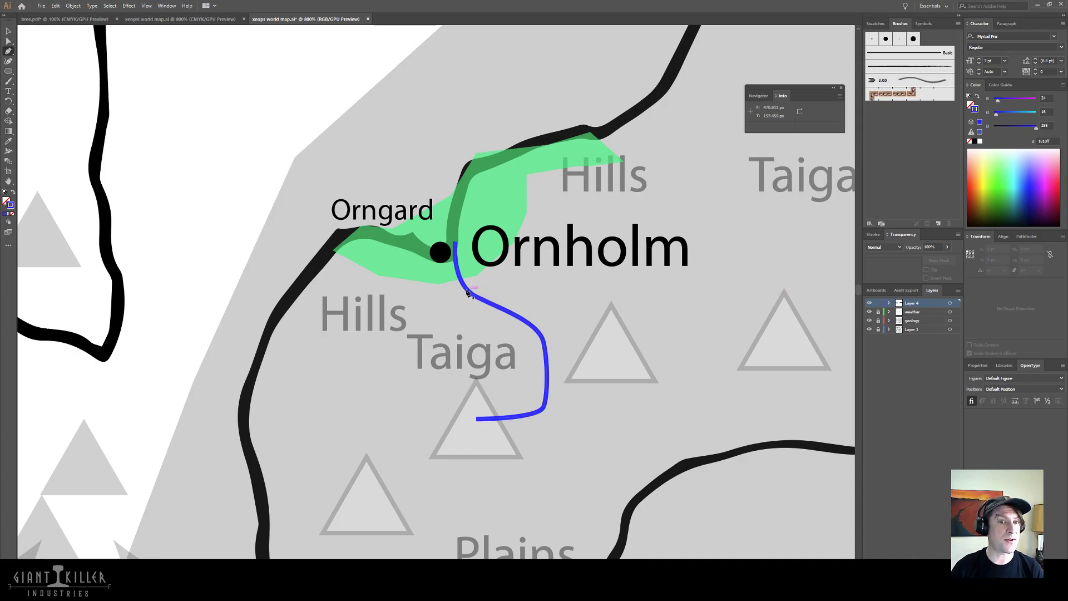
click(467, 289)
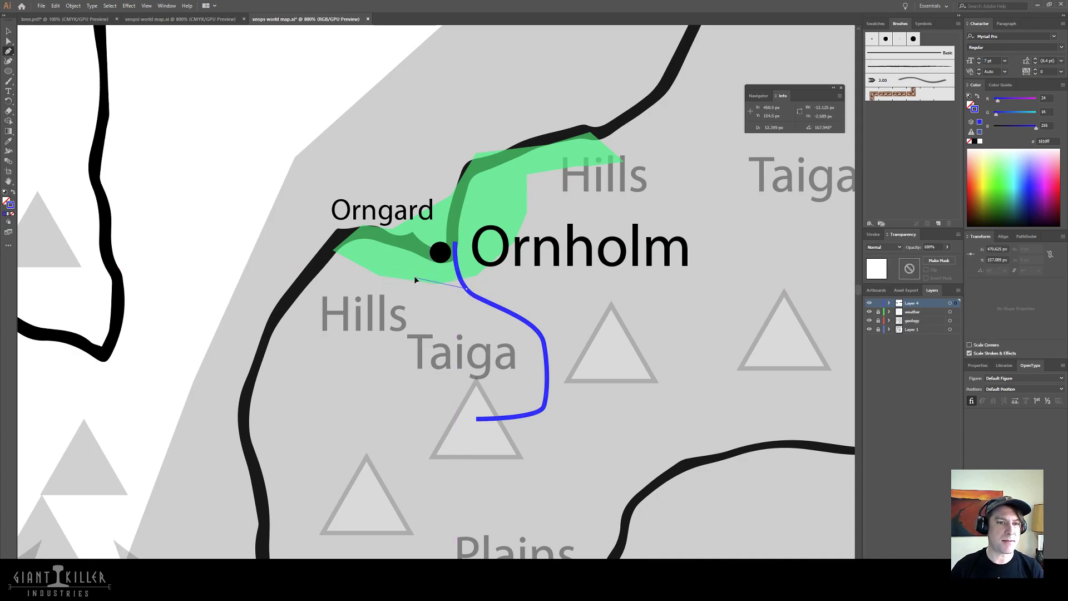
drag(414, 277, 407, 269)
click(403, 240)
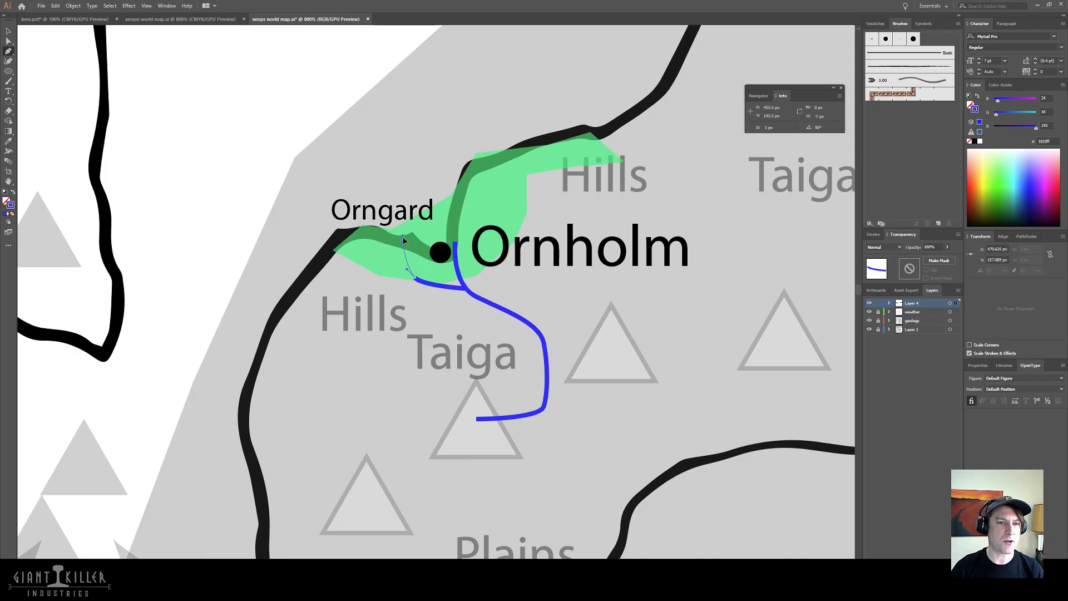
- Finish the blue river branch just west of Ornholm and deselect it
click(9, 33)
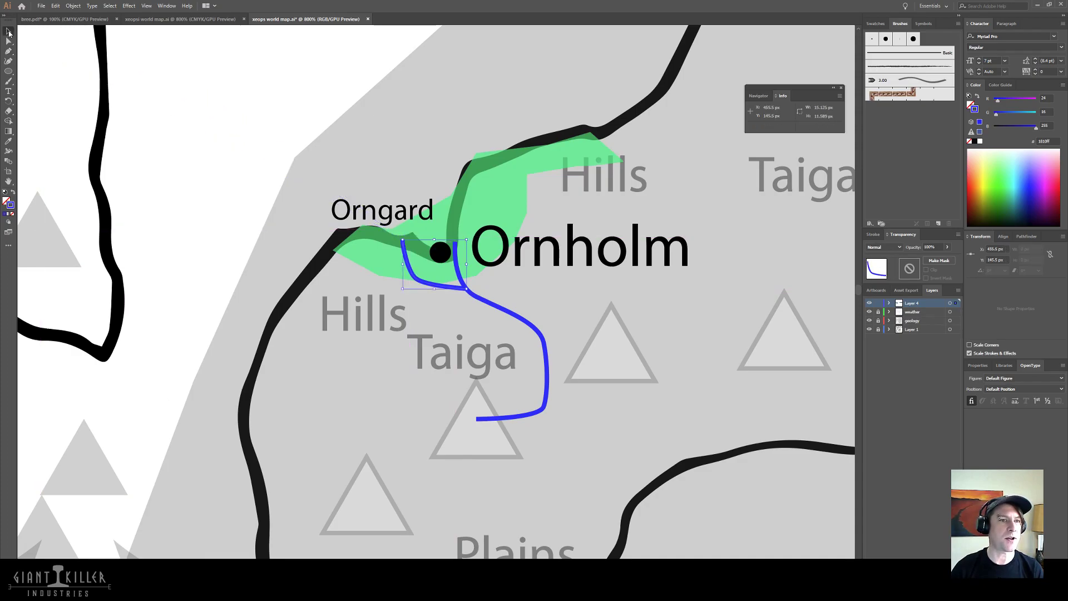
click(444, 332)
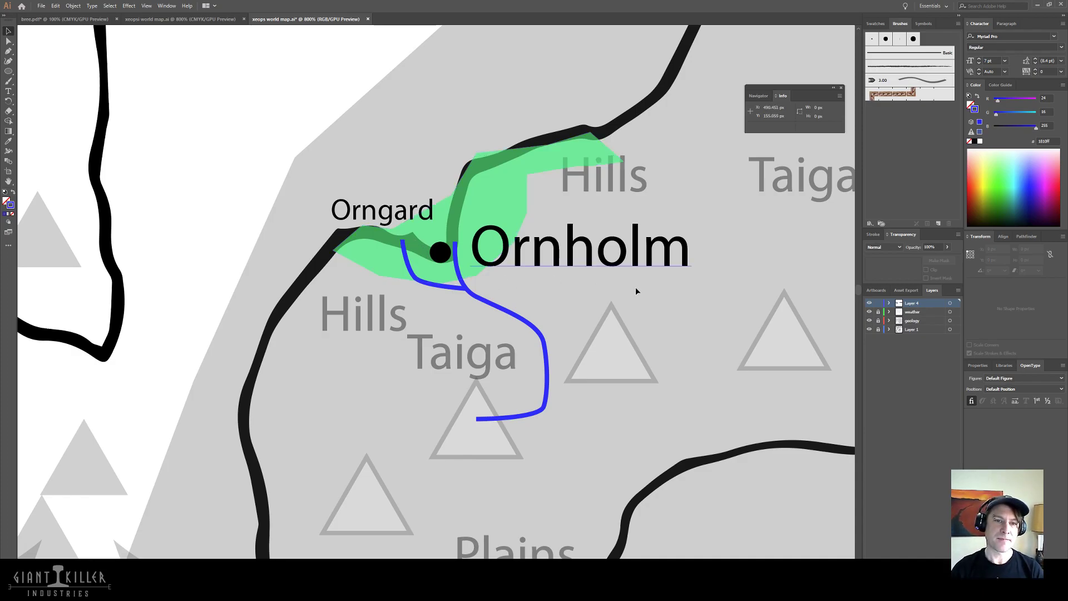
- Check that Layer 1 holds the coastlines and the handwritten XEOPS label by toggling its visibility, and unlock the layer
scroll(636, 295, right, 2)
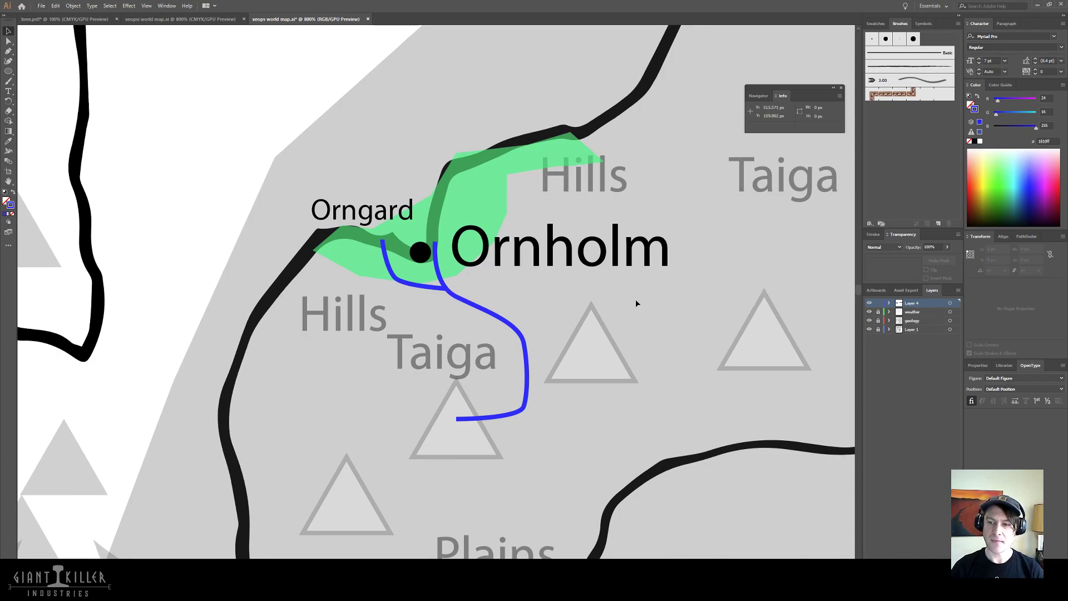
scroll(637, 303, down, 4)
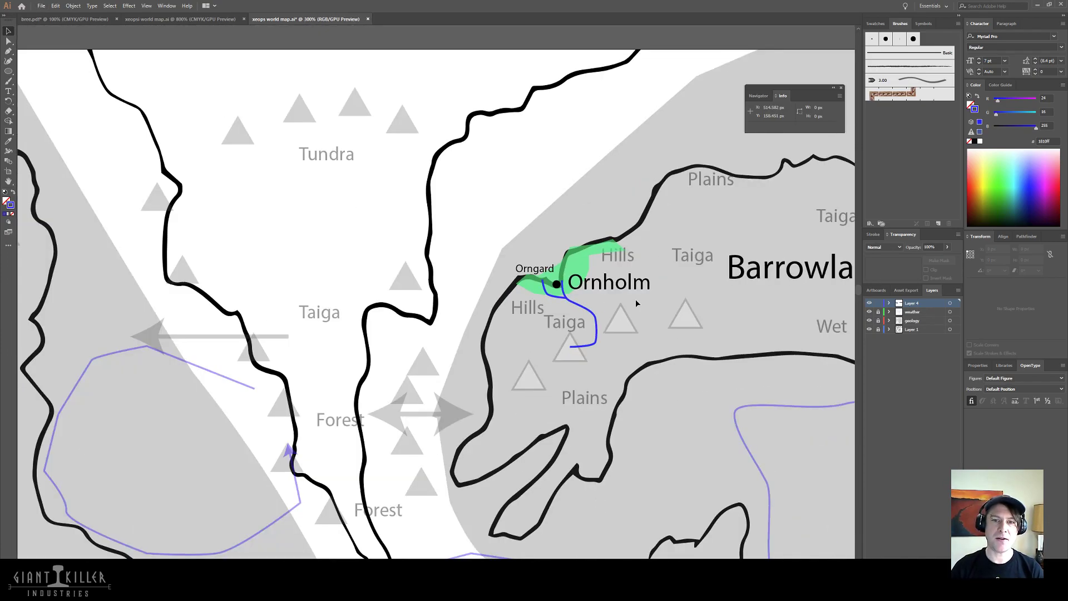
scroll(637, 304, down, 1)
drag(662, 404, 457, 245)
drag(517, 474, 384, 192)
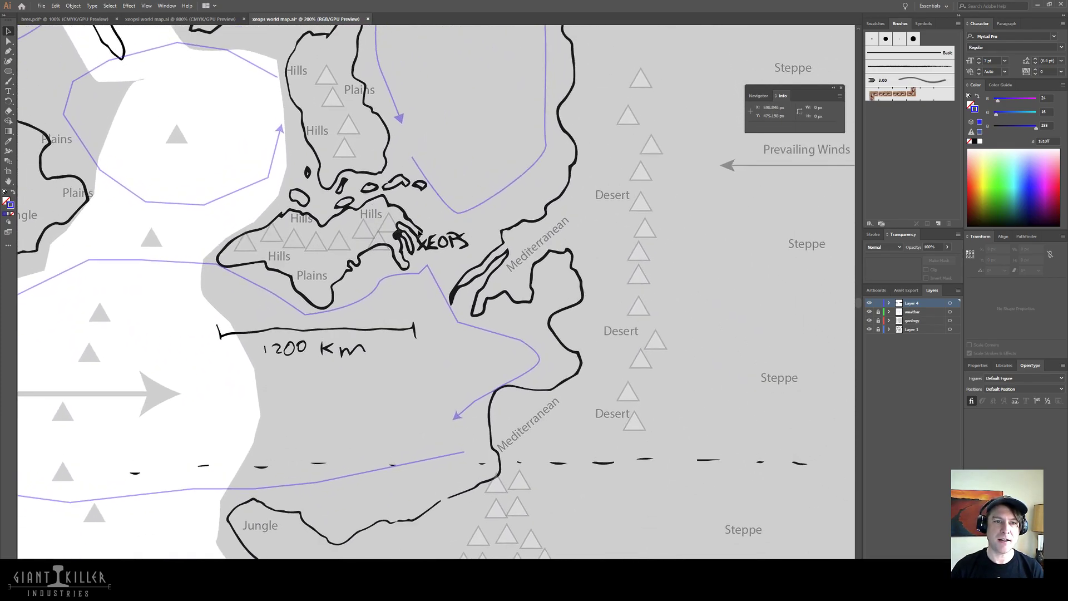
scroll(404, 233, up, 5)
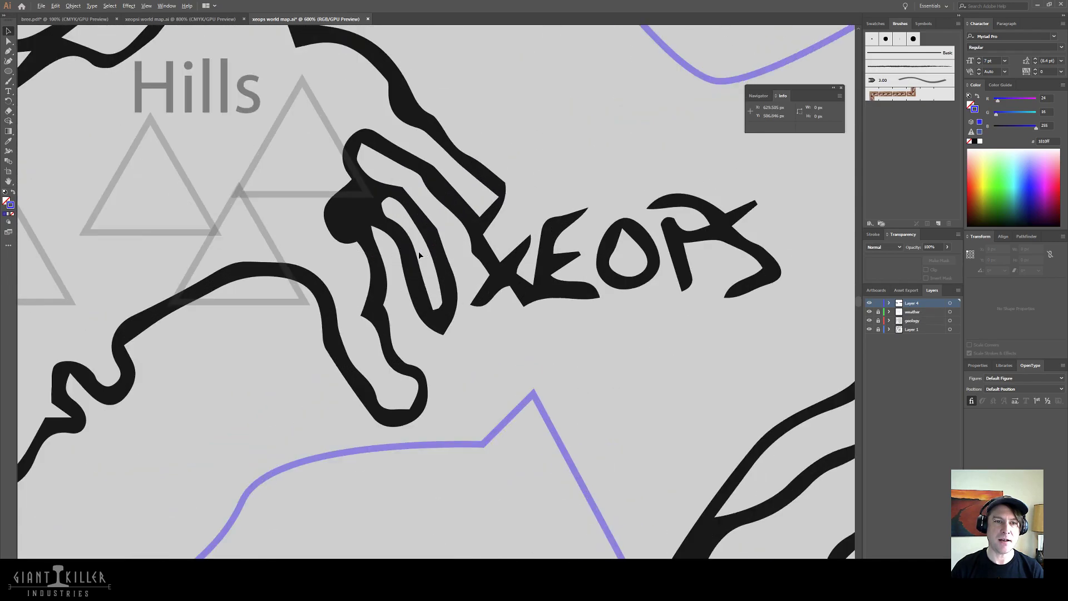
scroll(394, 245, down, 1)
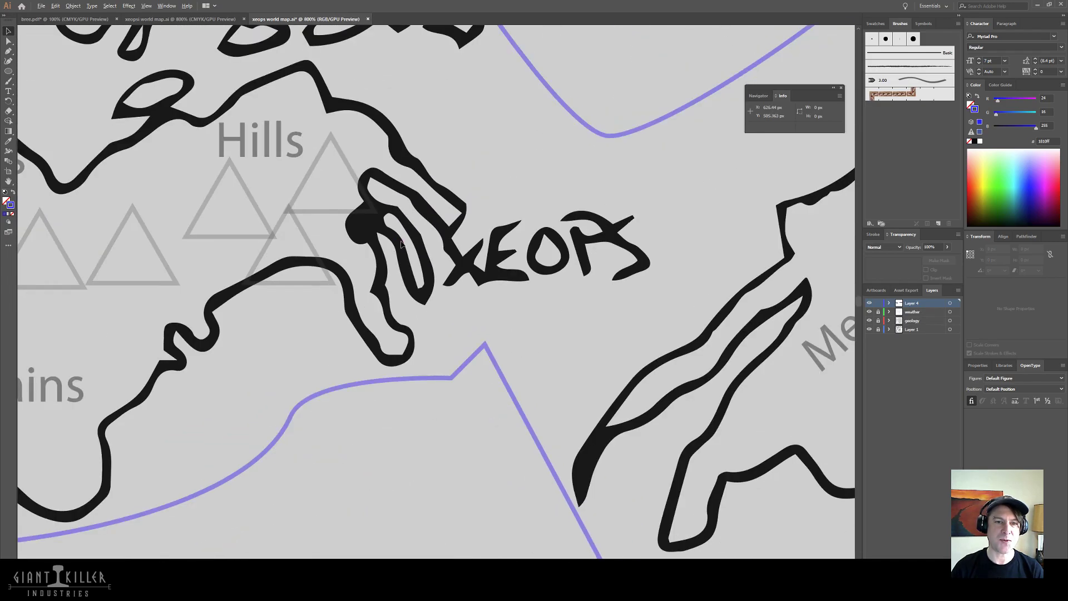
scroll(384, 233, down, 1)
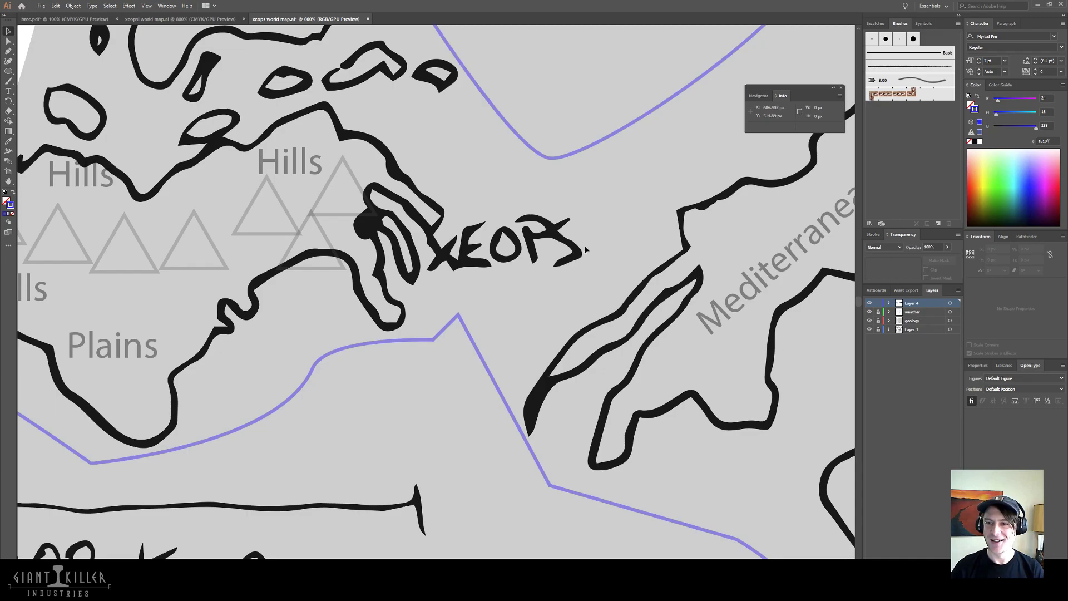
key(a)
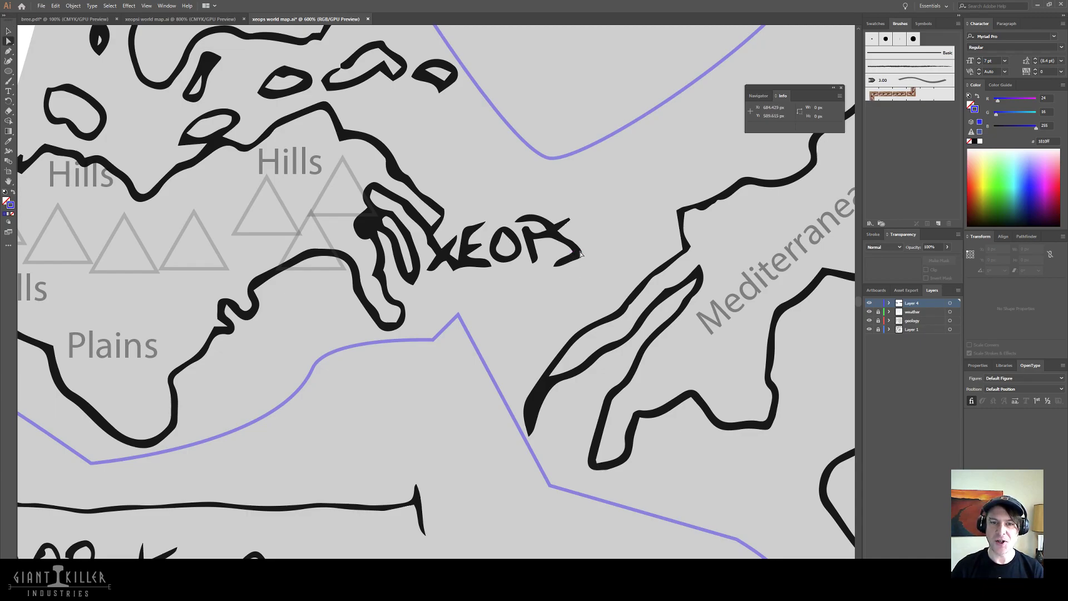
click(927, 333)
click(869, 330)
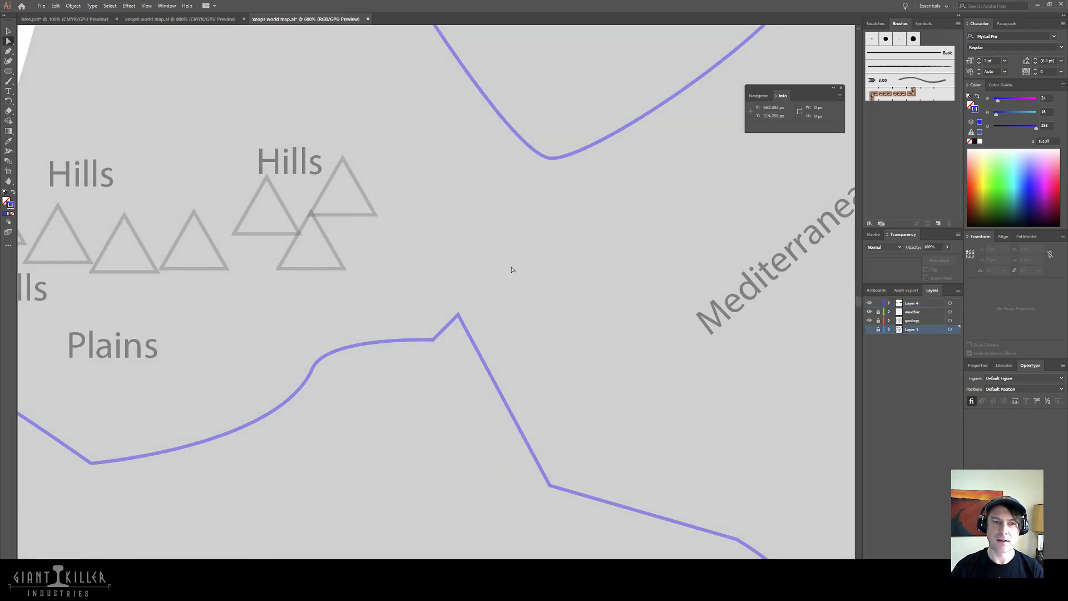
click(870, 330)
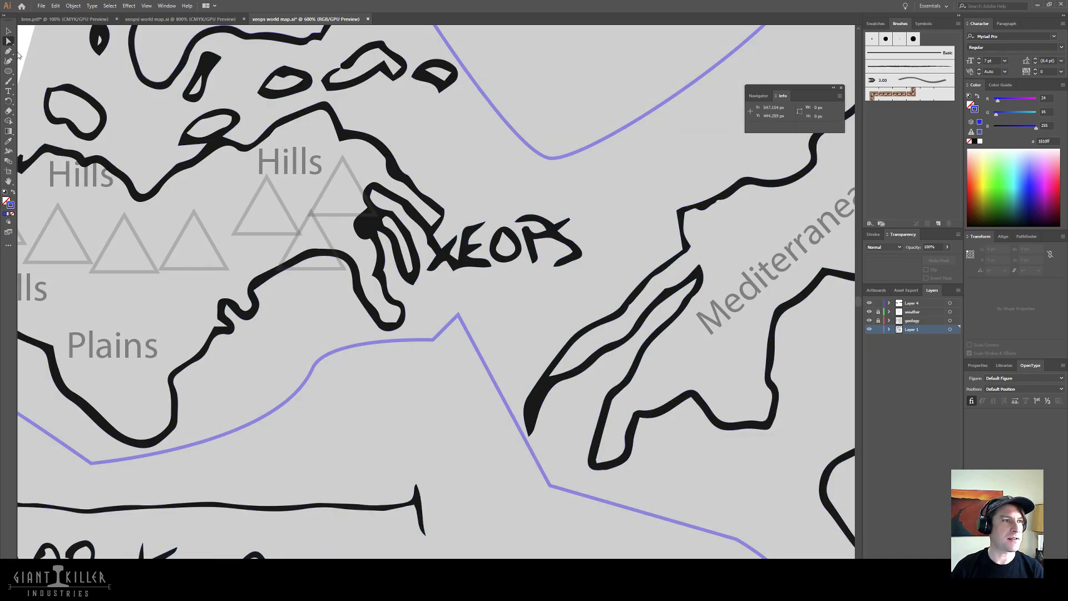
- Delete the joined letters PS and the letter O from the handwritten XEOPS label using the Group Selection tool
click(9, 41)
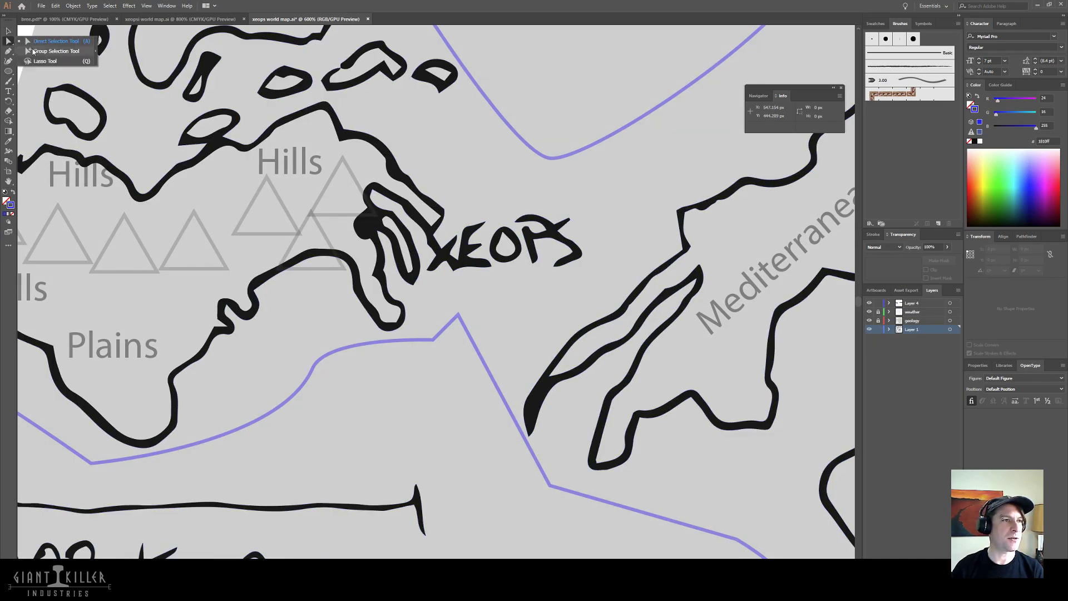
click(34, 51)
click(570, 227)
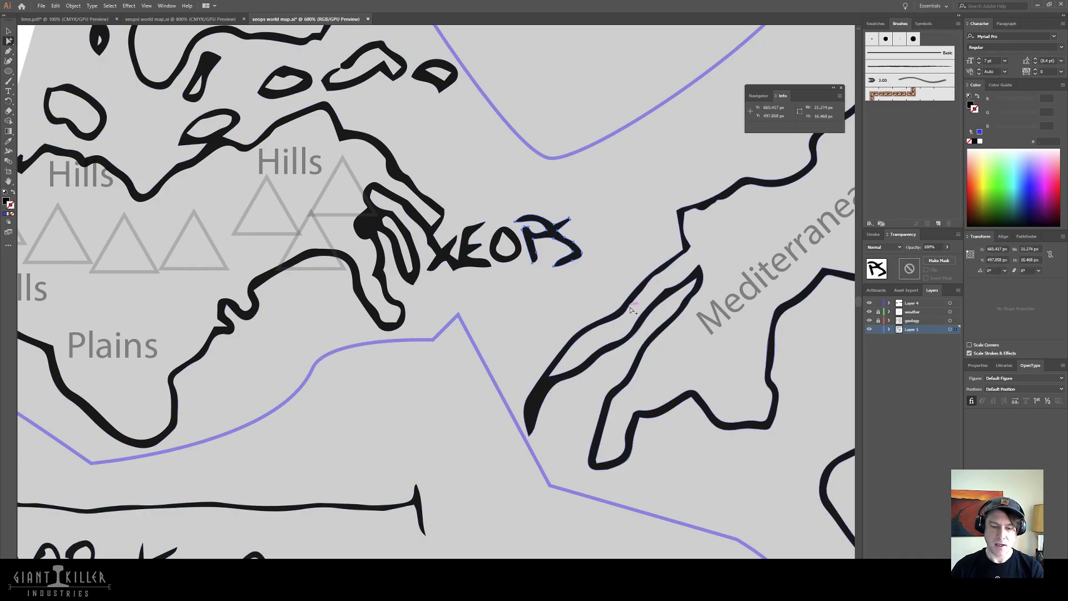
key(Delete)
click(517, 240)
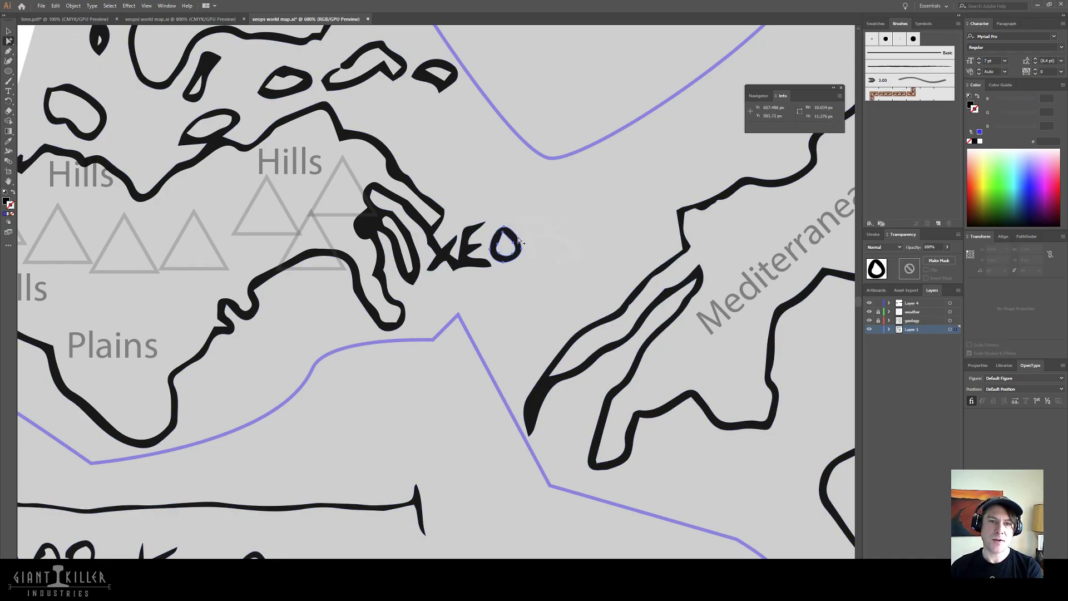
key(Delete)
- Try to delete the handwritten letter E with the Group Selection tool, and undo the deletion
click(480, 247)
key(Delete)
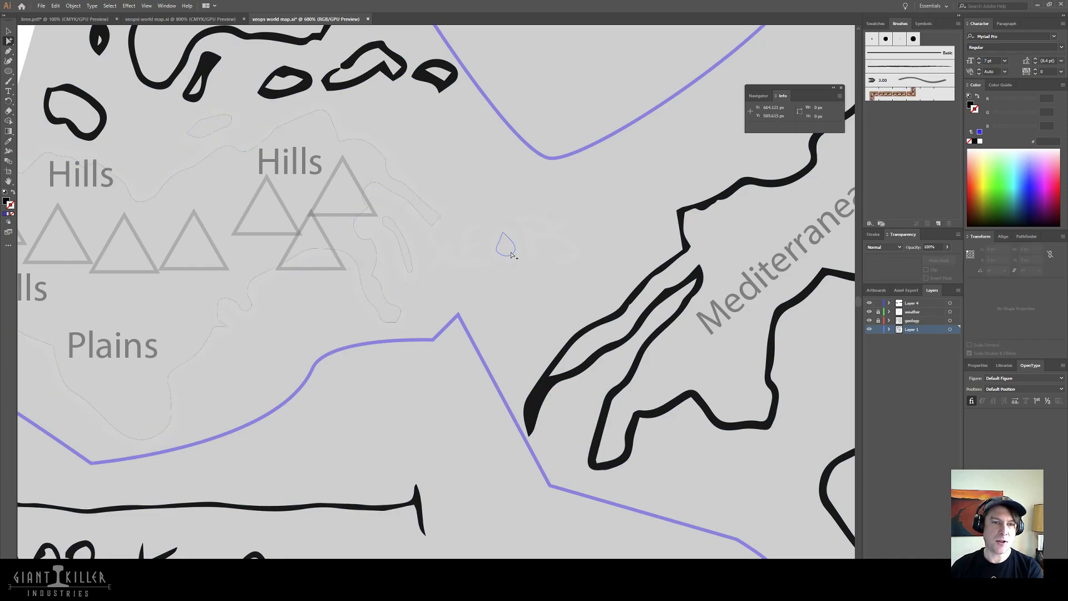
key(ctrl+z)
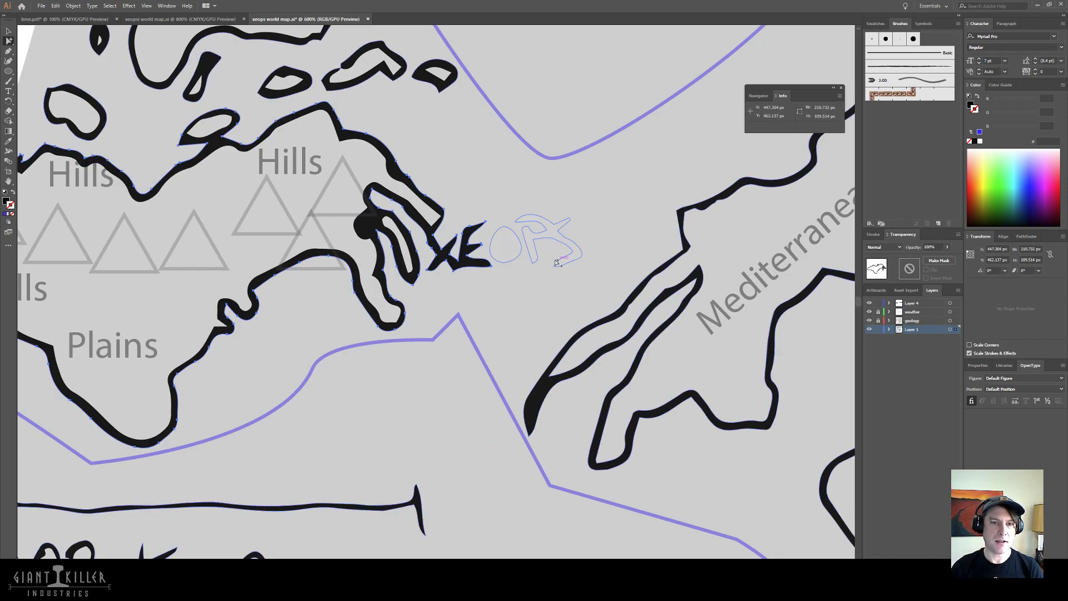
- Delete the anchor point at the tip of the handwritten E's upper arm, undoing any deletion of the attached coastline
click(488, 223)
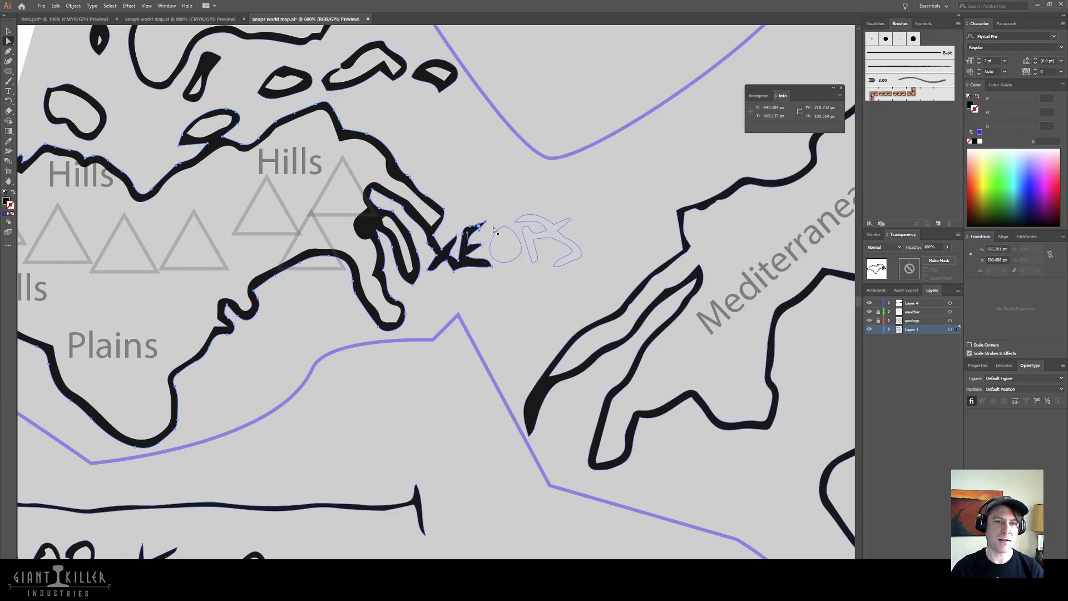
key(Delete)
key(Delete)
key(ctrl+z)
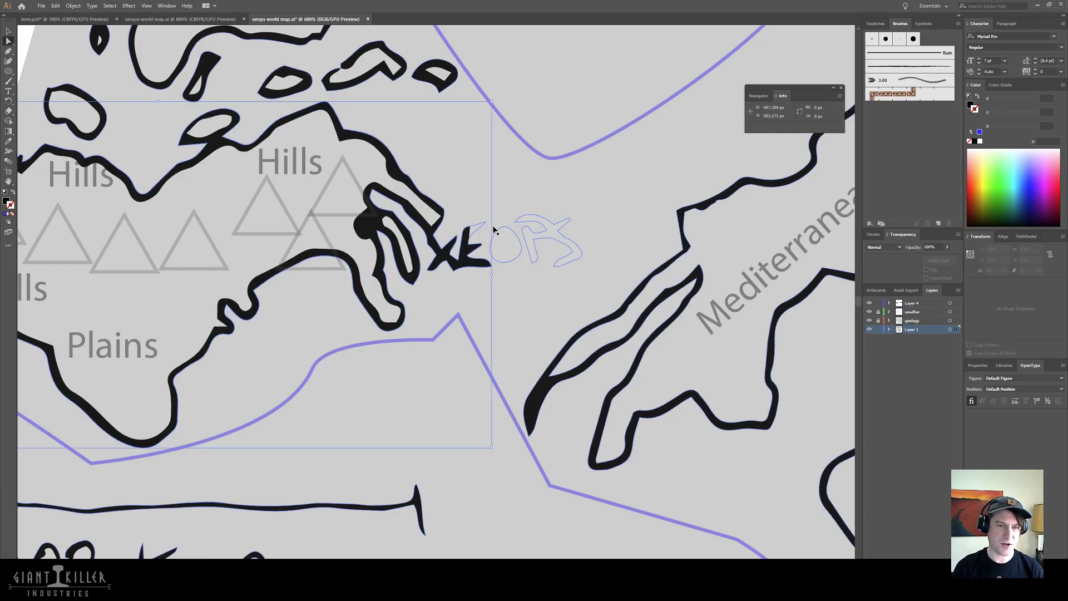
- Remove the remaining anchor points of the handwritten letter E with the Delete Anchor Point tool
key(minus)
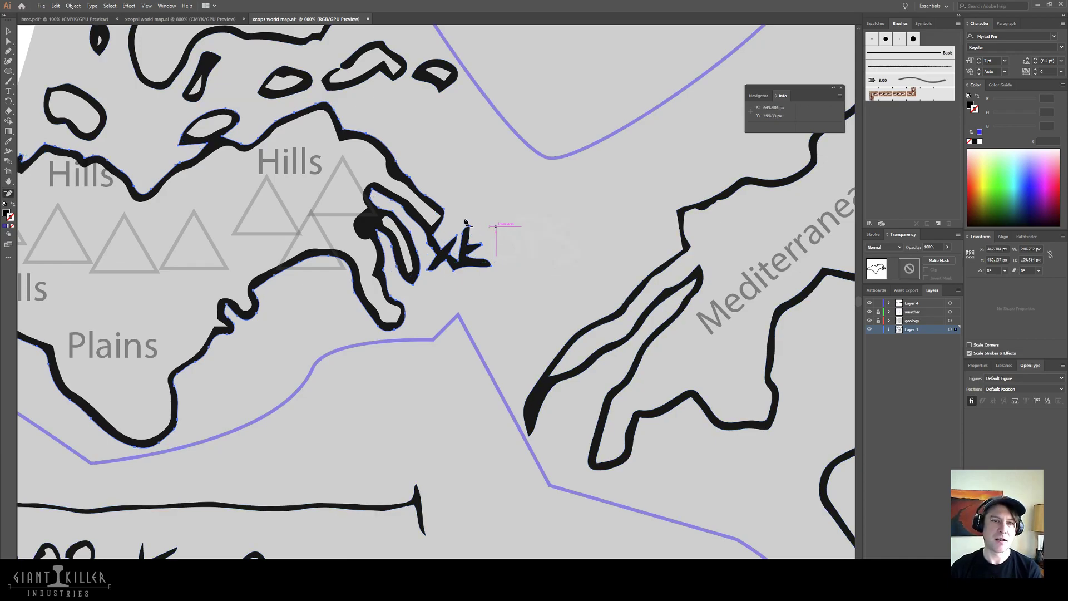
click(470, 227)
click(463, 233)
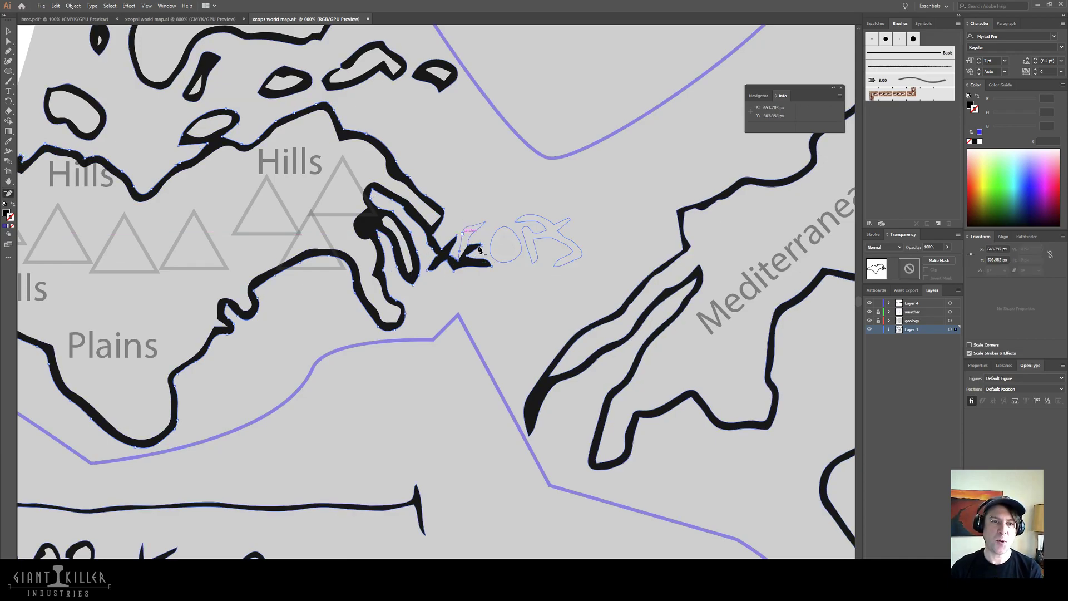
click(482, 244)
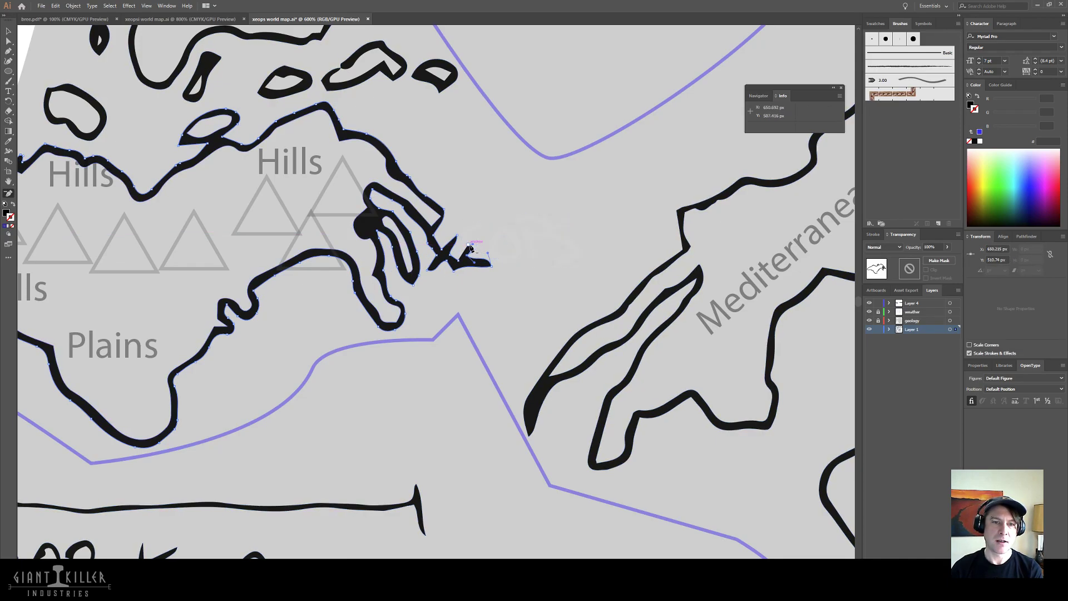
click(474, 255)
click(466, 256)
click(491, 266)
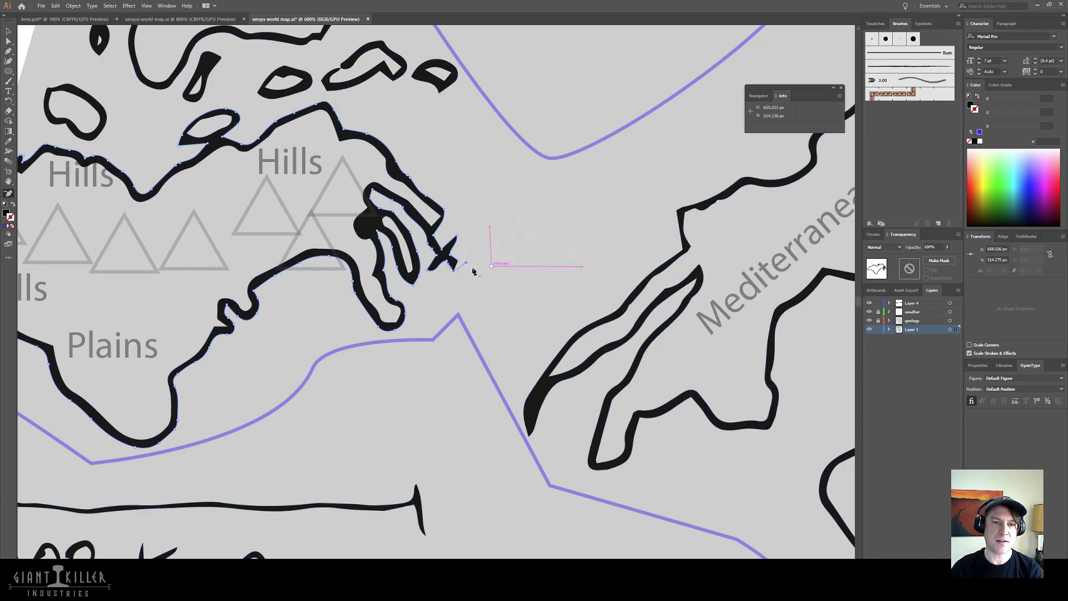
- Remove the anchor points of the handwritten letter X so that only the coastline's own outline remains
click(454, 271)
click(459, 264)
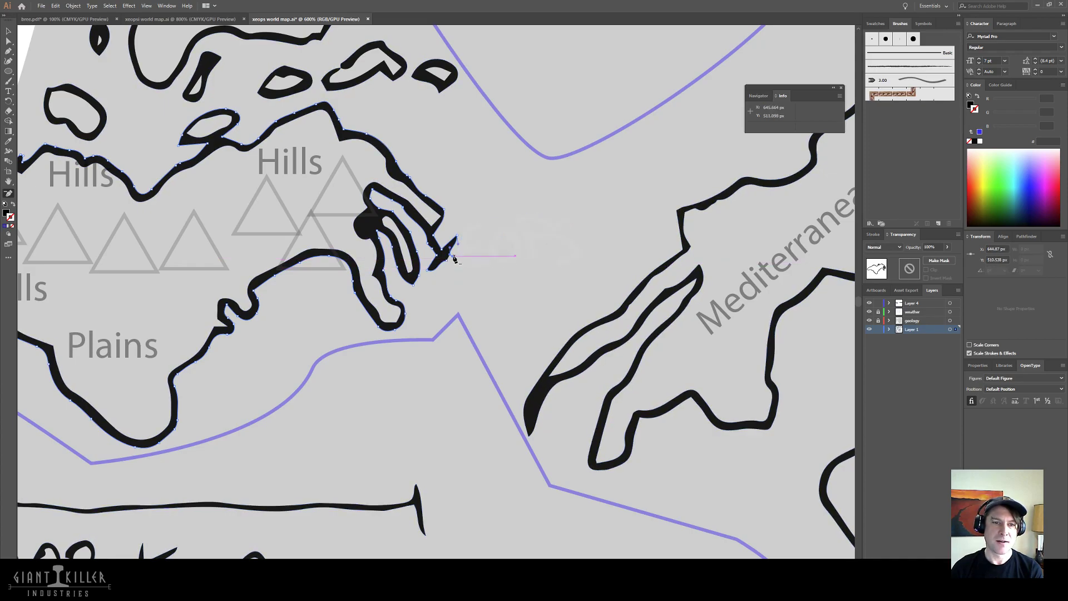
click(449, 256)
click(447, 260)
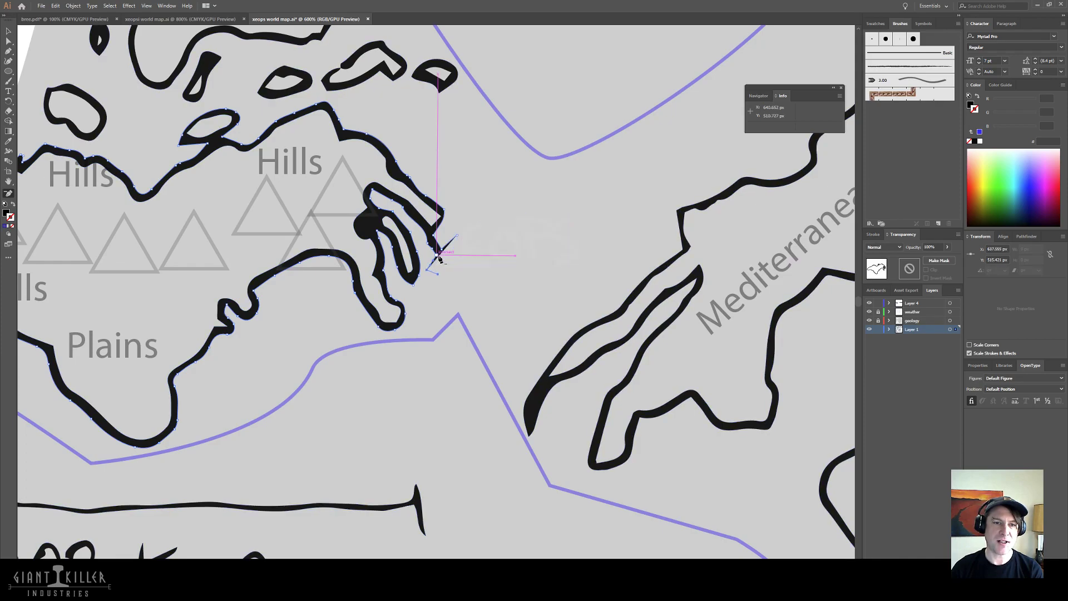
click(437, 255)
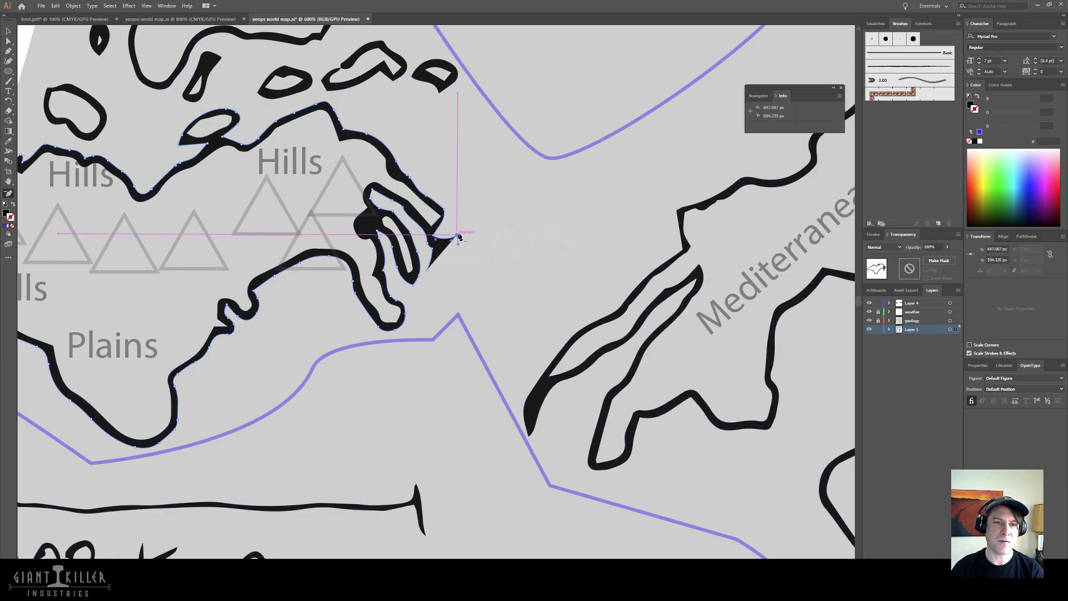
click(457, 234)
key(Return)
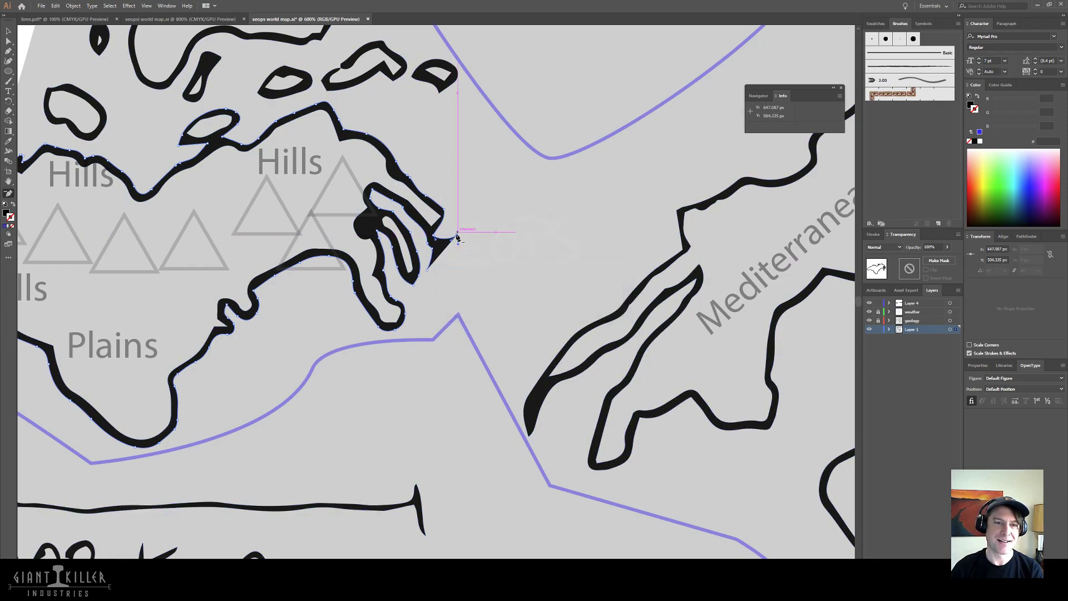
click(455, 239)
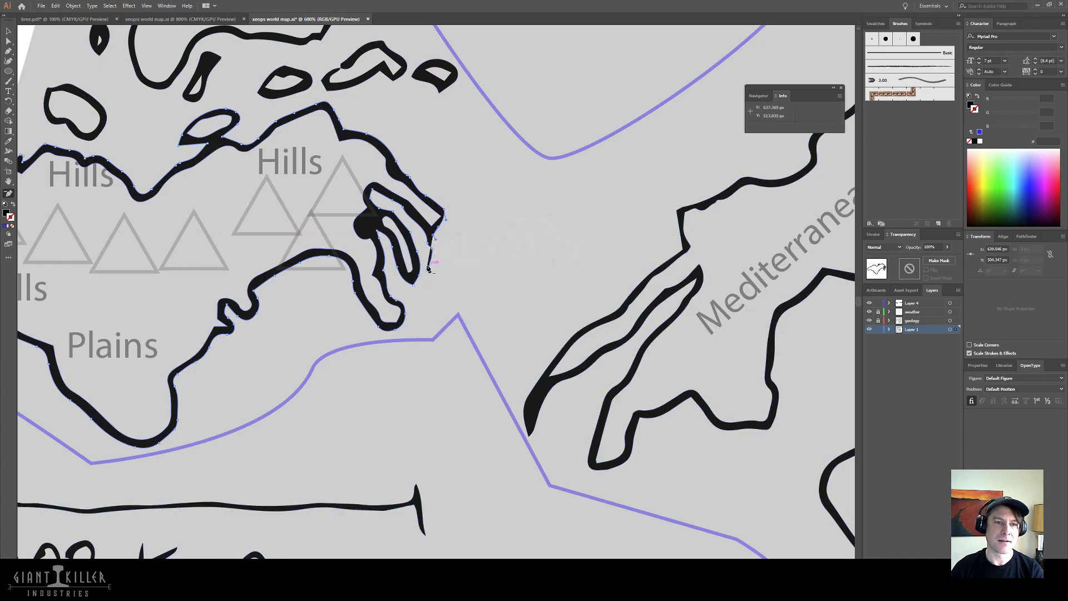
click(427, 270)
click(431, 247)
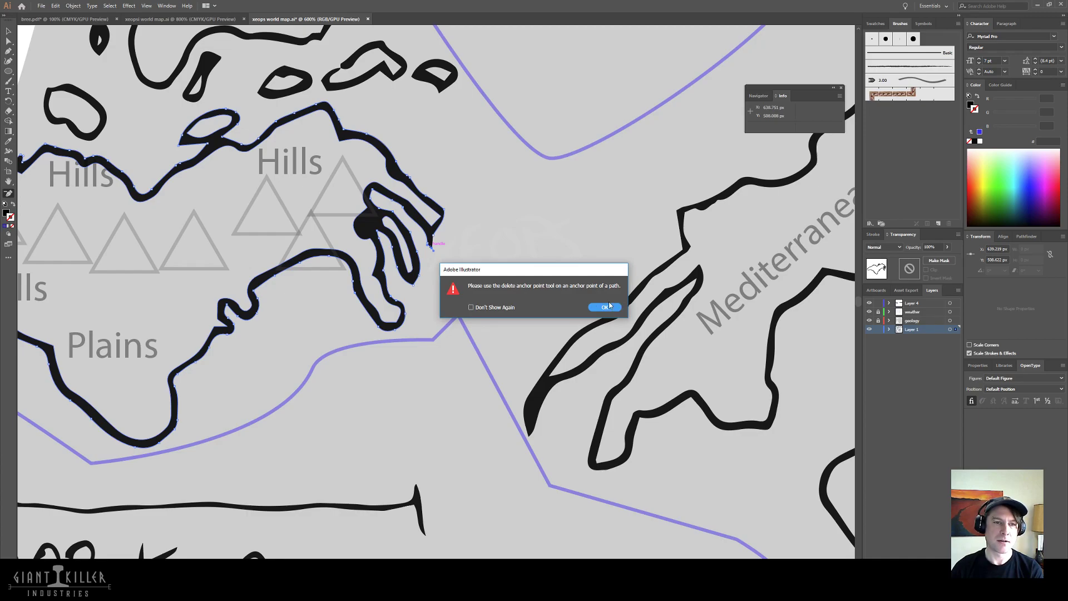
key(Return)
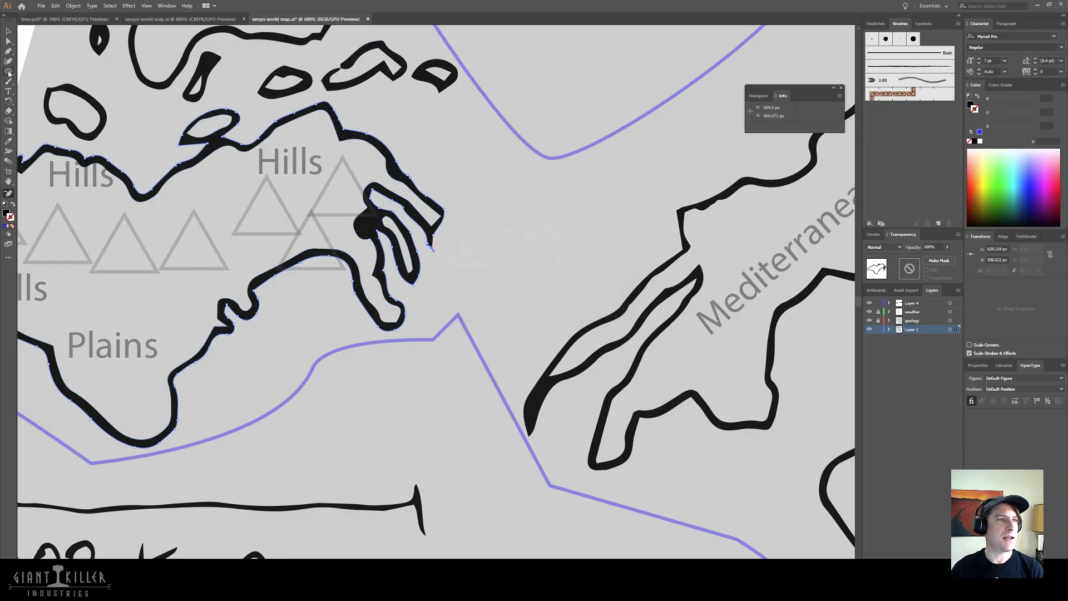
- Draw a 7 px circle in the sea east of the peninsula with the Ellipse tool and swap its fill and stroke
click(9, 71)
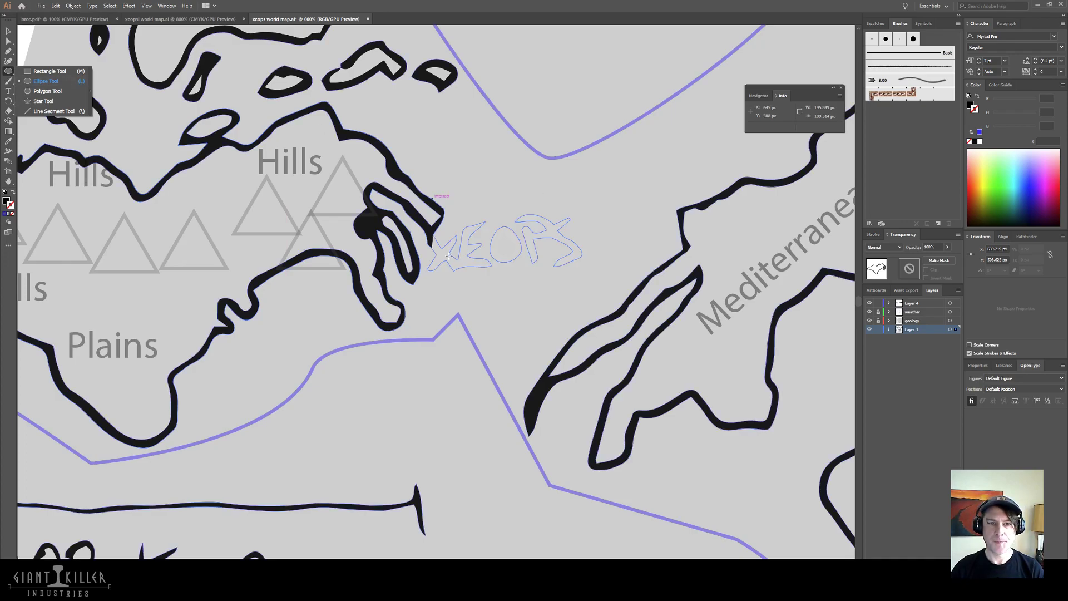
drag(492, 203, 510, 223)
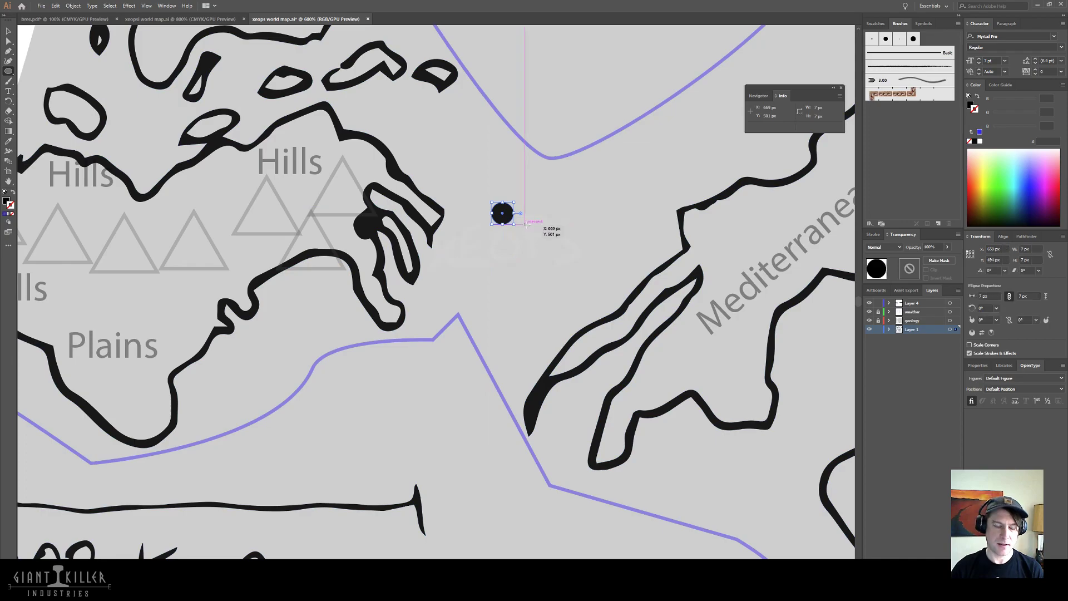
key(shift+x)
- Move the circle west onto the black city dot at the head of the peninsula's narrow inlets
key(v)
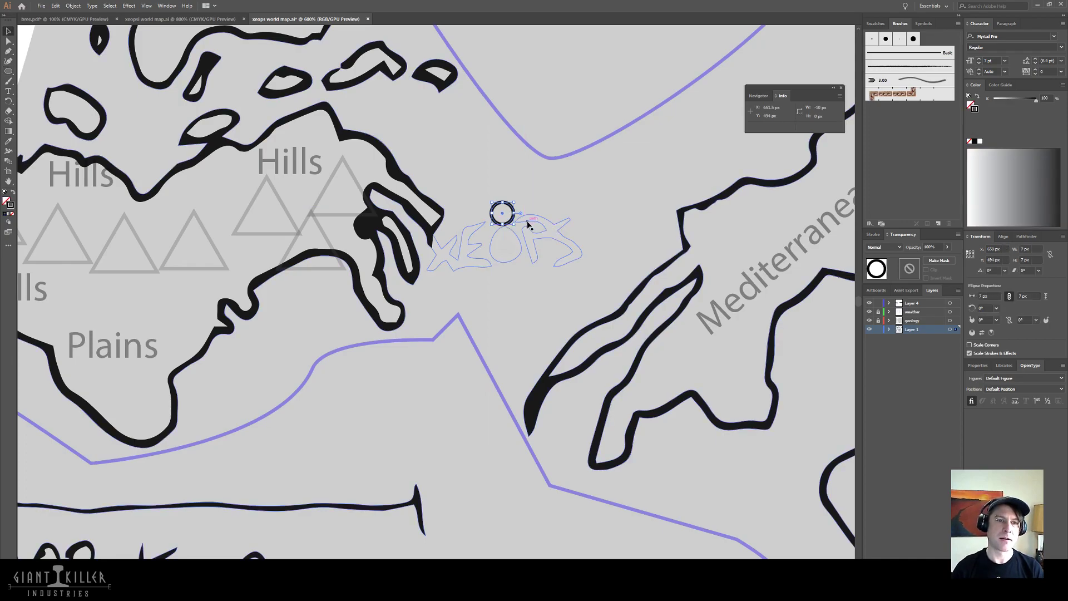
key(shift+Left)
key(shift+Left)
key(shift+Left)
key(shift+Left)
key(shift+Left)
key(Right)
key(Right)
key(Right)
key(Right)
key(Right)
key(Right)
key(Right)
key(Down)
key(Down)
key(Down)
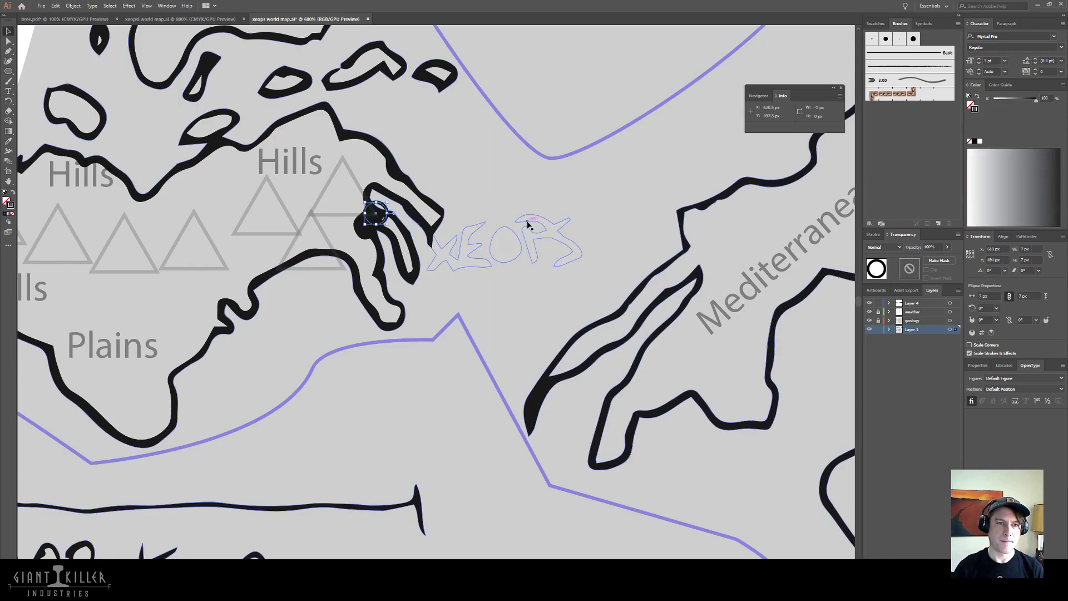
key(Right)
key(Down)
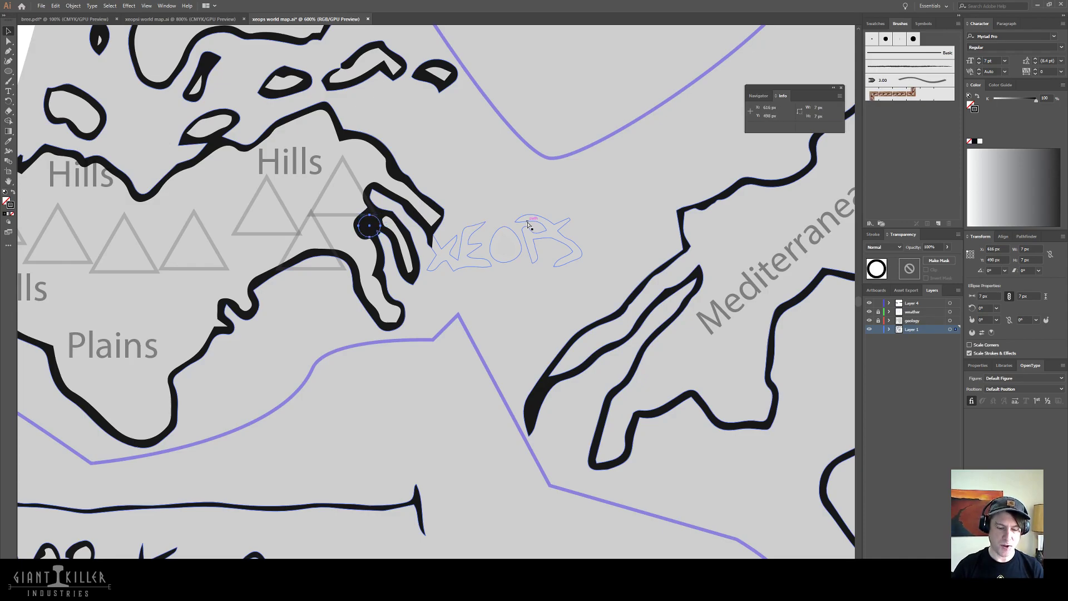
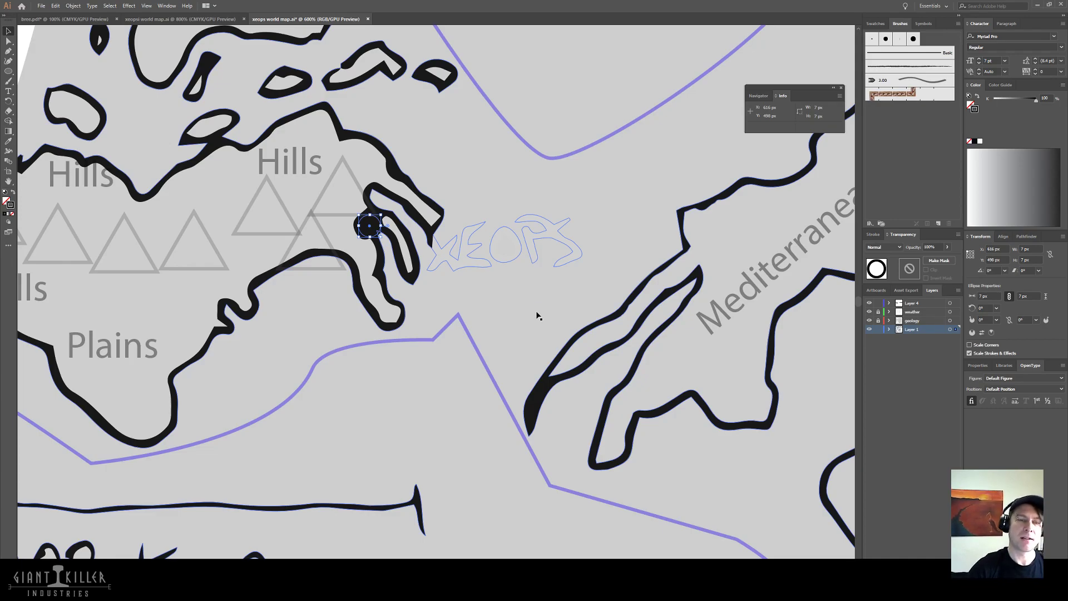
- Give the circle on the city dot the default white fill and black stroke
key(d)
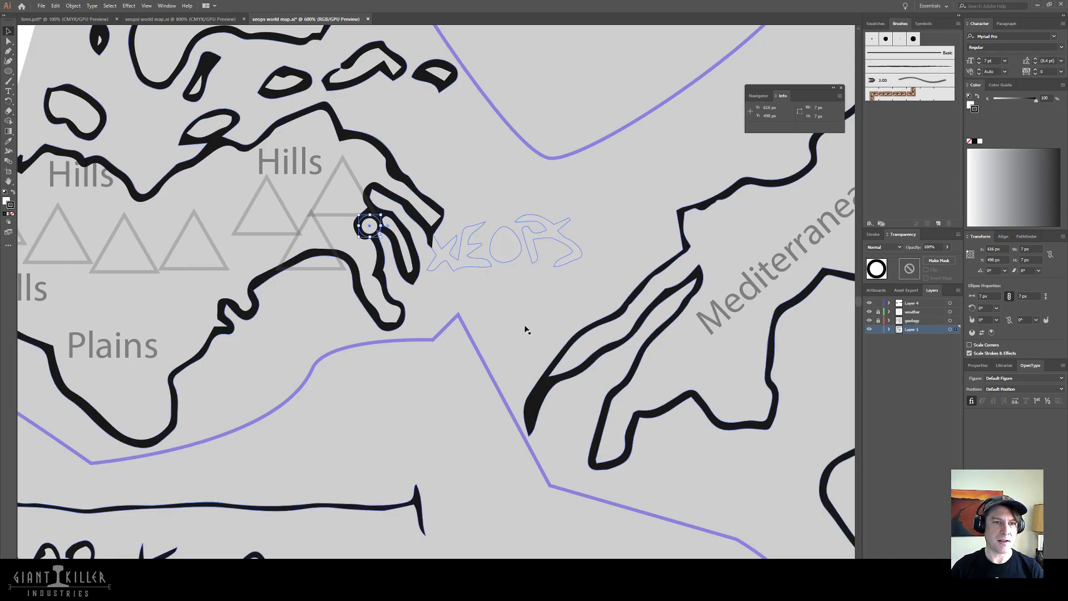
click(374, 235)
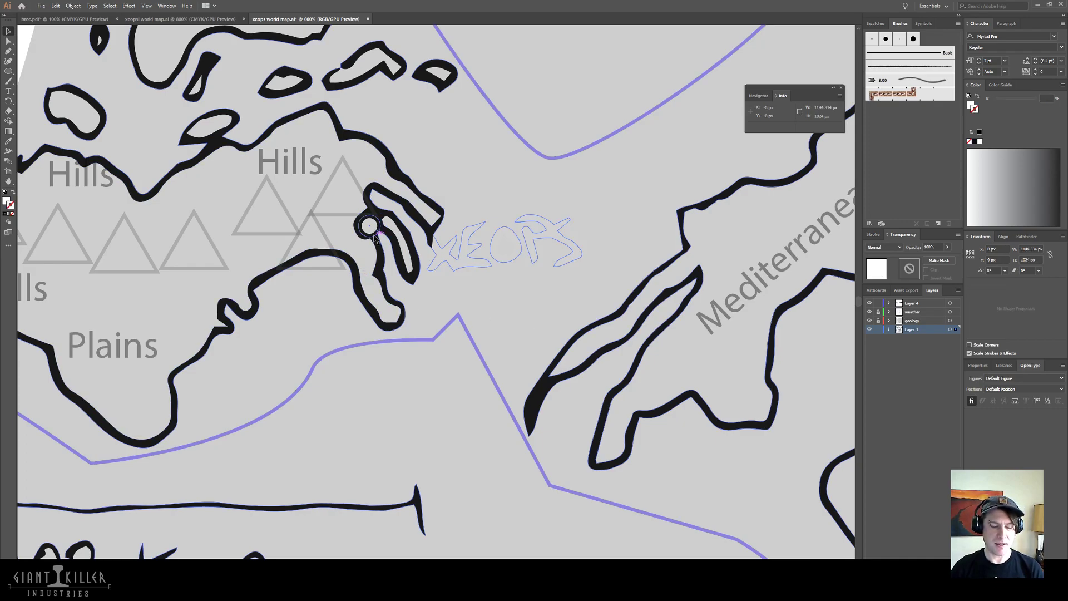
key(ctrl+a)
key(t)
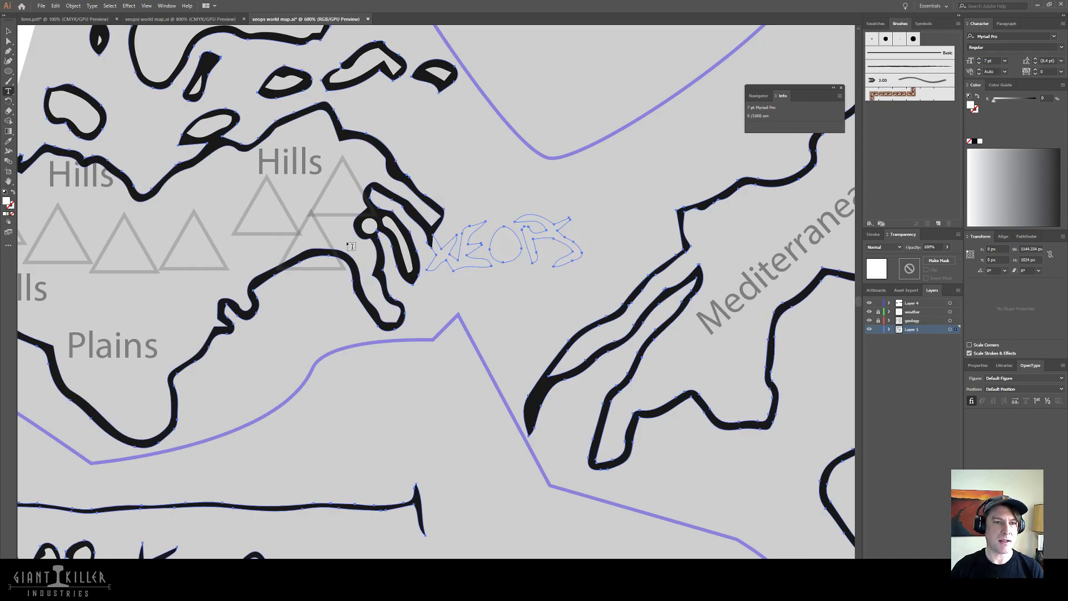
key(v)
key(ctrl+shift+a)
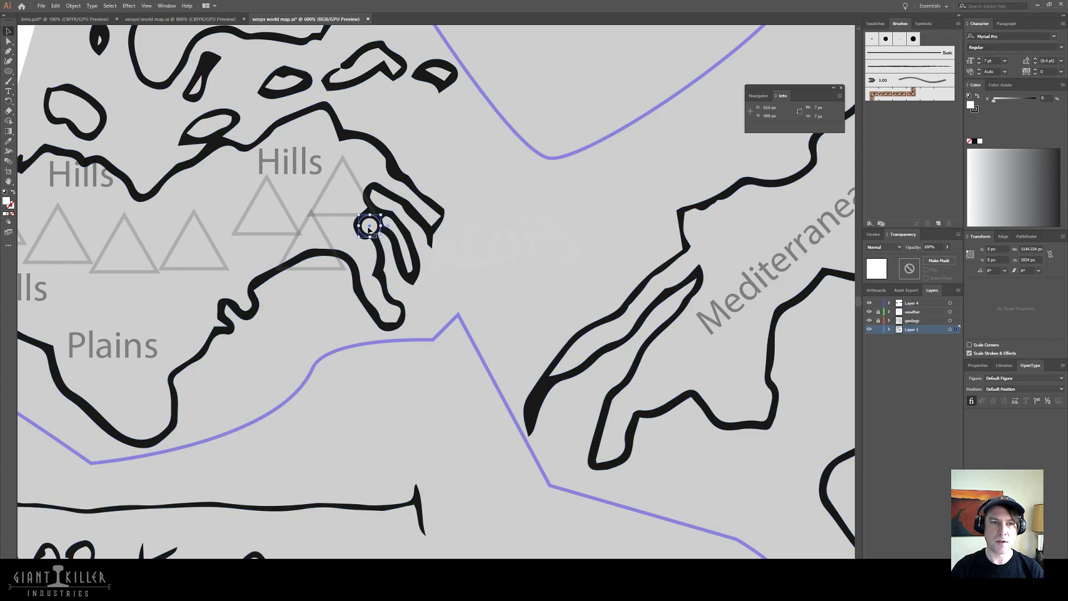
- Lock Layer 1 and rename Layer 4 as political
click(869, 329)
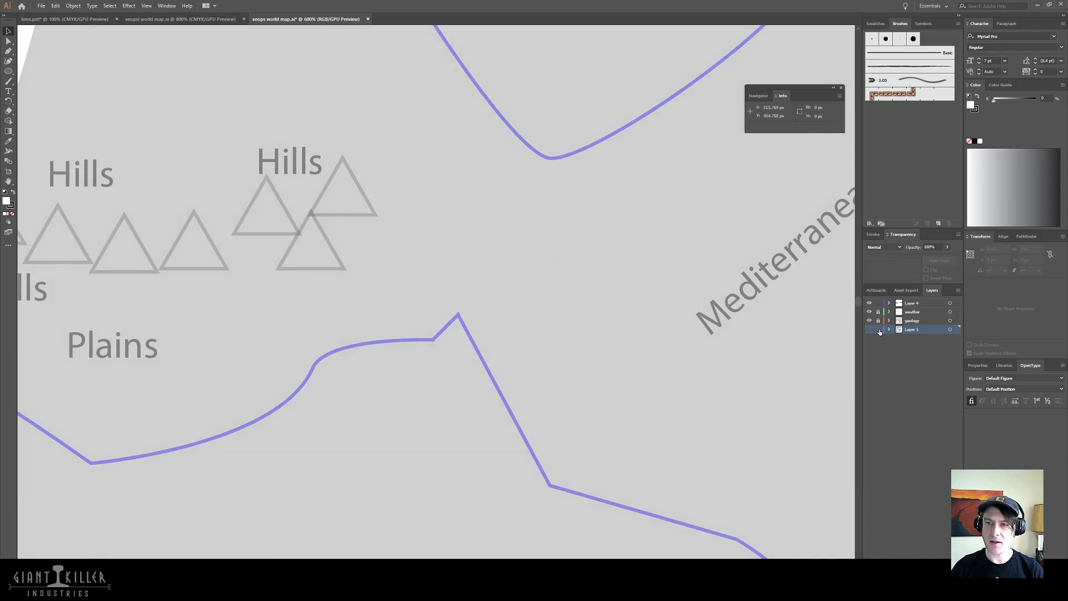
click(879, 330)
click(869, 330)
double_click(912, 303)
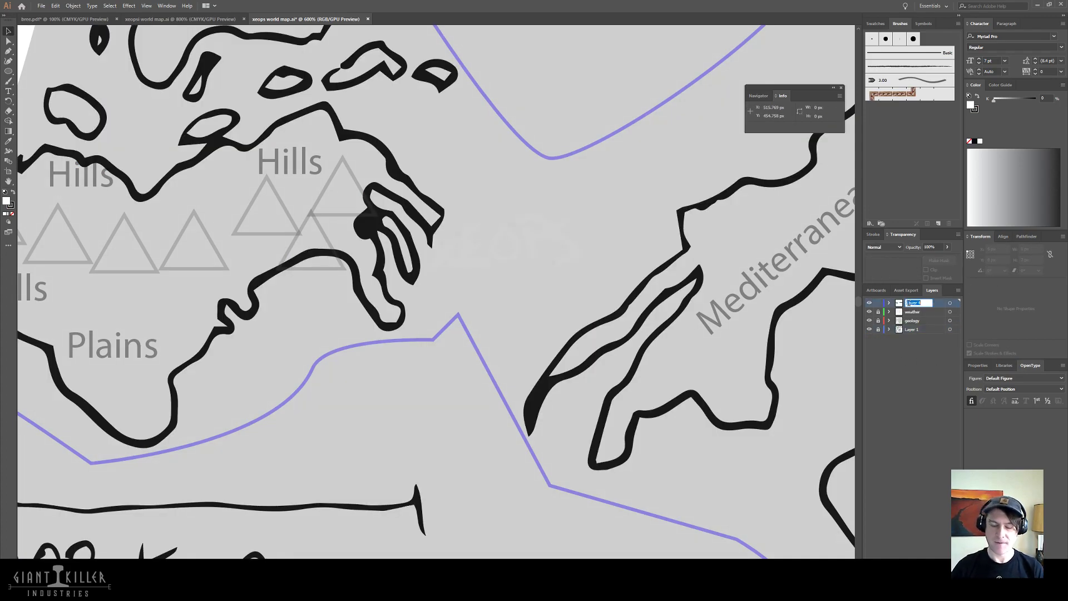
text(political)
key(Return)
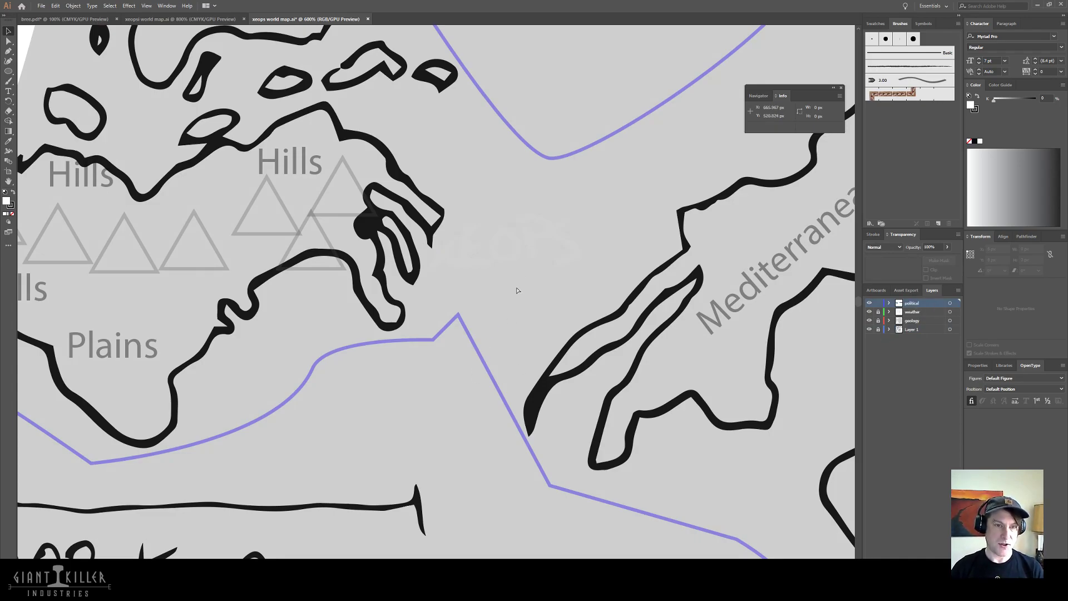
- Place the white circle on the black city dot and add a Xeops text label in the sea east of it
mouse_move(425, 289)
mouse_down()
mouse_move(448, 313)
mouse_move(366, 225)
mouse_up()
key(t)
click(486, 269)
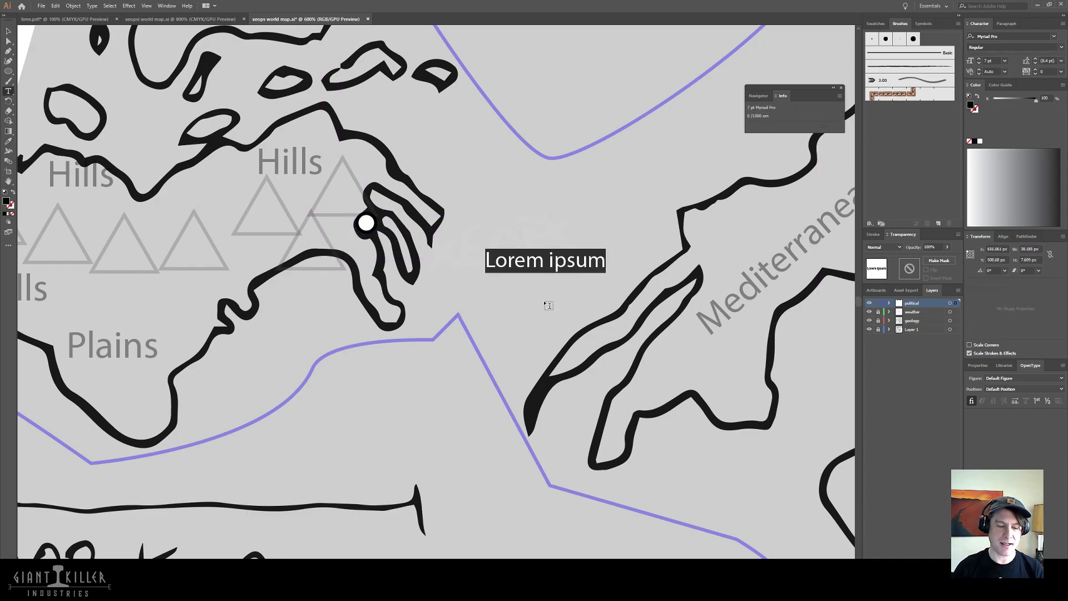
text(Xeops)
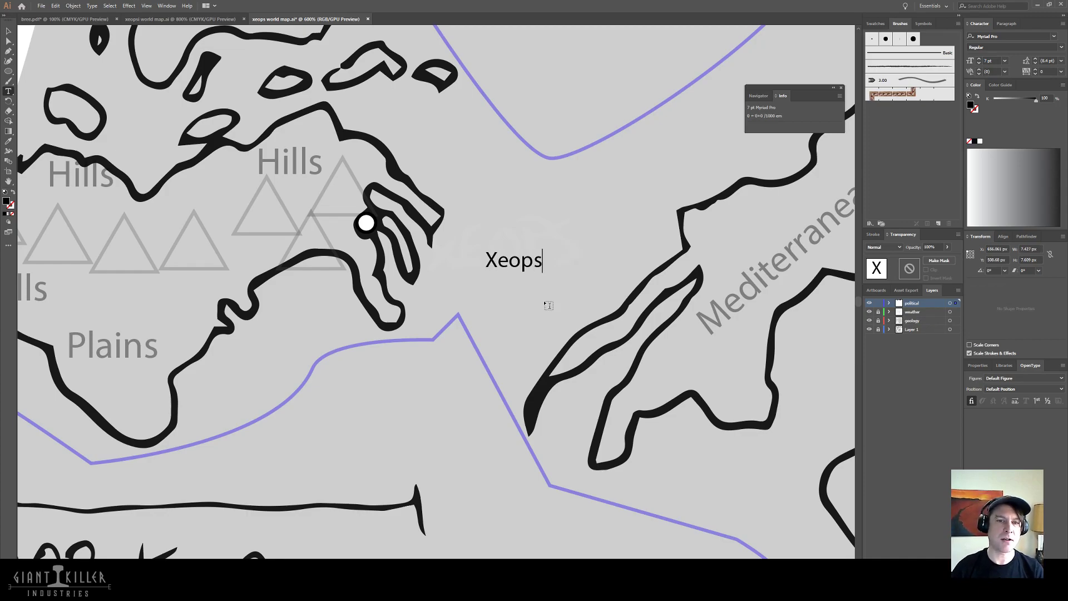
key(Escape)
- Move the Xeops label onto the peninsula, just northwest of the white city circle
click(513, 266)
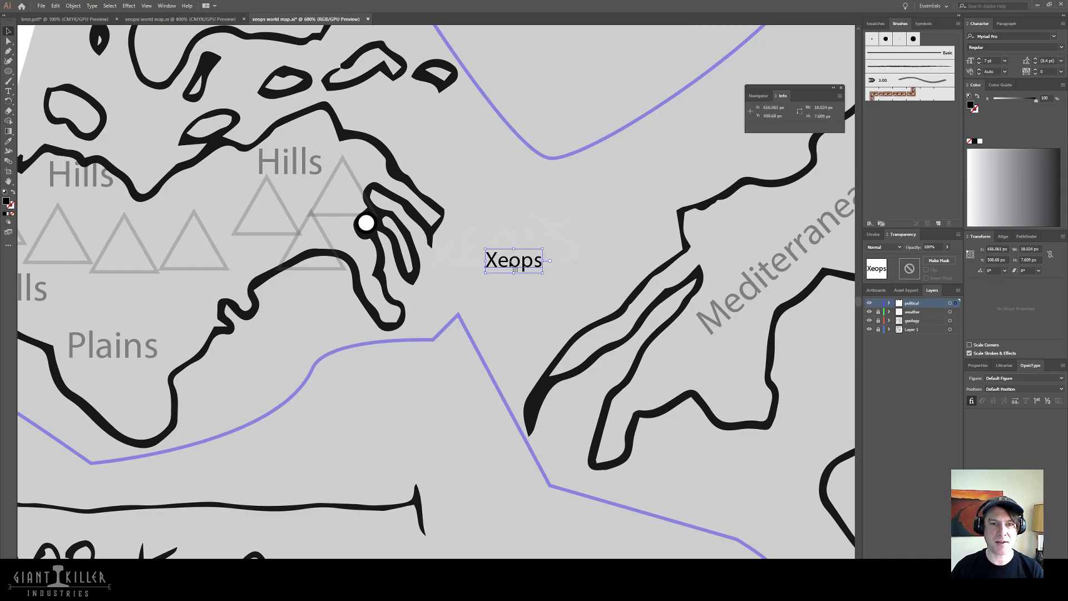
drag(515, 269, 323, 220)
key(Left)
key(Left)
key(Left)
key(Up)
key(Up)
key(Right)
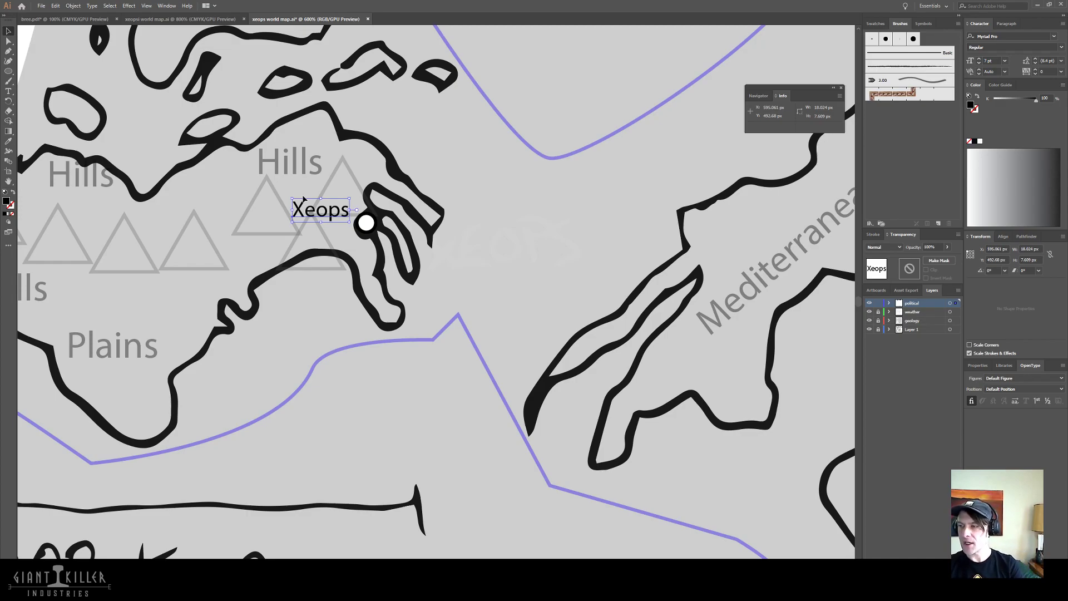
key(Right)
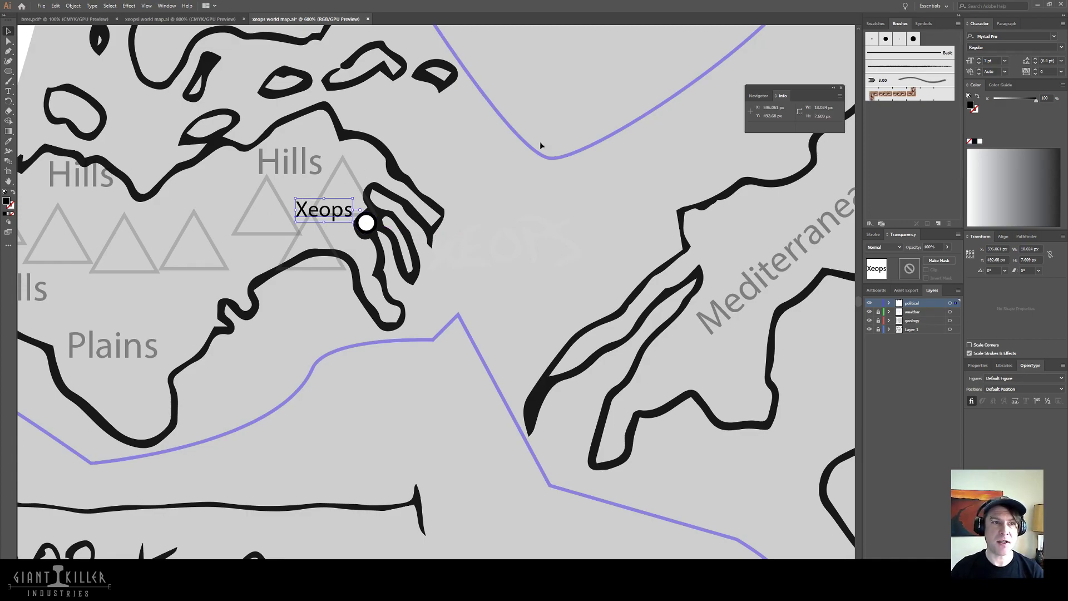
- Examine the Ornholm river mouth up close, the Xeops peninsula and the map as a whole
drag(522, 182, 594, 453)
scroll(555, 255, left, 1)
scroll(553, 252, down, 5)
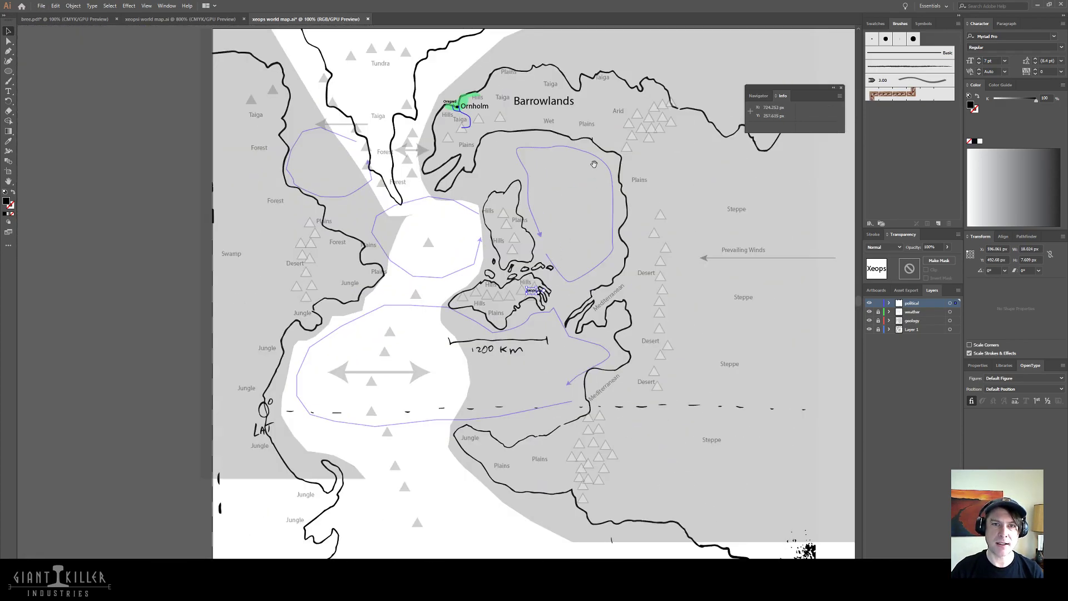
drag(594, 164, 546, 321)
scroll(437, 262, up, 5)
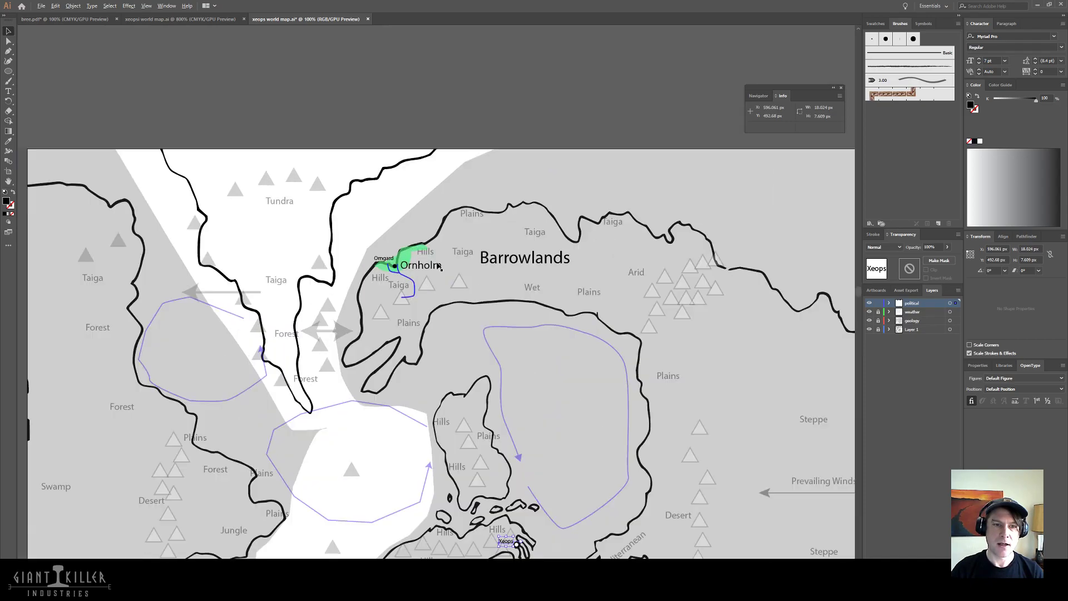
scroll(331, 268, up, 5)
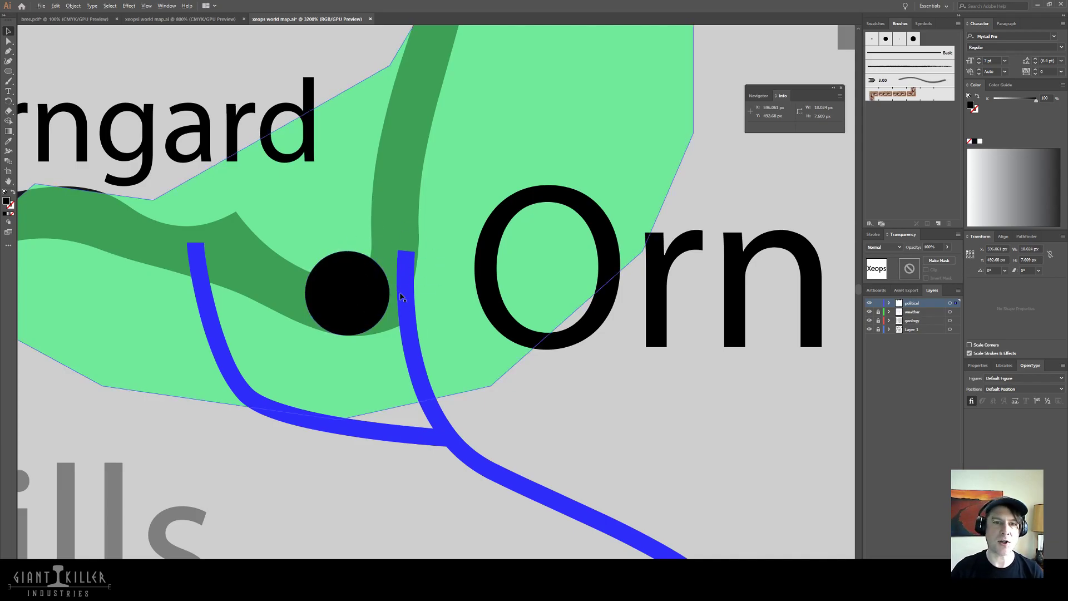
scroll(403, 295, up, 1)
scroll(402, 297, down, 1)
scroll(402, 297, down, 8)
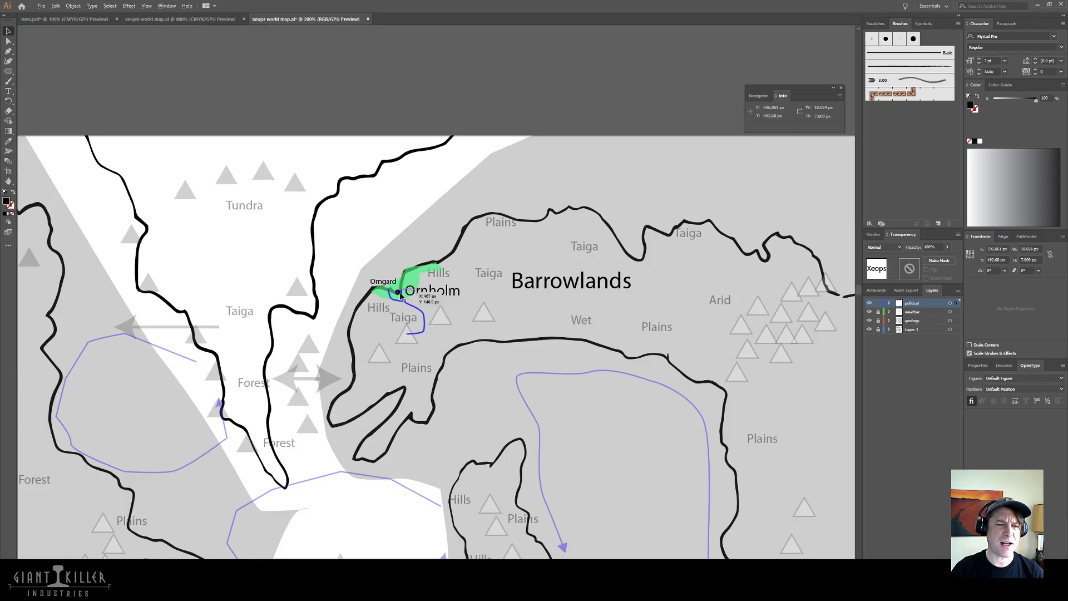
scroll(402, 297, down, 2)
scroll(402, 296, down, 5)
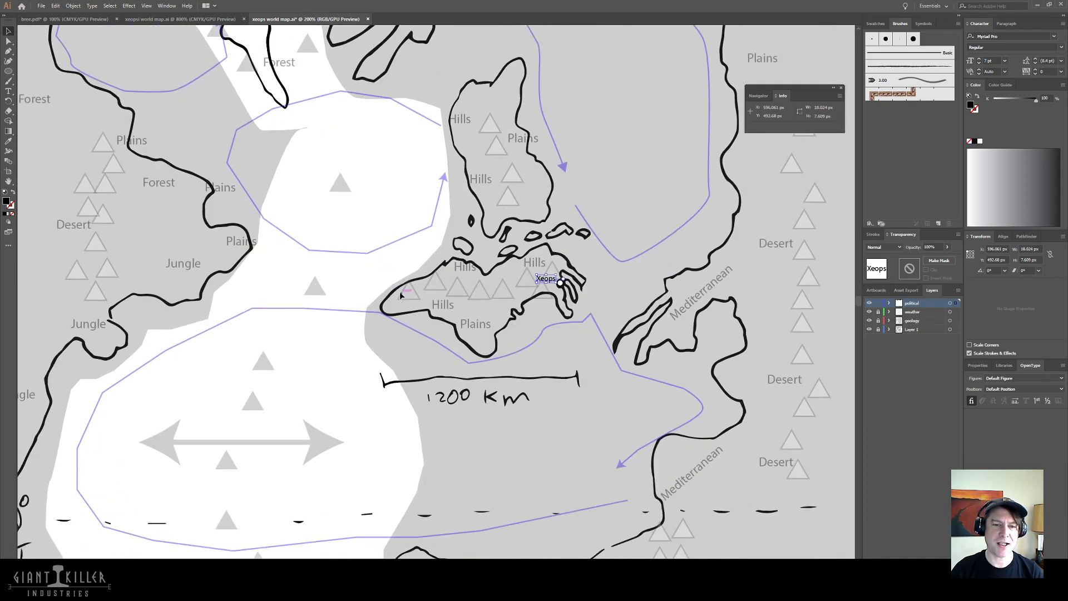
click(627, 277)
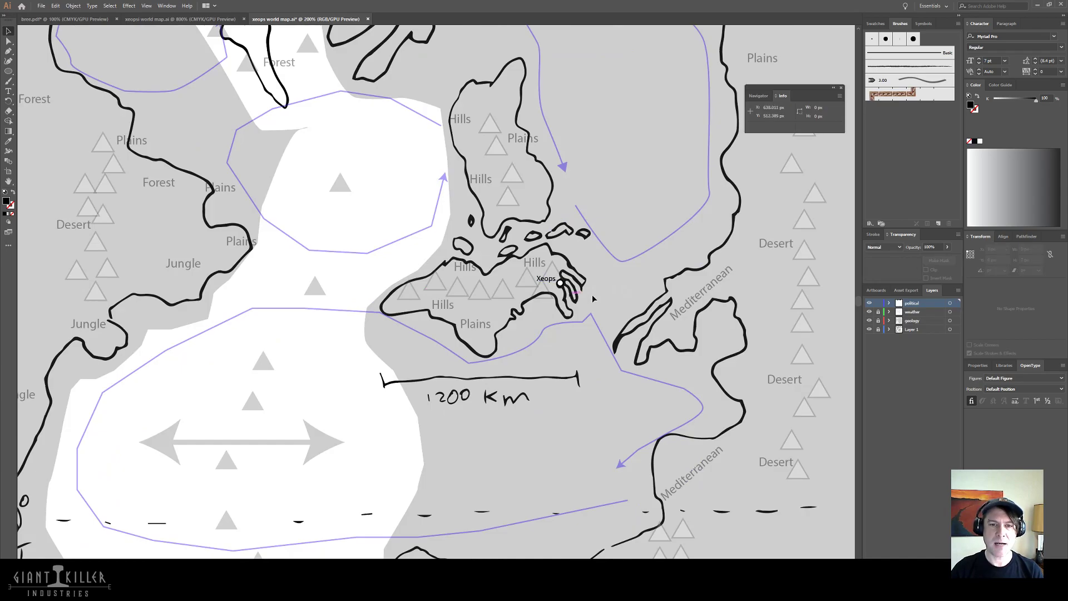
scroll(599, 291, down, 2)
drag(676, 239, 525, 242)
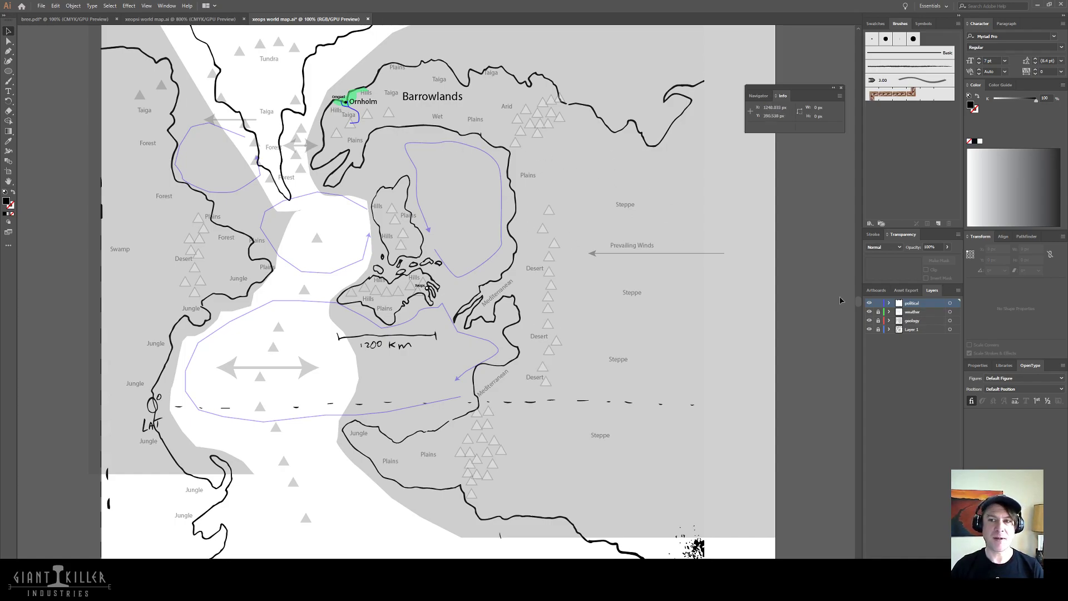
- Hide the political and weather layers and create a layer named glaciation directly below the political layer
click(870, 303)
click(870, 311)
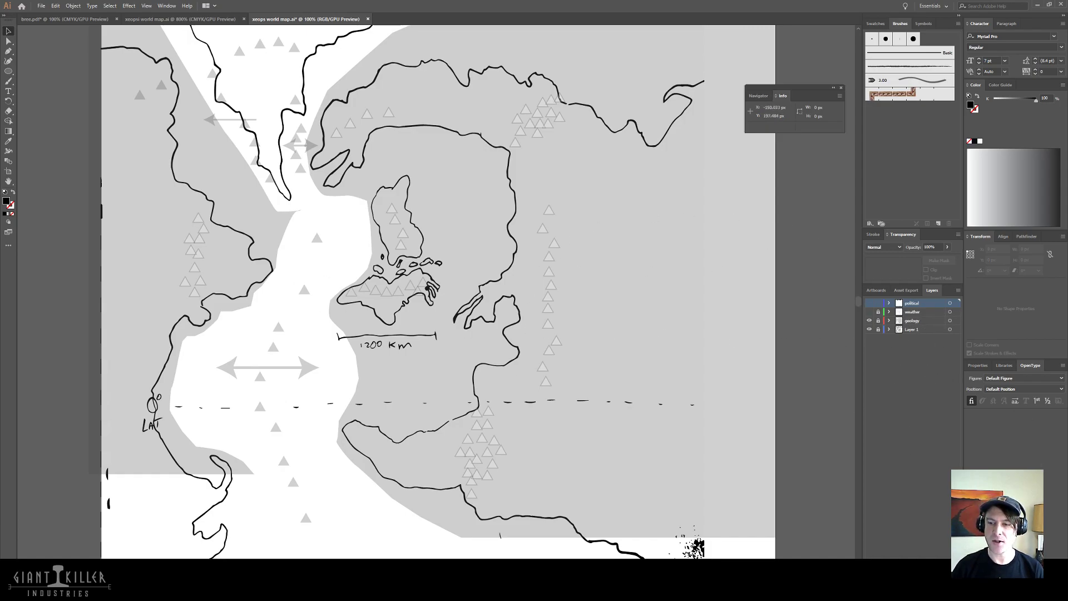
key(ctrl+l)
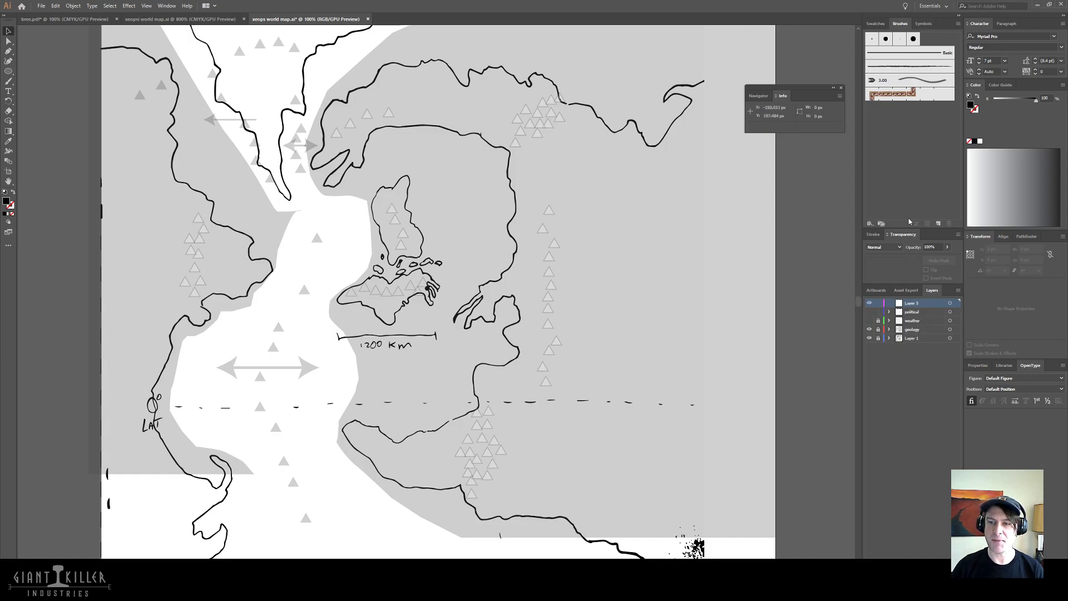
double_click(912, 303)
text(pl)
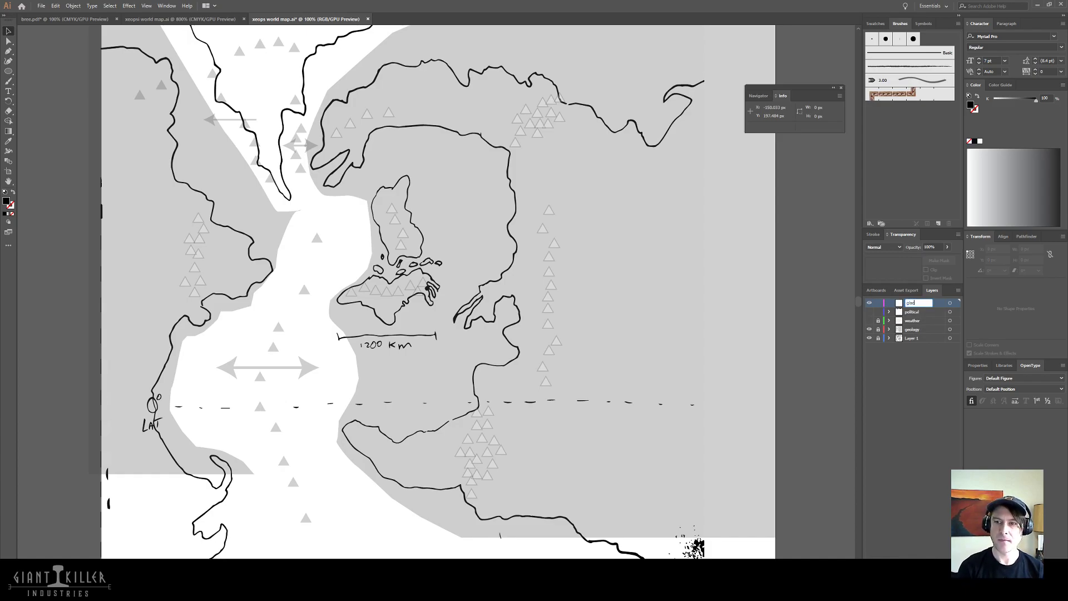
key(Return)
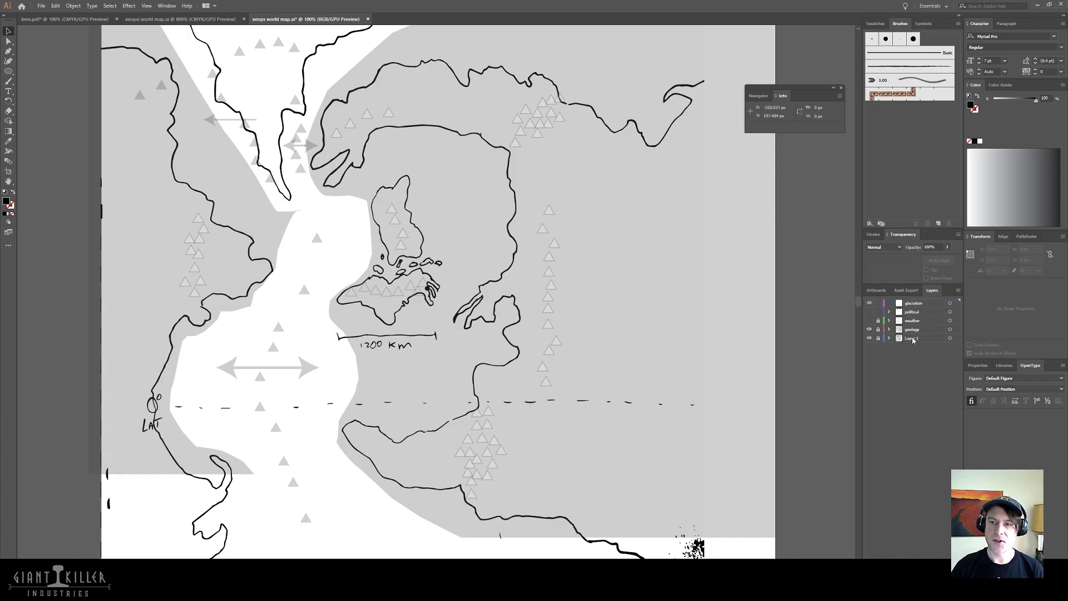
drag(931, 319, 929, 314)
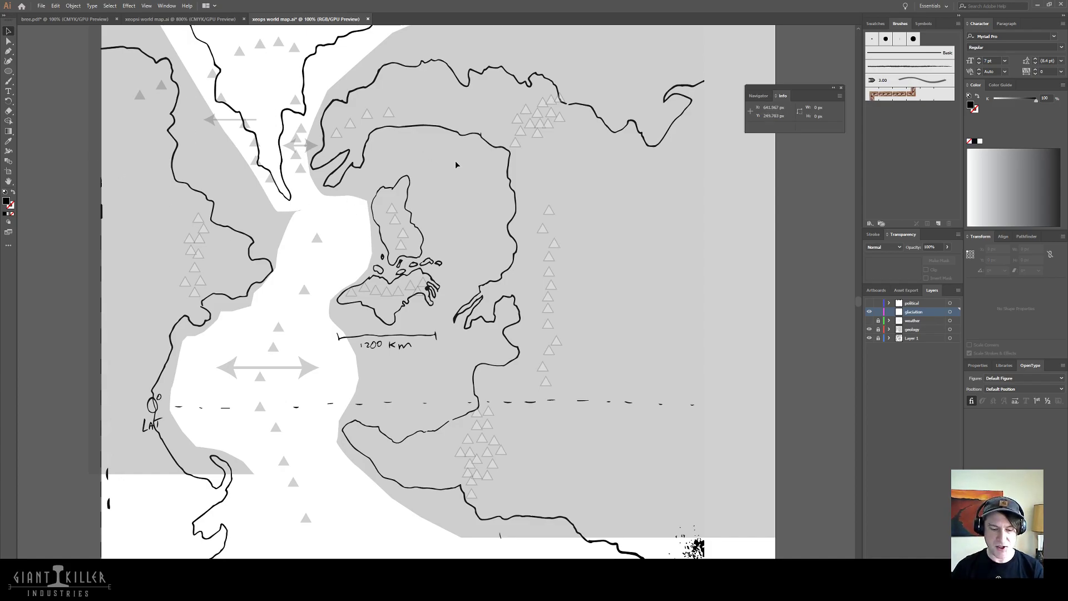
- Show the weather layer and start a Pen tool outline on the glaciation layer from the map's western edge across the western continent's forest
key(p)
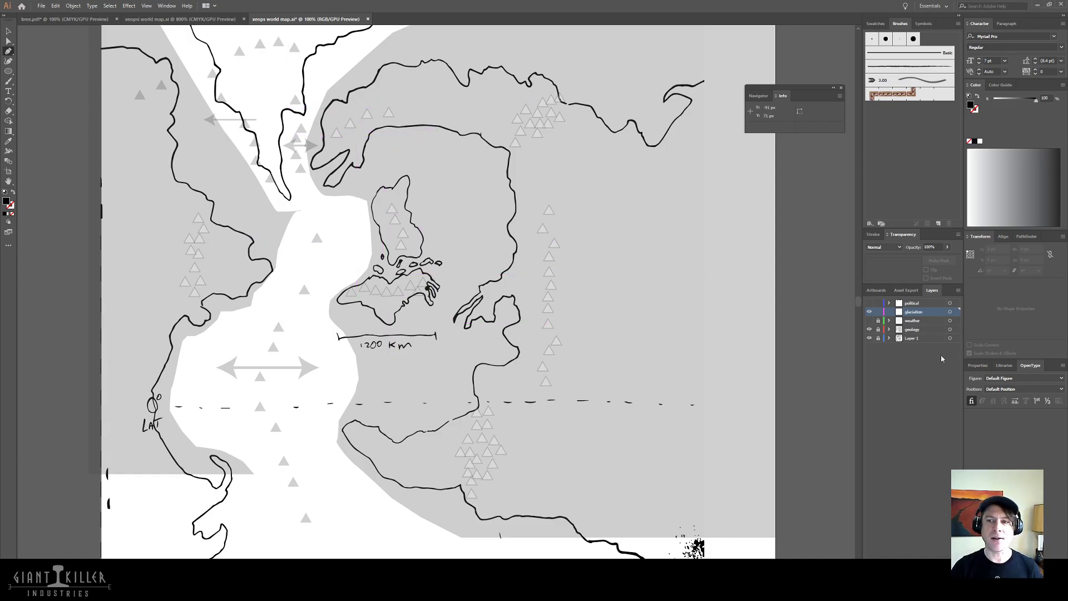
click(870, 321)
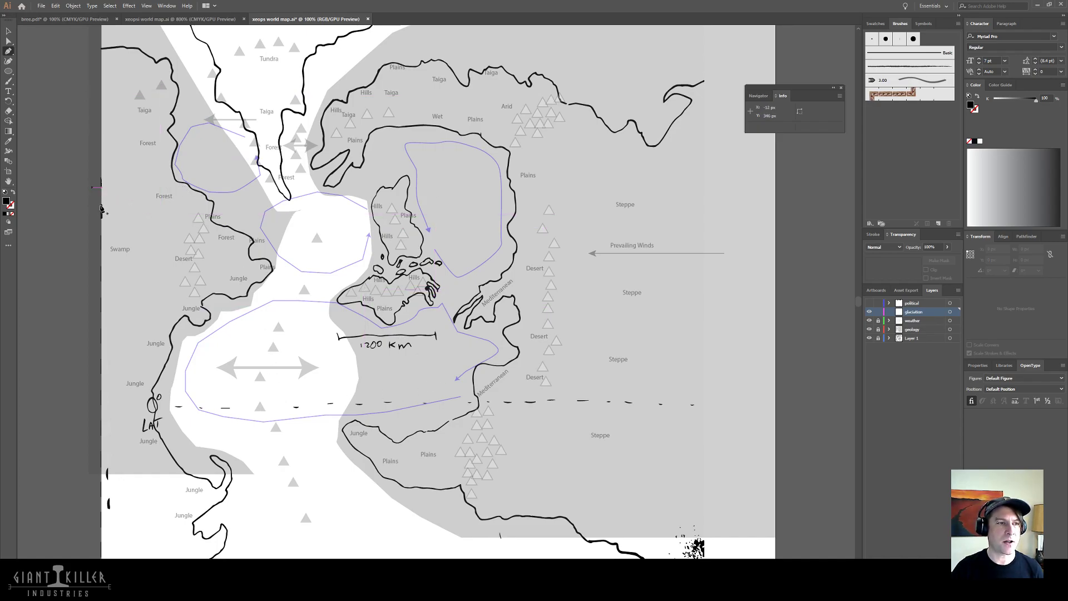
click(101, 198)
drag(130, 204, 157, 198)
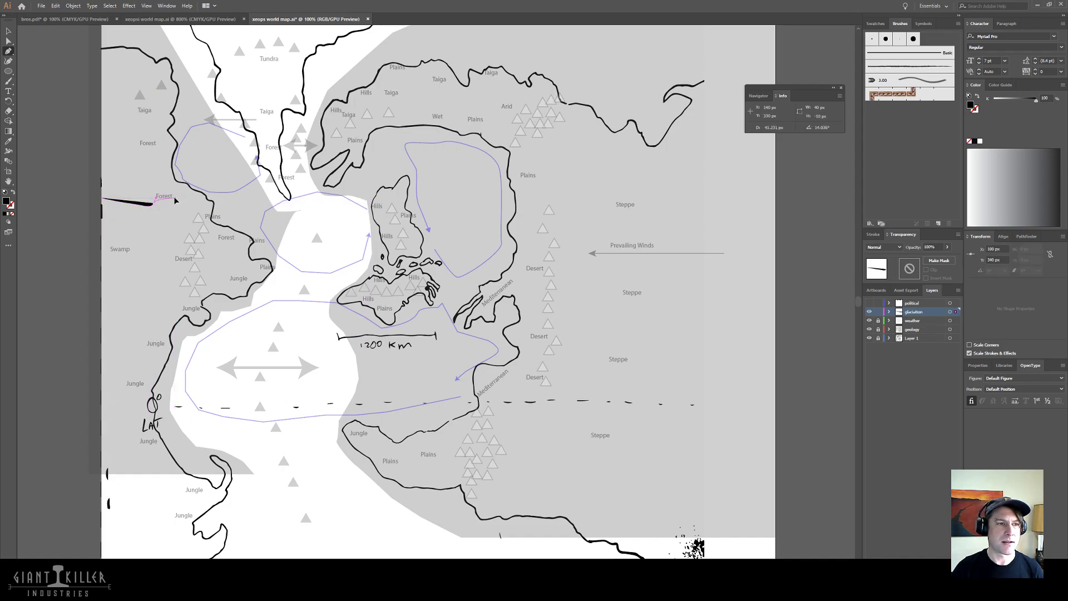
click(174, 197)
click(192, 198)
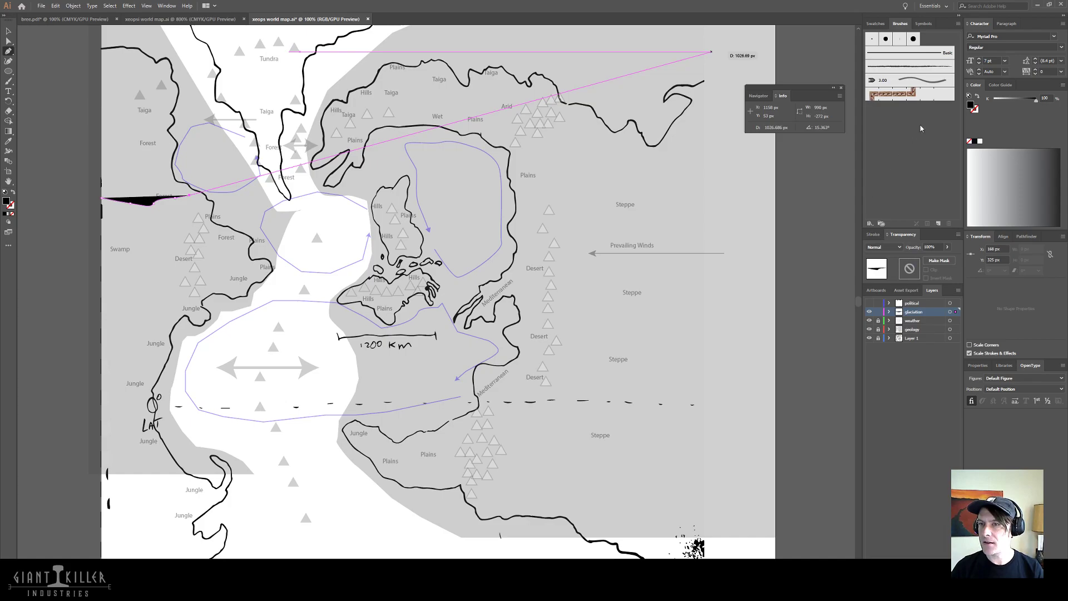
- Set the fill colour of the glaciation shape to a light sky blue
double_click(7, 201)
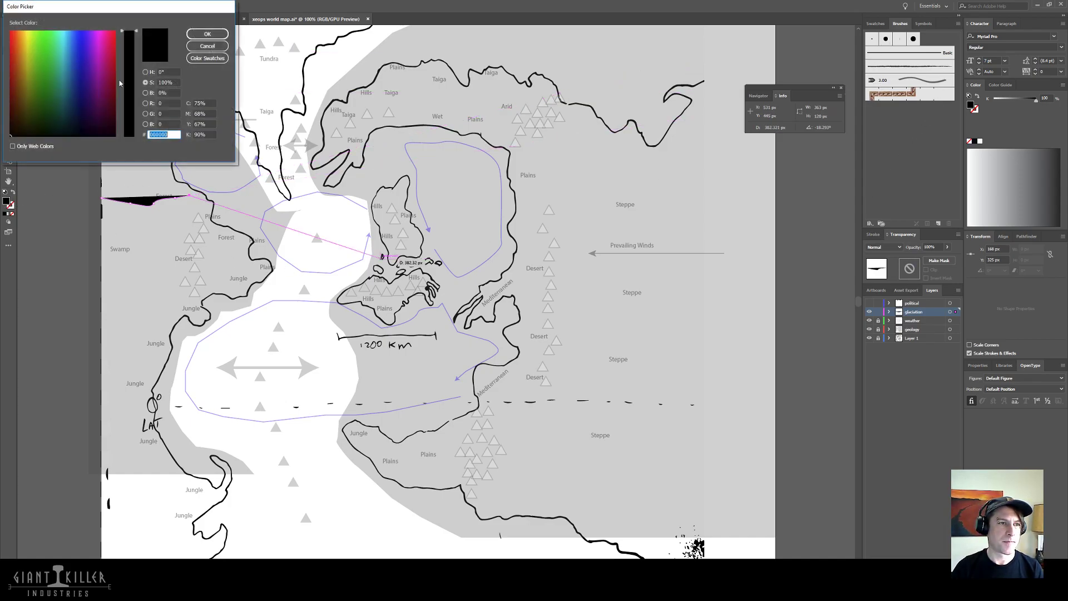
drag(88, 38, 66, 30)
click(206, 34)
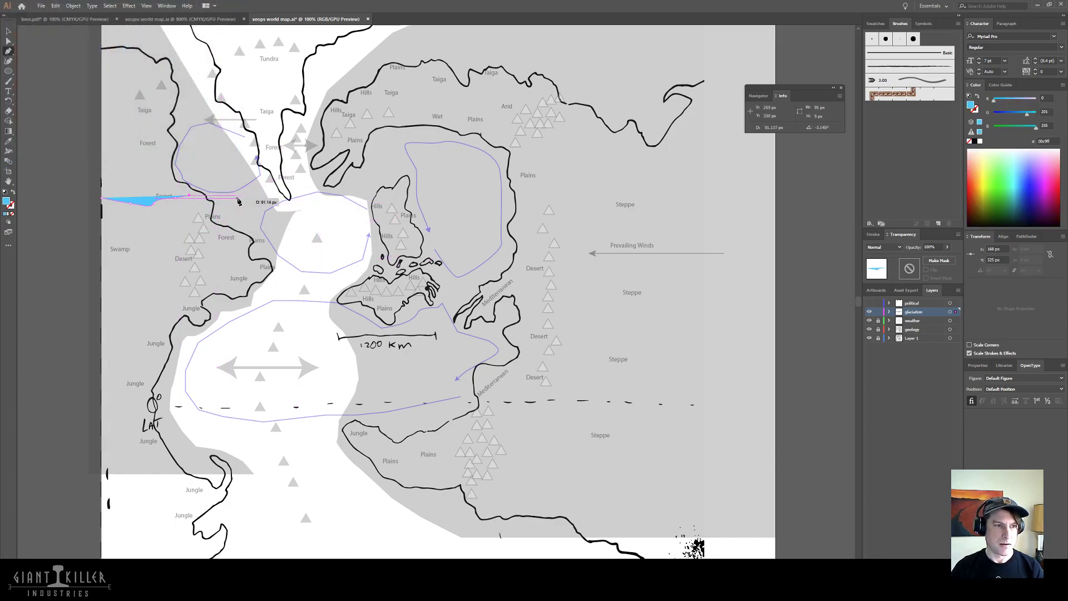
- Continue the glaciation outline eastward past the central peninsula's southern tip and across the inland sea to the eastern continent's coast
click(246, 180)
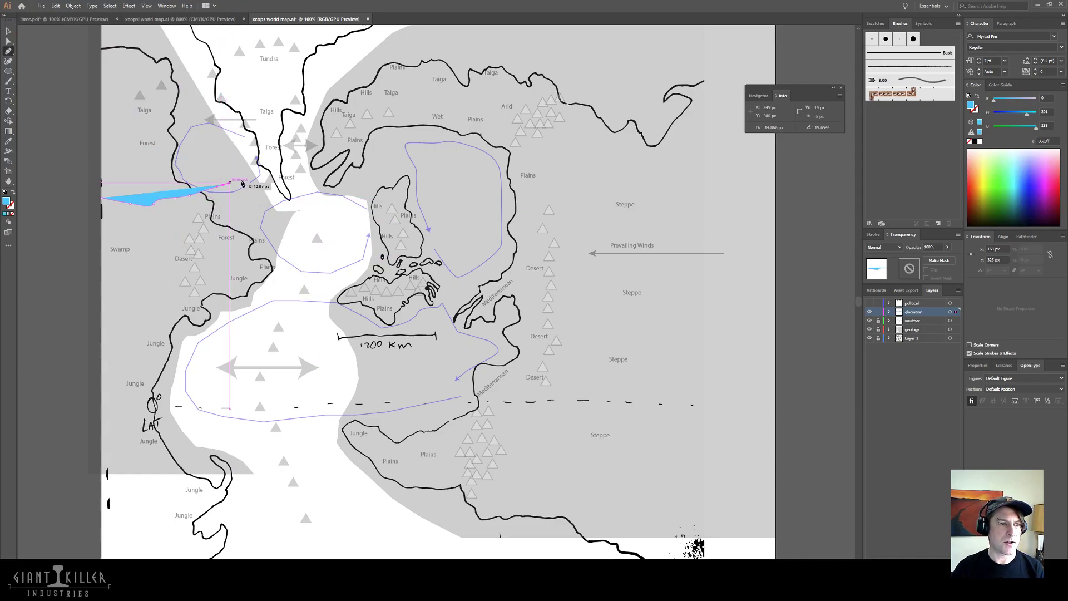
click(281, 201)
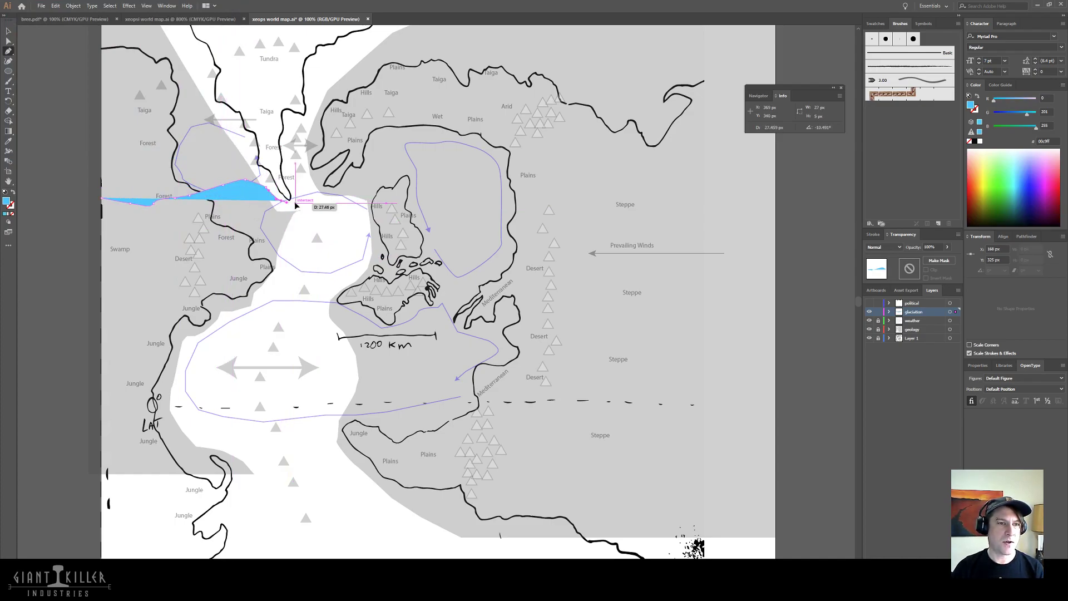
click(296, 203)
drag(301, 189, 307, 188)
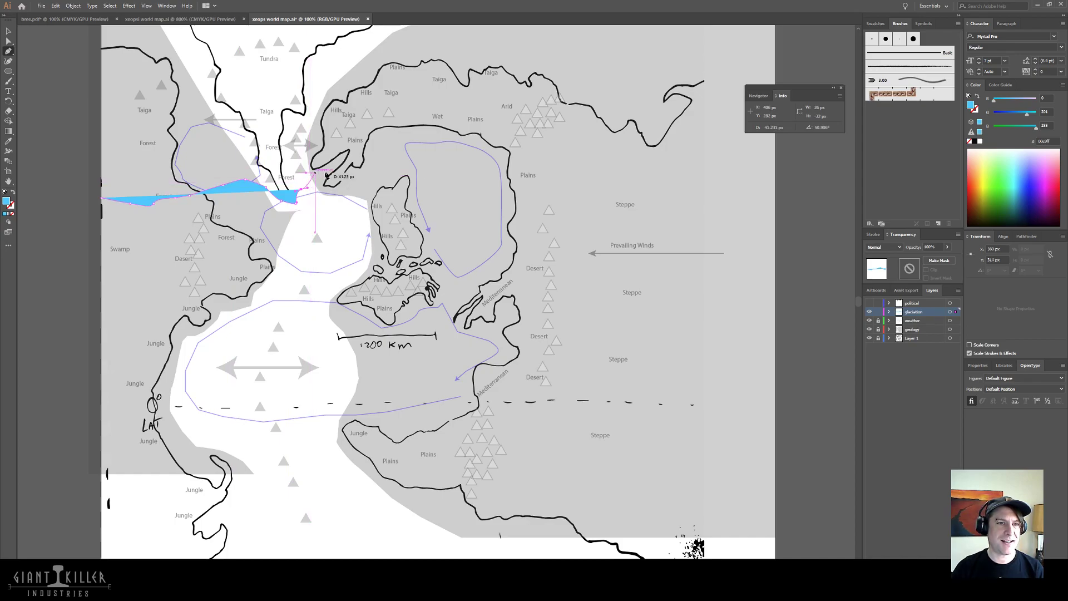
click(329, 172)
click(374, 167)
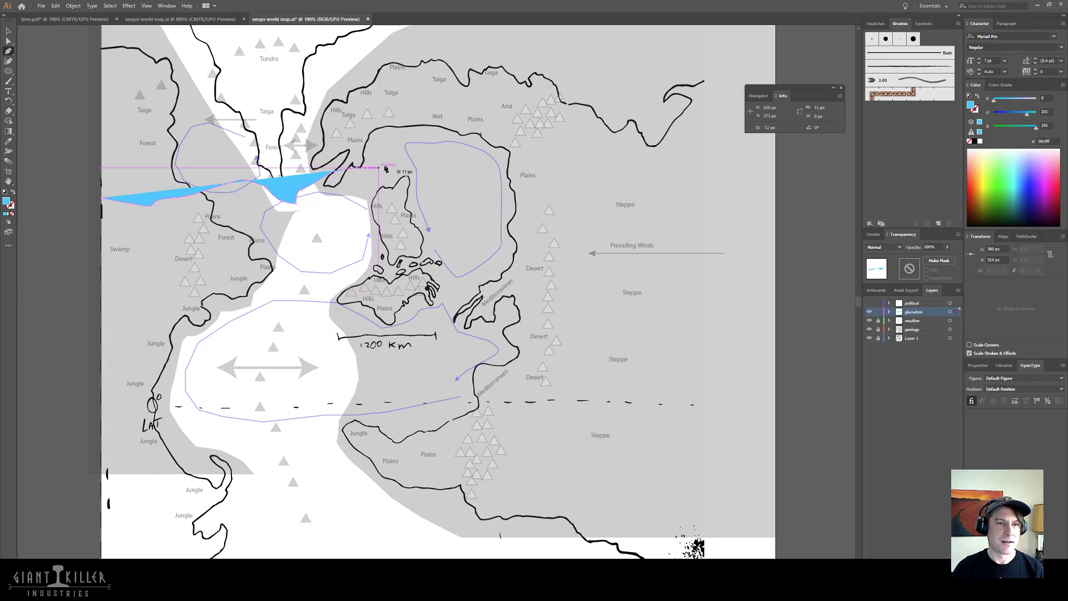
click(396, 158)
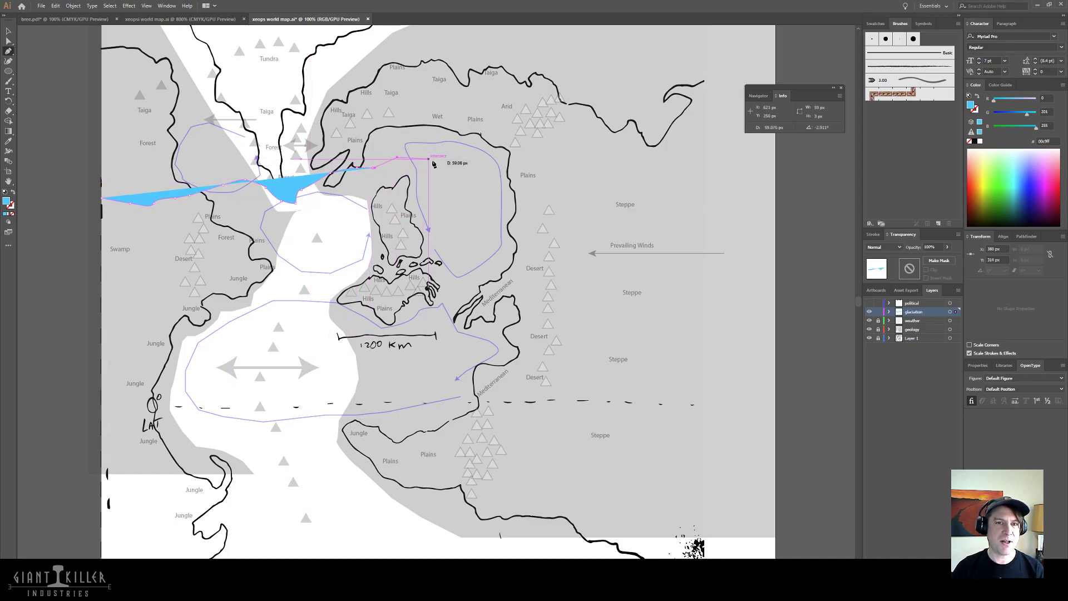
click(467, 163)
click(509, 188)
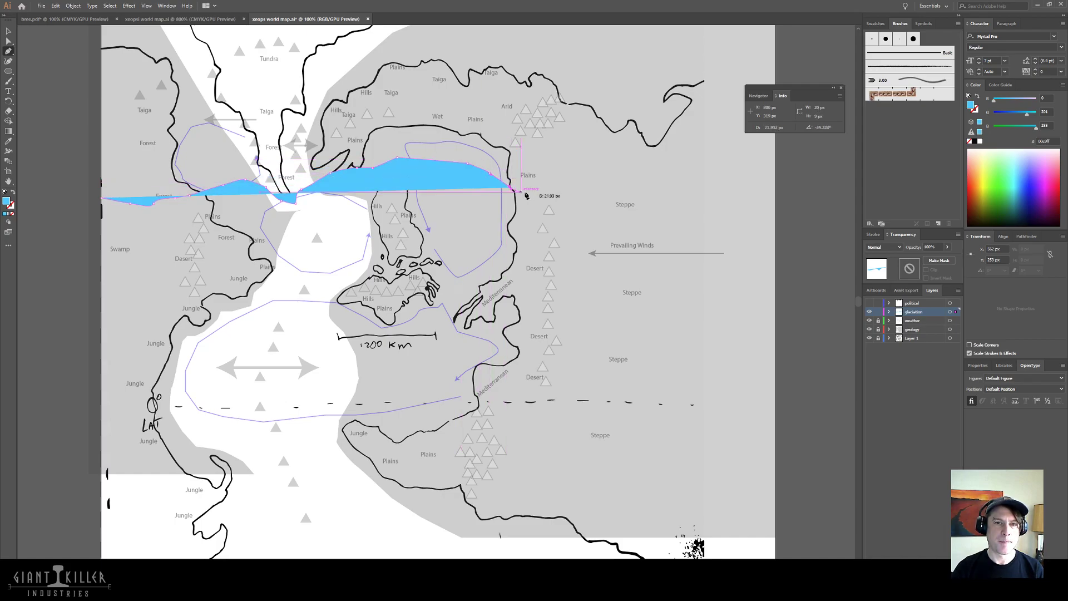
- Extend the glaciation outline across the eastern continent's plains and steppe, ending just above the Prevailing Winds arrow's tail
click(528, 192)
click(567, 205)
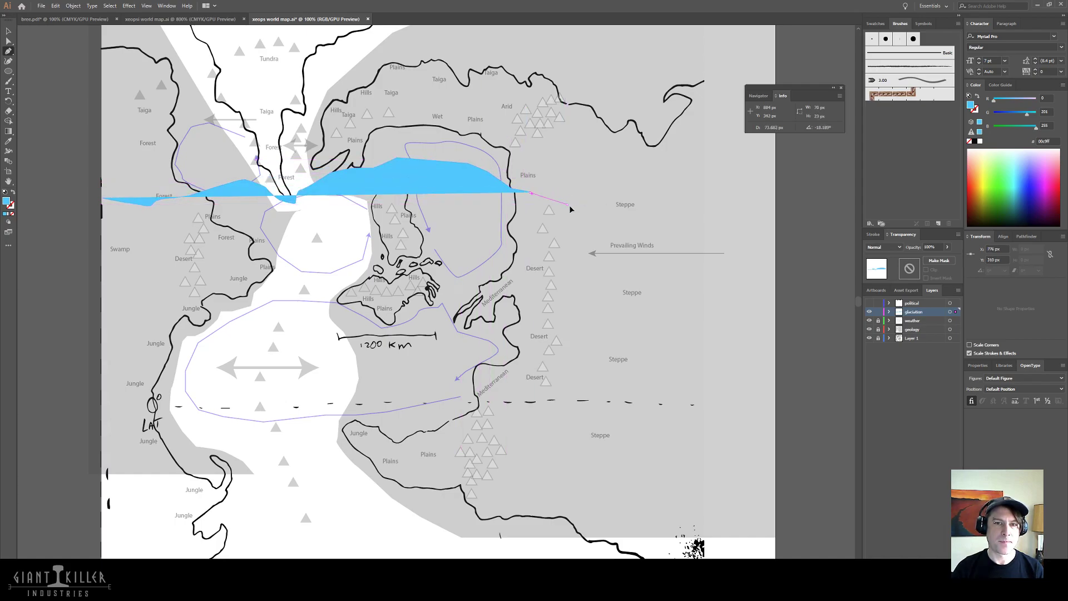
click(590, 228)
click(641, 228)
click(688, 229)
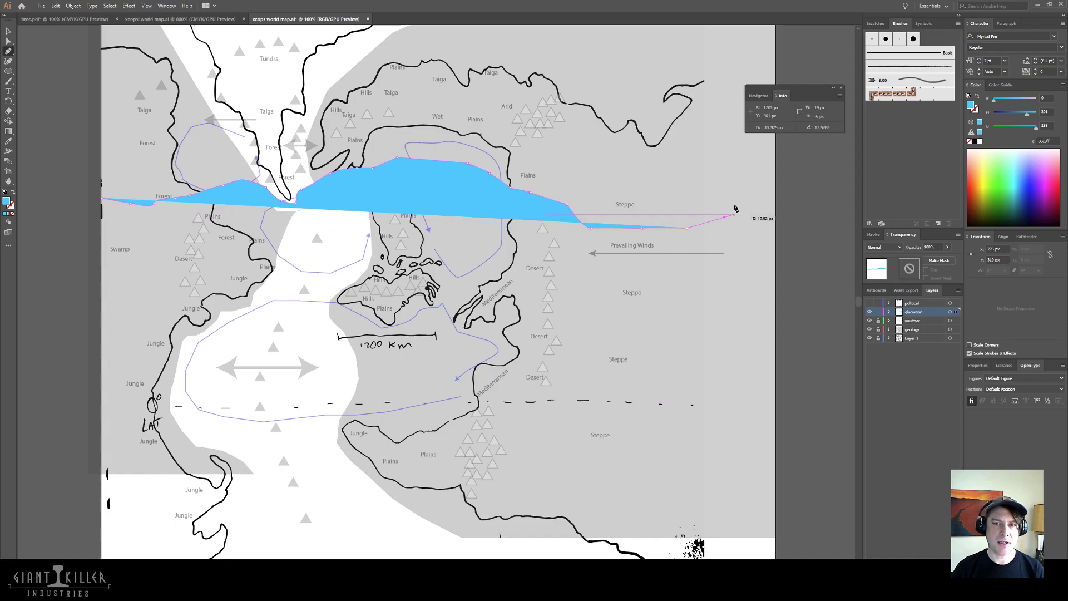
click(724, 217)
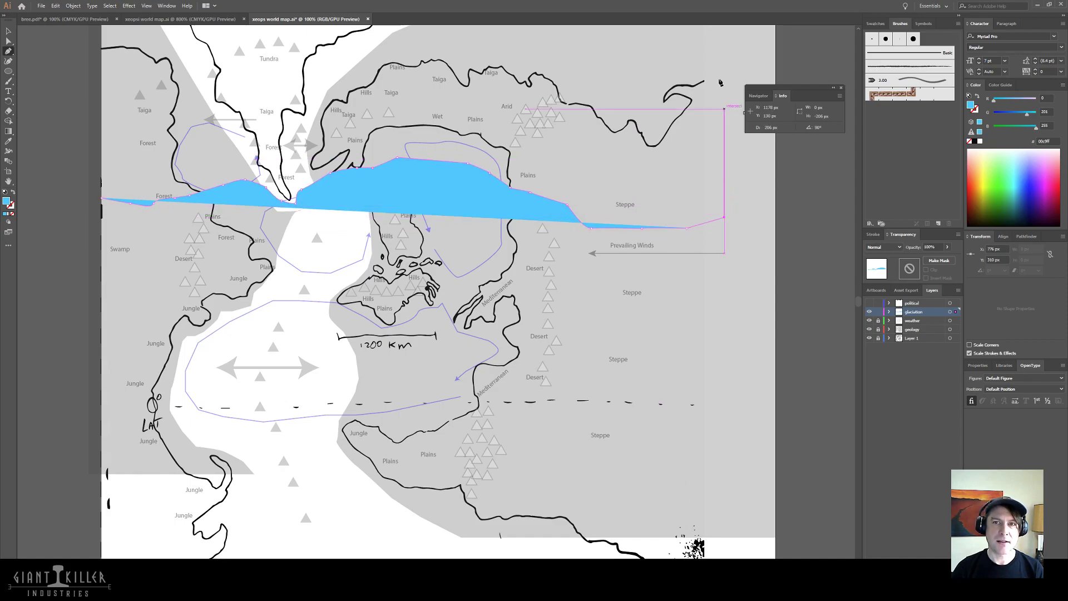
- Close the glaciation shape by running its outline up to the map's northern edge, across to the northwest corner and back to the starting point
click(723, 27)
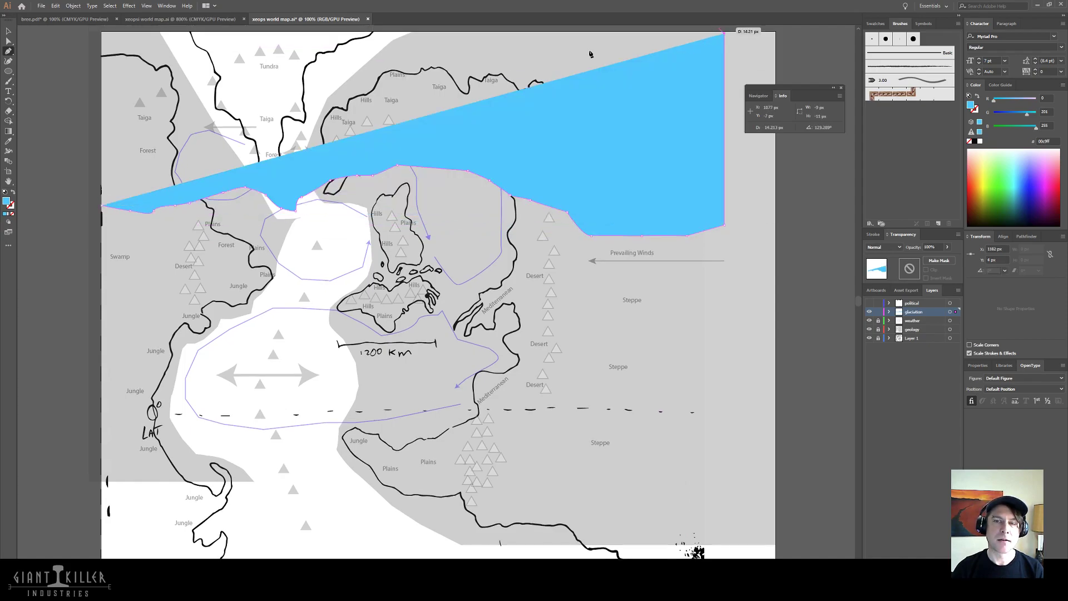
click(102, 34)
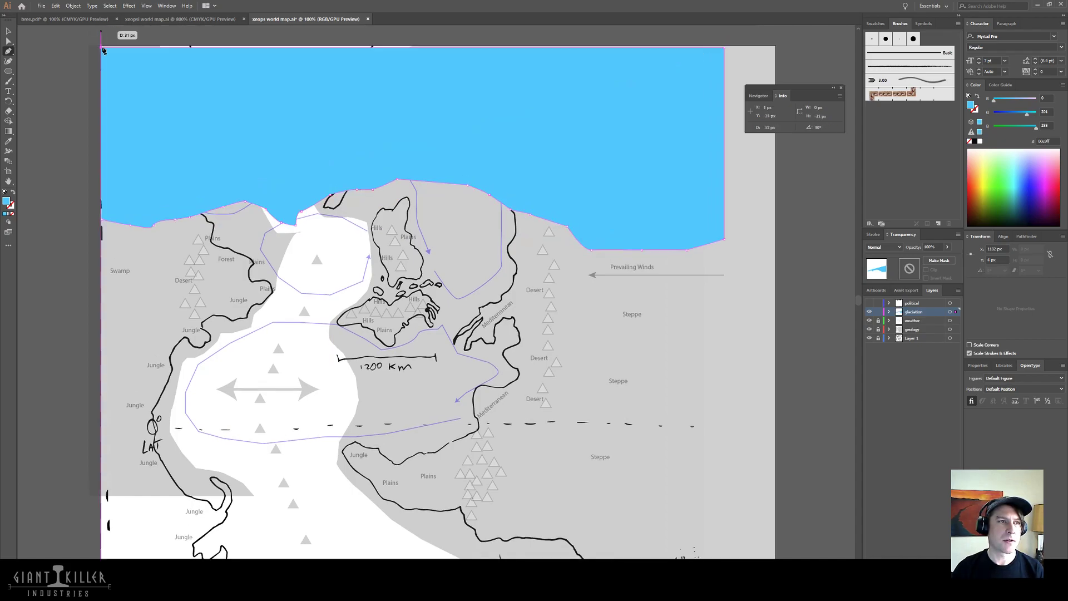
click(103, 221)
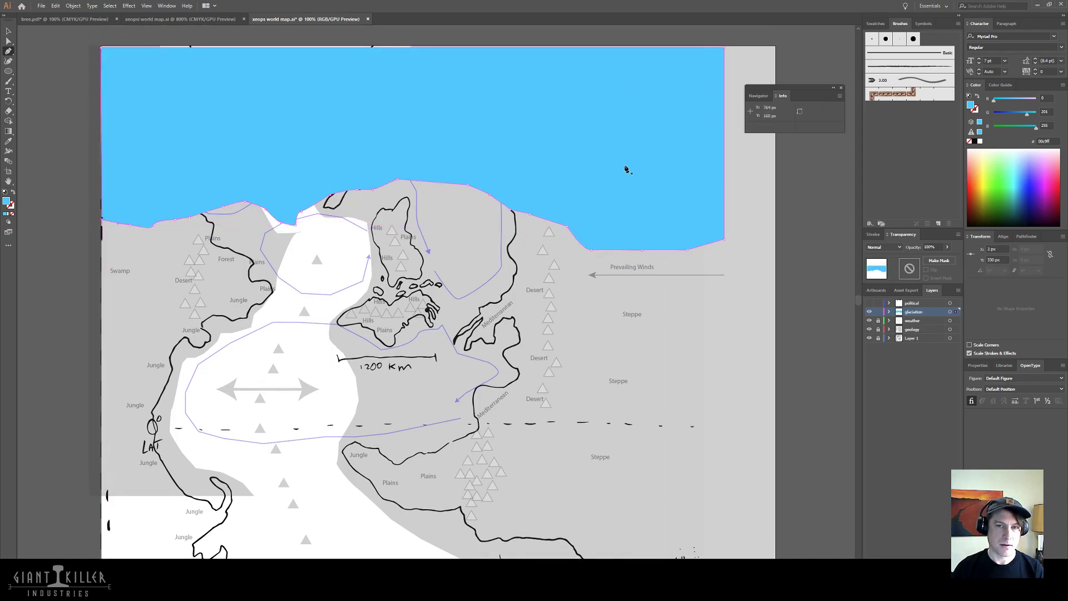
- Set the glaciation shape's opacity to 43% and stretch its upper edge to meet the map's northern border
key(v)
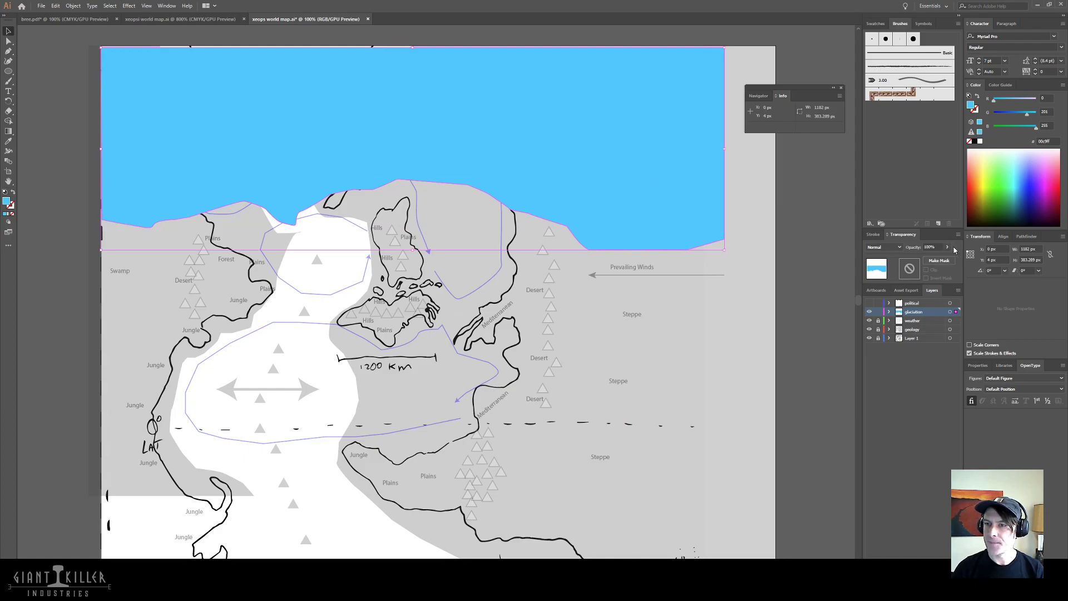
click(948, 247)
drag(946, 258, 933, 265)
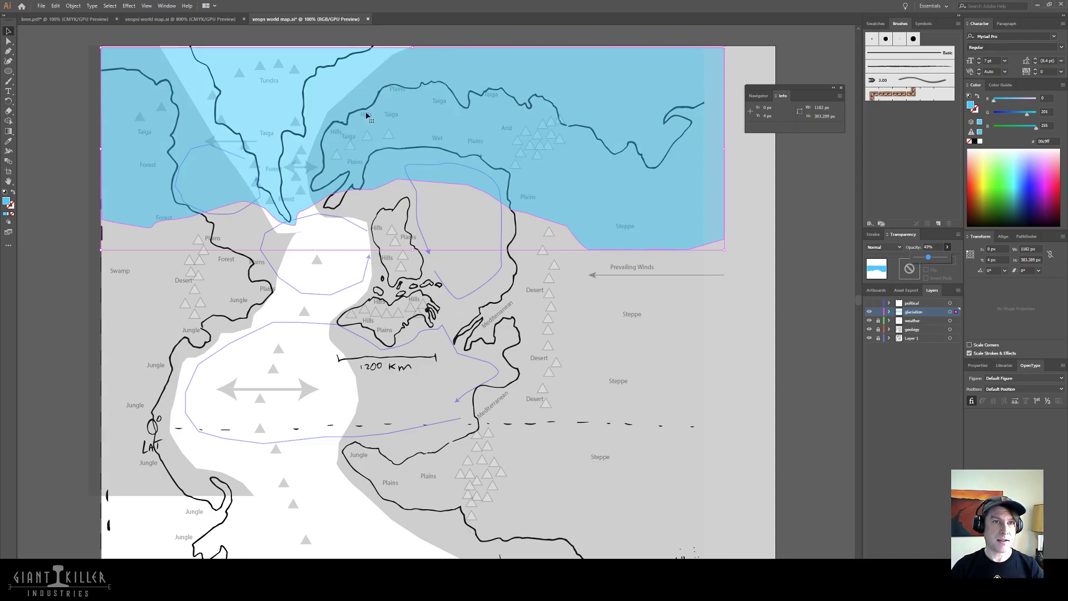
drag(413, 47, 414, 48)
click(401, 382)
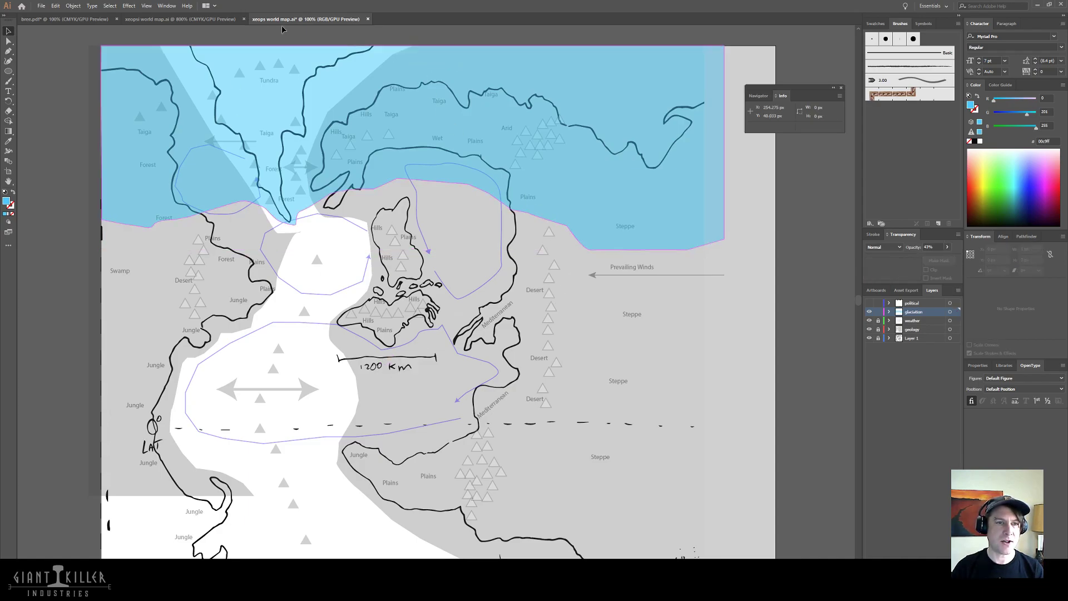
click(608, 199)
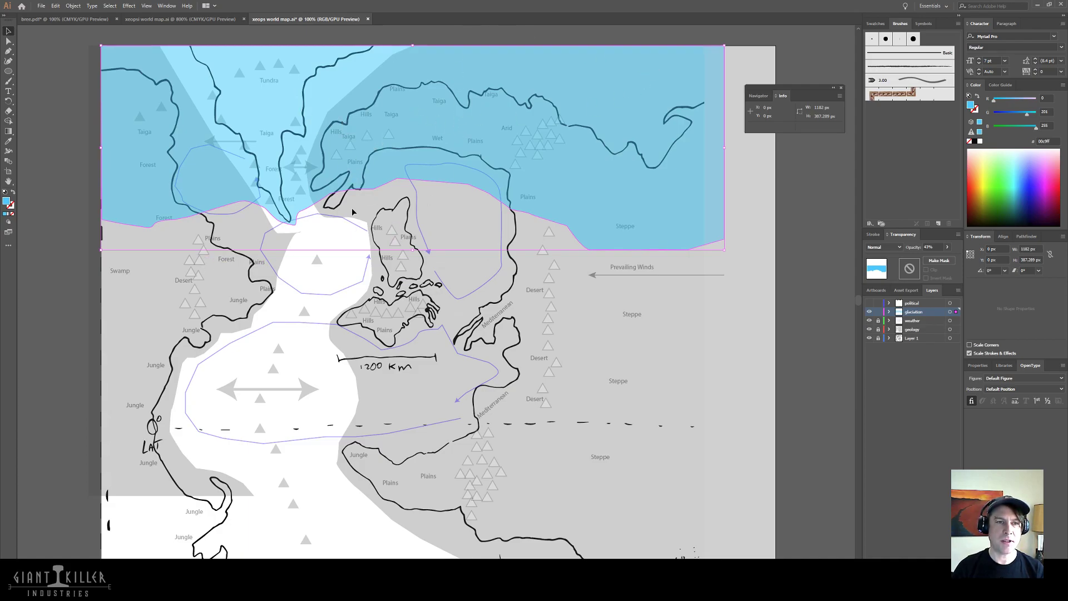
click(196, 267)
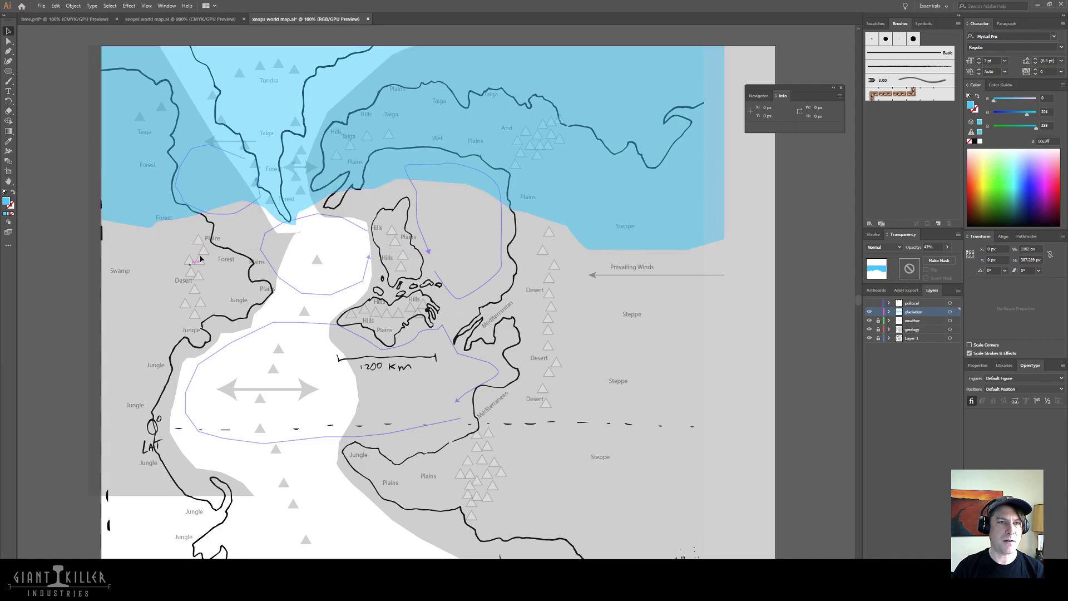
click(336, 138)
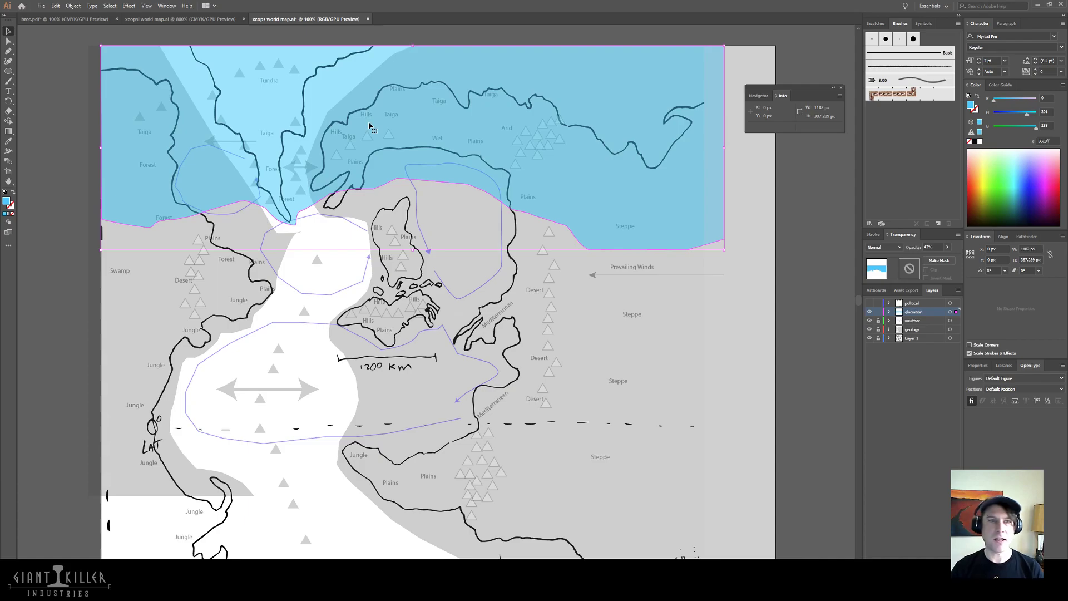
key(t)
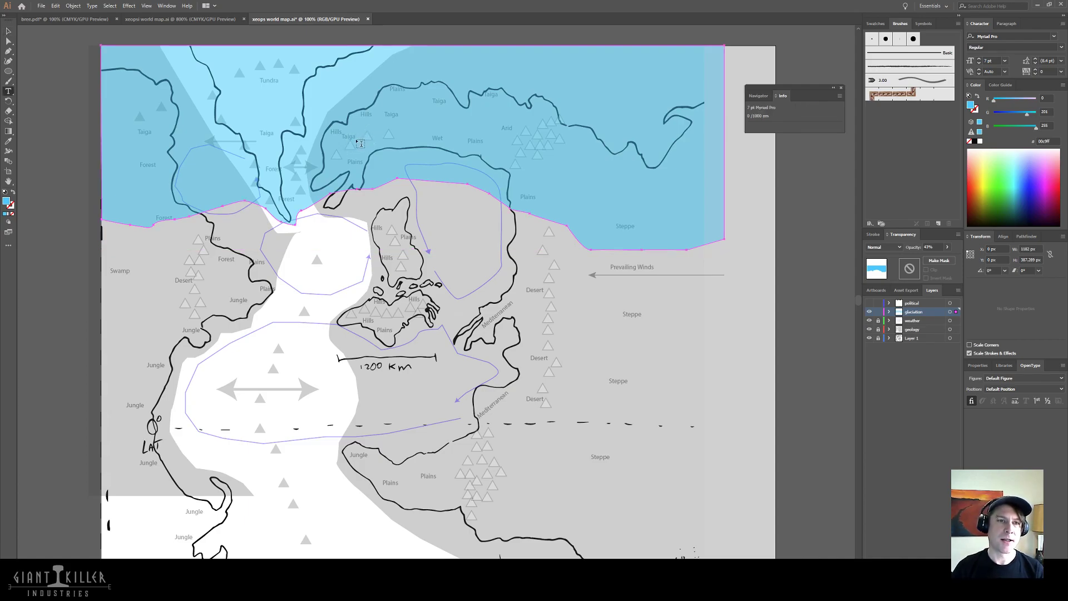
drag(353, 140, 363, 140)
scroll(364, 139, down, 1)
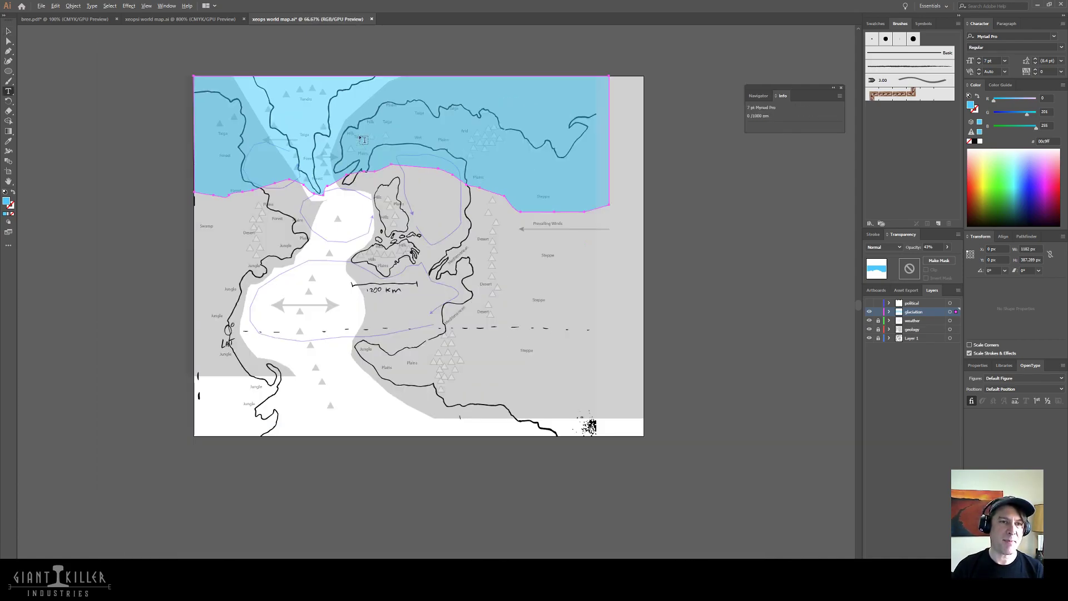
scroll(364, 140, up, 5)
scroll(363, 140, down, 1)
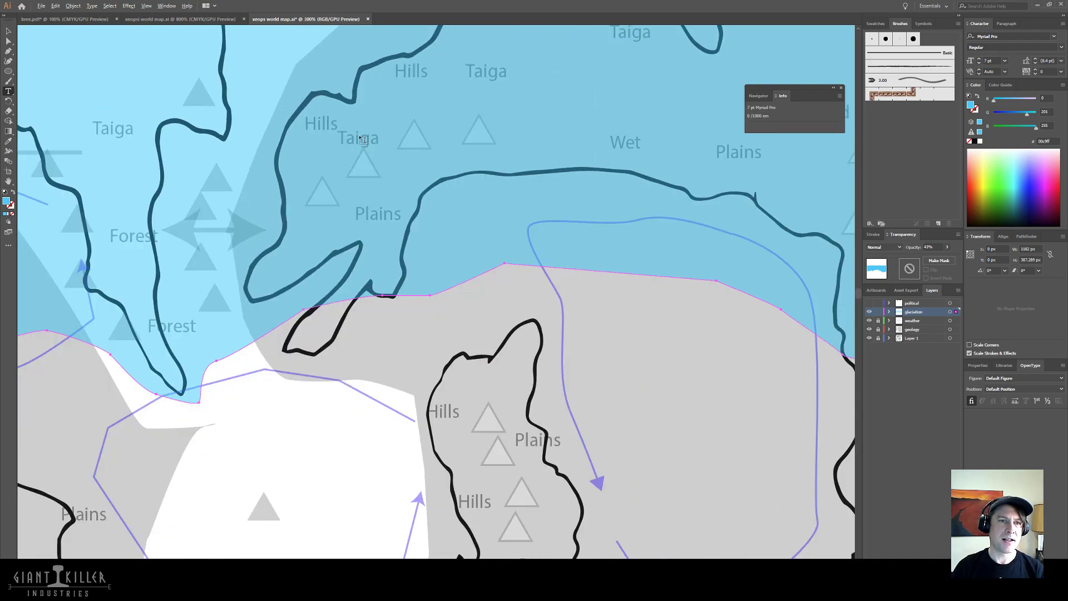
drag(387, 124, 387, 251)
key(v)
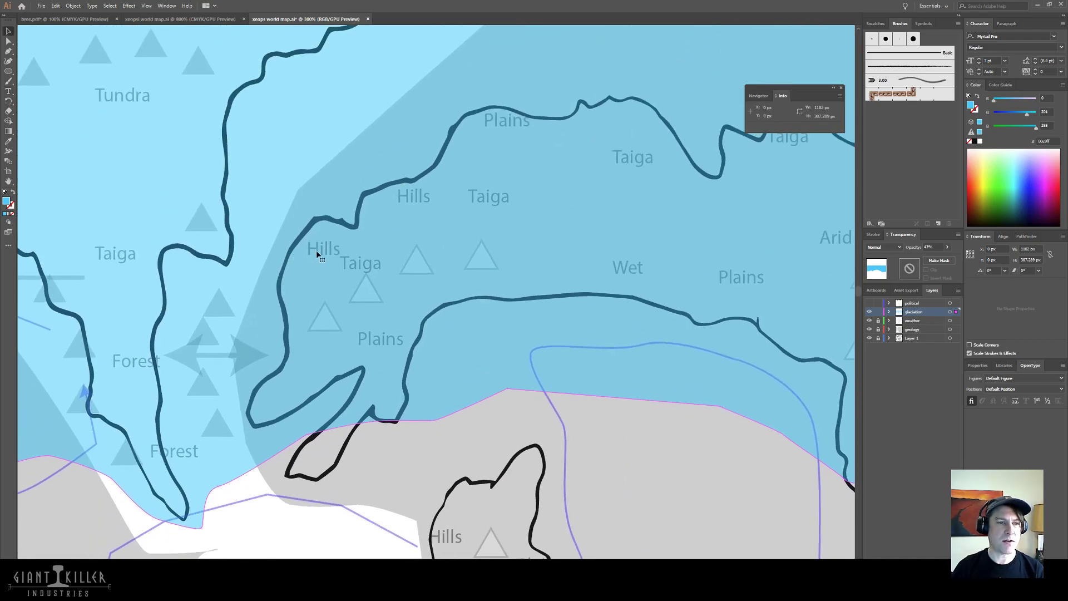
drag(316, 250, 321, 243)
key(ctrl+z)
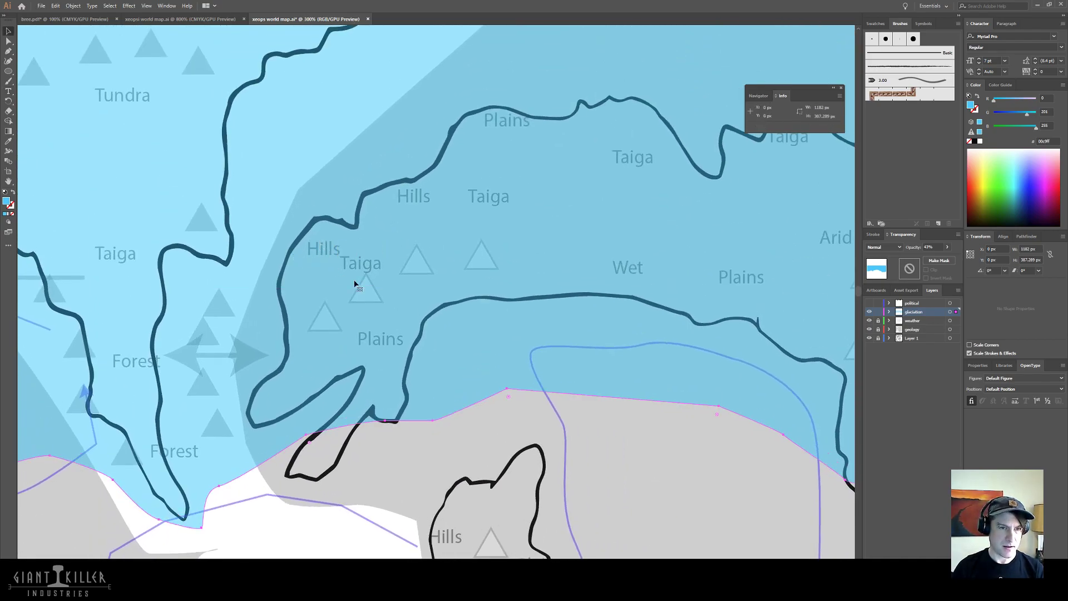
- Lock the glaciation layer and unlock the weather layer
click(878, 312)
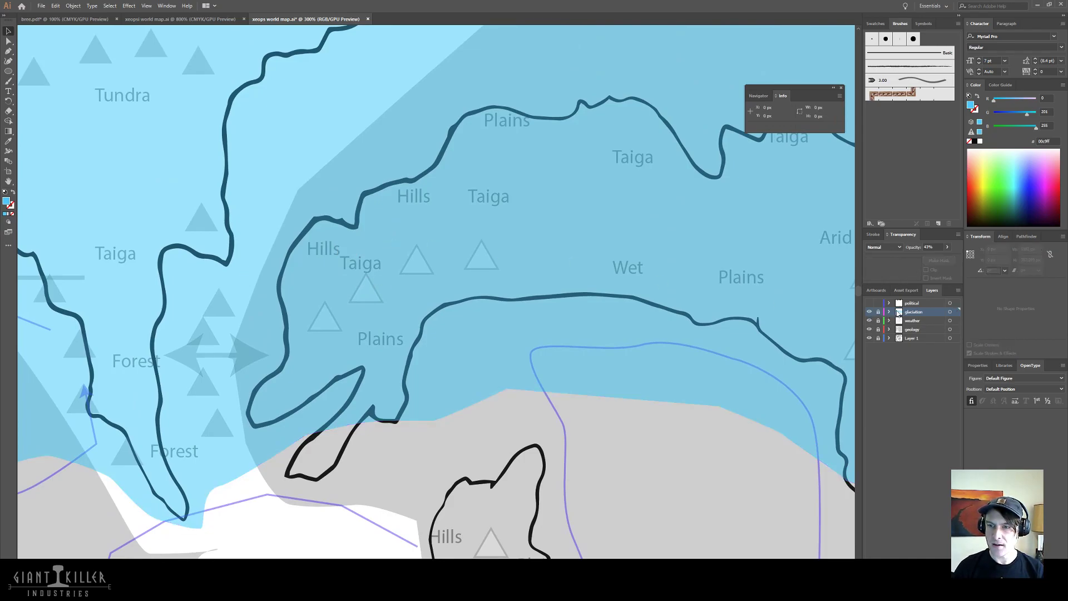
click(920, 304)
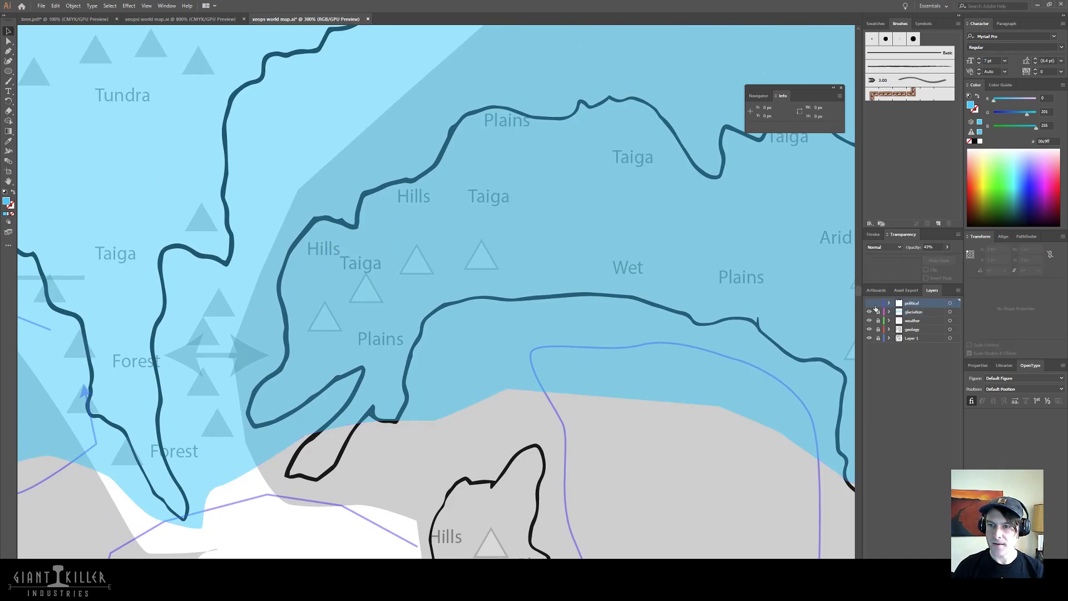
click(930, 312)
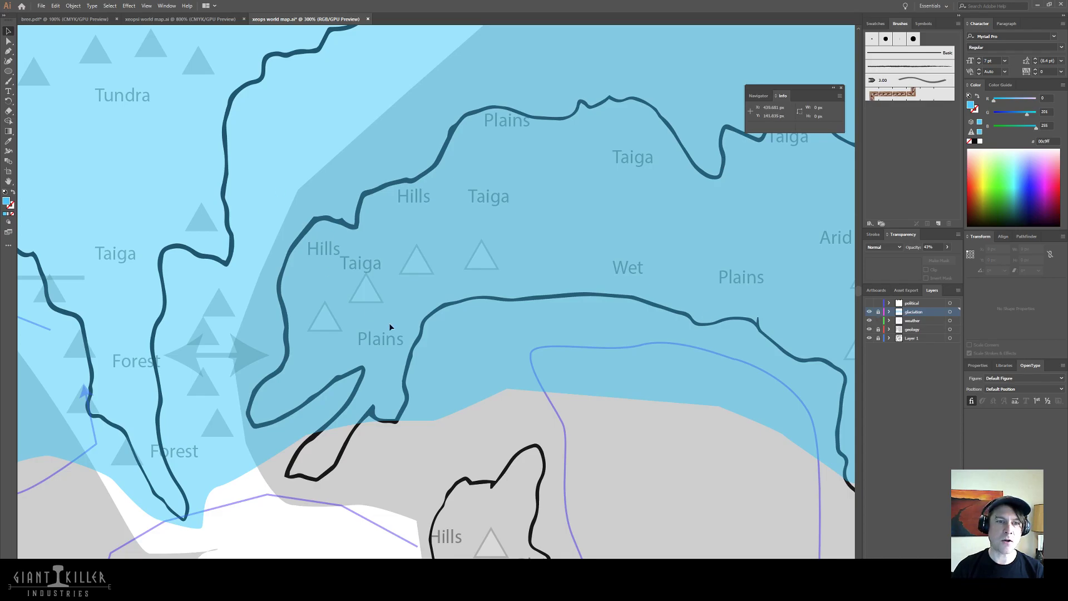
- Examine the glaciated tundra, taiga and forest regions of the central peninsula and western continent, down to the ice's southern limit
drag(144, 345, 413, 359)
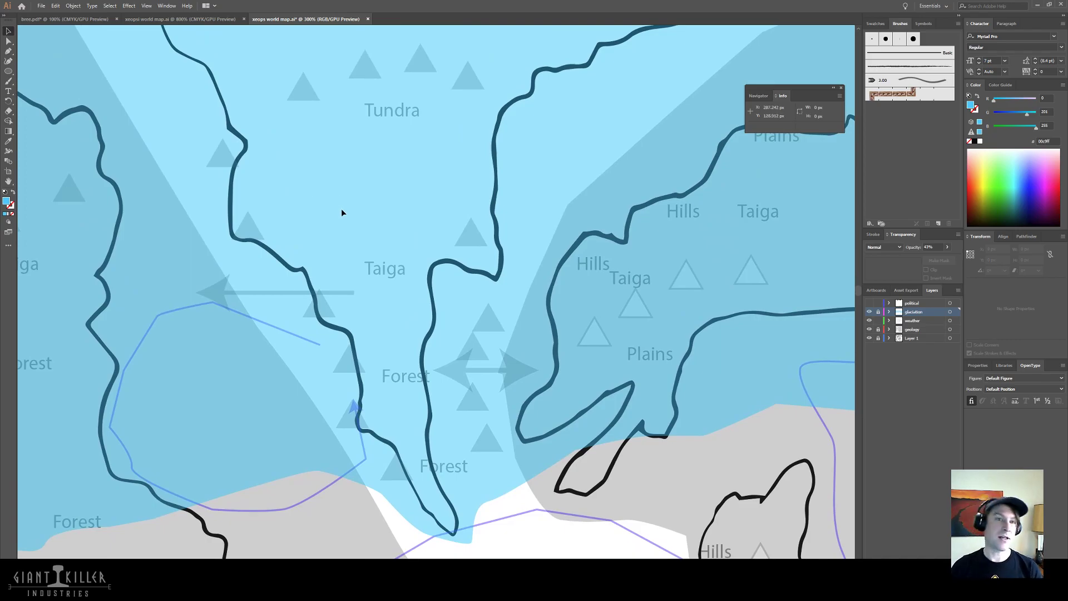
drag(342, 238, 455, 301)
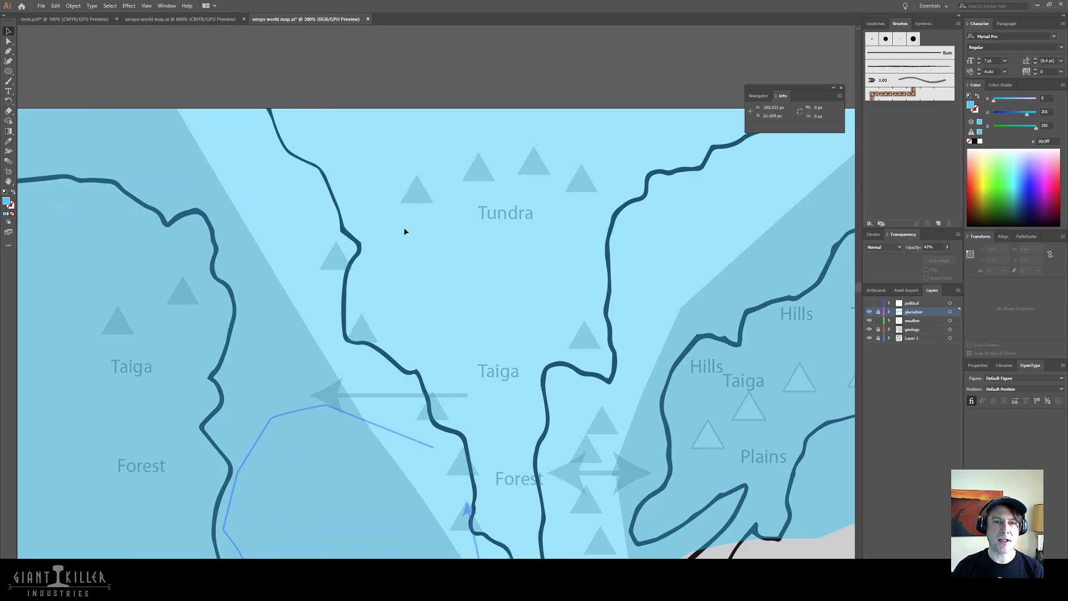
drag(556, 406, 469, 321)
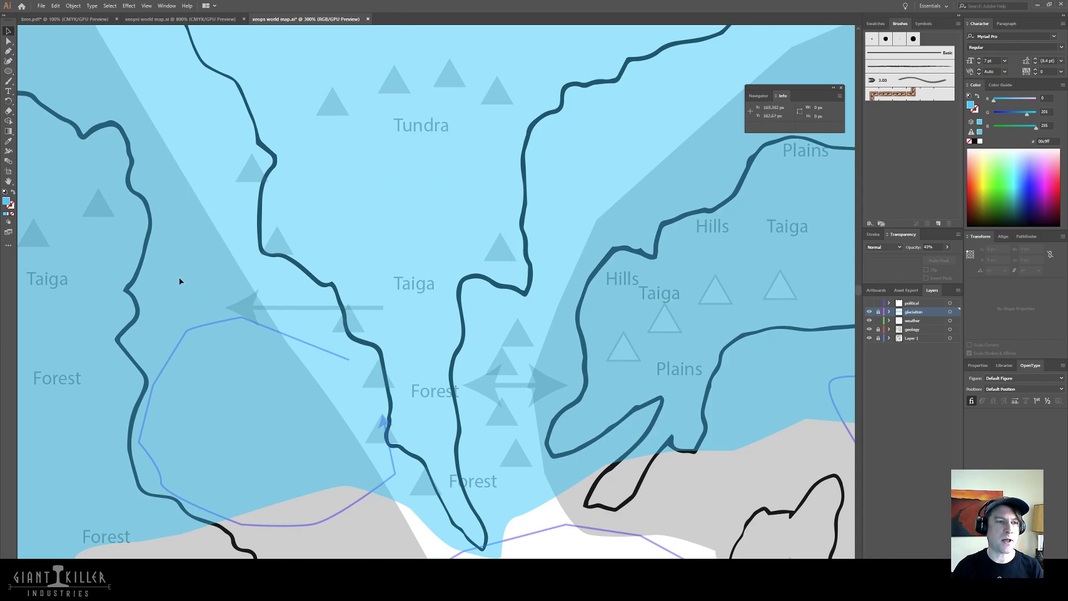
drag(146, 275, 638, 194)
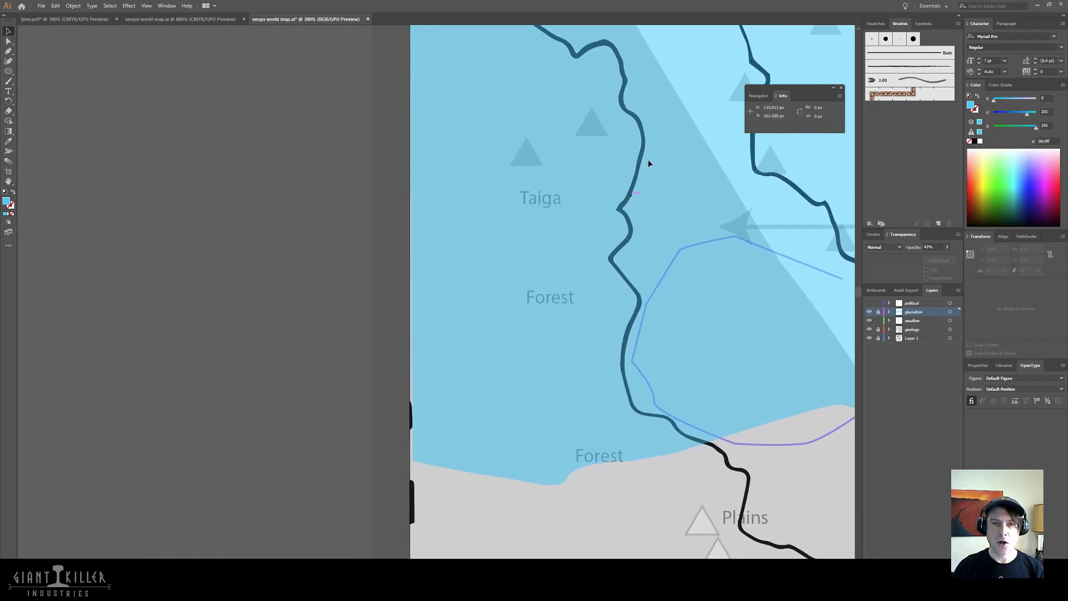
drag(486, 257, 486, 258)
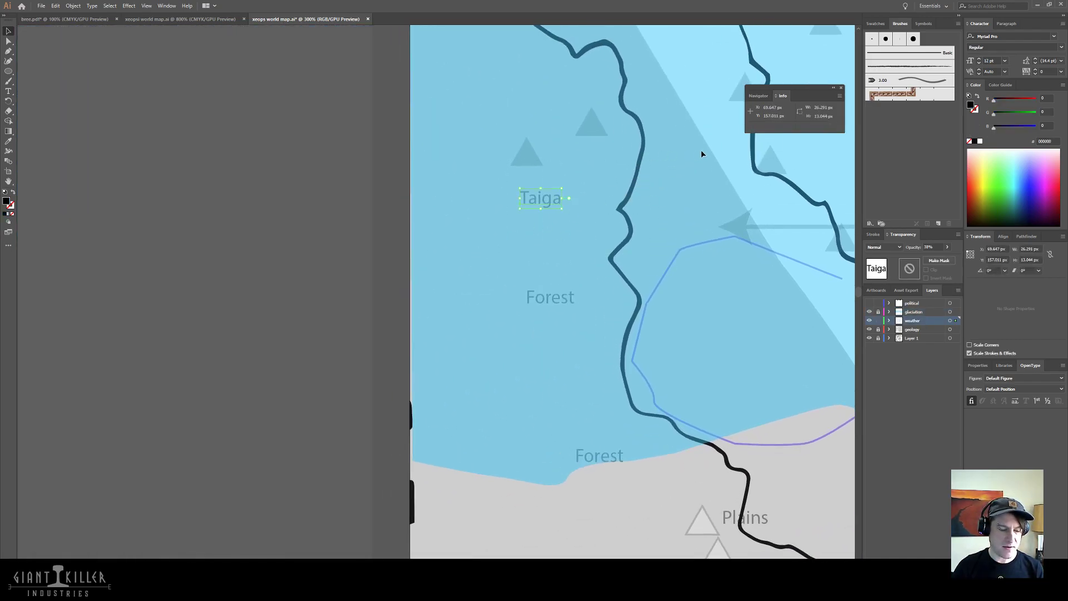
click(718, 108)
drag(719, 105, 464, 155)
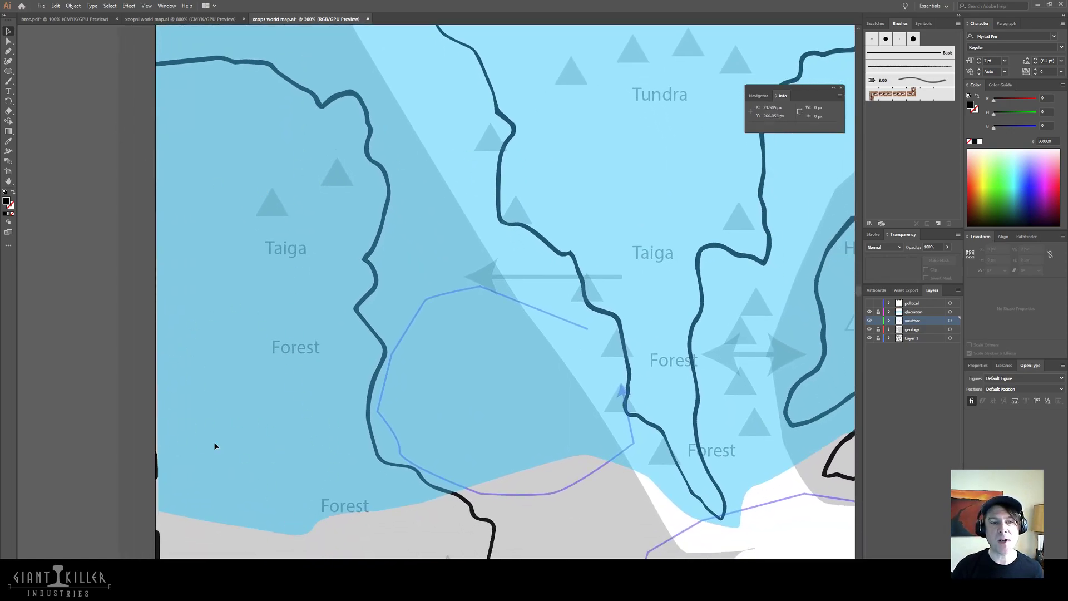
drag(439, 507, 415, 335)
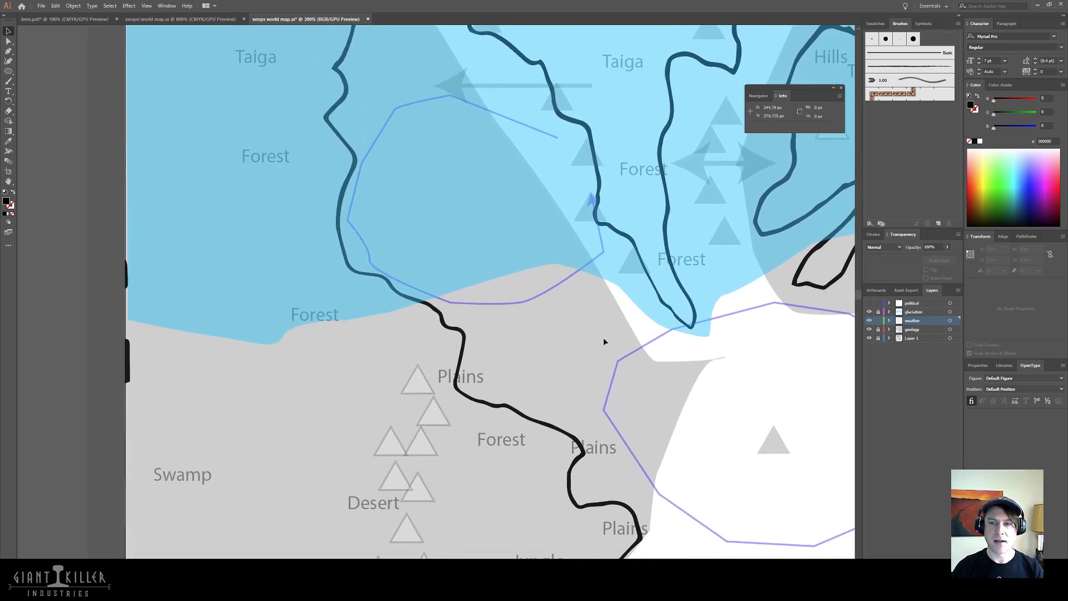
- Draw a black circle about 11 px wide on the weather layer, in the glaciated sea between the western continent and the central peninsula
click(7, 72)
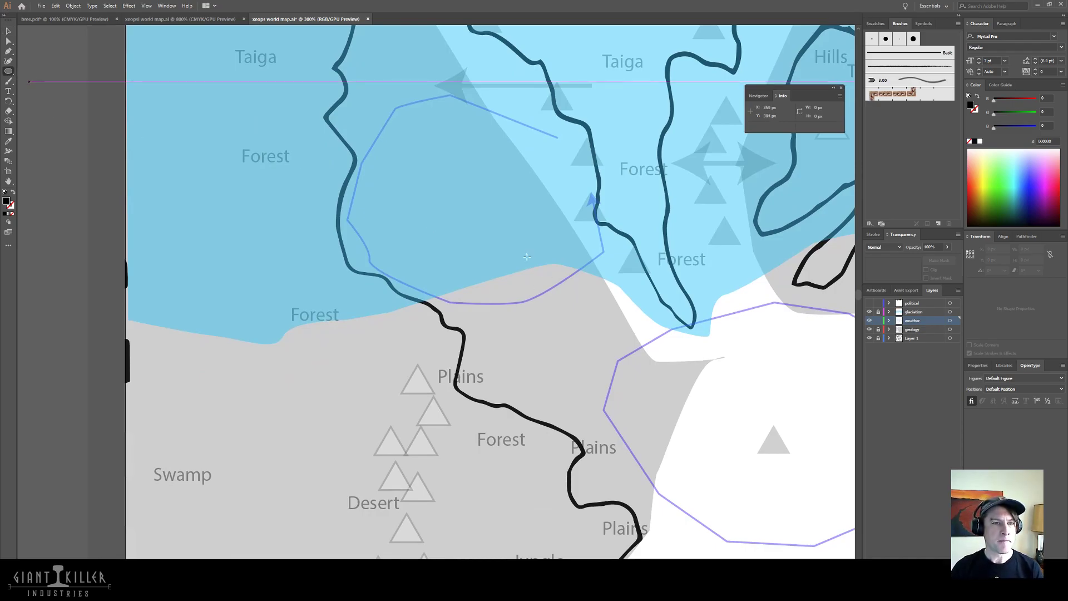
mouse_move(461, 243)
mouse_down()
mouse_move(451, 239)
mouse_move(467, 252)
mouse_up()
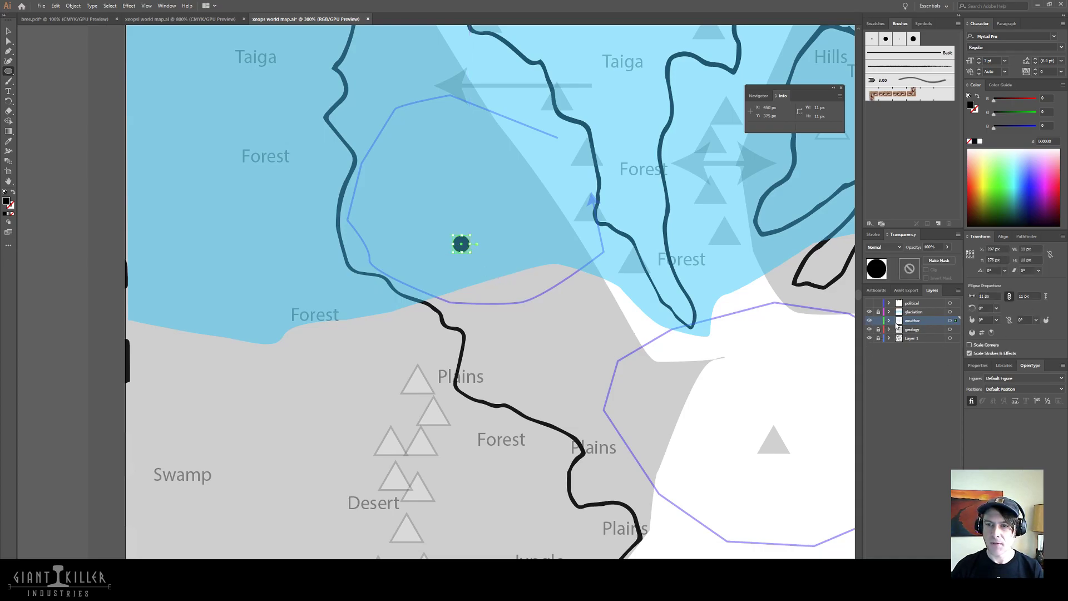
- Lock the political and weather layers and move the black circle onto the geology layer, where the ice edge meets the western continent's east coast
click(877, 321)
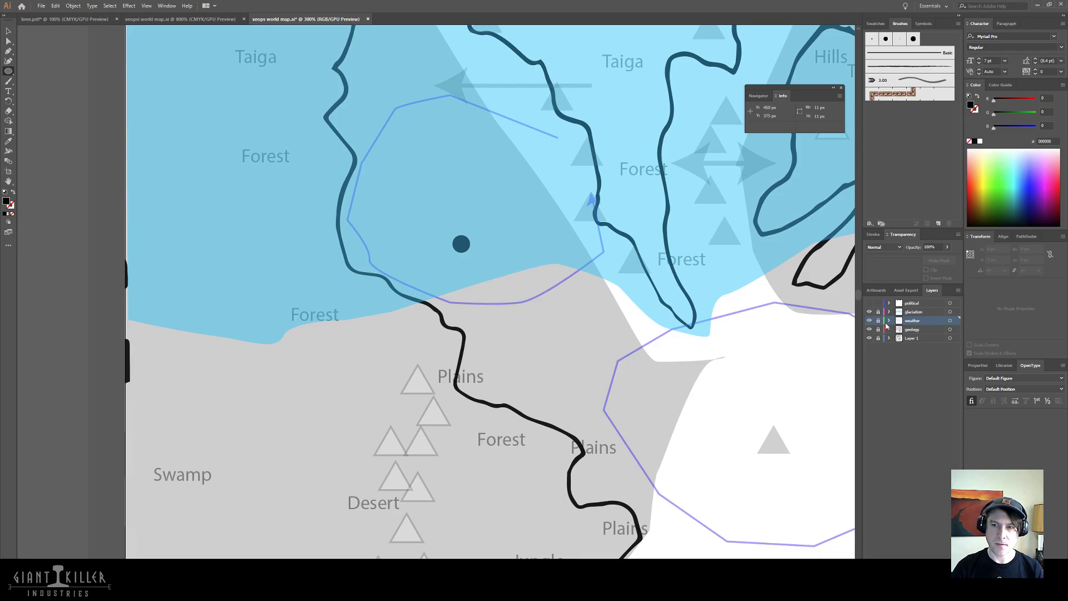
key(v)
click(460, 246)
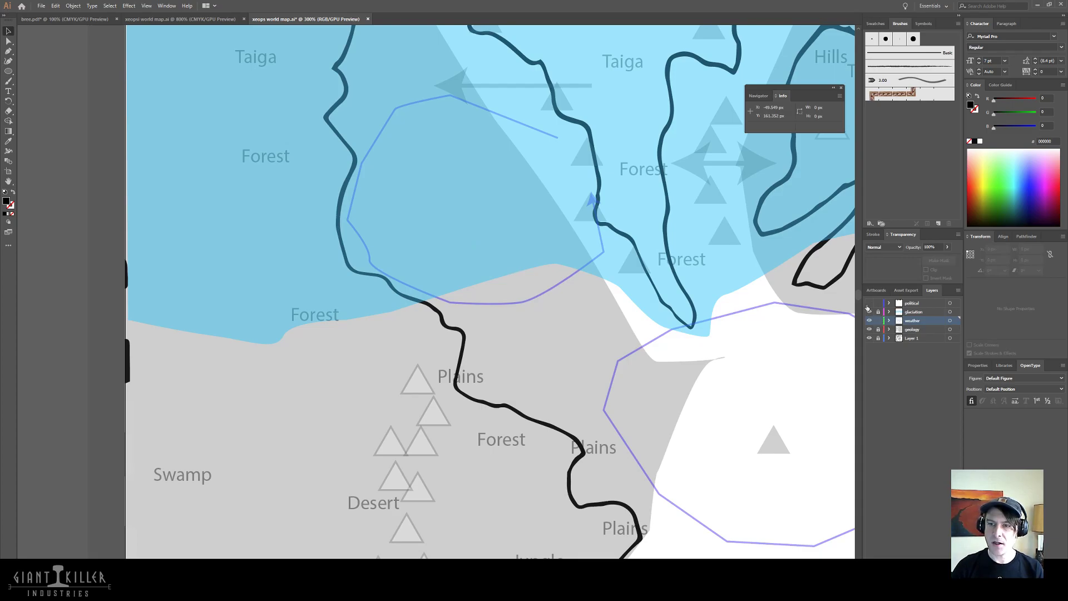
click(878, 303)
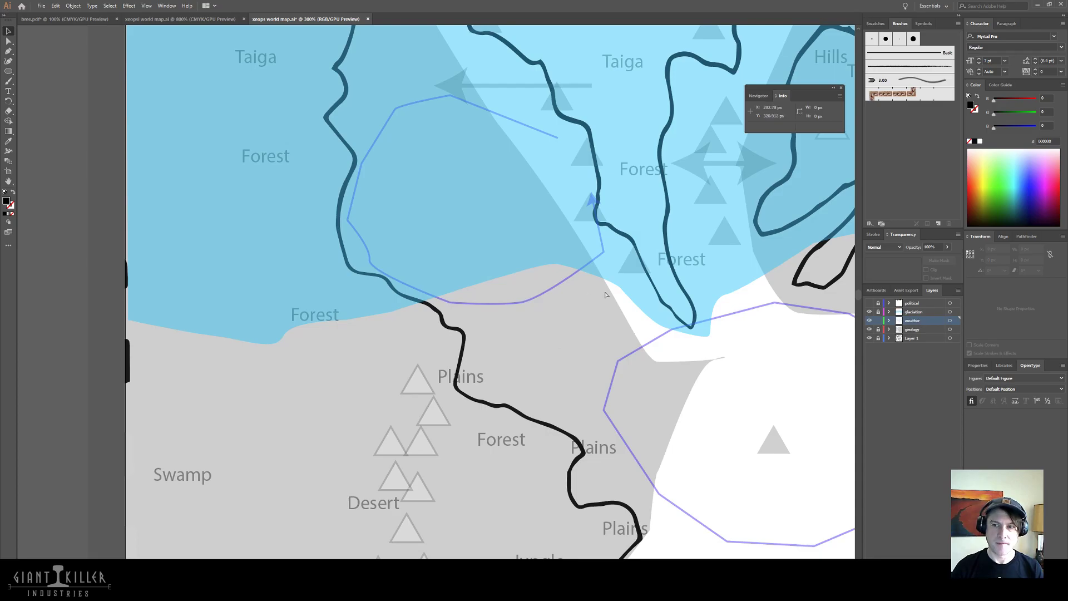
click(878, 320)
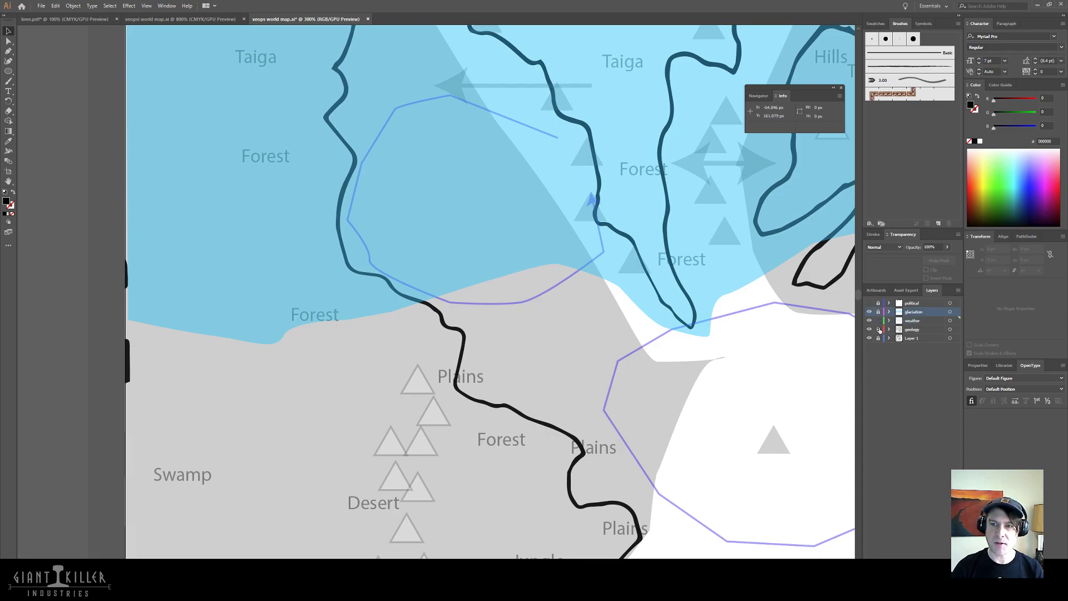
click(936, 332)
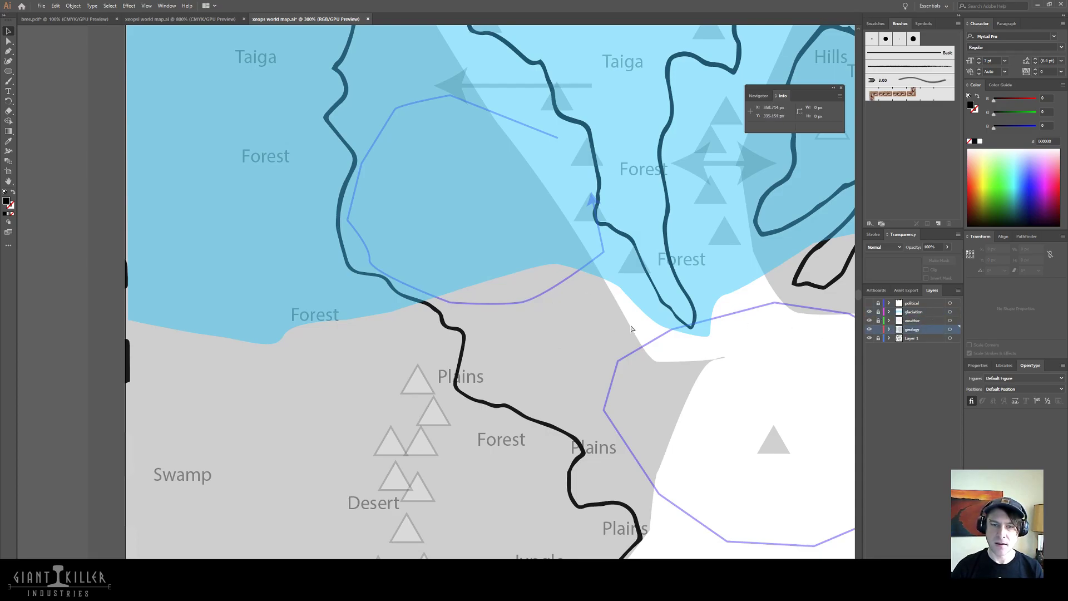
key(ctrl+v)
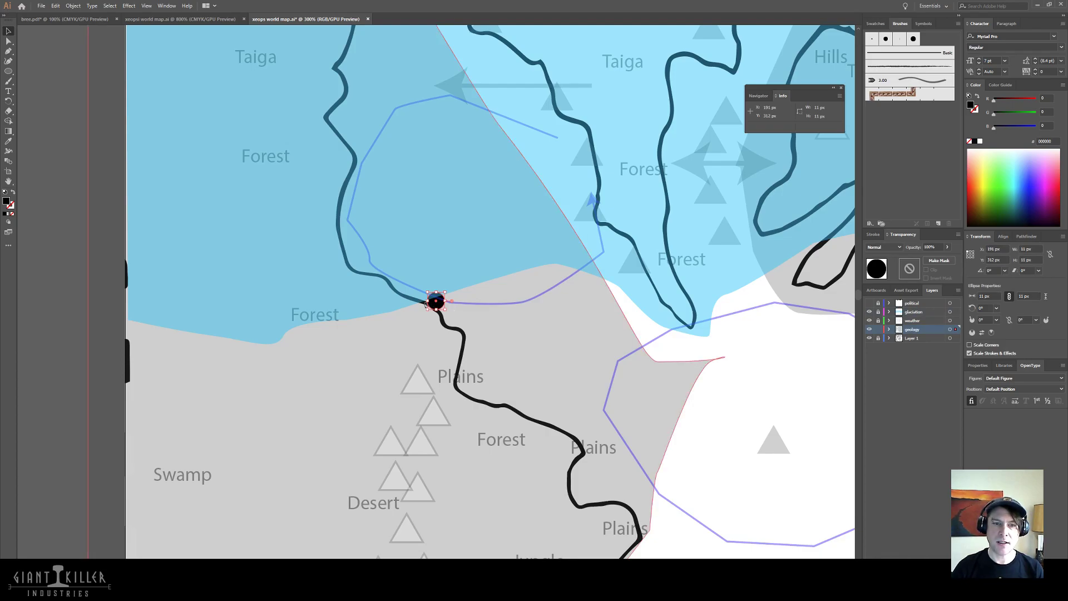
- Flatten the circle into a dome by deleting its lower anchor point, and copy the outlined mountain triangle's appearance onto it
key(minus)
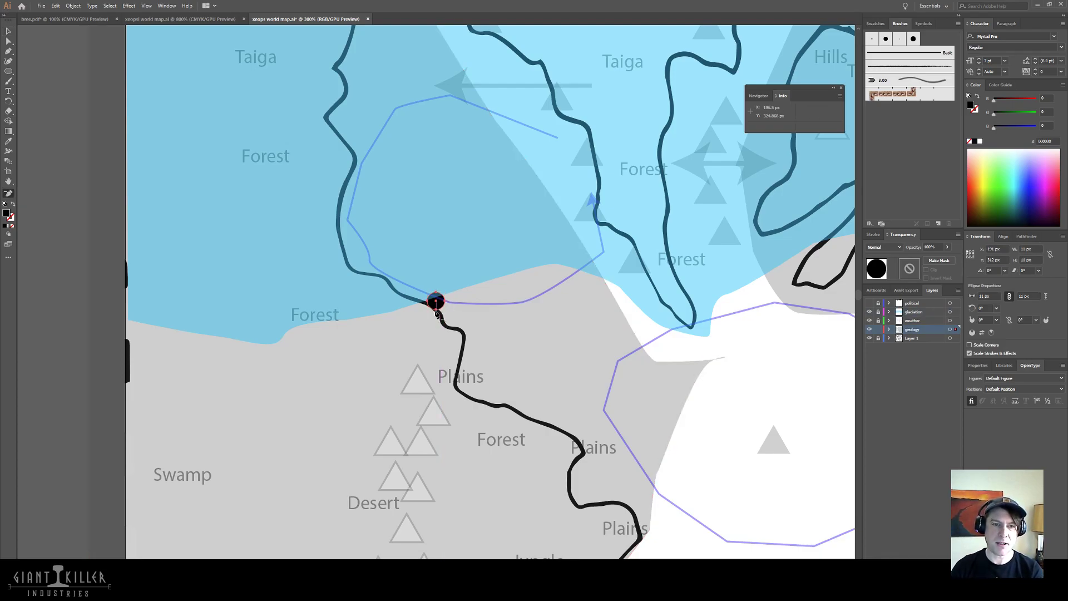
click(437, 309)
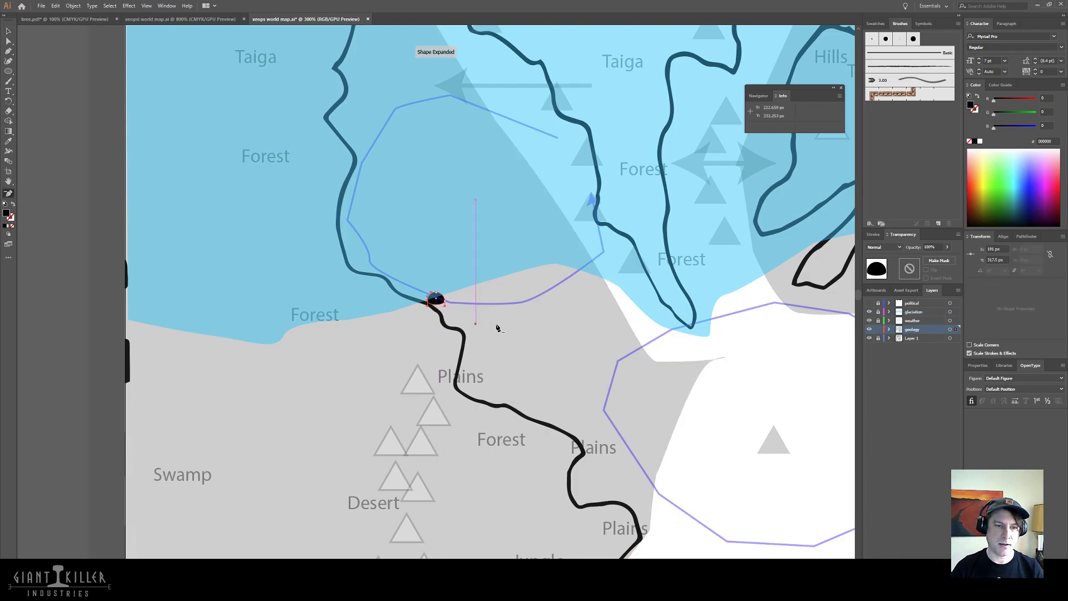
key(i)
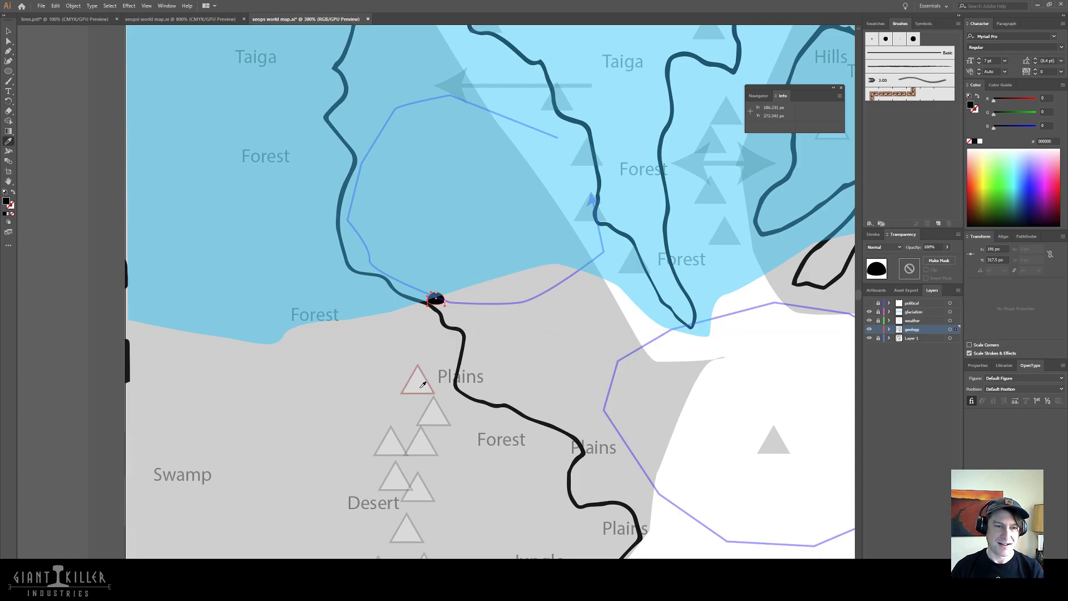
click(424, 374)
- Set the dome's opacity to 100% and nudge it into position on the ice edge at the coast
click(8, 40)
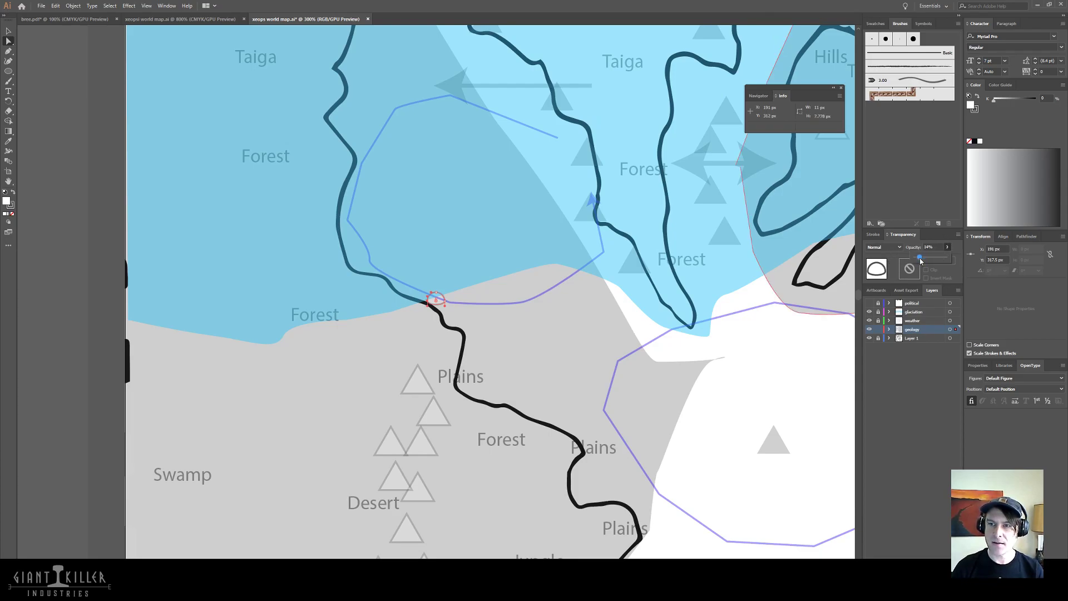
drag(921, 261, 947, 258)
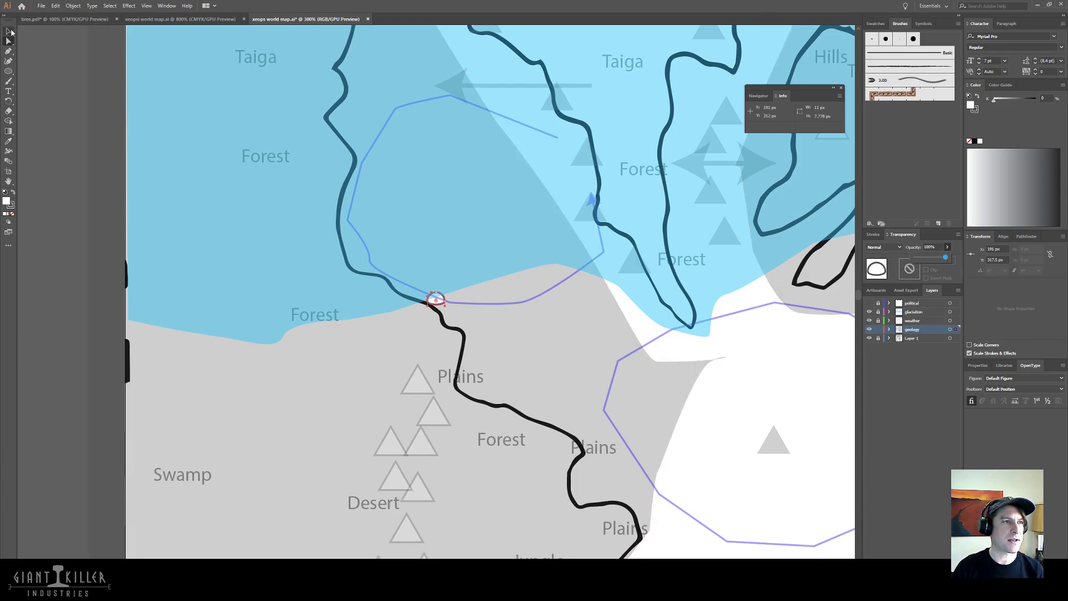
click(11, 32)
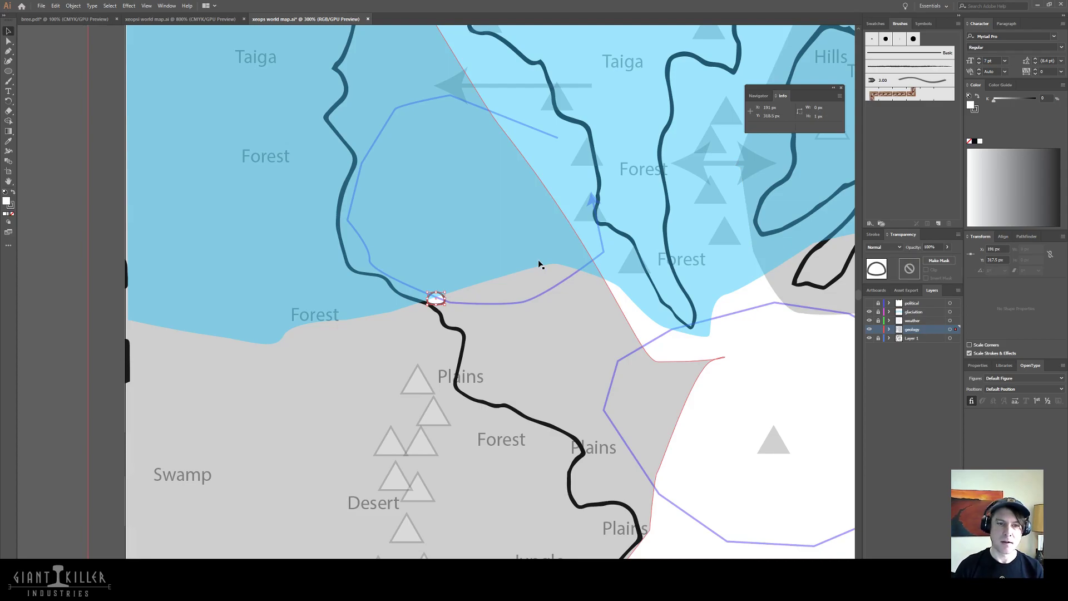
key(ctrl+z)
key(ctrl+z)
key(ctrl+z)
key(ctrl+z)
key(ctrl+z)
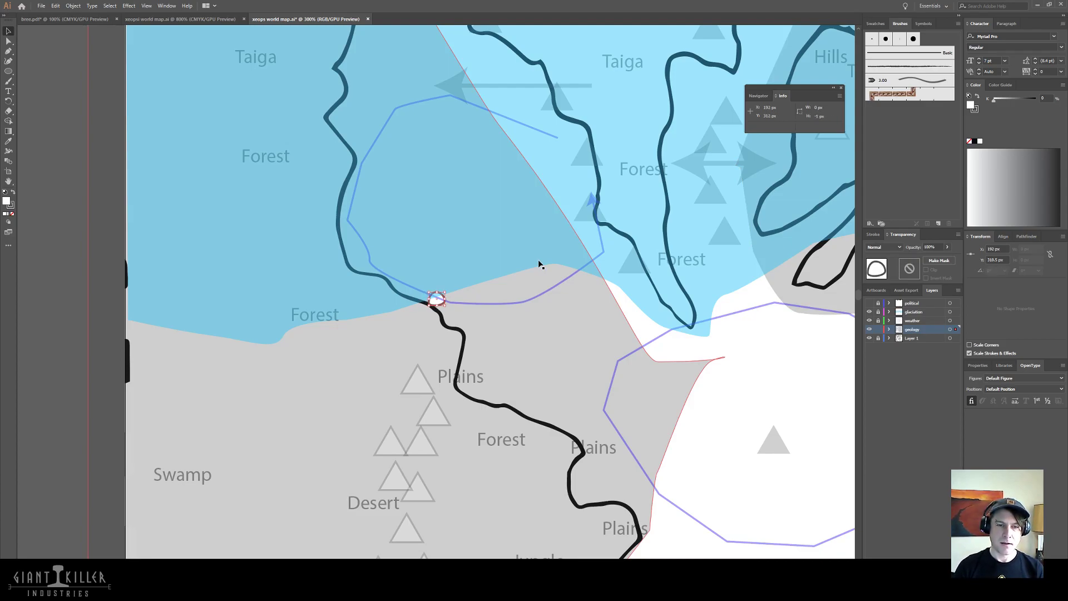
key(ctrl+z)
- Duplicate the dome westward along the western continent's ice edge to form a first row of markers
click(427, 340)
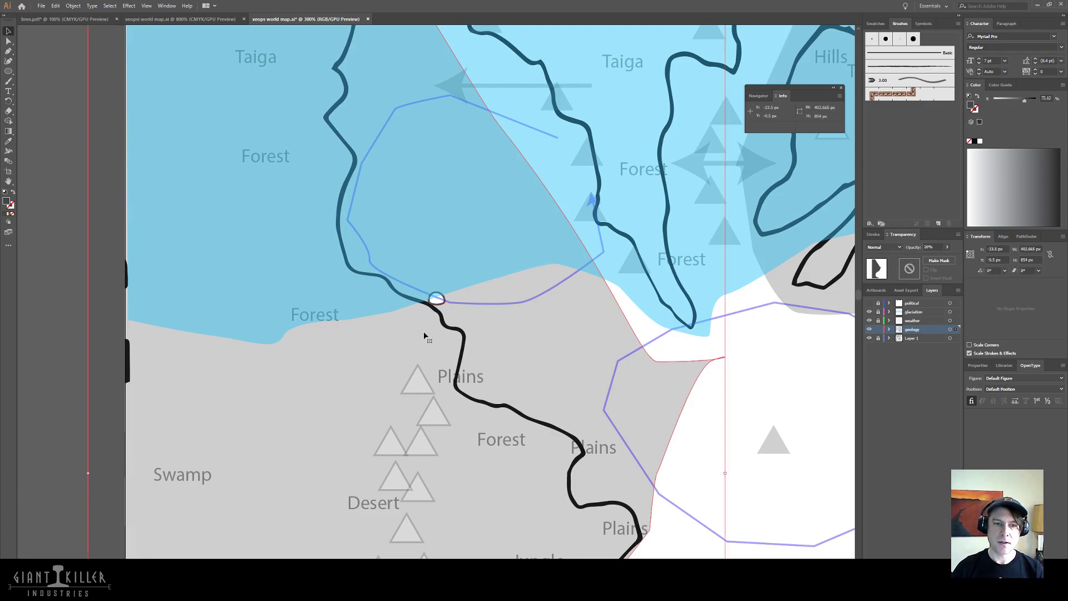
drag(437, 300, 340, 330)
drag(338, 331, 296, 336)
drag(290, 337, 235, 345)
drag(235, 344, 204, 338)
drag(204, 337, 178, 332)
drag(177, 332, 252, 356)
key(ctrl+z)
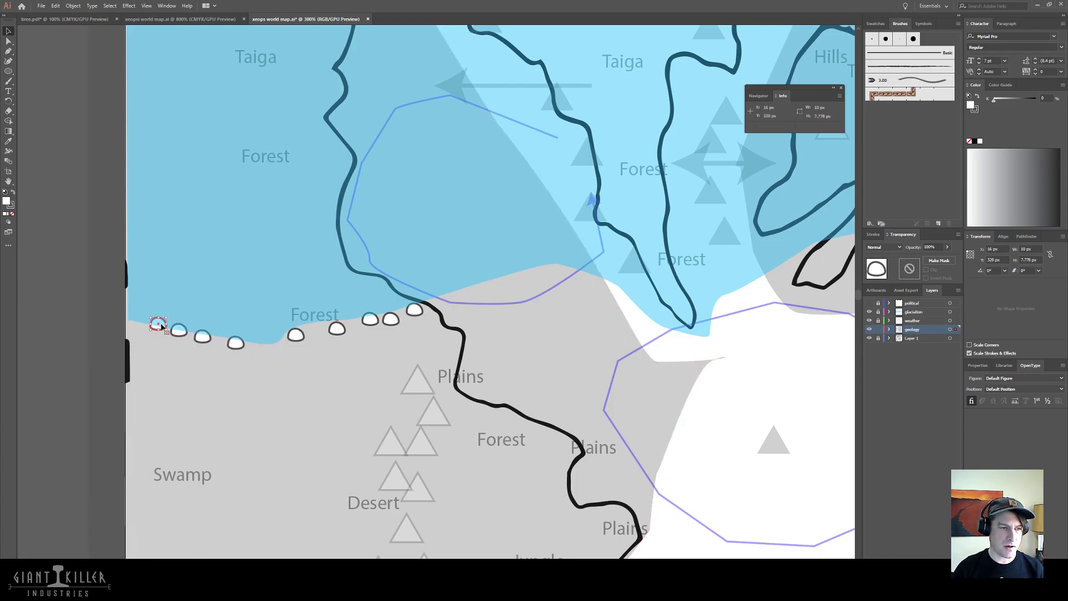
- Add more dome copies beneath and between the western continent's markers, working back from the map border to the east coast
drag(162, 326, 191, 350)
drag(191, 350, 284, 346)
drag(278, 345, 303, 339)
drag(299, 337, 399, 307)
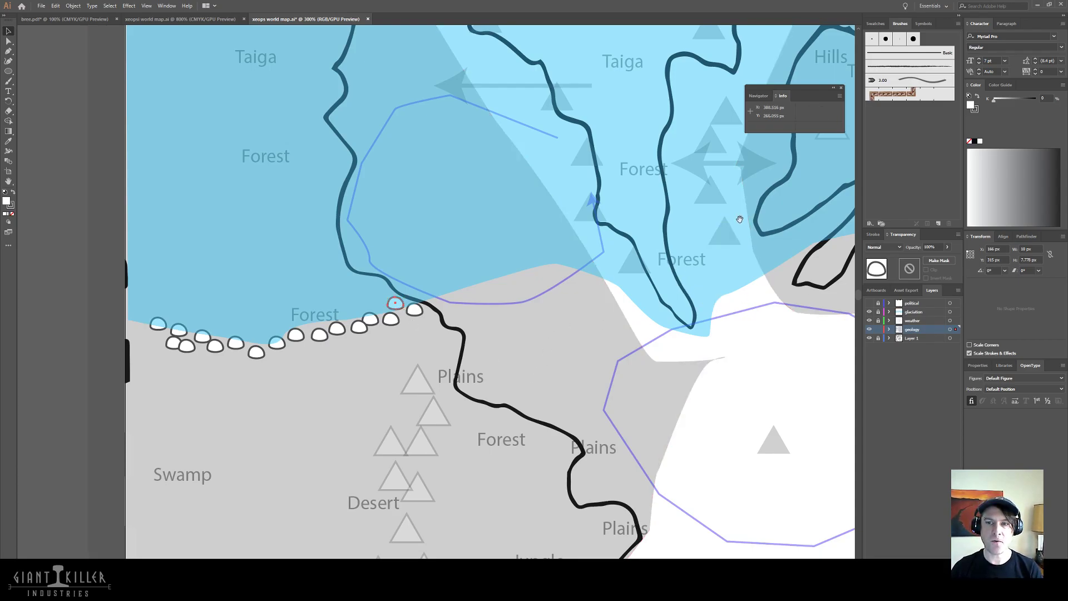
- Copy domes onto the narrow peninsula south of the ice and along the eastern continent's ice edge below the coastal Plains
drag(734, 218, 522, 240)
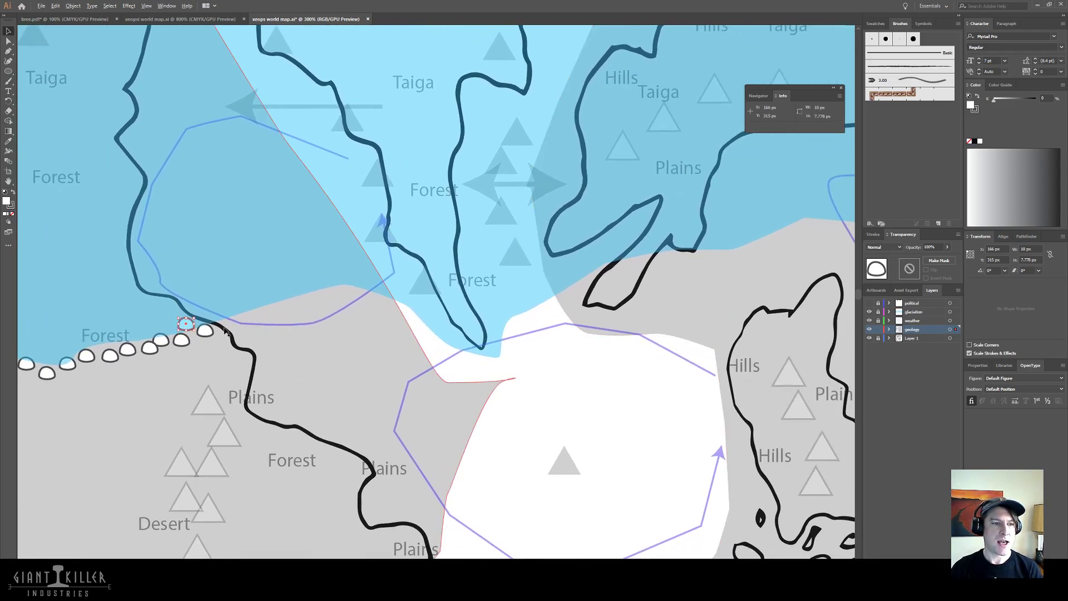
drag(205, 331, 624, 263)
drag(624, 263, 313, 232)
drag(314, 232, 348, 238)
drag(348, 238, 361, 253)
drag(361, 254, 384, 253)
drag(385, 253, 294, 224)
drag(294, 224, 371, 241)
drag(372, 241, 436, 260)
drag(436, 260, 459, 260)
- Continue the dome markers eastward along the ice edge below the northern Steppe, spacing them more widely
drag(459, 261, 528, 341)
drag(529, 340, 619, 349)
key(ctrl+z)
drag(618, 349, 729, 348)
drag(730, 348, 787, 340)
drag(788, 340, 822, 336)
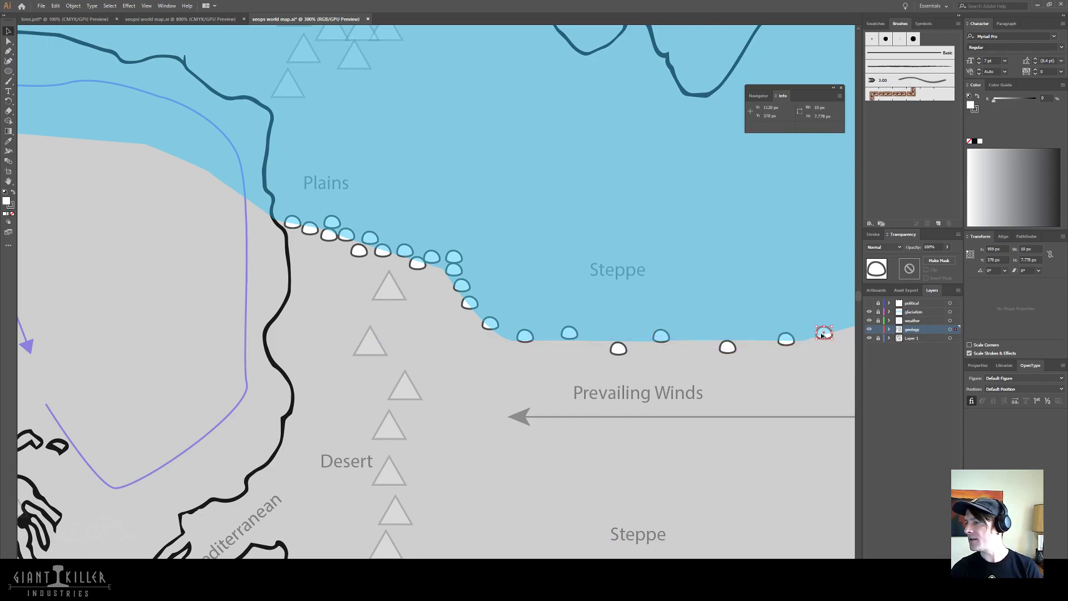
- Examine the marked ice edge and the lands around it, from the western continent across the inner sea to the eastern steppe
click(499, 349)
drag(432, 175, 528, 333)
scroll(524, 338, down, 3)
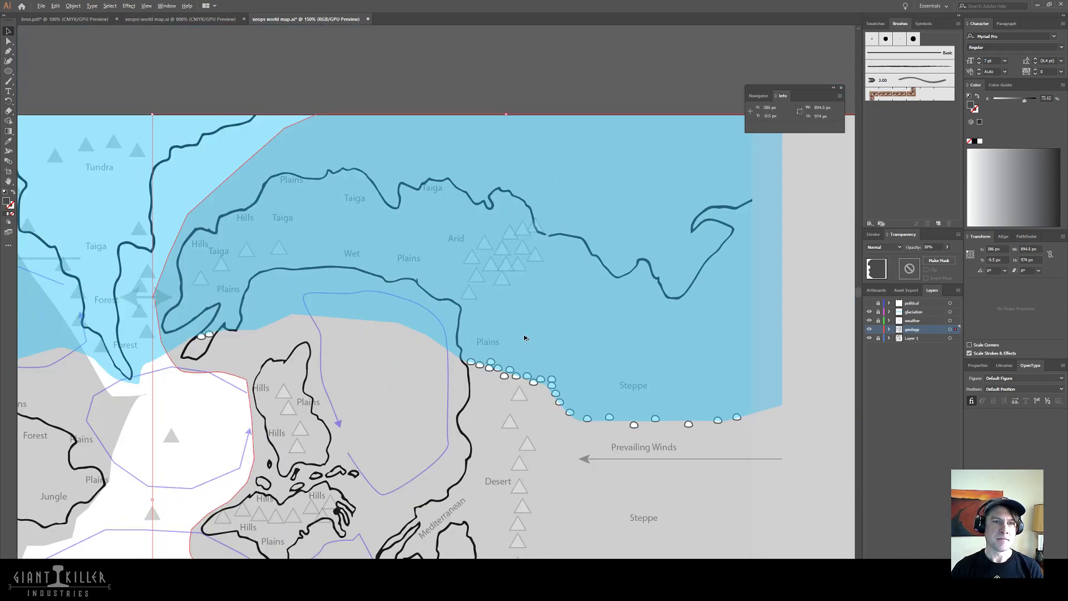
drag(396, 418, 292, 200)
drag(624, 86, 693, 181)
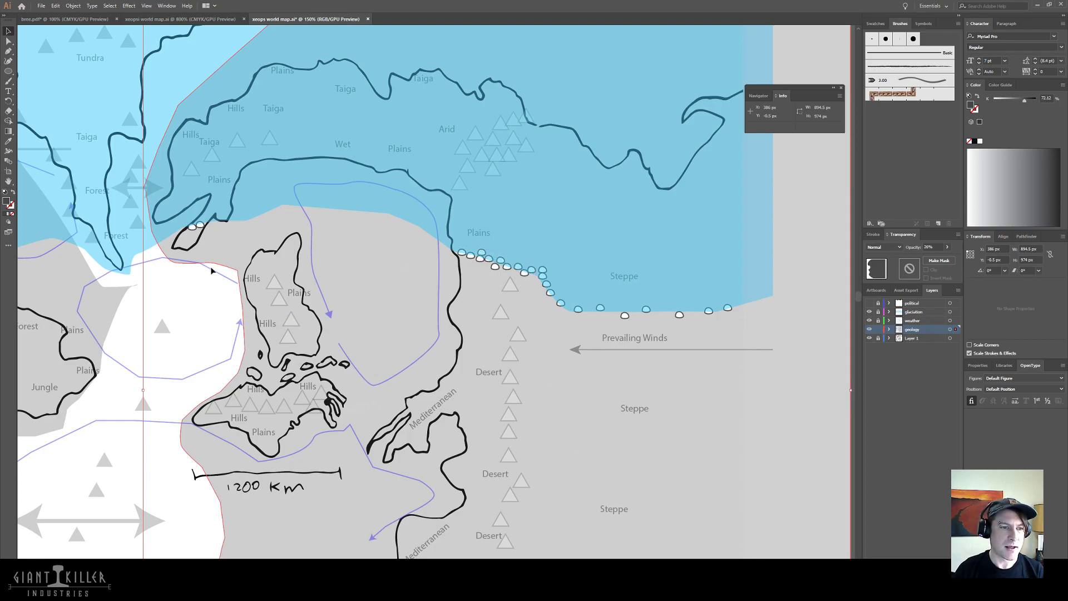
drag(192, 305, 379, 325)
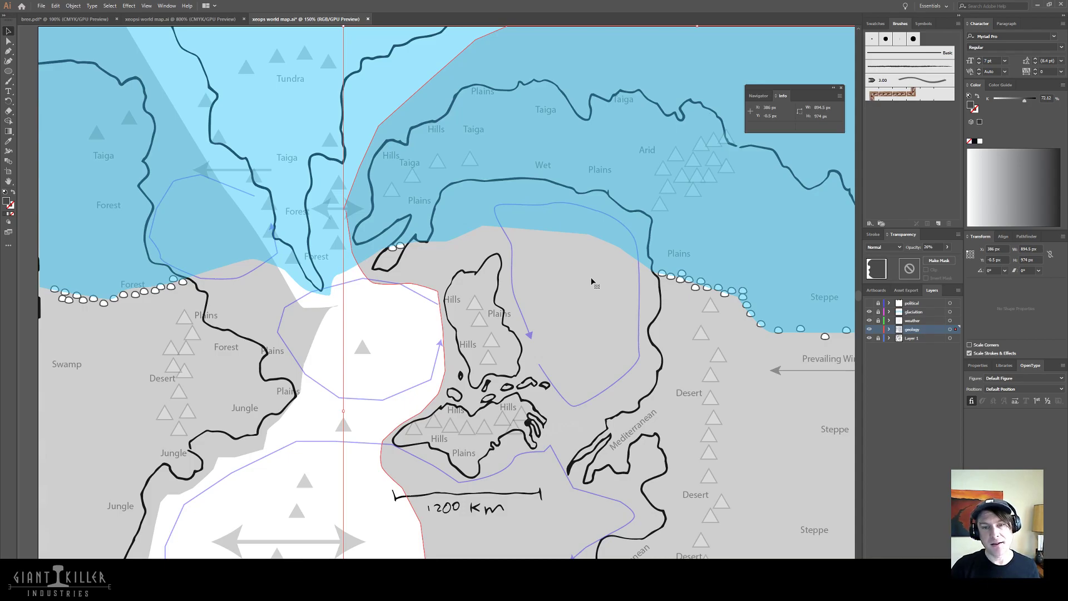
drag(596, 277, 452, 296)
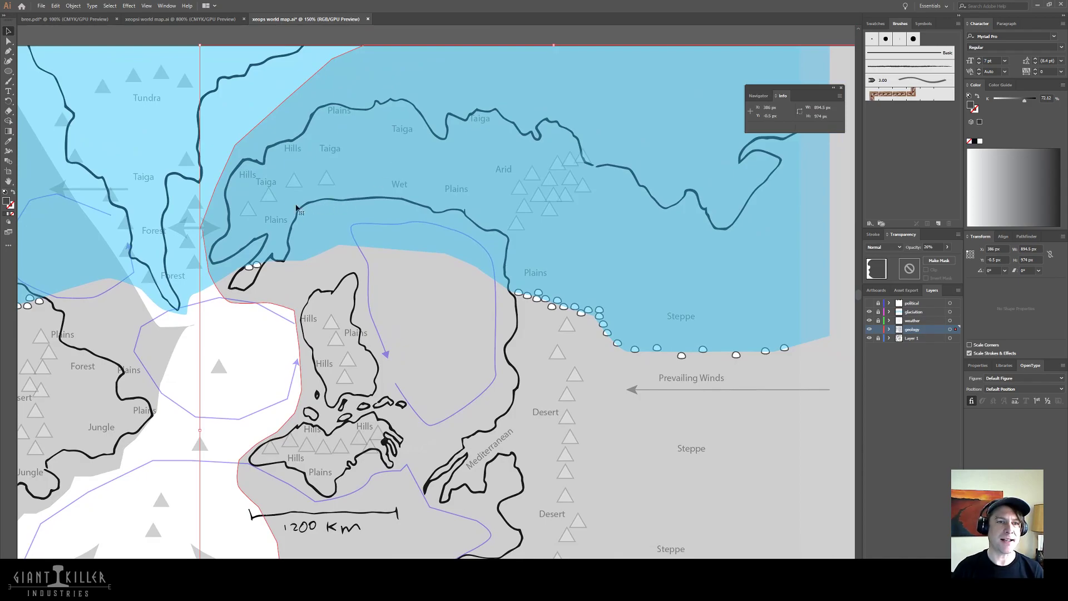
drag(293, 215, 360, 143)
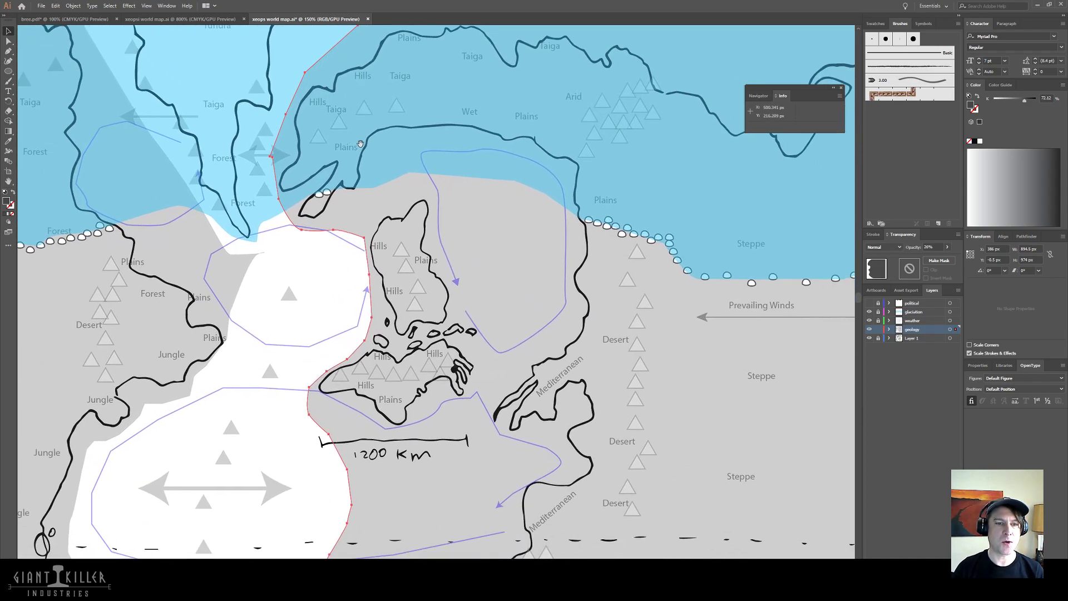
drag(537, 273, 381, 215)
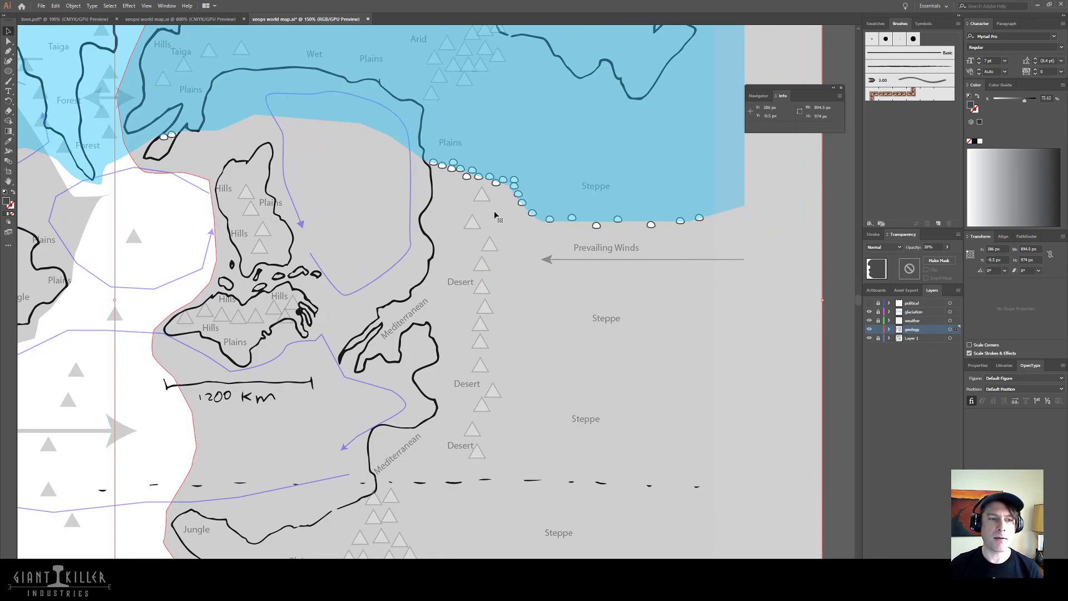
drag(273, 97, 374, 201)
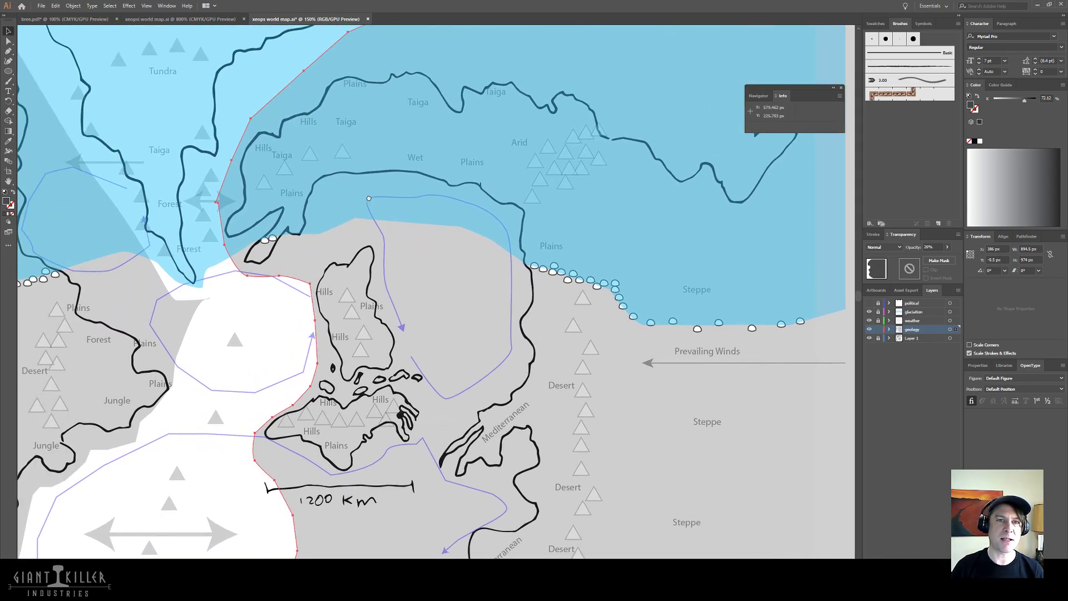
- Show the political layer and add a new layer named "lakes & more" above it
click(870, 302)
click(926, 304)
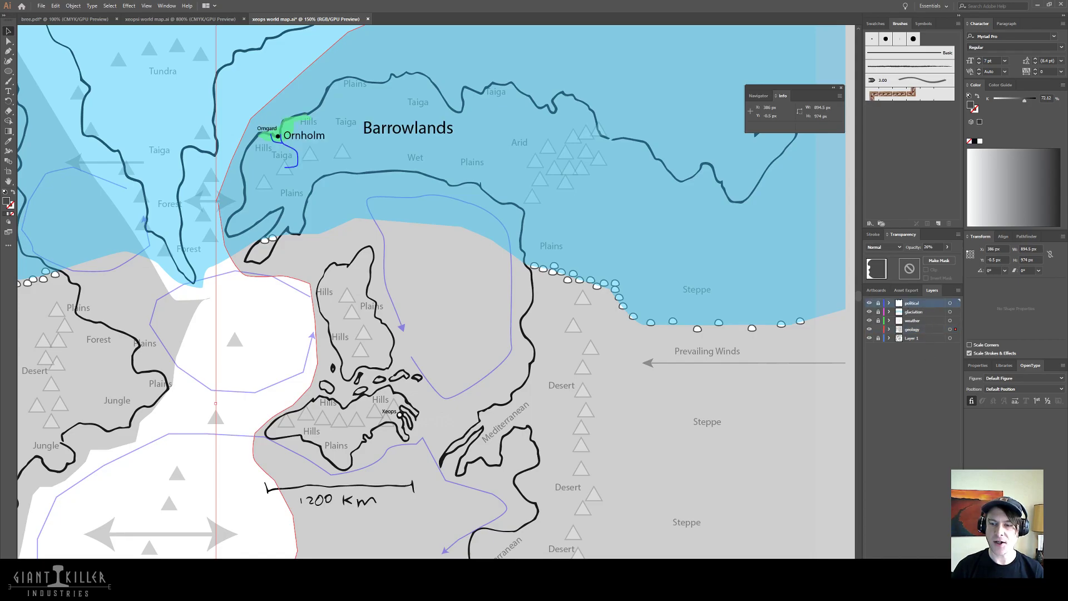
key(ctrl+l)
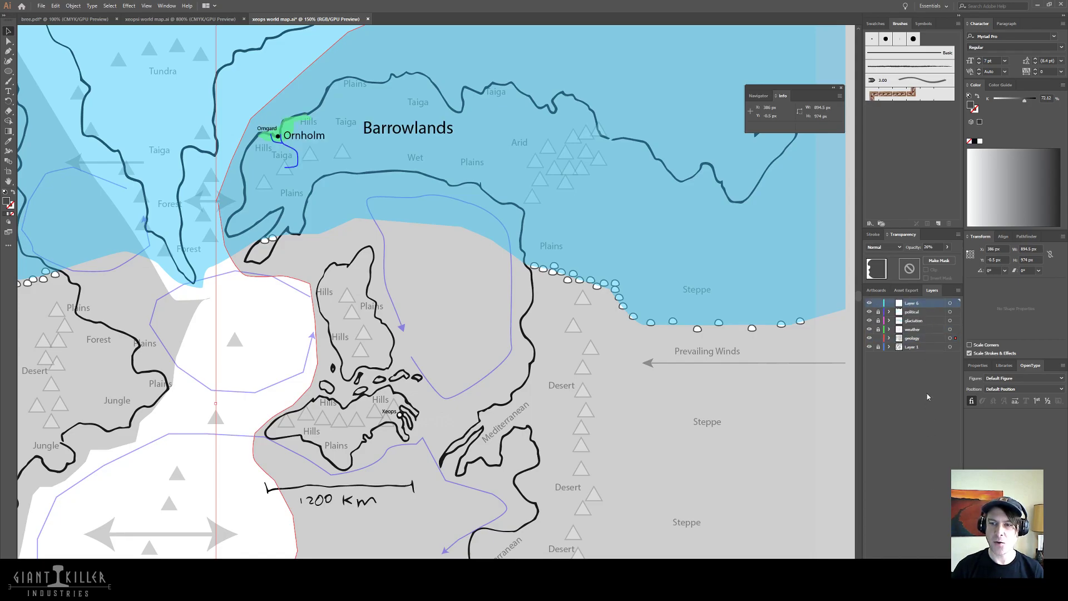
double_click(913, 304)
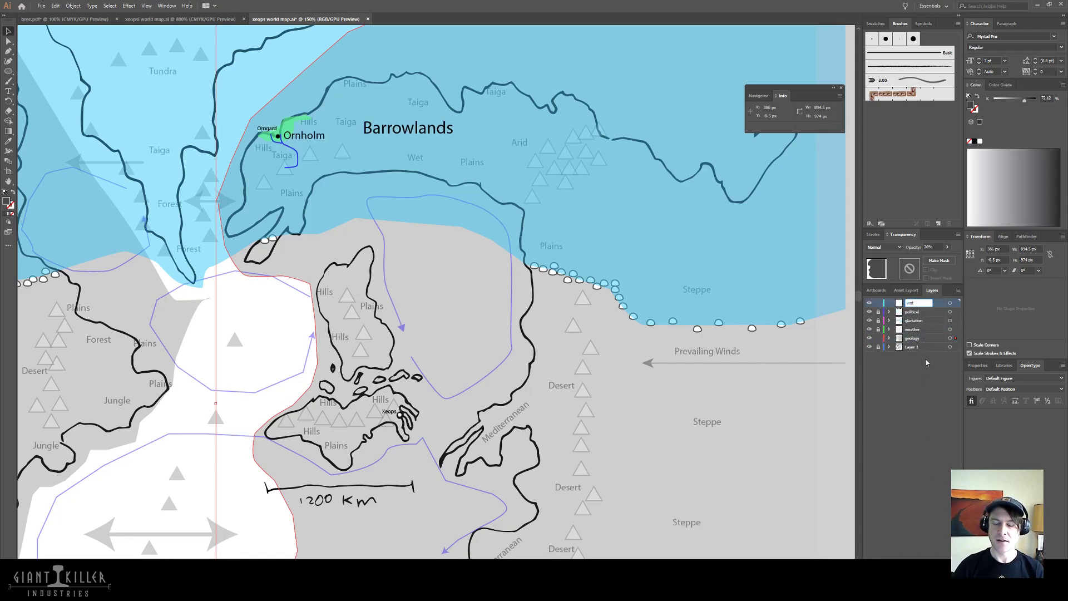
key(BackSpace)
key(BackSpace)
key(BackSpace)
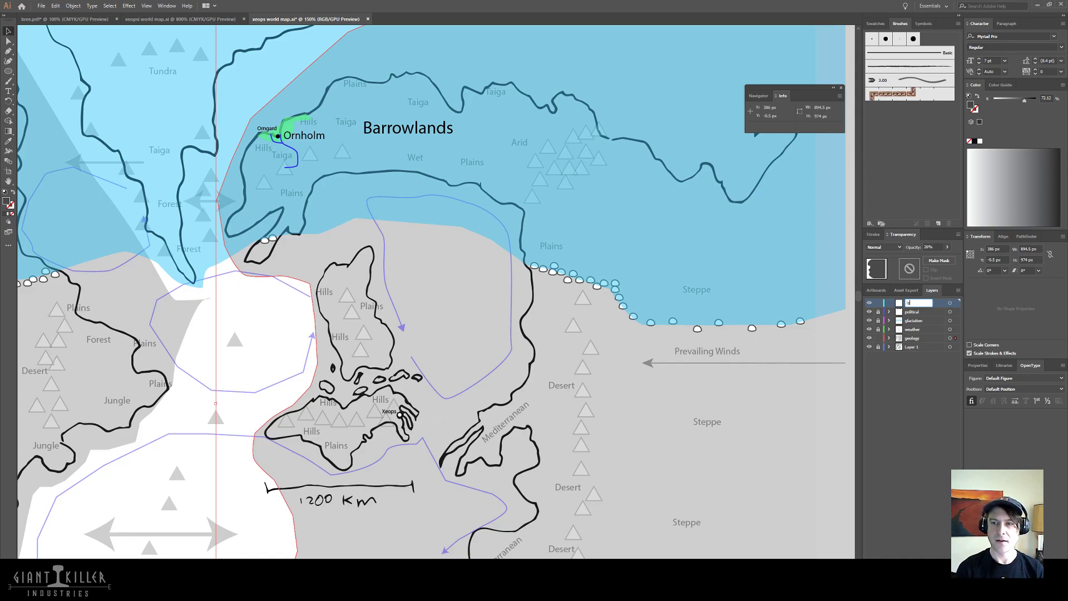
key(Return)
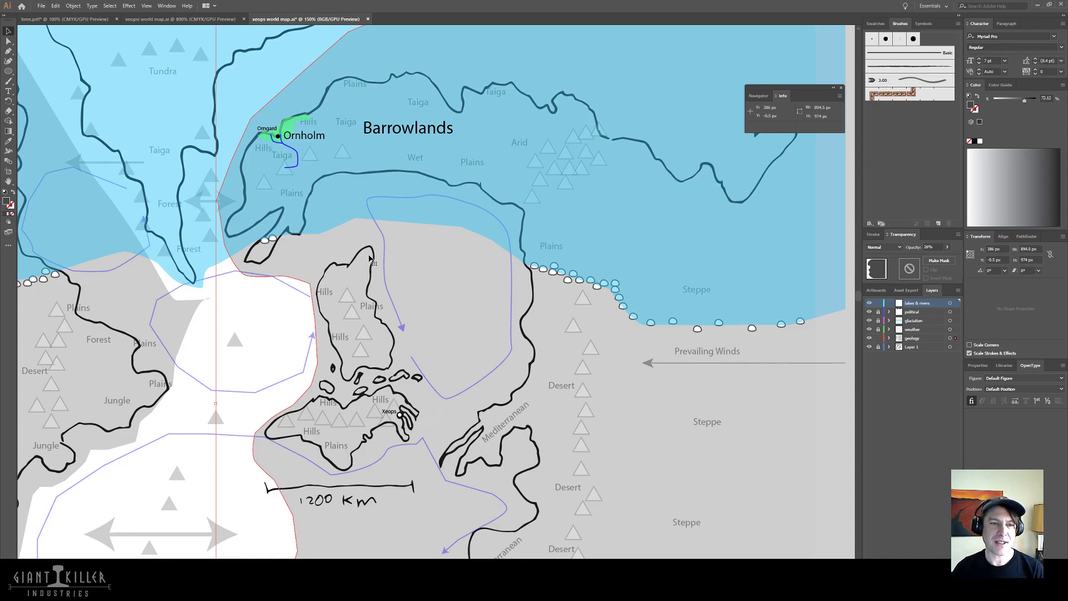
- Draw a small closed lake about 17 px wide and 11 px high with the Pen tool west of the southwestern Barrowlands Plains label
key(space)
drag(334, 235, 491, 264)
scroll(430, 222, right, 1)
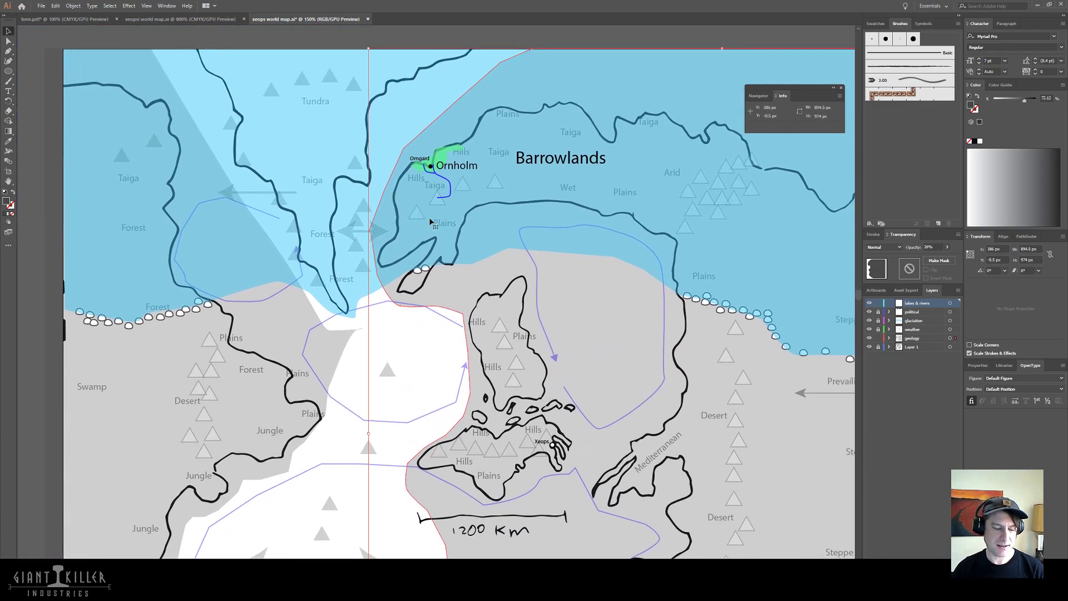
scroll(429, 232, left, 1)
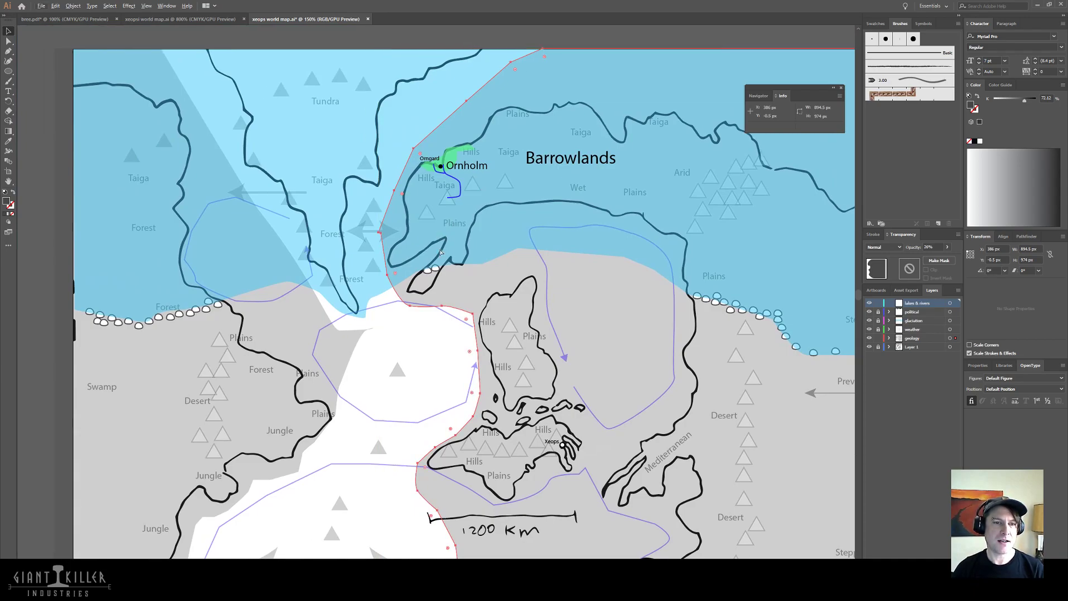
scroll(426, 232, down, 1)
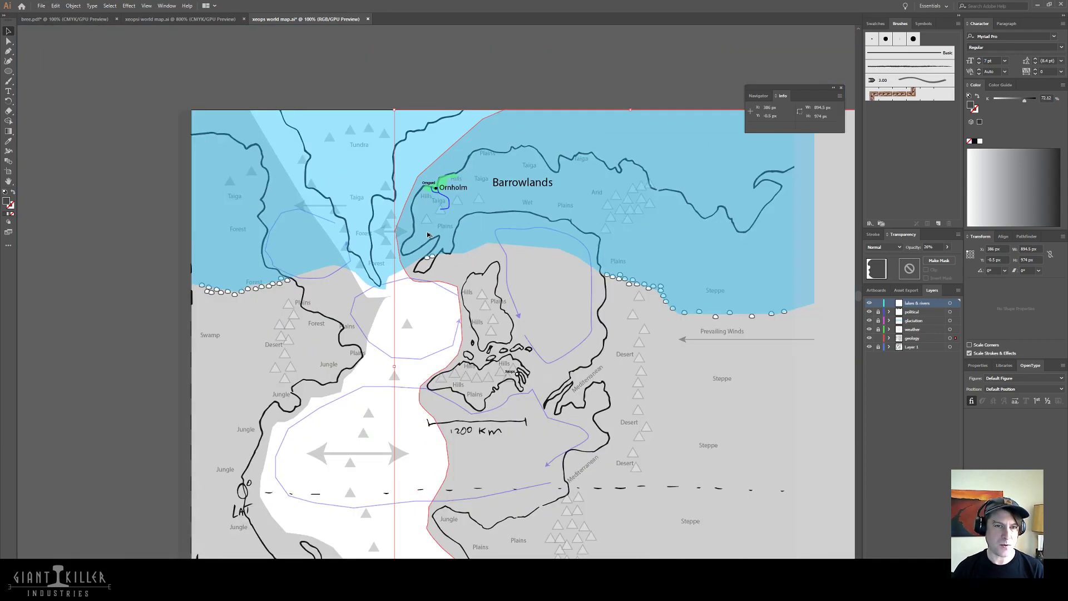
scroll(426, 232, up, 4)
scroll(427, 234, up, 1)
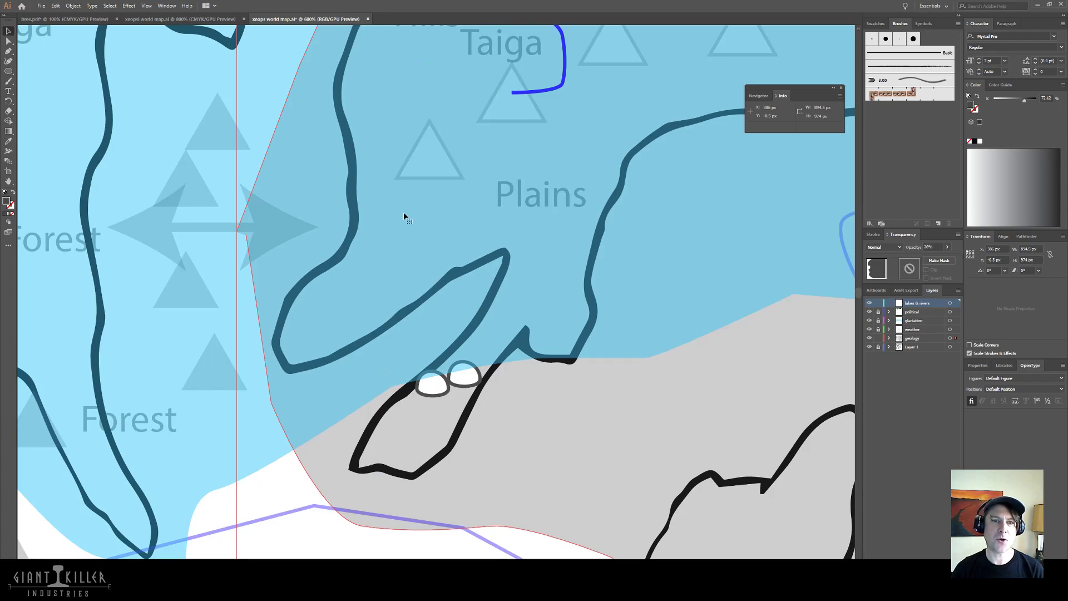
key(p)
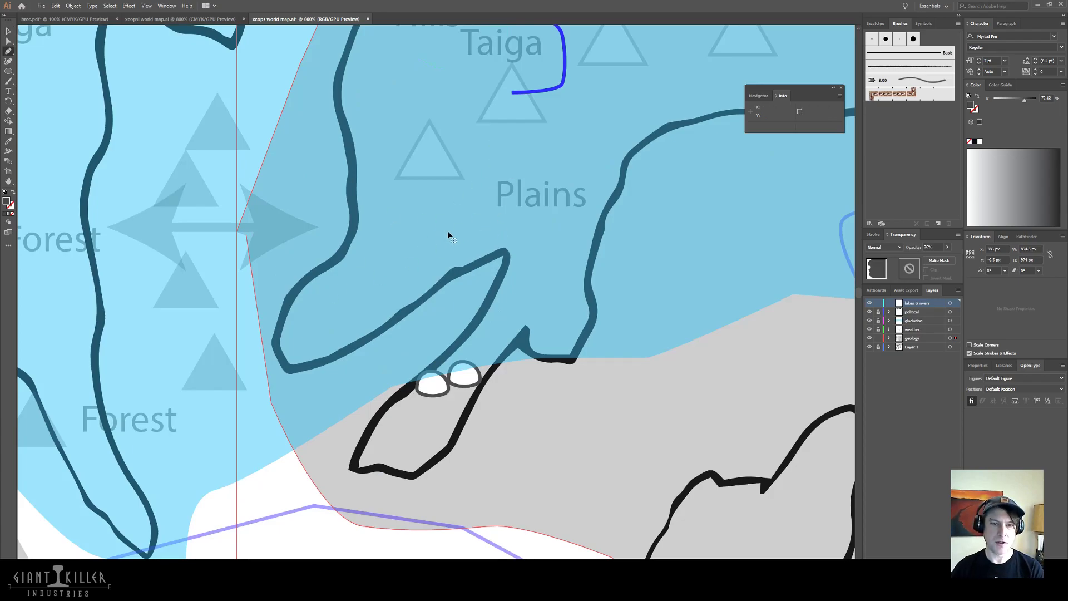
drag(423, 205, 408, 210)
click(408, 209)
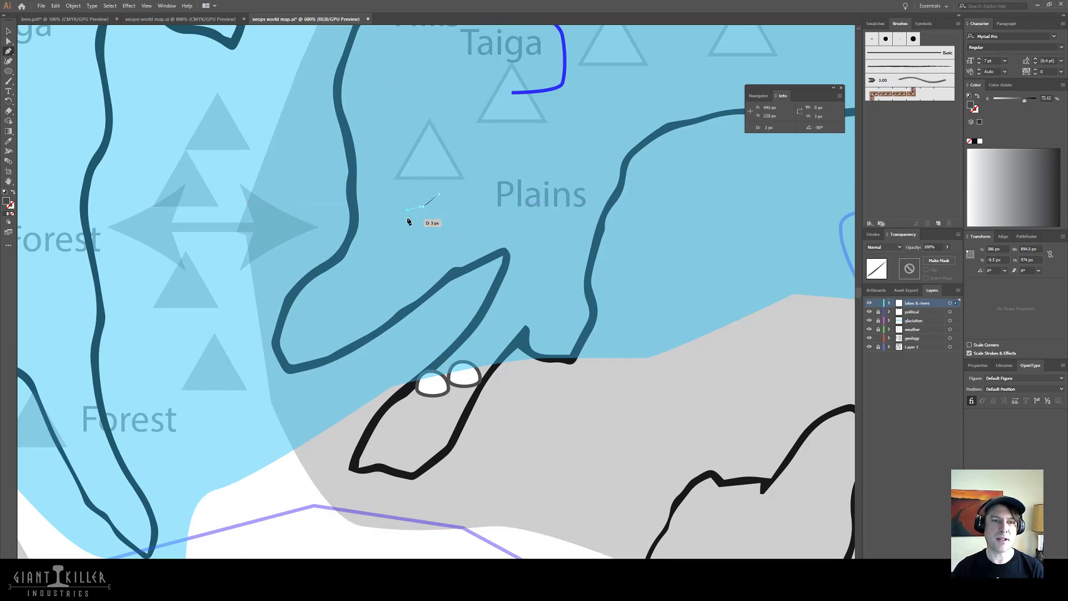
click(407, 224)
click(433, 222)
click(455, 211)
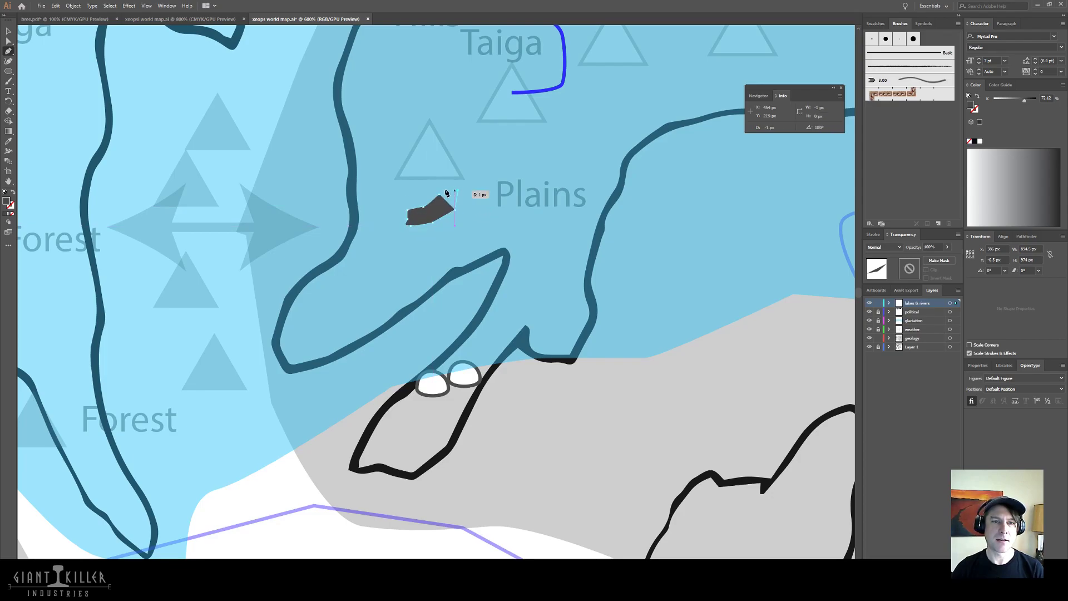
click(457, 190)
click(439, 194)
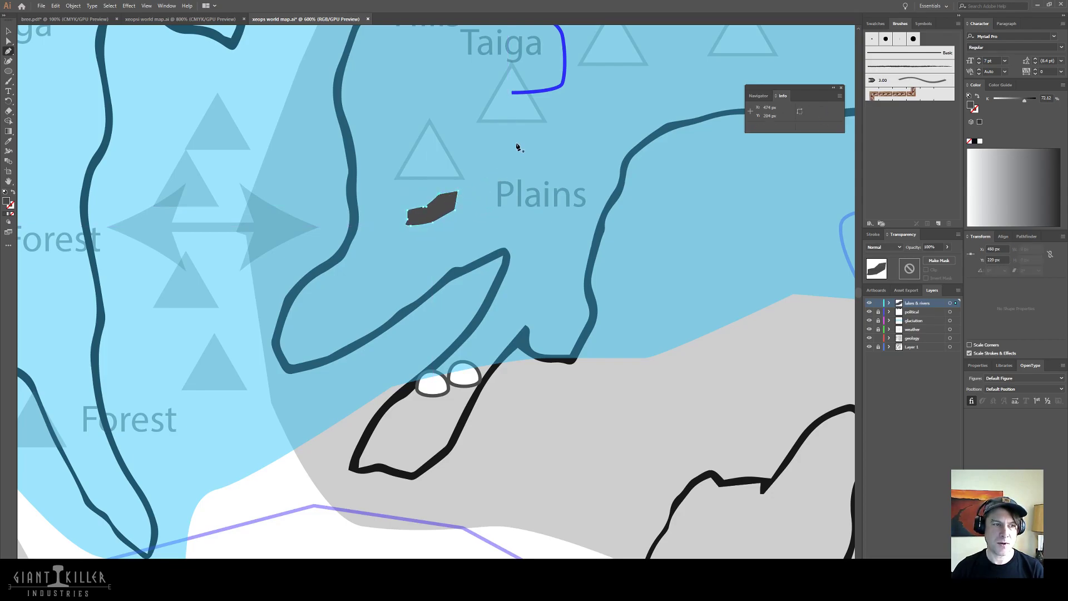
- Fill the new lake with the blue sampled from the river south of Ornholm, leaving it without a stroke
key(i)
click(555, 85)
key(shift+x)
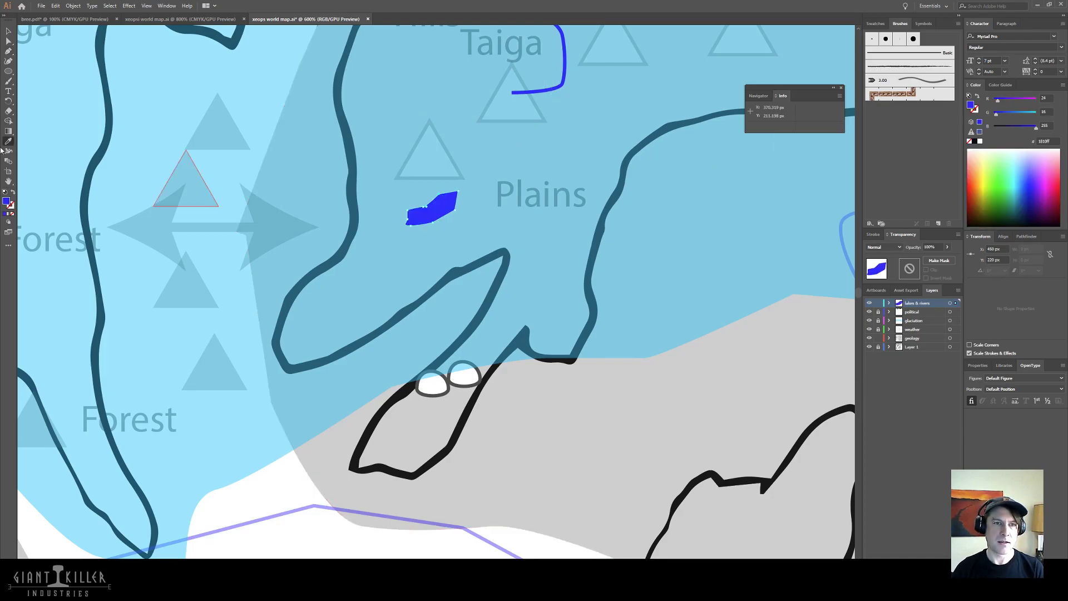
click(9, 31)
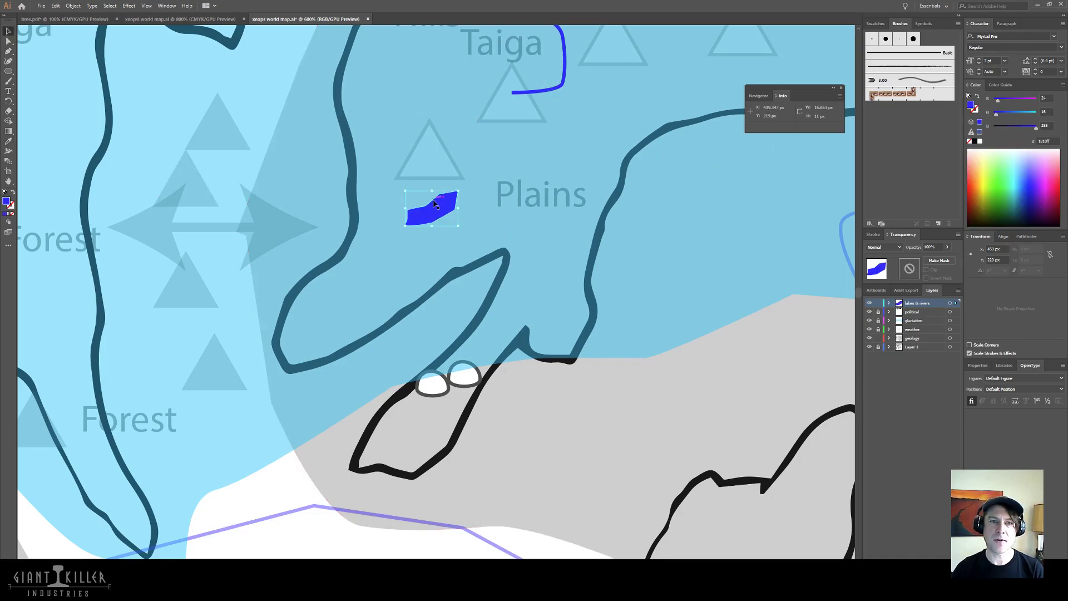
scroll(649, 365, left, 1)
key(super)
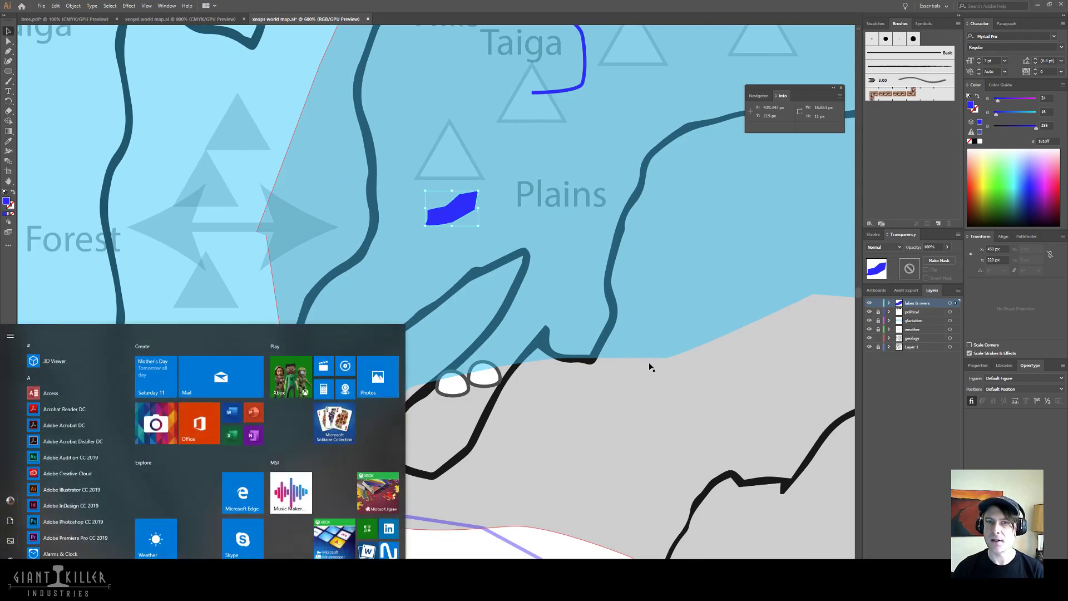
scroll(649, 364, up, 3)
click(650, 365)
scroll(649, 365, up, 2)
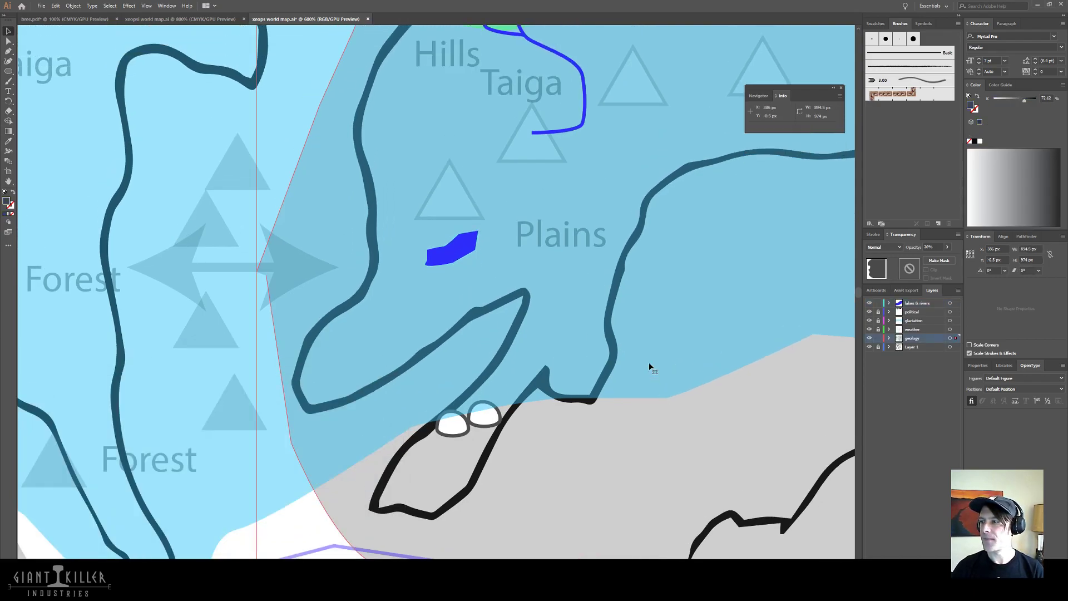
key(super)
scroll(648, 362, left, 1)
key(super)
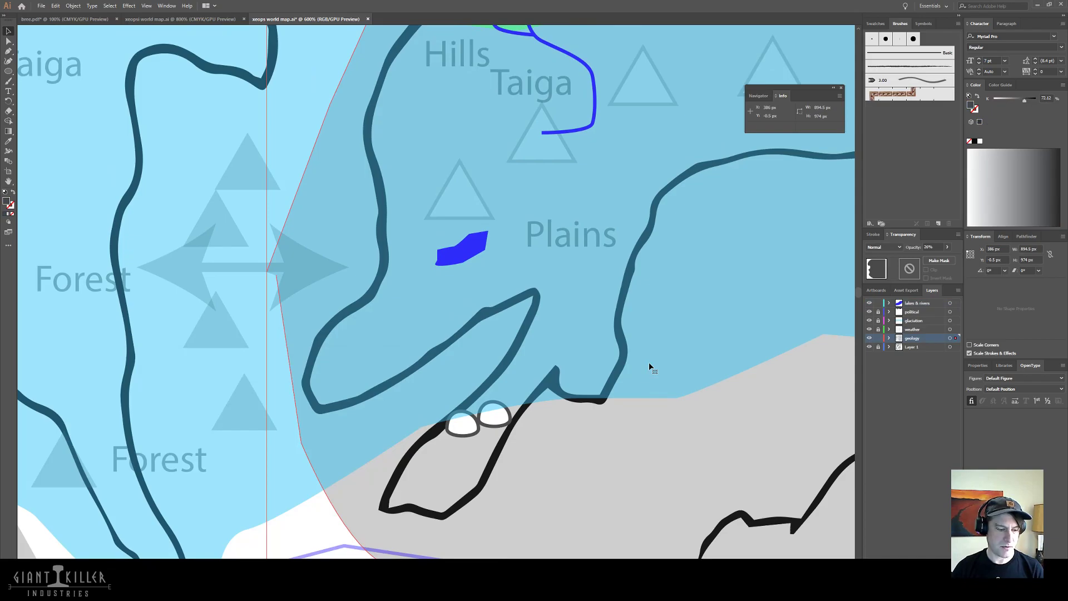
- Copy the lake to the eastern Barrowlands, west of the Arid label, and rotate the copy until it lies nearly horizontal
scroll(649, 362, left, 1)
scroll(649, 363, down, 3)
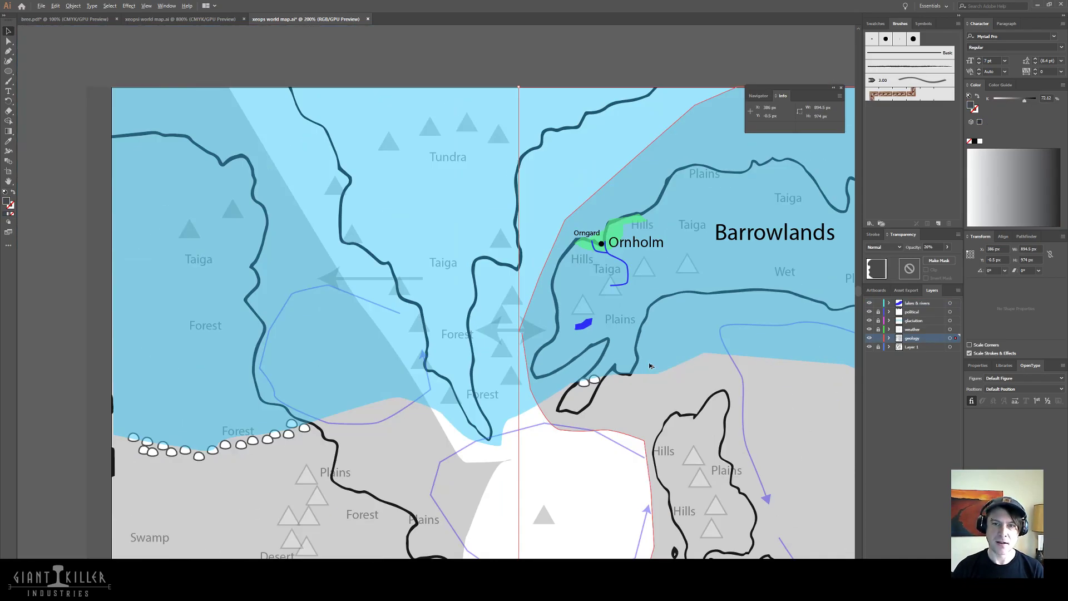
drag(730, 298, 669, 278)
drag(434, 190, 275, 159)
click(130, 190)
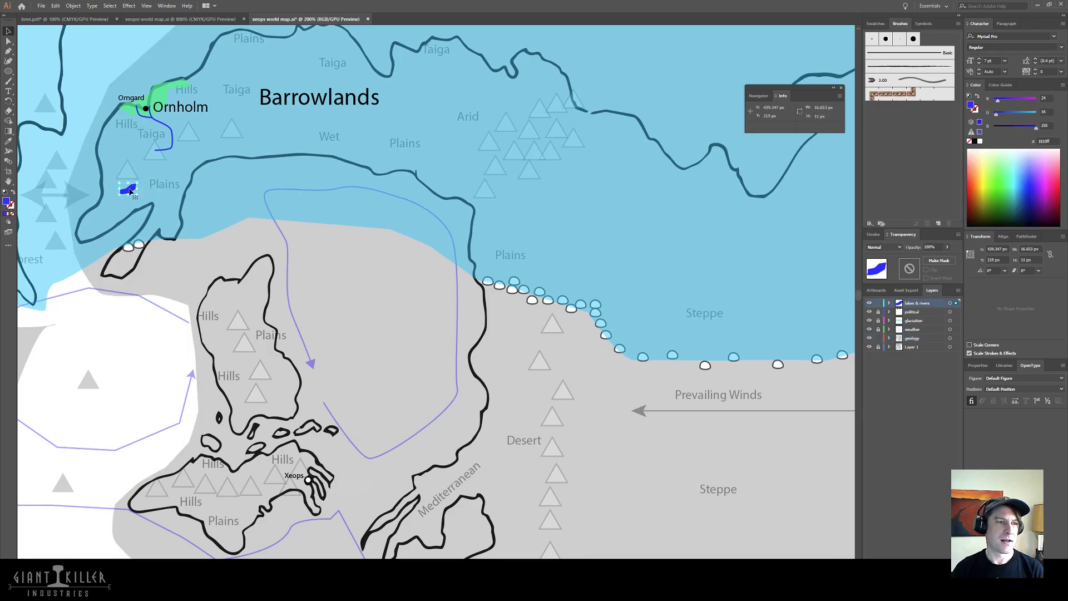
drag(129, 190, 453, 140)
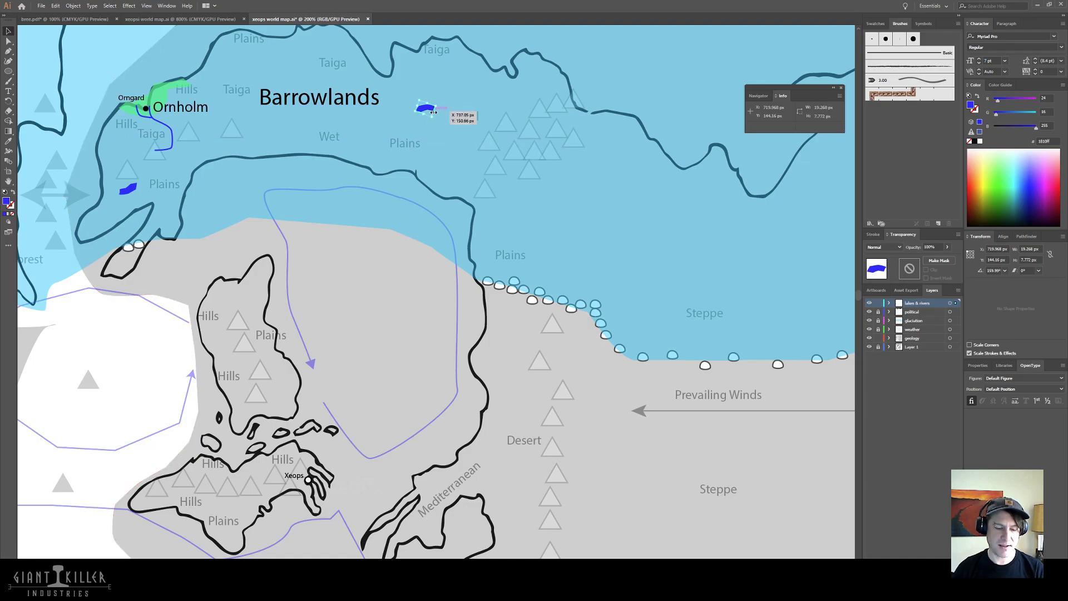
- Extend the lake beside the Arid label with a larger rounded basin at its eastern end
key(p)
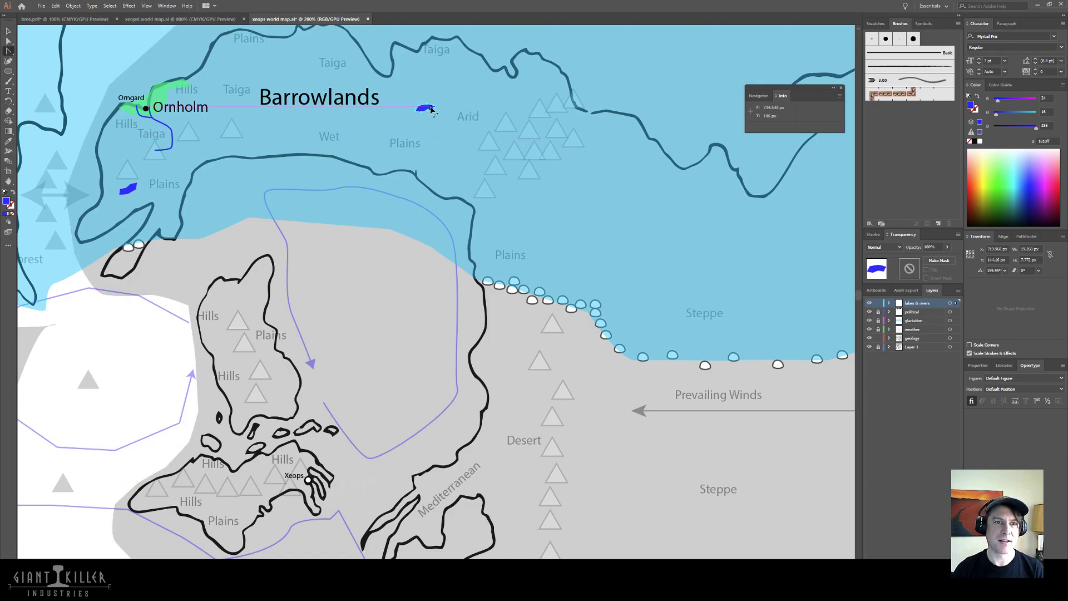
mouse_move(433, 113)
mouse_down()
mouse_move(439, 99)
mouse_move(424, 119)
mouse_move(451, 116)
mouse_move(437, 113)
mouse_up()
key(a)
click(496, 167)
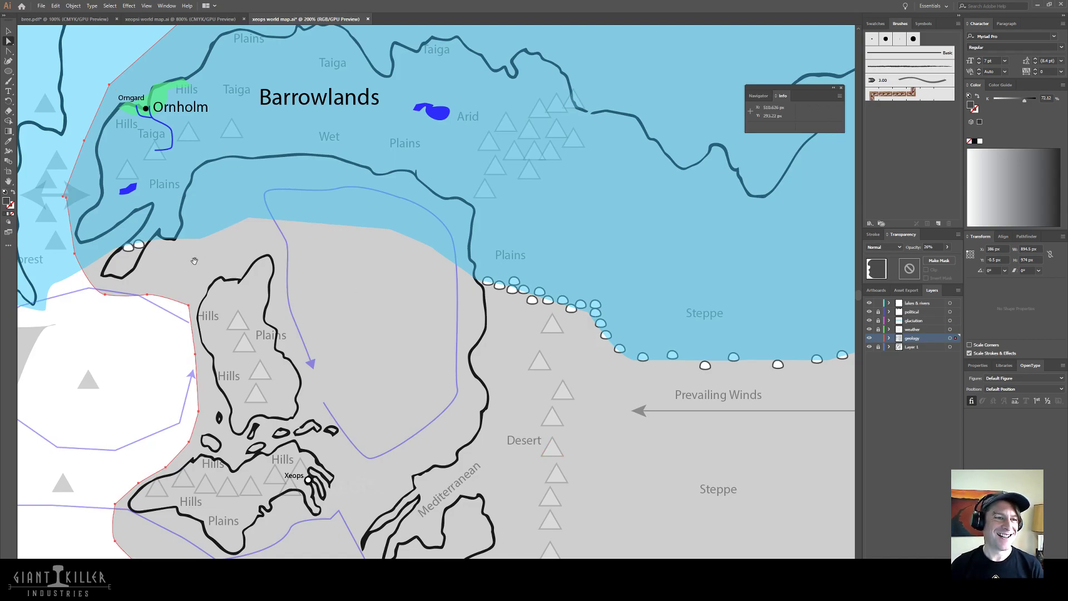
- Enlarge the mountain triangle east of the Taiga label on the central northern continent to about 38 by 33 px and nudge it up and right
drag(79, 101, 483, 245)
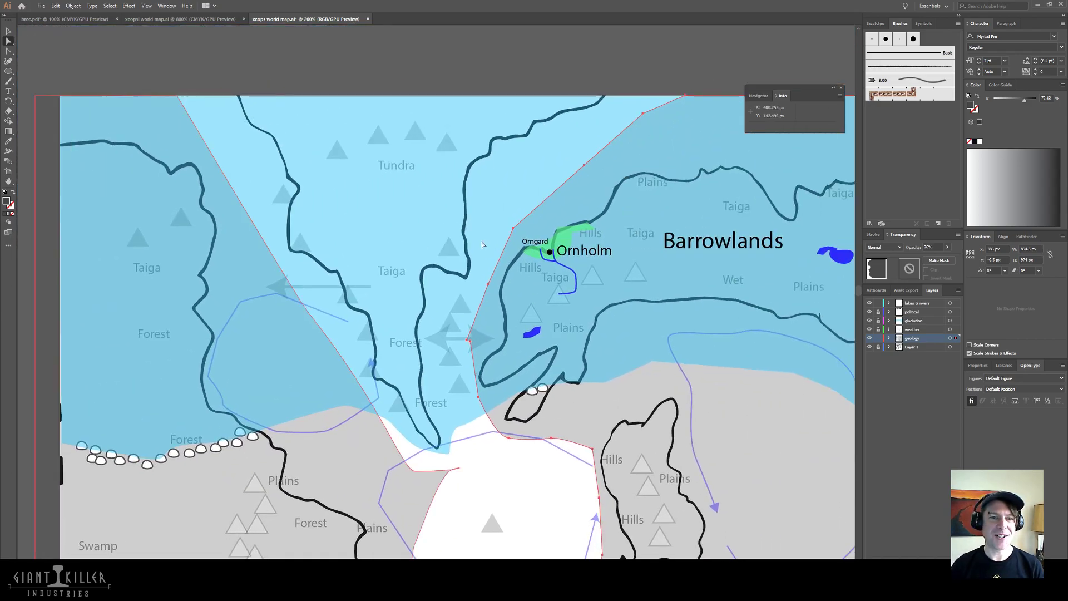
click(440, 254)
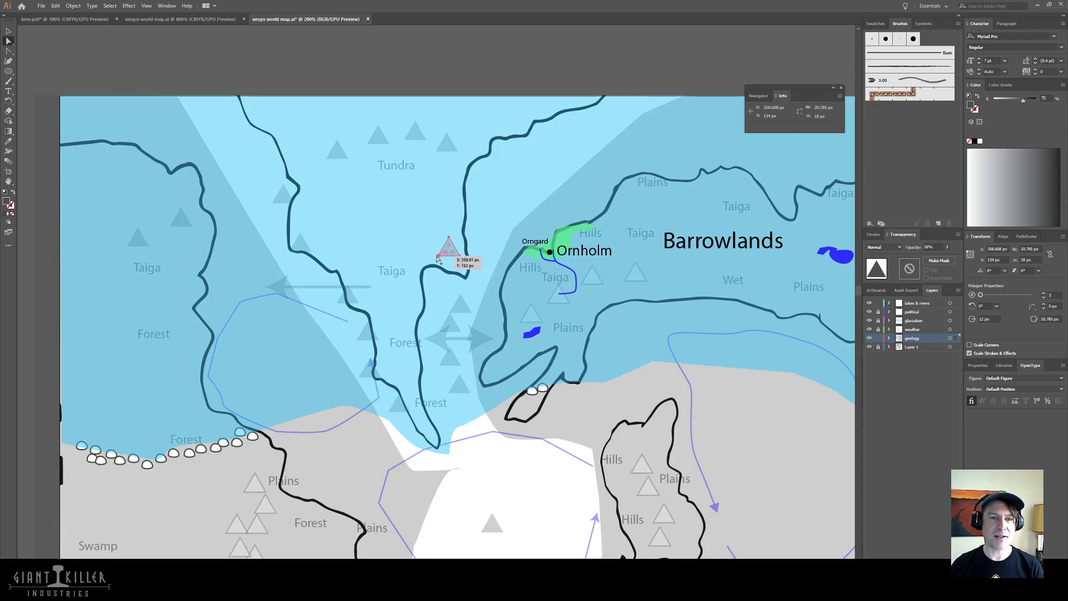
key(v)
drag(438, 259, 412, 272)
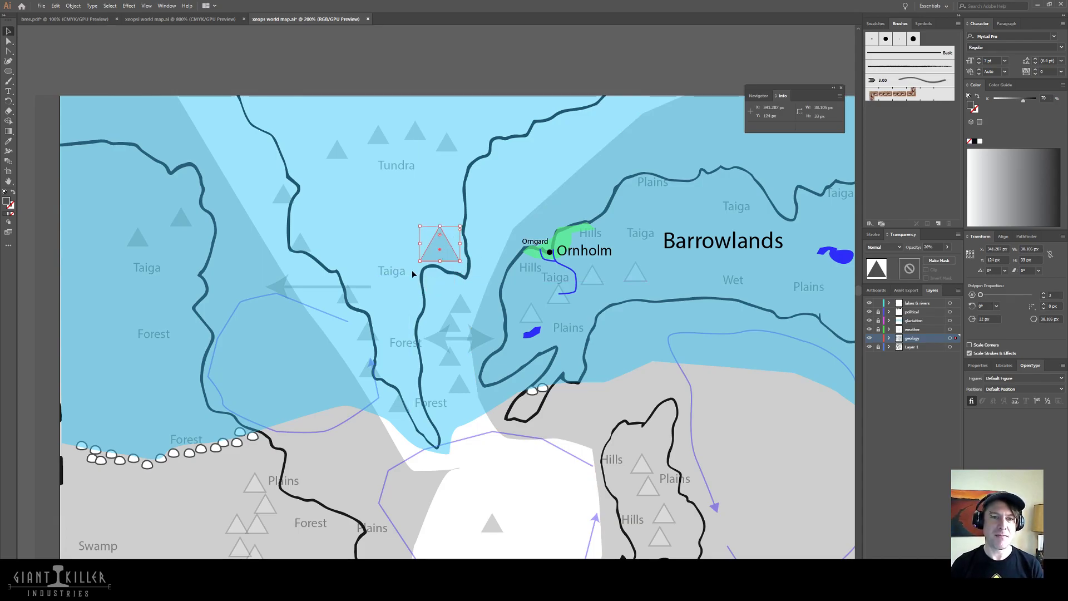
key(Up)
key(Up)
key(Right)
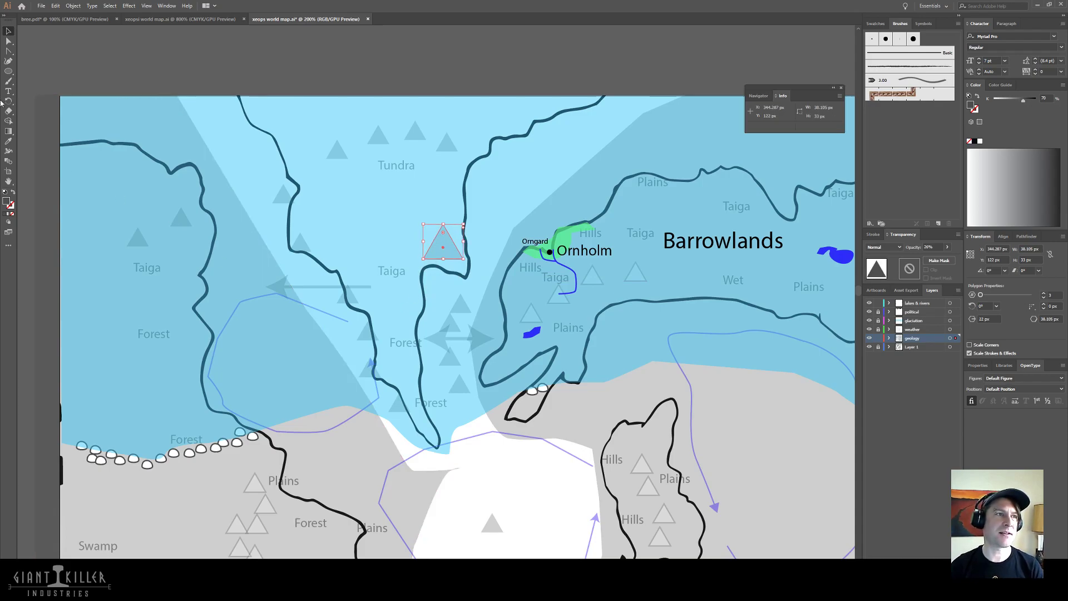
click(597, 479)
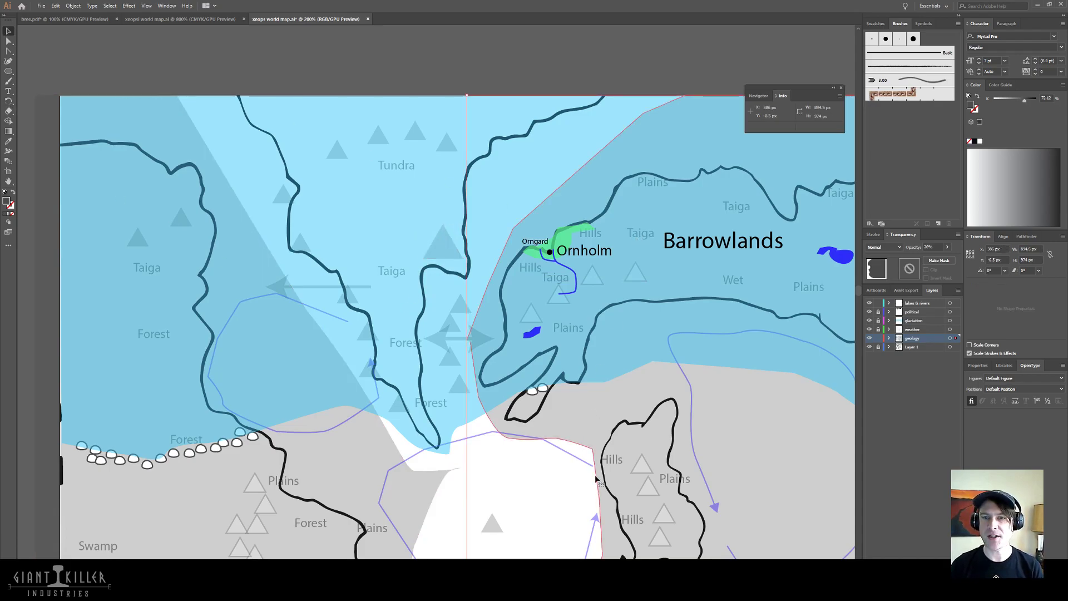
- Copy the southwestern lake to the northern Barrowlands, just above the Barrowlands label
drag(742, 429, 642, 88)
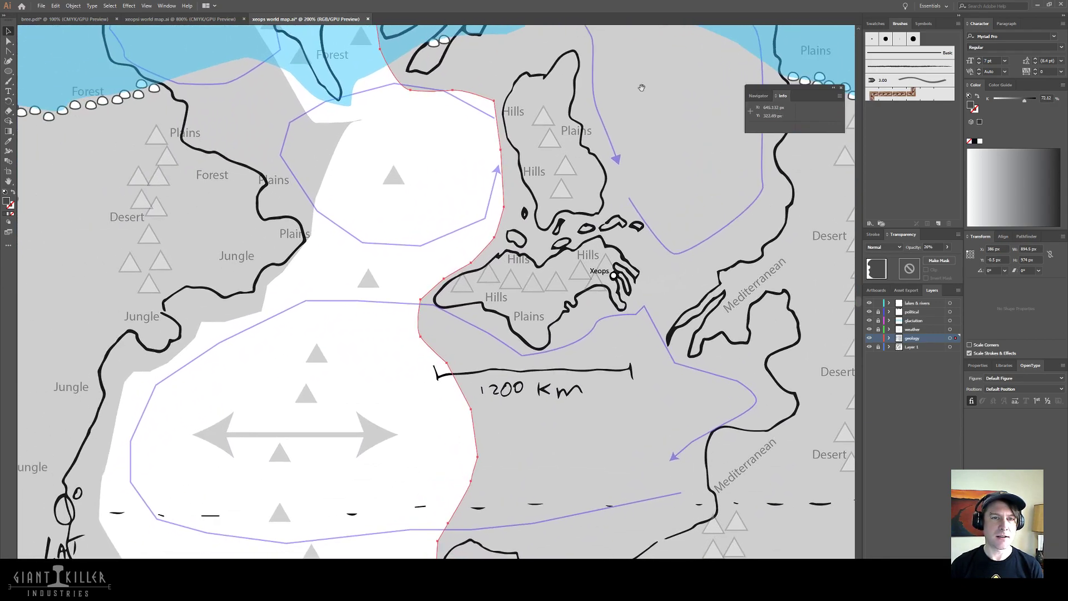
drag(285, 182, 160, 231)
drag(229, 147, 189, 333)
drag(409, 169, 361, 214)
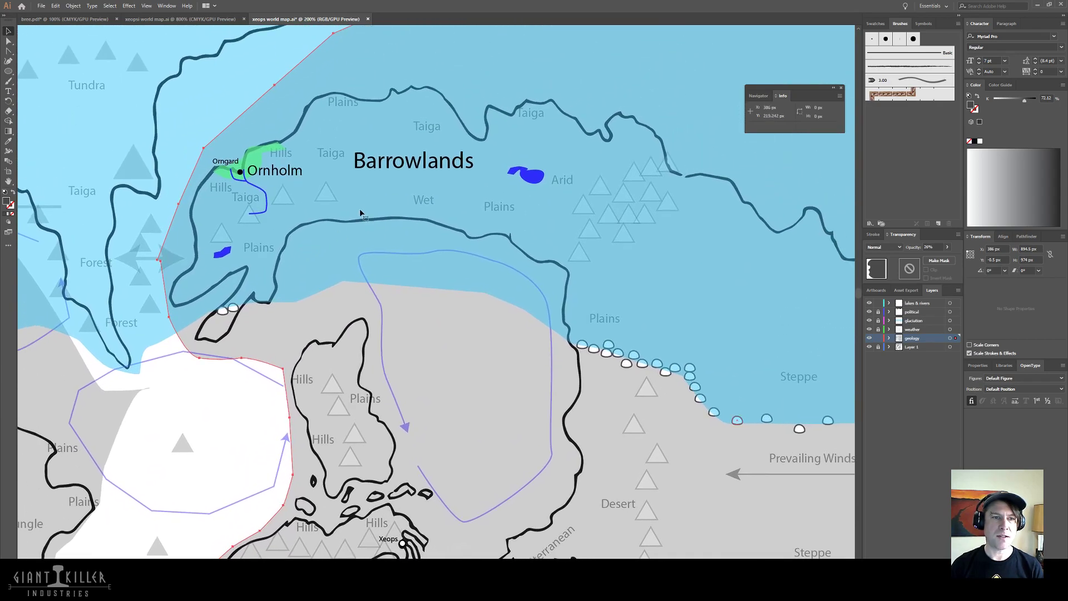
click(223, 254)
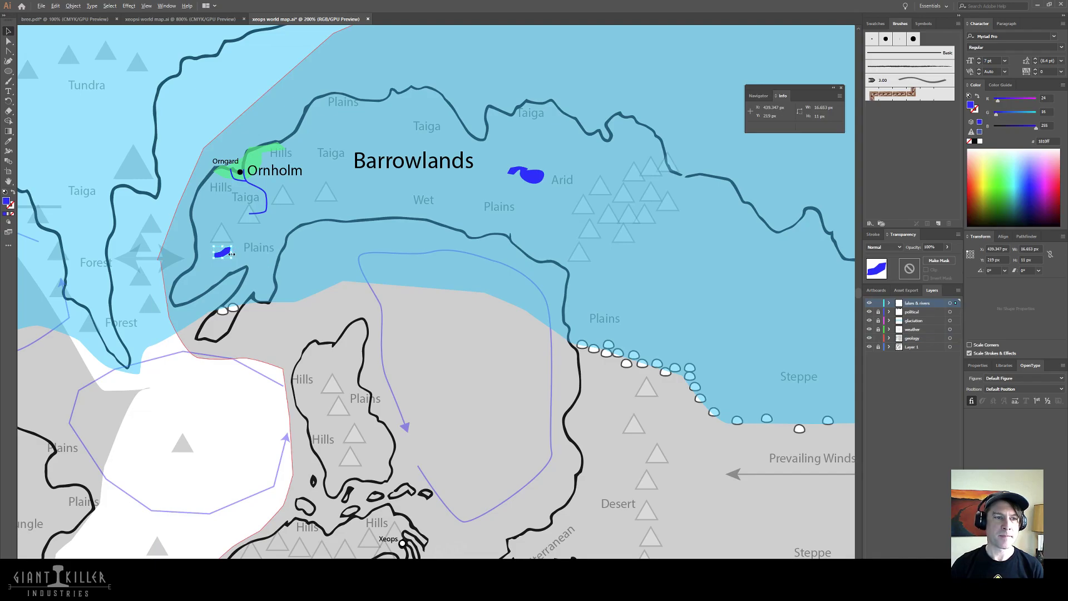
drag(236, 259, 391, 144)
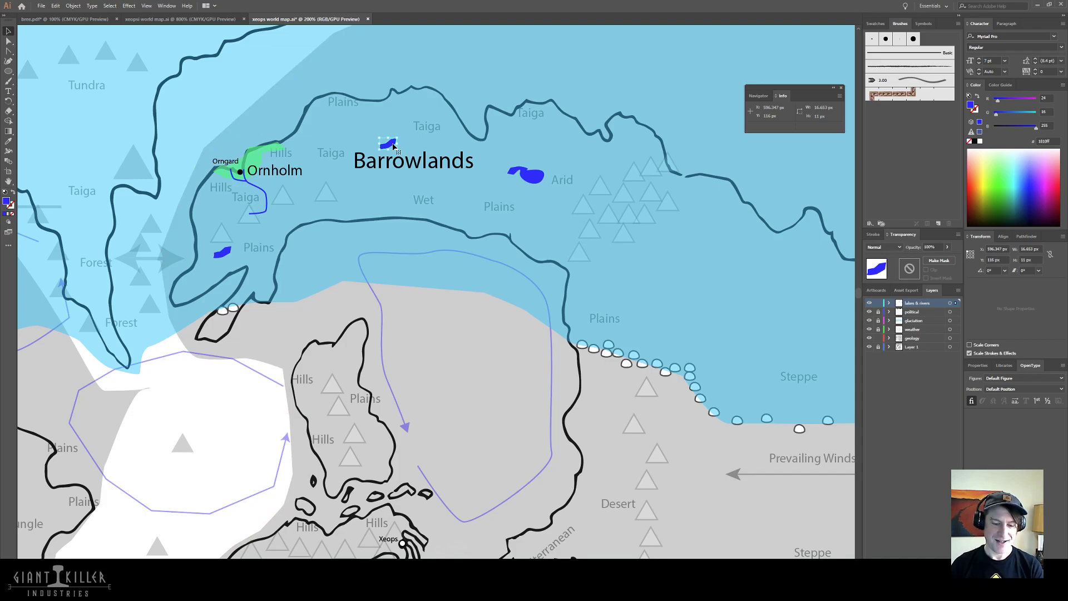
- Reshape the outline of the lake copy above the Barrowlands label to make it more irregular
key(shift+b)
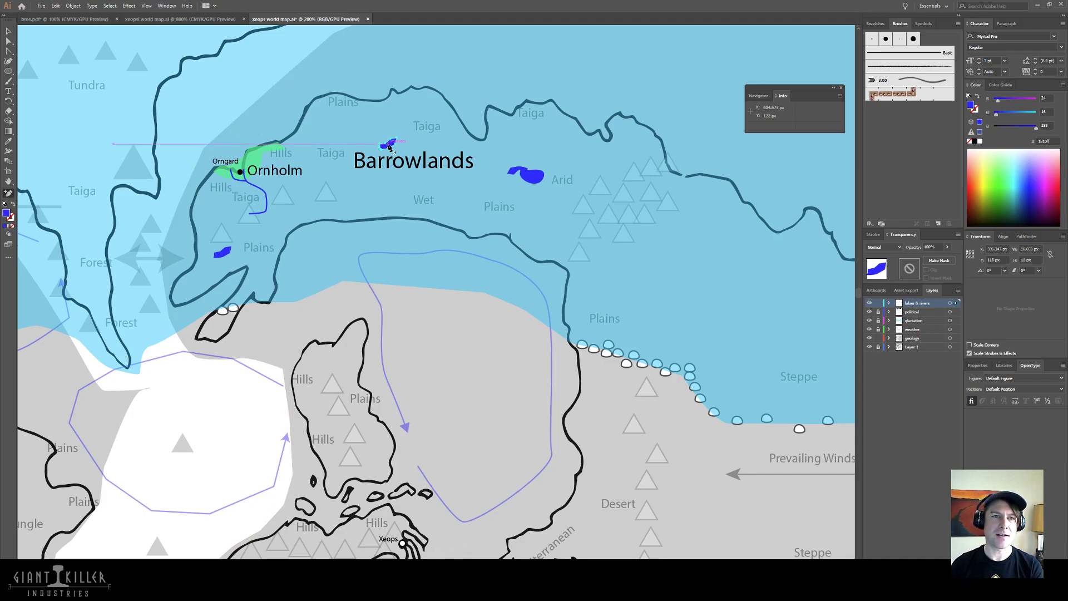
click(392, 147)
drag(393, 148, 398, 142)
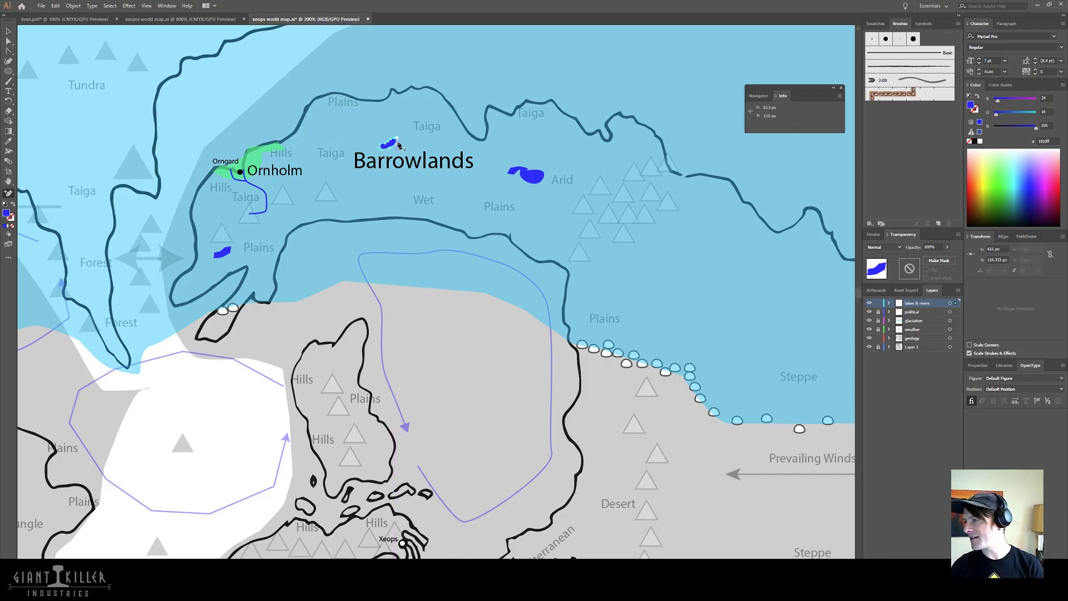
- Select the whole lake above the Barrowlands label and rotate it until it lies roughly horizontal
scroll(400, 143, right, 1)
scroll(400, 143, left, 2)
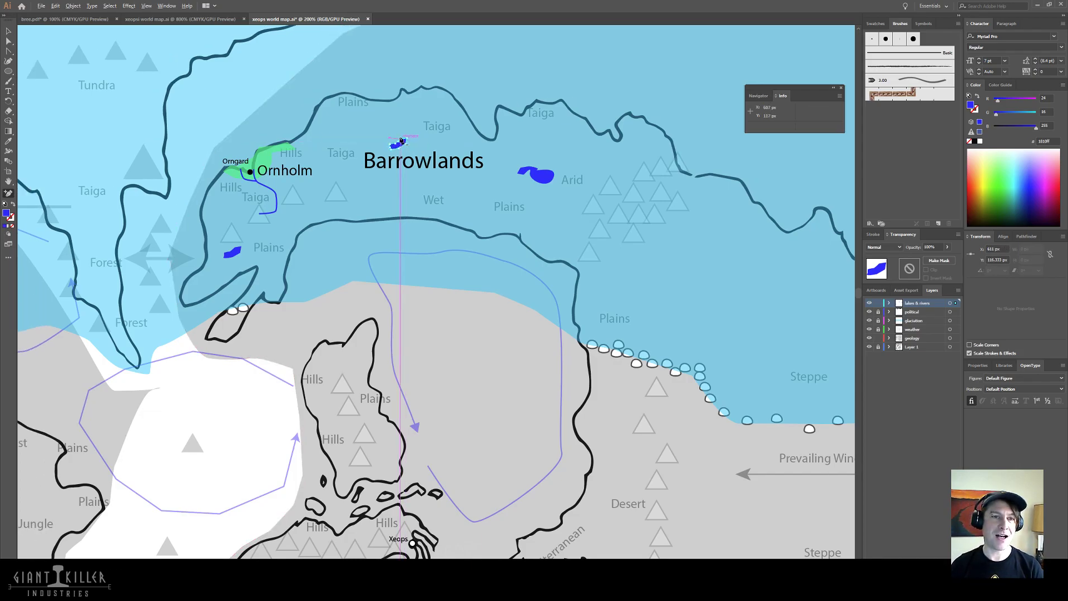
scroll(400, 143, right, 3)
scroll(357, 122, up, 2)
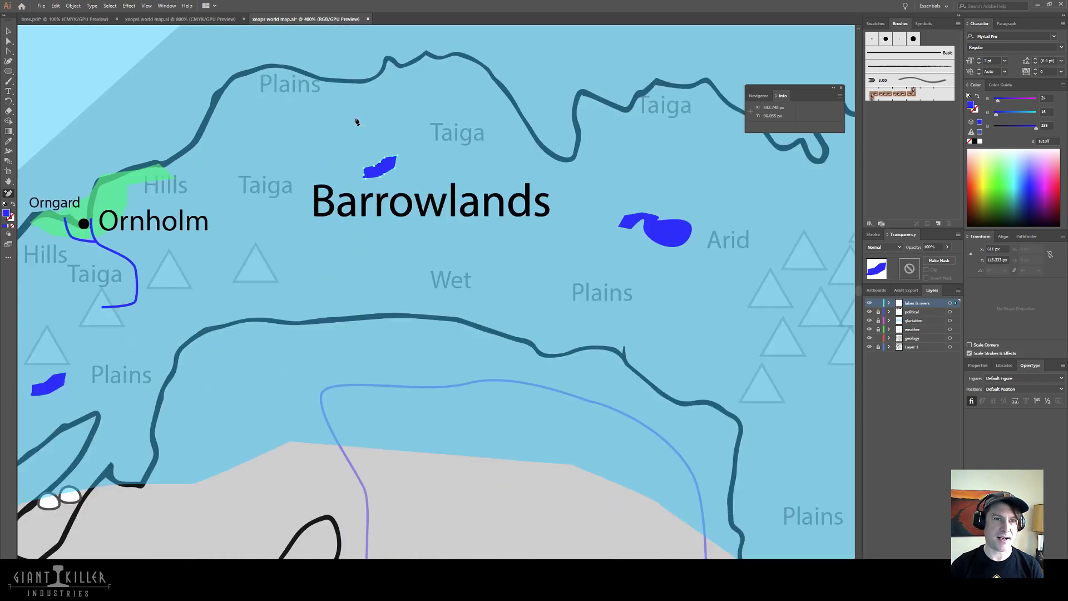
scroll(356, 121, up, 1)
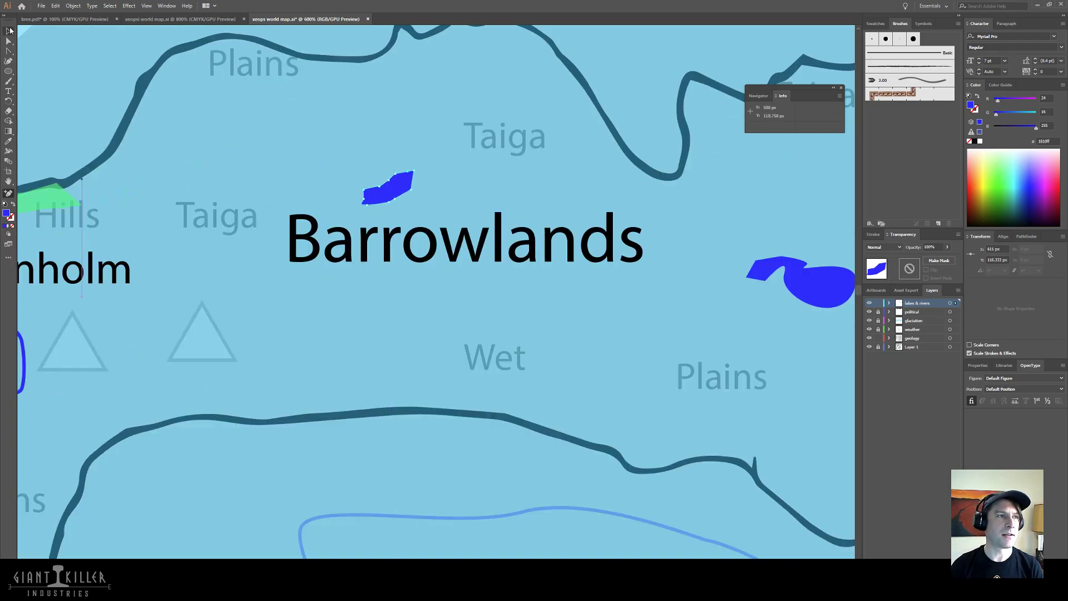
click(9, 41)
click(404, 182)
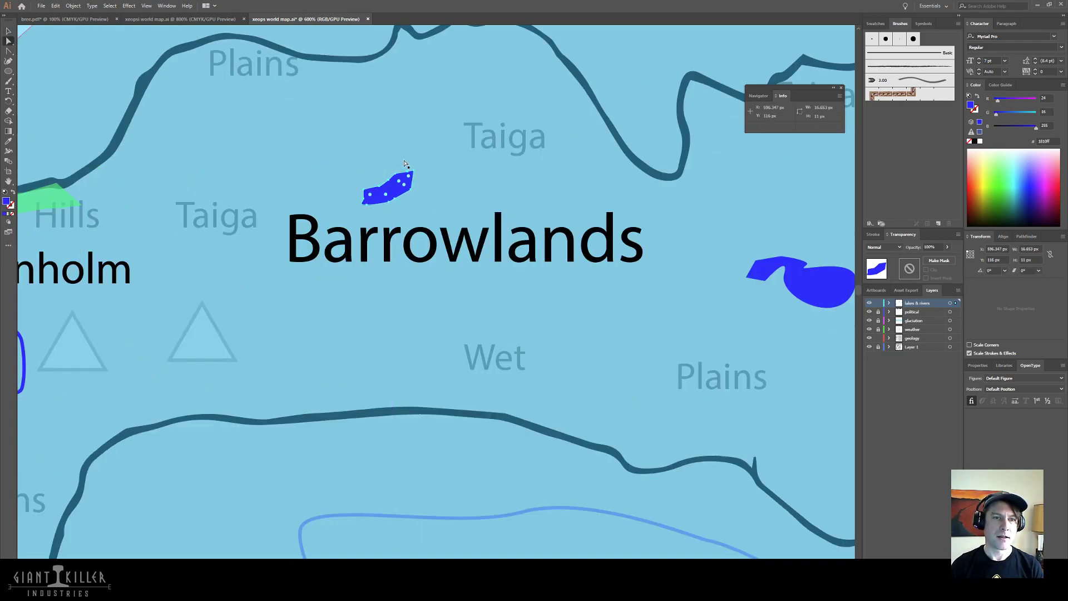
key(r)
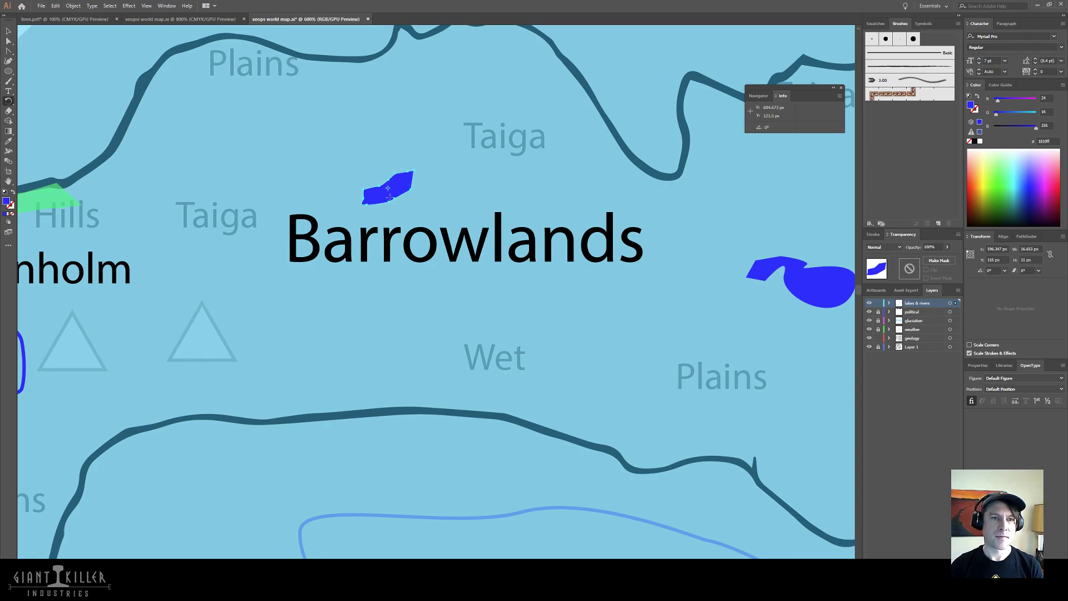
drag(472, 191, 357, 178)
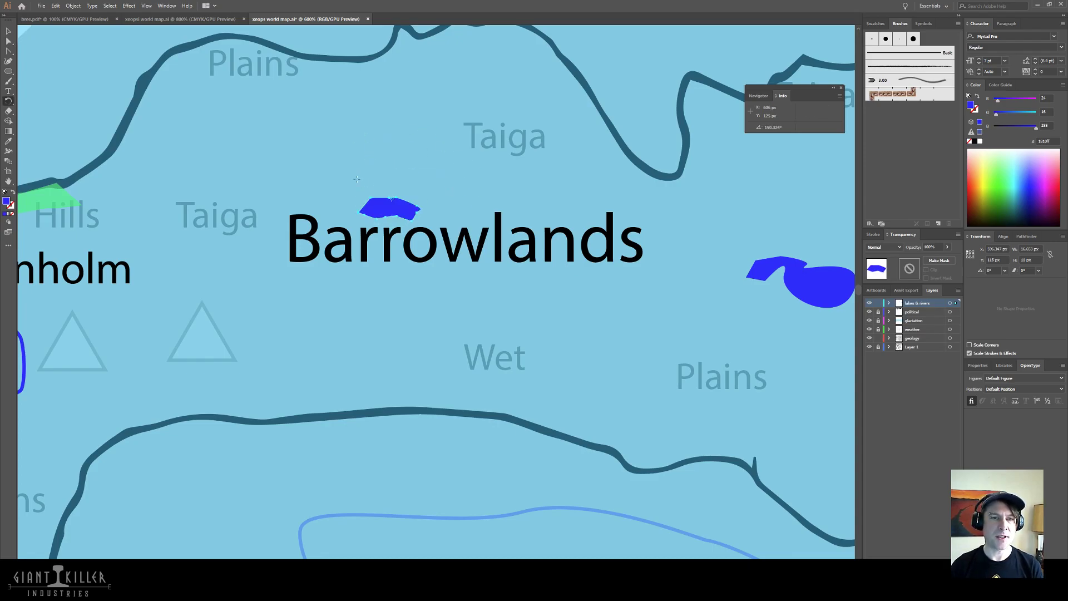
- Reshape the lake above the Barrowlands label into a larger, smoother outline and move it about 10 px left and 8 px up
key(a)
drag(416, 207, 435, 193)
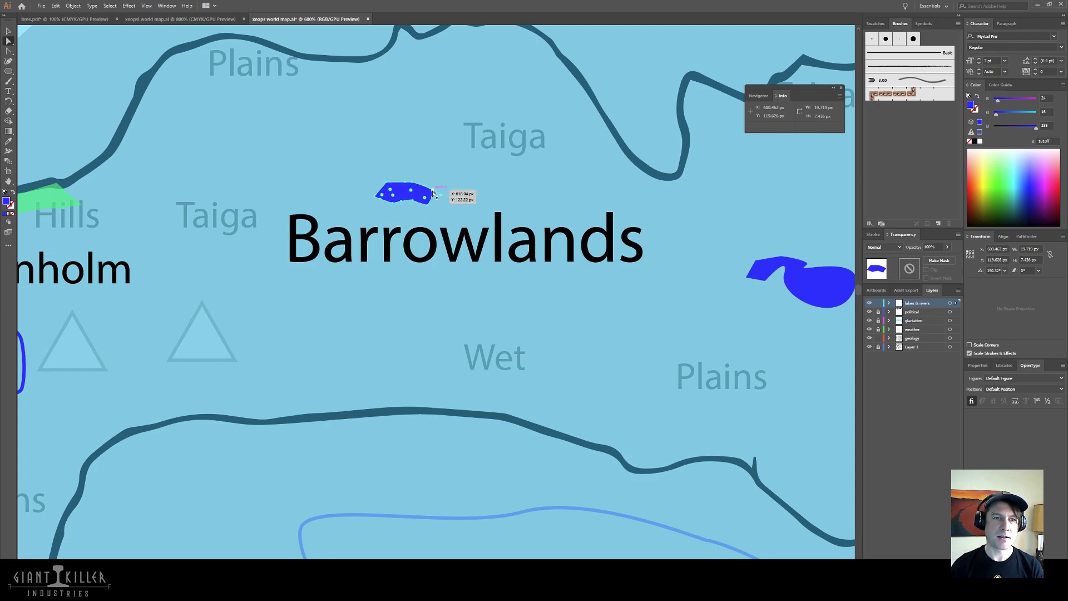
drag(433, 202, 385, 170)
key(shift+c)
key(v)
click(417, 199)
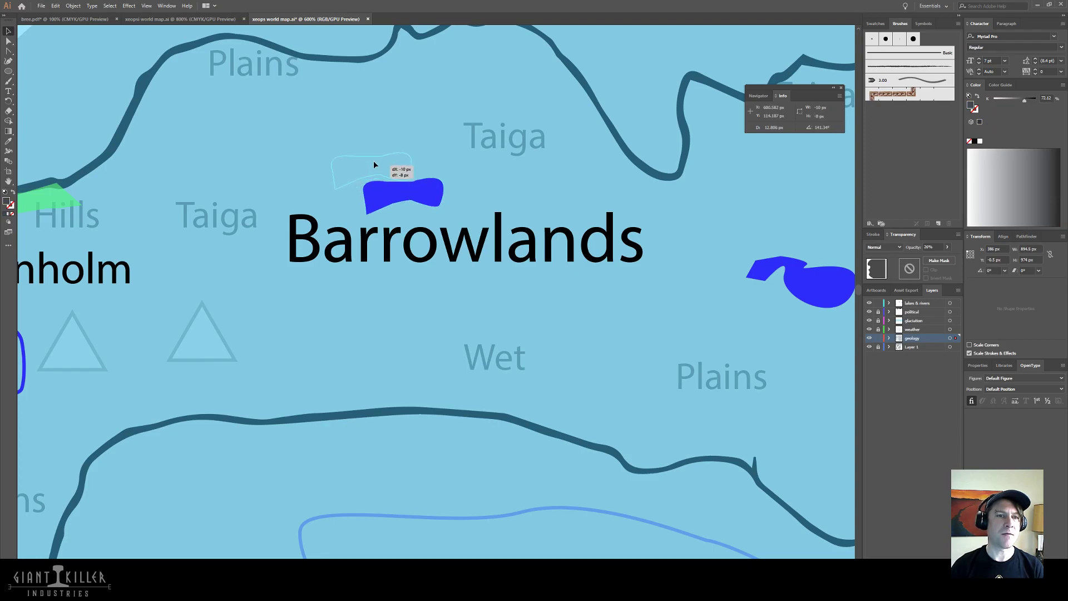
- Draw a closed, roughly rounded lake shape with the Pen tool on the western continent, just west of the Taiga and Forest labels
scroll(425, 316, left, 1)
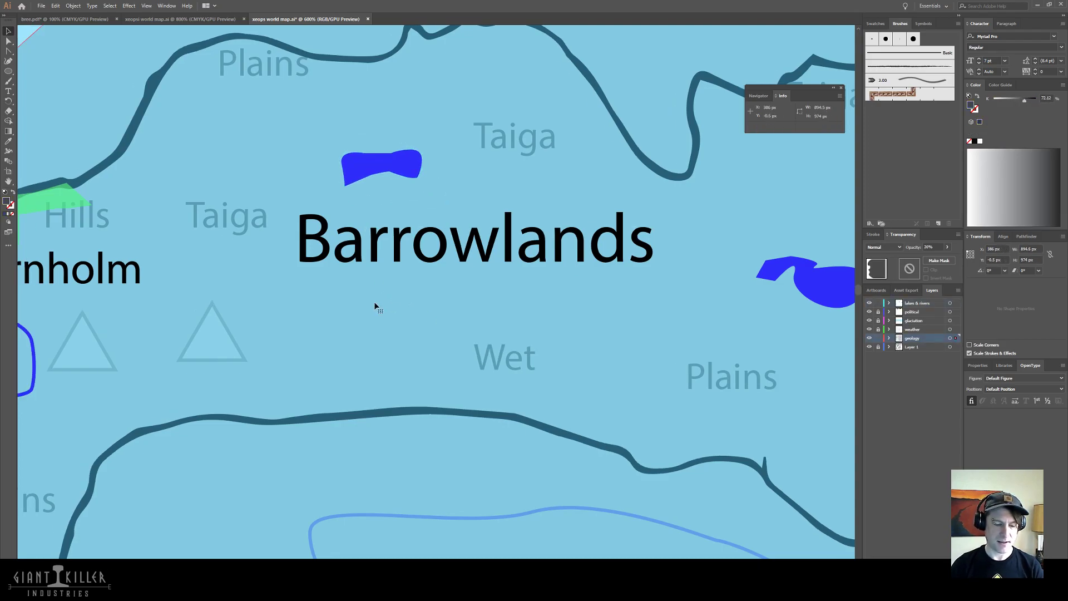
scroll(374, 301, up, 1)
scroll(374, 305, up, 3)
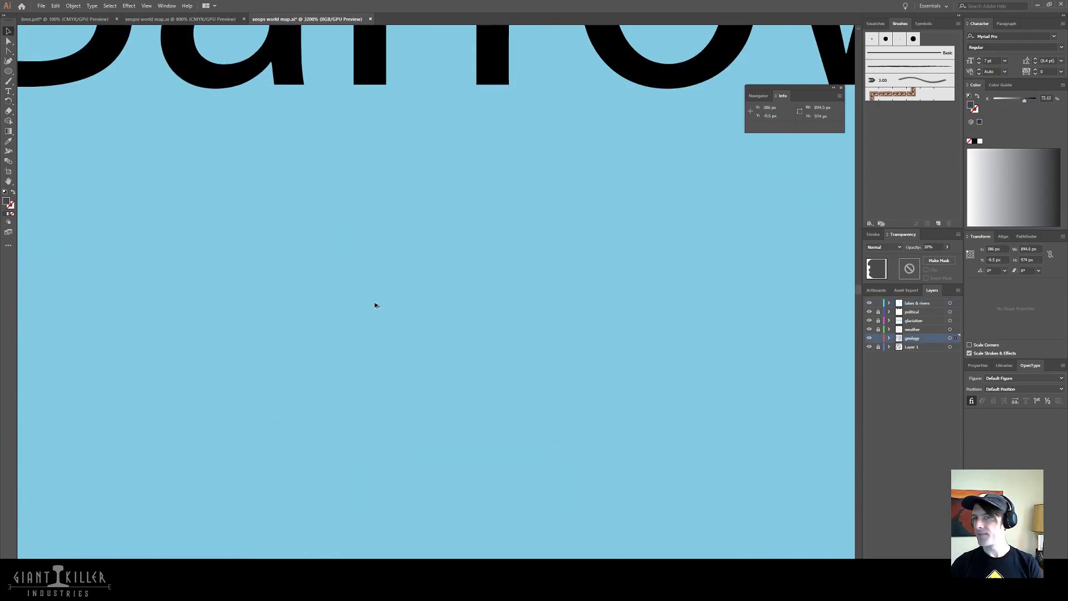
scroll(375, 305, down, 8)
scroll(375, 316, down, 3)
scroll(375, 316, left, 4)
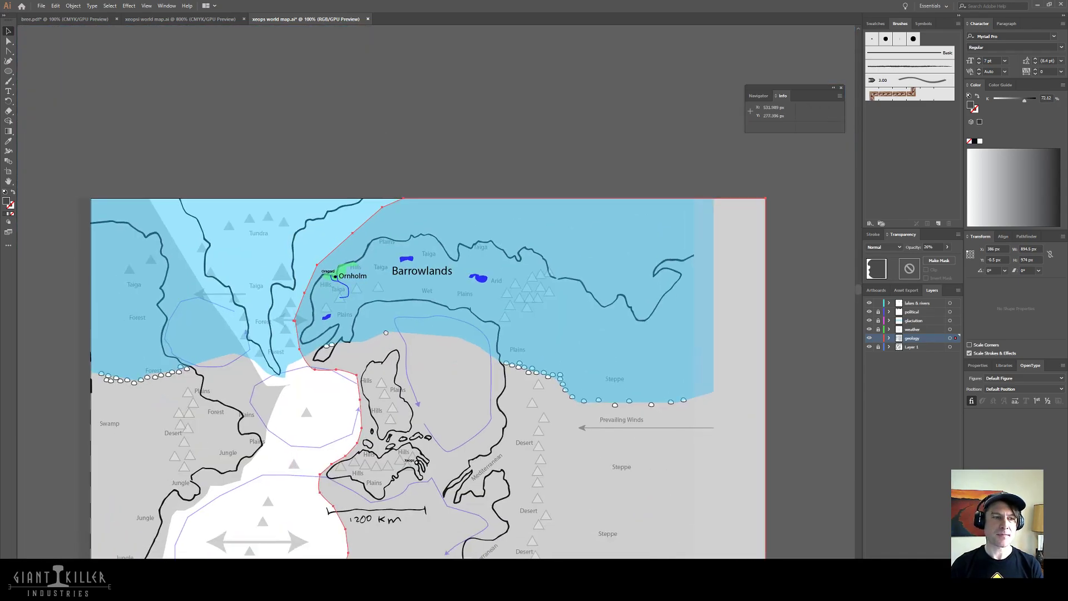
scroll(282, 235, up, 2)
scroll(281, 235, up, 1)
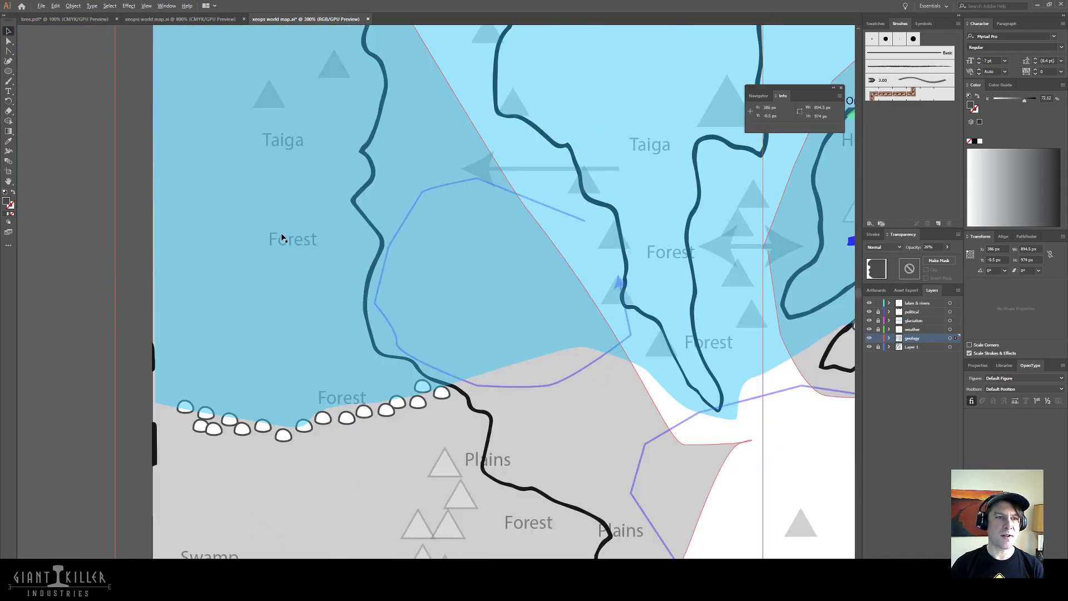
scroll(259, 211, down, 1)
drag(238, 170, 303, 167)
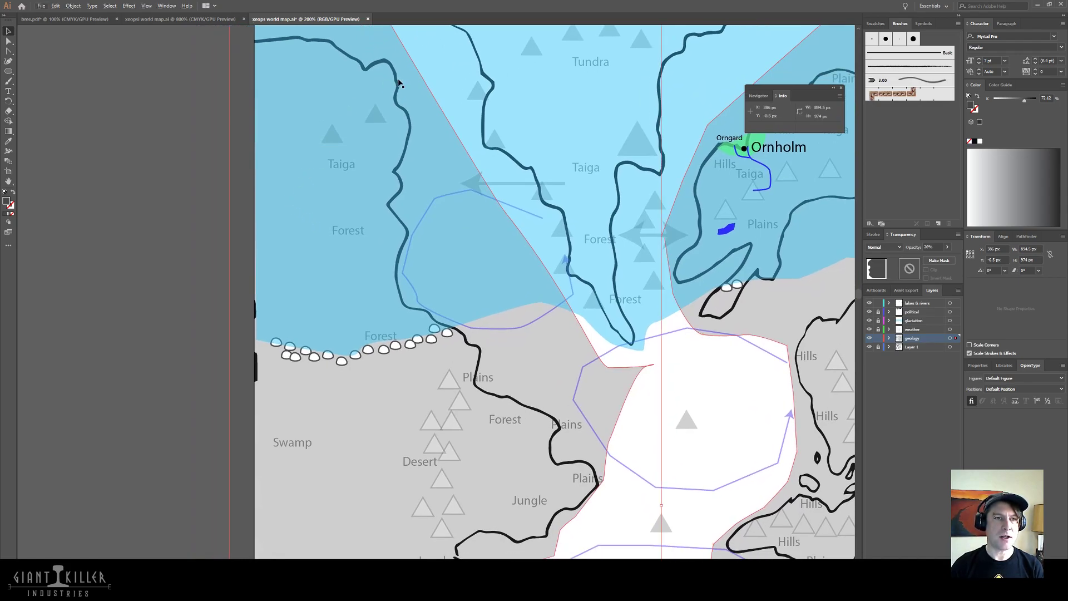
key(p)
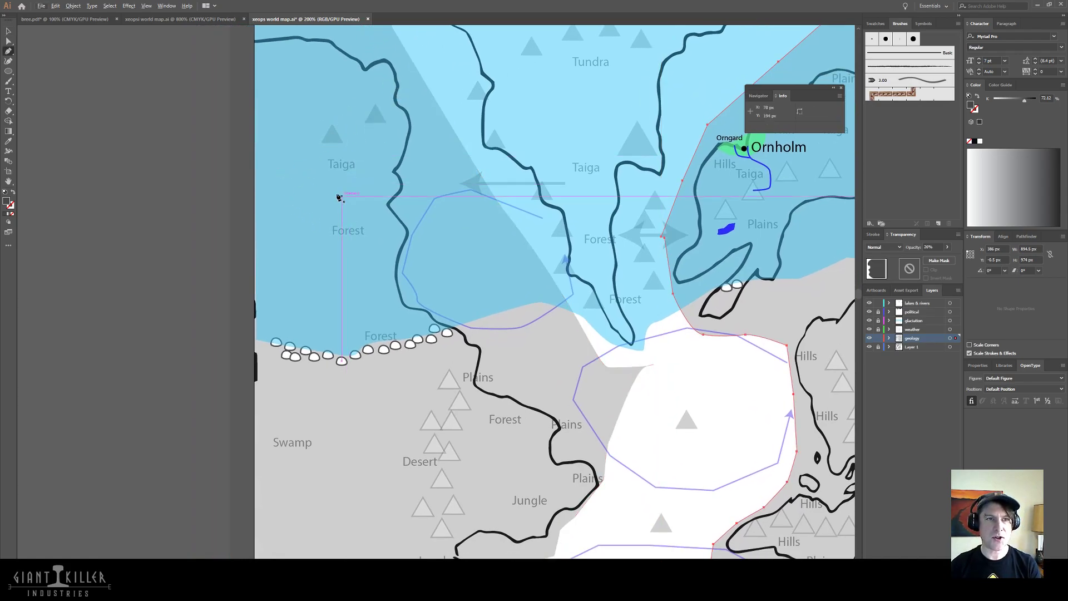
click(276, 178)
click(282, 197)
click(300, 203)
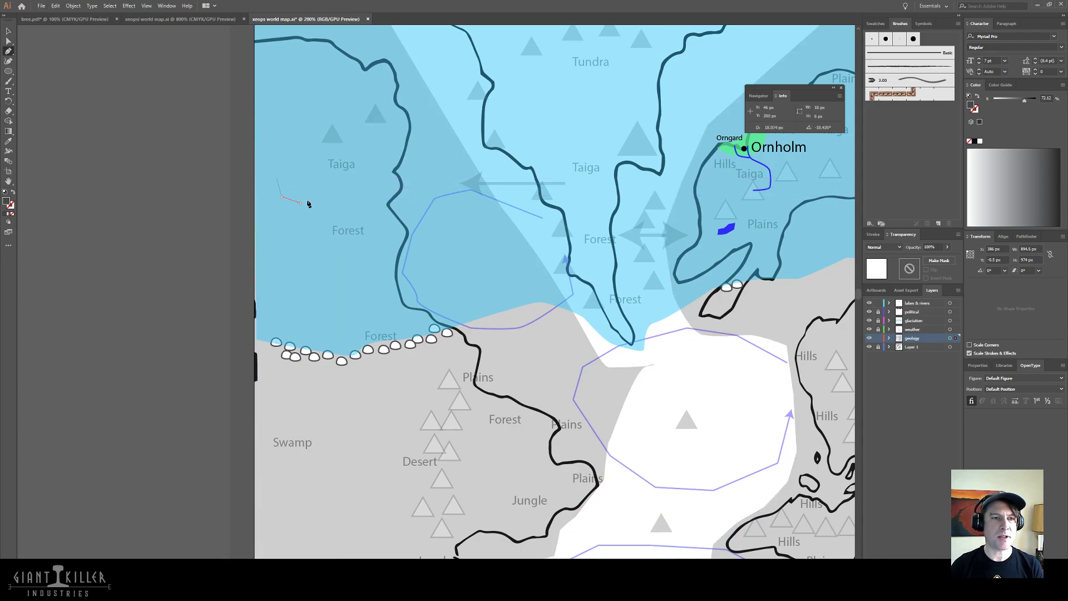
click(310, 199)
click(317, 188)
click(315, 176)
click(306, 171)
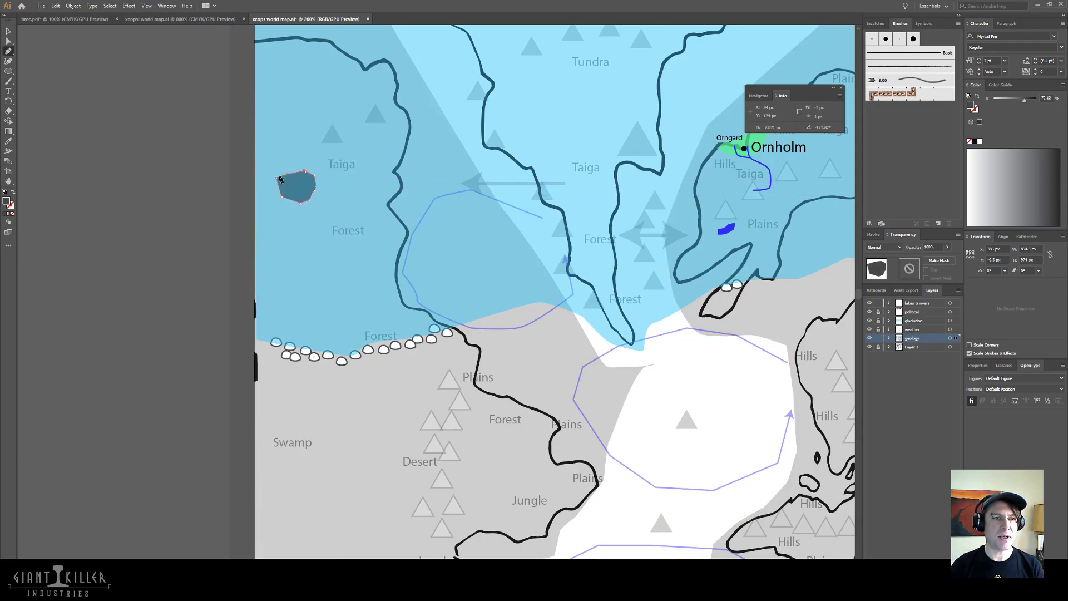
click(277, 178)
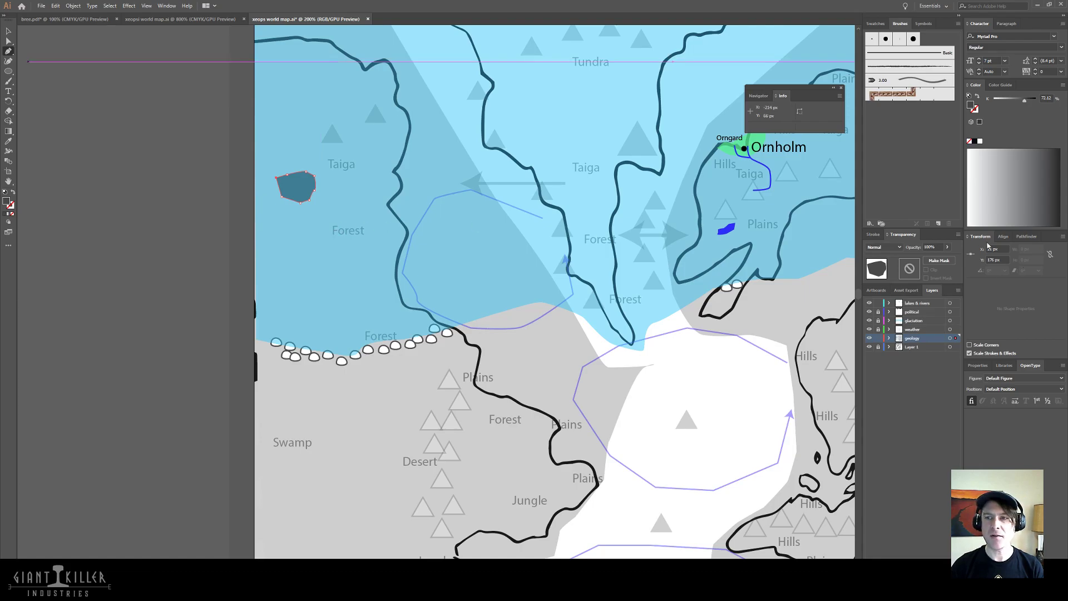
- Fill the new western lake with the blue sampled from the small lake southwest of Ornholm, then deselect it
key(i)
click(726, 228)
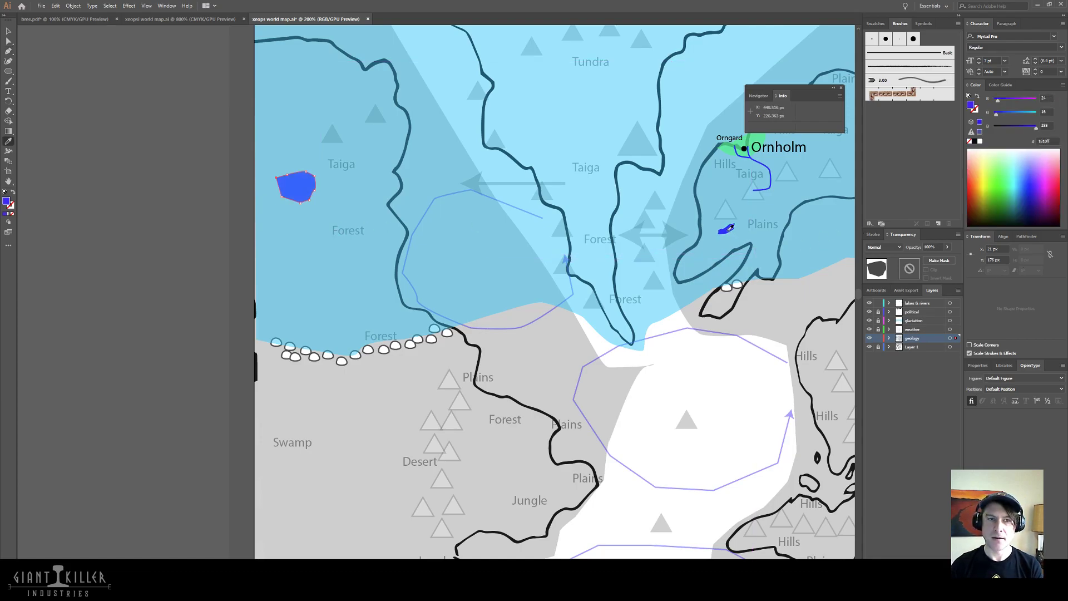
click(8, 30)
click(346, 500)
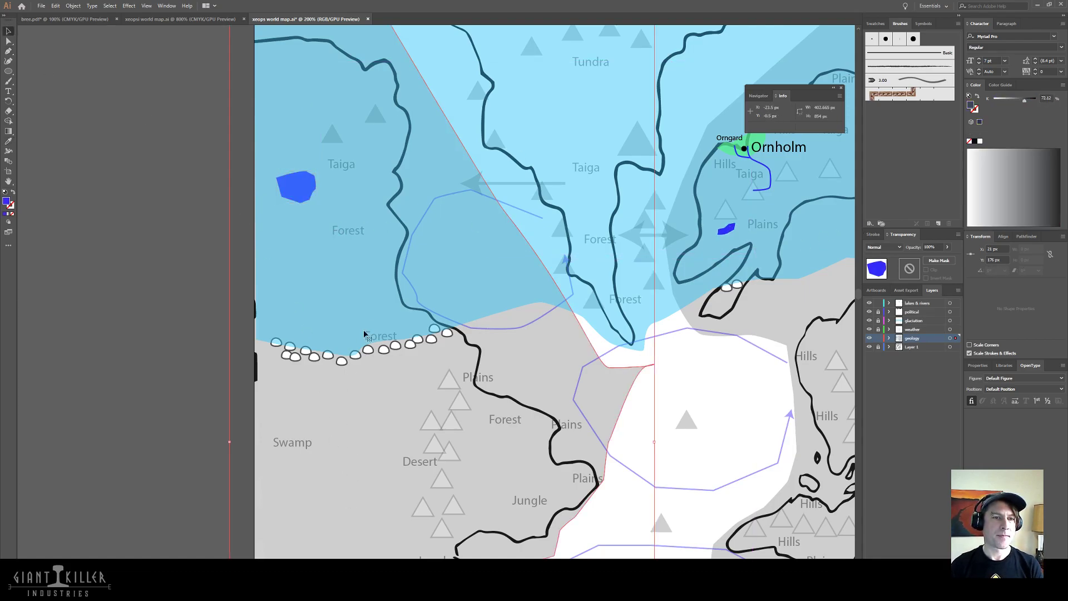
- Draw a long, narrow diagonal lake about 69 by 46 px with the Pen tool, southeast of the mountain cluster near the Arid label
drag(554, 408, 211, 252)
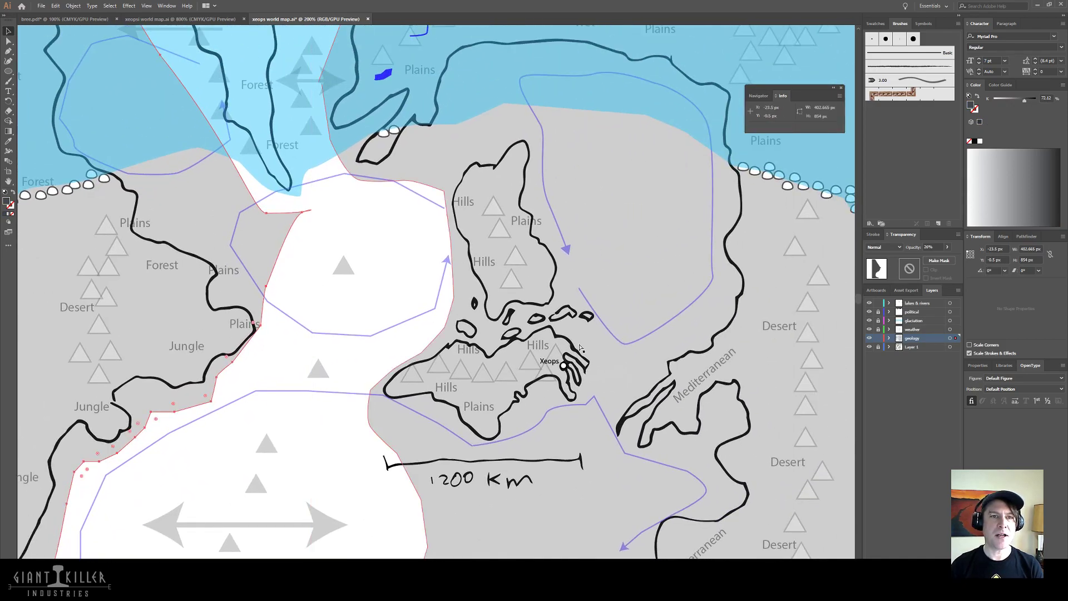
mouse_move(589, 344)
mouse_down()
mouse_move(608, 349)
mouse_move(579, 345)
mouse_up()
drag(792, 230, 362, 347)
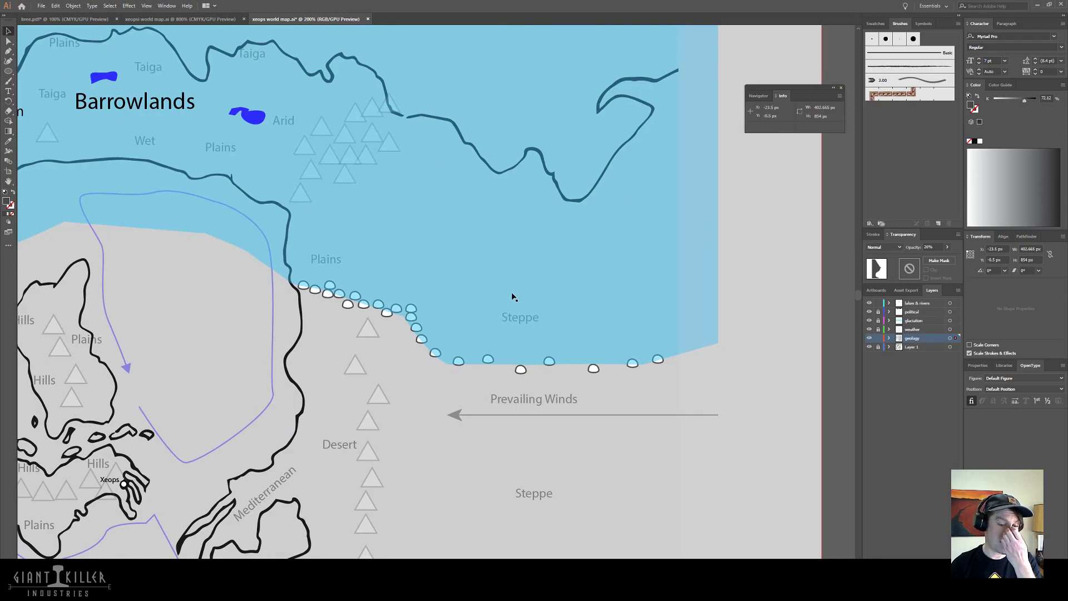
key(p)
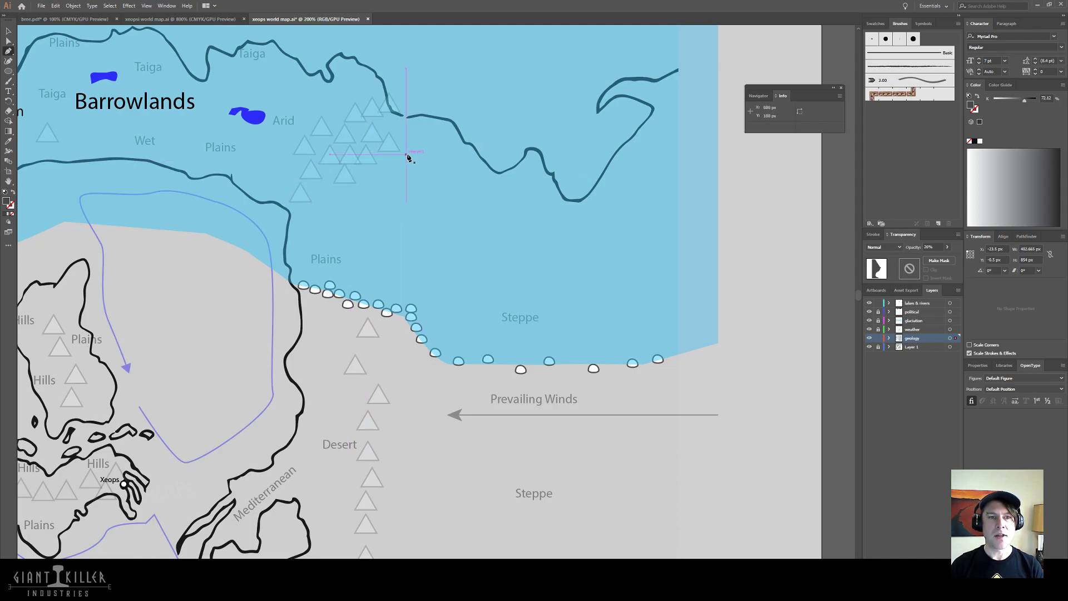
click(373, 179)
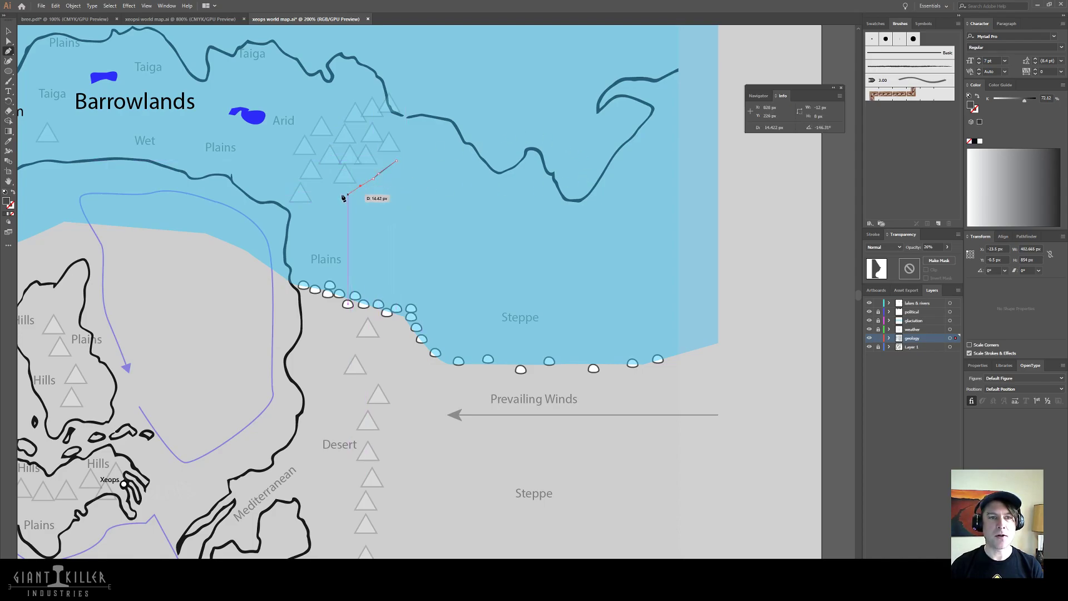
click(343, 195)
click(335, 202)
click(372, 199)
click(372, 189)
click(395, 178)
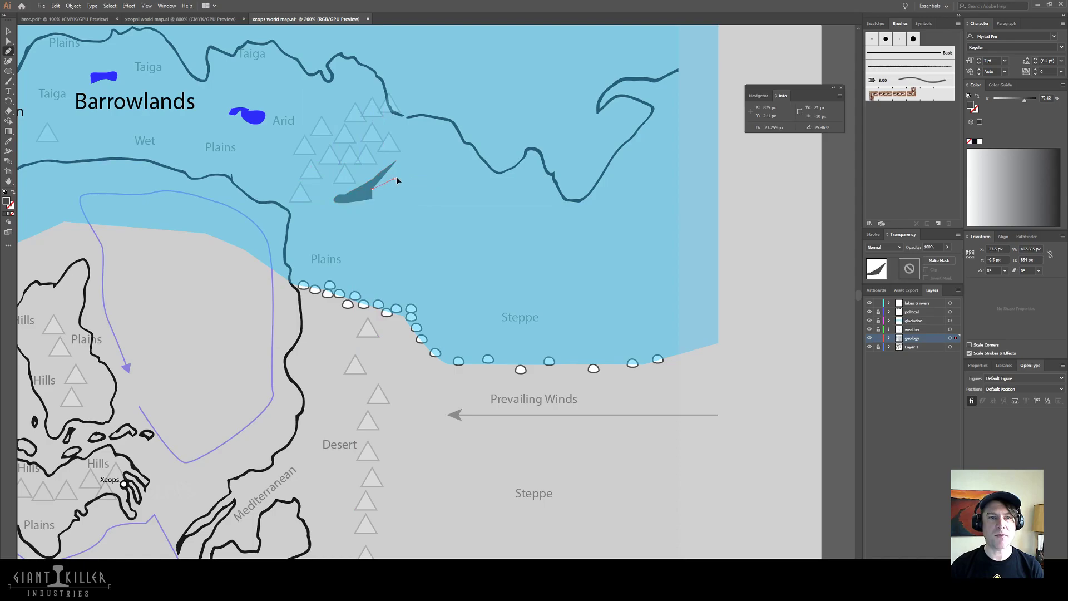
click(406, 166)
click(406, 154)
click(396, 161)
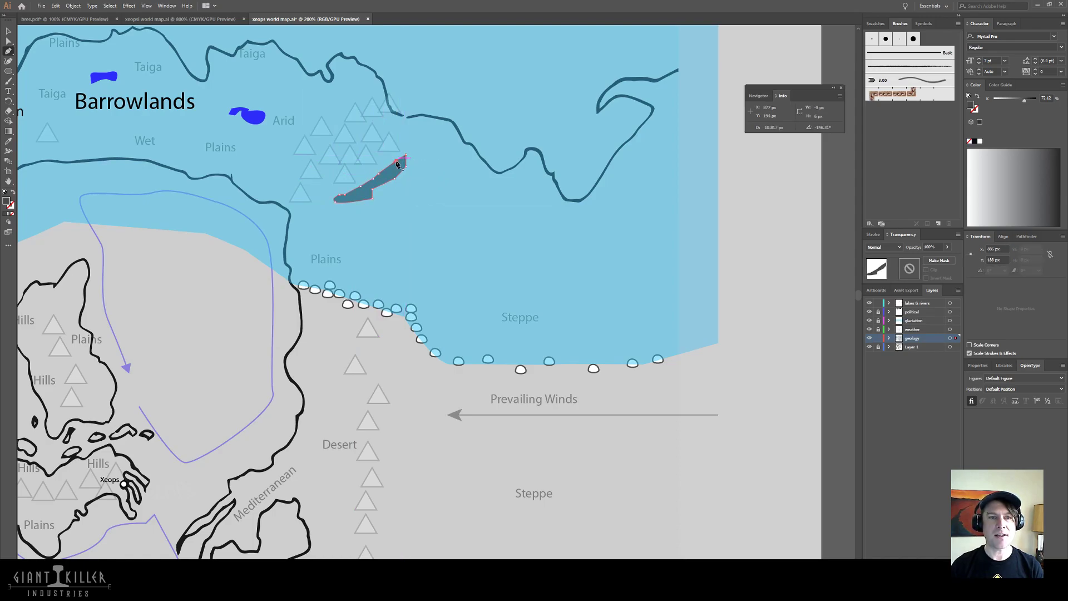
- Fill the long diagonal lake with the blue sampled from the lake west of the Arid label
click(8, 31)
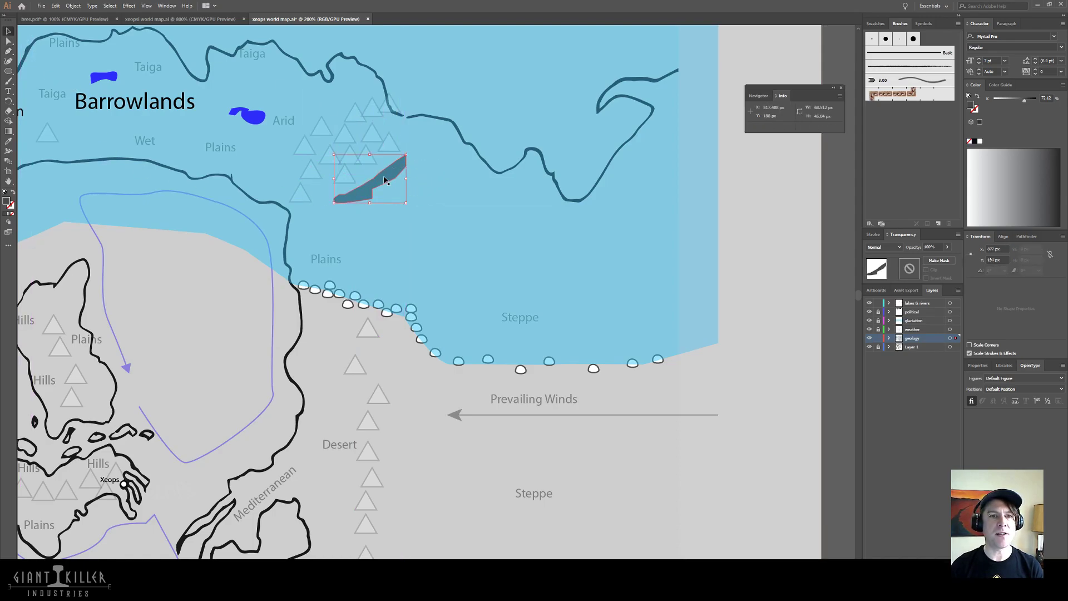
key(i)
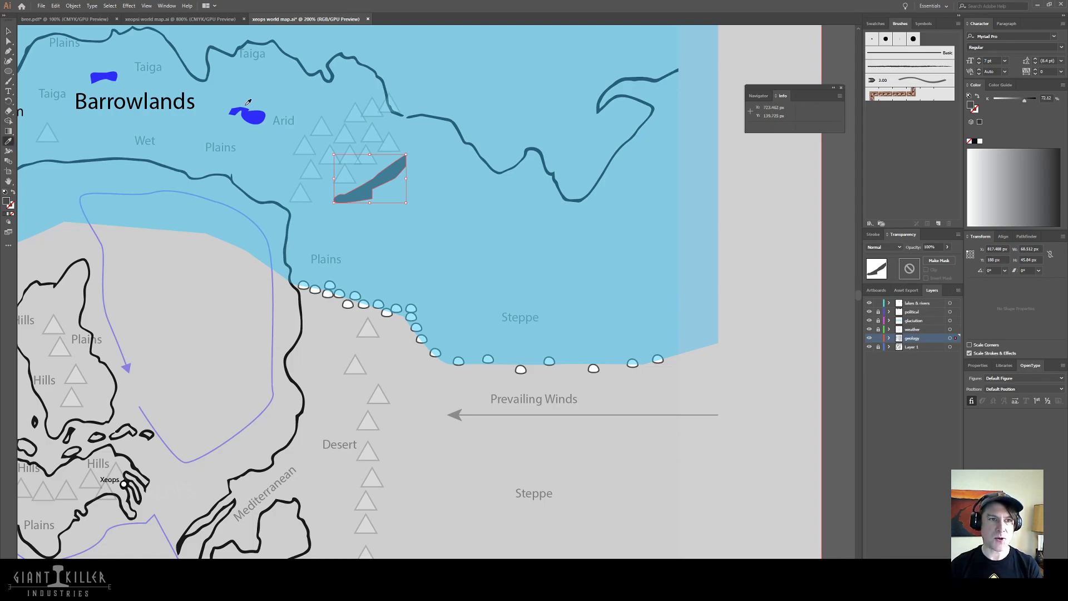
click(248, 115)
click(387, 175)
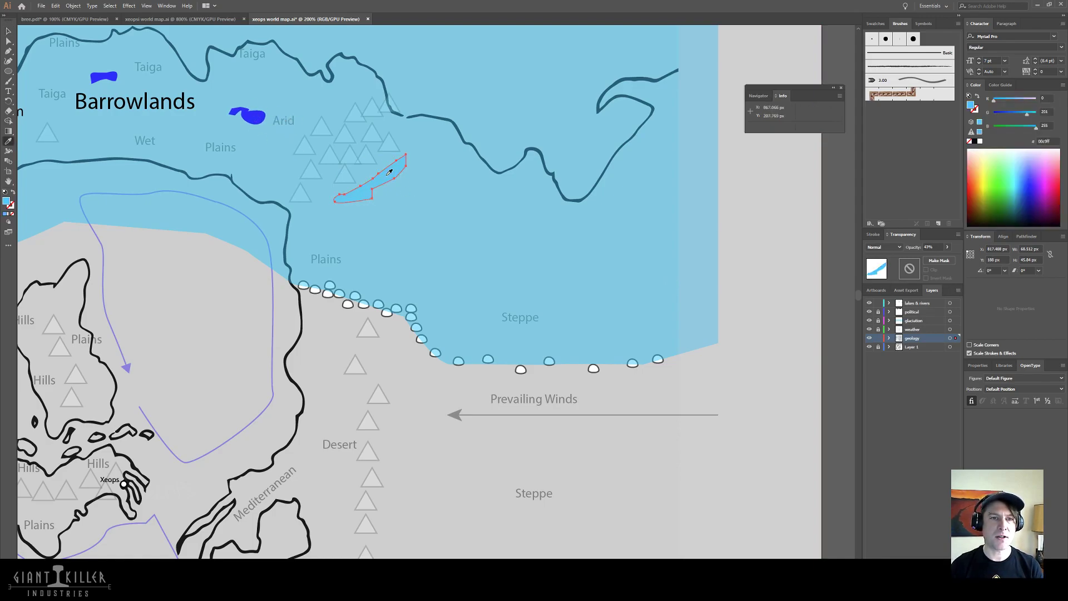
click(261, 117)
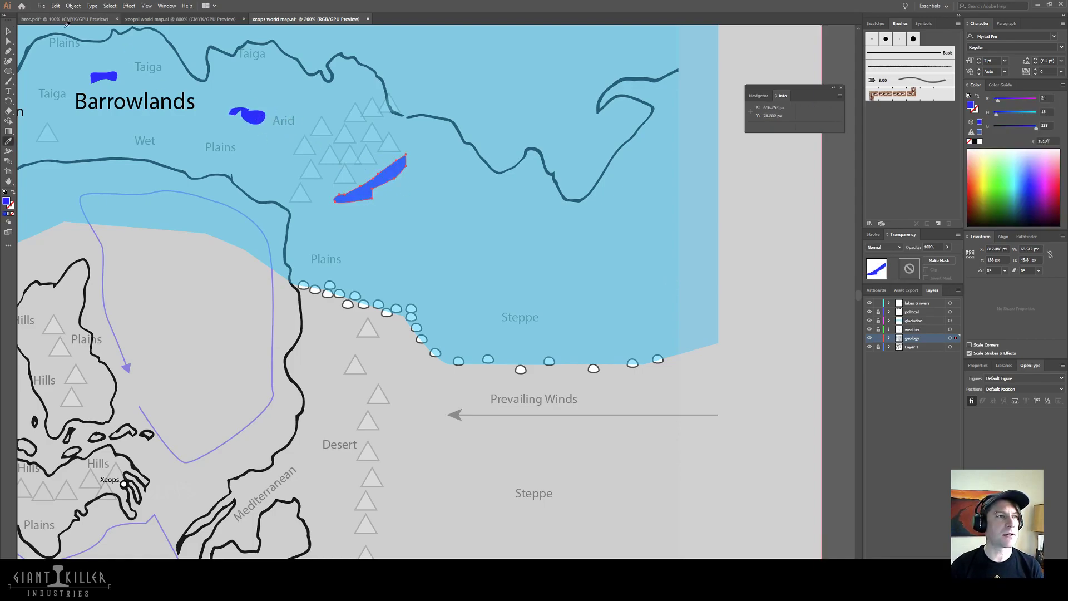
- Rotate the long lake to a steeper diagonal and position it slightly farther southeast of the mountain cluster
click(8, 30)
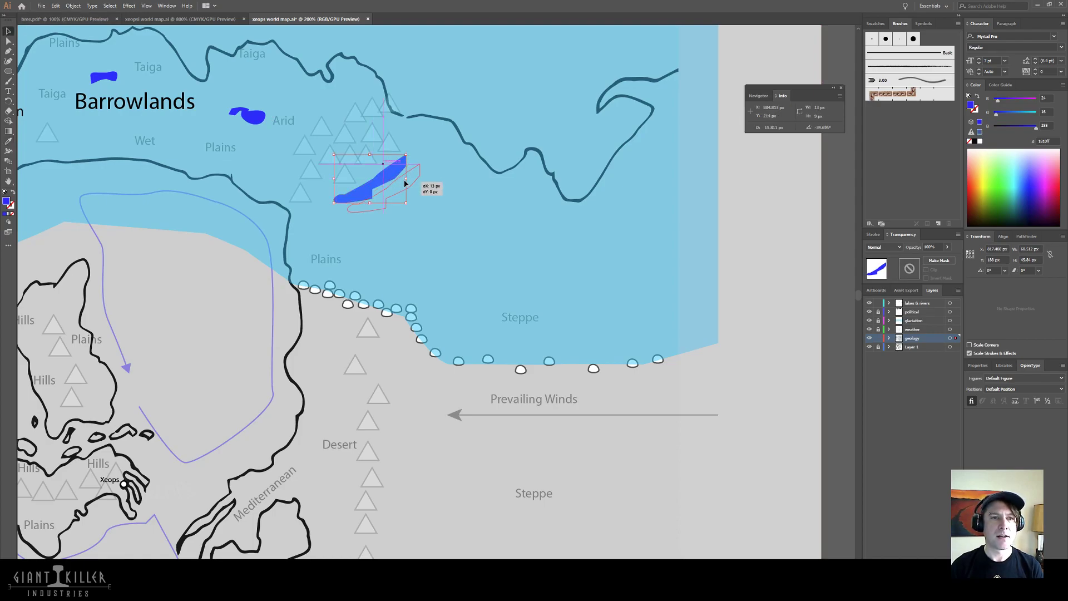
mouse_move(407, 179)
mouse_down()
mouse_move(421, 170)
mouse_move(421, 138)
mouse_move(413, 168)
mouse_up()
click(484, 206)
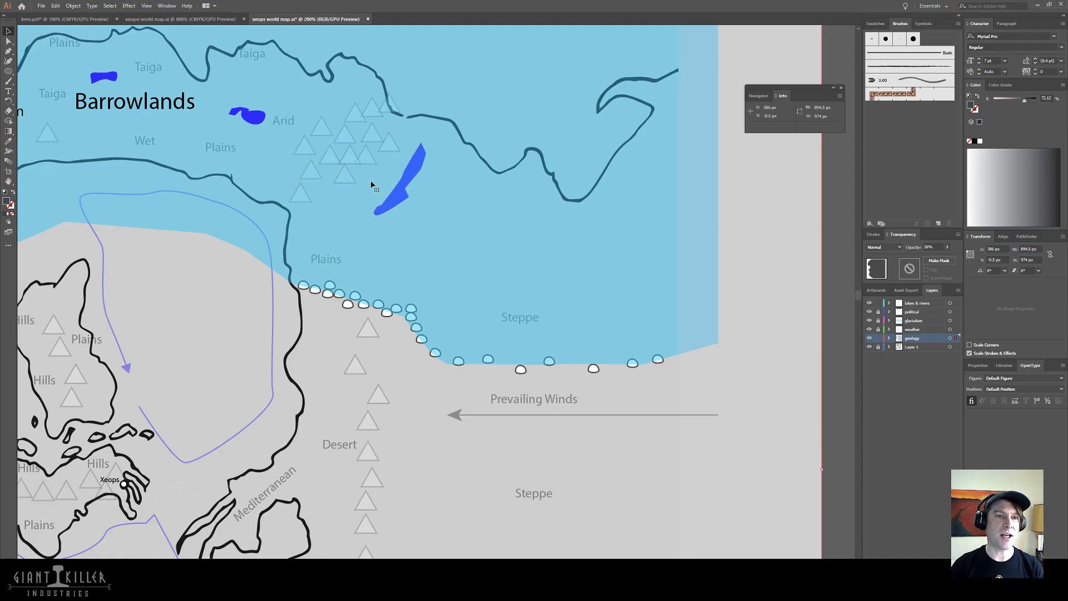
drag(392, 199, 387, 198)
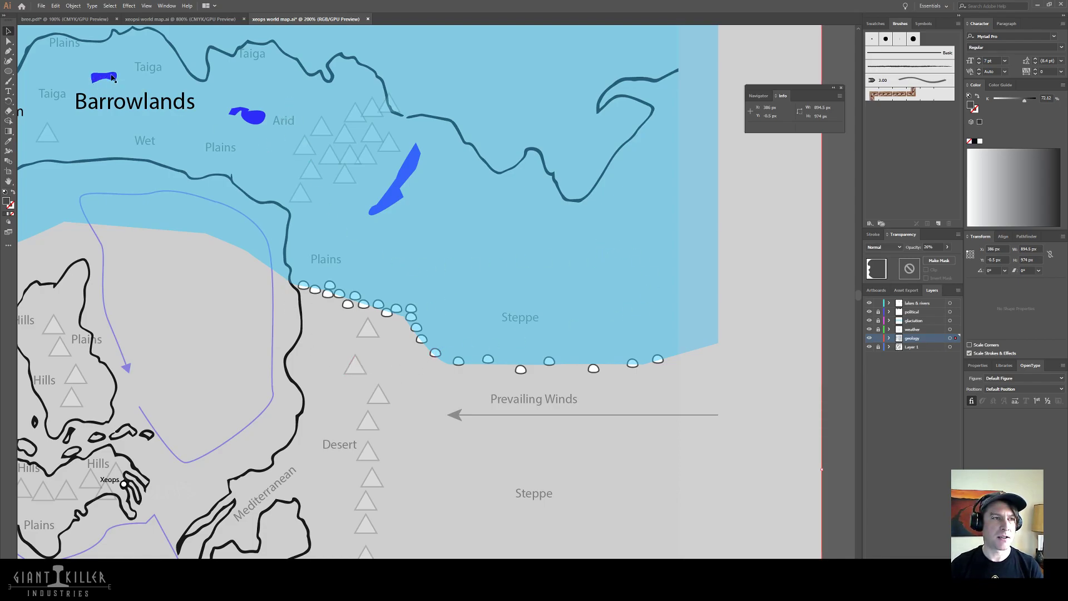
- Copy the lake above the Barrowlands label to just east of the northern Steppe label, rotate it counterclockwise and nudge it up
drag(112, 78, 610, 324)
click(625, 405)
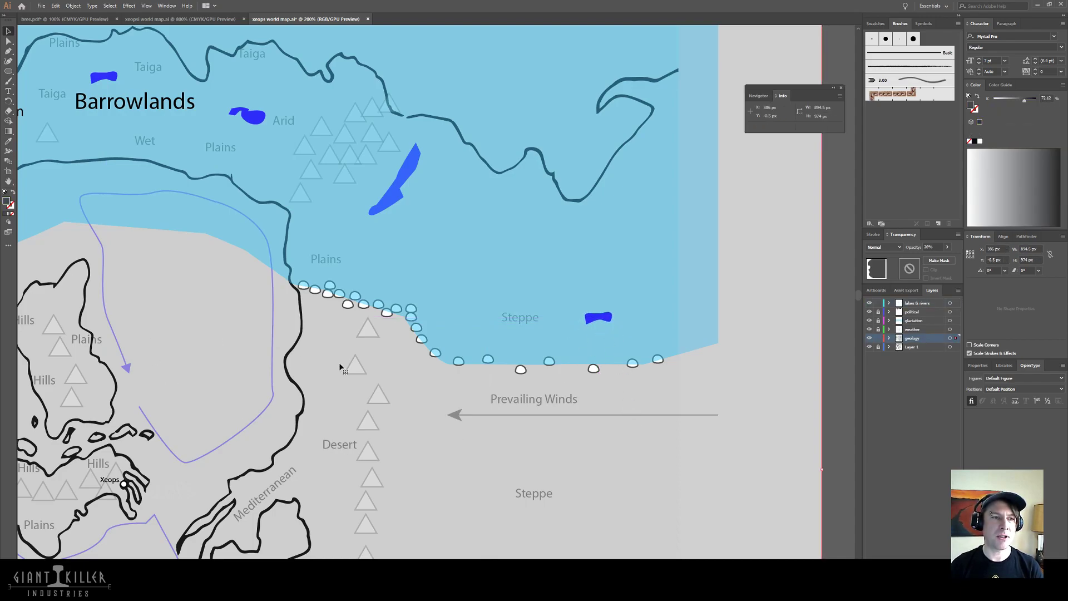
click(584, 318)
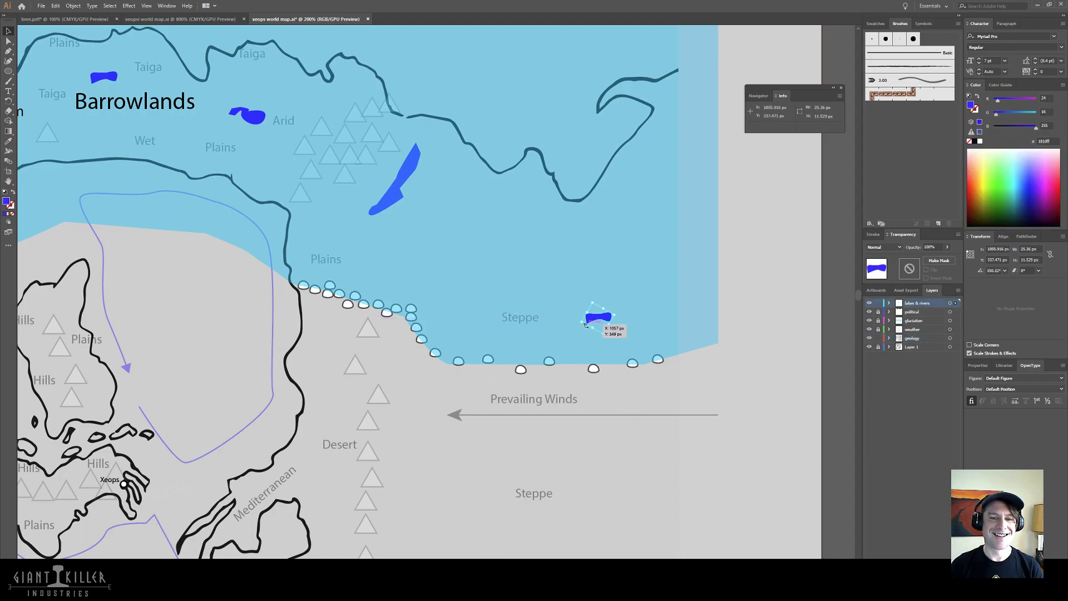
drag(594, 337, 593, 342)
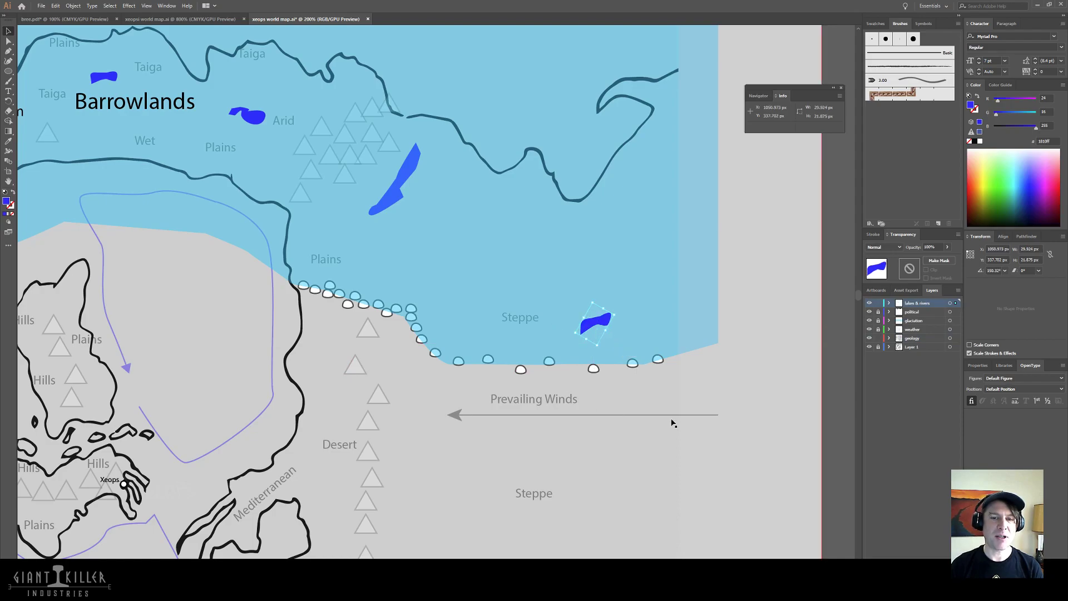
click(644, 375)
drag(598, 321, 595, 317)
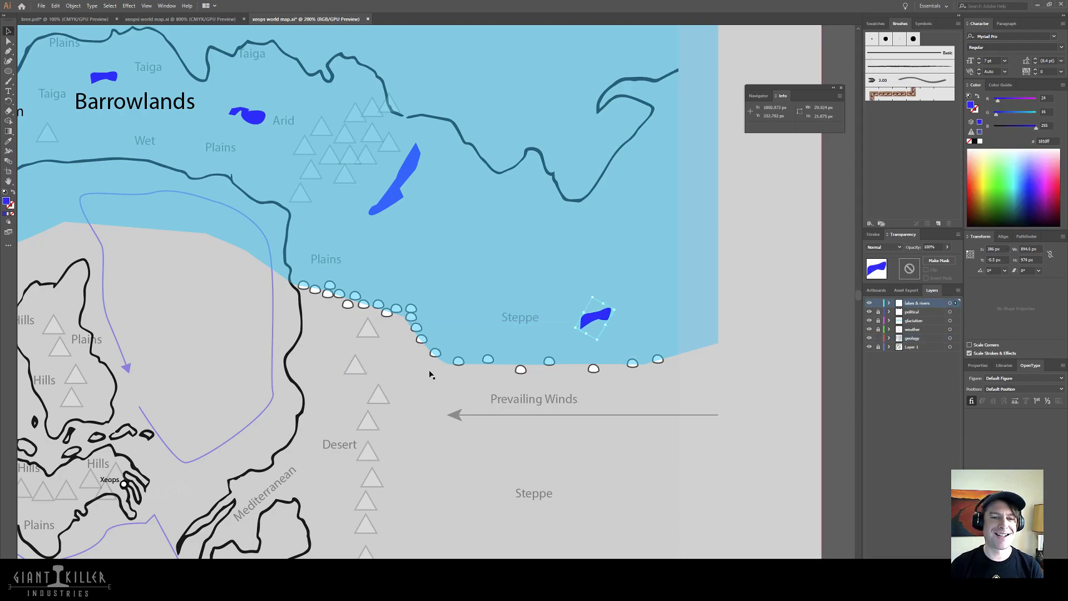
click(432, 372)
- Review the lakes, coastlines and glaciation area across the whole world map
drag(177, 366, 568, 256)
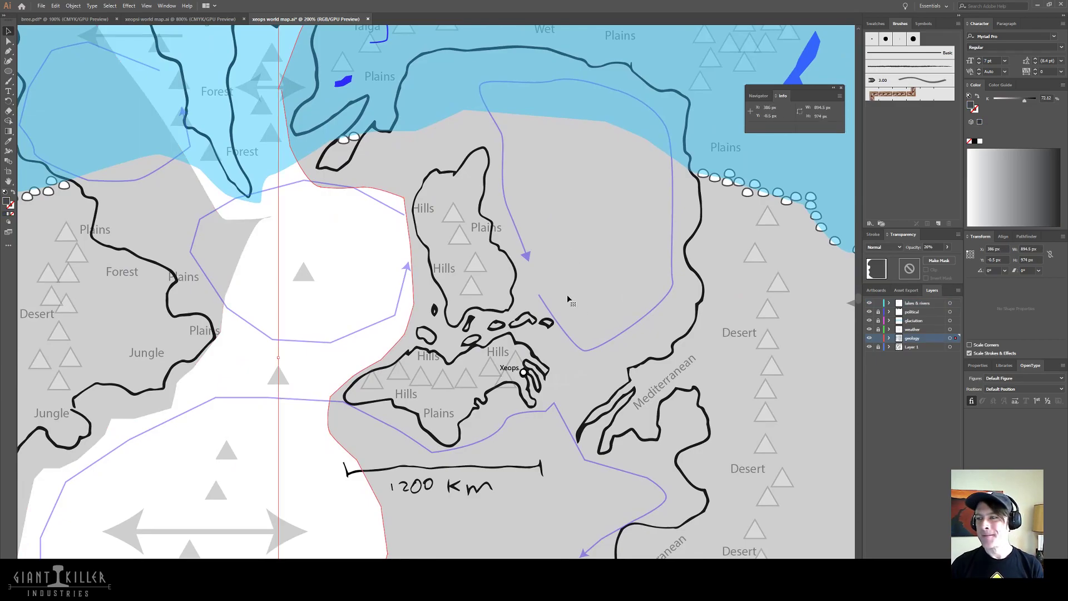
key(a)
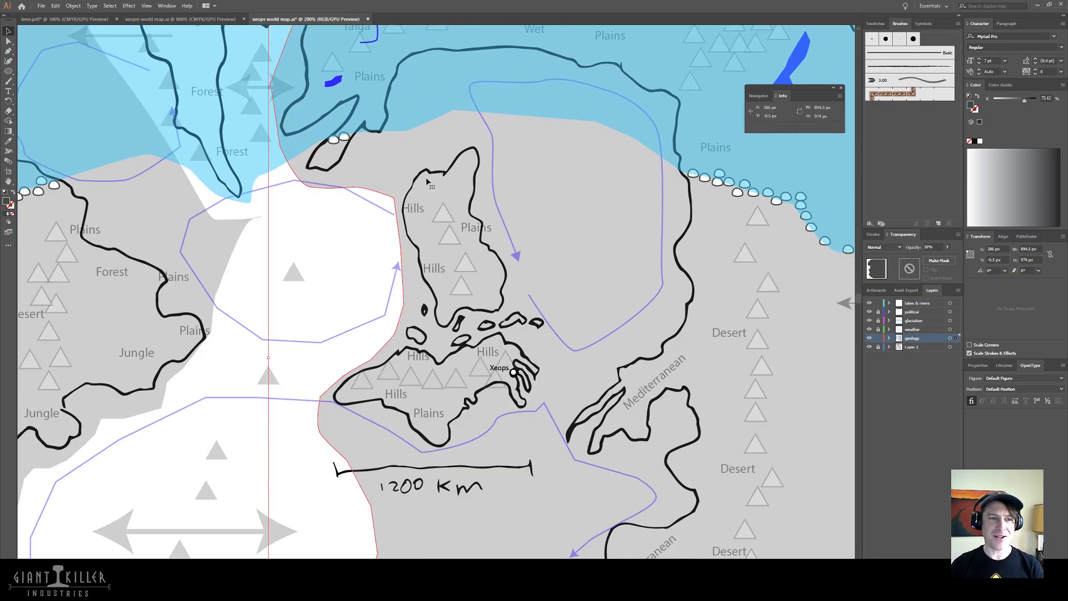
scroll(427, 181, left, 8)
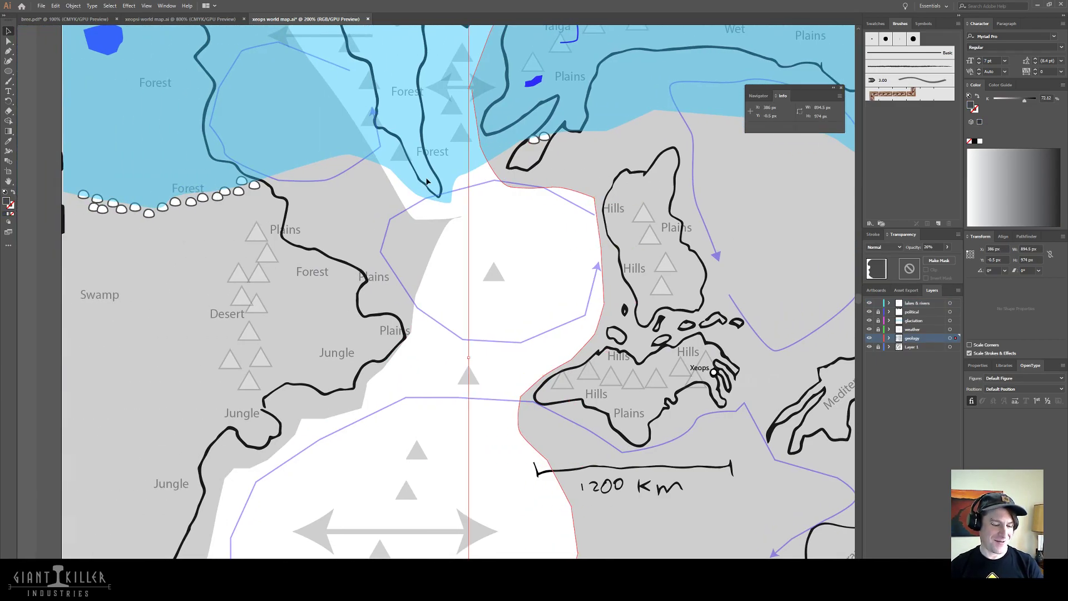
scroll(436, 202, up, 3)
scroll(437, 202, down, 10)
scroll(639, 375, up, 5)
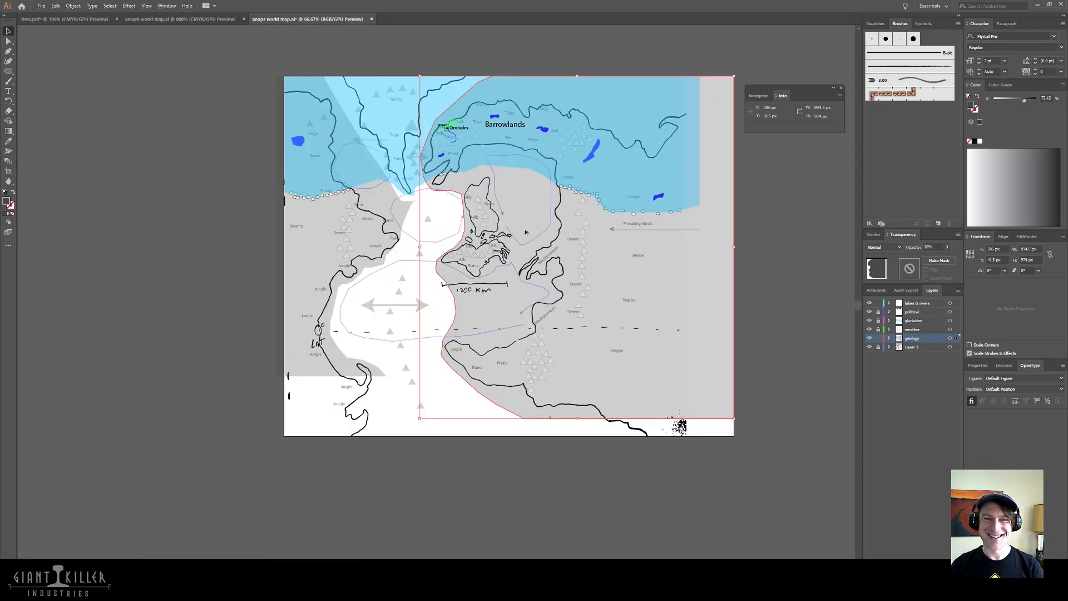
scroll(526, 232, down, 1)
scroll(526, 236, down, 2)
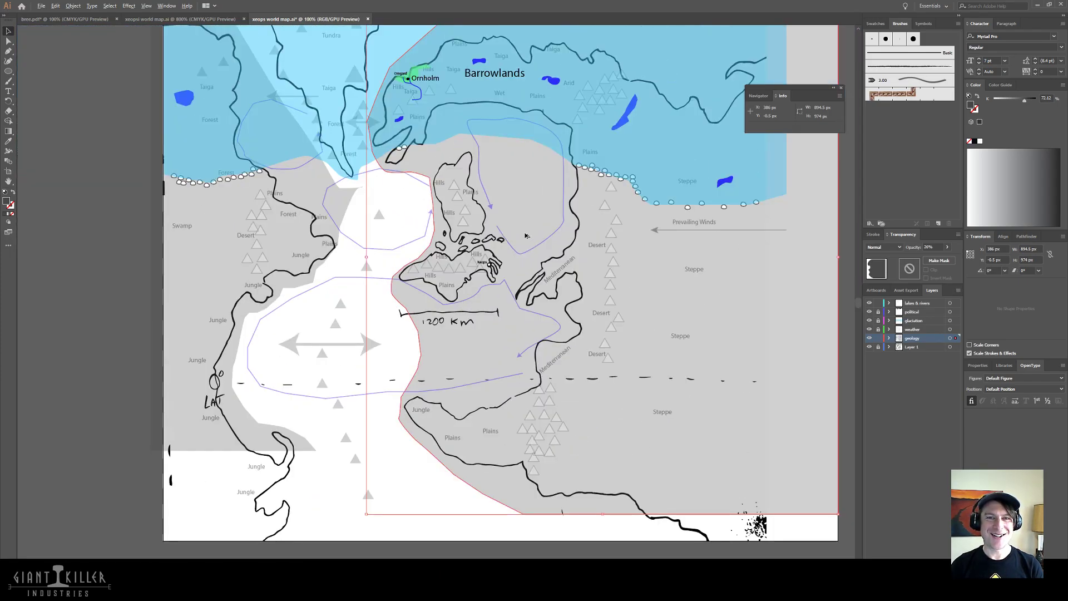
- Draw a winding Pen tool river from the mountain south of Ornholm past the small lake to the tip of the narrow inlet
scroll(526, 235, up, 1)
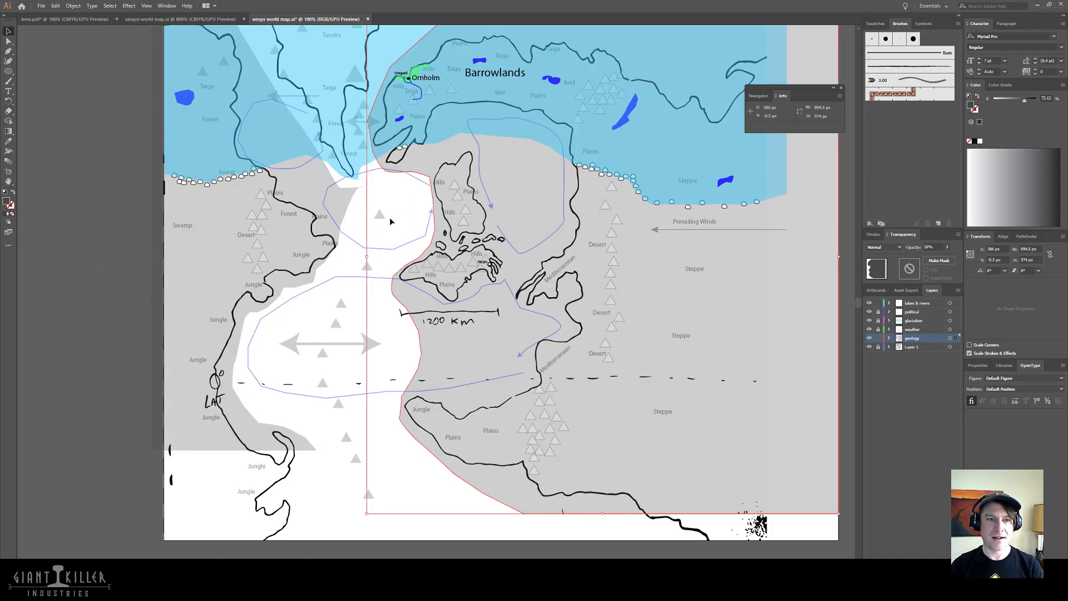
drag(390, 221, 317, 275)
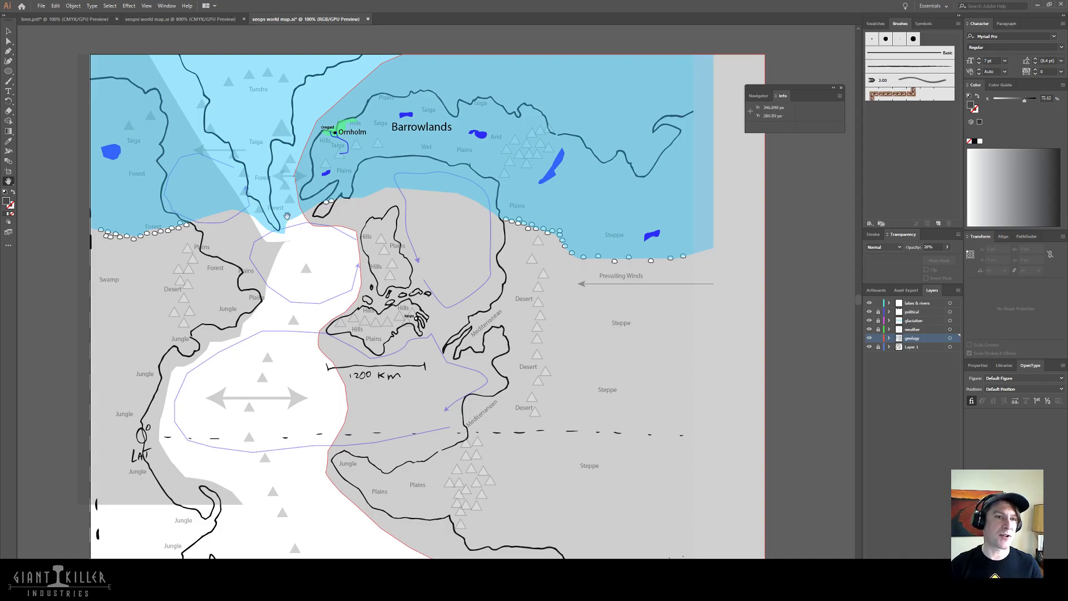
key(p)
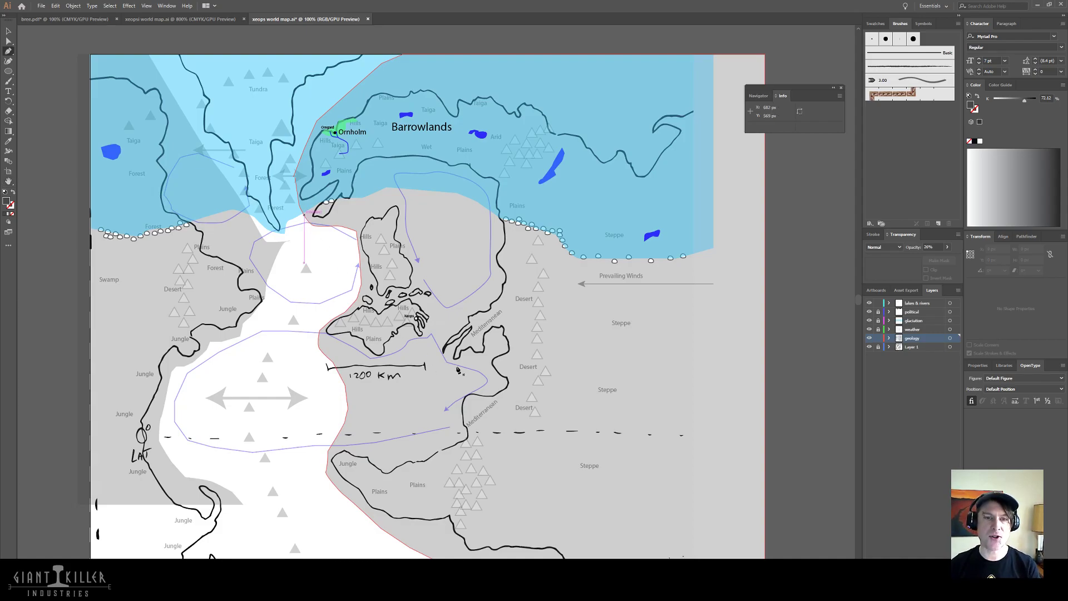
key(ctrl+shift+a)
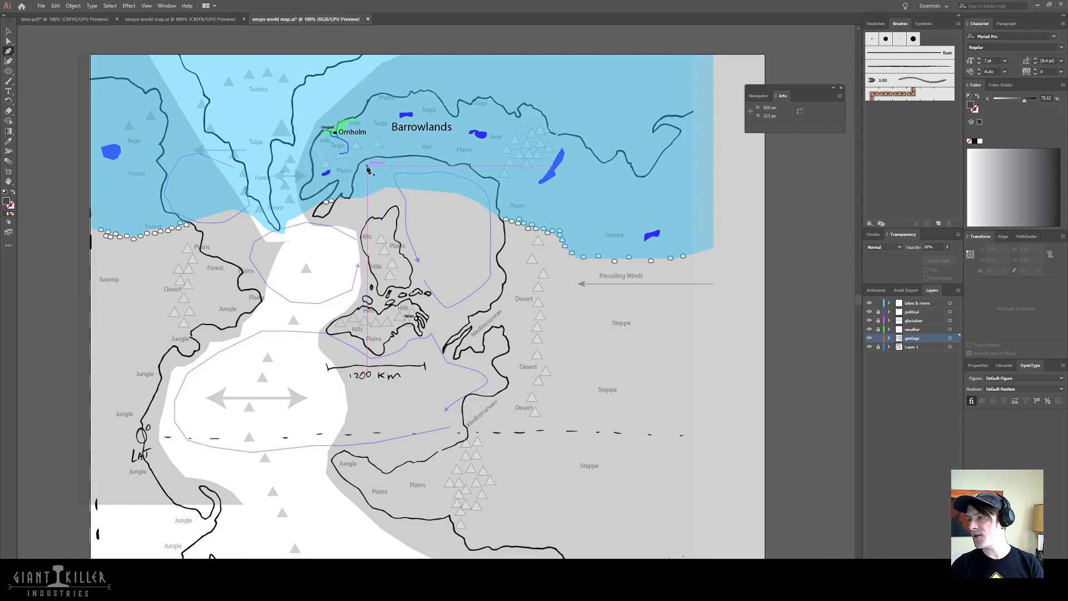
scroll(366, 176, left, 2)
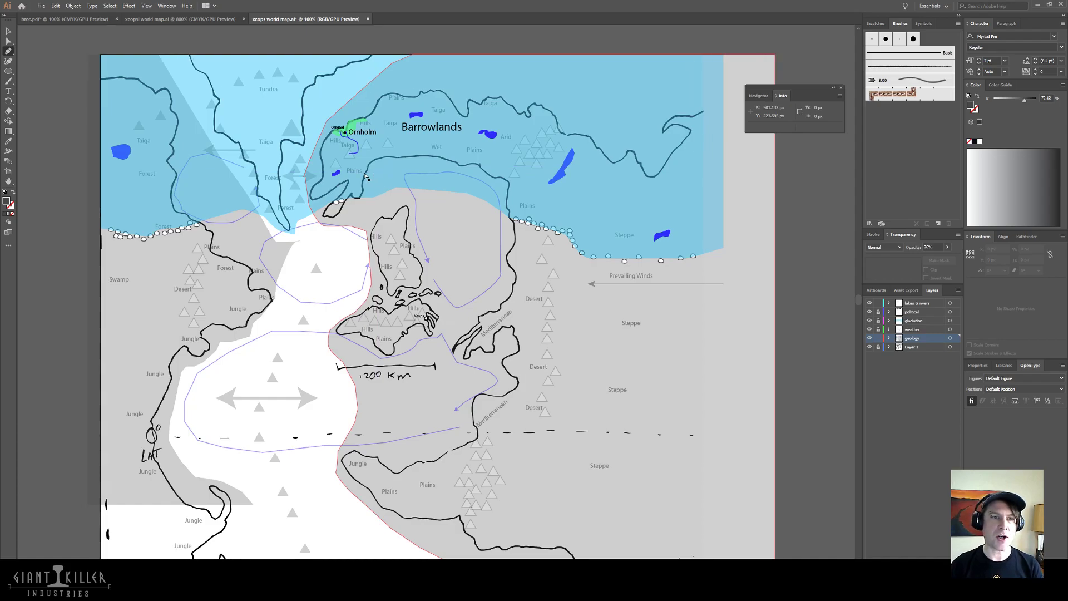
scroll(375, 138, down, 1)
scroll(375, 139, up, 3)
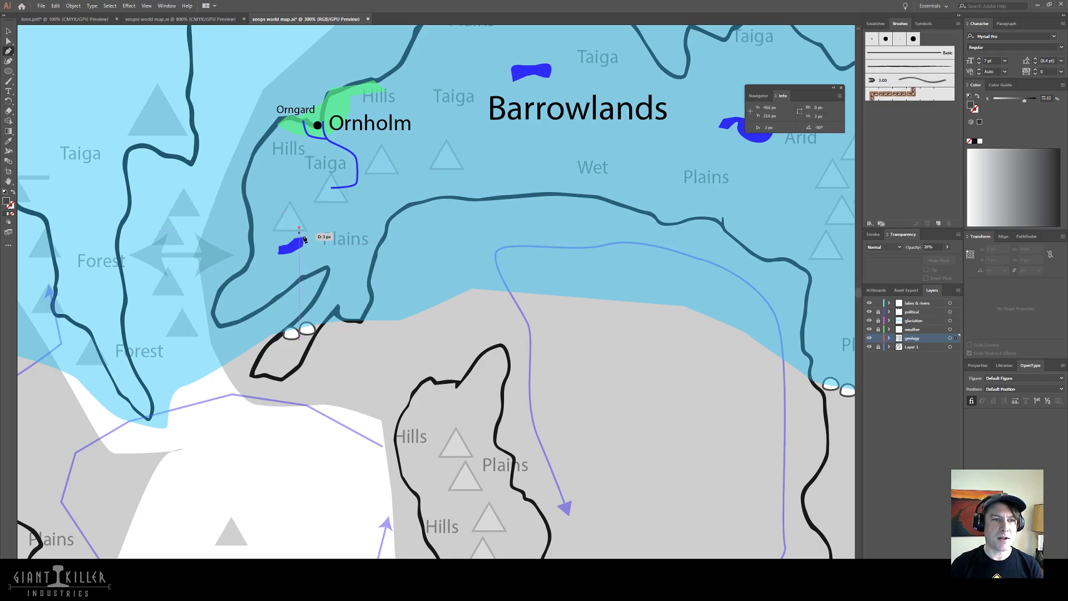
click(300, 228)
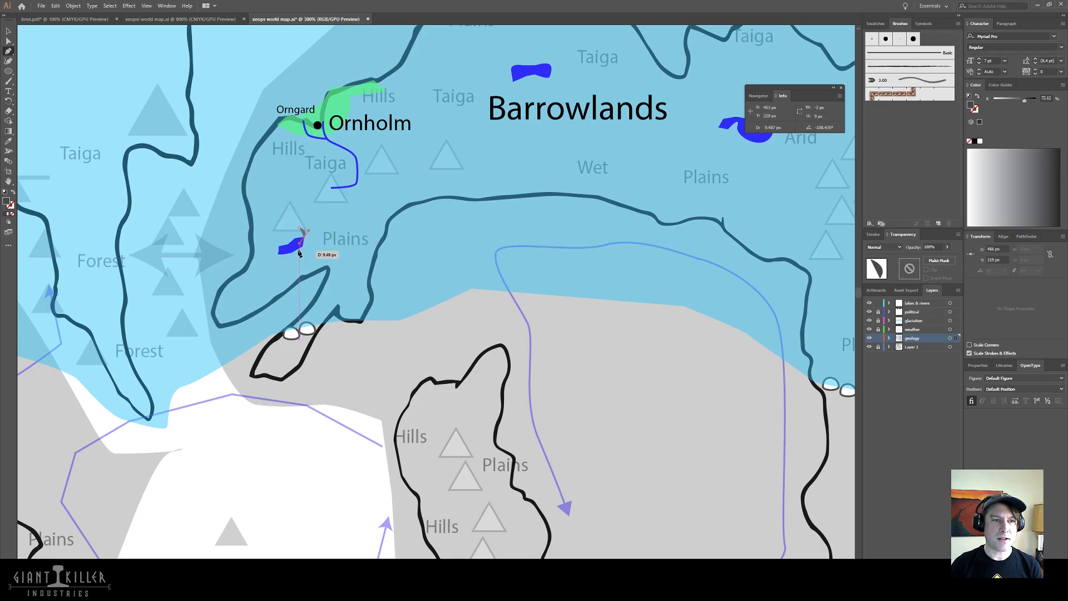
click(297, 248)
click(313, 254)
drag(329, 267, 321, 282)
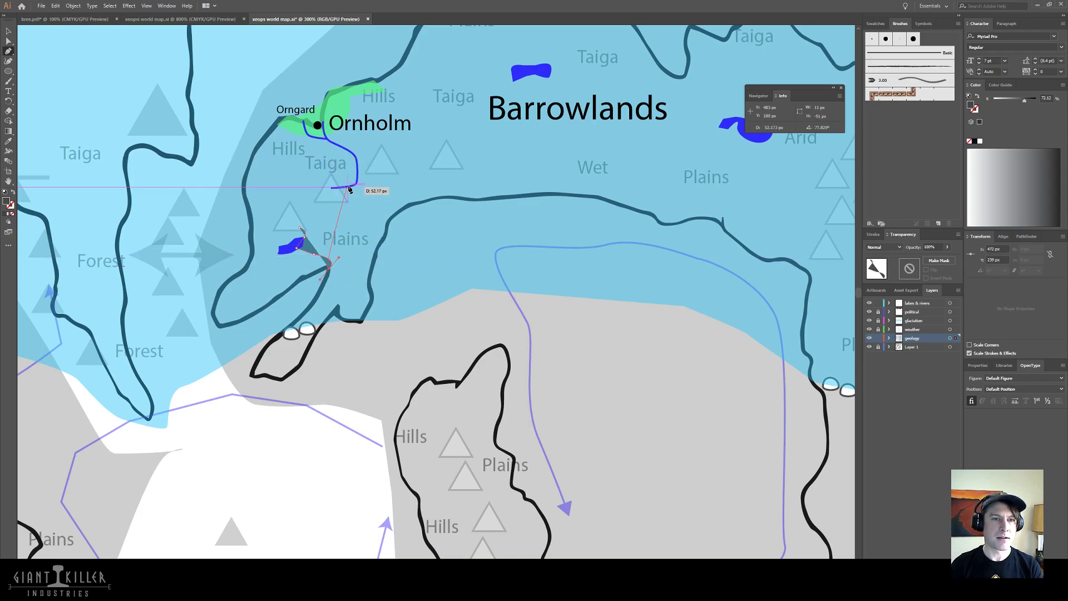
- Give the new river the blue line style sampled from the existing river below Ornholm, and deselect it
key(i)
click(341, 188)
click(8, 31)
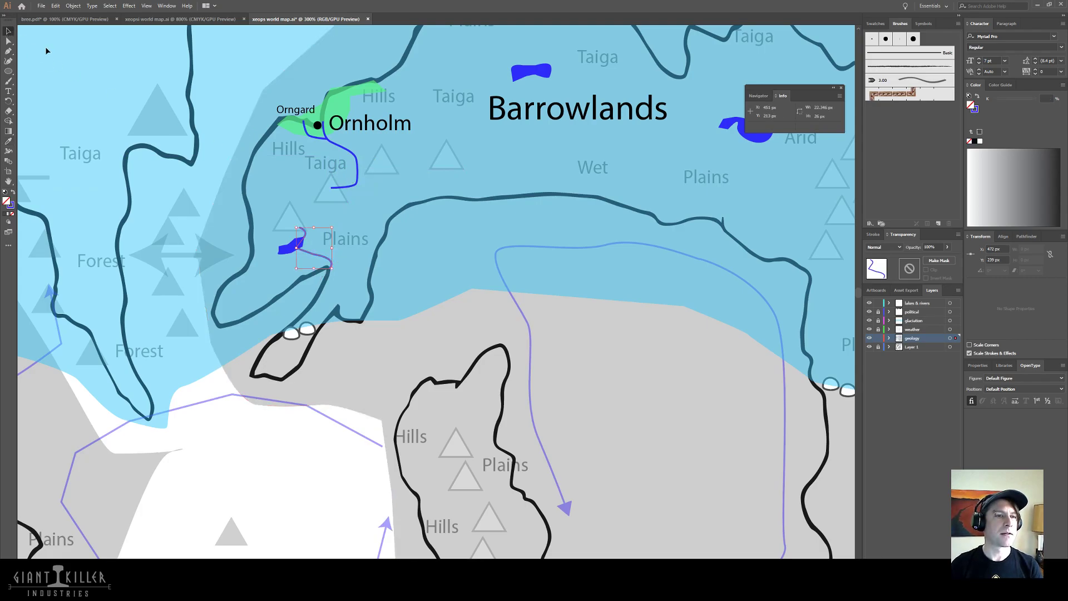
click(474, 305)
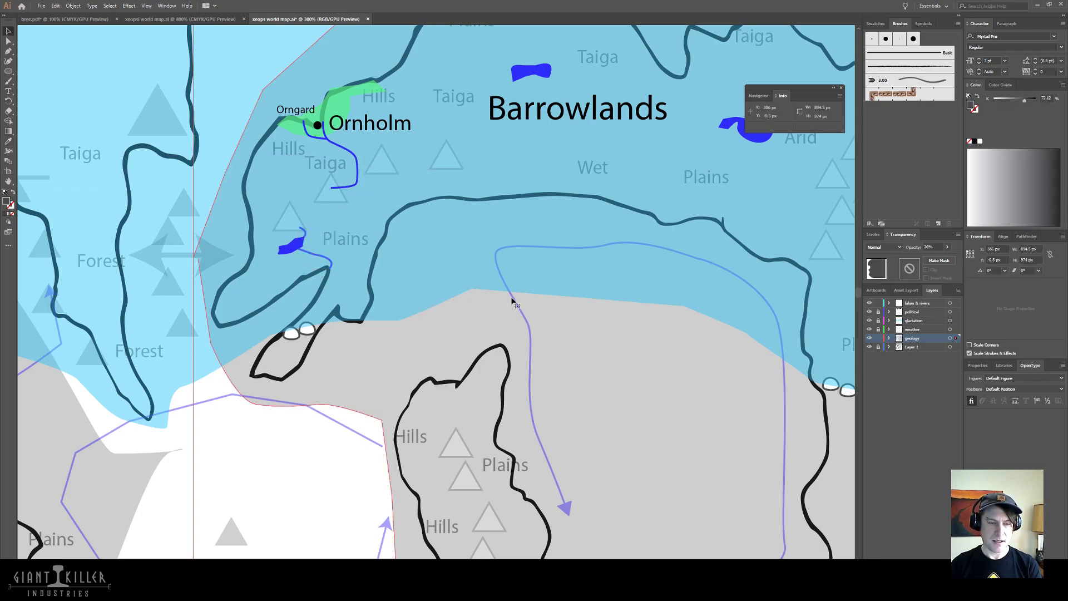
key(o)
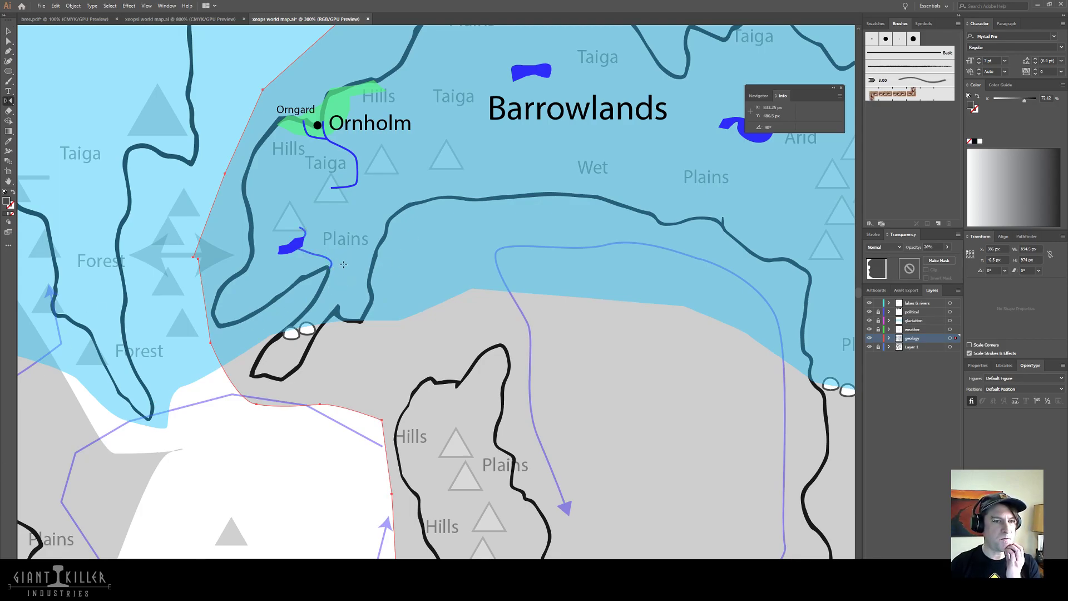
drag(336, 268, 351, 278)
key(ctrl+z)
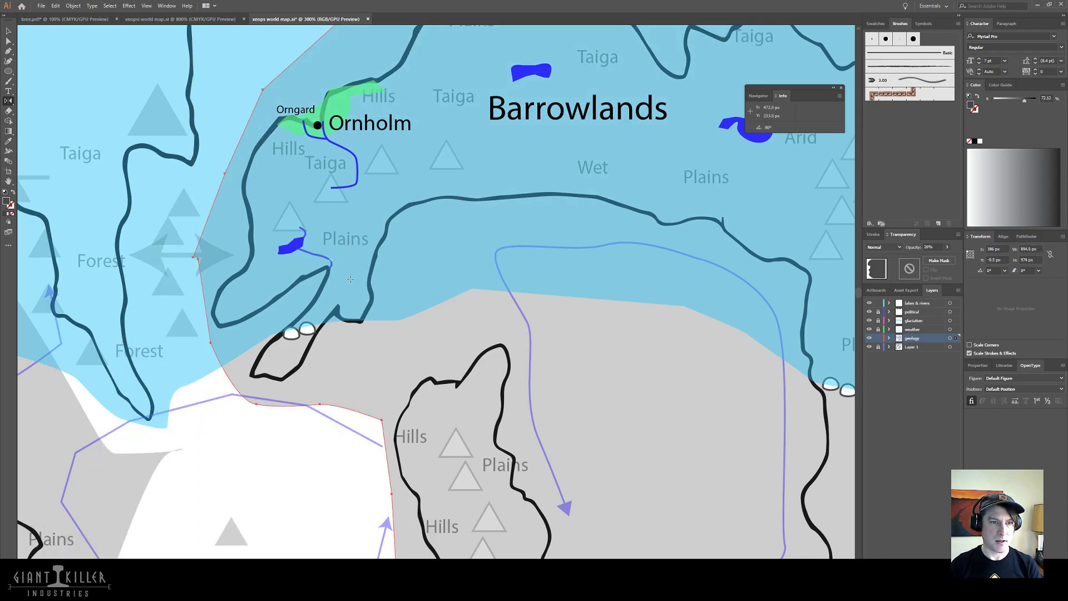
- Draw a second blue river segment from the first river's end, bending east and then southwest to the coast beside the peninsula
key(p)
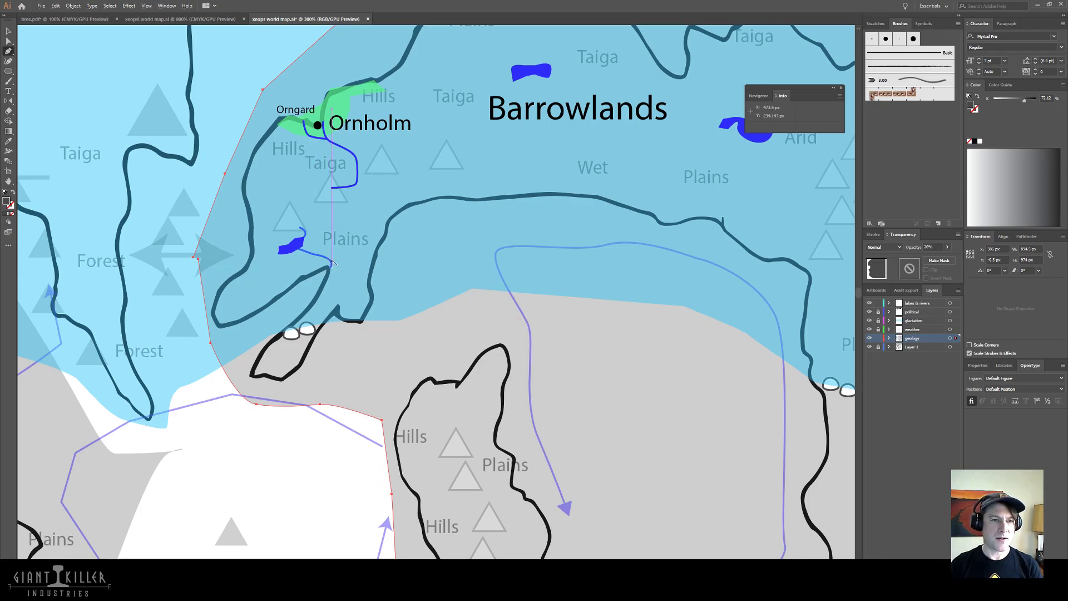
key(ctrl+shift+a)
click(332, 262)
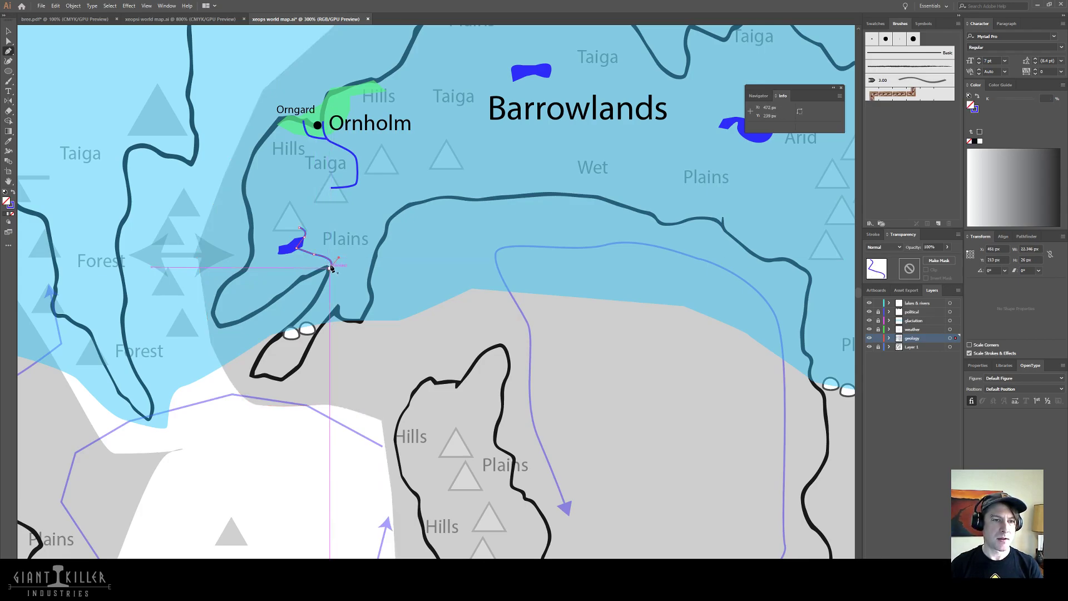
drag(359, 280, 339, 316)
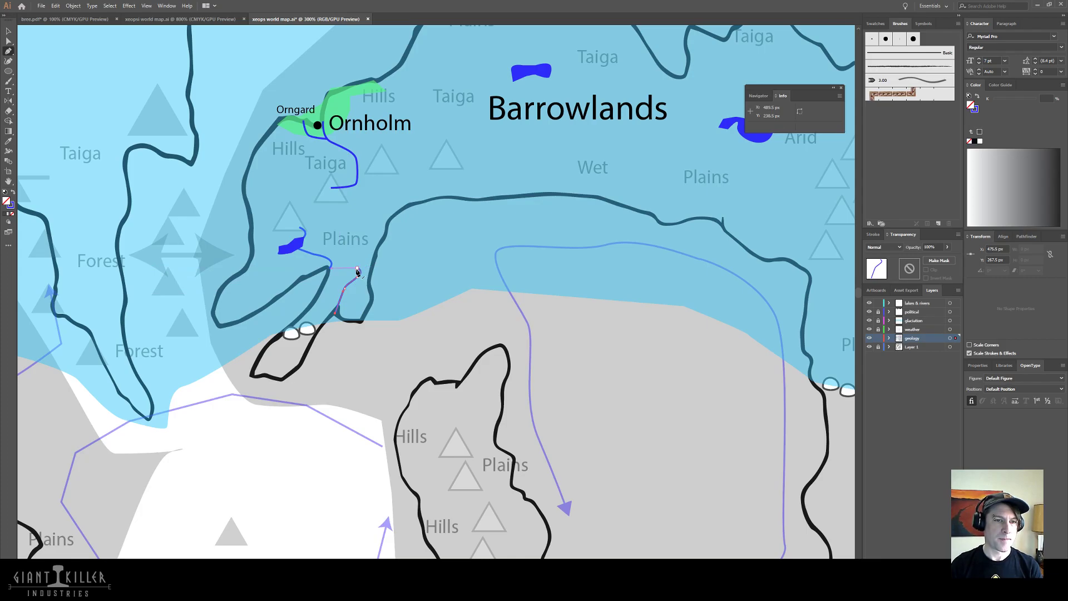
drag(330, 262, 338, 238)
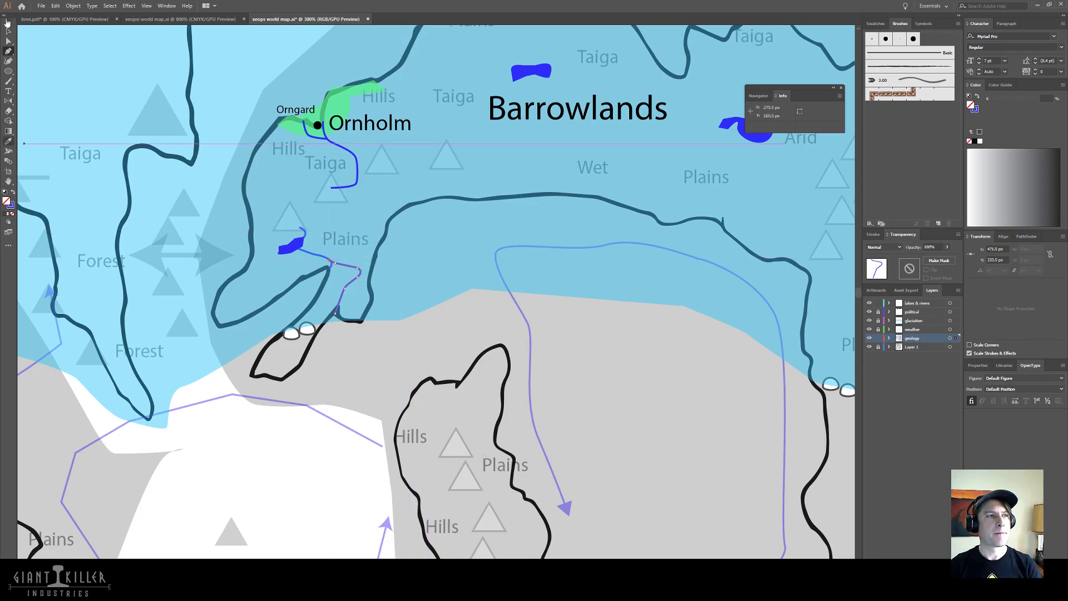
click(8, 30)
click(406, 305)
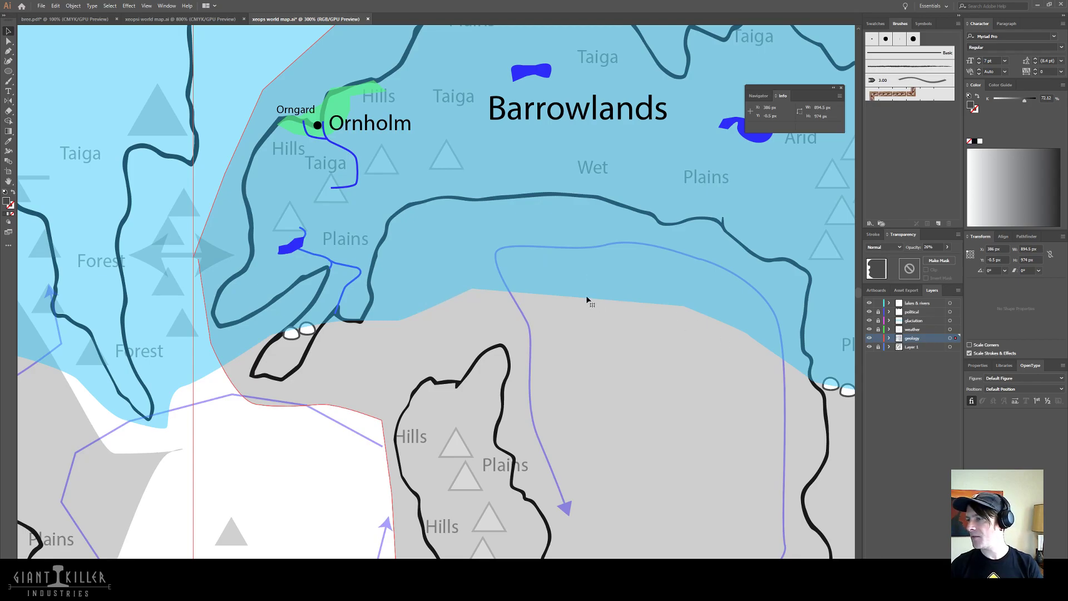
- Draw a winding Pen tool river from the eastern mountain cluster to the upper part of the long diagonal lake
drag(648, 211, 262, 242)
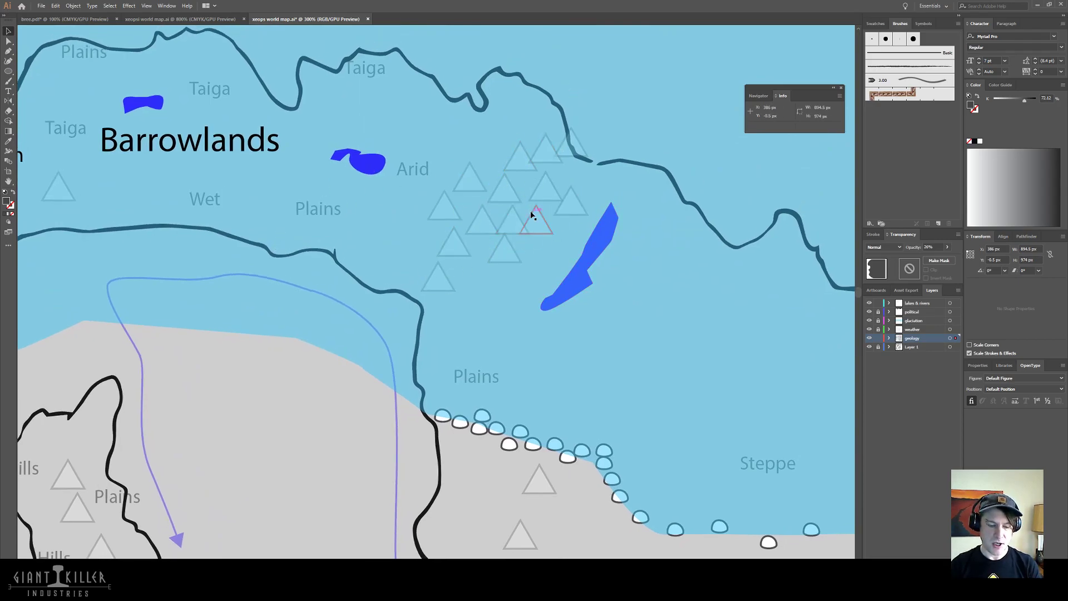
key(p)
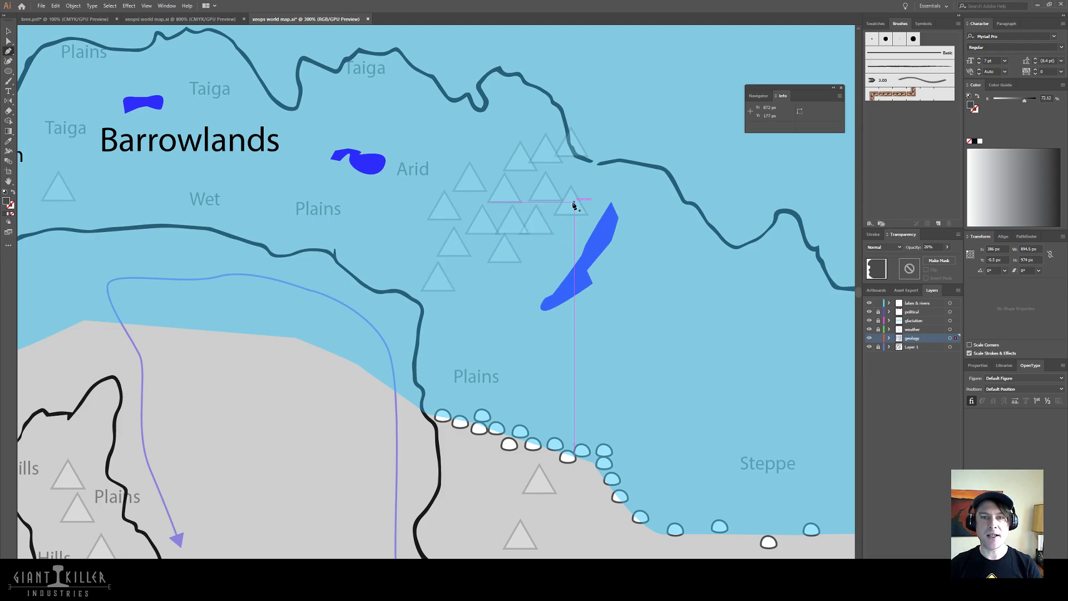
click(535, 205)
drag(560, 223, 590, 231)
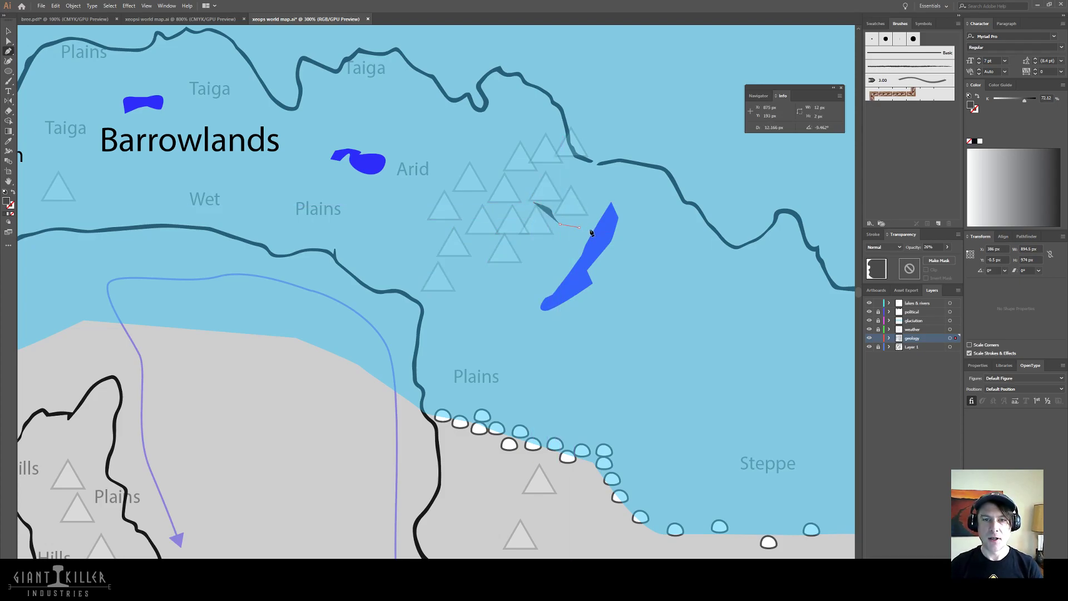
click(593, 234)
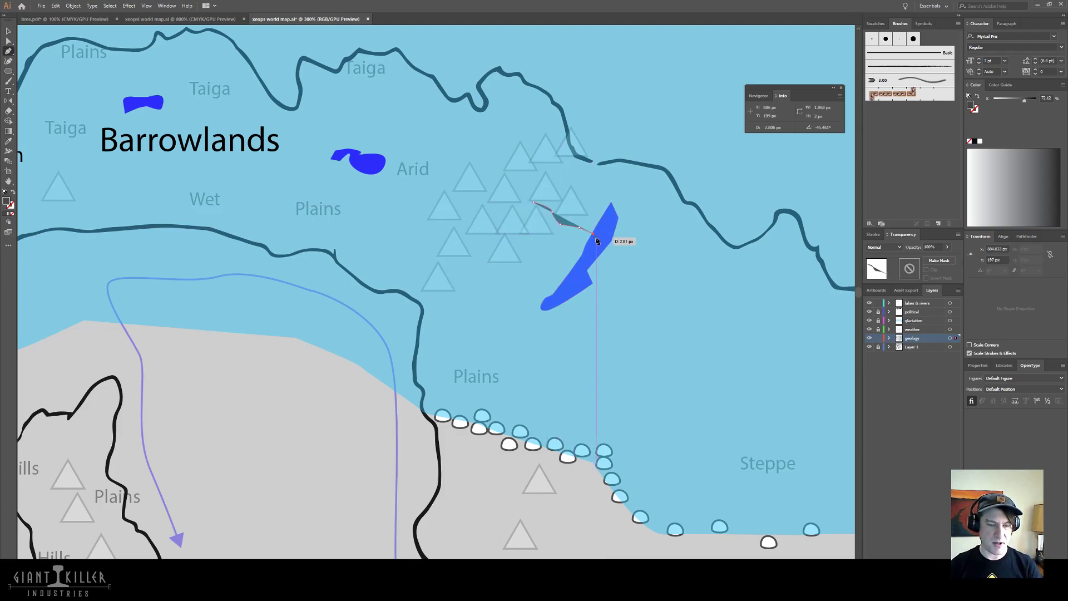
key(i)
click(611, 229)
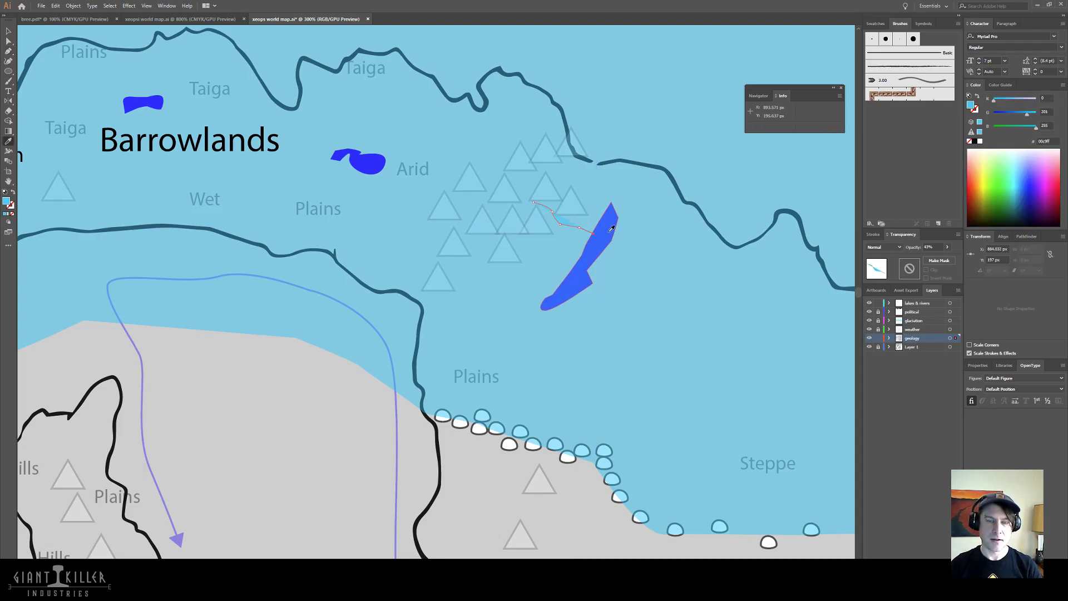
key(shift+x)
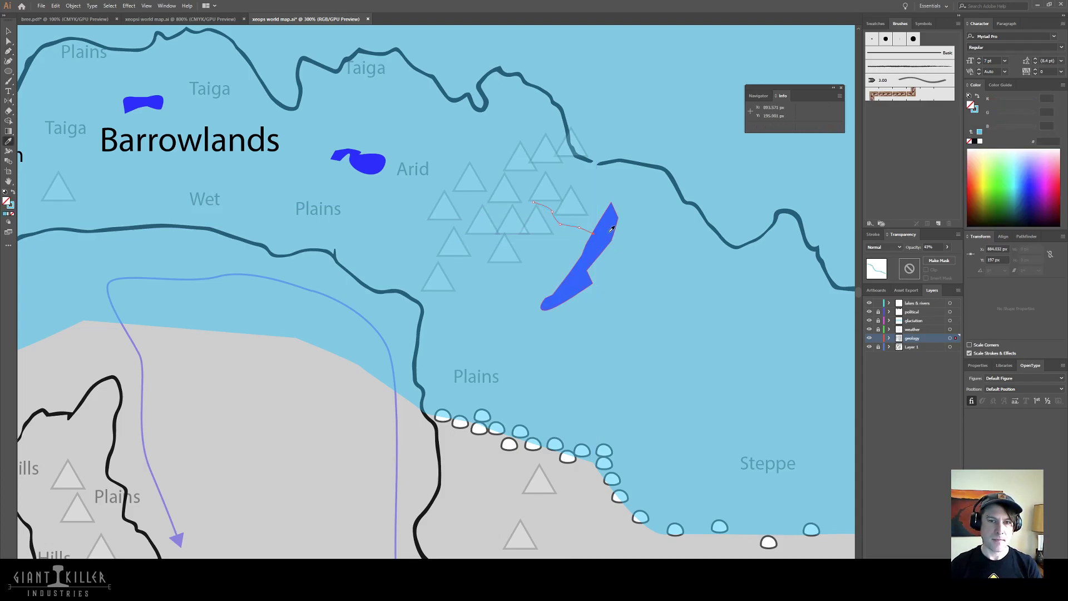
key(shift+x)
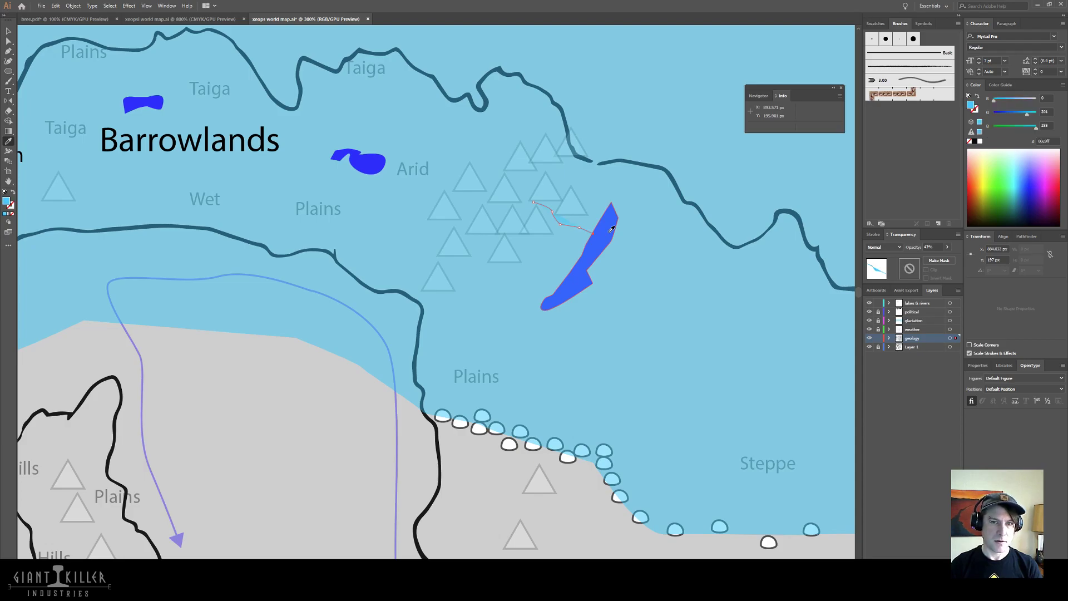
- Apply the blue sampled from the lake west of the Arid label as the river's stroke, with no fill
click(383, 161)
key(shift+x)
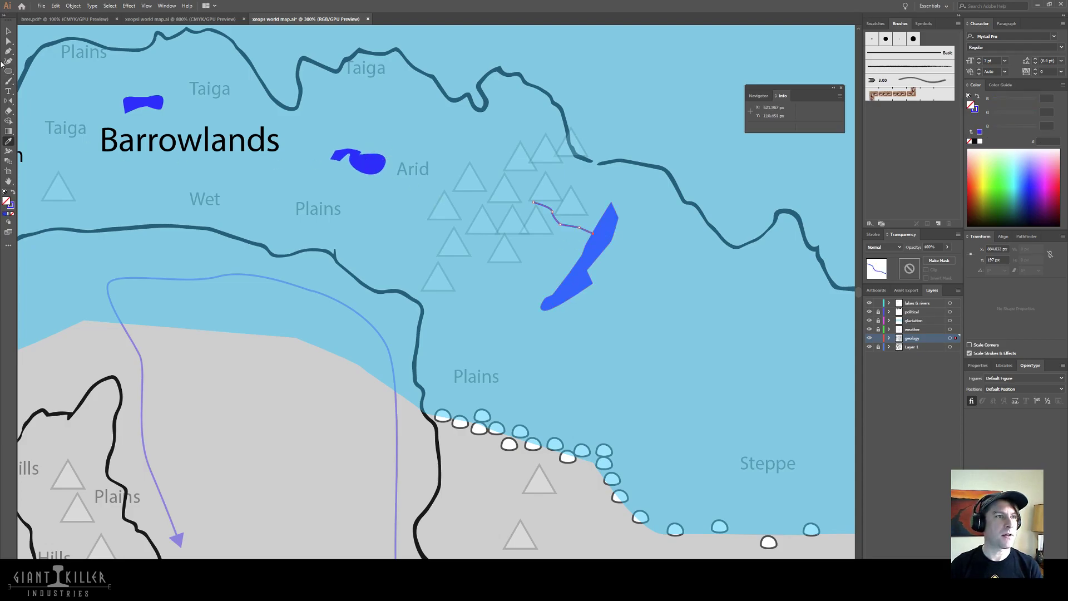
click(8, 32)
- Draw a second river from the middle of the mountain cluster east to the central west shore of the long lake
key(p)
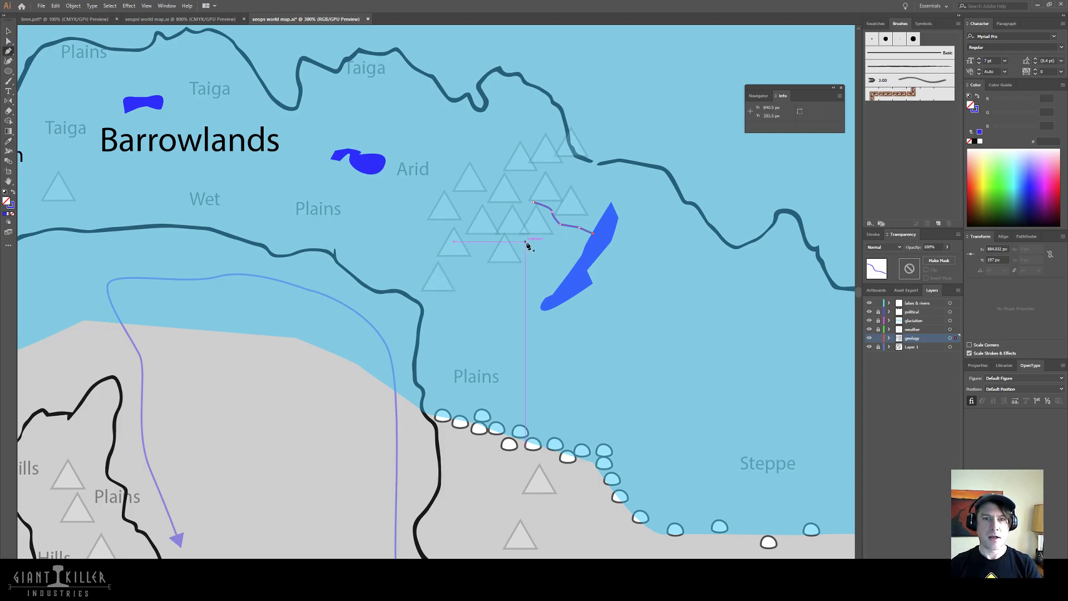
click(508, 232)
click(524, 249)
click(544, 252)
click(559, 252)
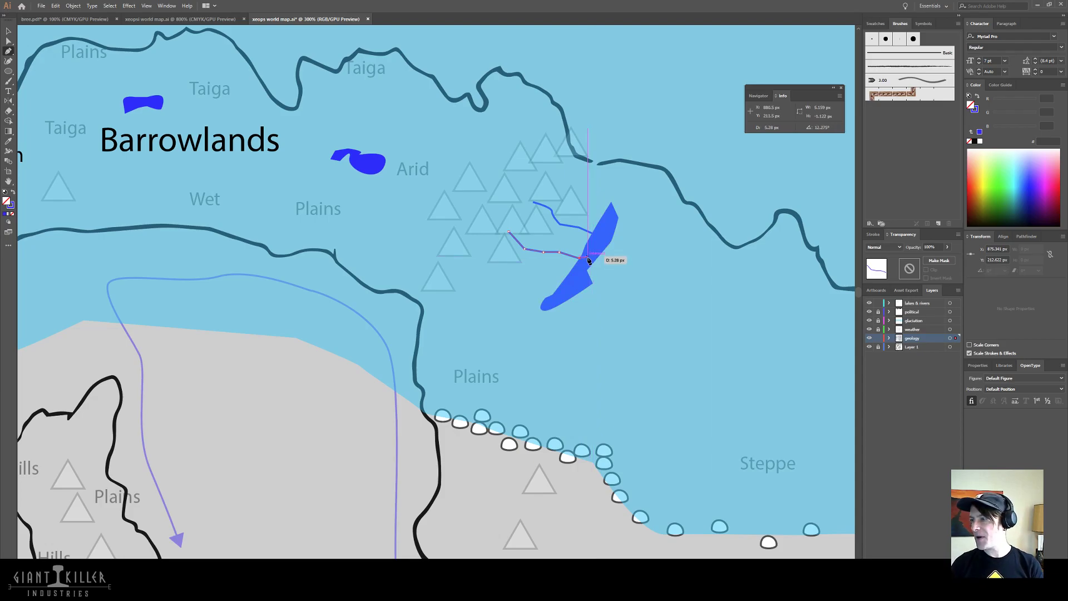
click(580, 257)
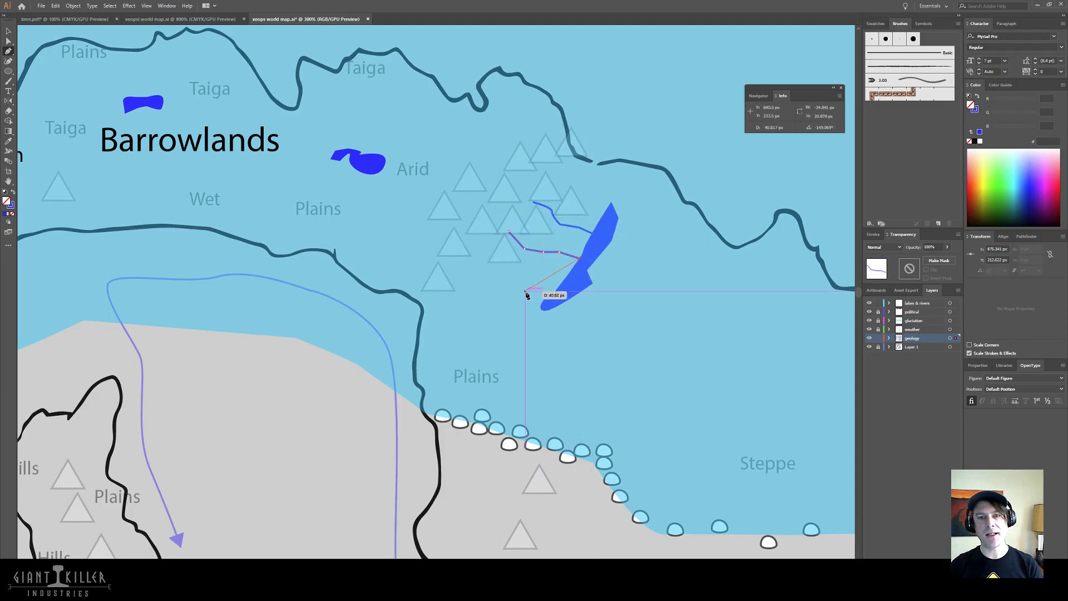
key(Escape)
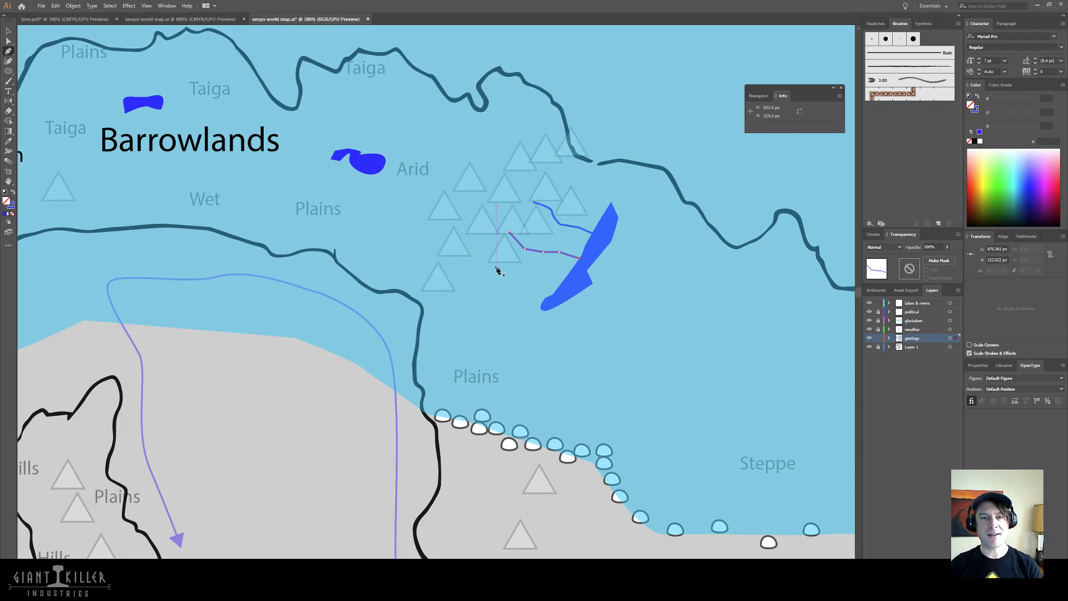
- Draw a third river from the southern mountains of the cluster to the southern end of the long lake
click(482, 251)
click(486, 263)
click(517, 271)
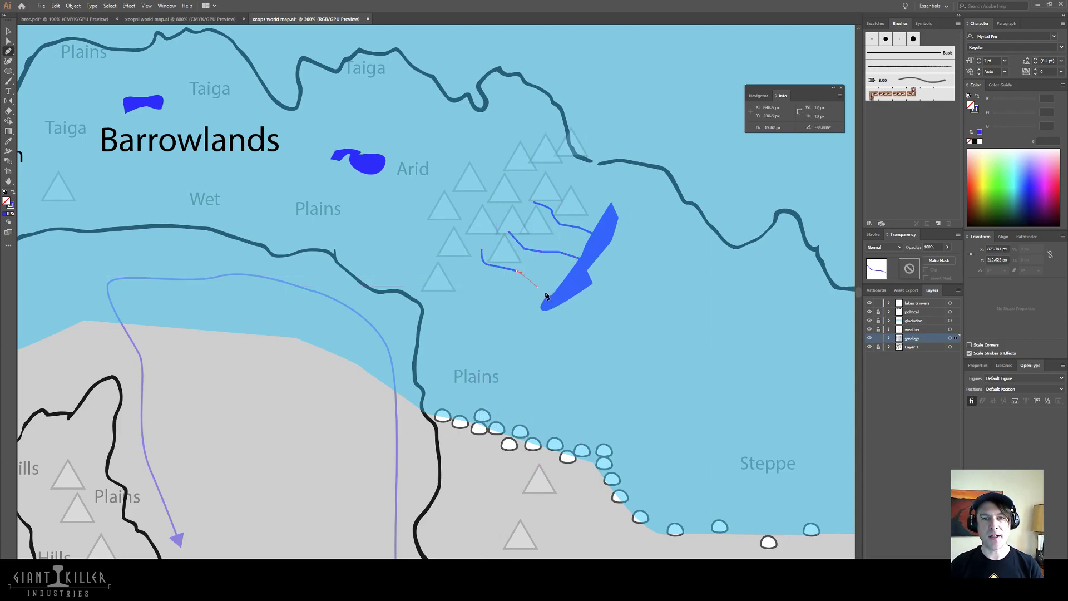
click(549, 299)
key(Escape)
- Draw an outflow river from the long lake's southern tip southwest across the Plains label to just beyond the west coast
drag(698, 387, 588, 262)
click(434, 184)
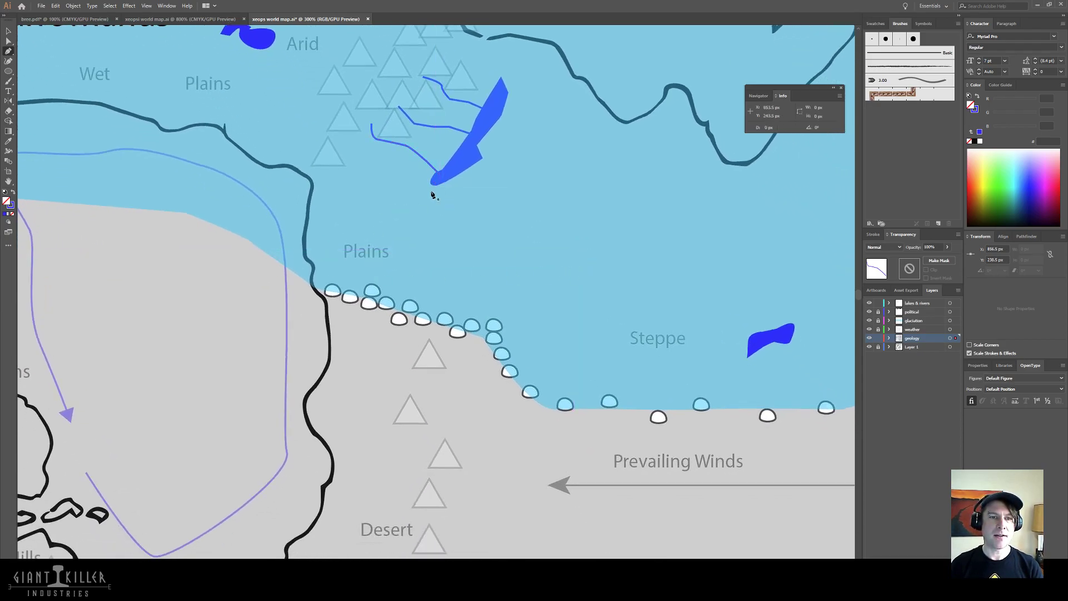
click(407, 243)
click(366, 257)
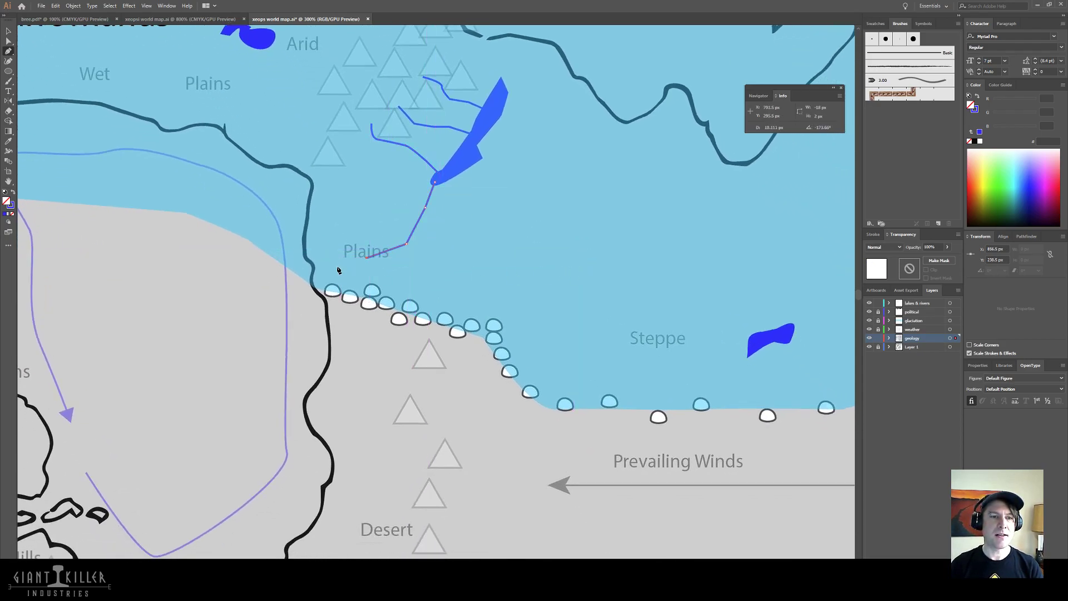
click(330, 277)
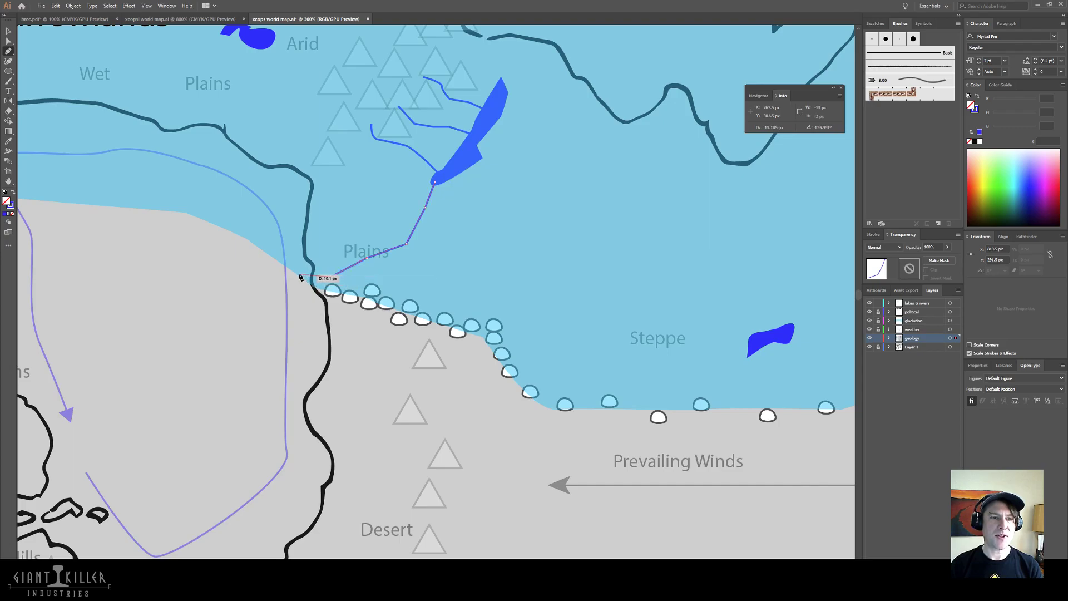
click(299, 275)
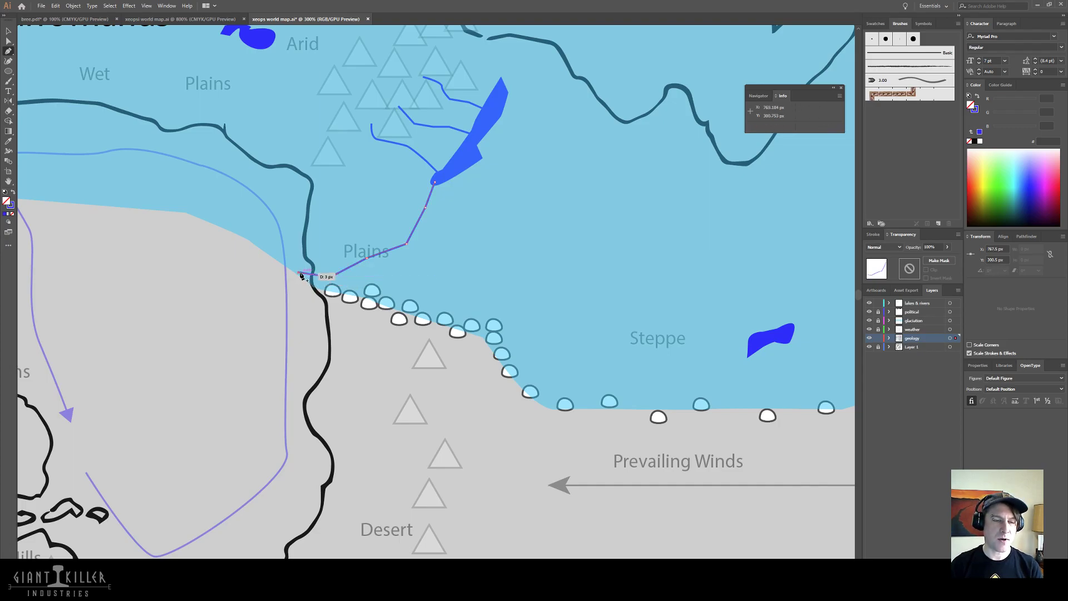
- Move the outflow river's western endpoint back onto the coastline and deselect the river
key(a)
drag(299, 273, 311, 273)
click(431, 278)
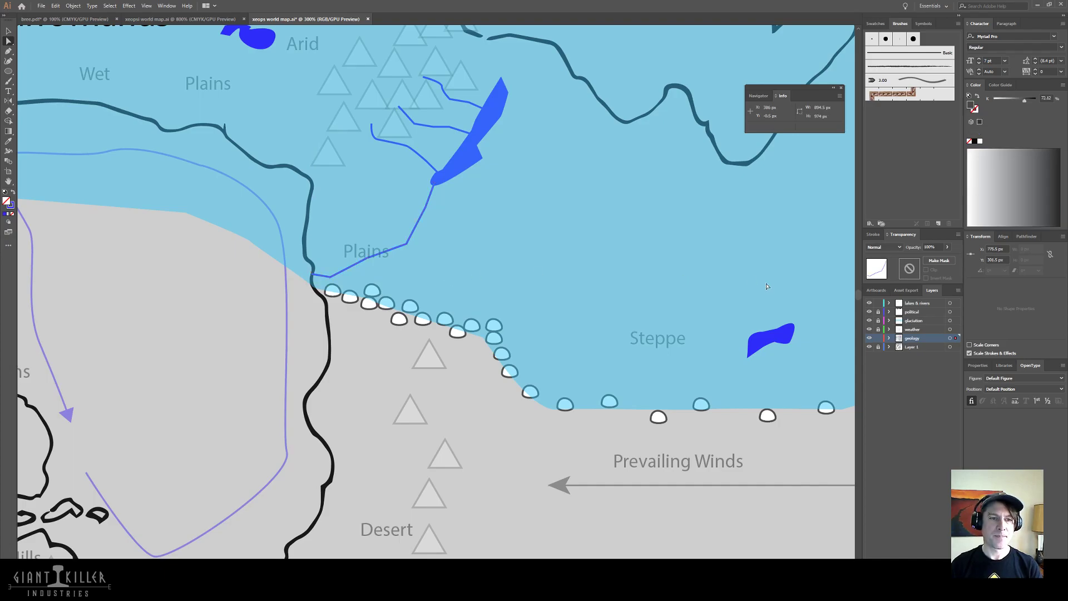
- Draw a river path about 45 px wide from the long lake's northeastern shore east to the nearby coastline
drag(557, 255, 654, 161)
drag(717, 270, 500, 337)
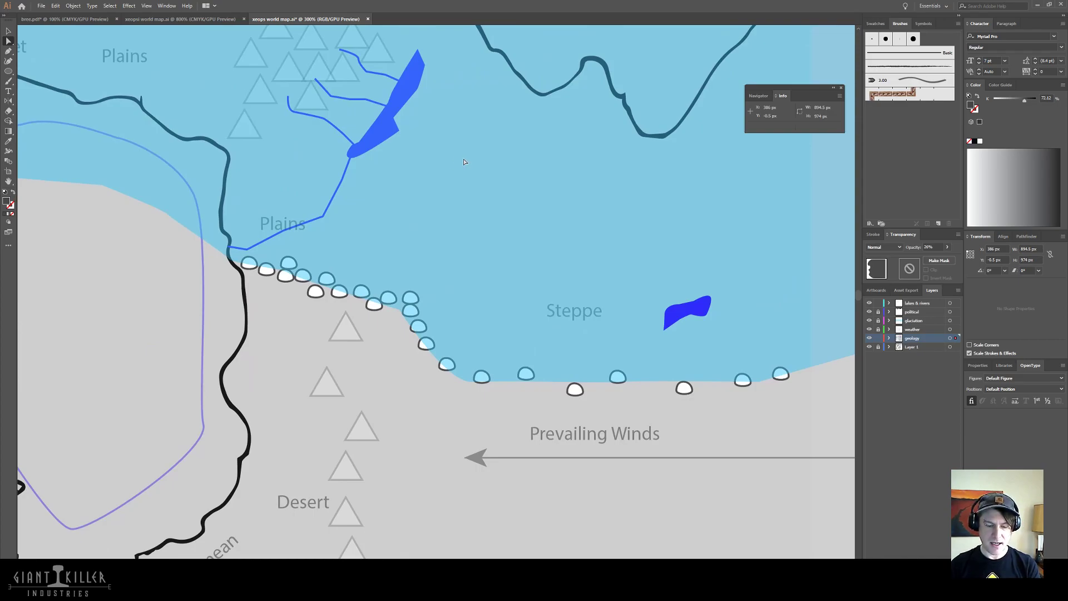
key(p)
drag(476, 122, 450, 235)
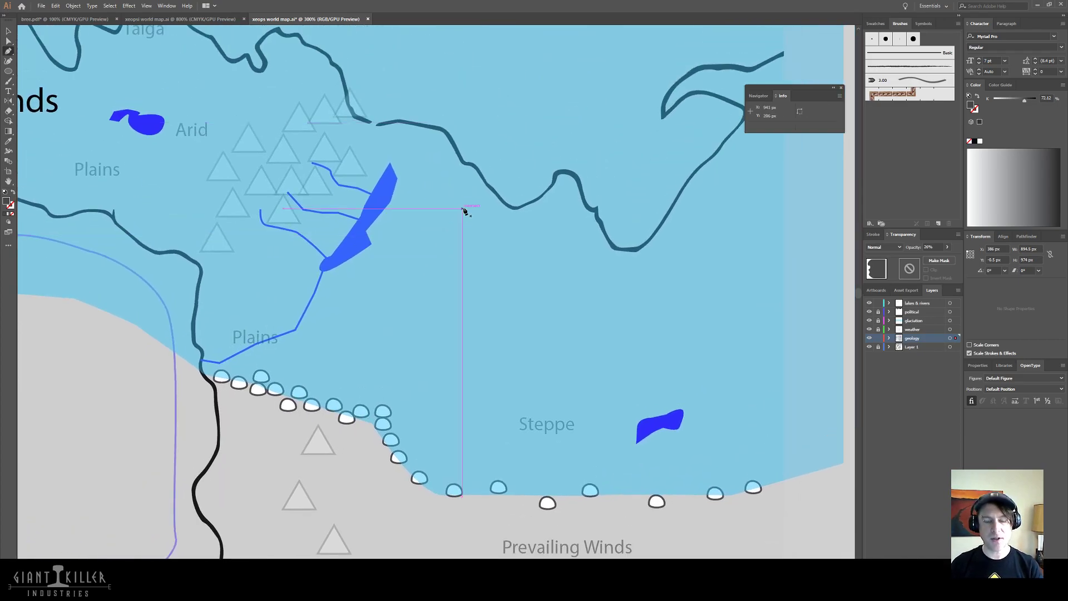
click(391, 180)
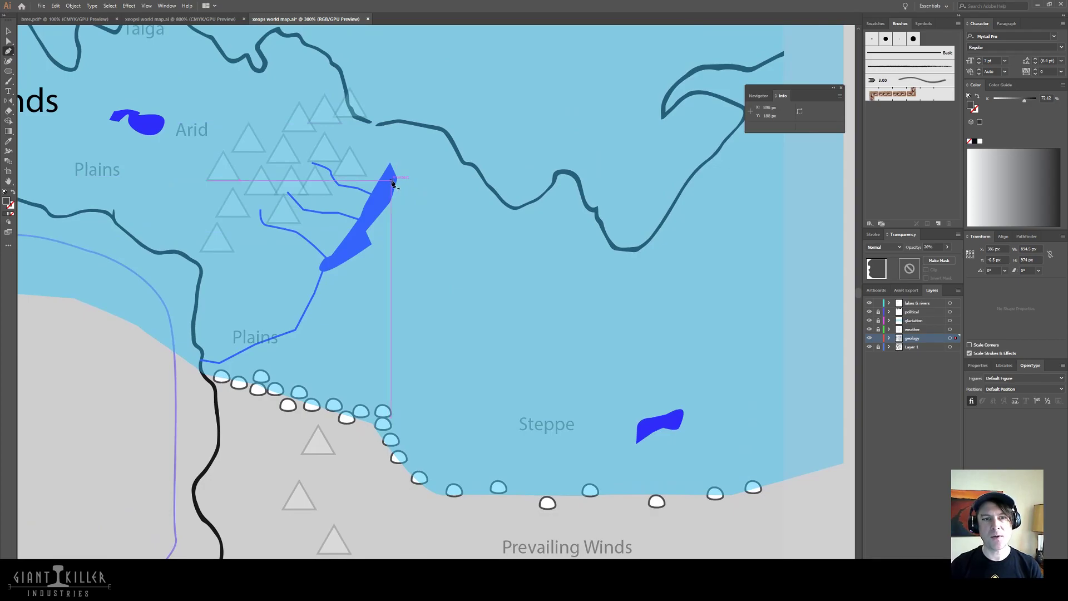
drag(412, 176, 450, 168)
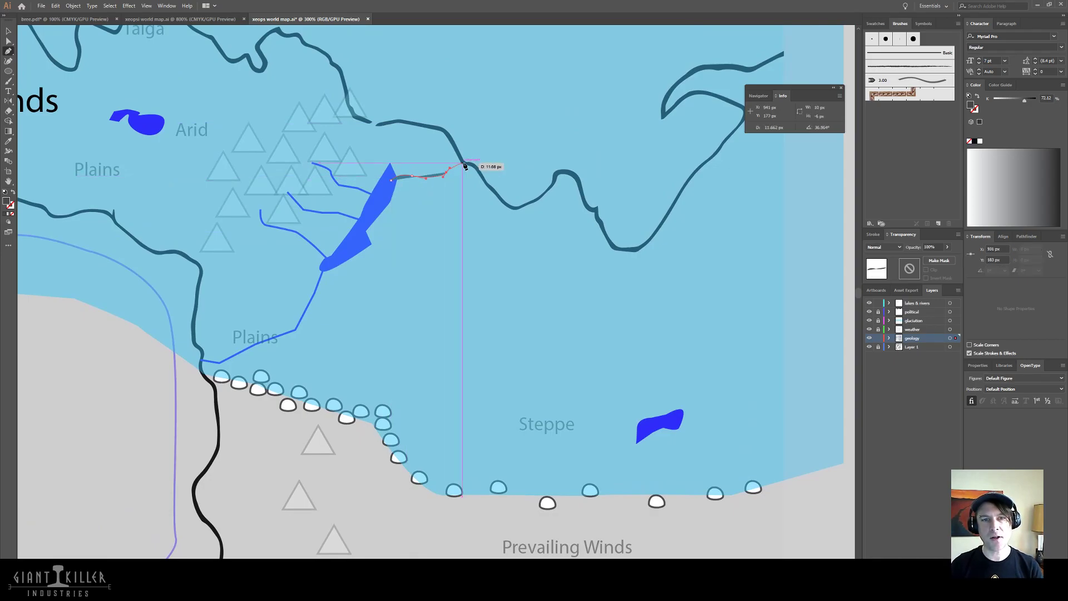
click(463, 163)
- Give the long lake's new eastern river the lakes' blue as its stroke with no fill, and deselect it
key(shift+x)
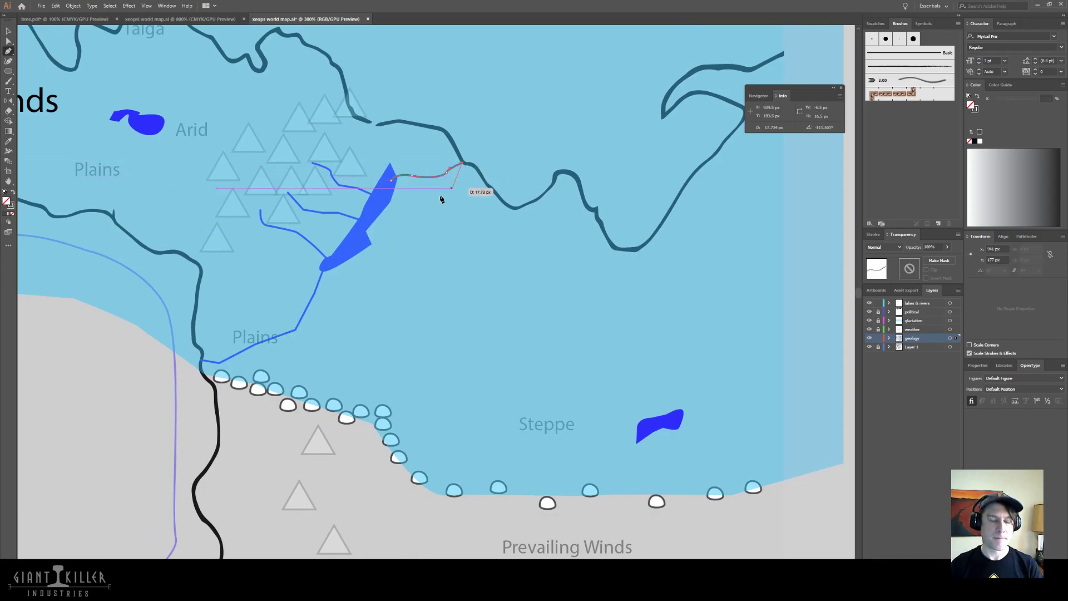
key(i)
click(370, 186)
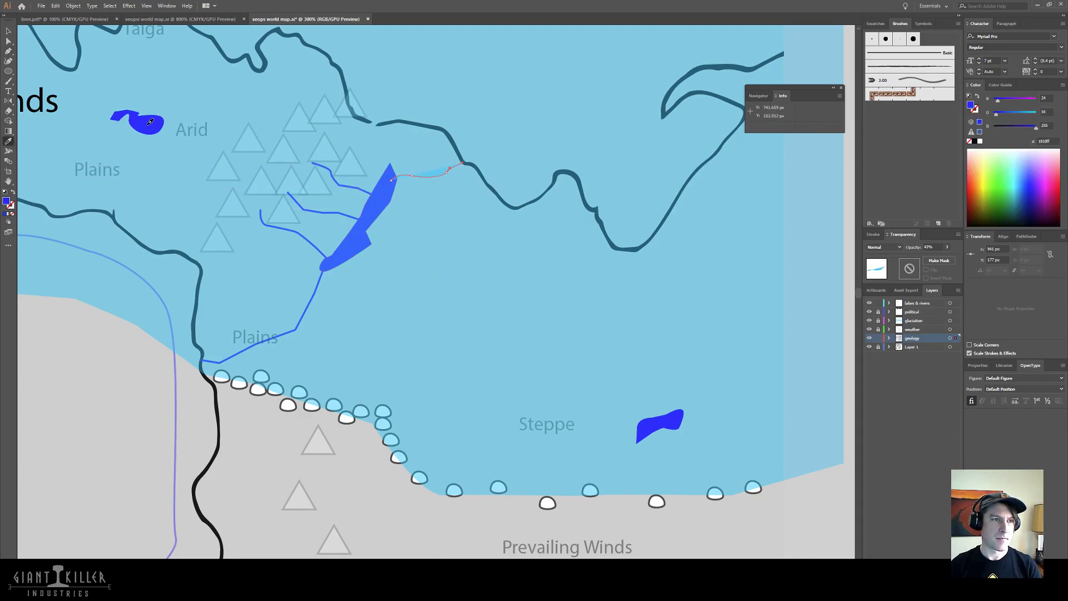
click(156, 122)
key(shift+x)
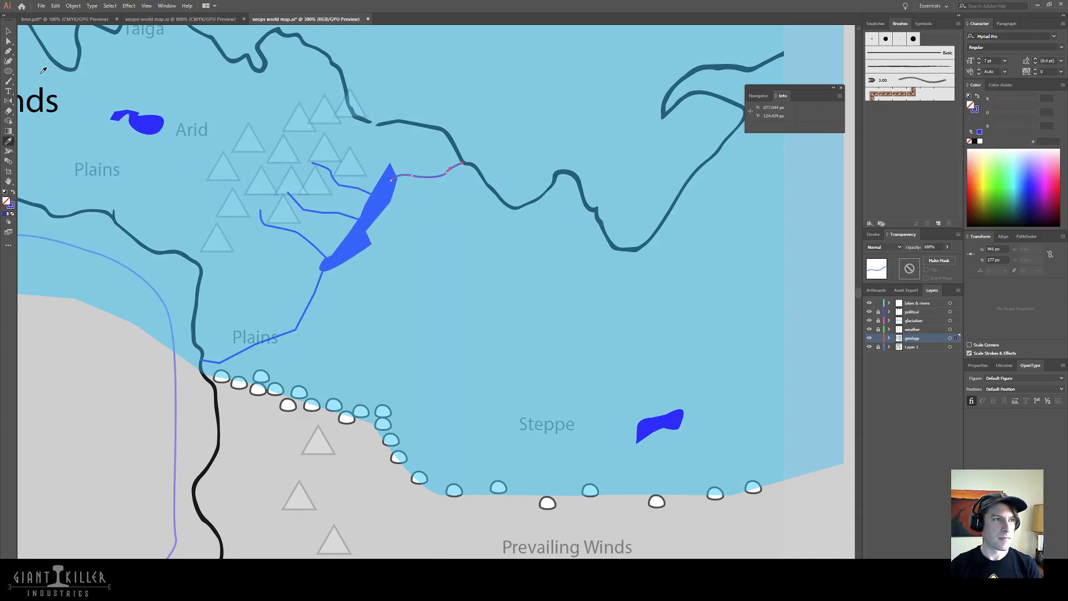
click(8, 31)
click(436, 285)
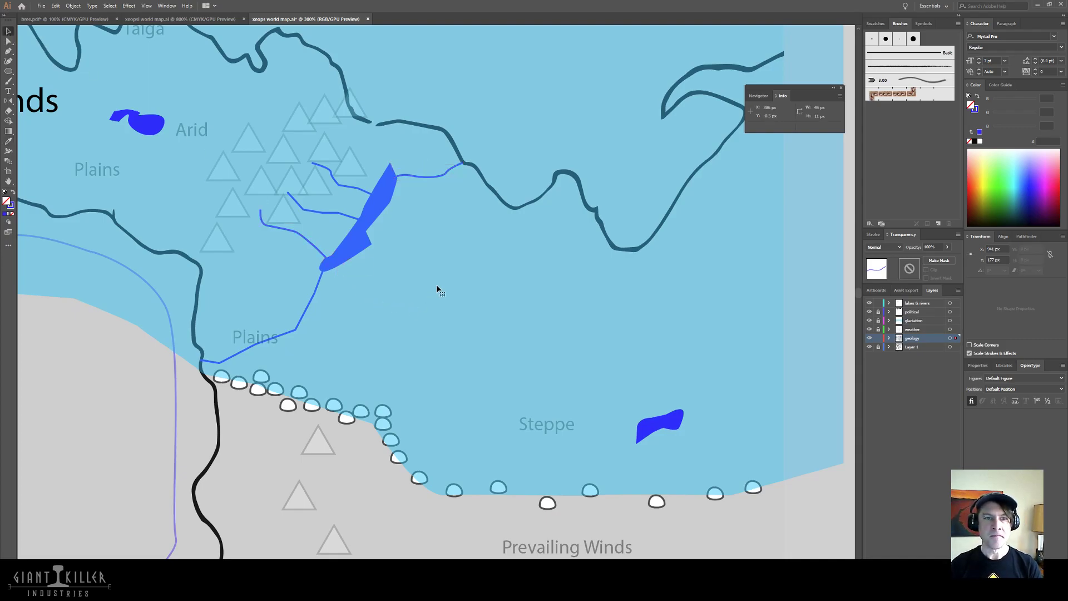
- Draw a winding river path from the northern shore of the small Steppe lake north to the tip of the coastal bay
drag(561, 331, 412, 284)
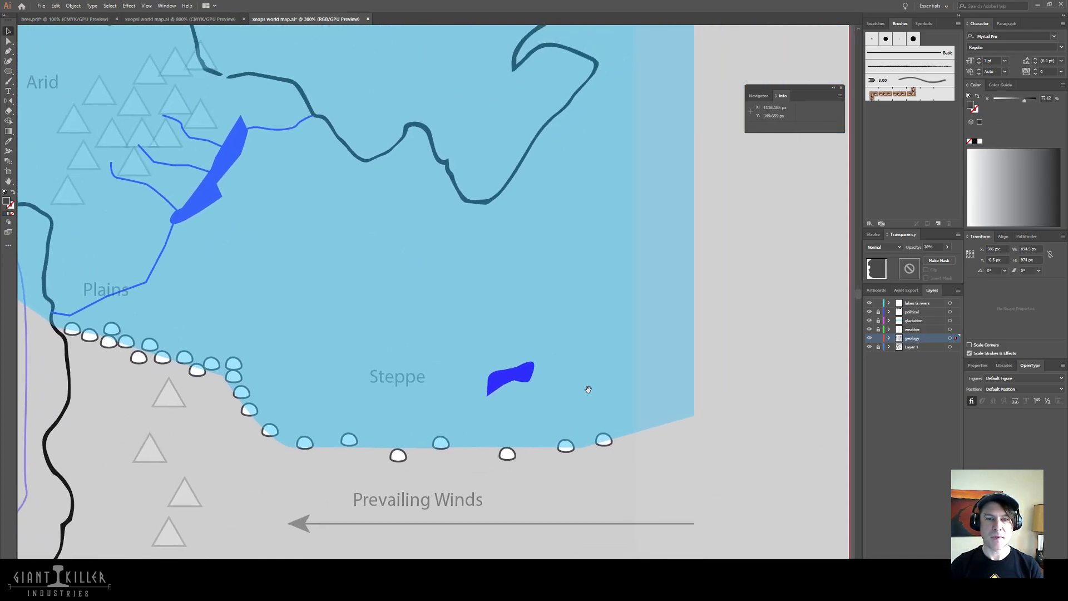
drag(537, 298, 506, 232)
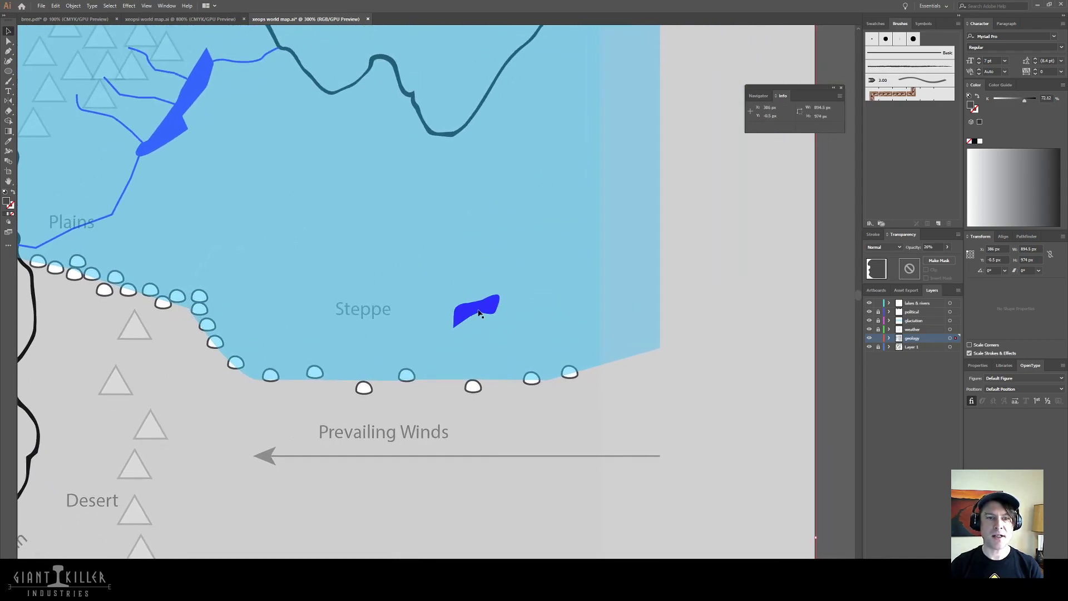
key(p)
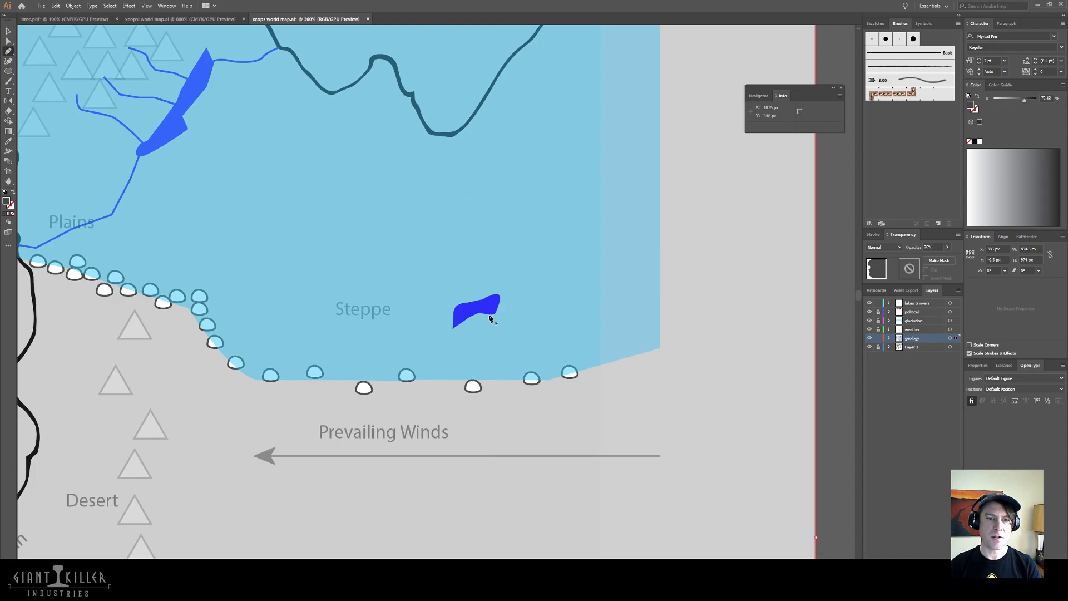
click(485, 297)
click(471, 277)
drag(460, 238, 469, 223)
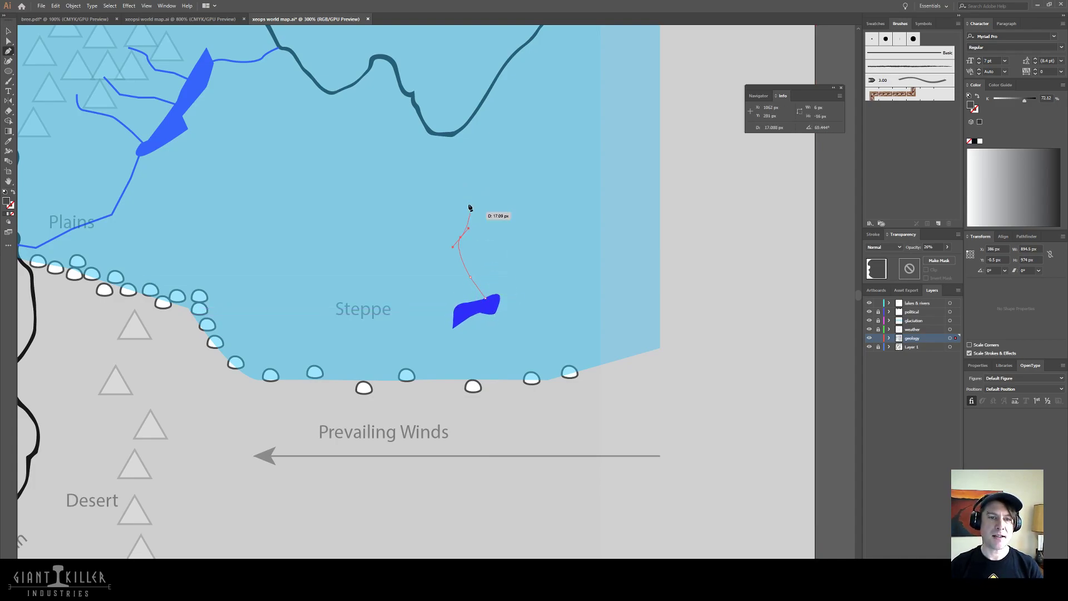
click(469, 200)
click(459, 161)
click(455, 135)
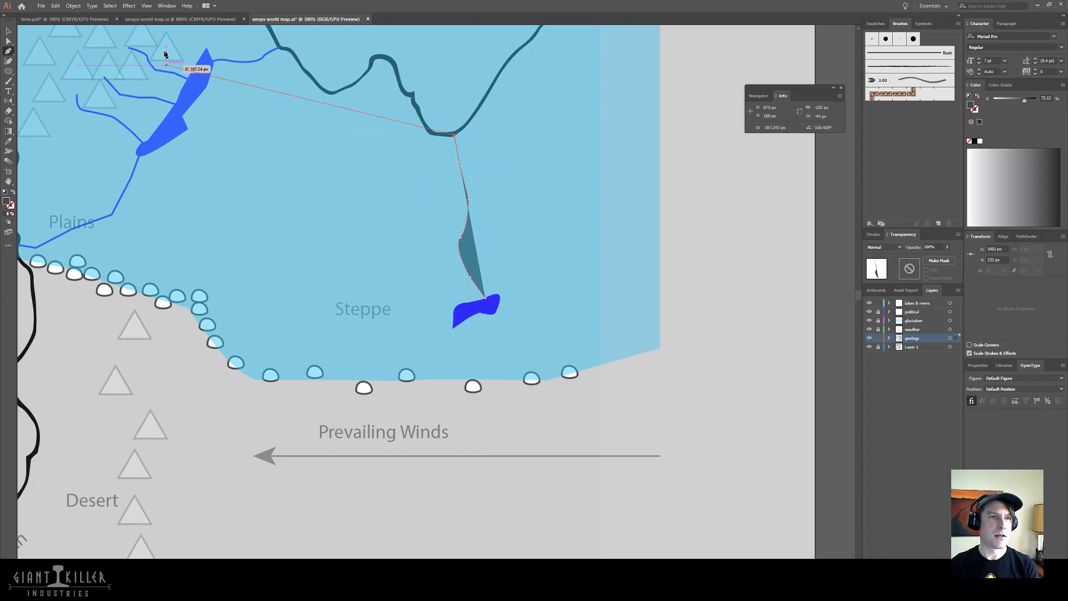
- Apply the lake blue as an unfilled stroke to the Steppe lake's river and deselect it
key(i)
click(300, 57)
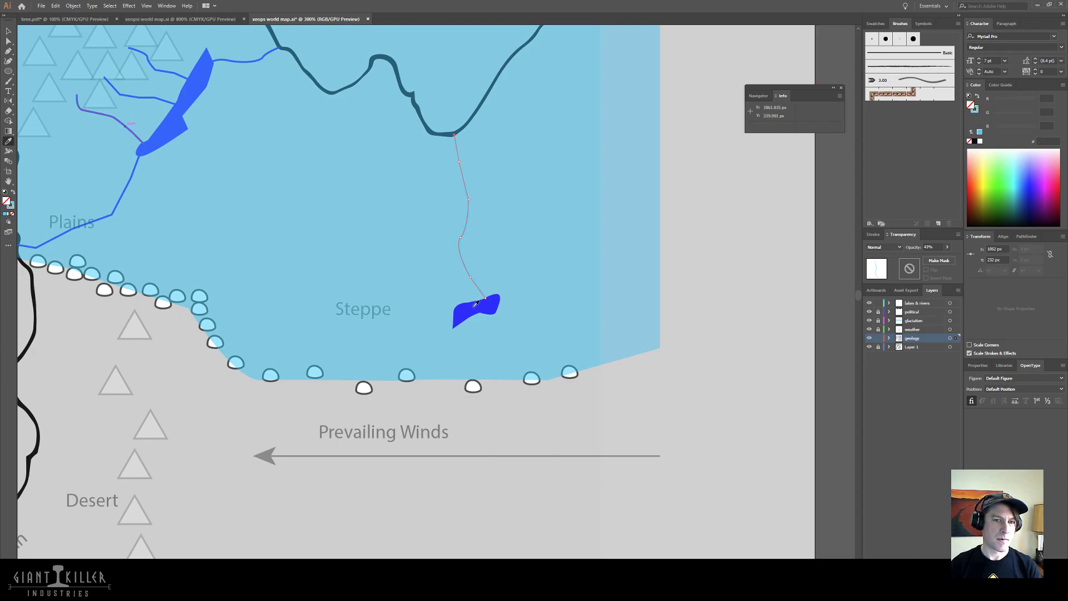
click(476, 303)
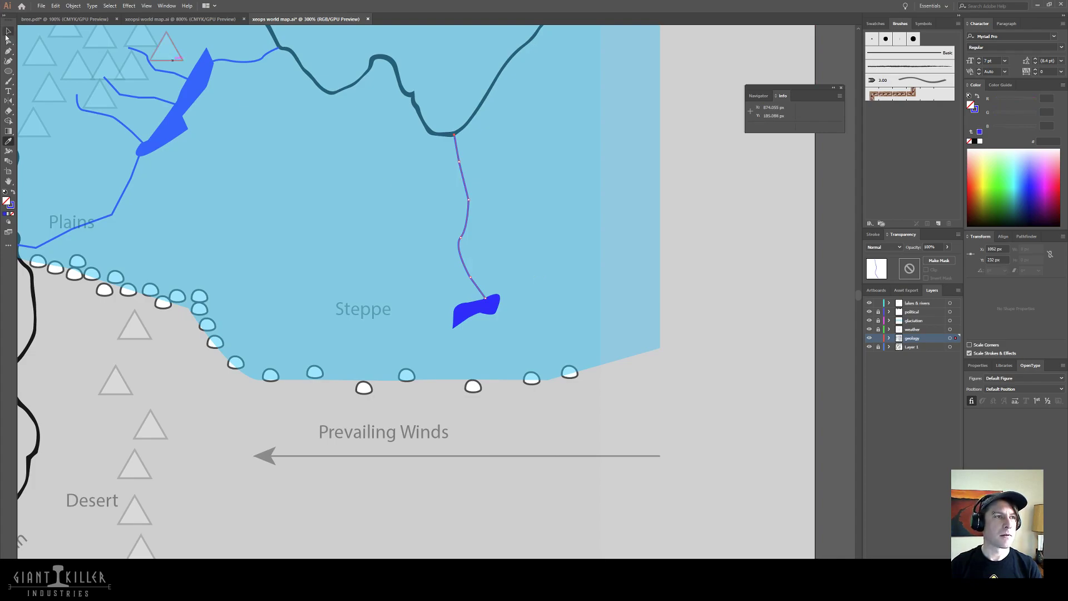
click(6, 33)
click(401, 239)
- Draw a river path about 66 px wide from the desert mountain chain, above the northern Desert label, west to the coast
drag(399, 222, 556, 197)
drag(348, 333, 445, 163)
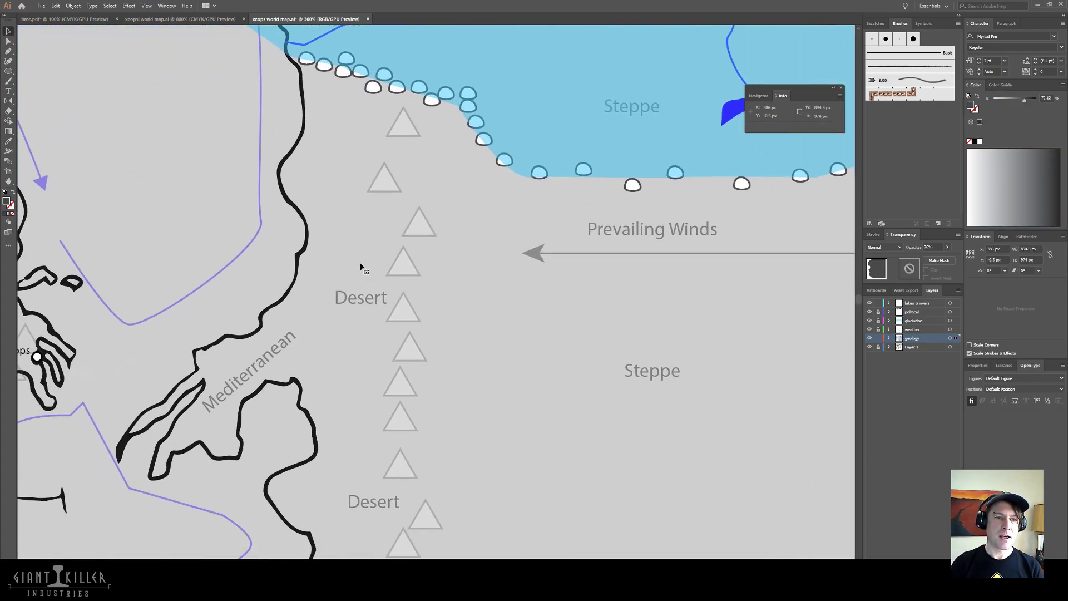
drag(360, 263, 434, 164)
key(p)
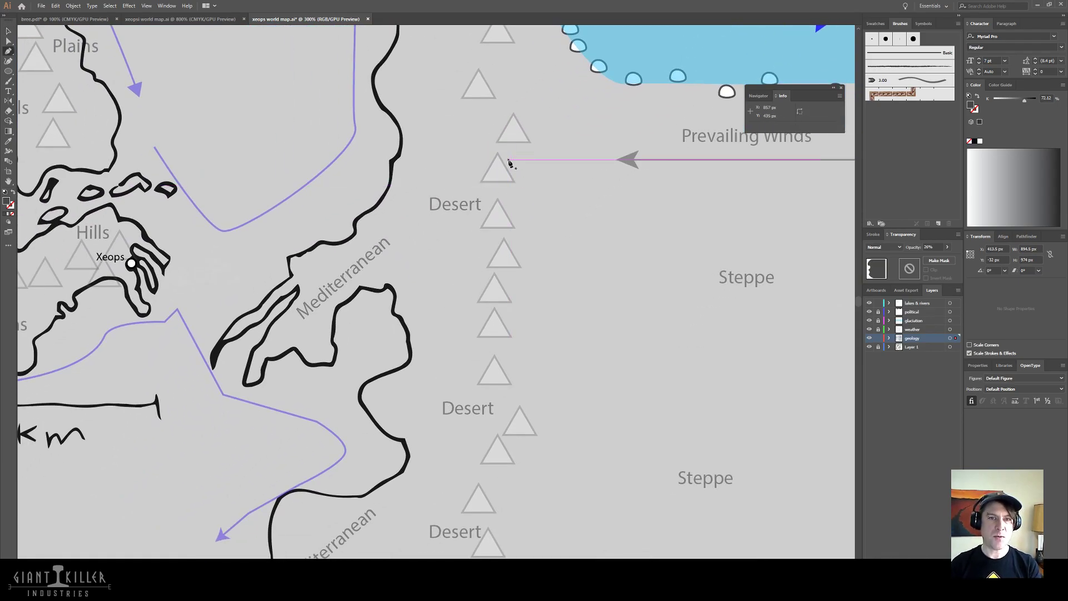
drag(487, 157, 450, 166)
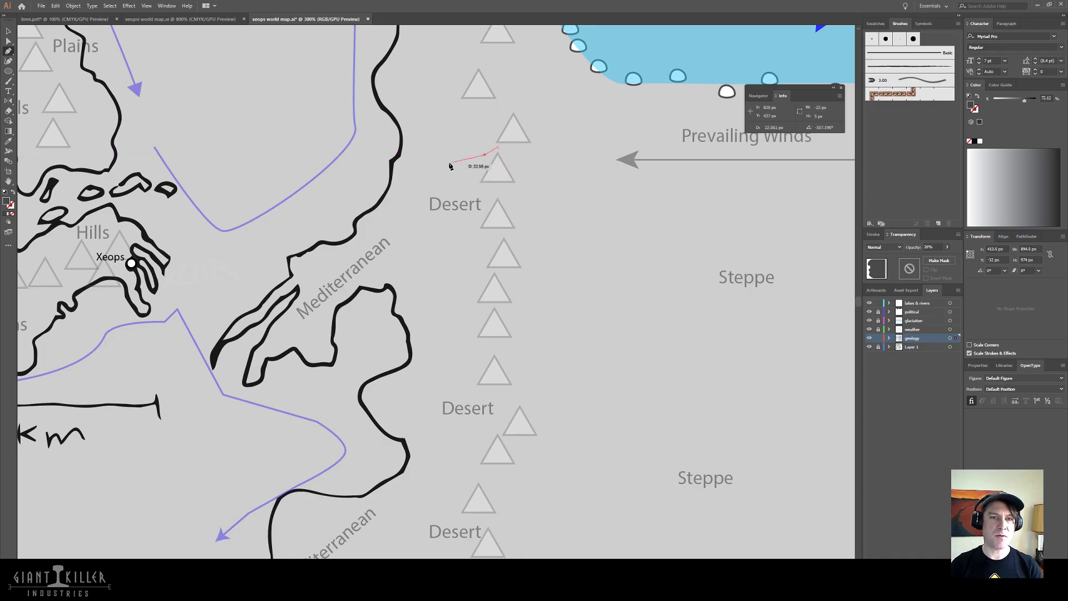
click(451, 163)
click(419, 164)
click(393, 161)
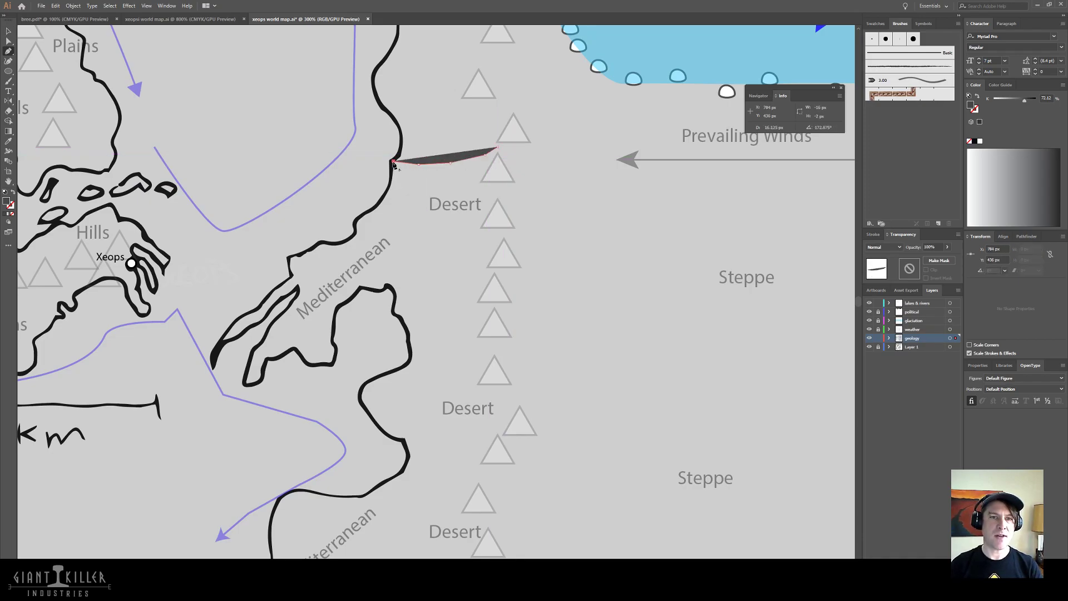
- Colour the northern desert river with the lake blue as a stroke without fill, and deselect it
key(shift+x)
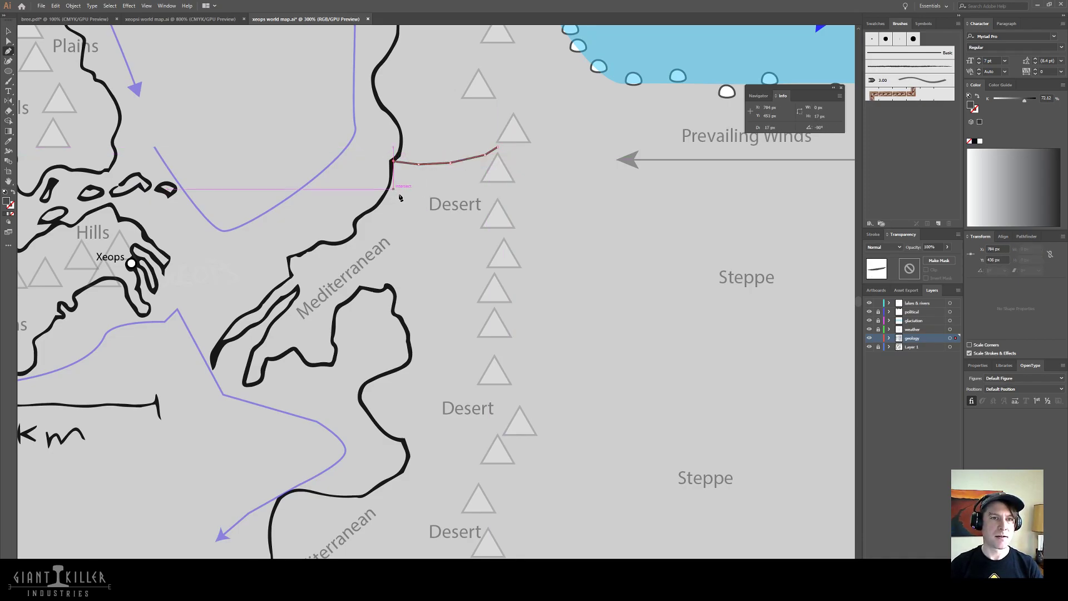
drag(655, 169, 565, 281)
key(i)
click(735, 134)
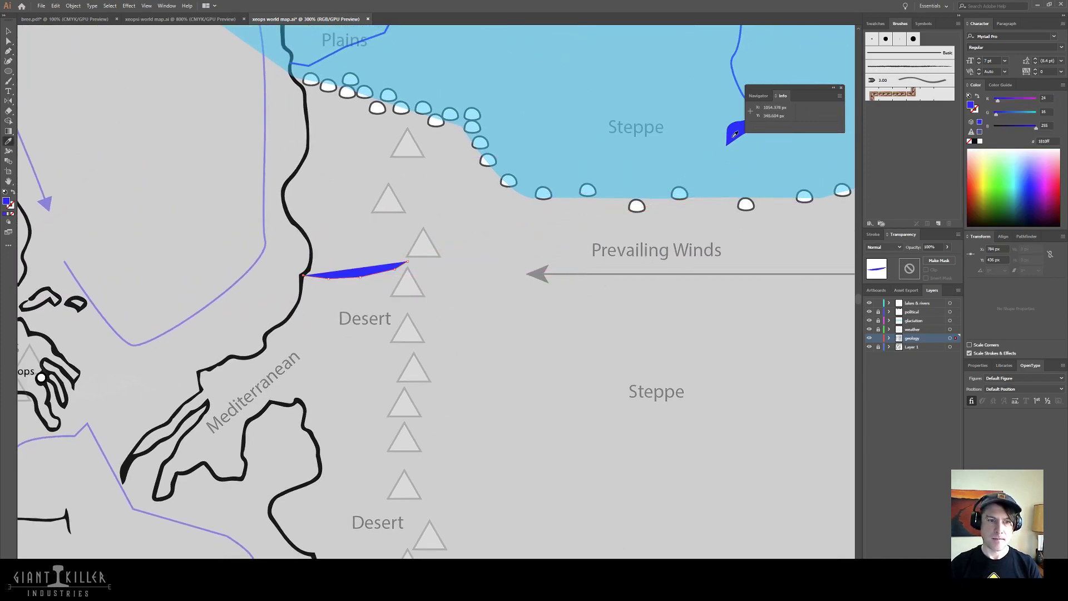
key(shift+x)
click(8, 32)
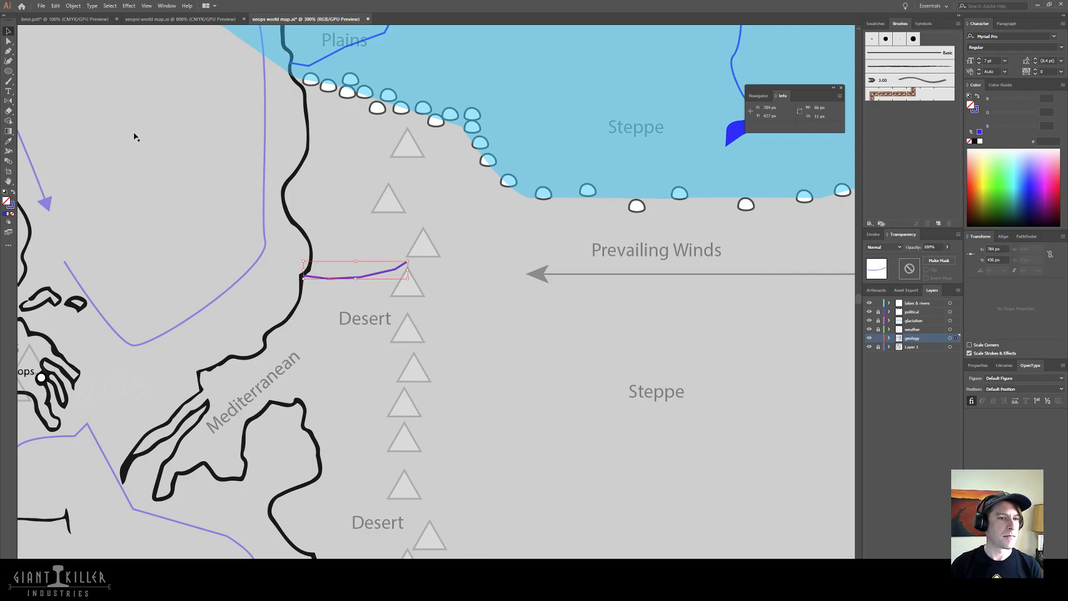
click(305, 339)
- Reflect the selected grey background shape about an axis angled roughly 2.44° with the Reflect tool
drag(209, 411, 346, 291)
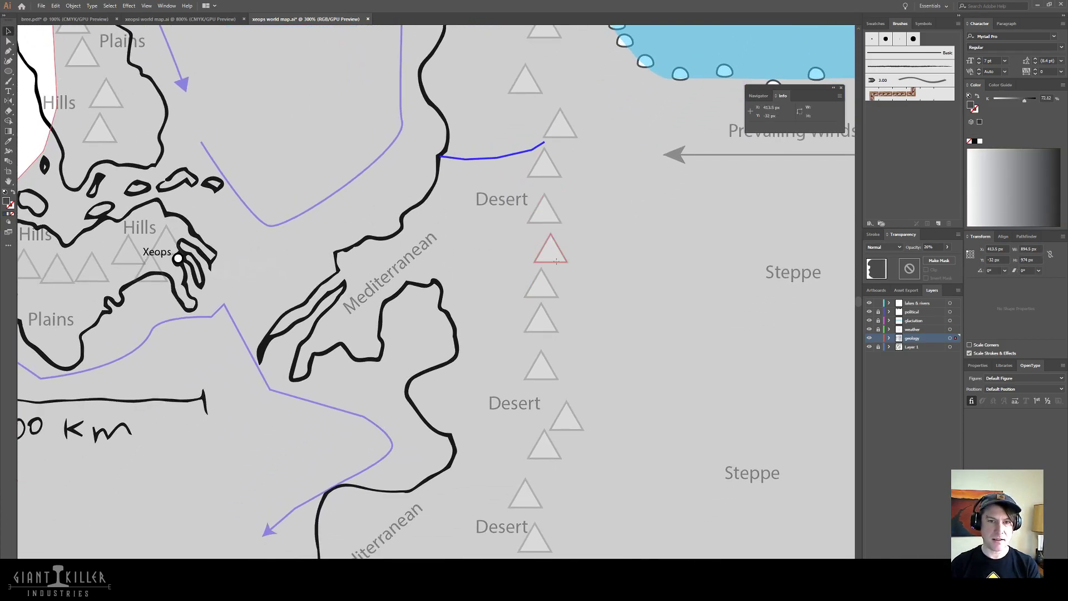
key(r)
drag(515, 253, 454, 263)
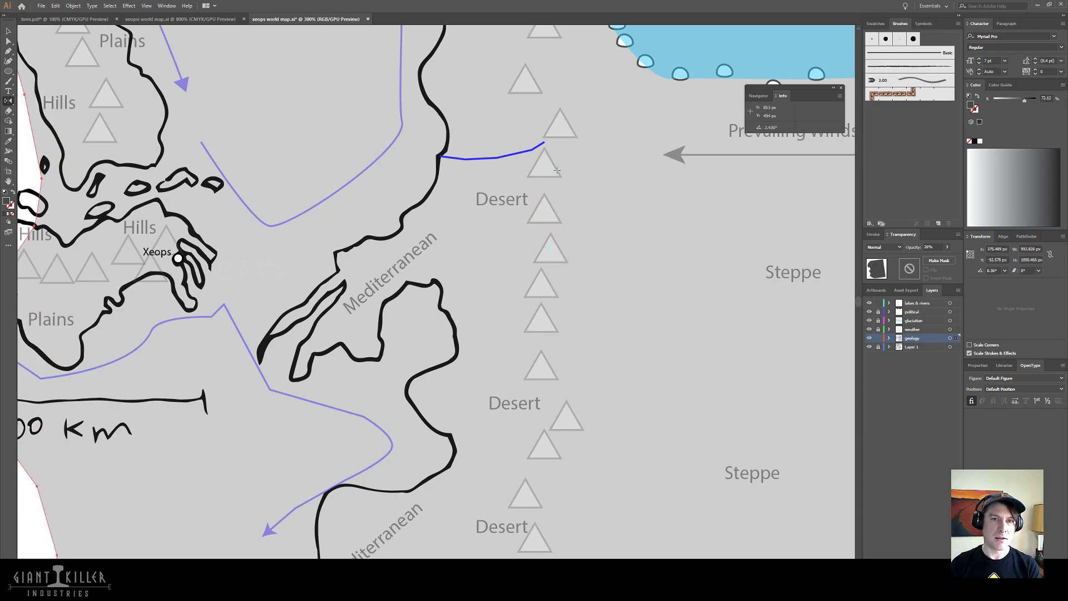
alt+click(497, 159)
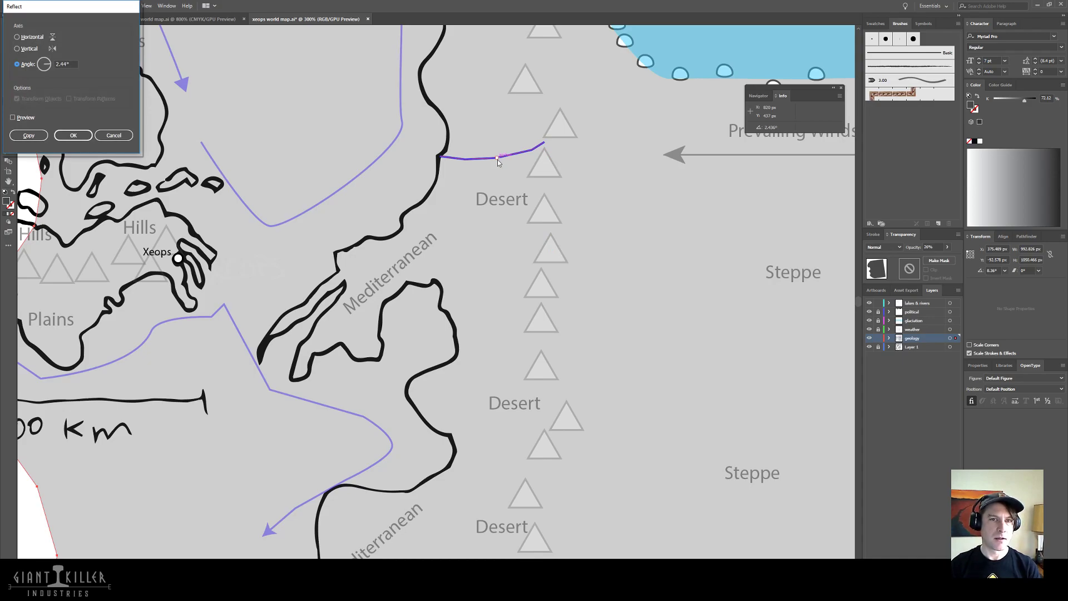
key(Return)
- Lock the geology layer and make the lakes & rivers layer active
key(v)
click(483, 158)
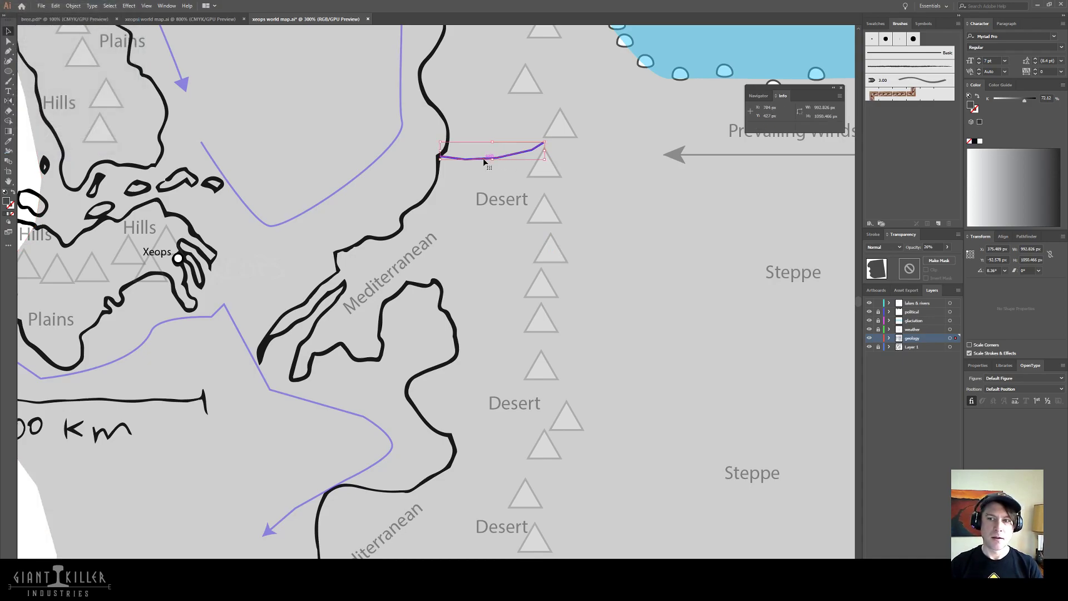
click(878, 339)
click(917, 304)
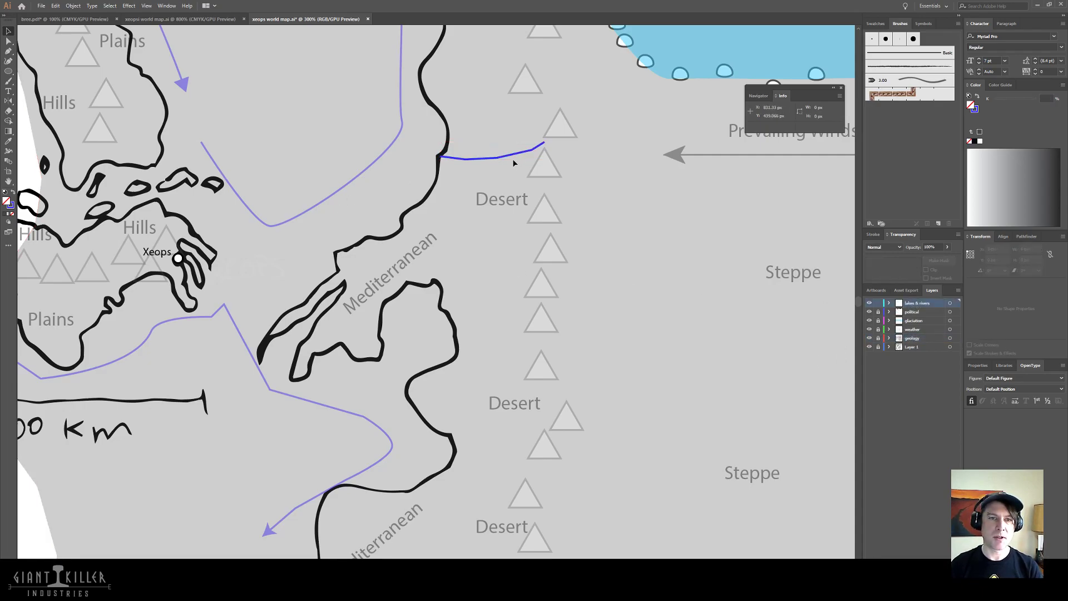
- Draw a blue river from the desert mountains south of the northern Desert label west to the Mediterranean peninsula's northern coast
key(p)
click(538, 265)
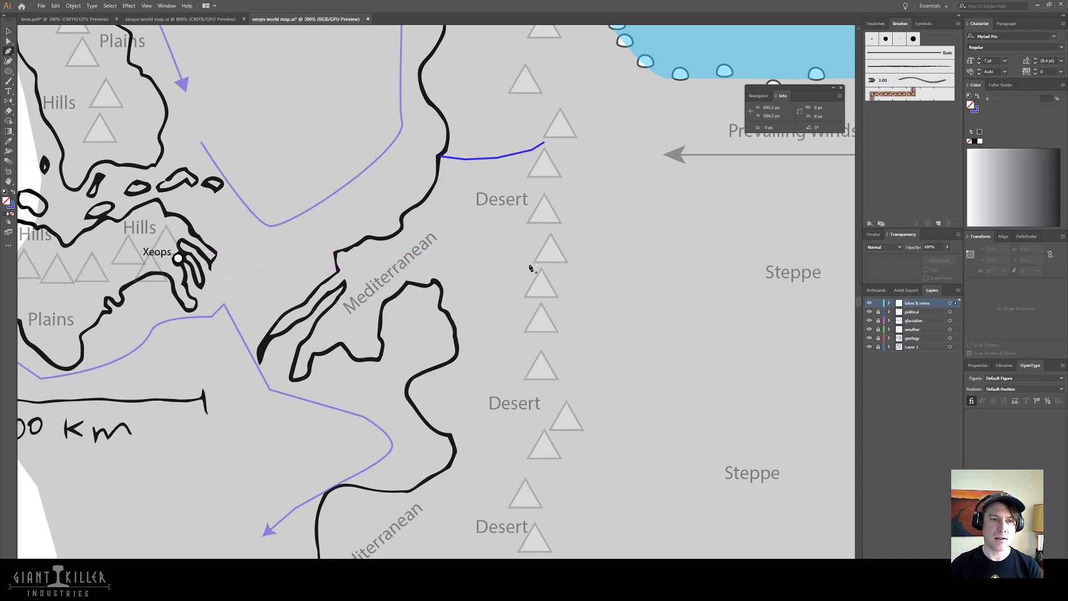
click(485, 268)
click(448, 267)
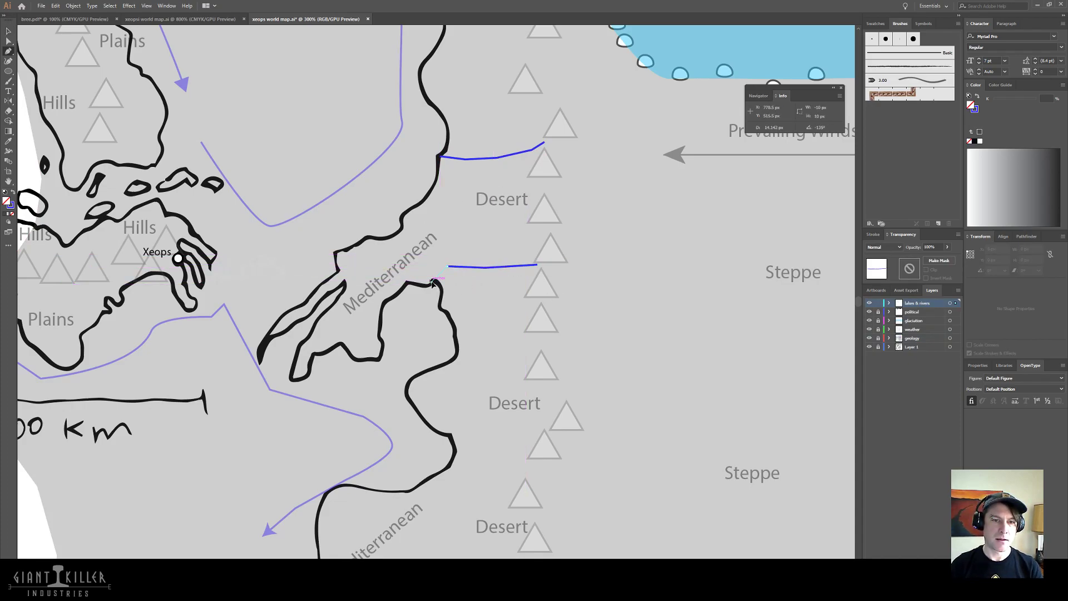
click(434, 281)
key(v)
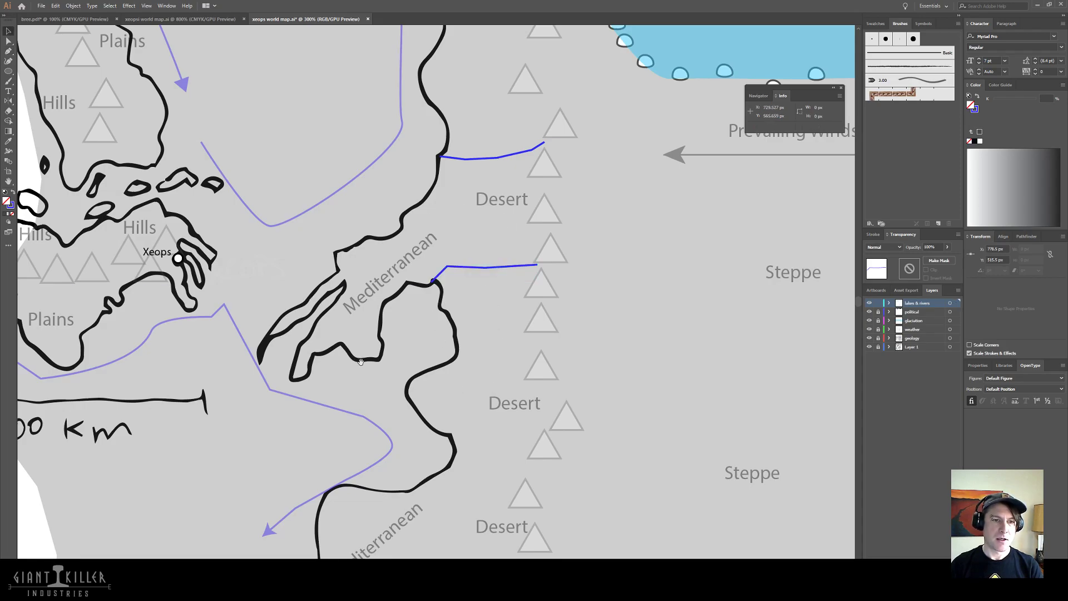
- Draw a short blue river from the head of the narrow western inlet northeast to the Mediterranean label
drag(360, 362, 415, 290)
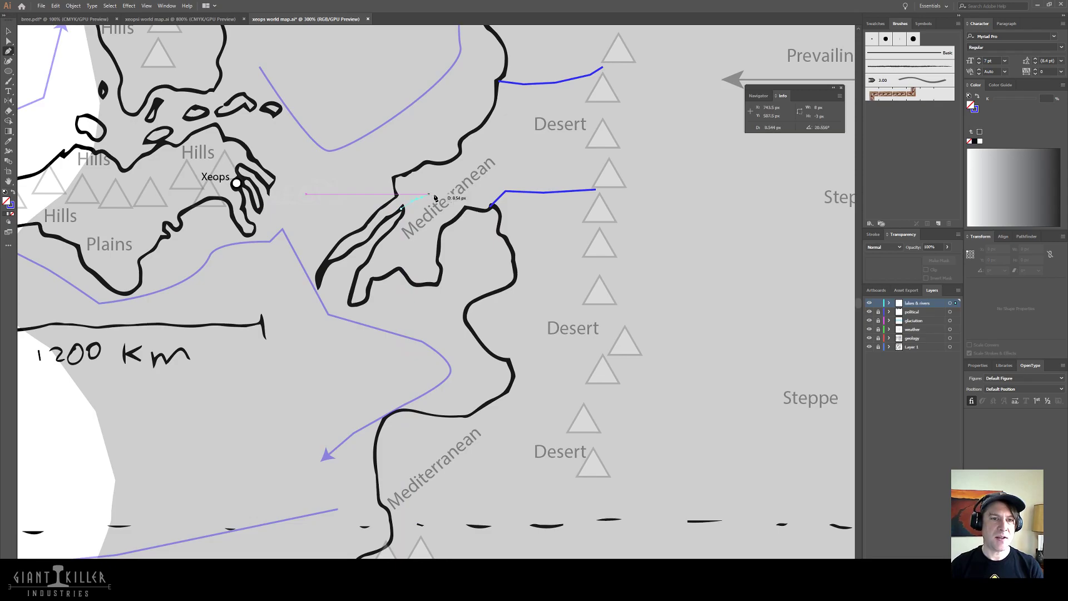
click(402, 207)
click(445, 190)
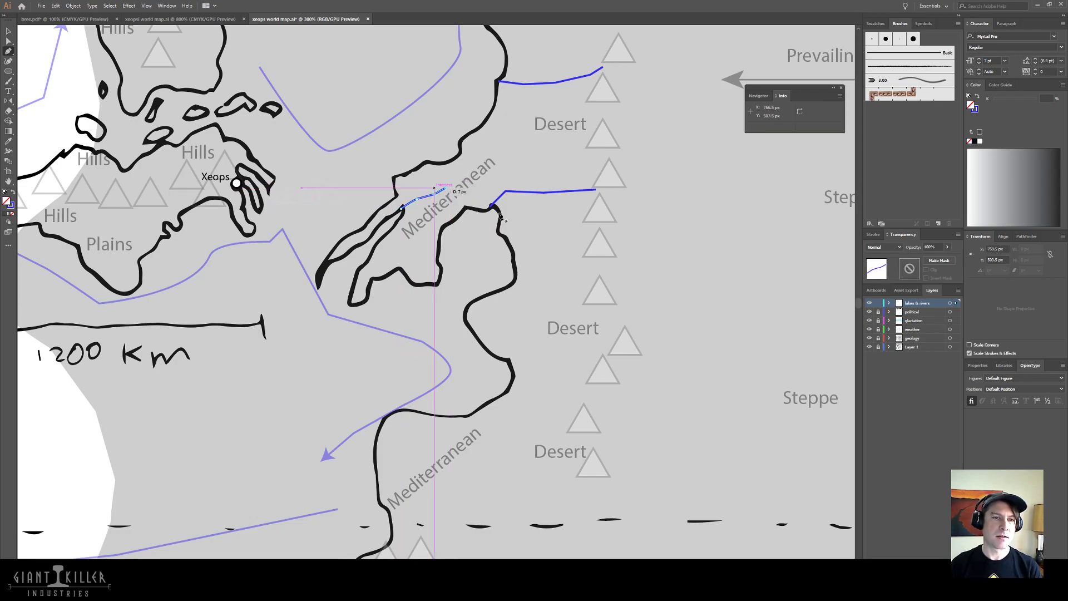
click(7, 32)
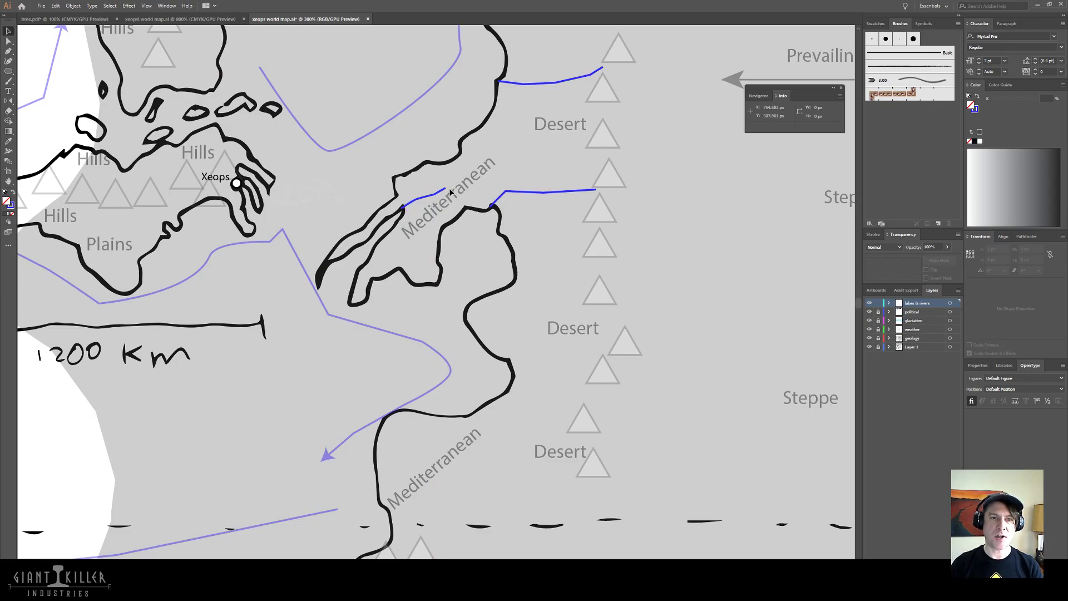
- Draw a blue river from the mountains above the southernmost Desert label west to the coast northeast of the southern Mediterranean label
drag(400, 328, 416, 143)
drag(472, 234, 369, 207)
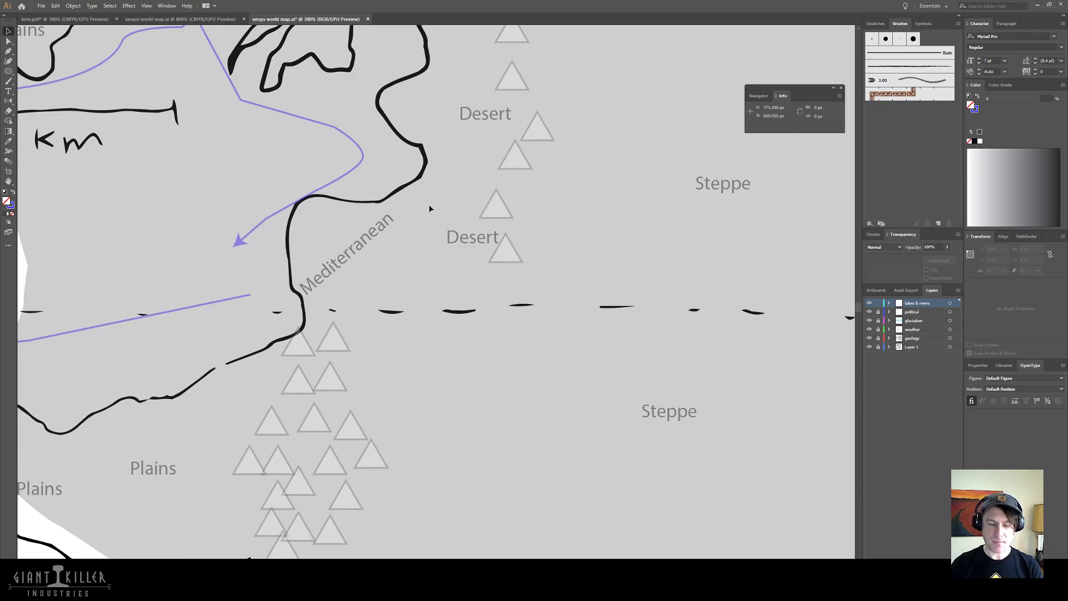
key(p)
click(498, 200)
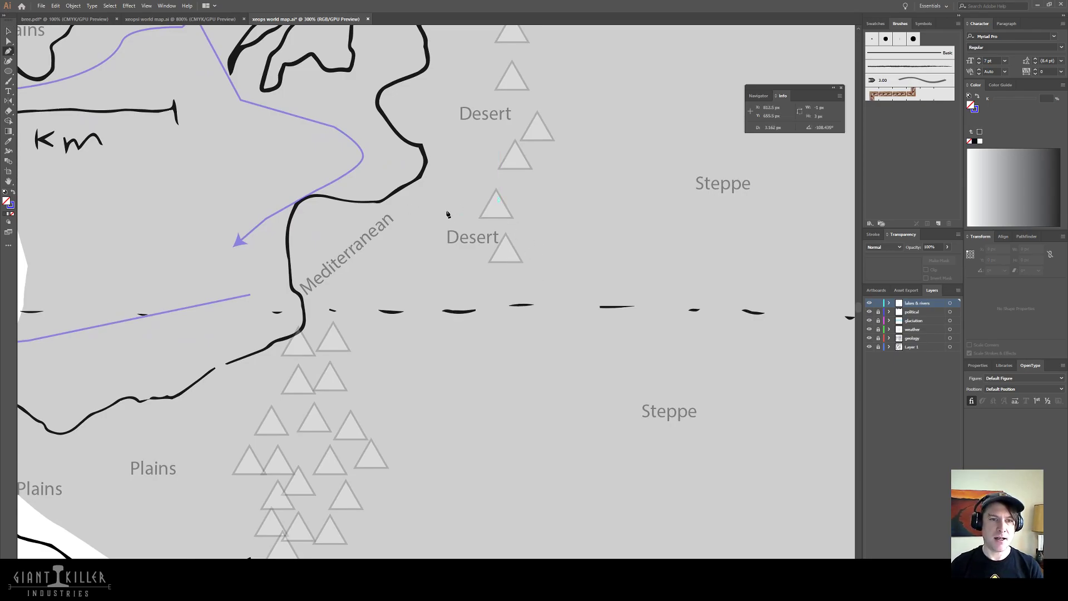
click(441, 209)
click(398, 197)
click(394, 193)
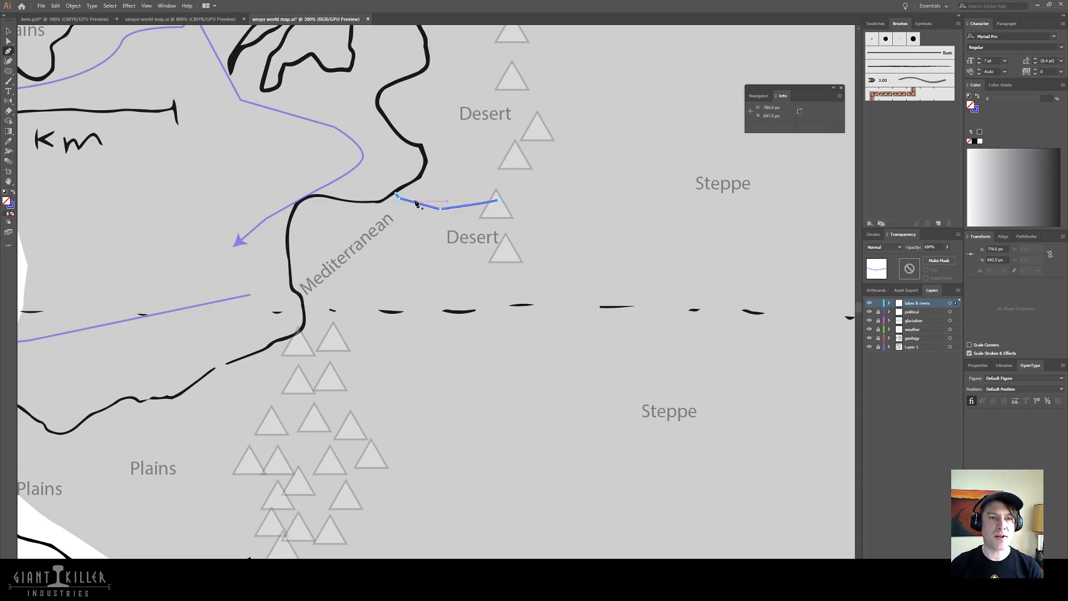
click(411, 192)
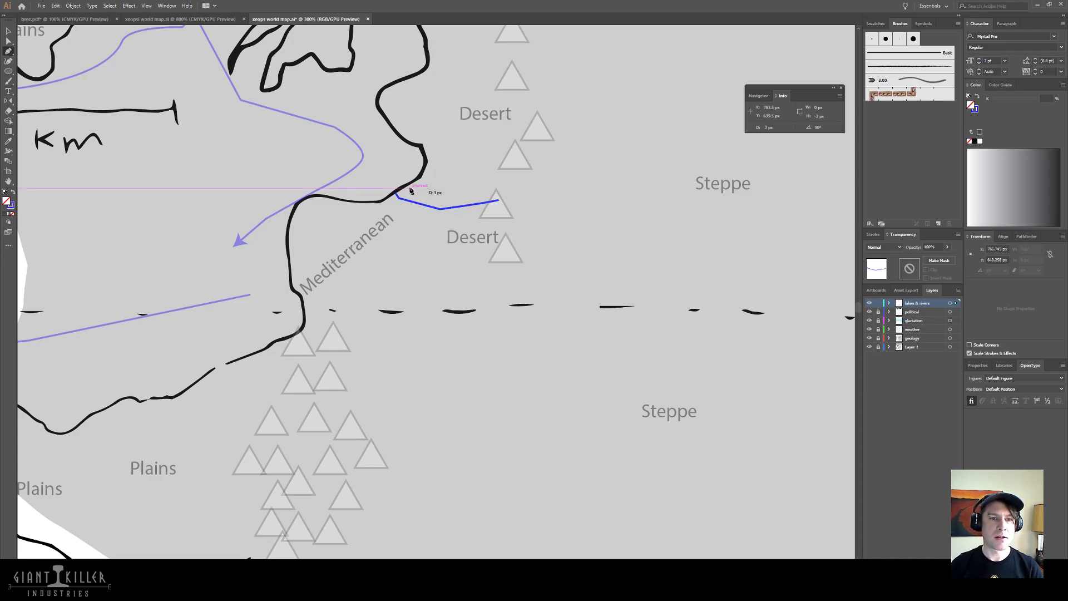
- Add two short blue delta branches linking the coast on either side of the river mouth to the new desert river
click(410, 185)
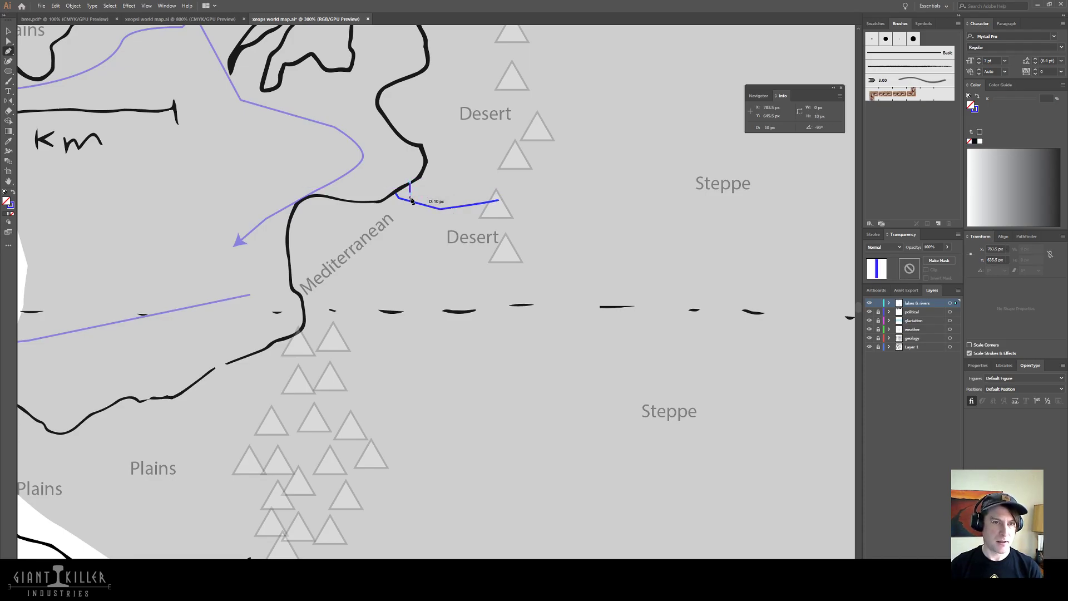
click(414, 203)
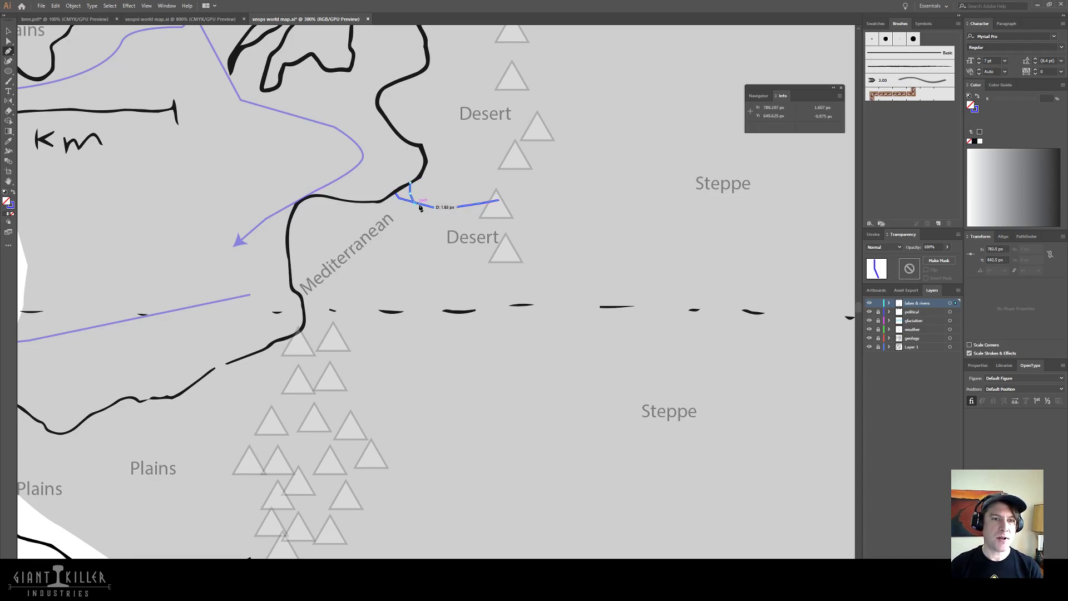
key(Escape)
click(383, 202)
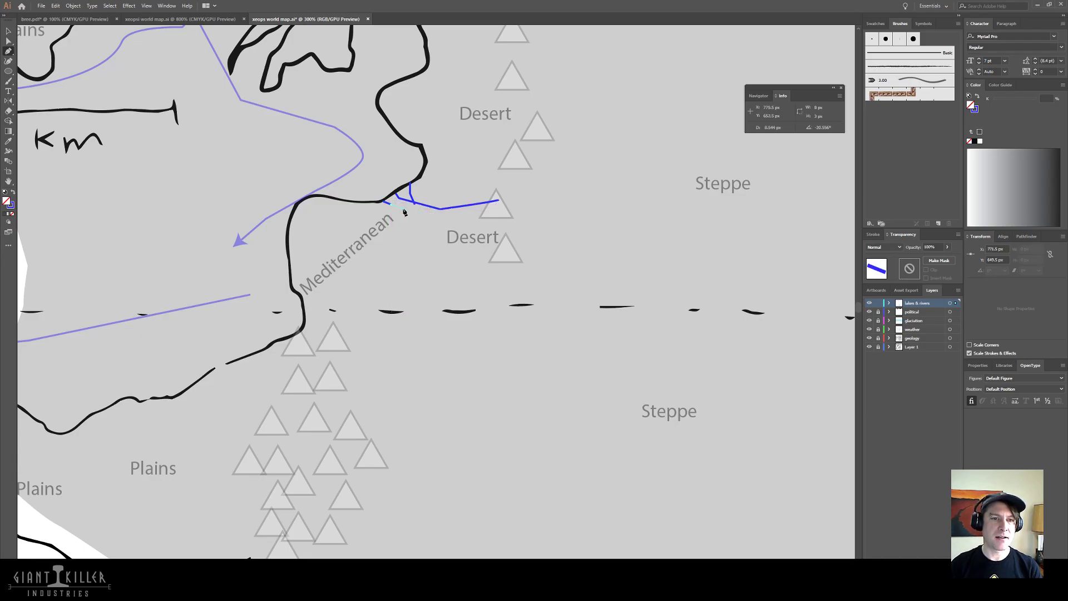
click(409, 206)
click(417, 207)
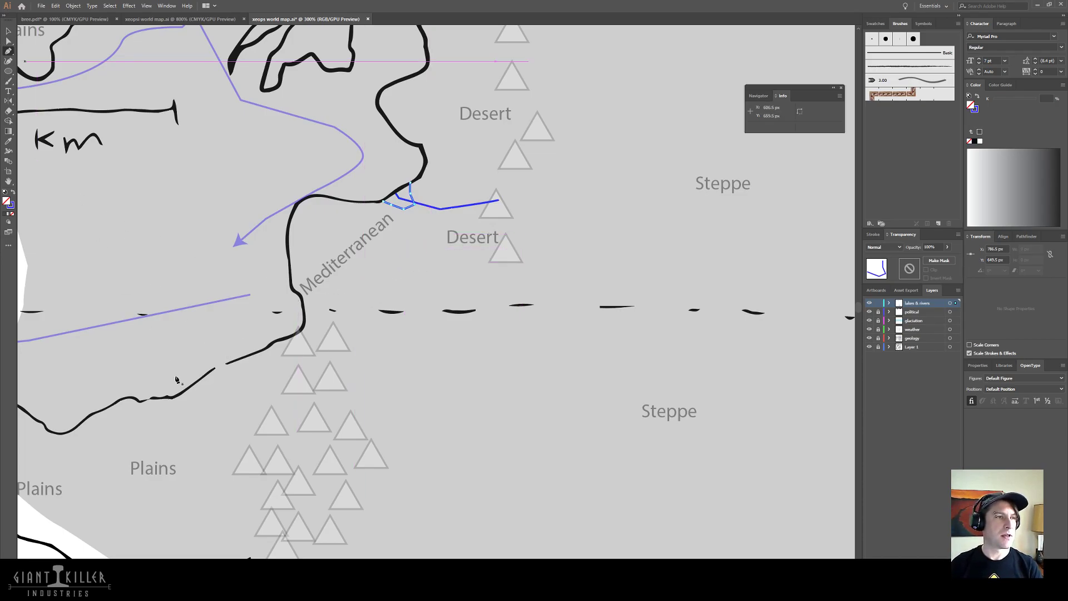
- Draw a blue river from the centre of the southern mountain cluster, curving east around the peaks and southwest to the southern coast
click(8, 32)
drag(130, 342, 293, 234)
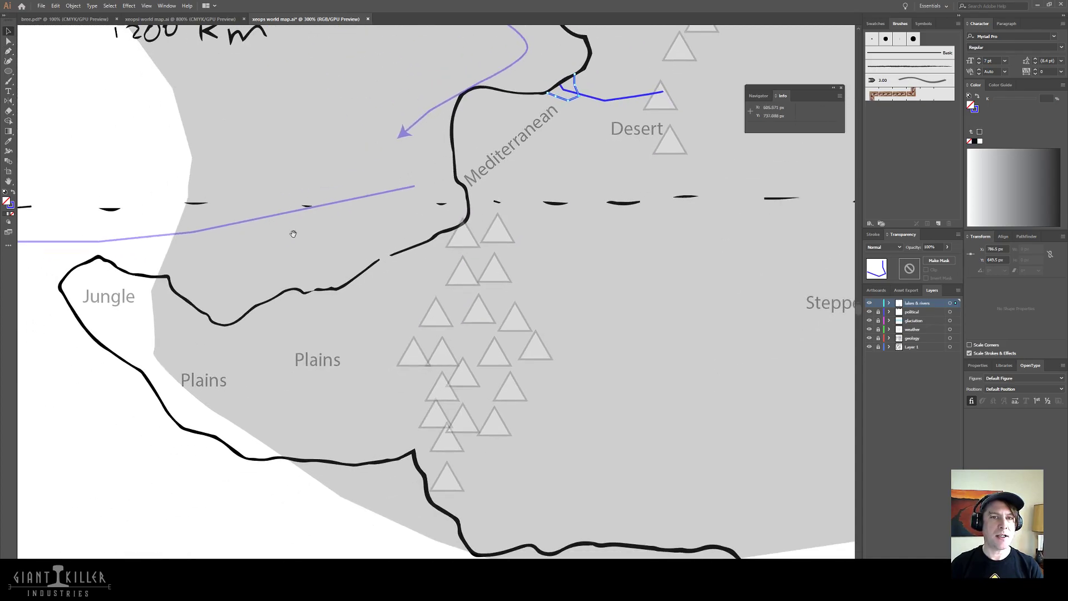
click(593, 101)
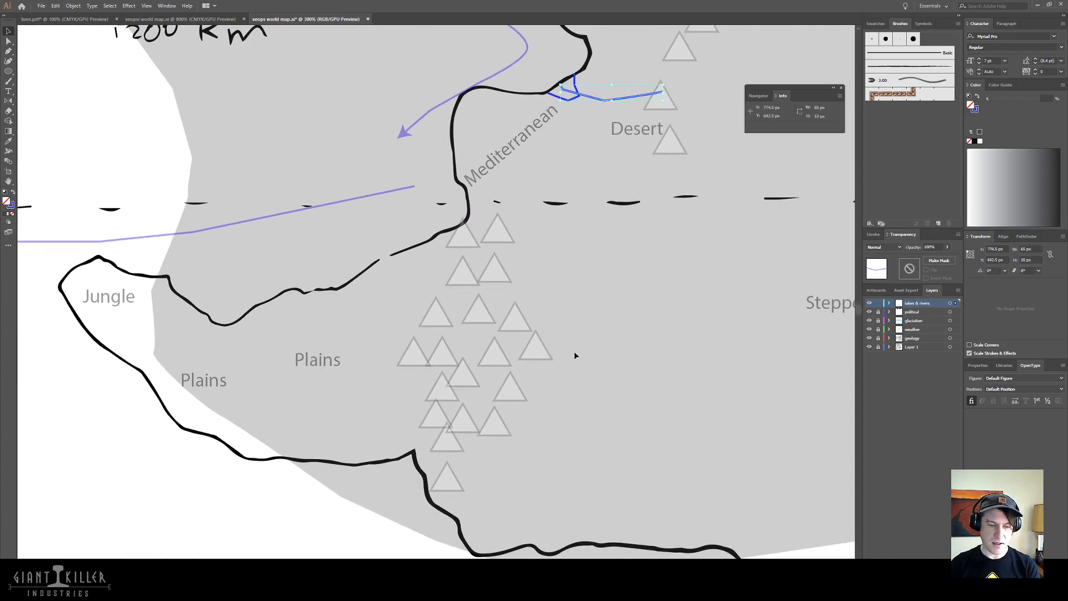
key(p)
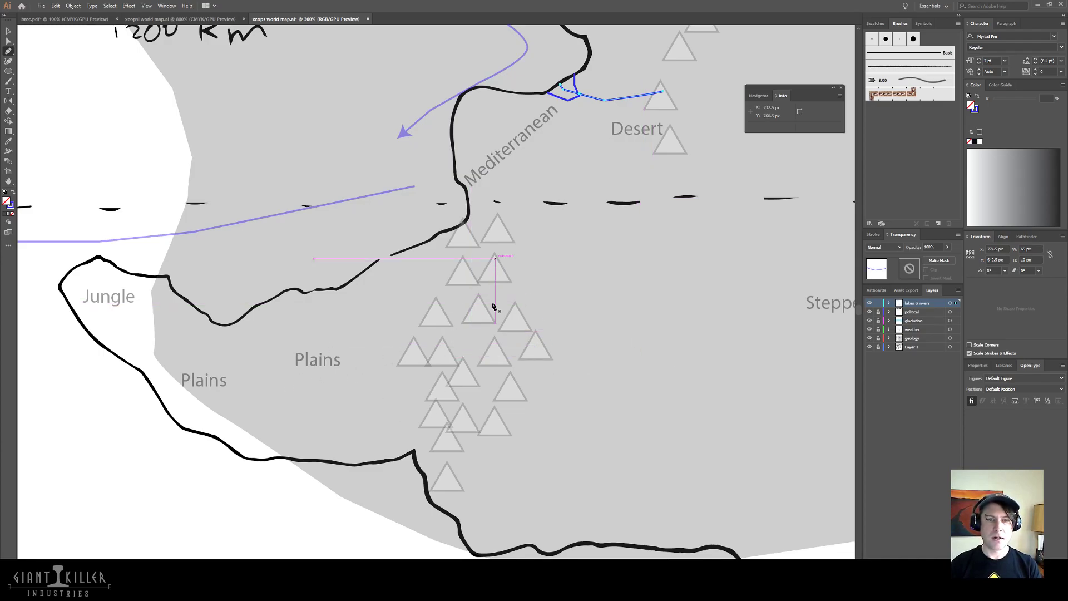
drag(469, 365, 522, 399)
click(524, 400)
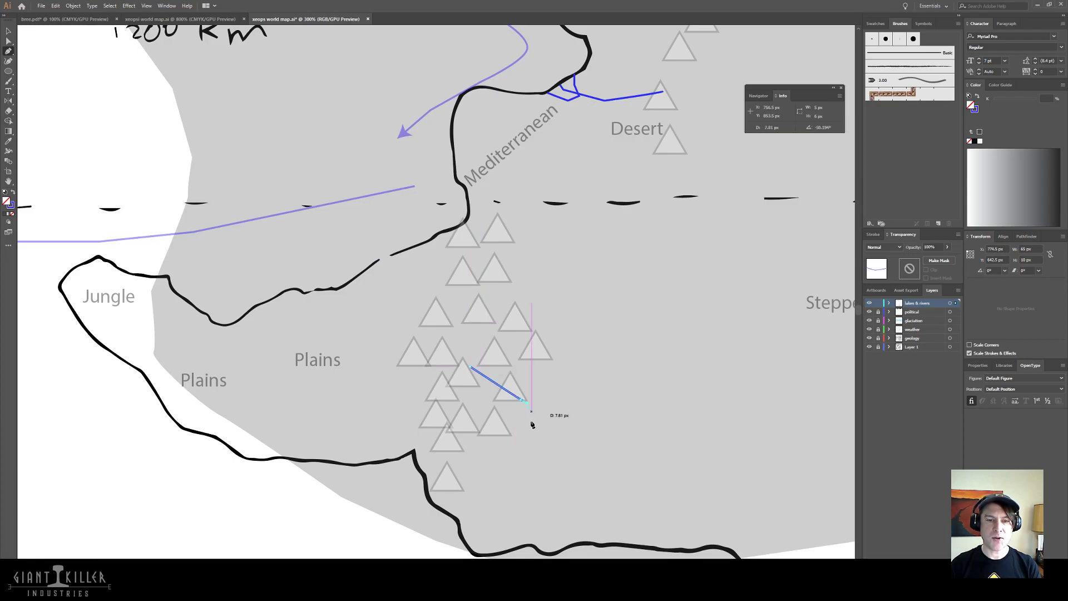
click(531, 423)
click(523, 448)
click(497, 472)
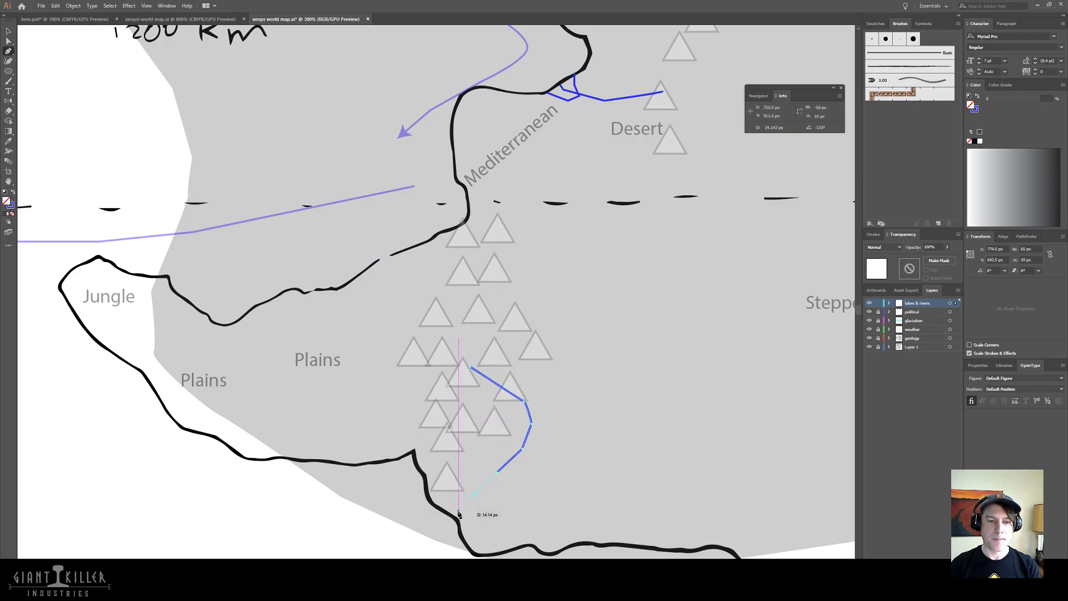
click(476, 494)
click(456, 516)
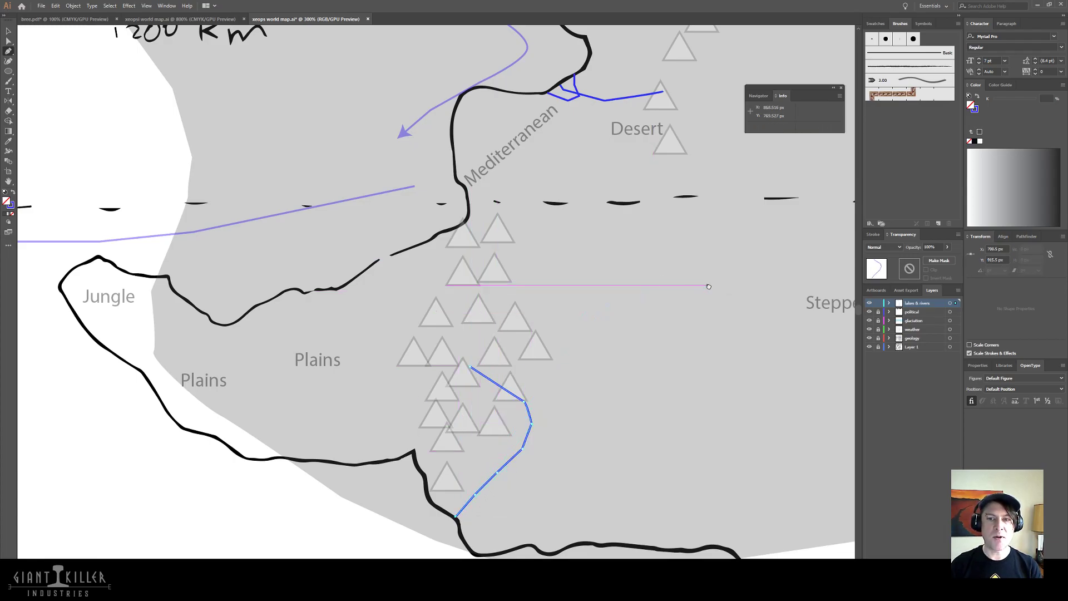
- Draw a long blue river from the northern part of the southern mountain cluster east below the Steppe label, turning south to the ink-splattered area
drag(709, 287, 414, 215)
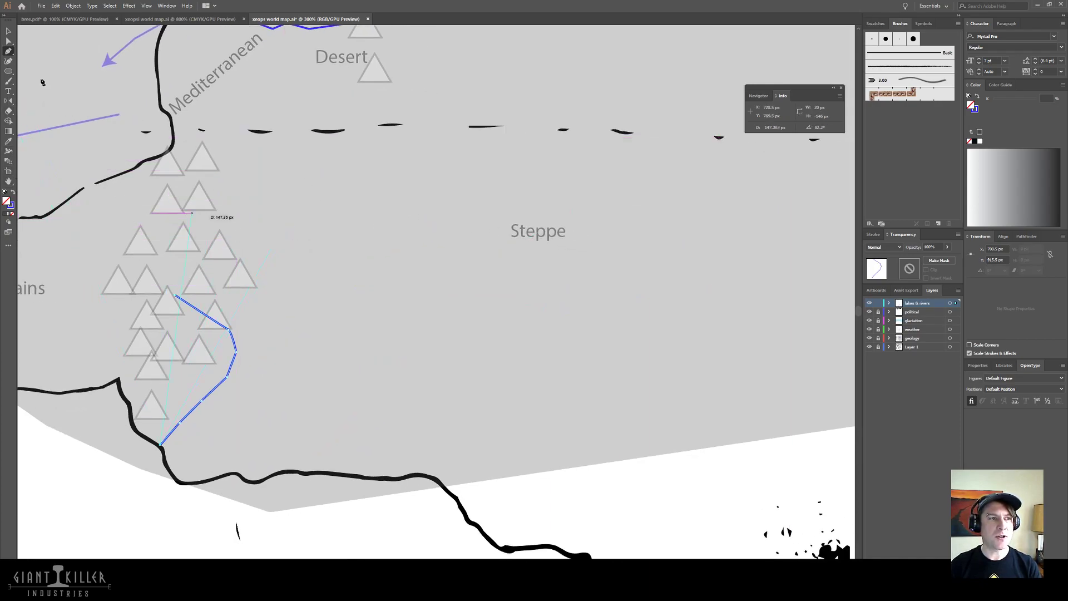
click(179, 239)
click(204, 224)
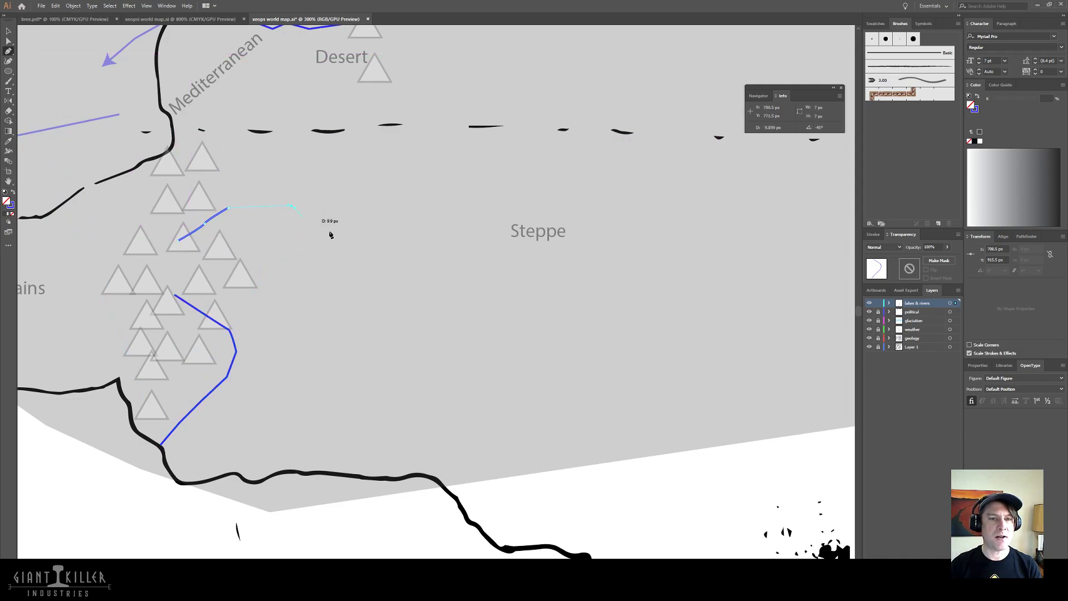
click(292, 206)
click(345, 242)
click(399, 280)
click(462, 286)
click(511, 276)
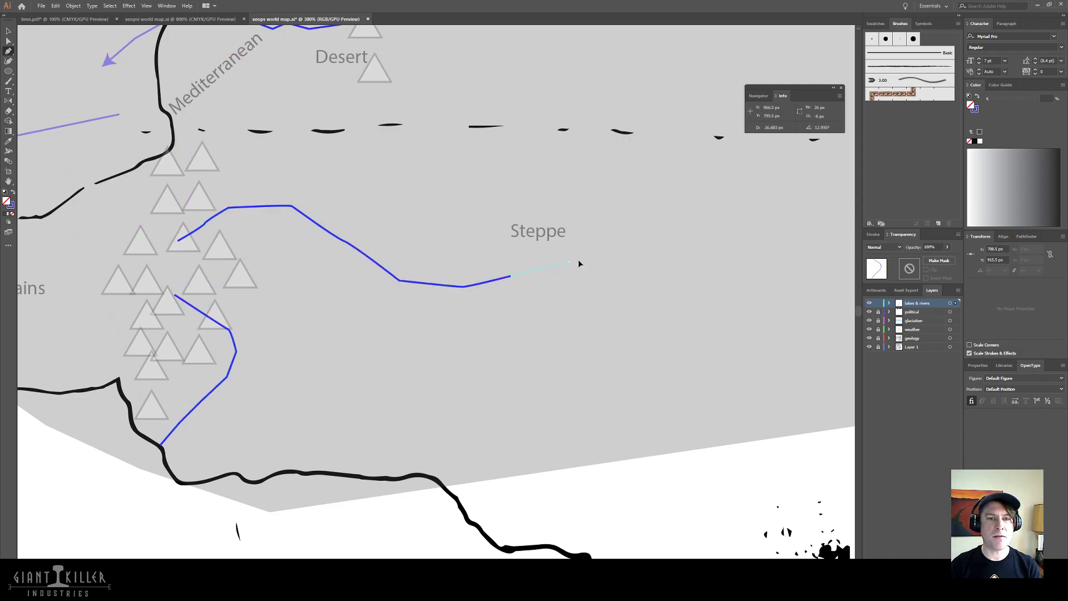
click(568, 261)
click(659, 257)
click(715, 262)
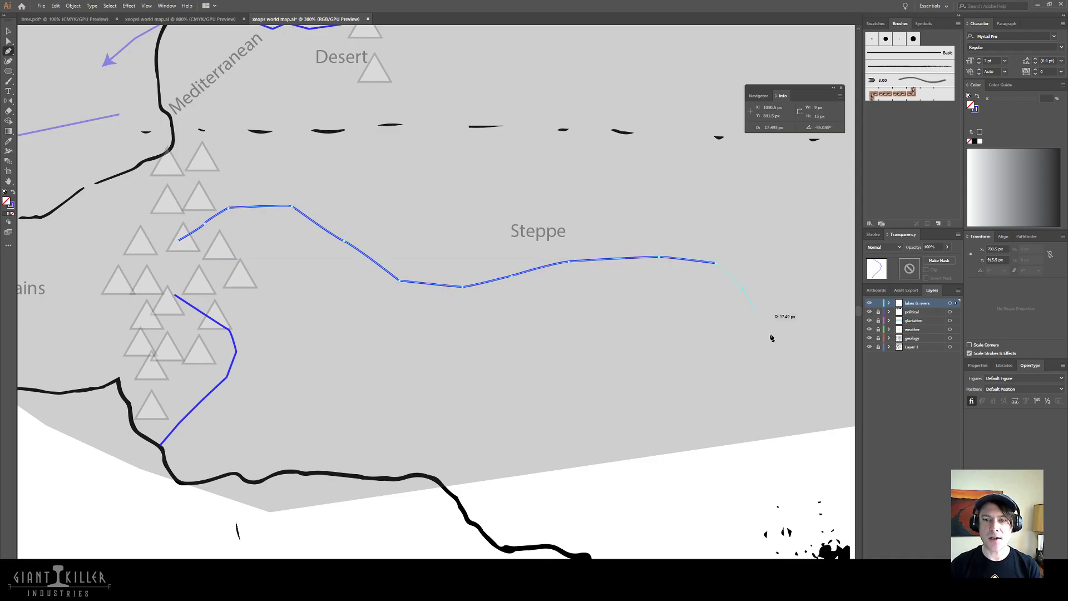
click(742, 288)
click(767, 369)
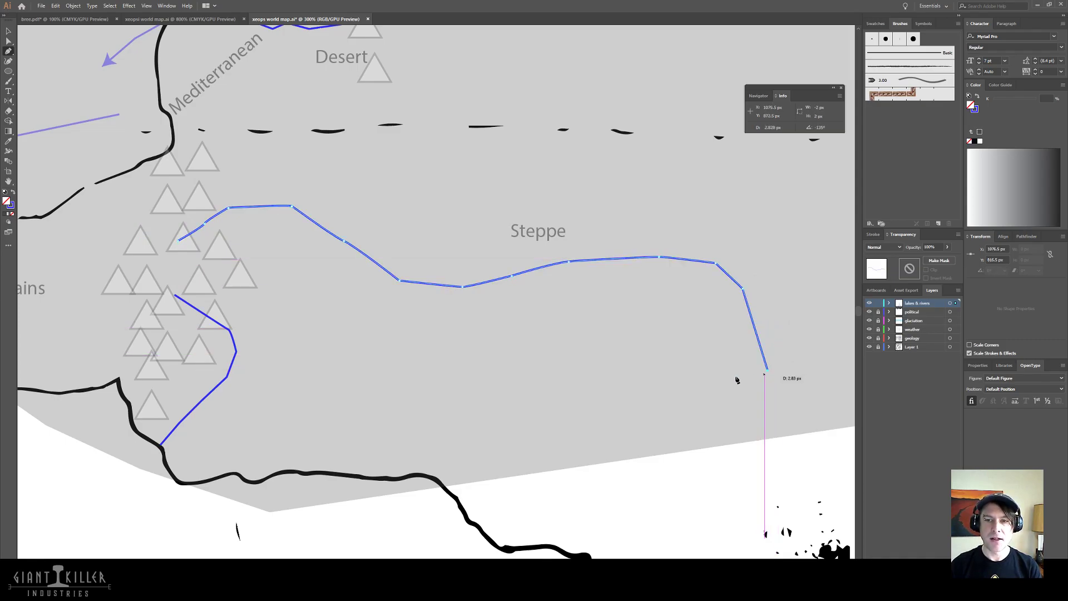
click(749, 430)
click(767, 460)
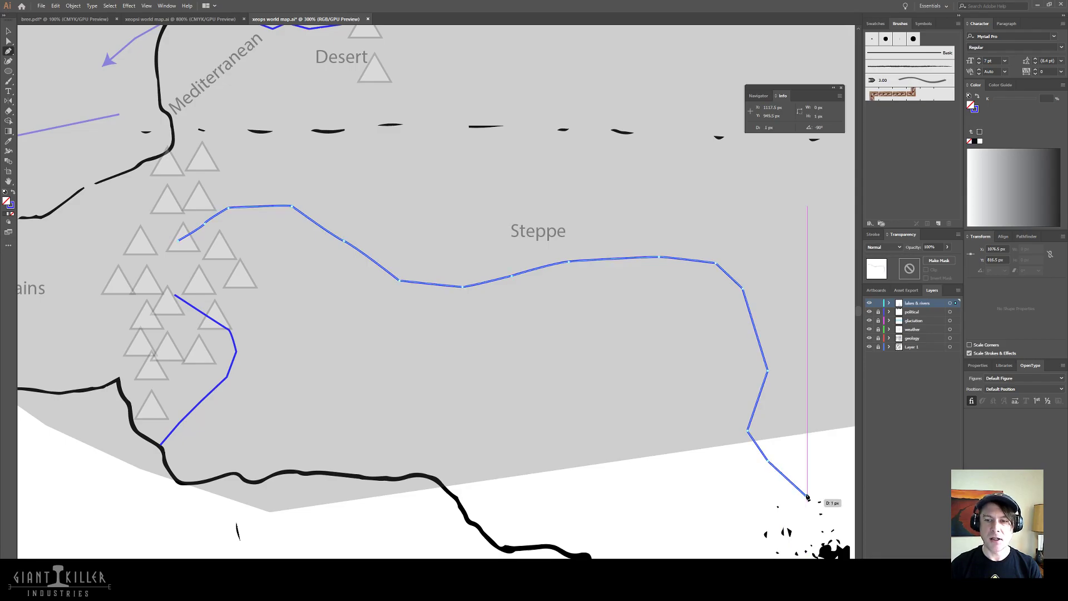
click(808, 496)
click(8, 31)
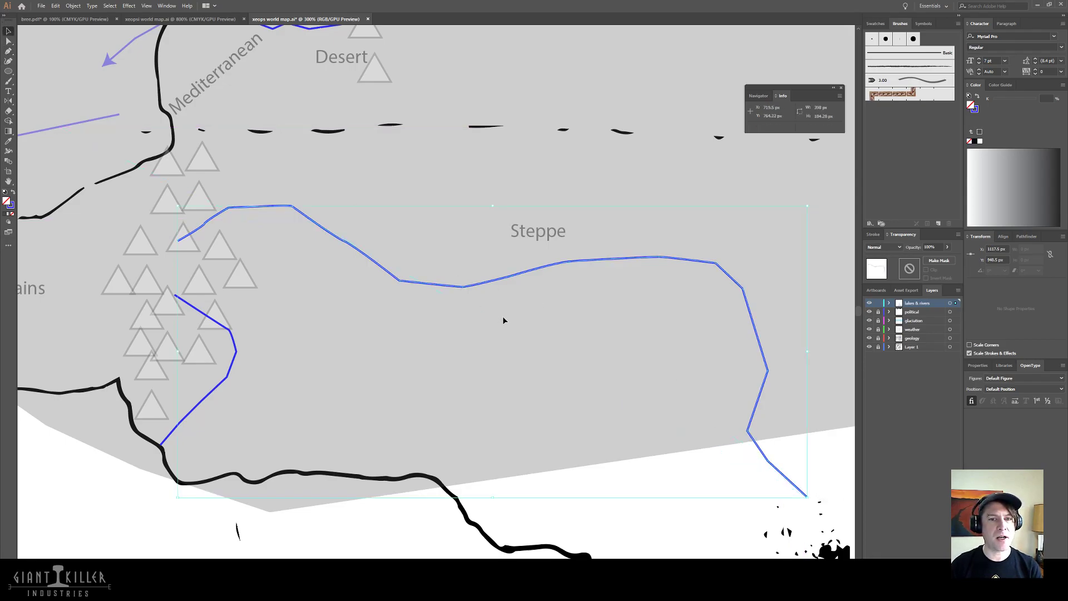
click(505, 319)
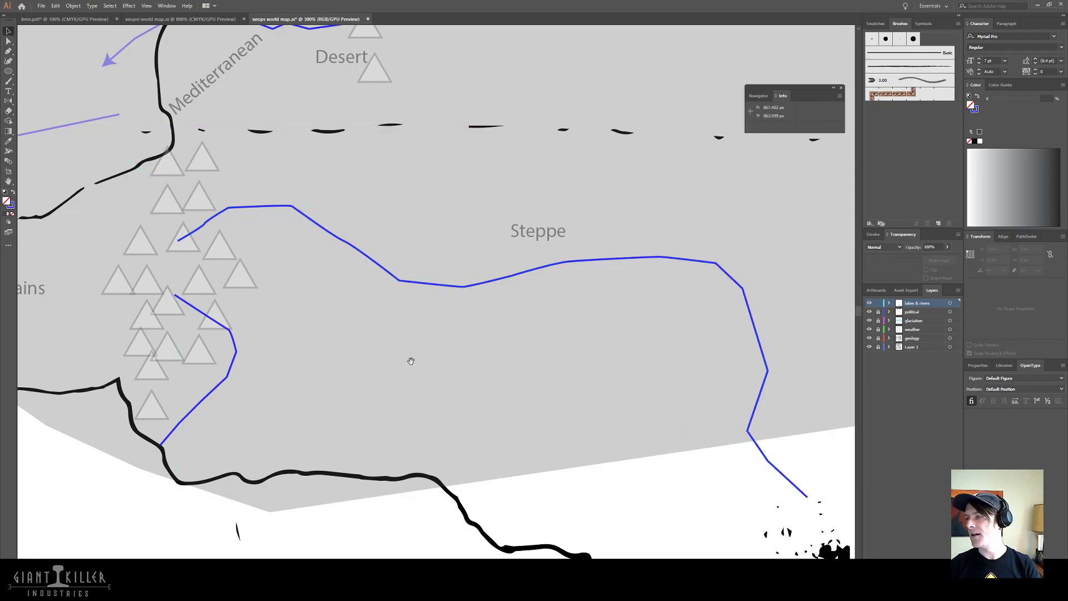
- Draw a blue river from the western edge of the southern mountain cluster west through the eastern Plains label and north to the coast
mouse_move(411, 361)
mouse_down()
mouse_move(513, 357)
mouse_move(428, 356)
mouse_up()
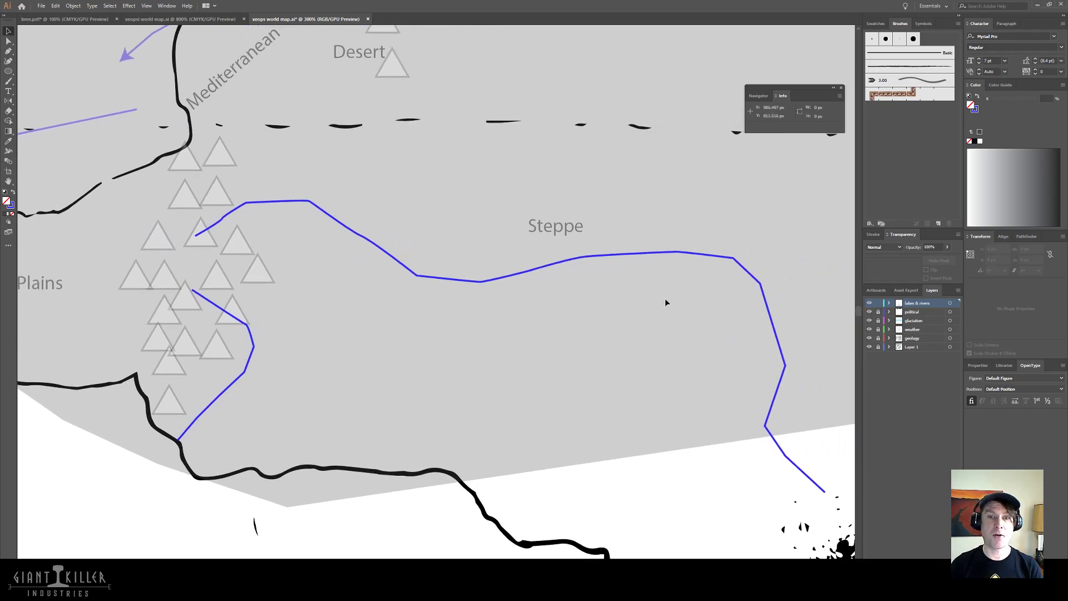
drag(304, 309, 584, 301)
drag(186, 264, 165, 279)
key(p)
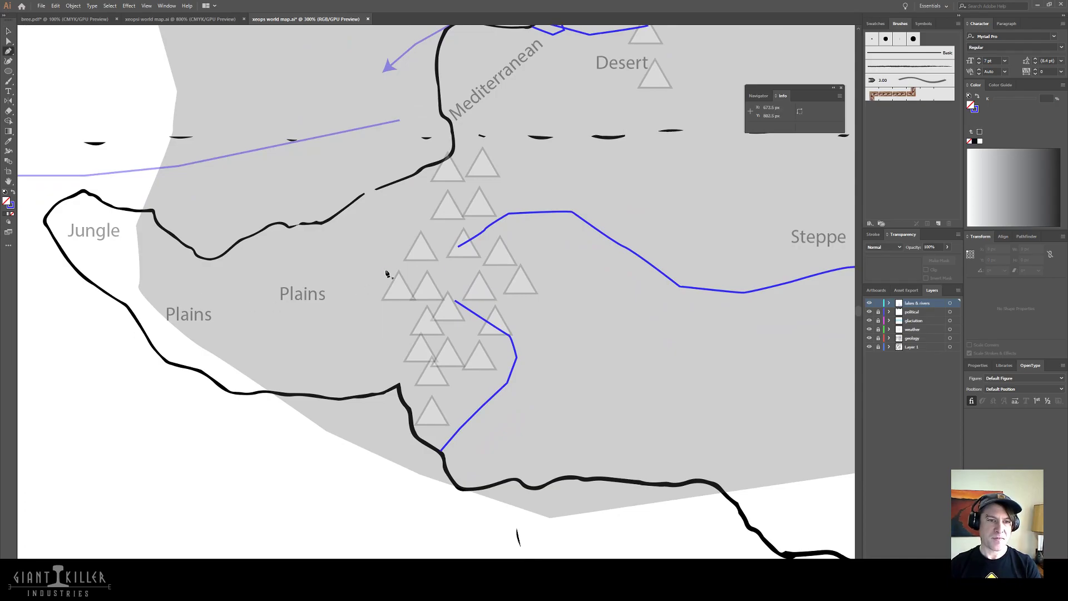
click(393, 293)
click(351, 301)
click(307, 294)
drag(282, 262, 289, 228)
click(288, 225)
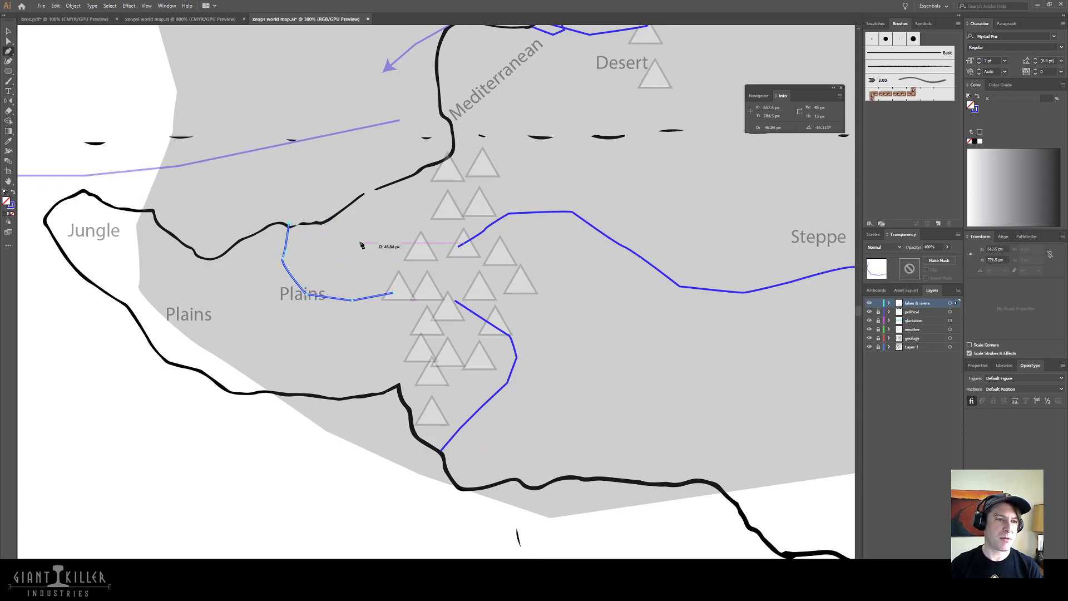
- Draw a short blue river from the western continent's southern desert mountains south to the small bay beside the Jungle label
drag(210, 248, 369, 315)
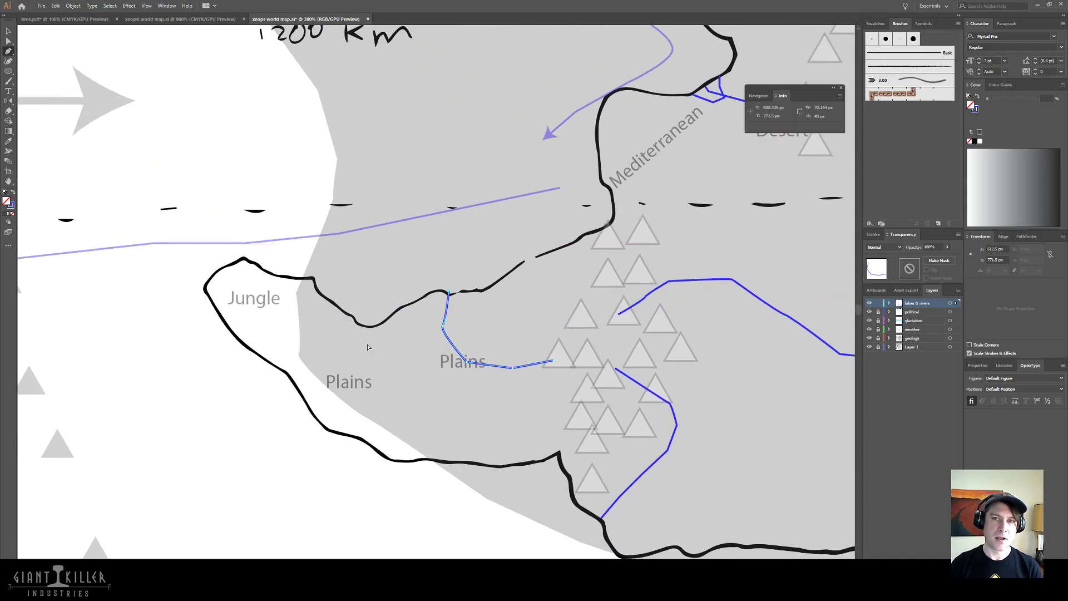
scroll(368, 348, down, 3)
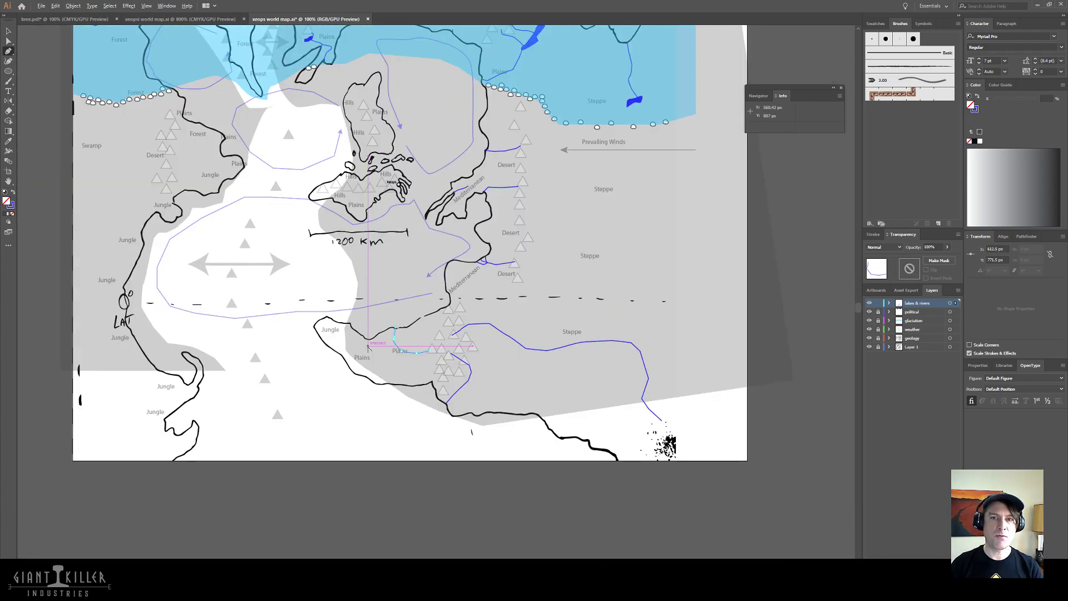
scroll(368, 349, up, 1)
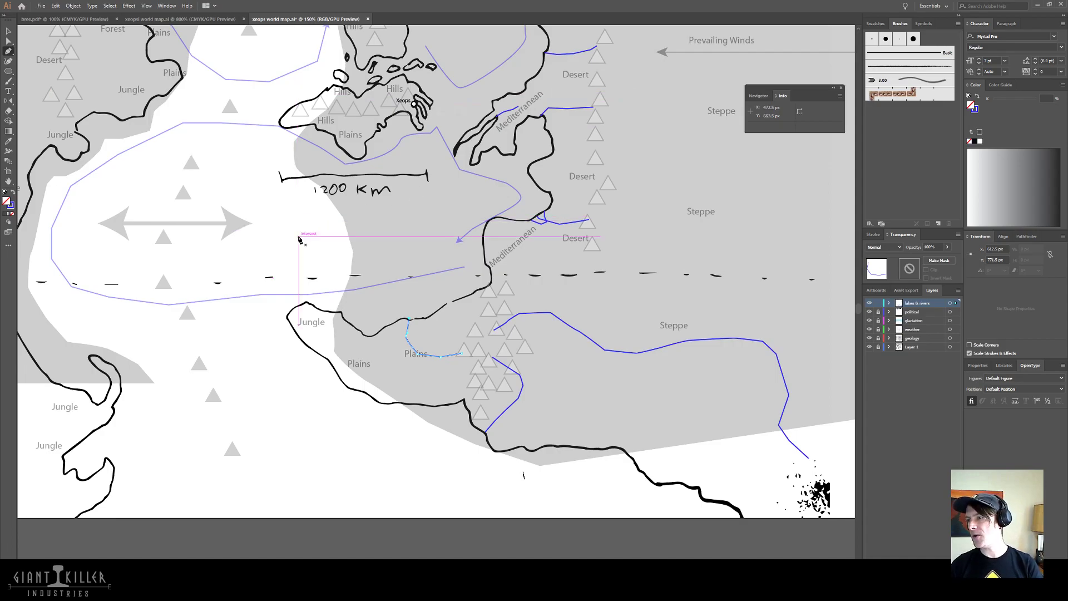
drag(166, 235, 408, 400)
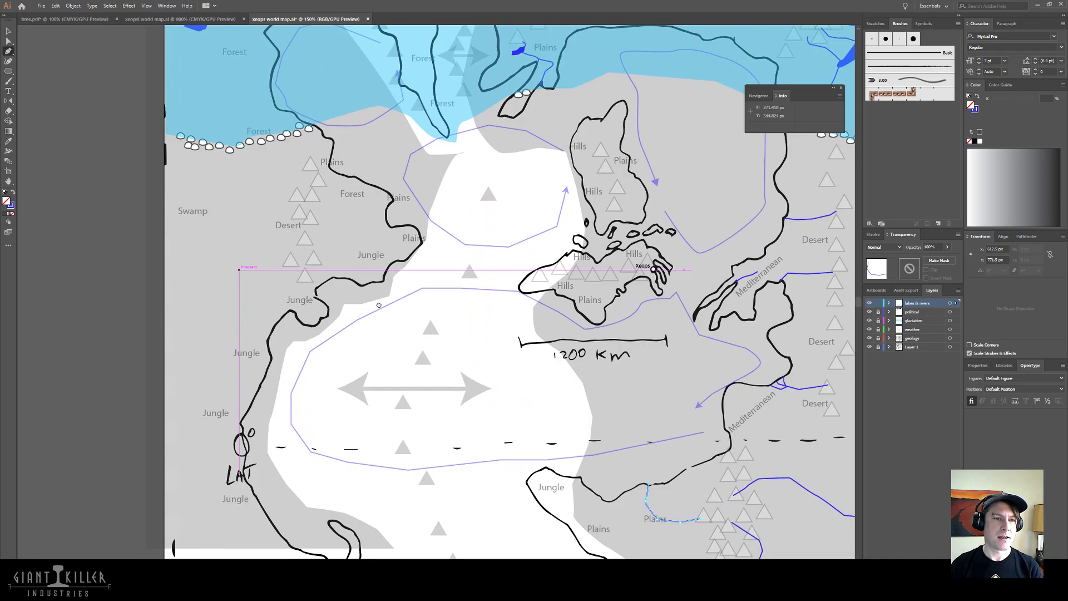
click(301, 257)
click(302, 277)
click(308, 292)
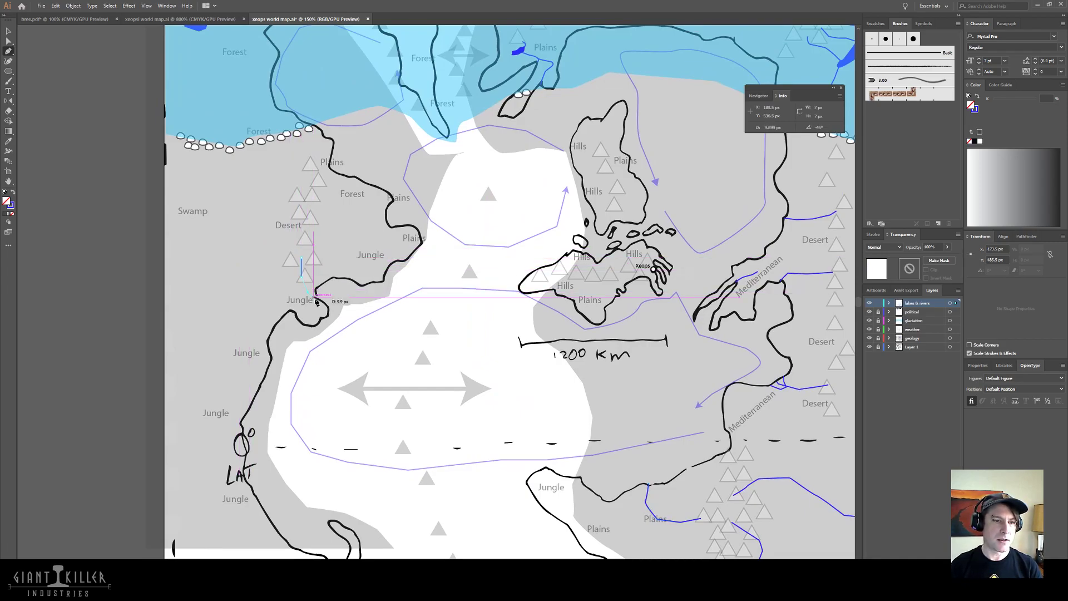
click(316, 299)
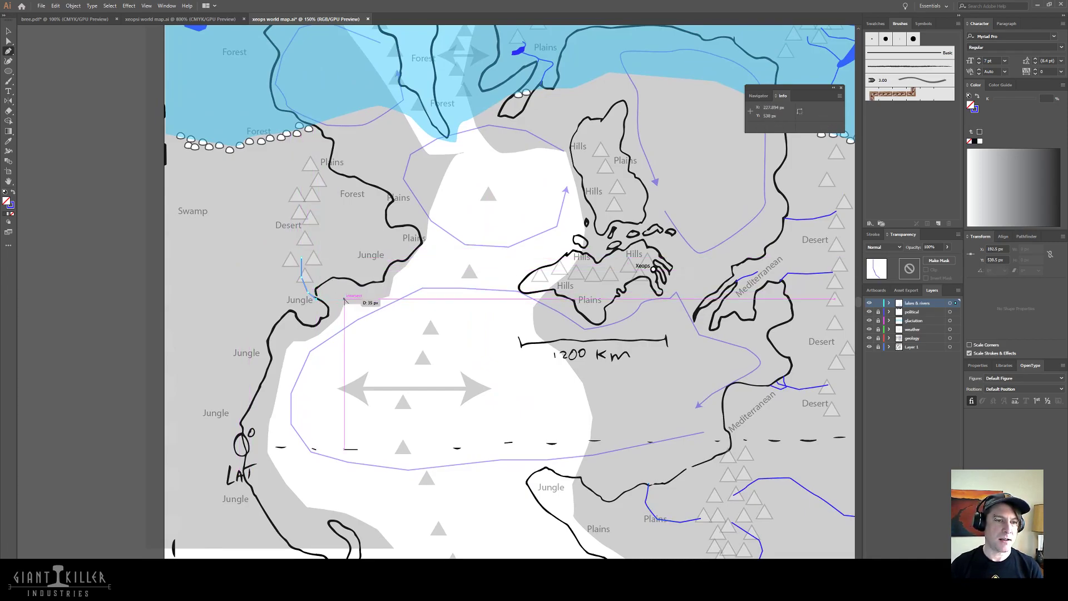
ctrl+click(344, 301)
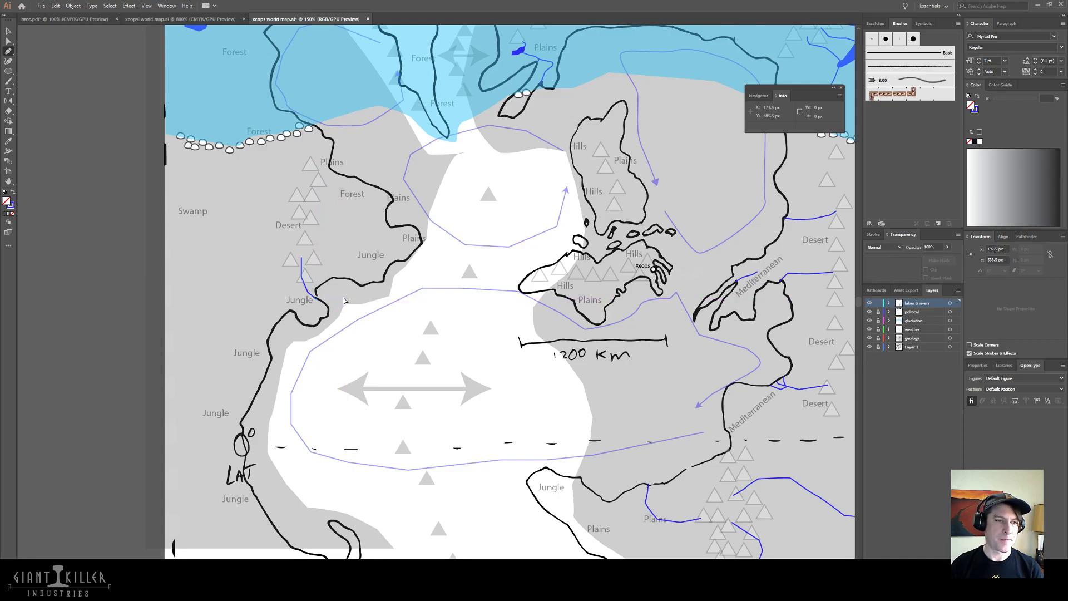
- Draw a blue river from the mountains beside the western continent's Desert label east to the coastal notch between the two Plains labels
click(302, 215)
click(319, 227)
click(381, 222)
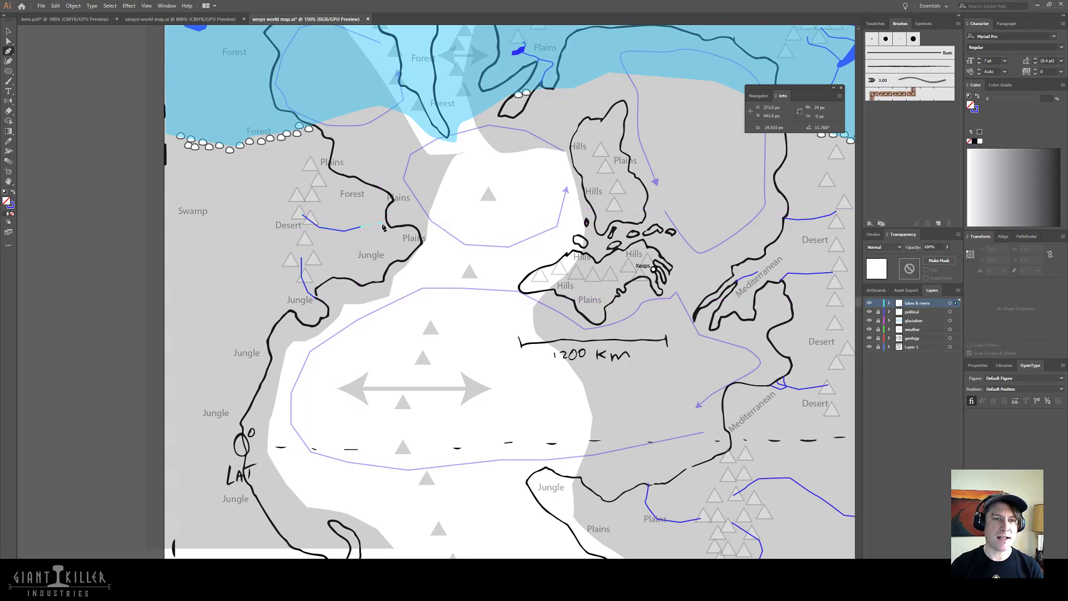
click(392, 227)
ctrl+click(382, 133)
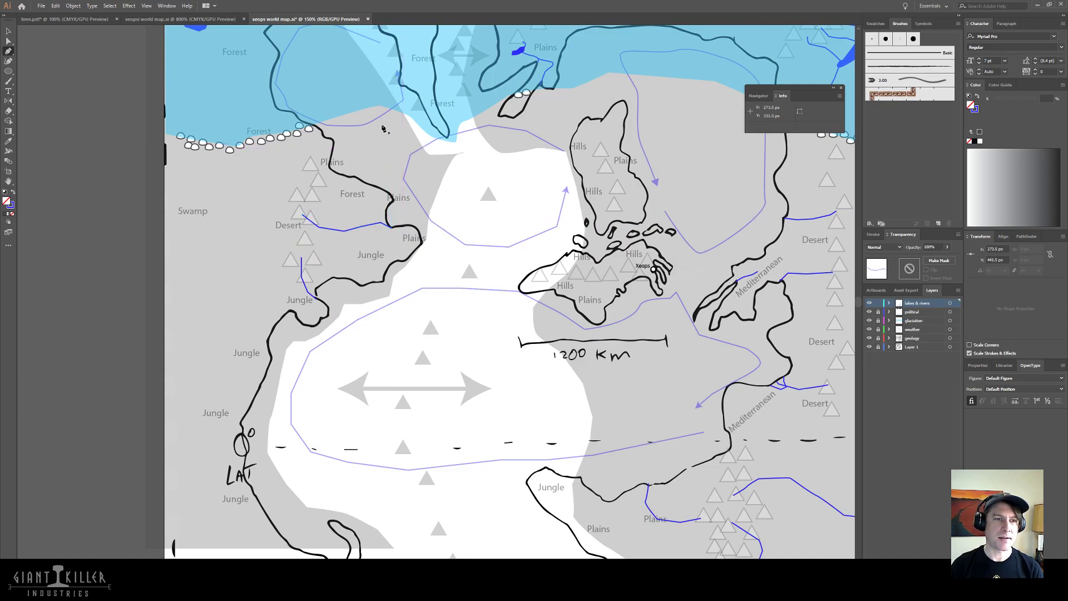
drag(384, 131, 455, 254)
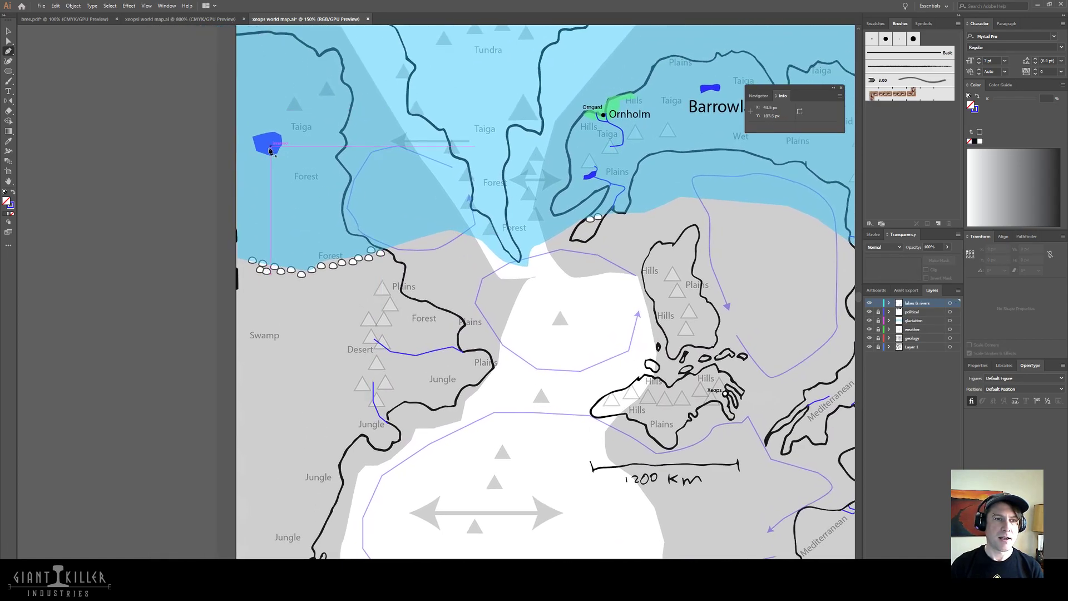
- Draw a blue river from the western continent's northern lake southeast past the Forest label to the east coast above the ice-edge domes
drag(271, 169, 275, 177)
click(279, 176)
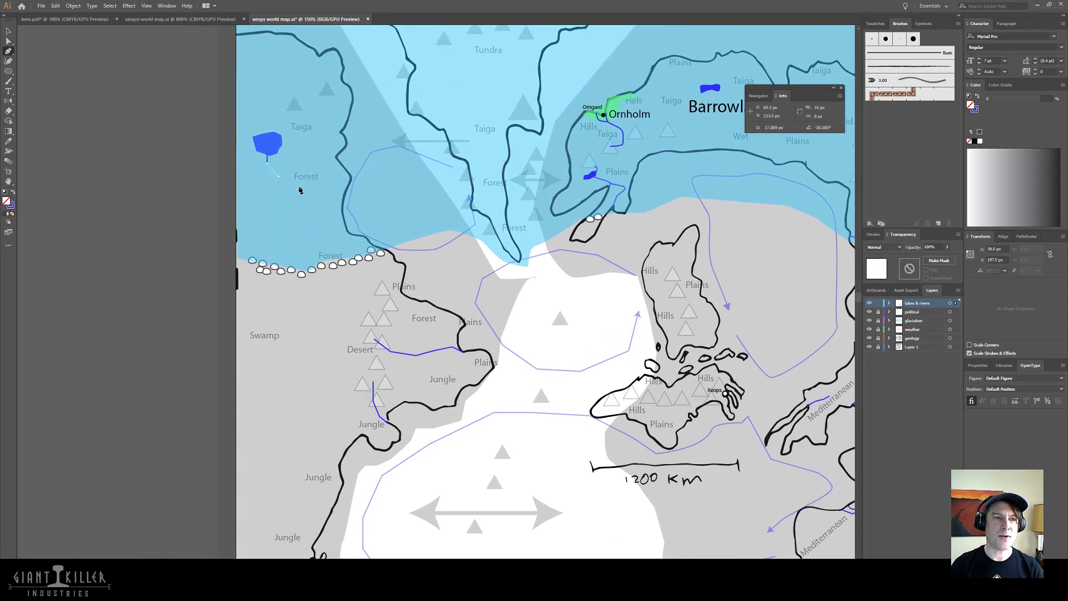
click(302, 186)
click(312, 199)
drag(314, 209, 318, 213)
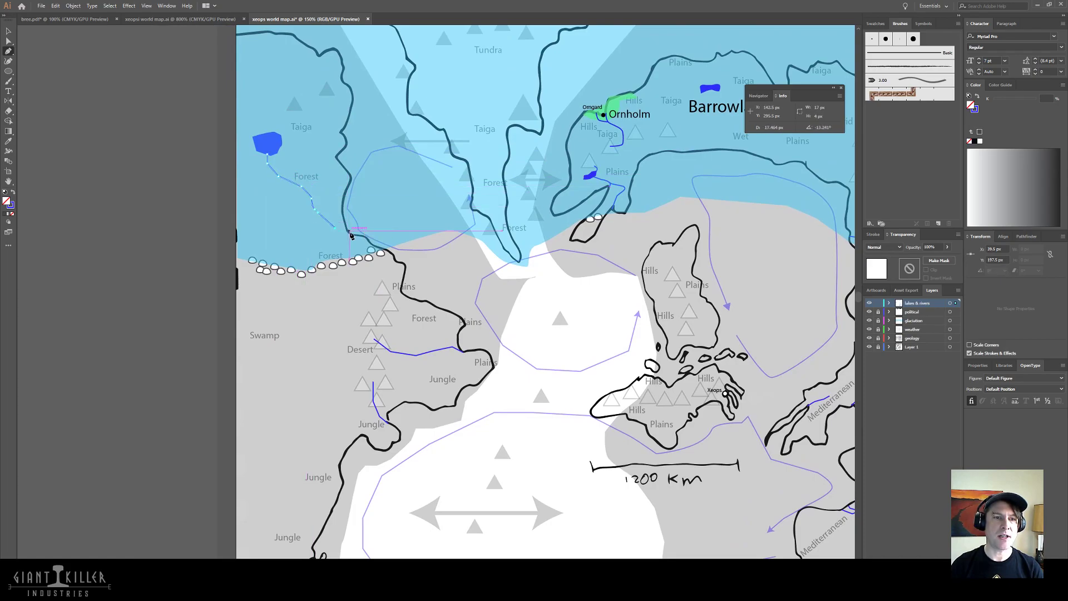
click(342, 230)
click(5, 31)
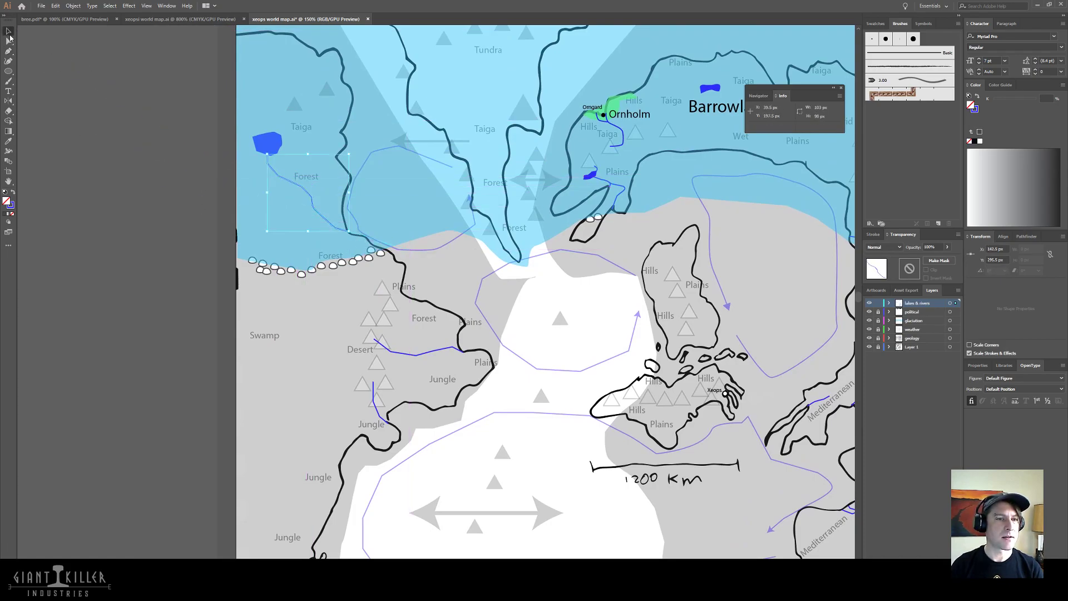
click(300, 392)
- Unlock the weather layer and delete the Swamp label on the western continent
drag(300, 392, 383, 267)
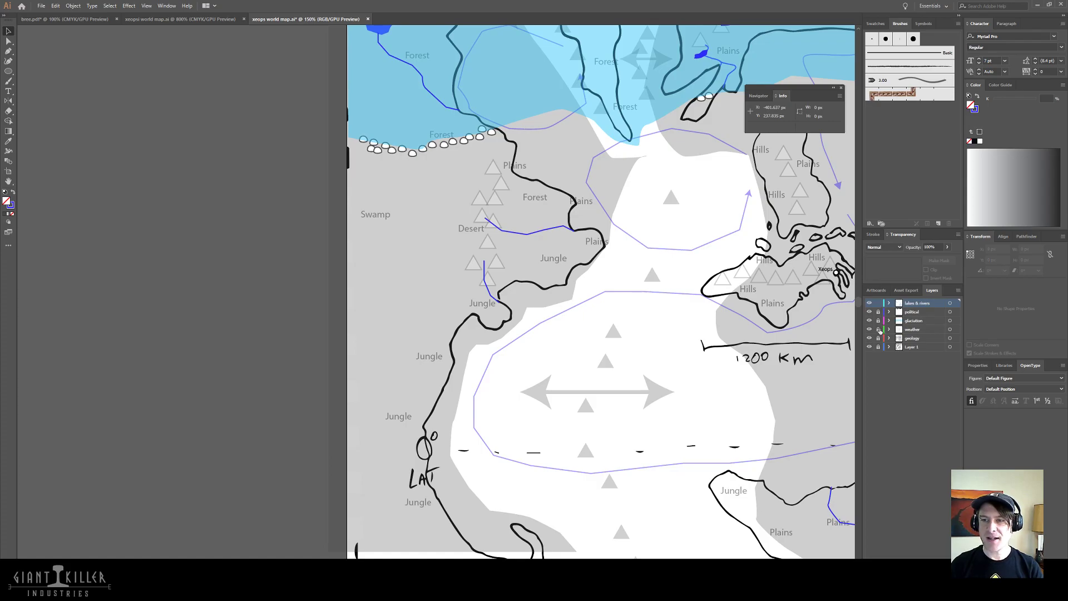
click(369, 216)
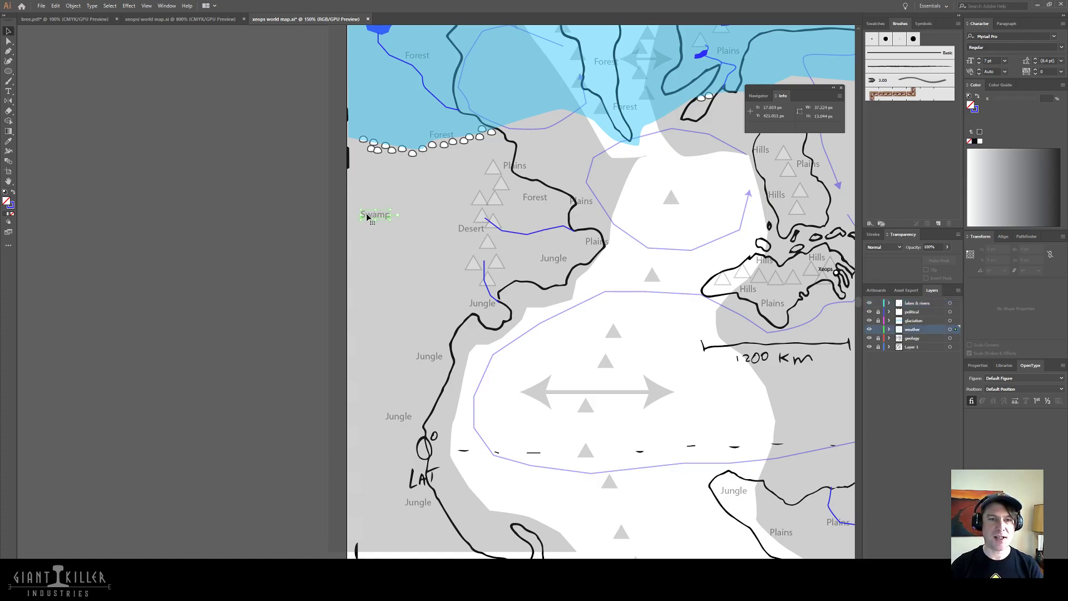
key(Delete)
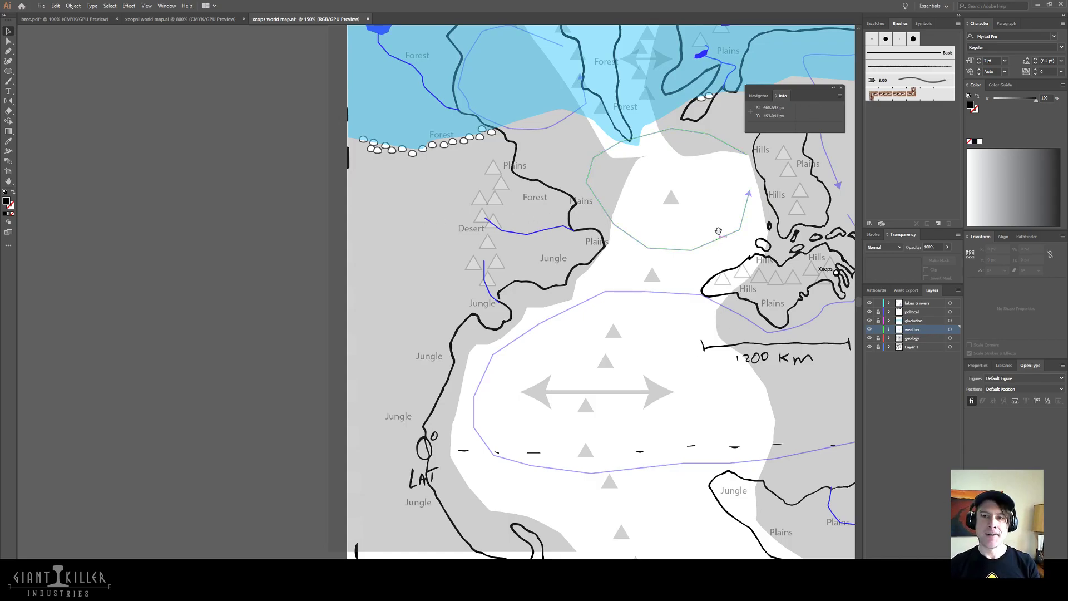
- Hide the lakes, political, glaciation, weather and geology layers, leaving only the base coastlines of Layer 1 shown
drag(752, 273, 274, 311)
scroll(379, 381, right, 1)
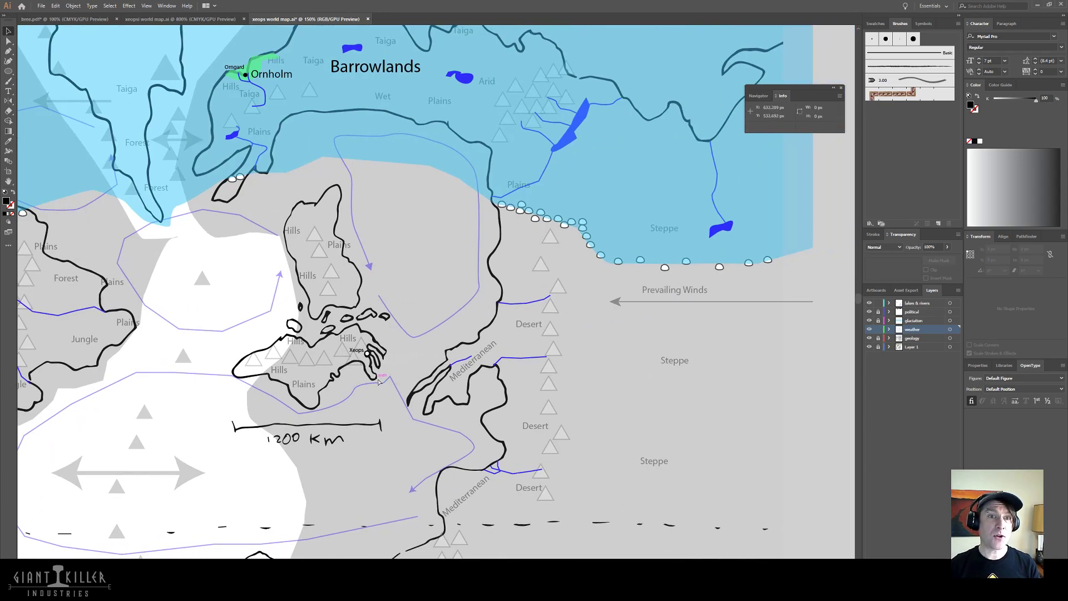
scroll(264, 378, down, 8)
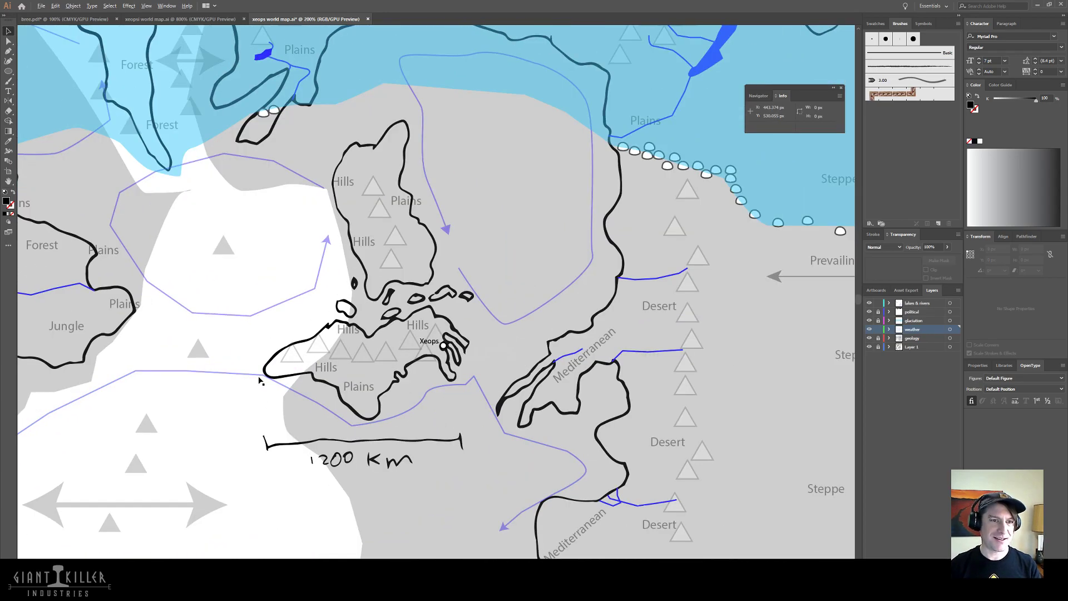
scroll(260, 381, up, 4)
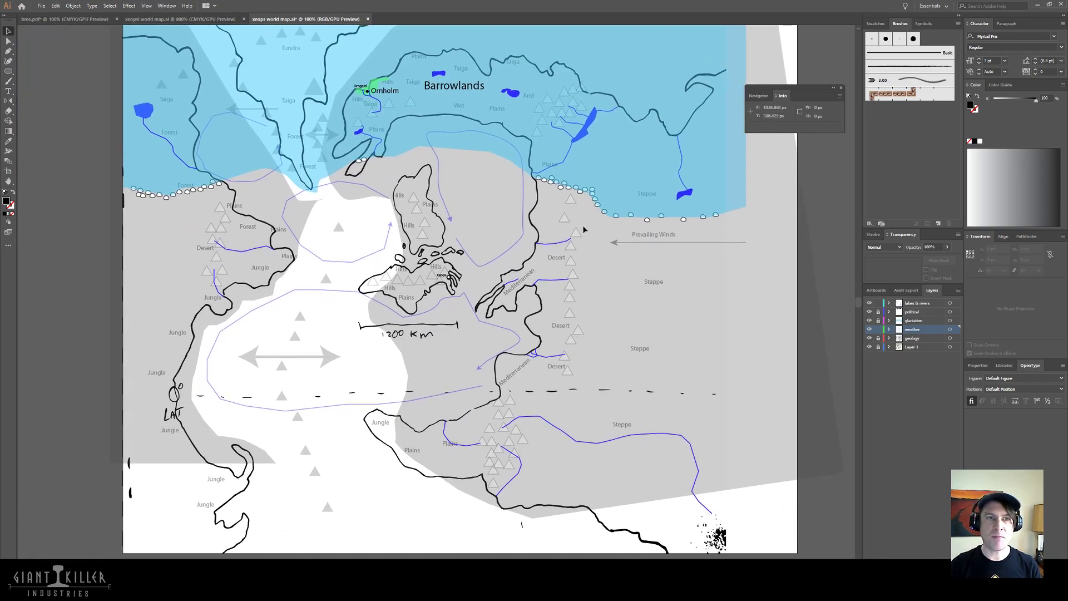
drag(513, 204, 476, 261)
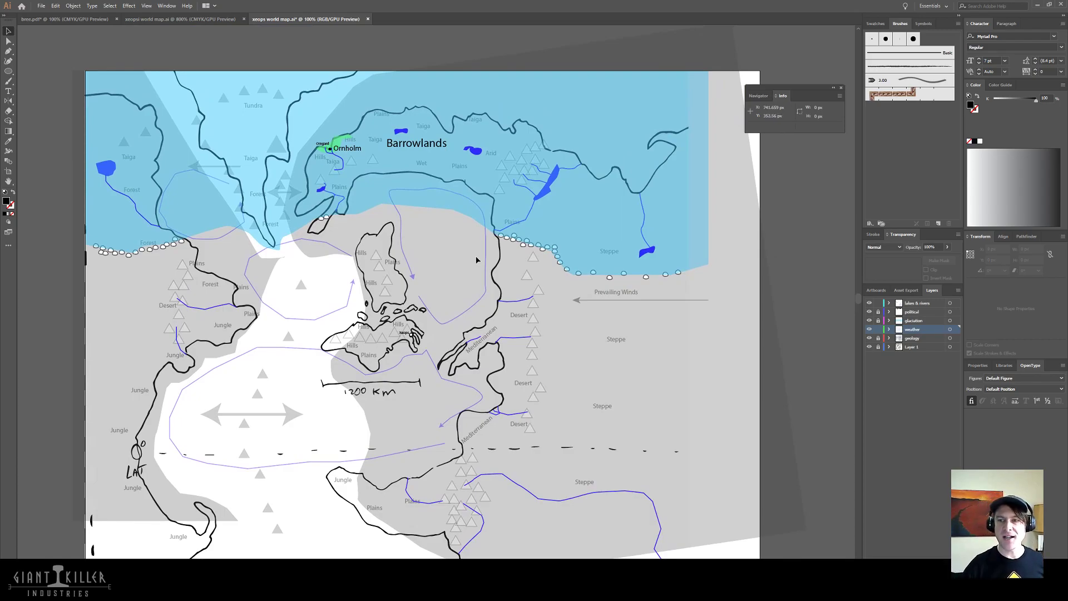
drag(869, 303, 870, 342)
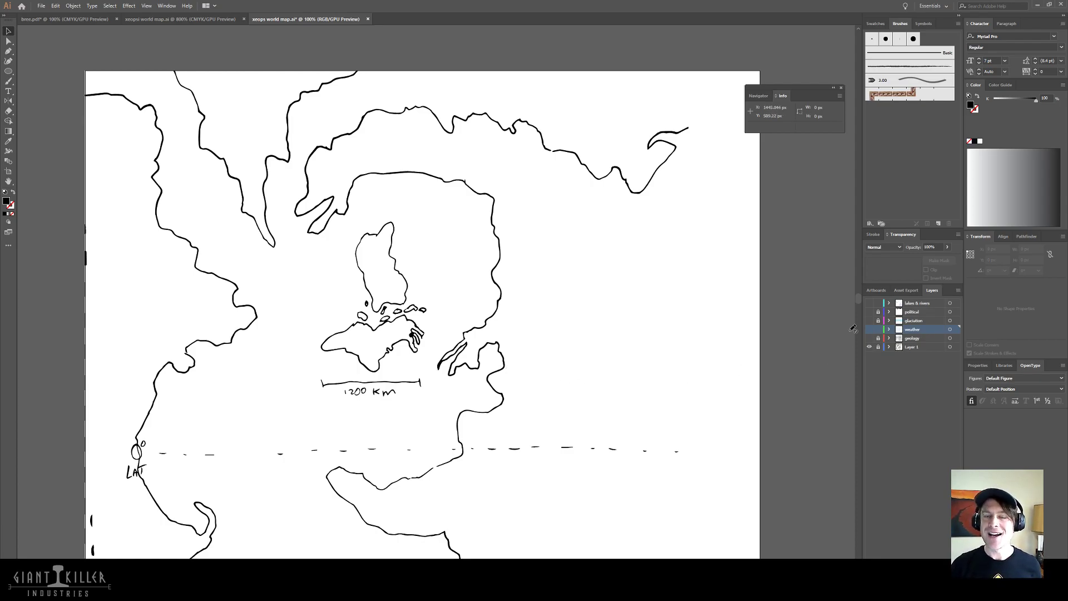
- Show the geology, weather, glaciation, political and lakes layers again one at a time to review how the world map builds up
click(870, 338)
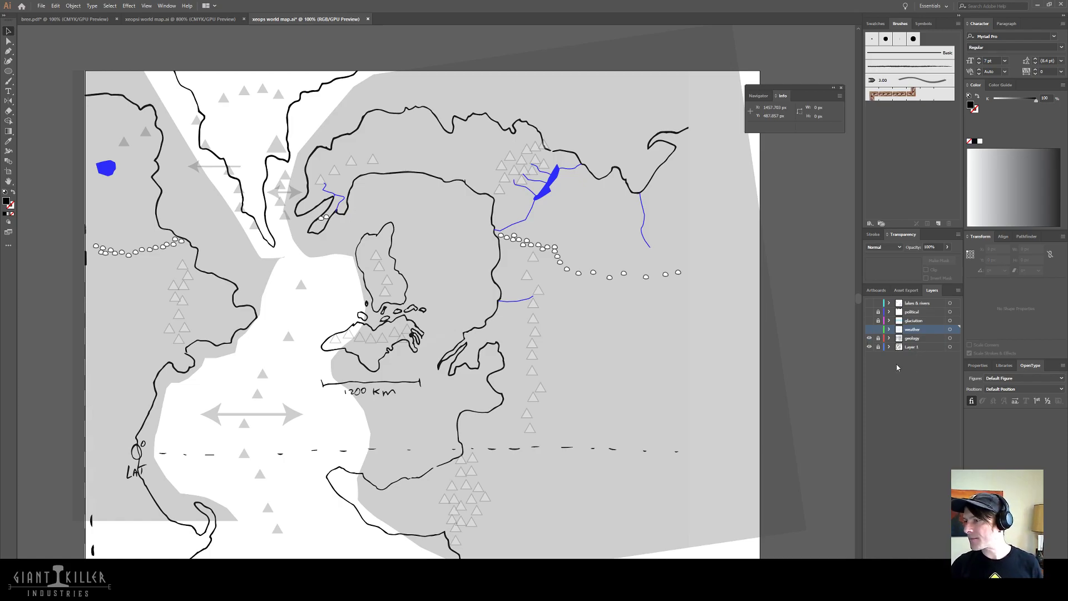
click(870, 331)
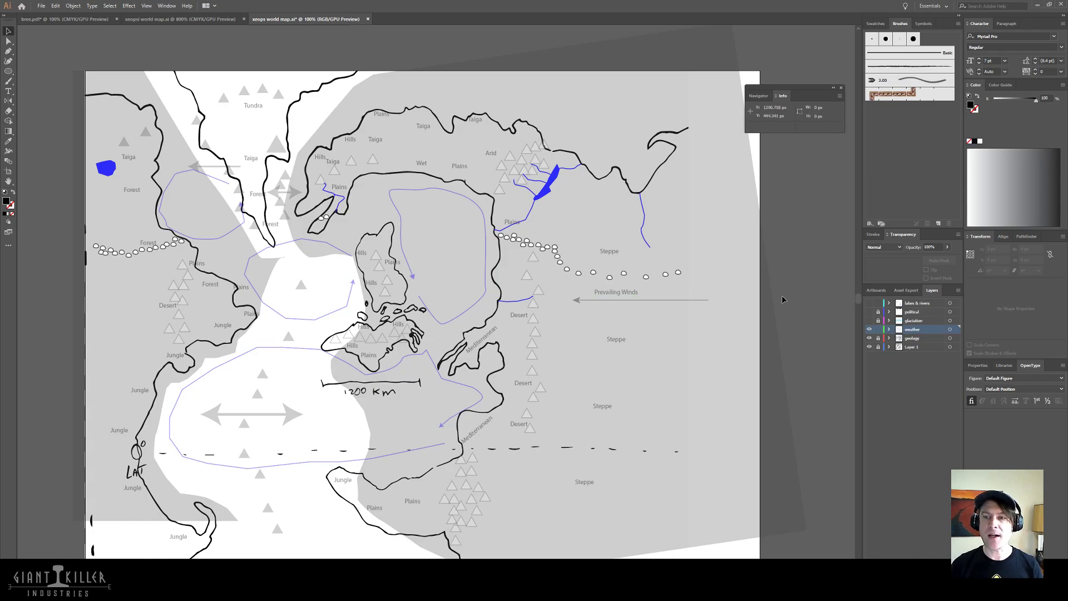
click(870, 321)
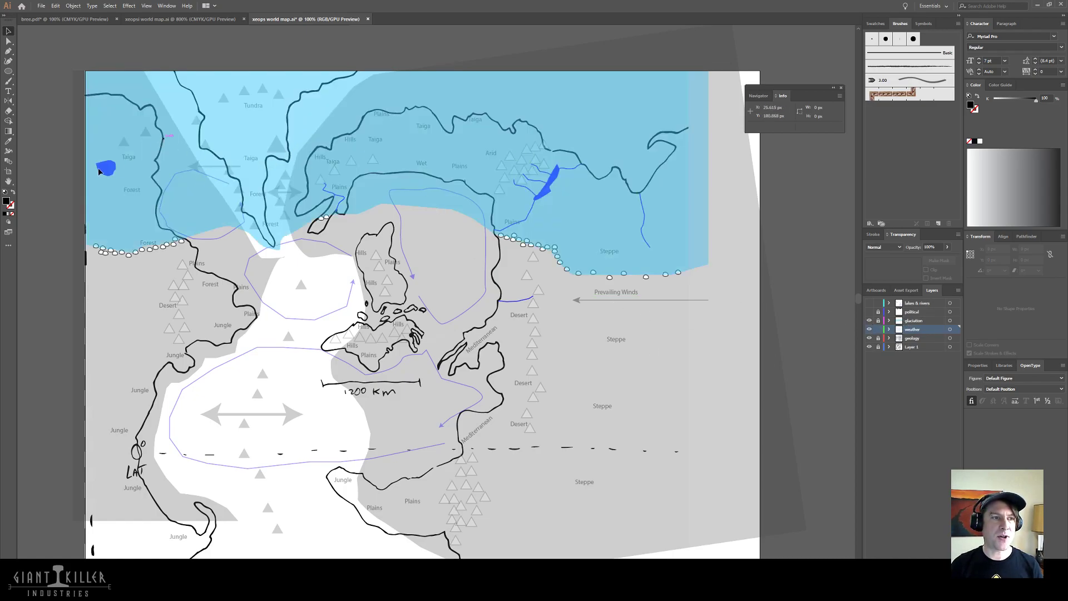
click(870, 312)
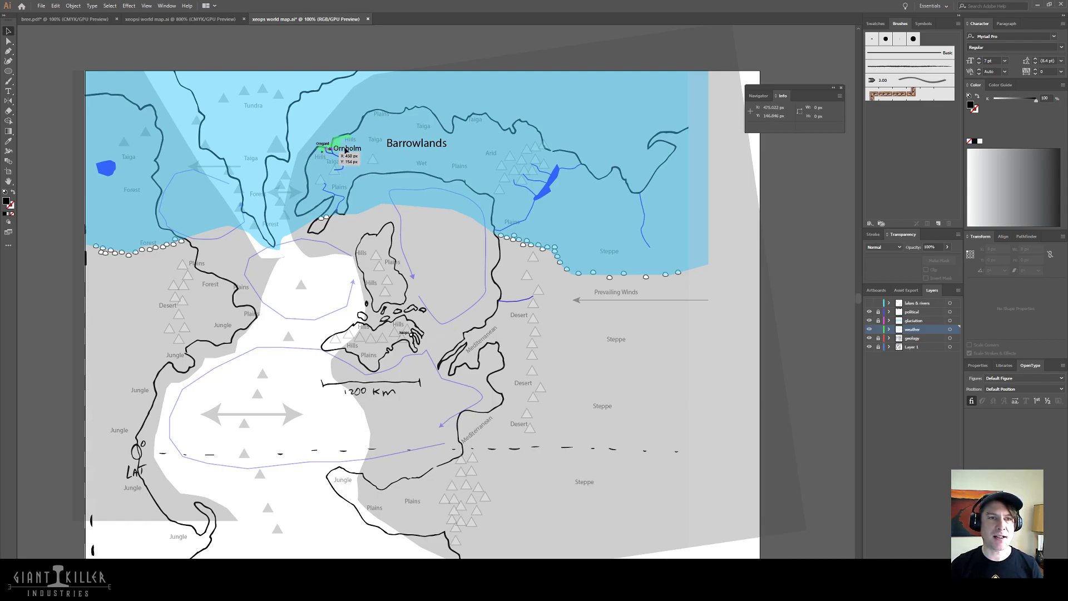
scroll(344, 116, left, 1)
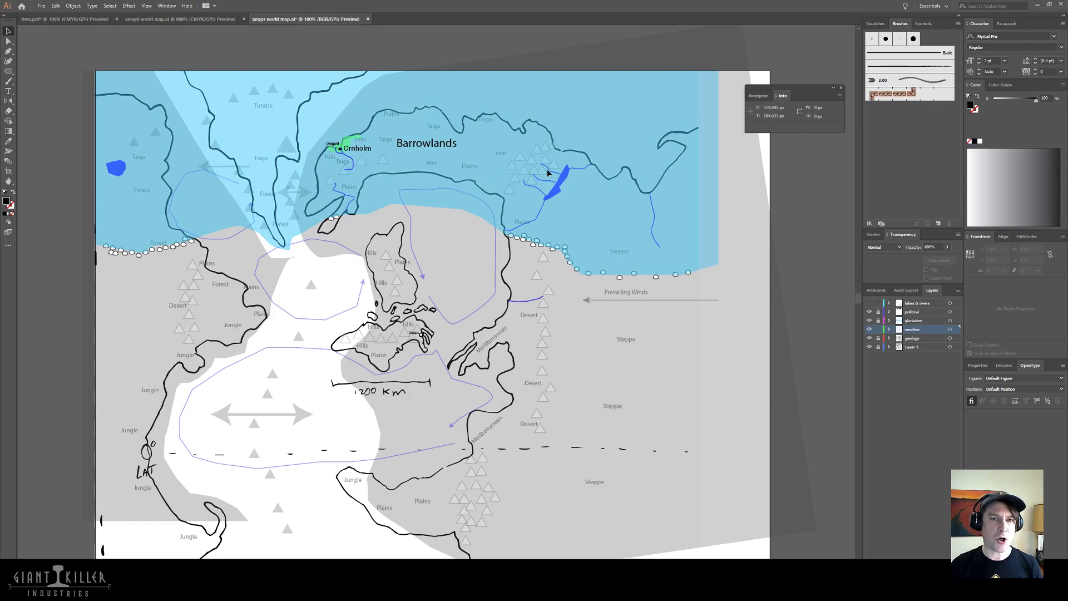
click(870, 302)
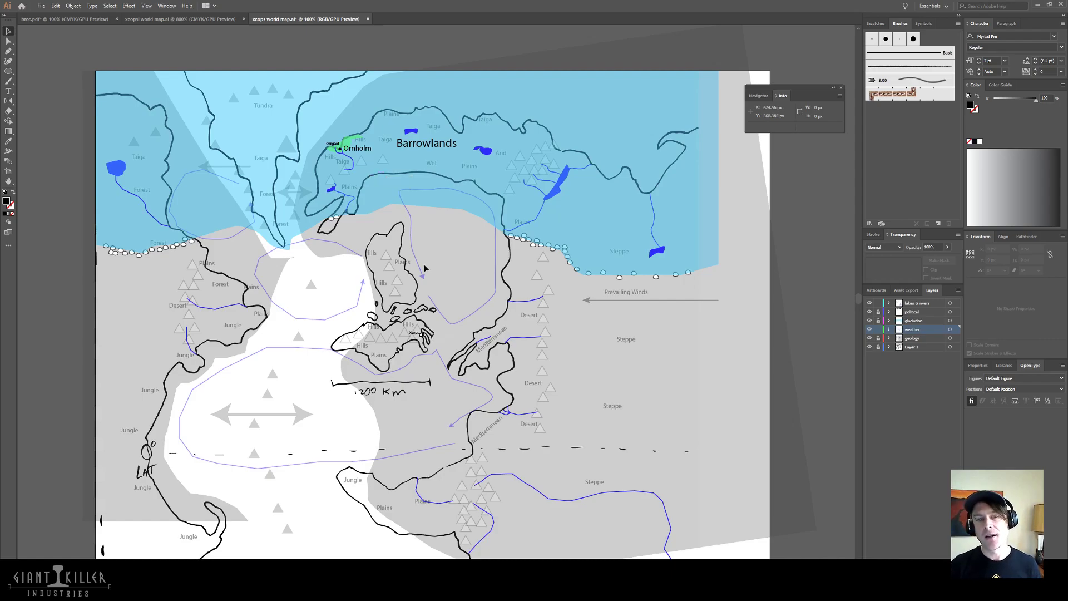
scroll(425, 268, down, 2)
scroll(425, 269, down, 1)
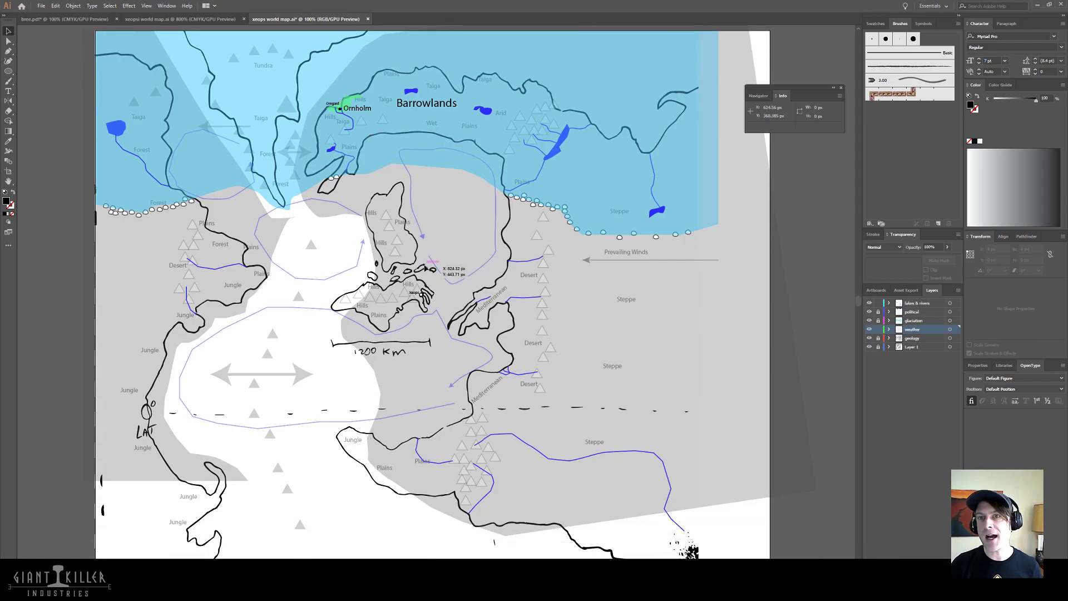